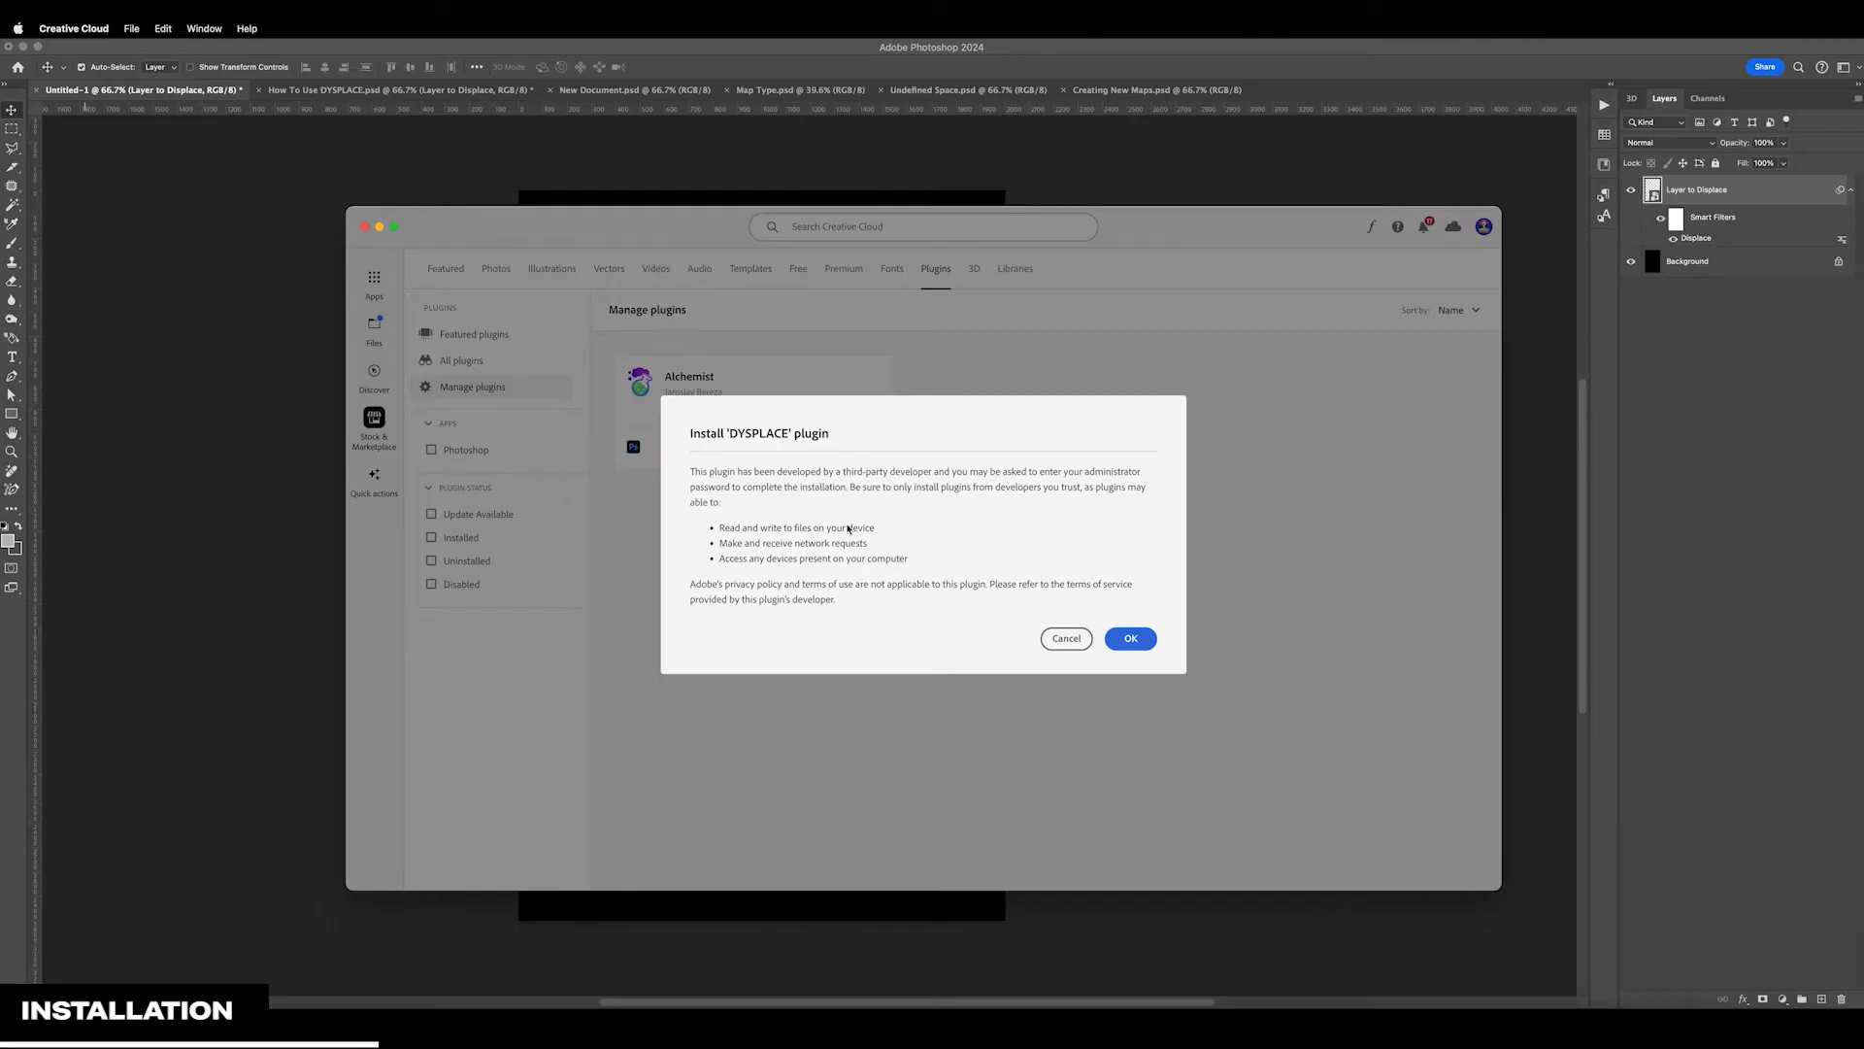
Confirm the installation of the DYSPLACE plugin and place its panel in the empty area beside the artwork
{"action": "left_click", "coordinate": [1132, 641]}
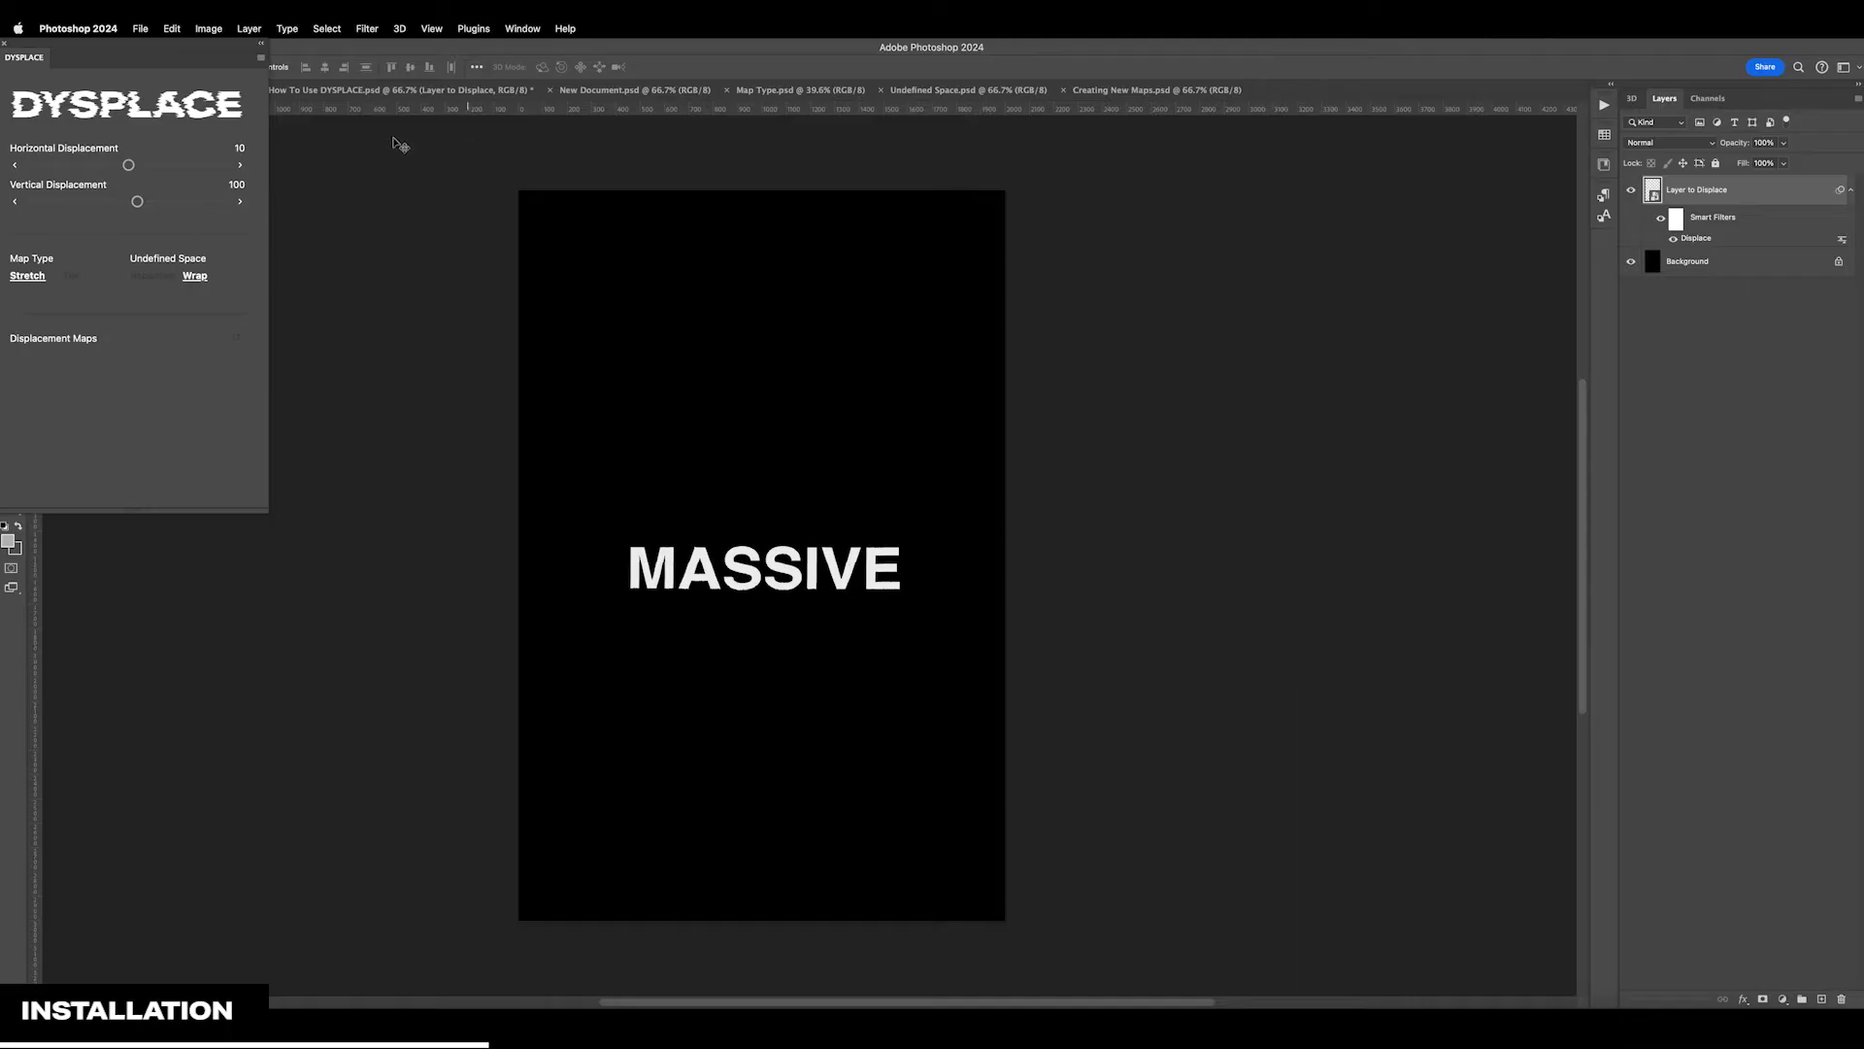
{"action": "left_click_drag", "start_coordinate": [161, 50], "coordinate": [1306, 312]}
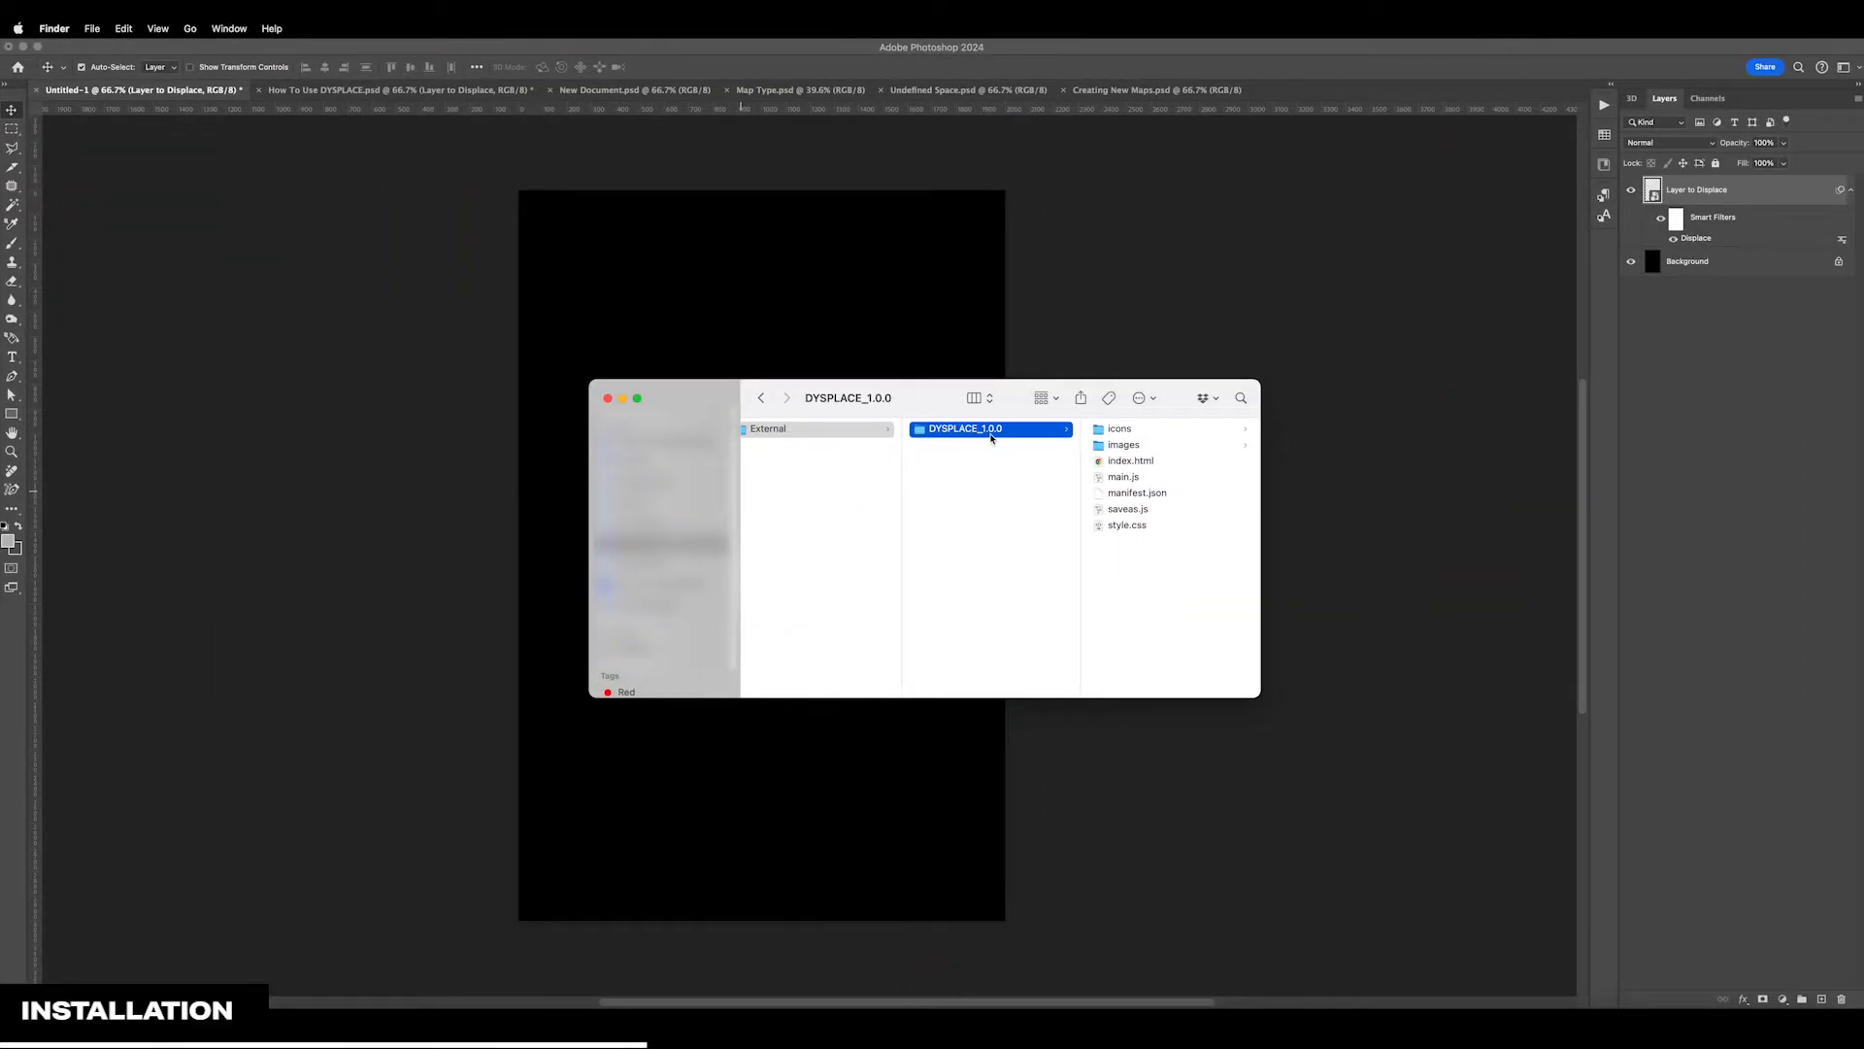
Examine the contents of the DYSPLACE_1.0.0 plugin folder, including its script and style files and the images in the icons folder
{"action": "left_click", "coordinate": [1119, 428]}
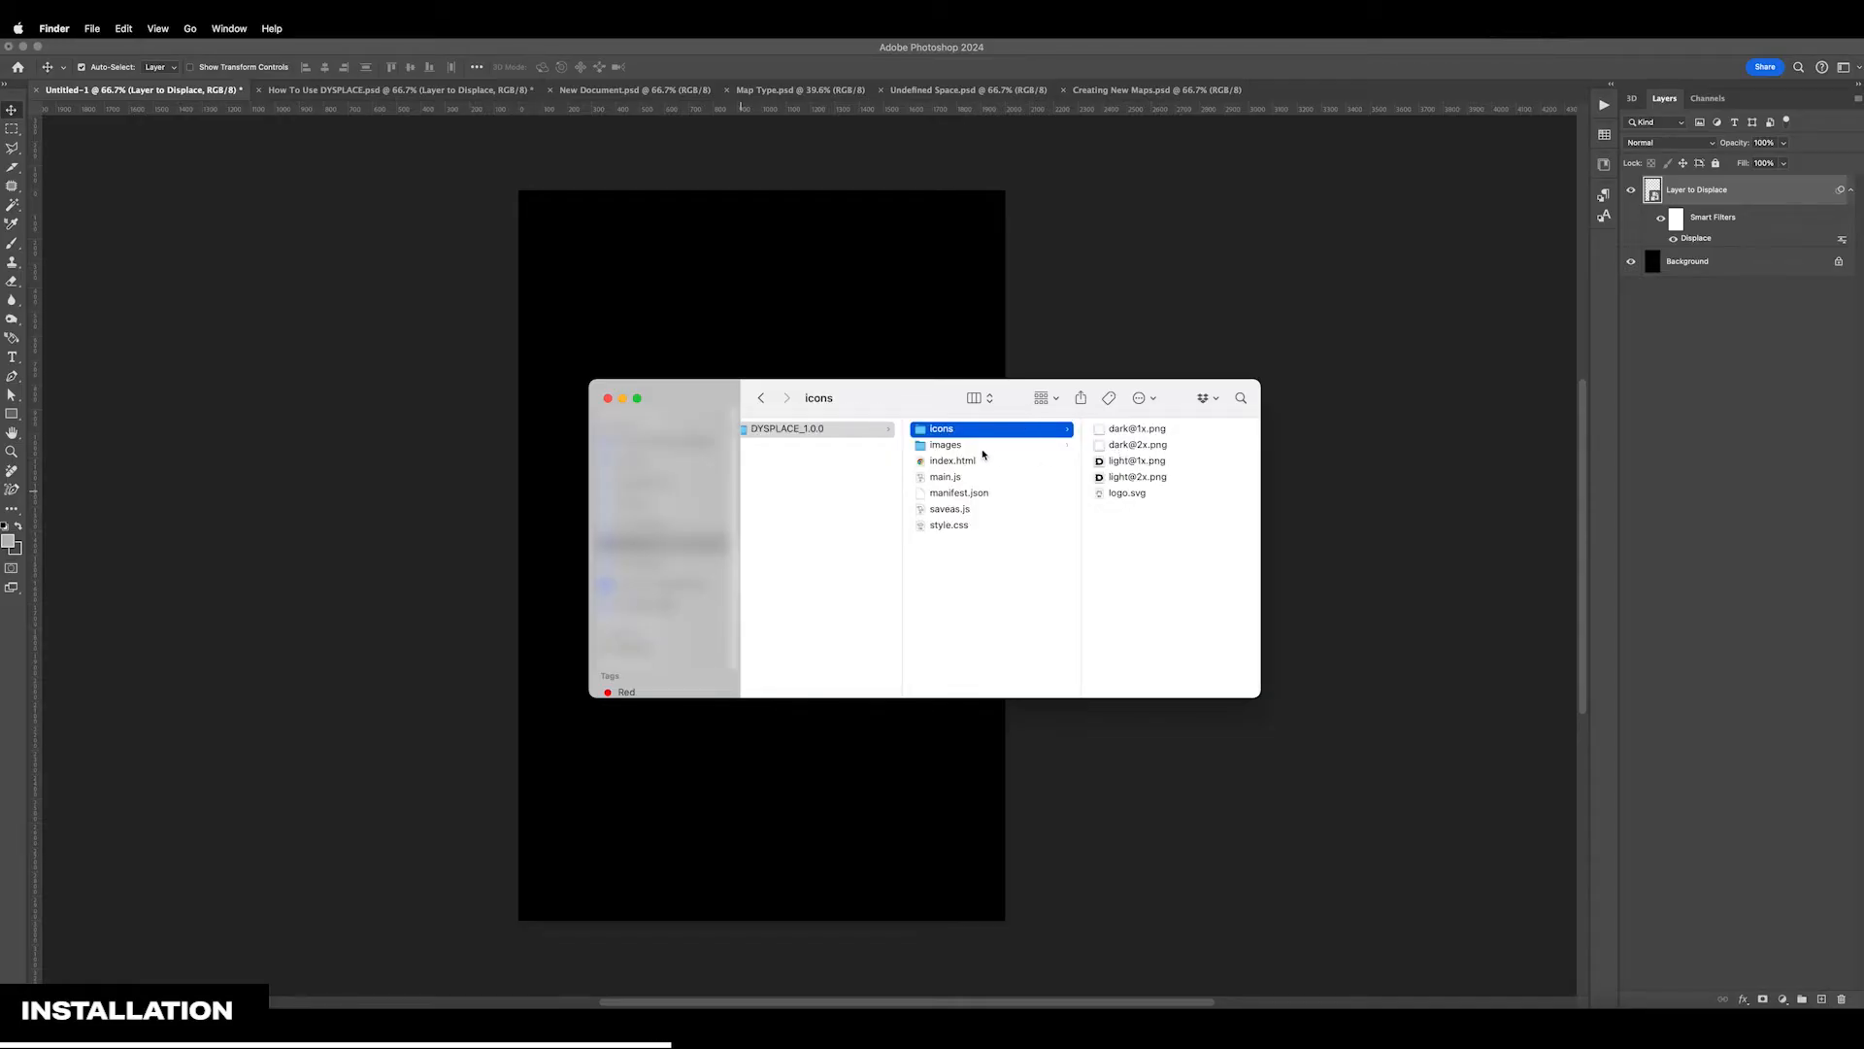
{"action": "left_click", "coordinate": [983, 448]}
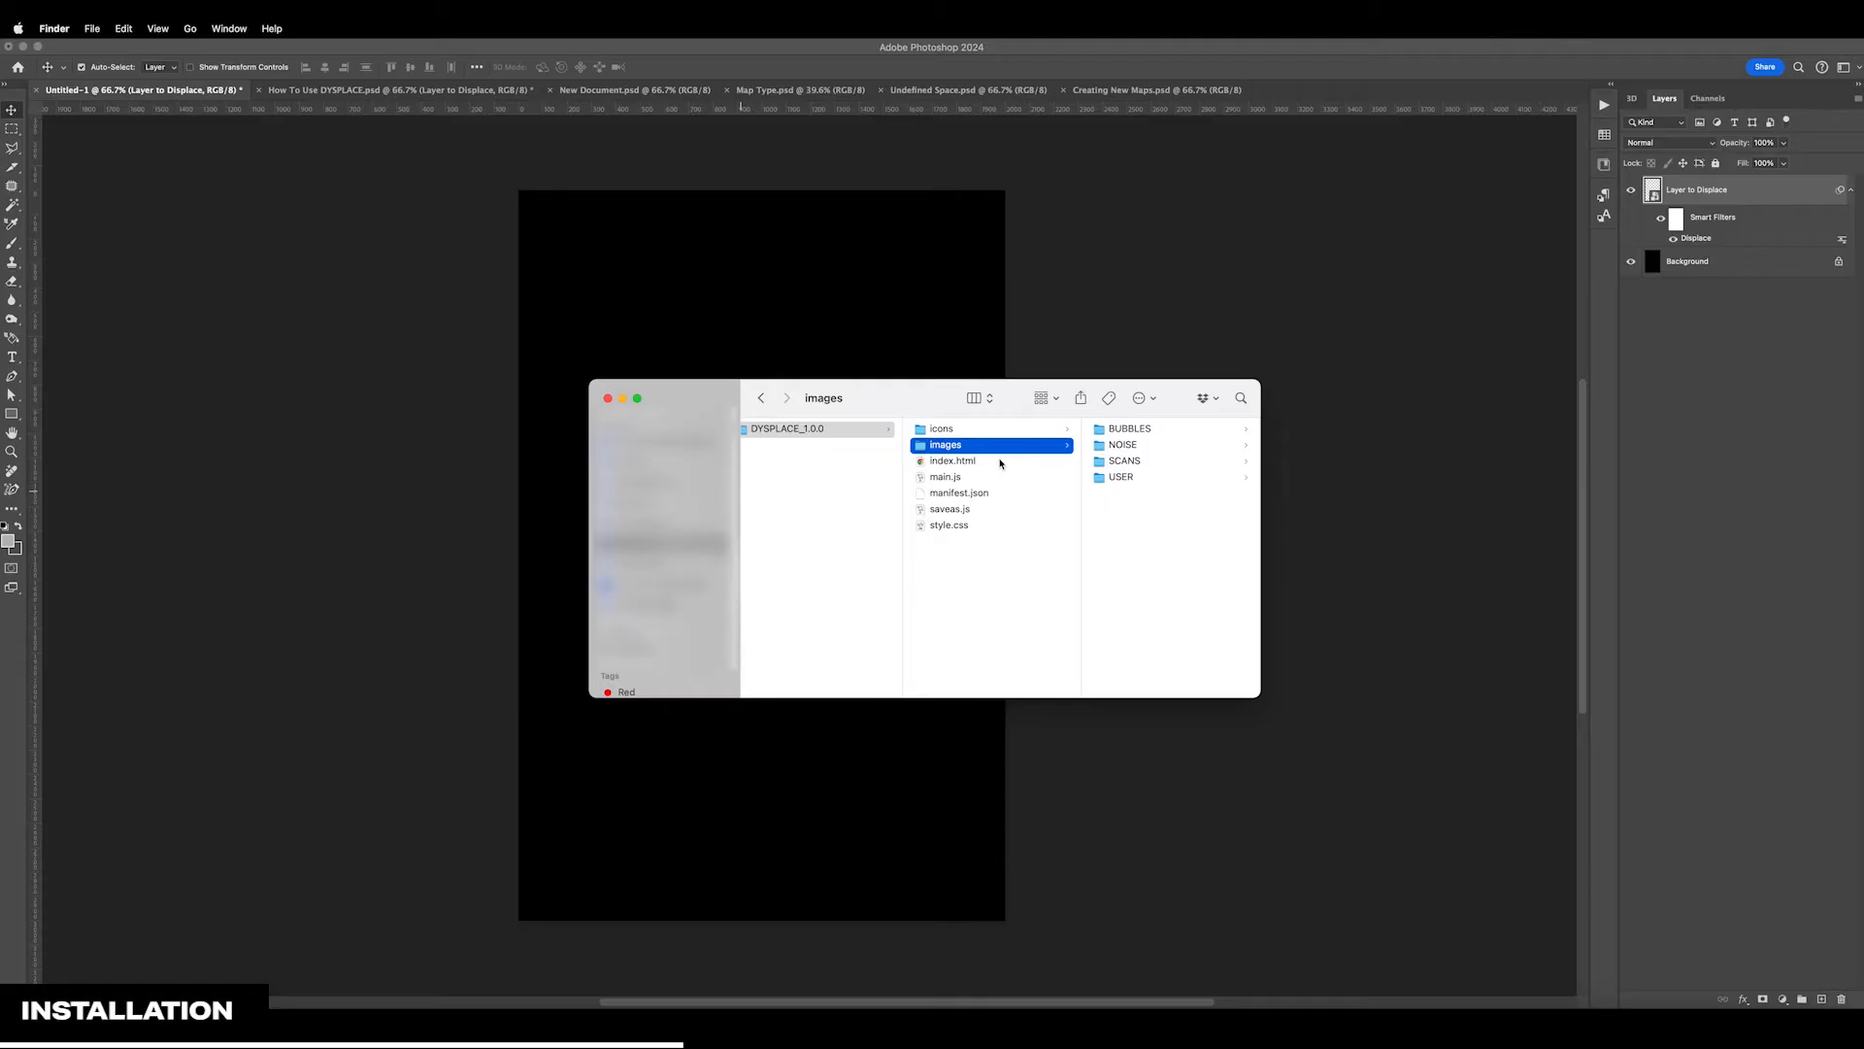
{"action": "left_click", "coordinate": [1003, 463]}
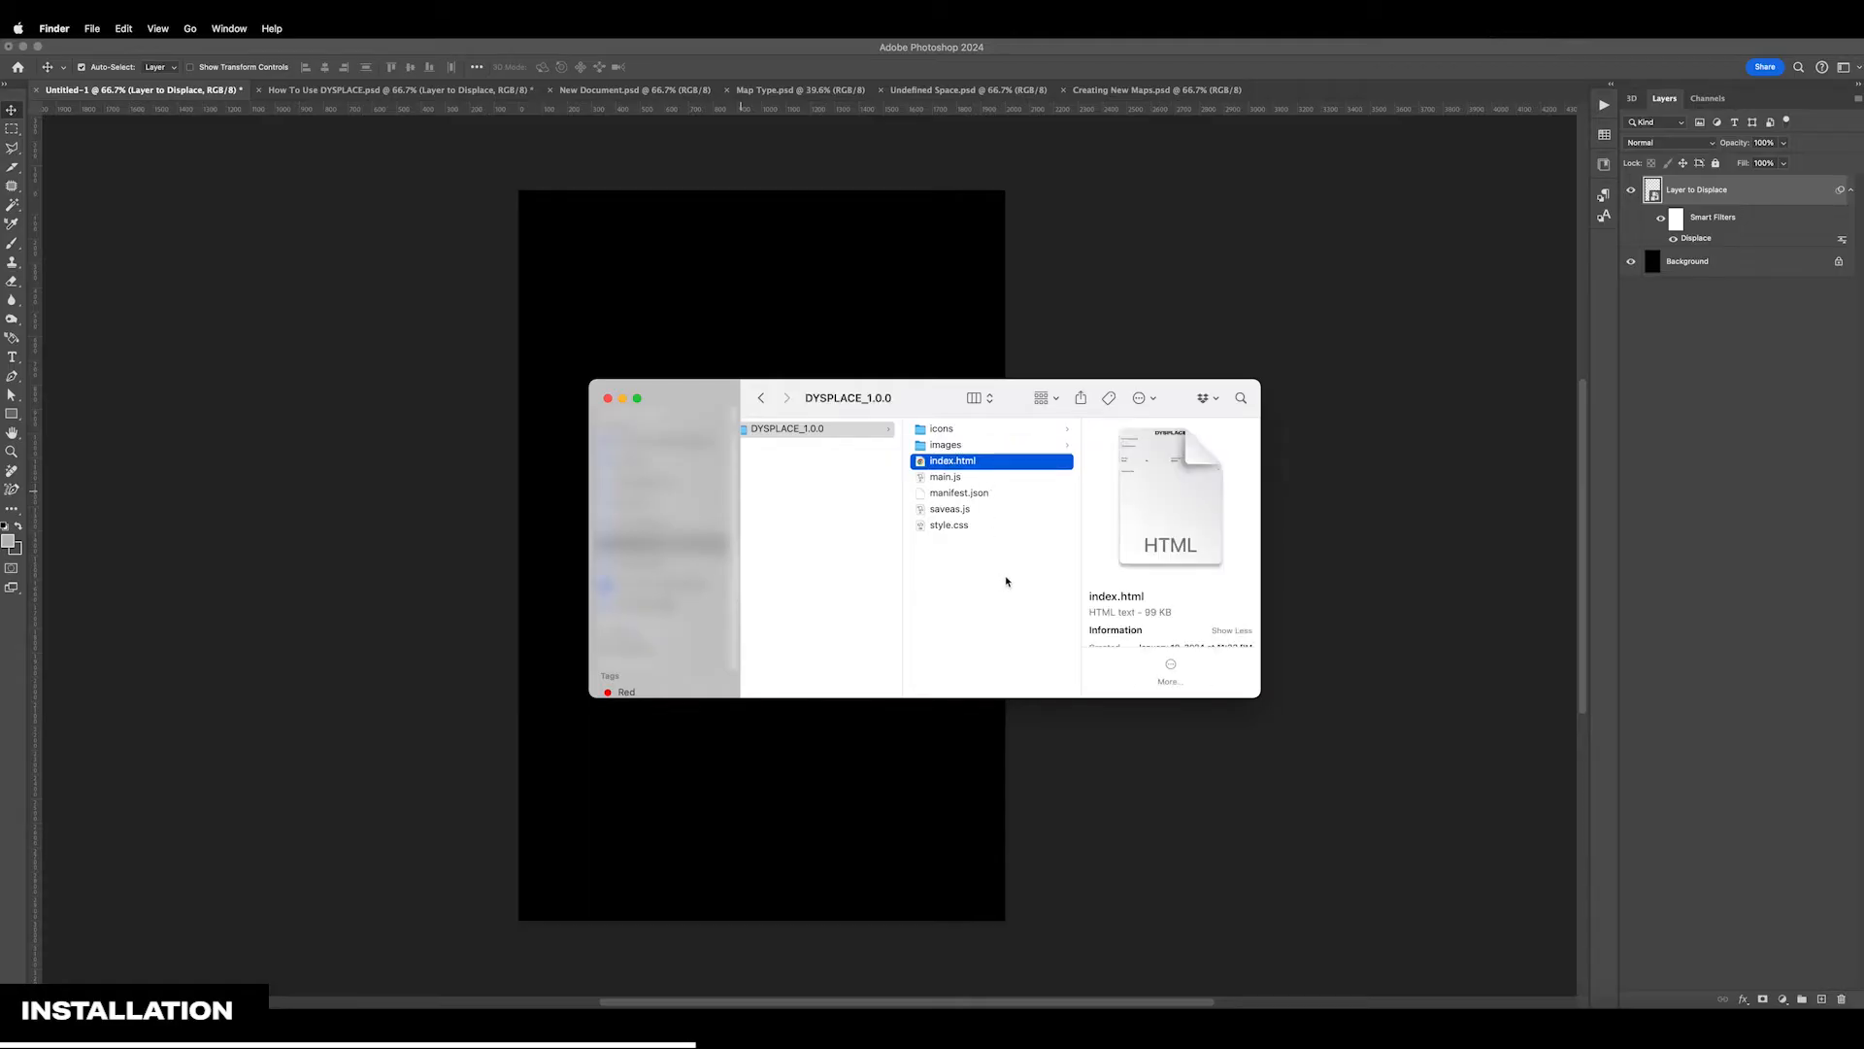
{"action": "left_click", "coordinate": [955, 481]}
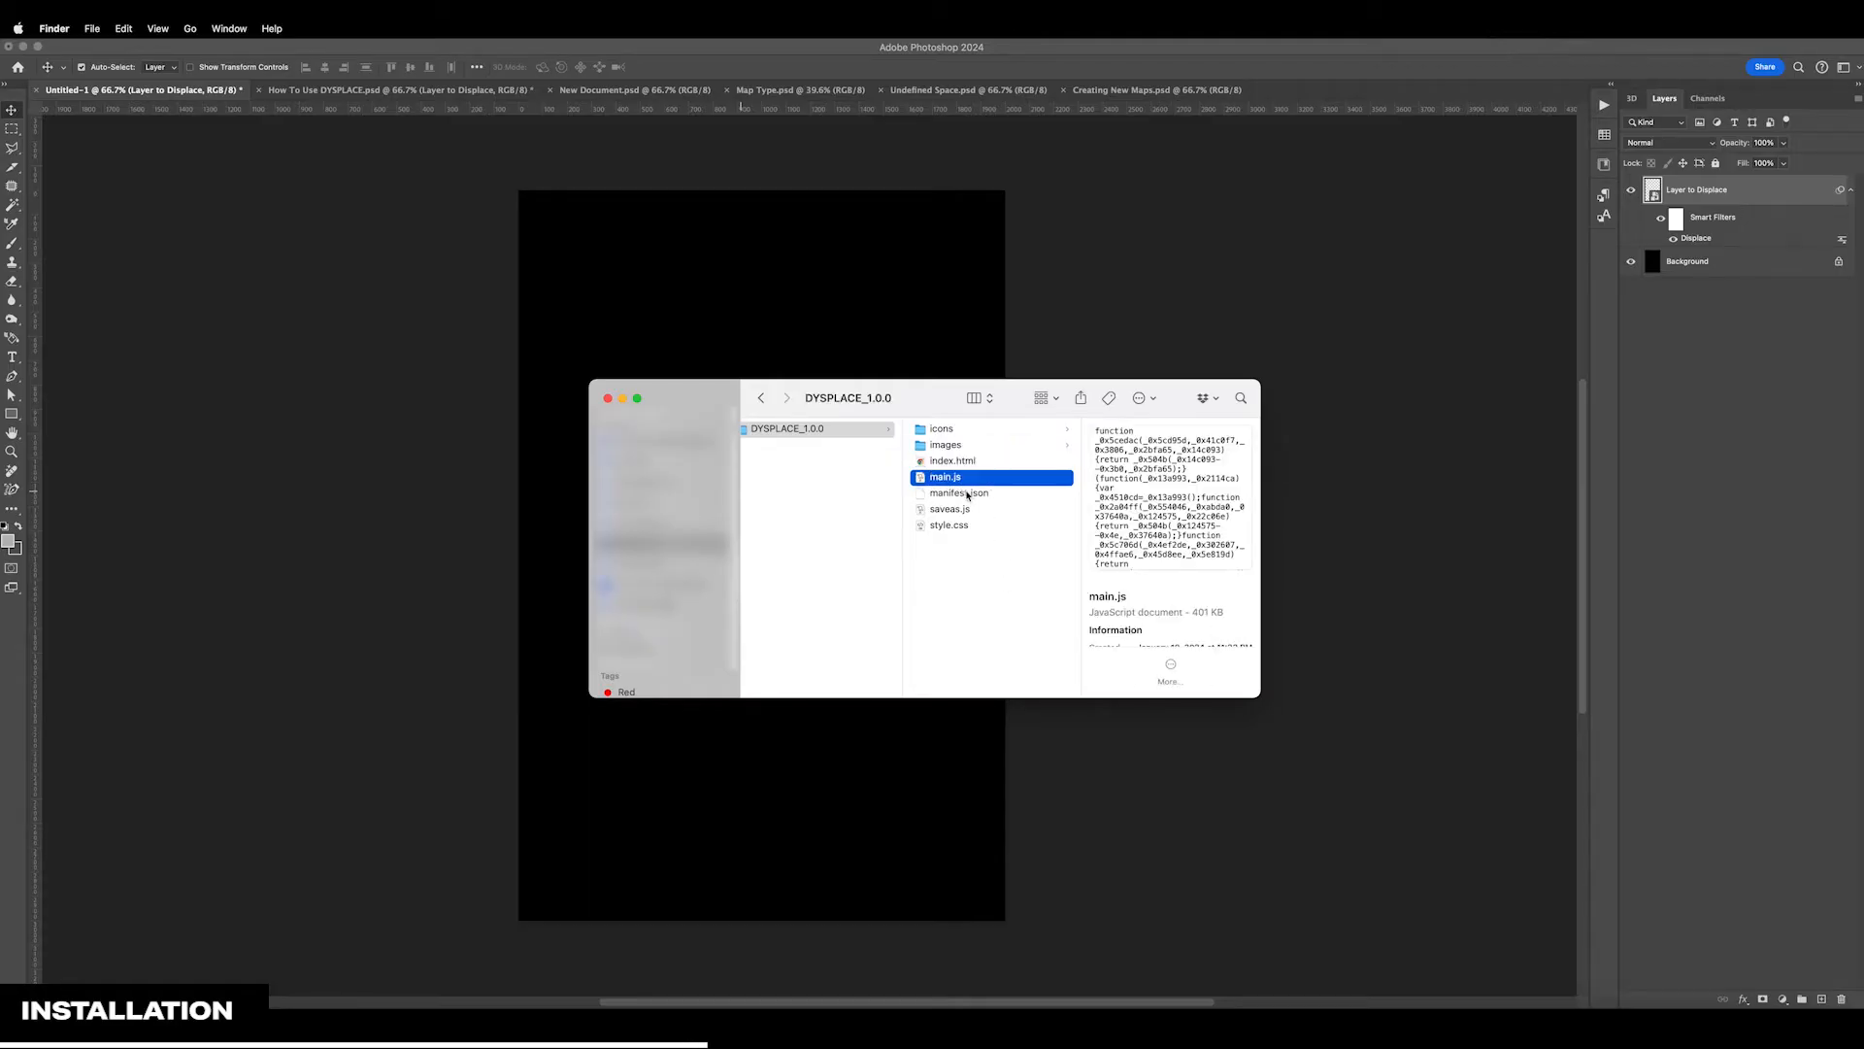
{"action": "left_click", "coordinate": [967, 494]}
{"action": "left_click", "coordinate": [968, 511]}
{"action": "left_click", "coordinate": [968, 526]}
{"action": "left_click", "coordinate": [969, 462]}
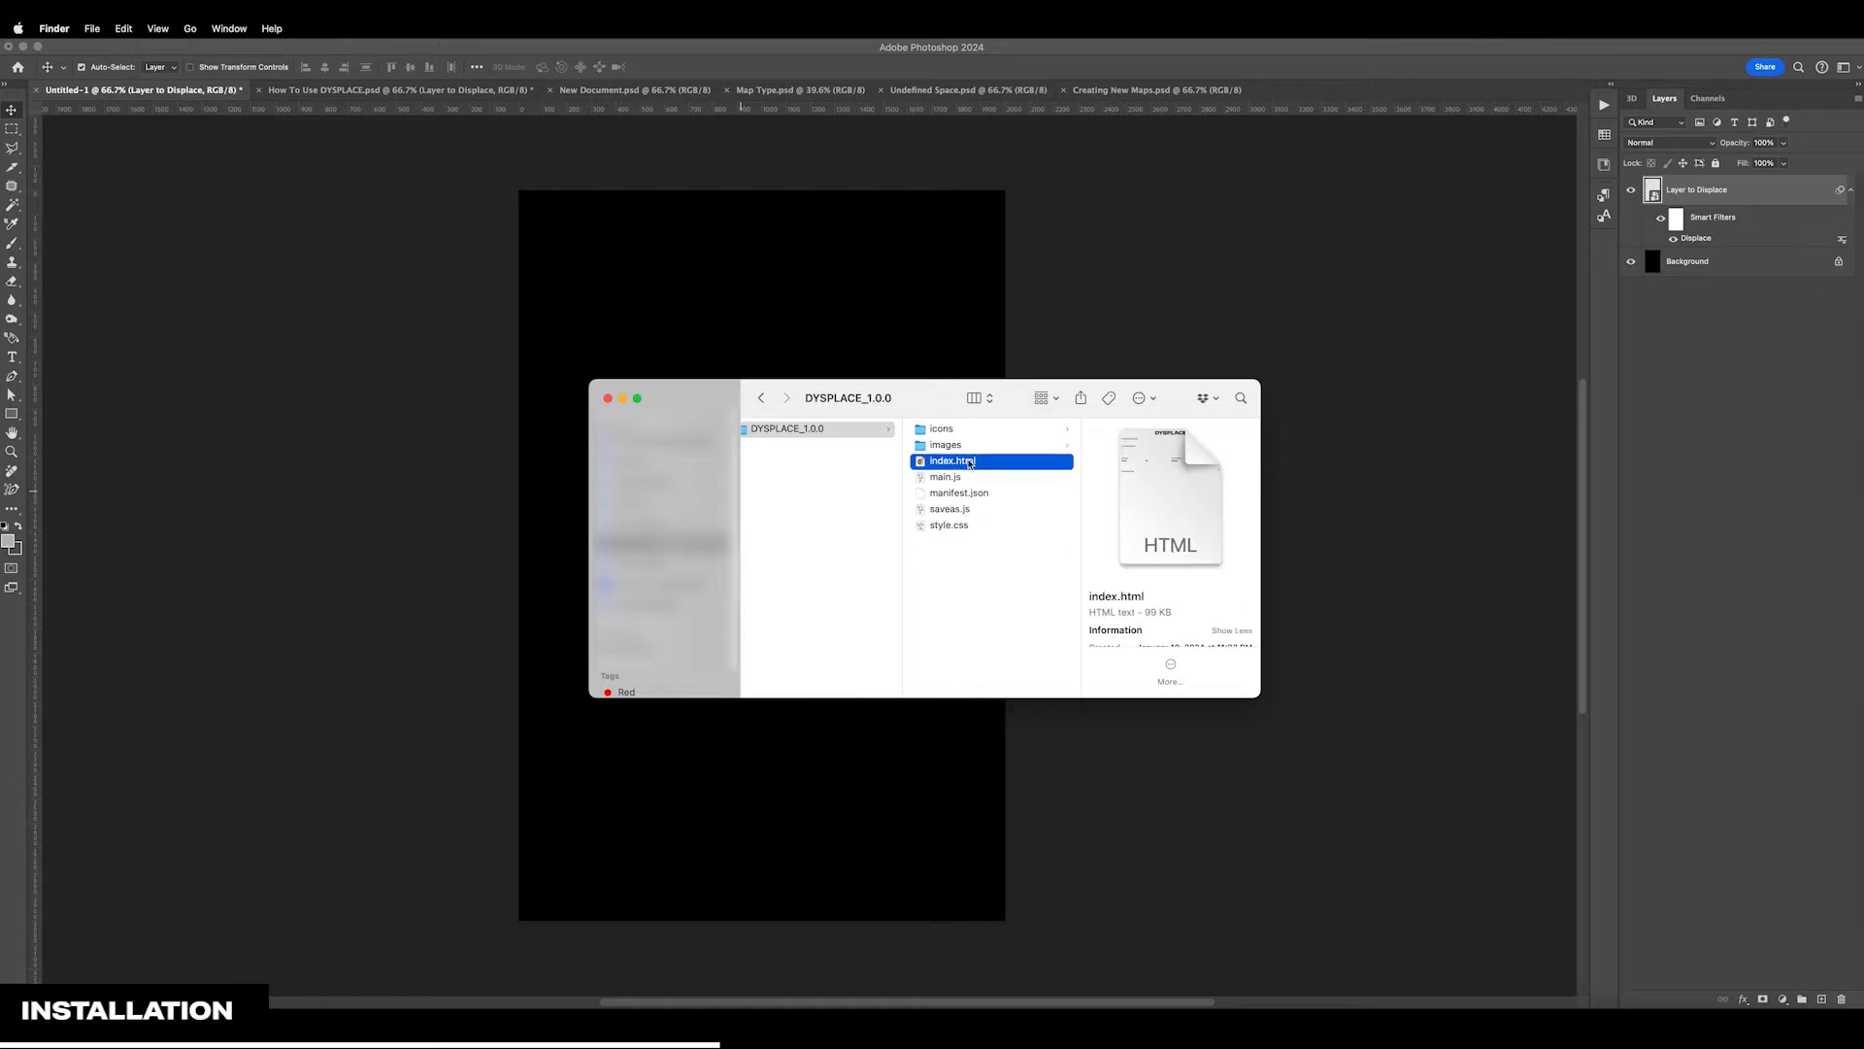
{"action": "left_click", "coordinate": [955, 431]}
{"action": "left_click", "coordinate": [1117, 432]}
{"action": "left_click", "coordinate": [1011, 463]}
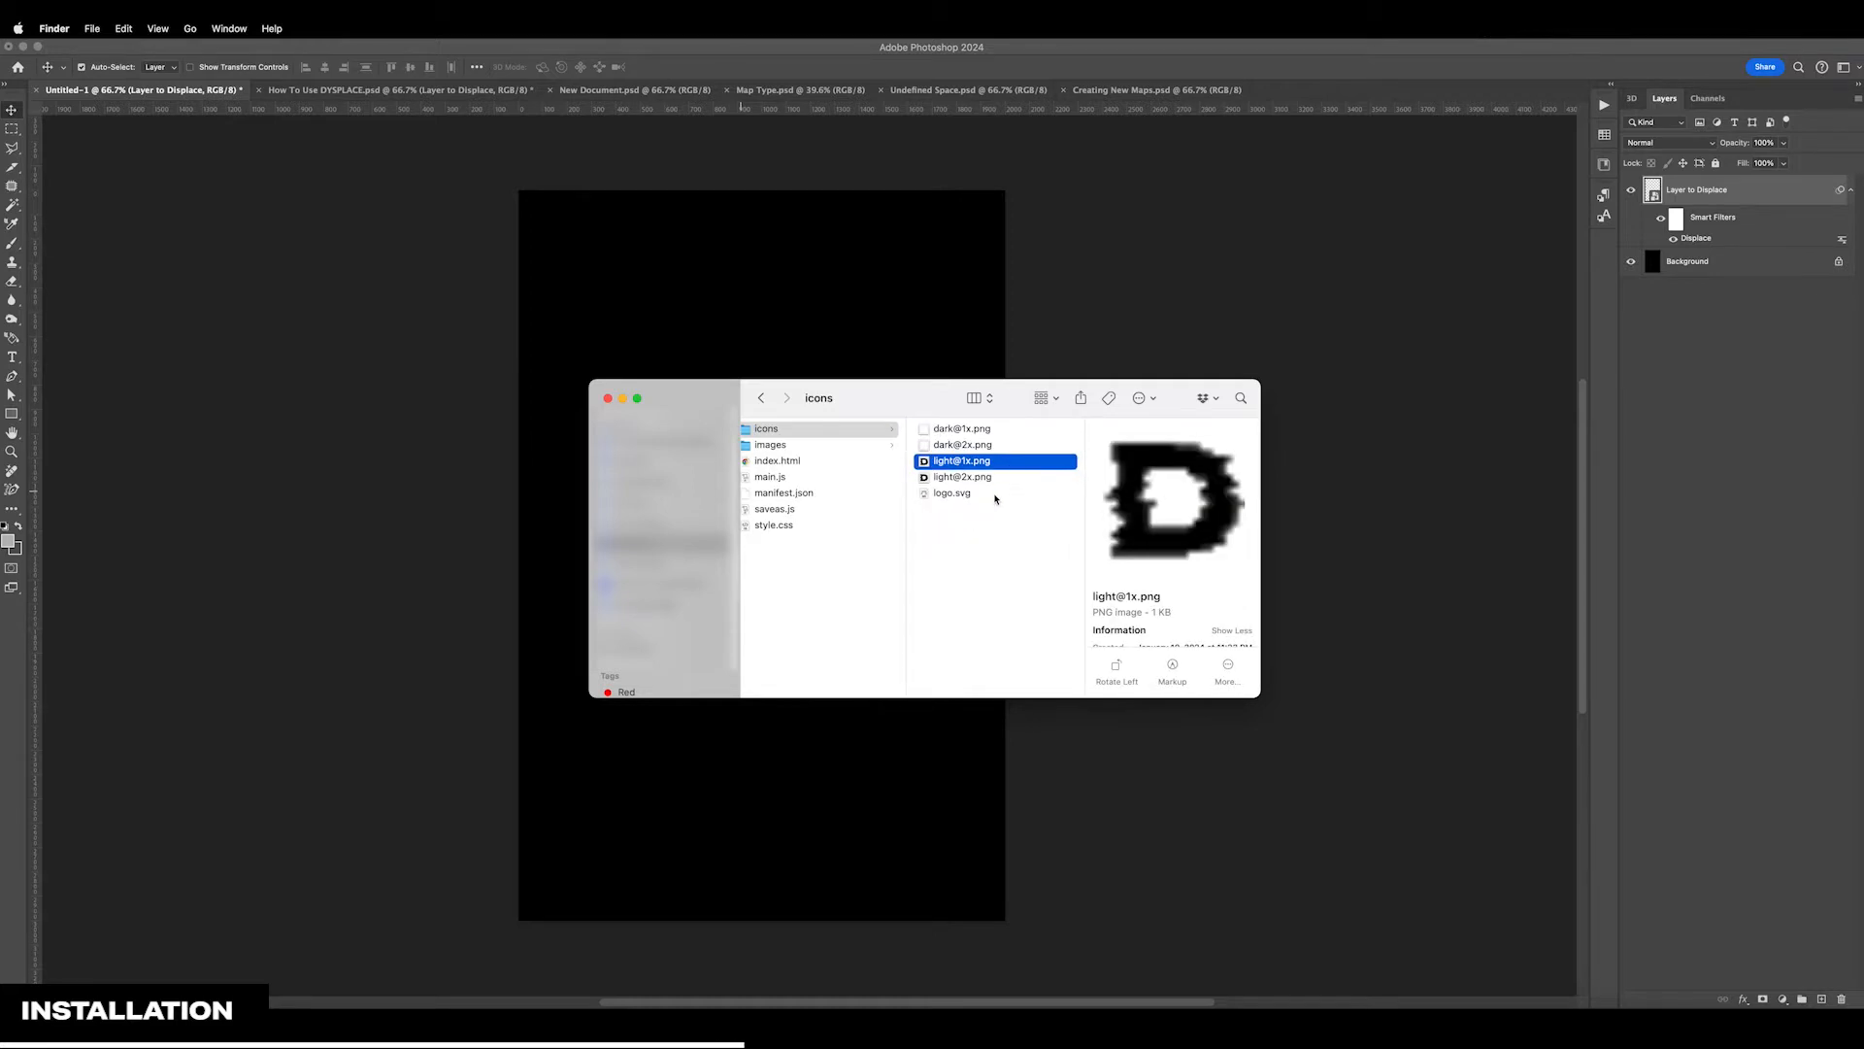
{"action": "left_click", "coordinate": [994, 495]}
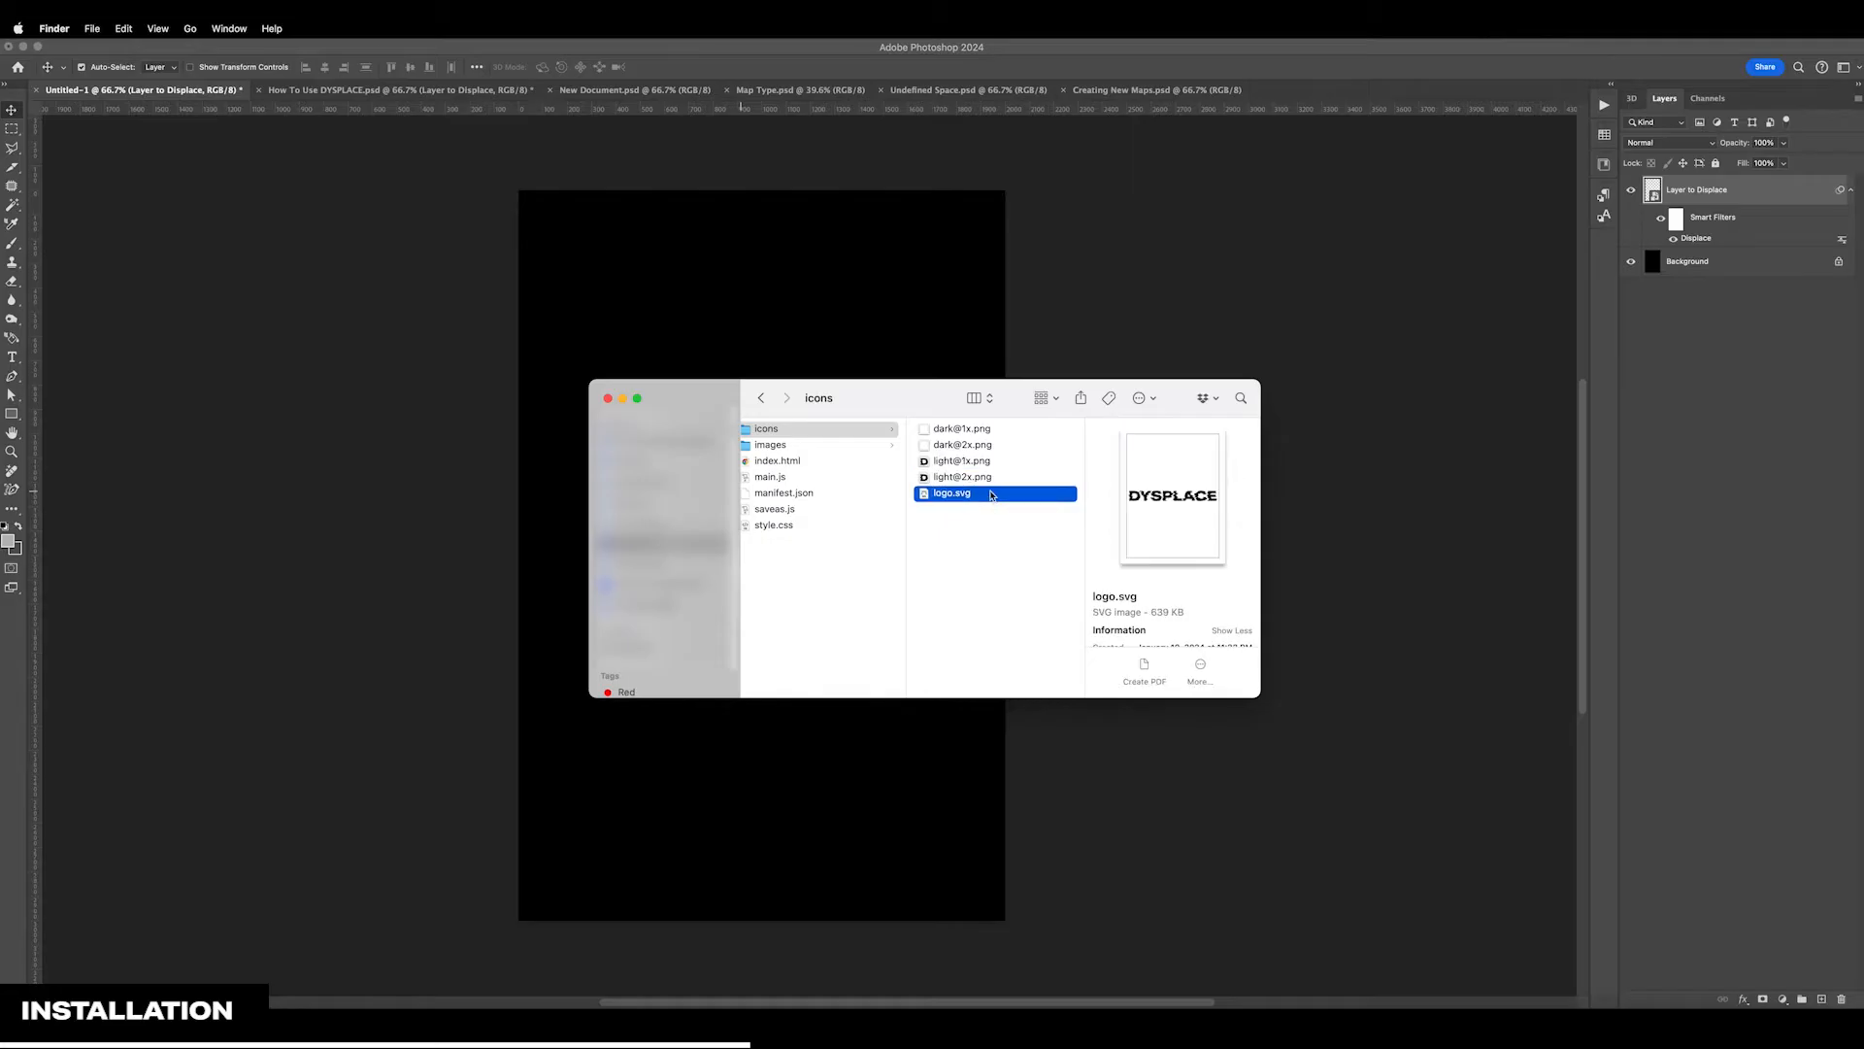
Examine the BUBBLES, NOISE, SCANS and USER subfolders of the plugin's images folder for displacement map files
{"action": "left_click", "coordinate": [843, 447]}
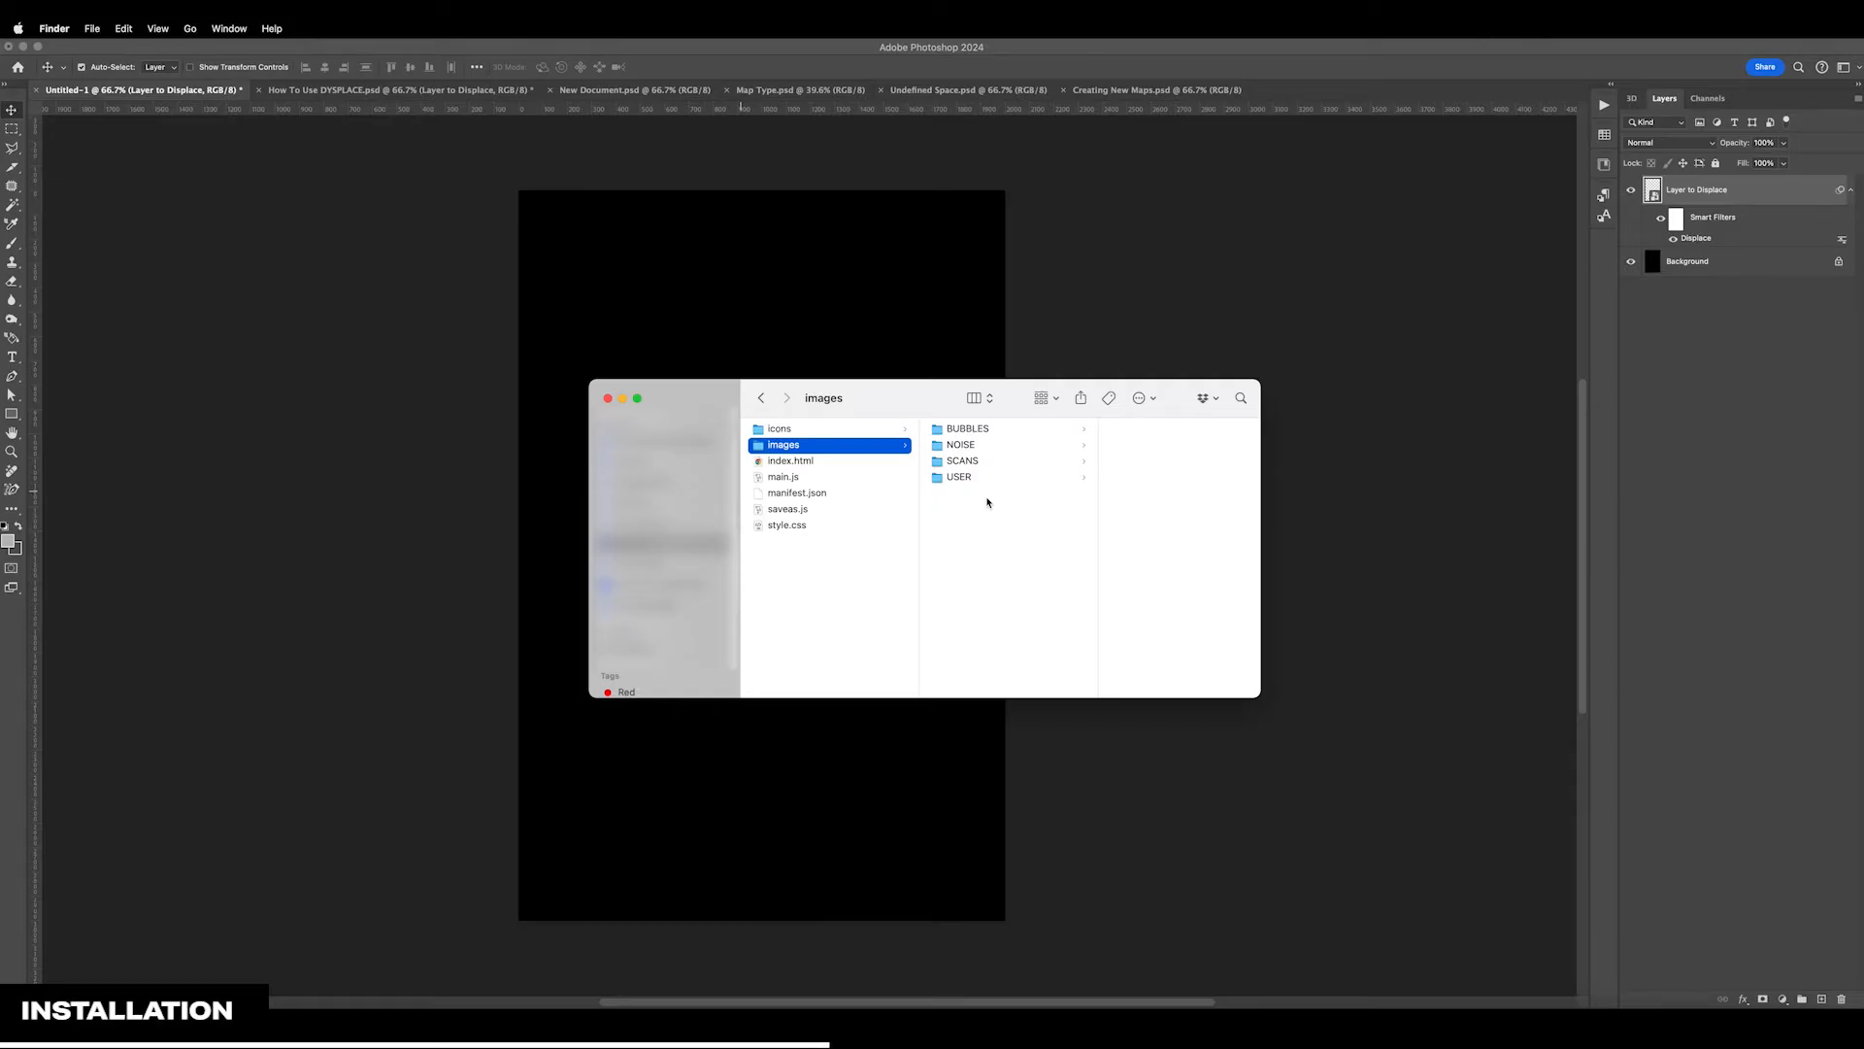
{"action": "left_click", "coordinate": [992, 429]}
{"action": "scroll", "coordinate": [1141, 486], "scroll_direction": "down", "scroll_amount": 3}
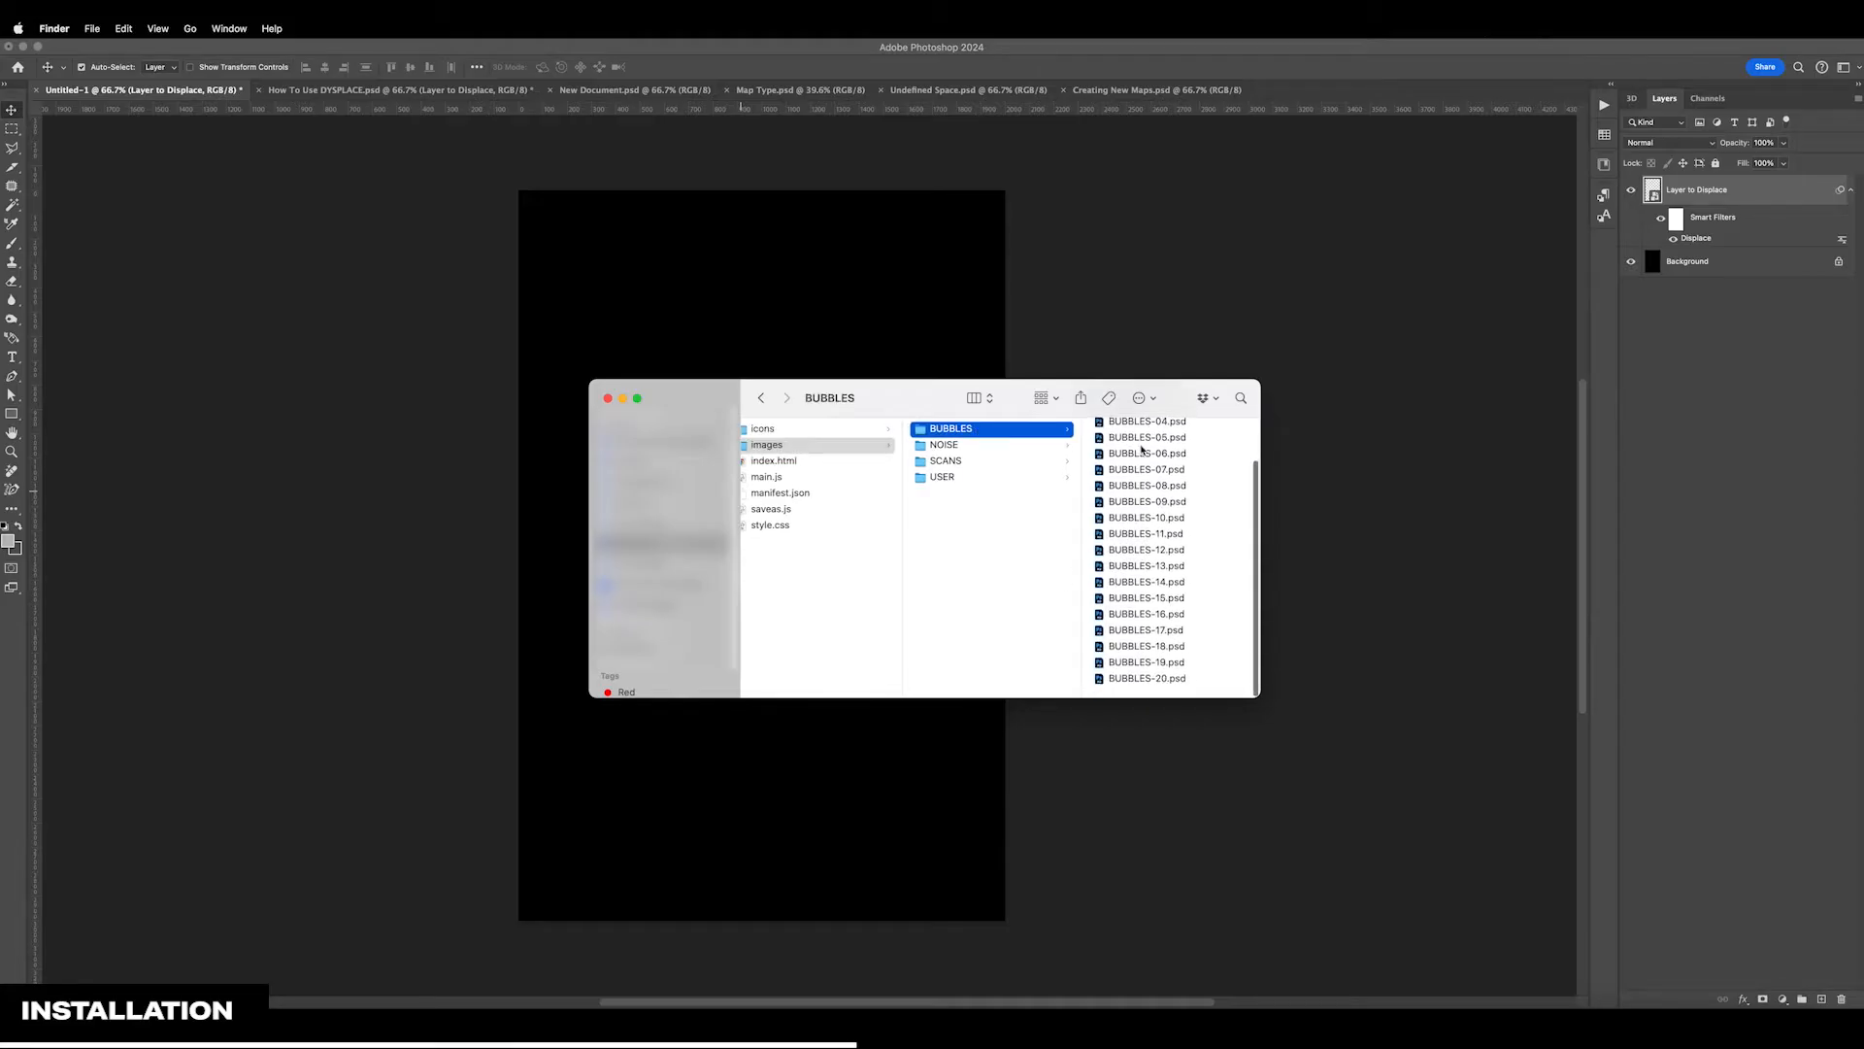
{"action": "left_click", "coordinate": [974, 446]}
{"action": "left_click", "coordinate": [982, 462]}
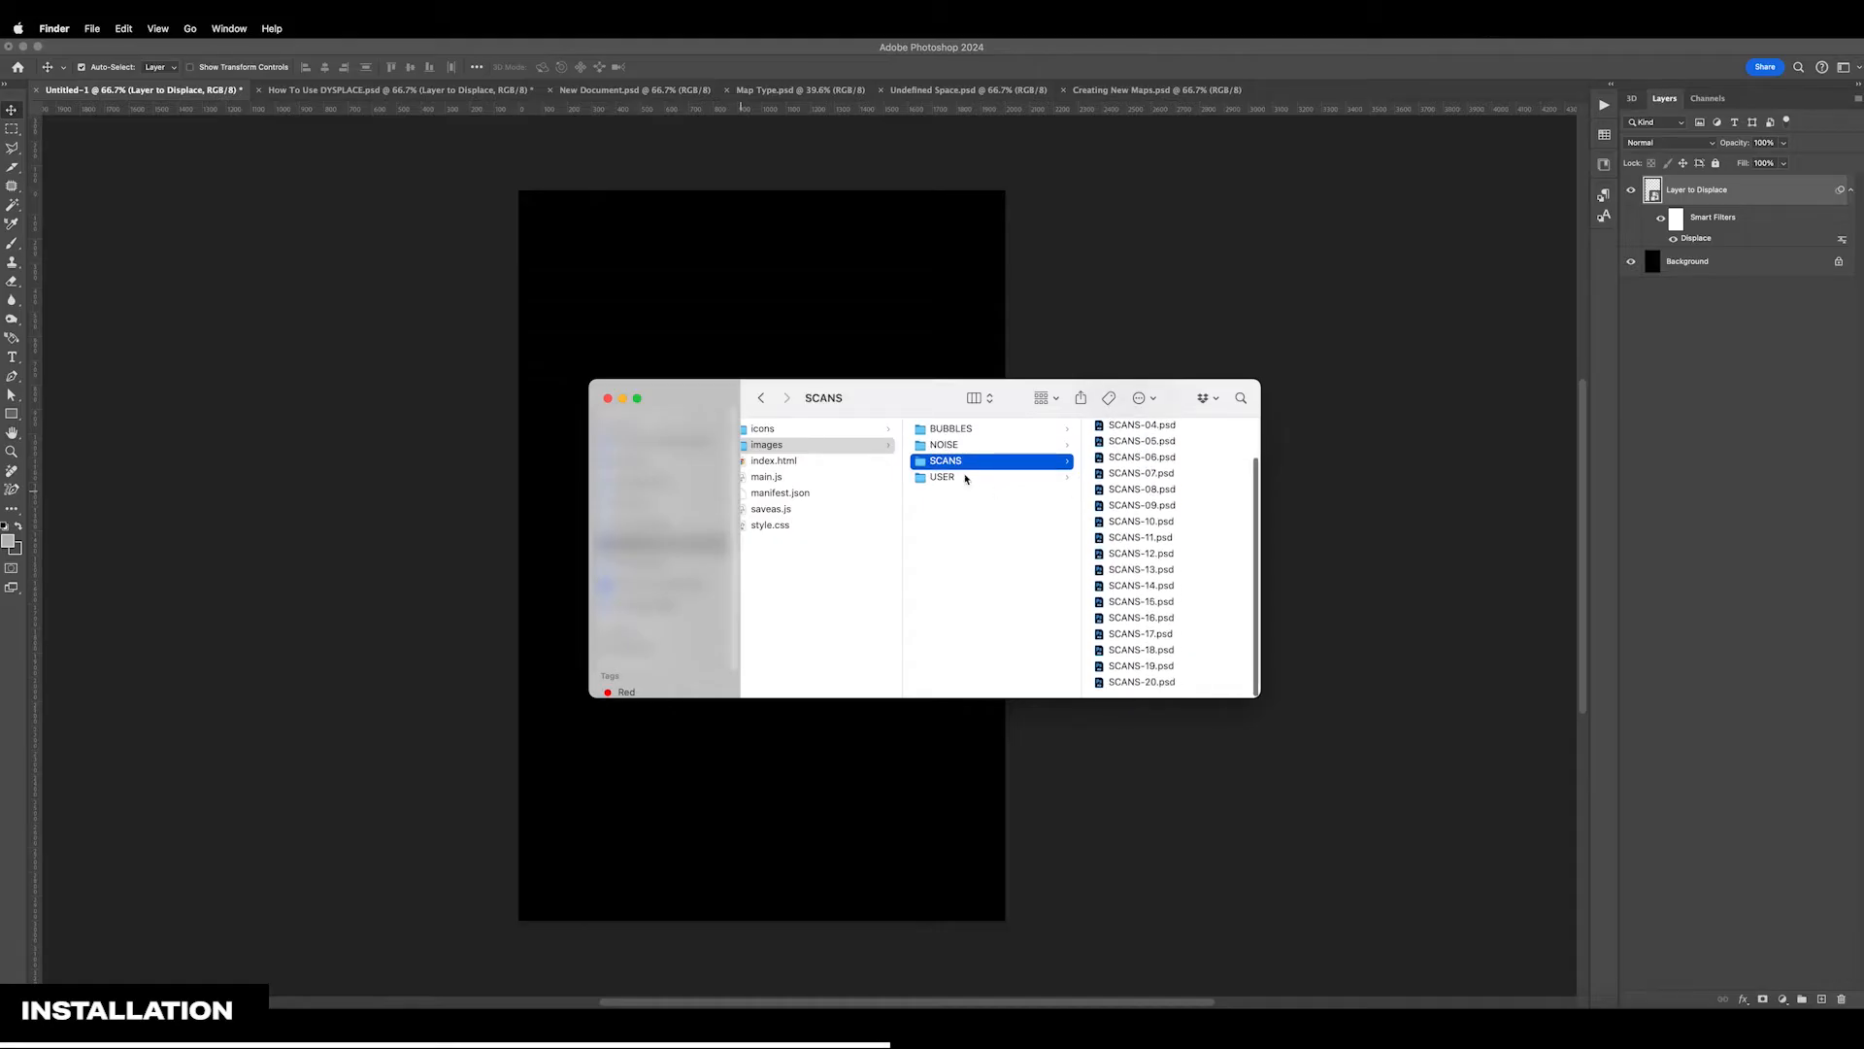
{"action": "left_click", "coordinate": [963, 477]}
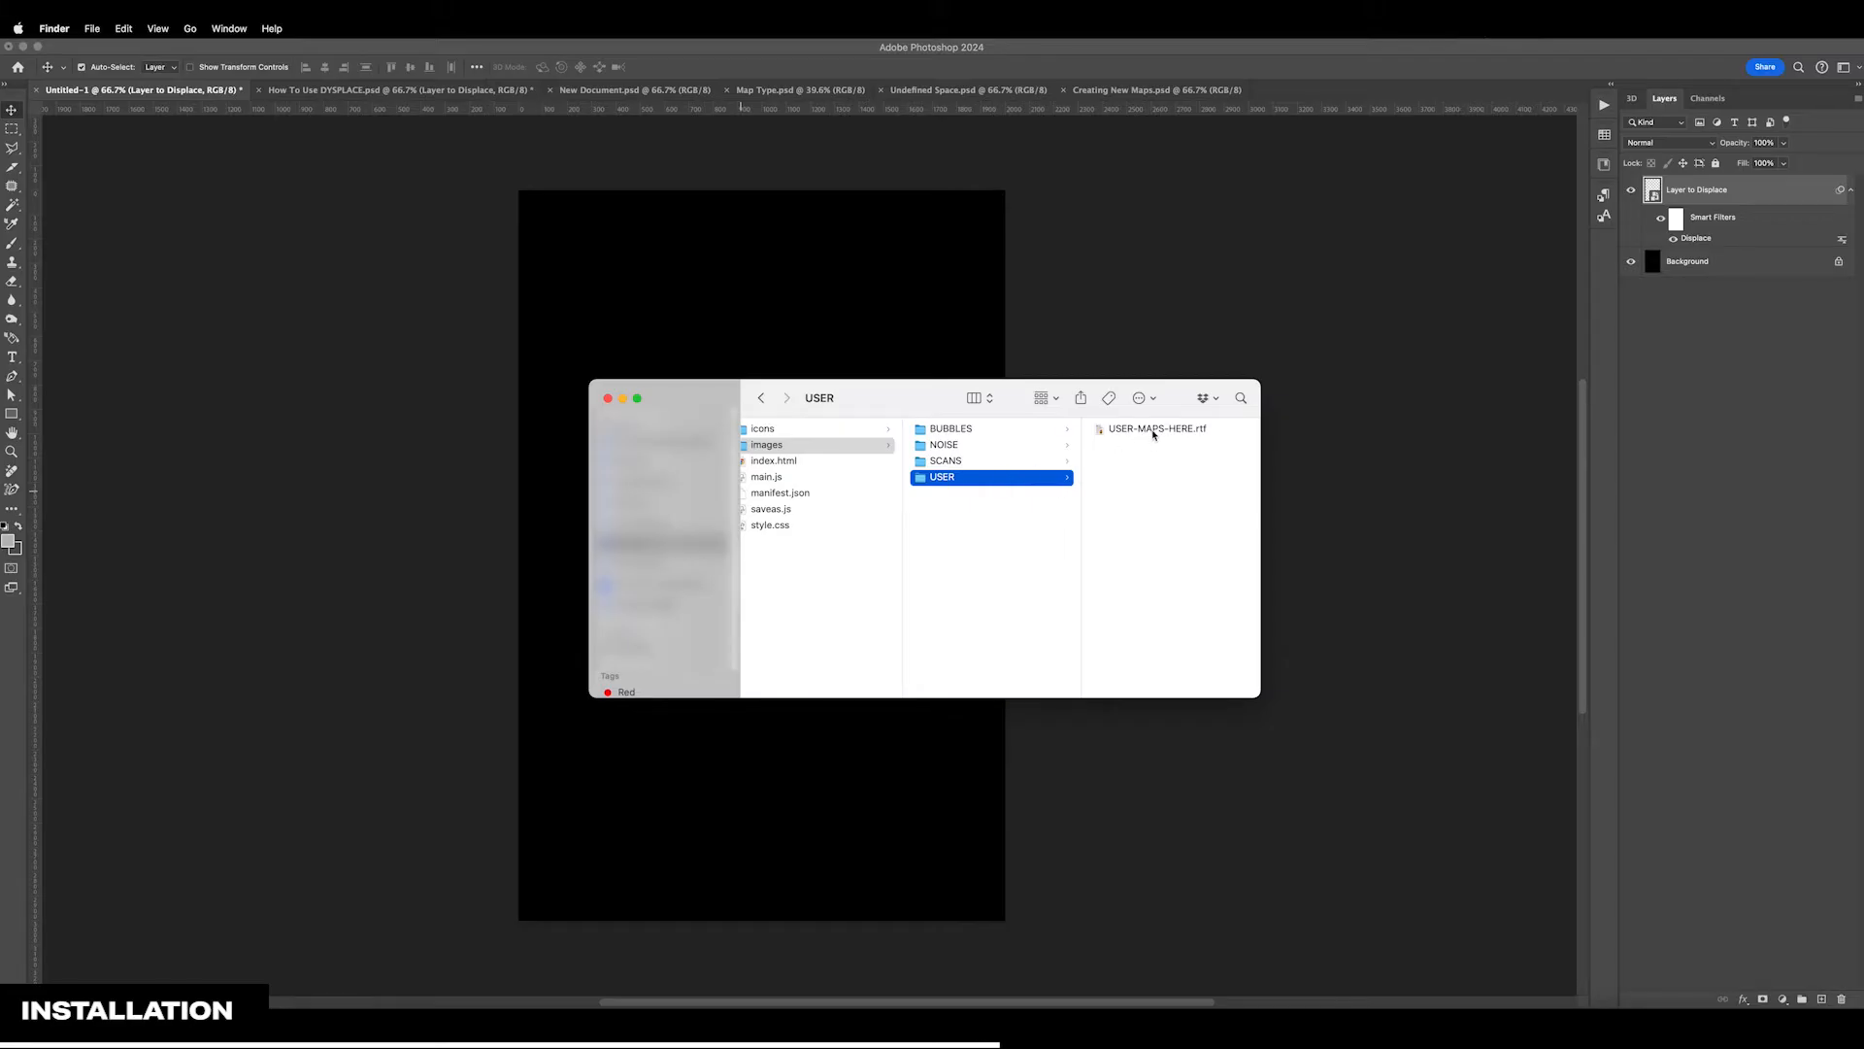
{"action": "key", "text": "Left"}
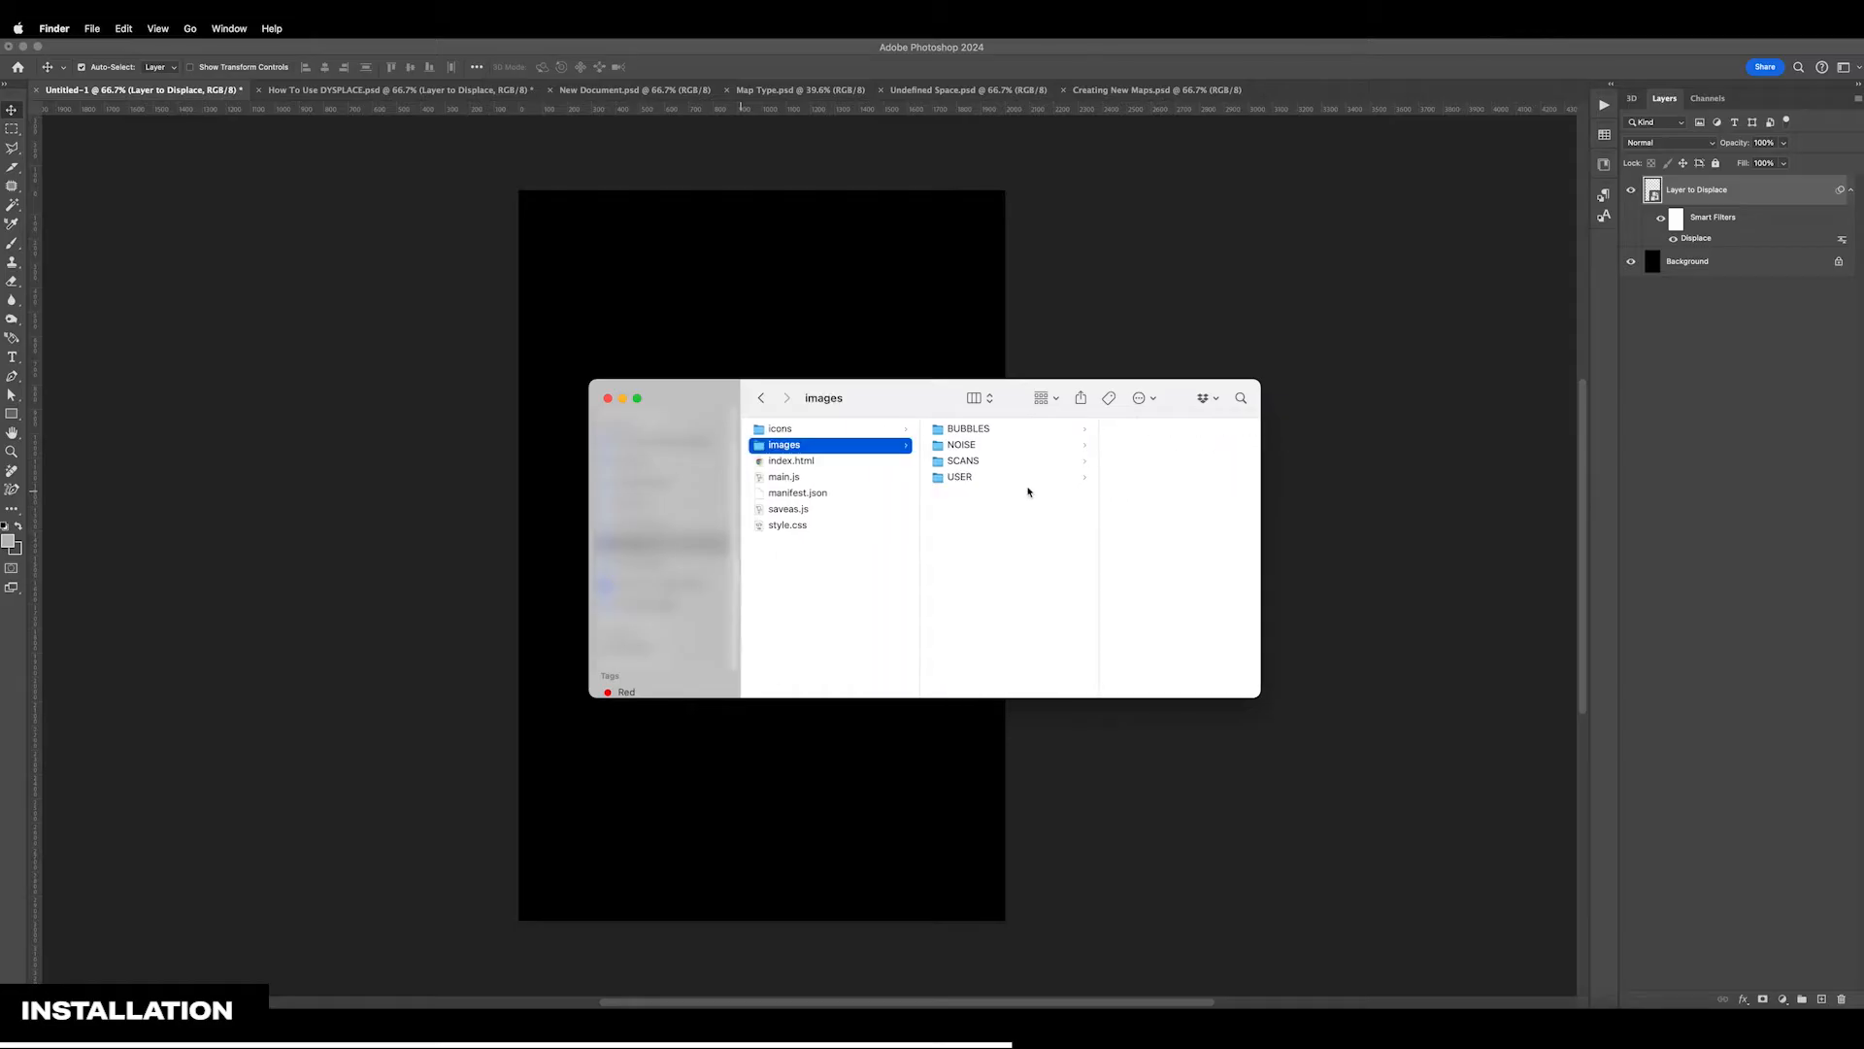
{"action": "key", "text": "Right"}
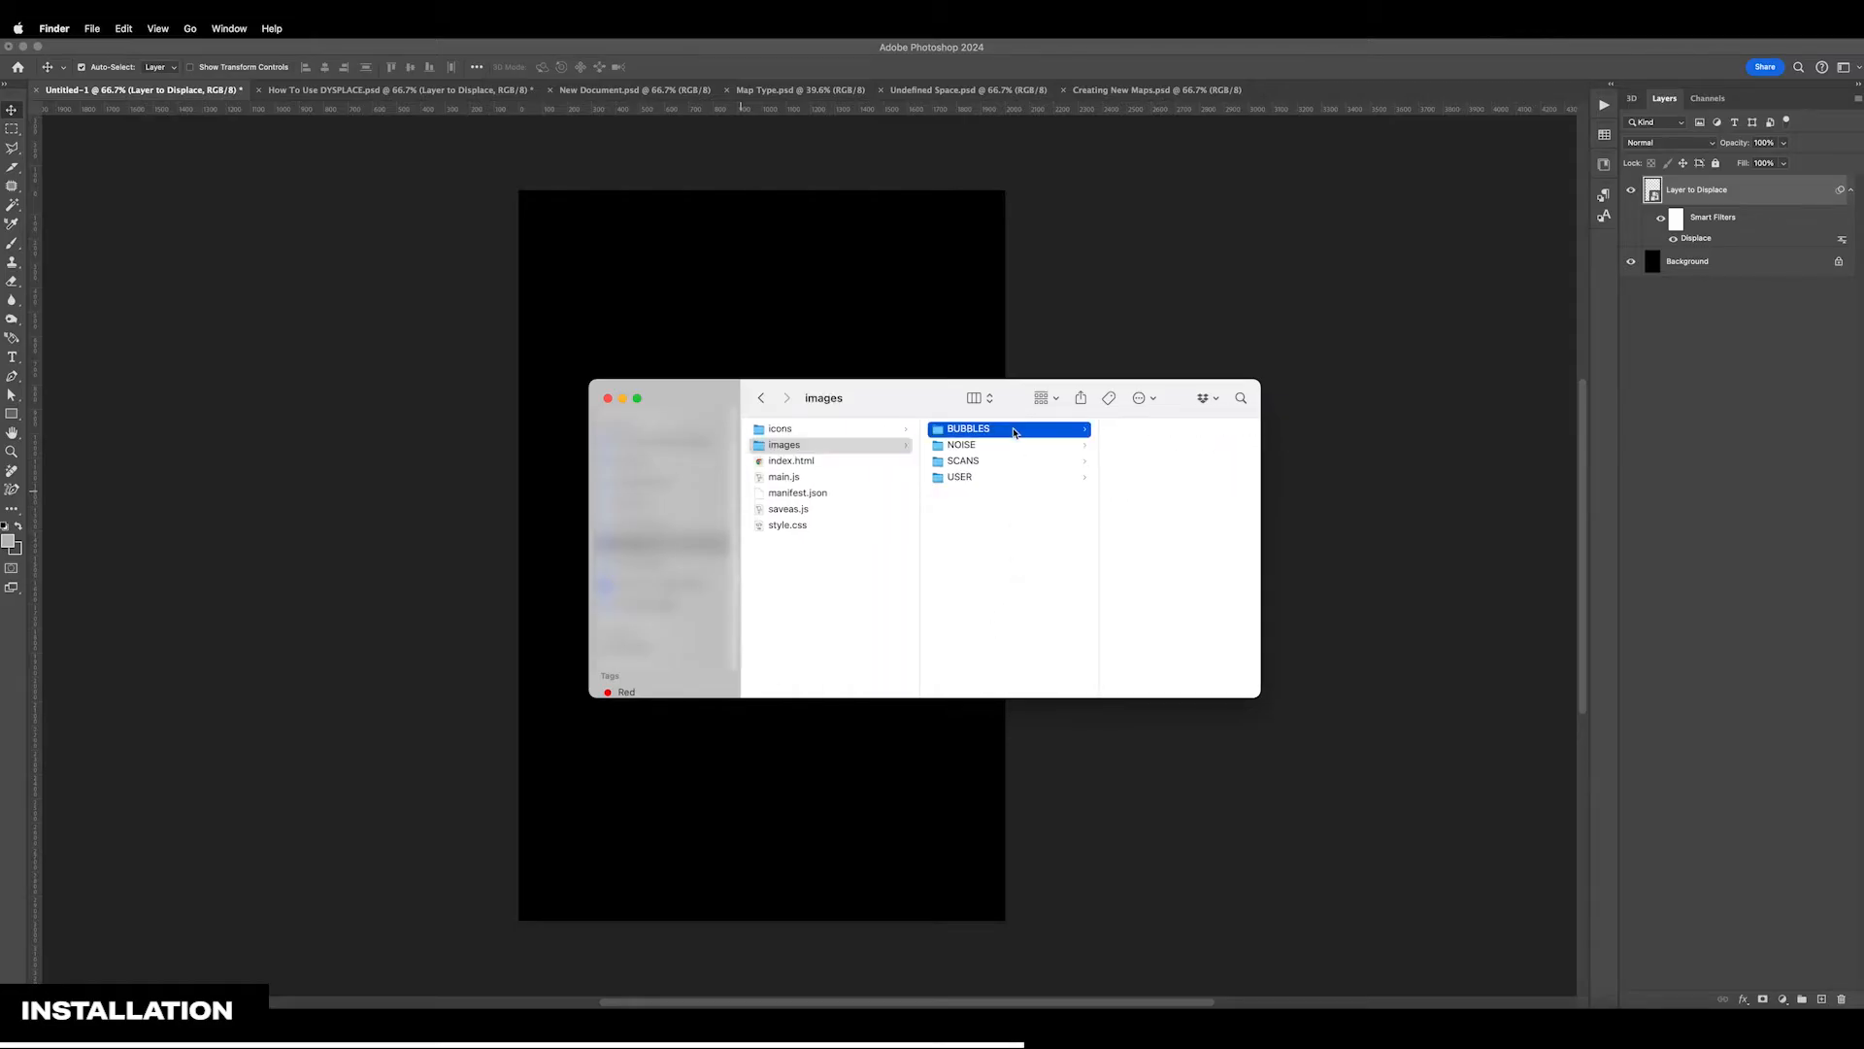
{"action": "key", "text": "Down"}
{"action": "key", "text": "Down"}
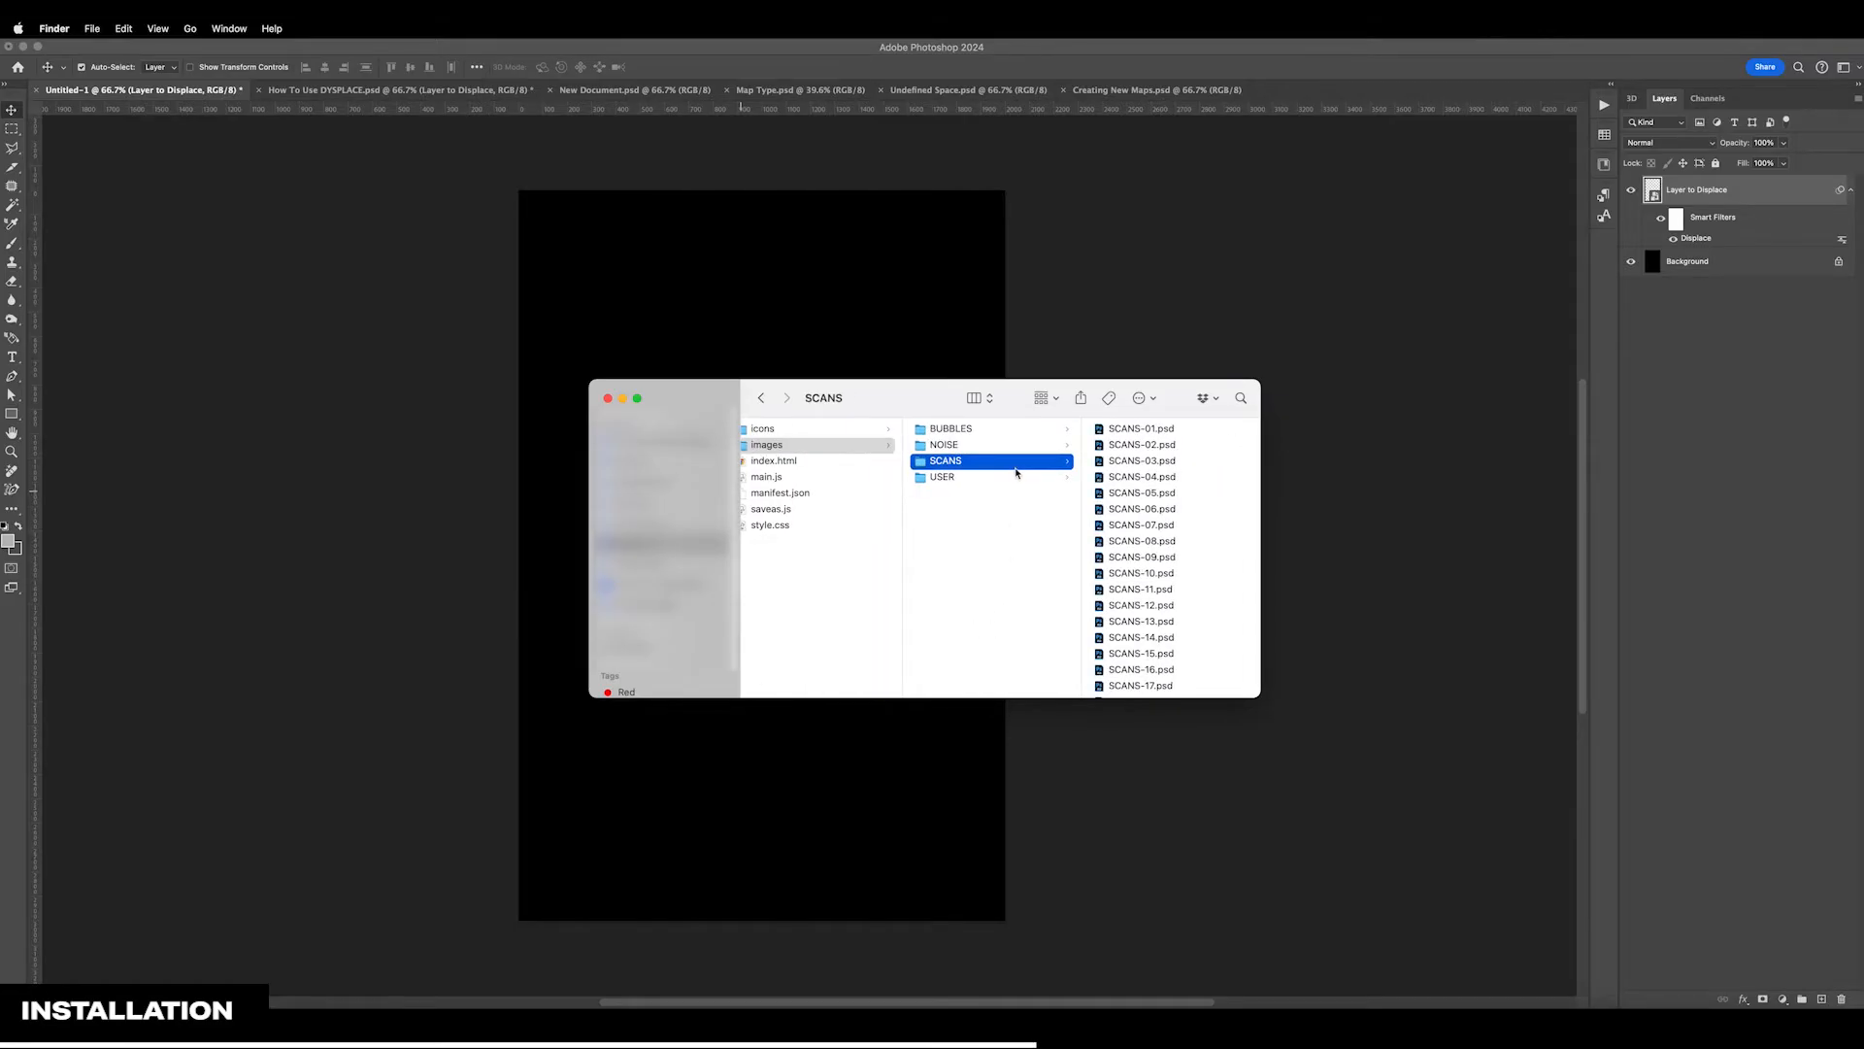
{"action": "key", "text": "Down"}
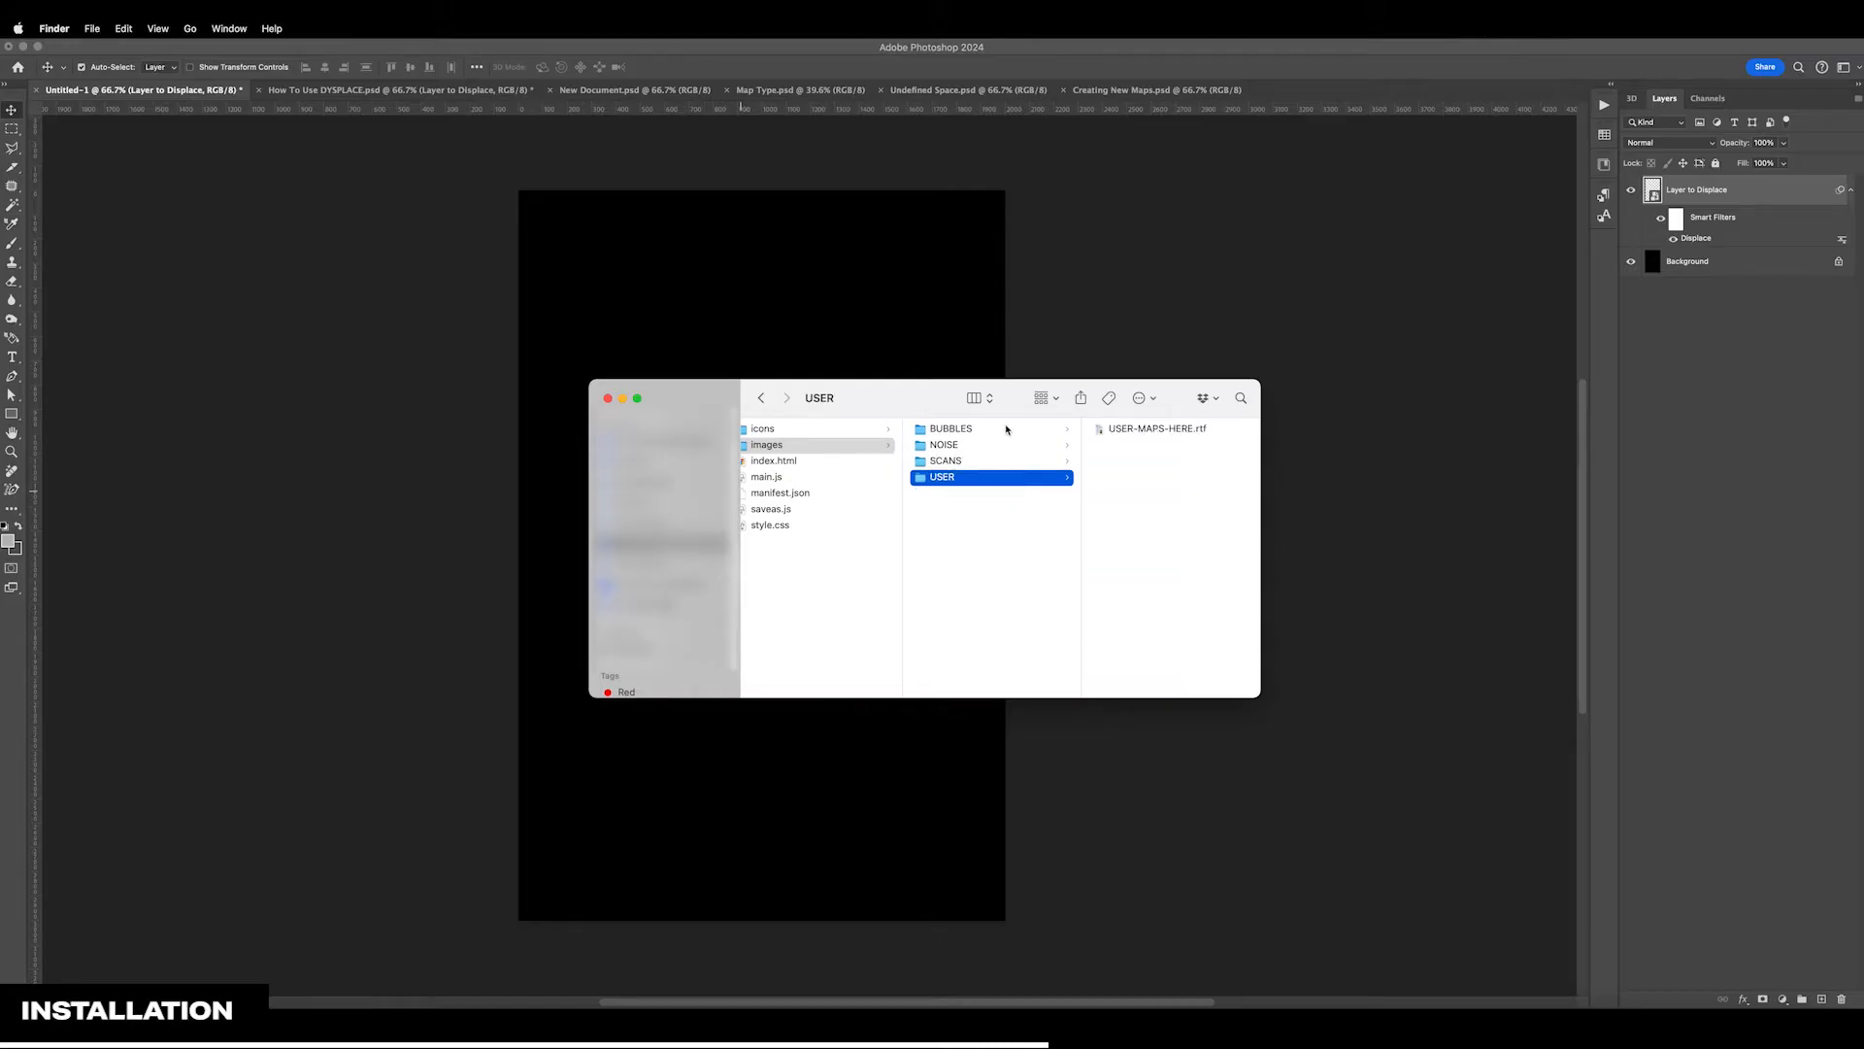
{"action": "key", "text": "Up"}
{"action": "key", "text": "Up"}
{"action": "key", "text": "Up"}
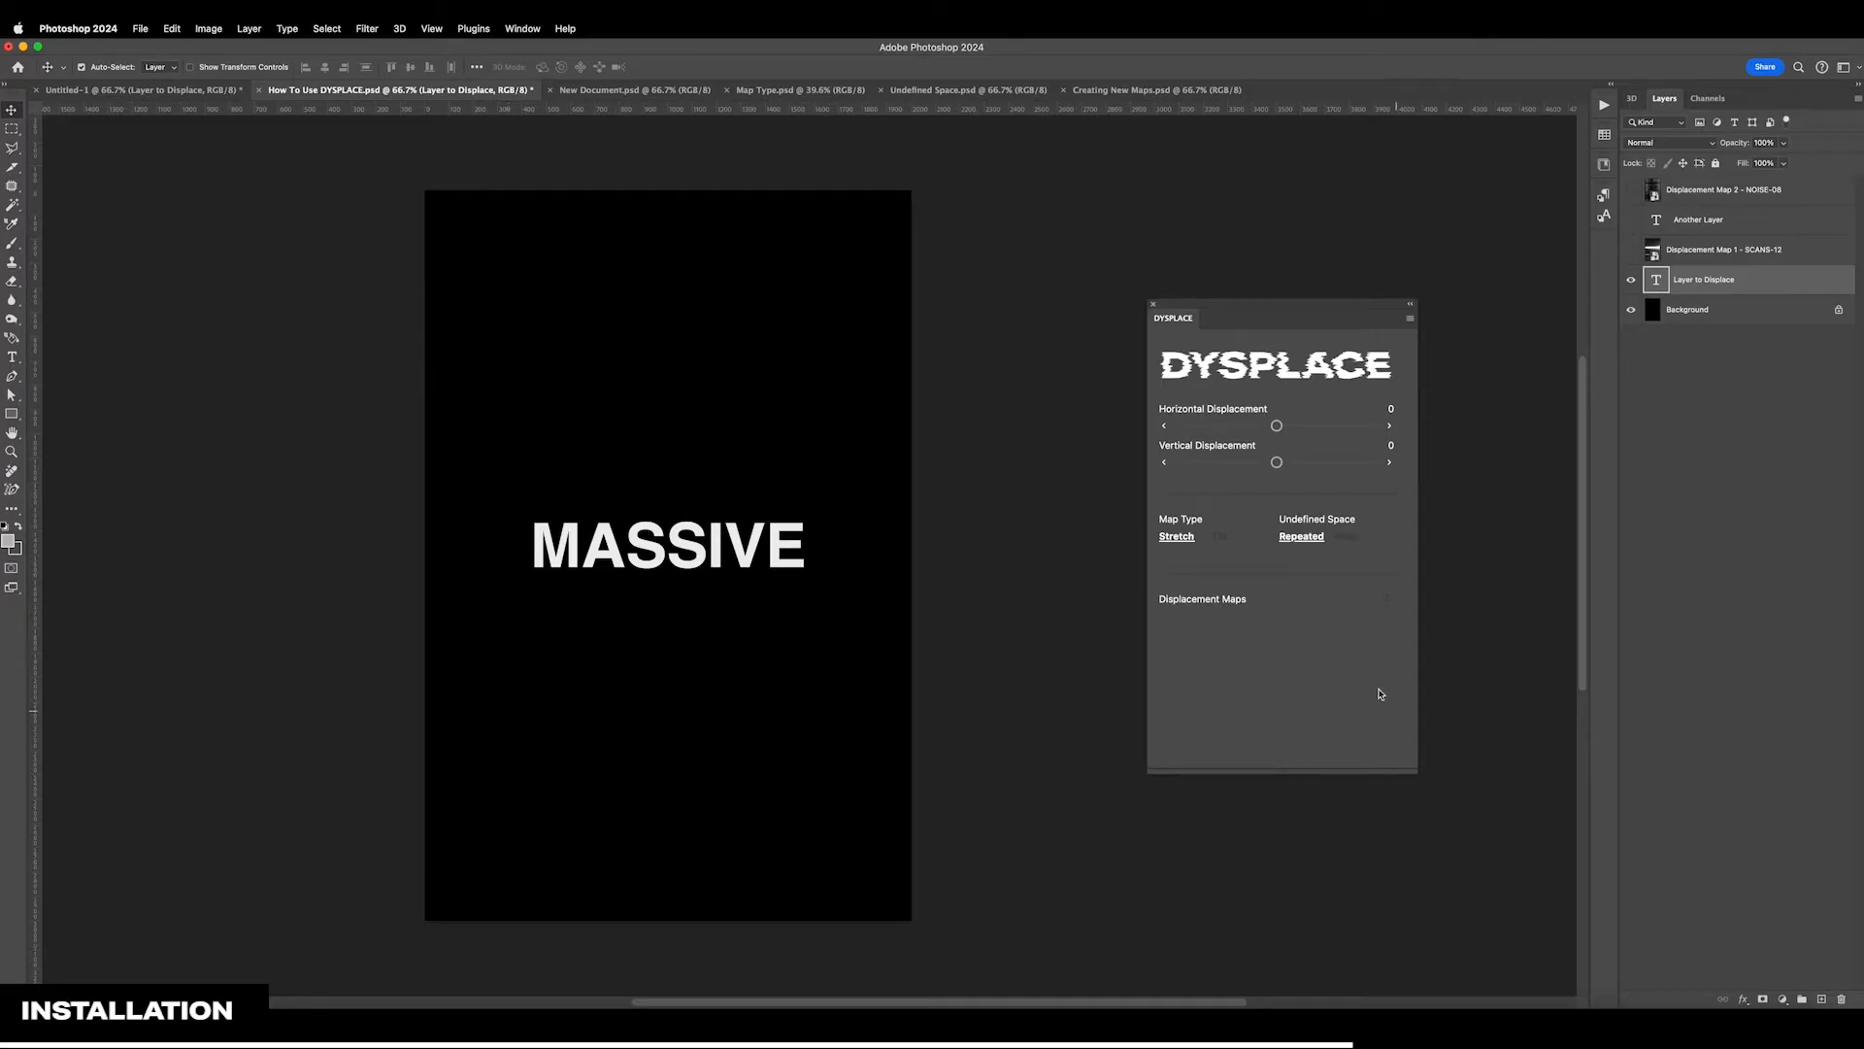
Load the displacement maps into the DYSPLACE plugin and confirm the loading
{"action": "left_click", "coordinate": [1385, 599]}
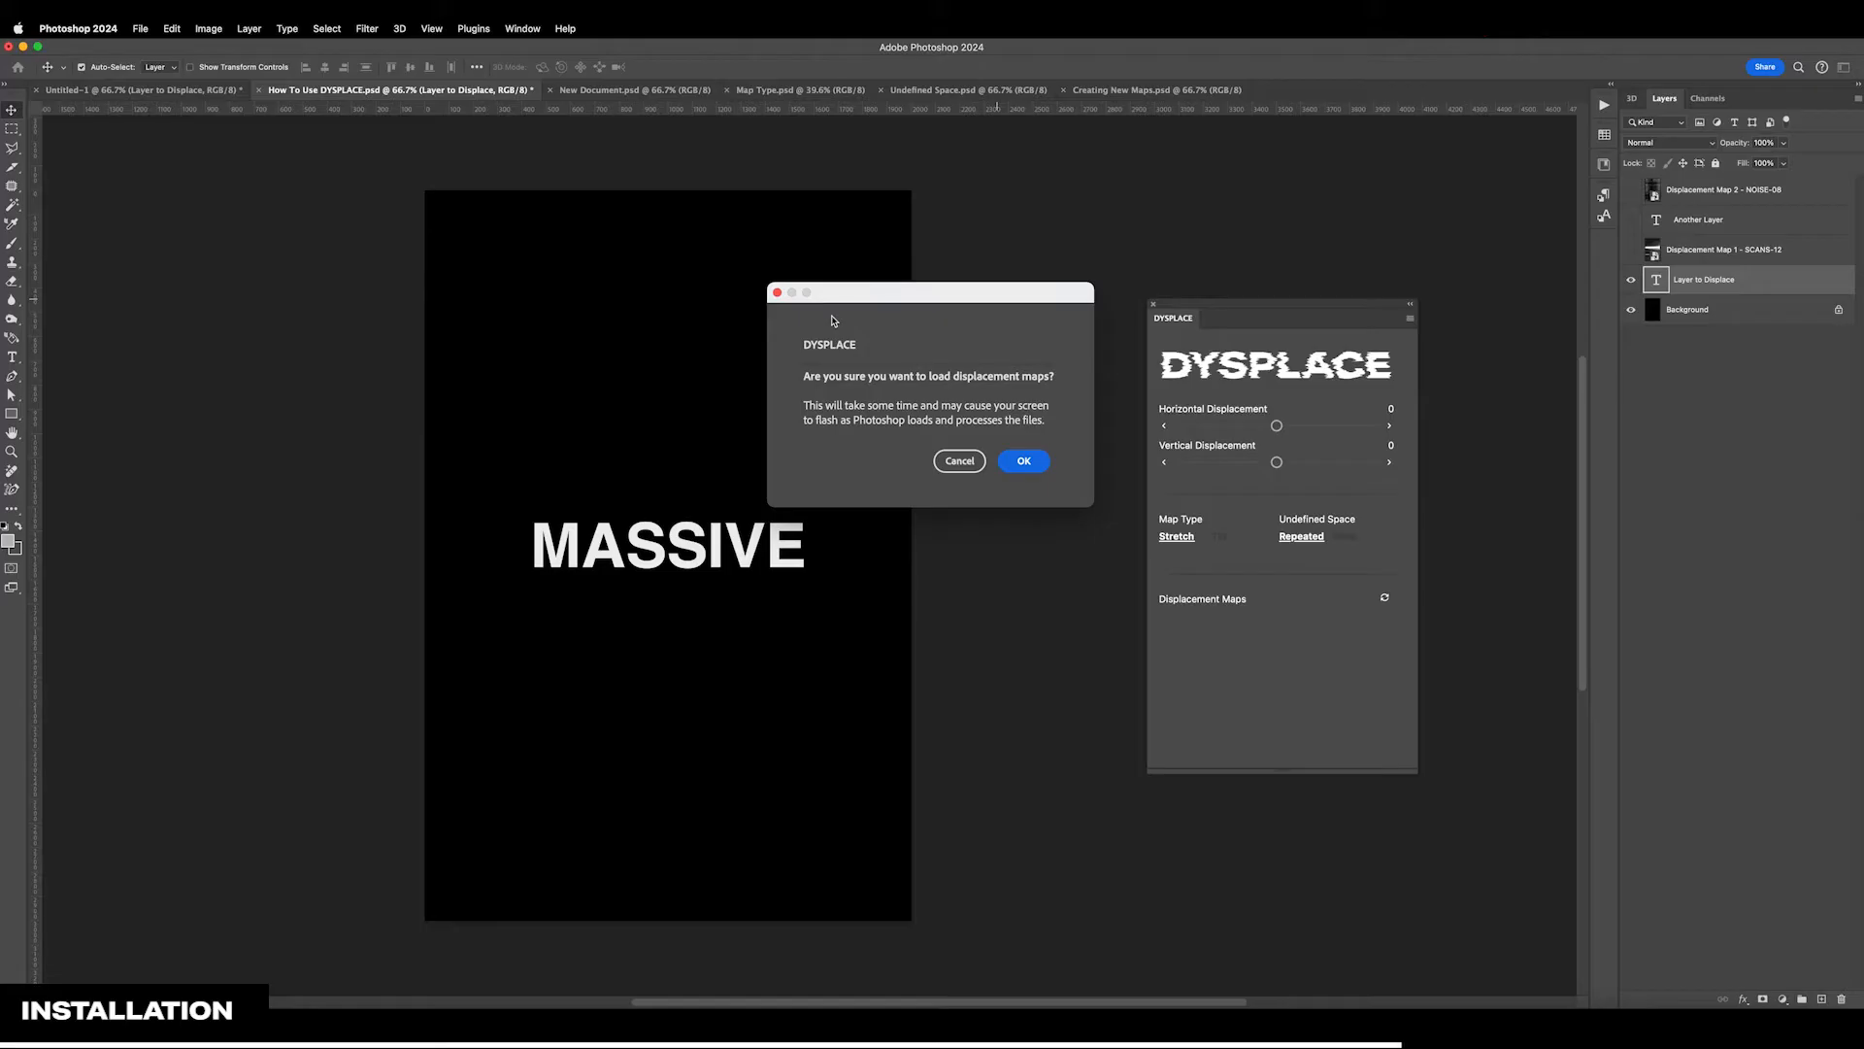
{"action": "left_click_drag", "start_coordinate": [865, 298], "coordinate": [887, 297]}
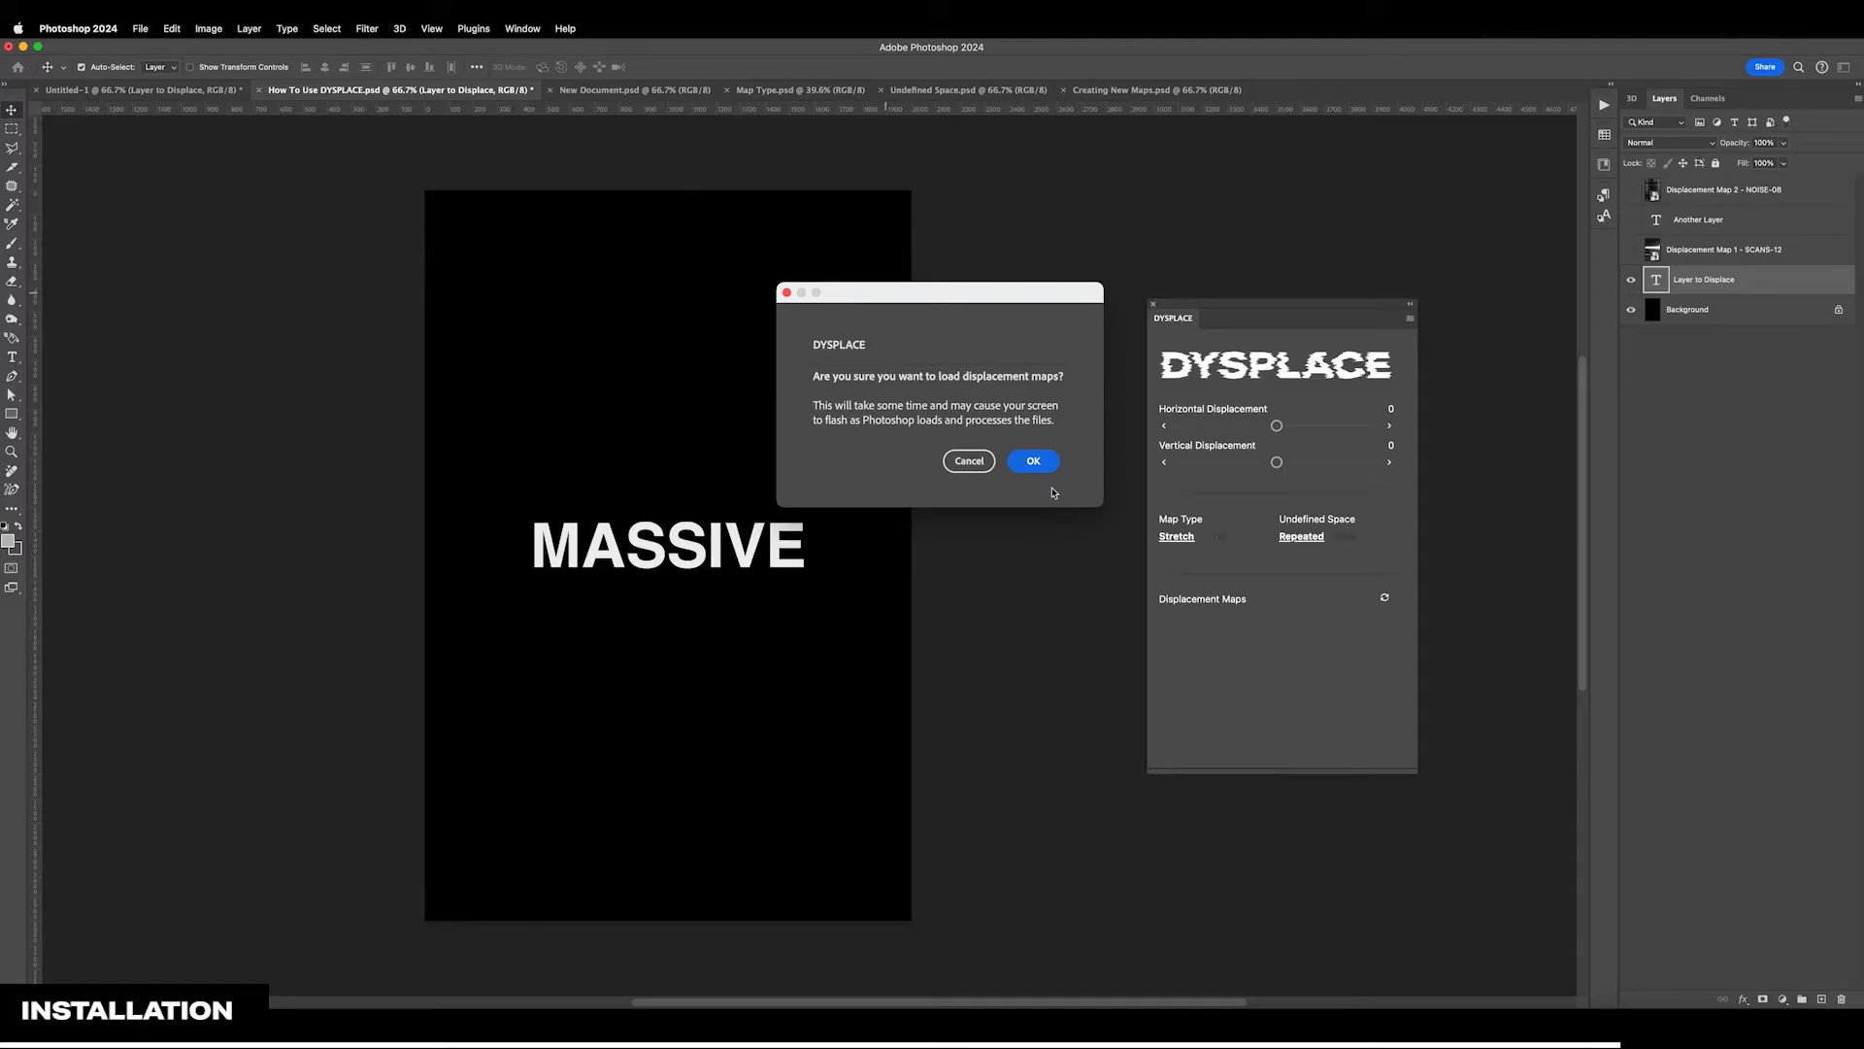
{"action": "left_click", "coordinate": [1033, 460]}
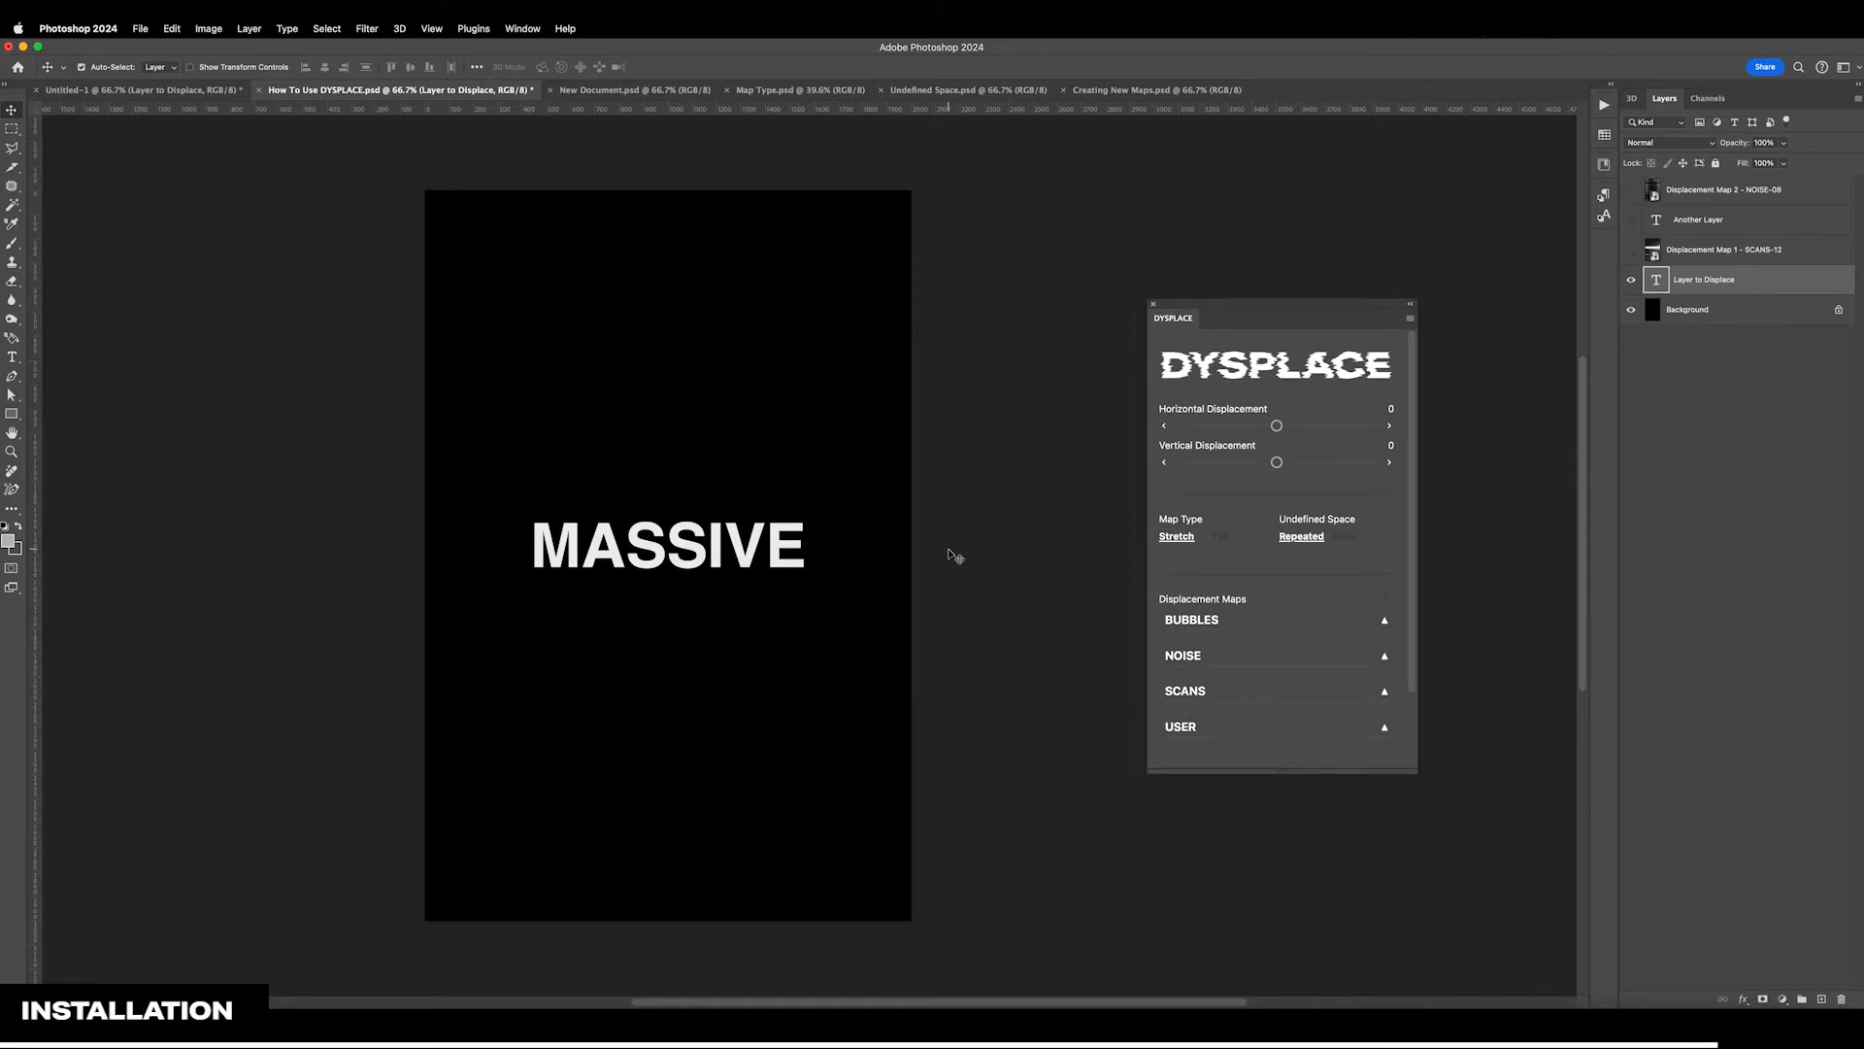
Look through the thumbnails of the BUBBLES and NOISE displacement maps, collapsing each category after viewing it
{"action": "left_click", "coordinate": [1262, 626]}
{"action": "scroll", "coordinate": [1264, 626], "scroll_direction": "down", "scroll_amount": 5}
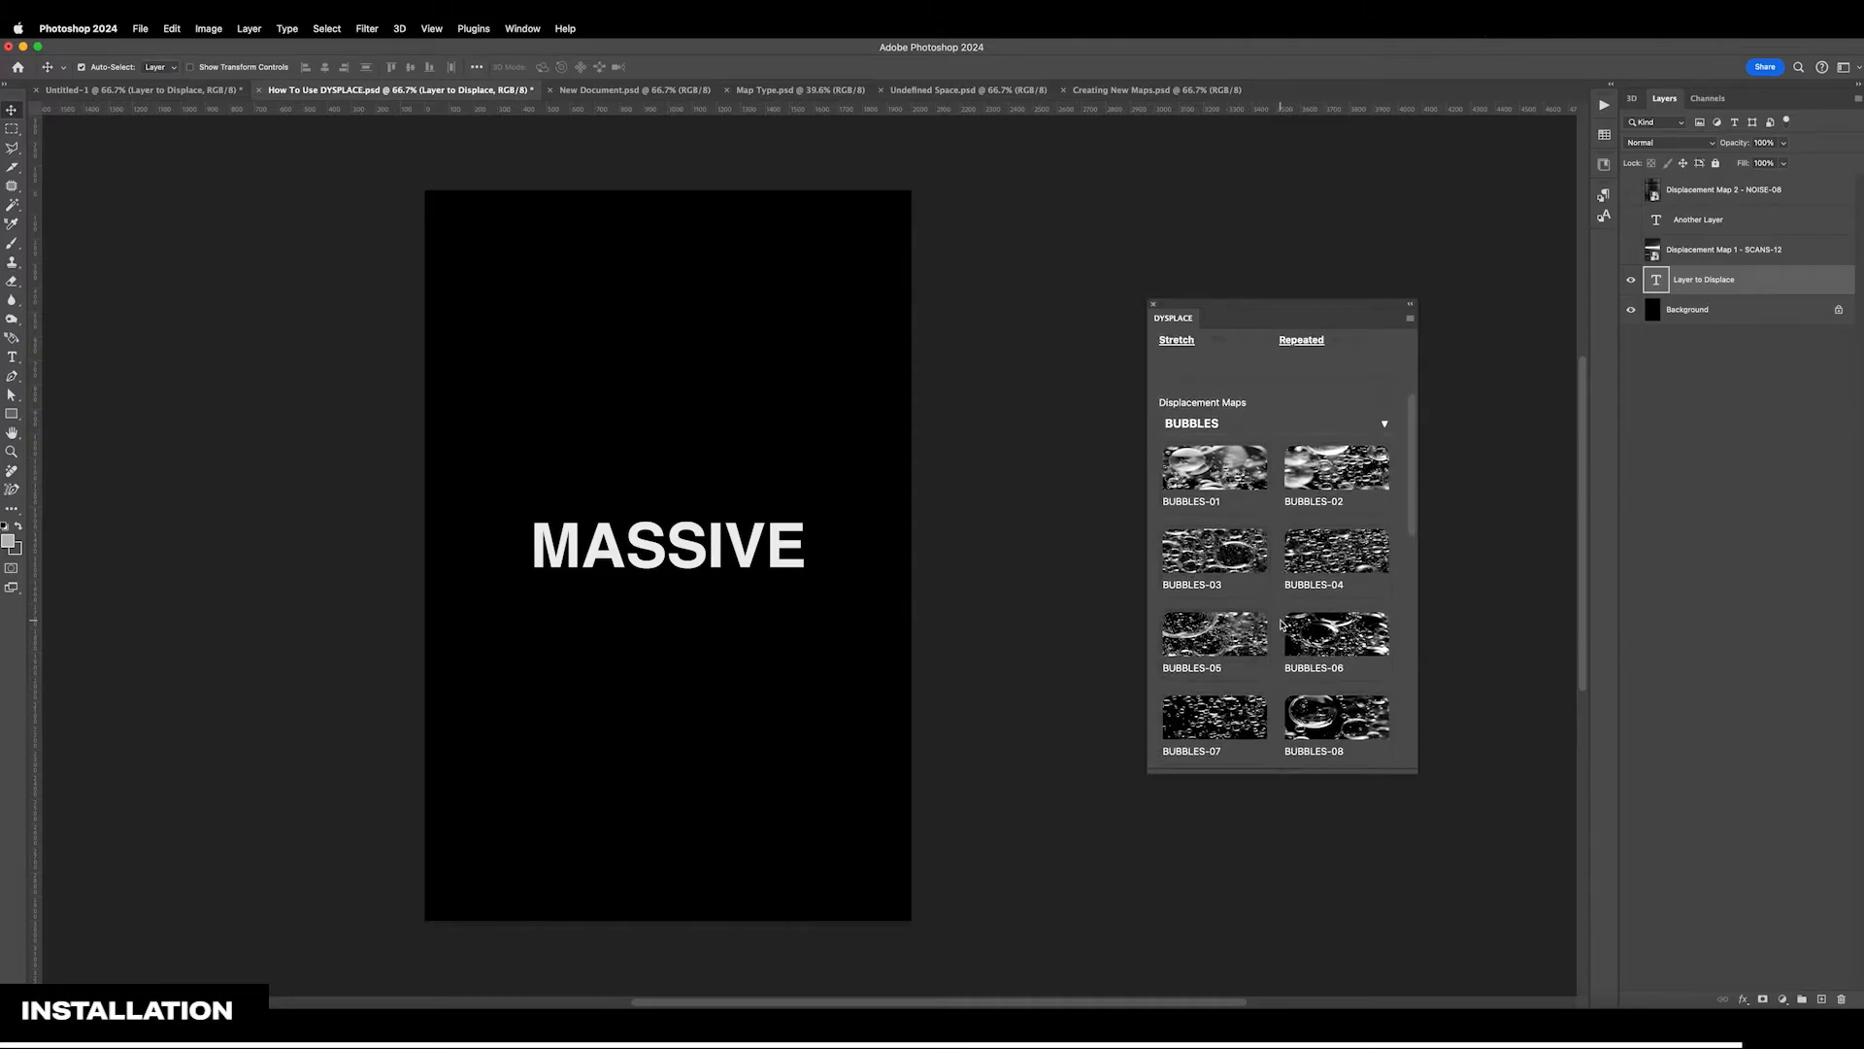
{"action": "scroll", "coordinate": [1267, 524], "scroll_direction": "down", "scroll_amount": 6}
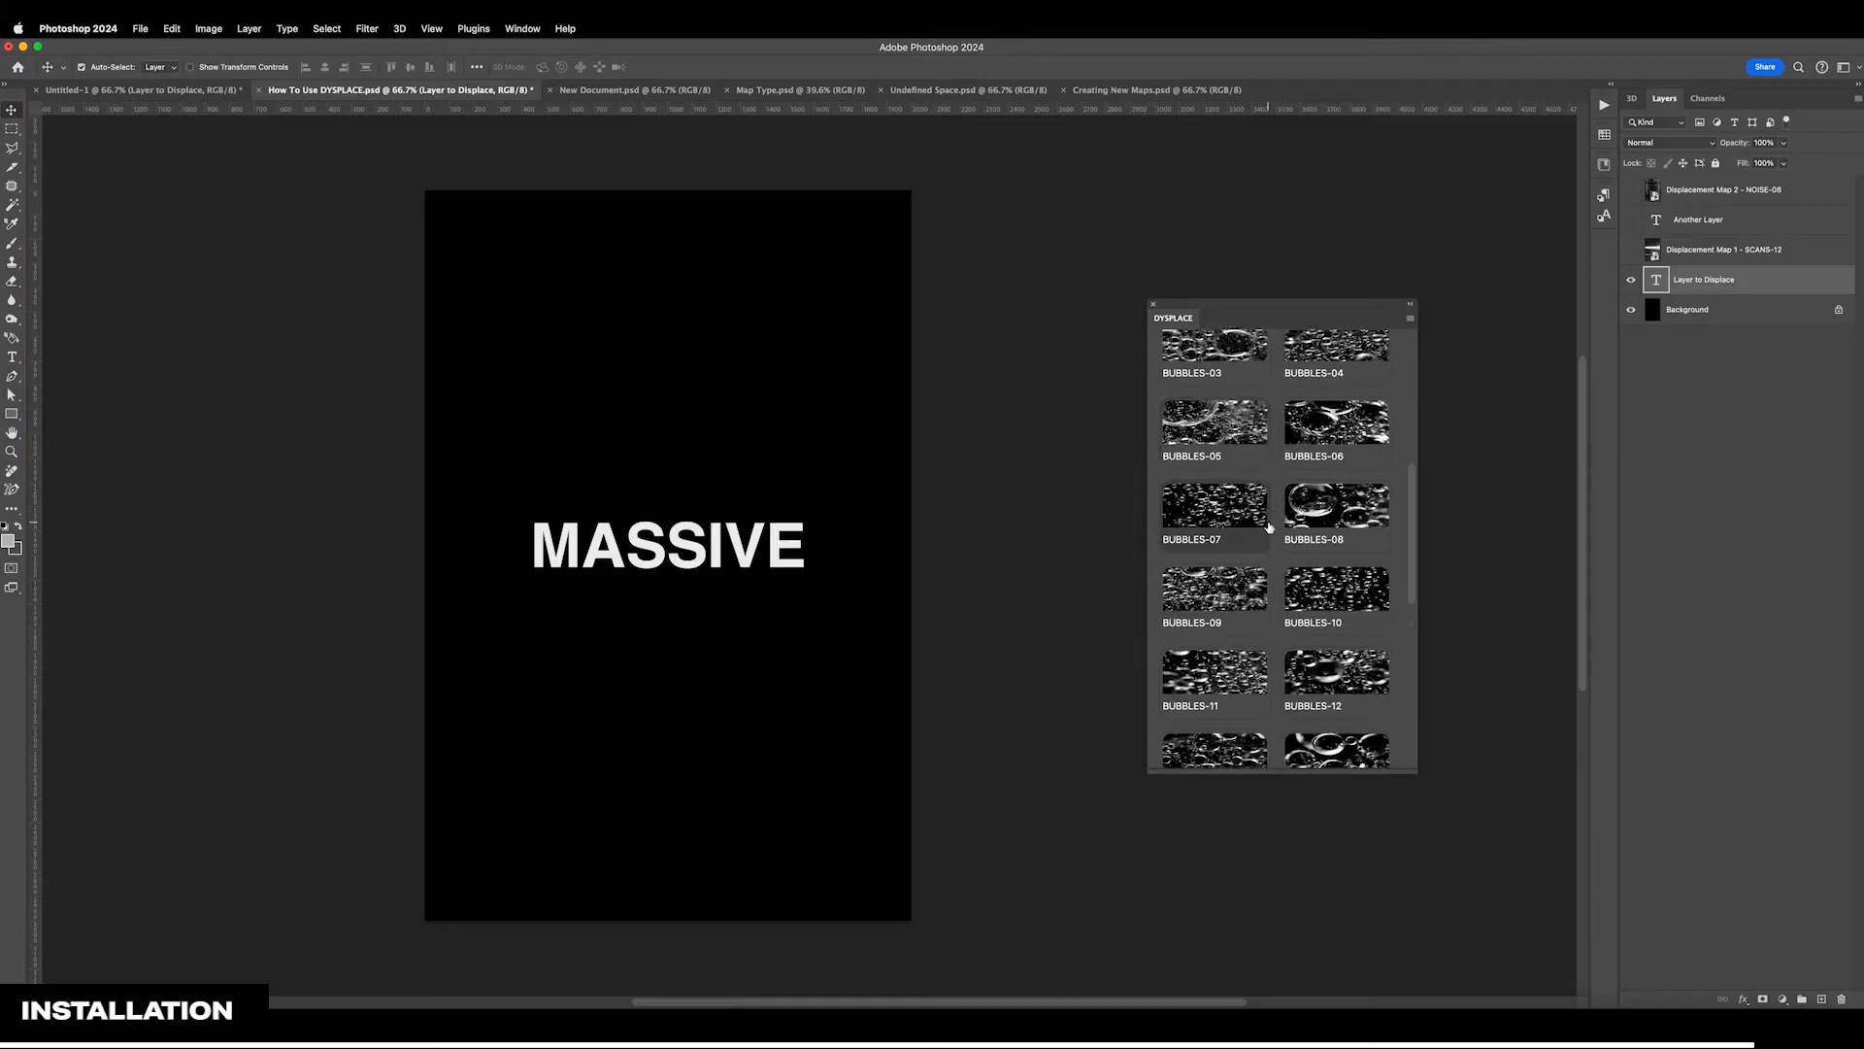
{"action": "scroll", "coordinate": [1270, 526], "scroll_direction": "up", "scroll_amount": 8}
{"action": "left_click", "coordinate": [1267, 525]}
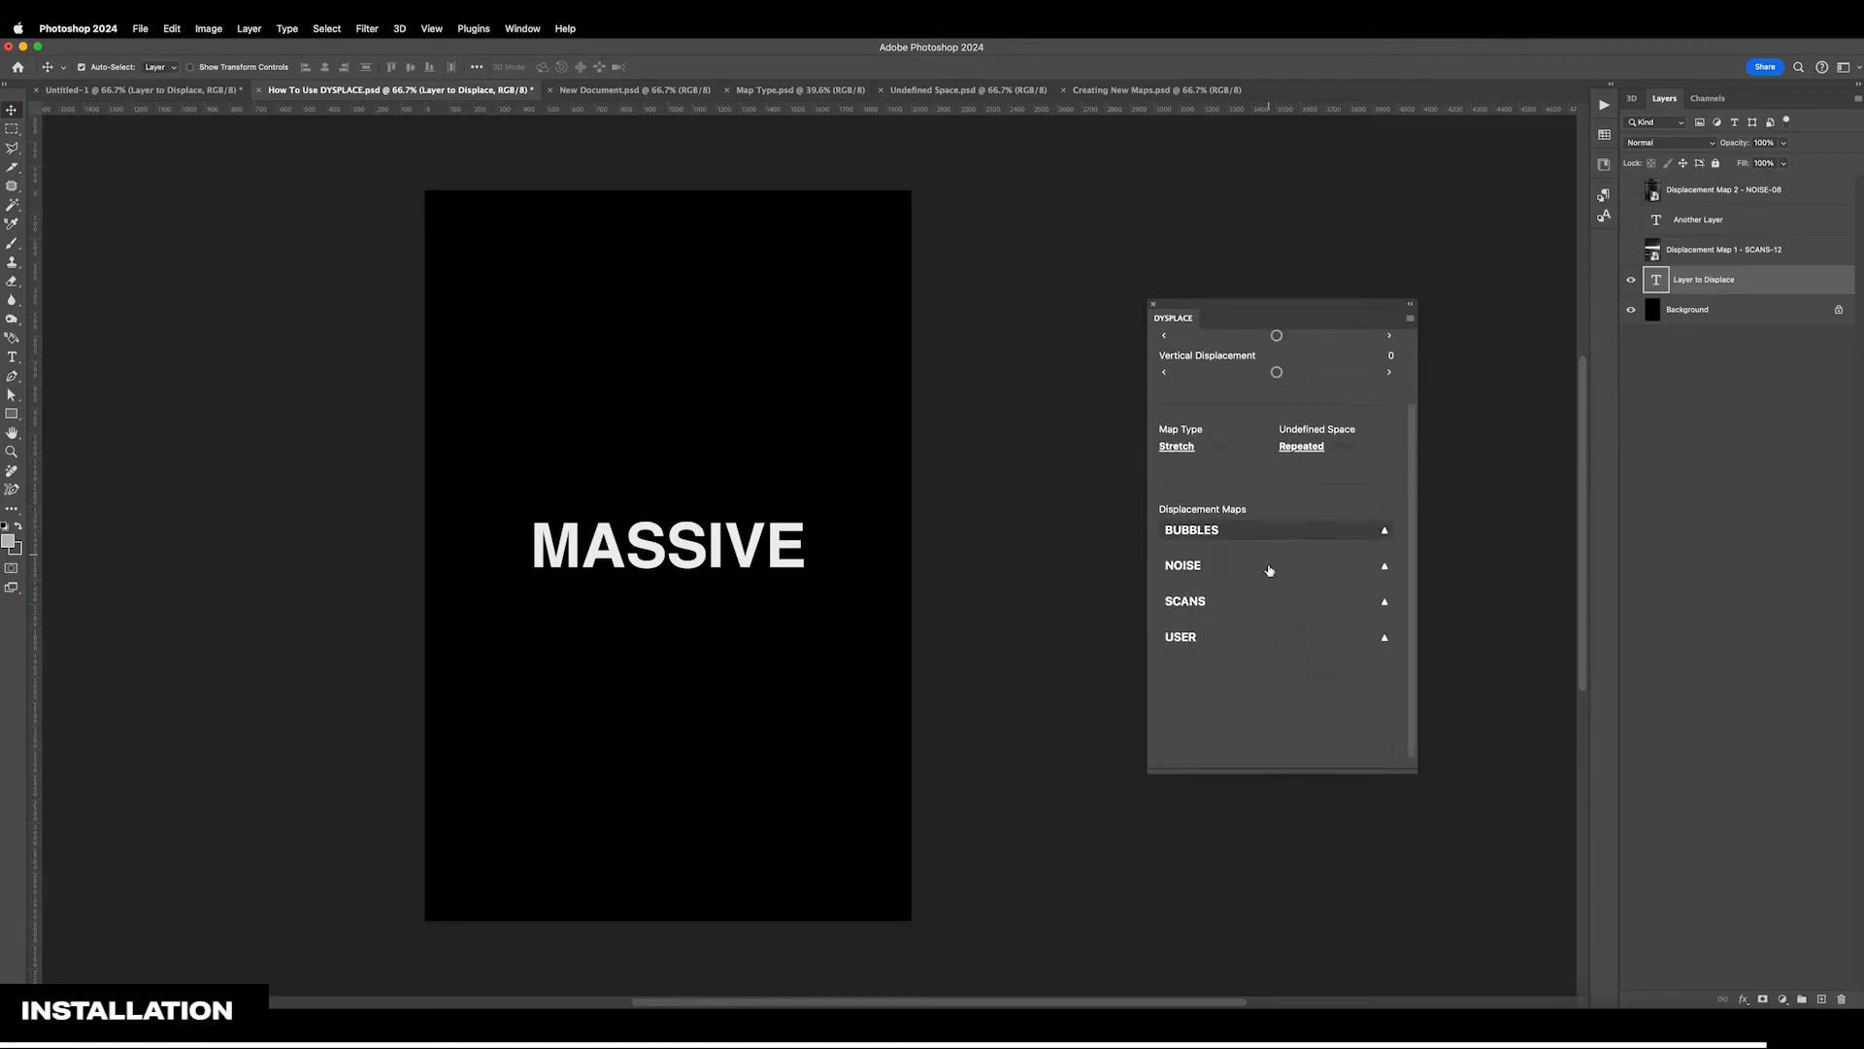
{"action": "left_click", "coordinate": [1266, 566]}
{"action": "scroll", "coordinate": [1270, 581], "scroll_direction": "down", "scroll_amount": 5}
{"action": "scroll", "coordinate": [1273, 583], "scroll_direction": "up", "scroll_amount": 4}
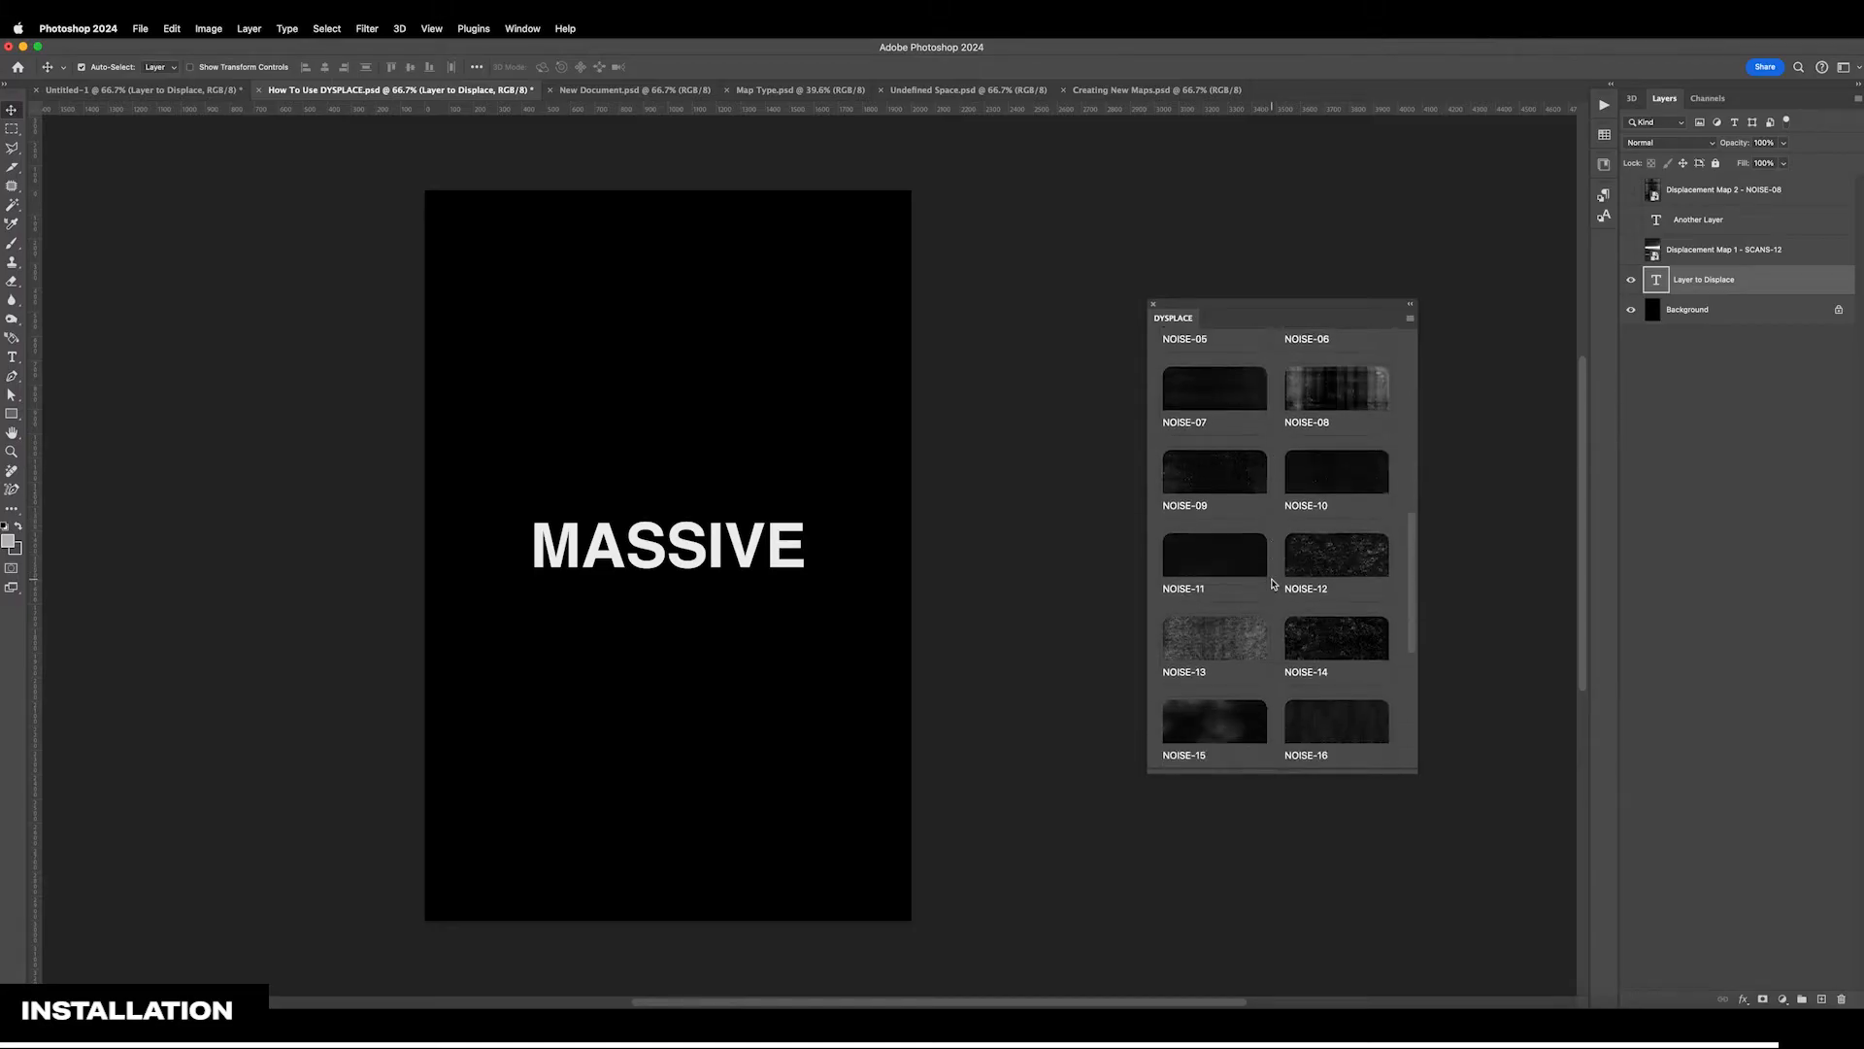
{"action": "scroll", "coordinate": [1273, 583], "scroll_direction": "up", "scroll_amount": 2}
{"action": "left_click", "coordinate": [1272, 578]}
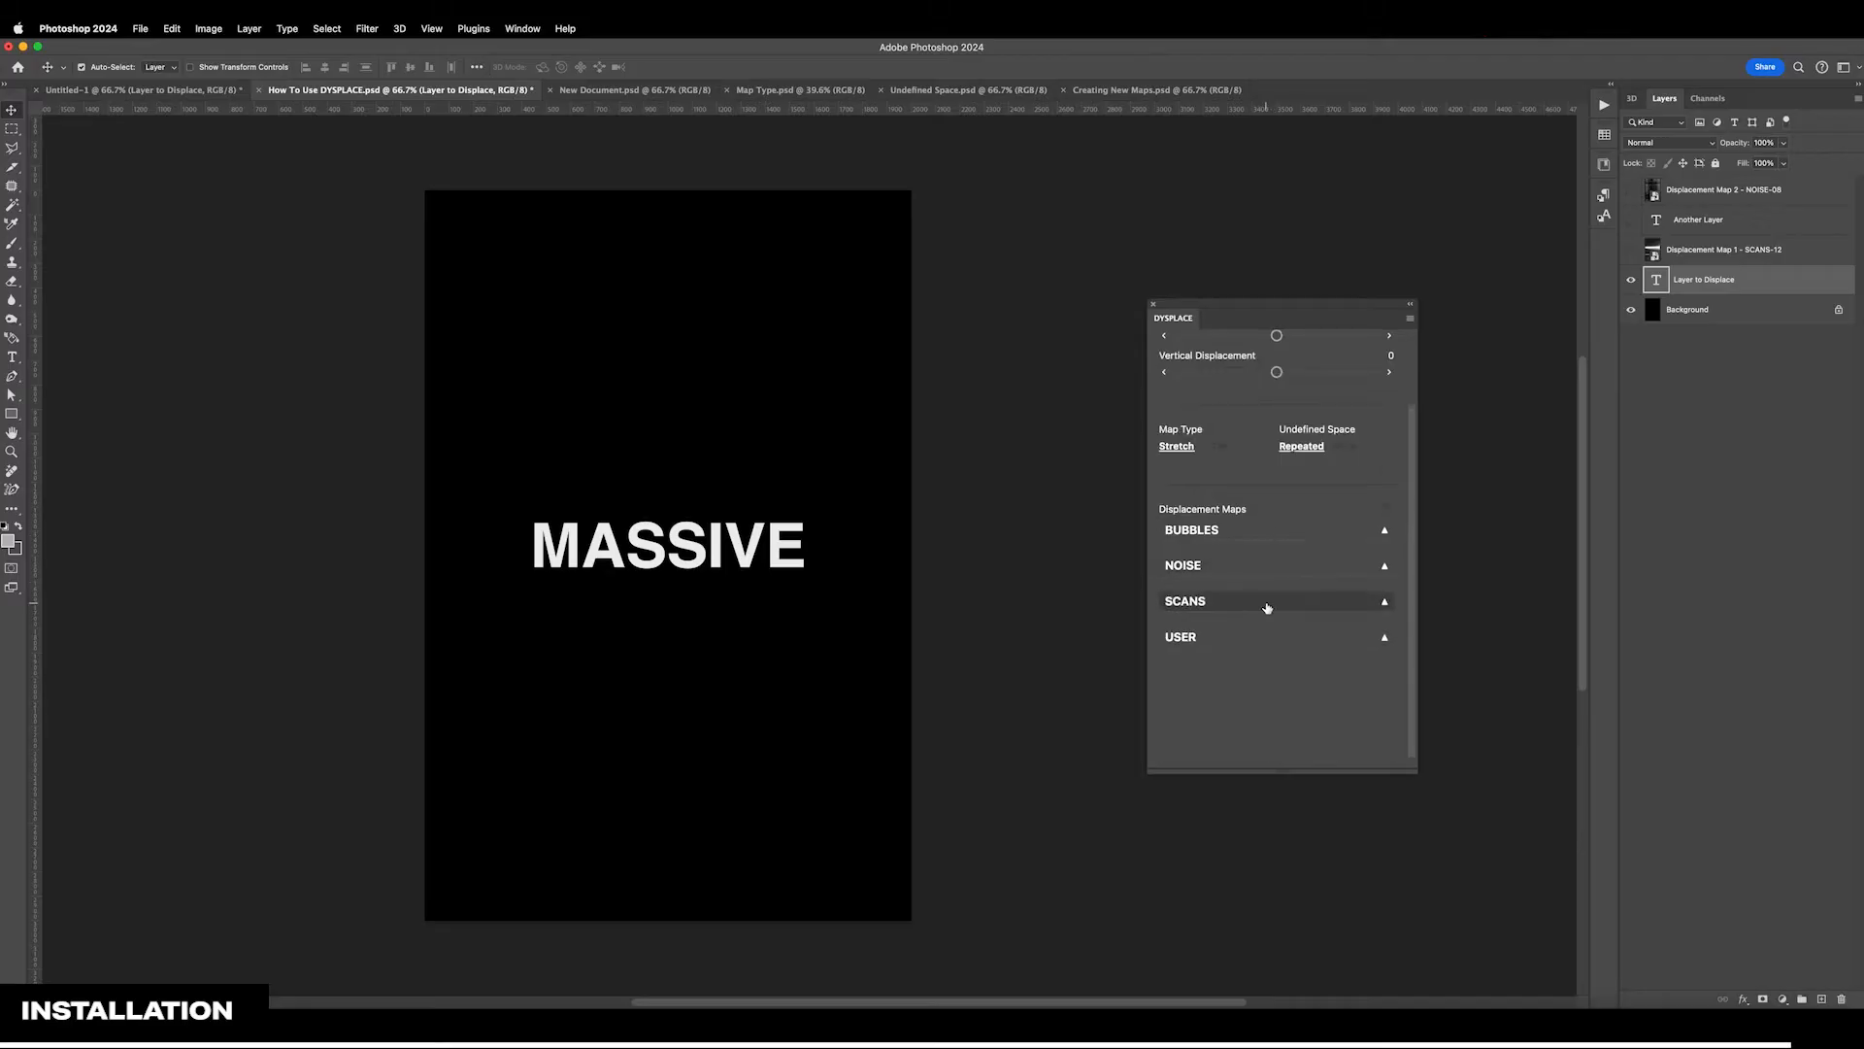
Look through the SCANS and USER displacement map categories and collapse both again
{"action": "left_click", "coordinate": [1271, 604]}
{"action": "scroll", "coordinate": [1271, 608], "scroll_direction": "down", "scroll_amount": 6}
{"action": "scroll", "coordinate": [1271, 583], "scroll_direction": "up", "scroll_amount": 8}
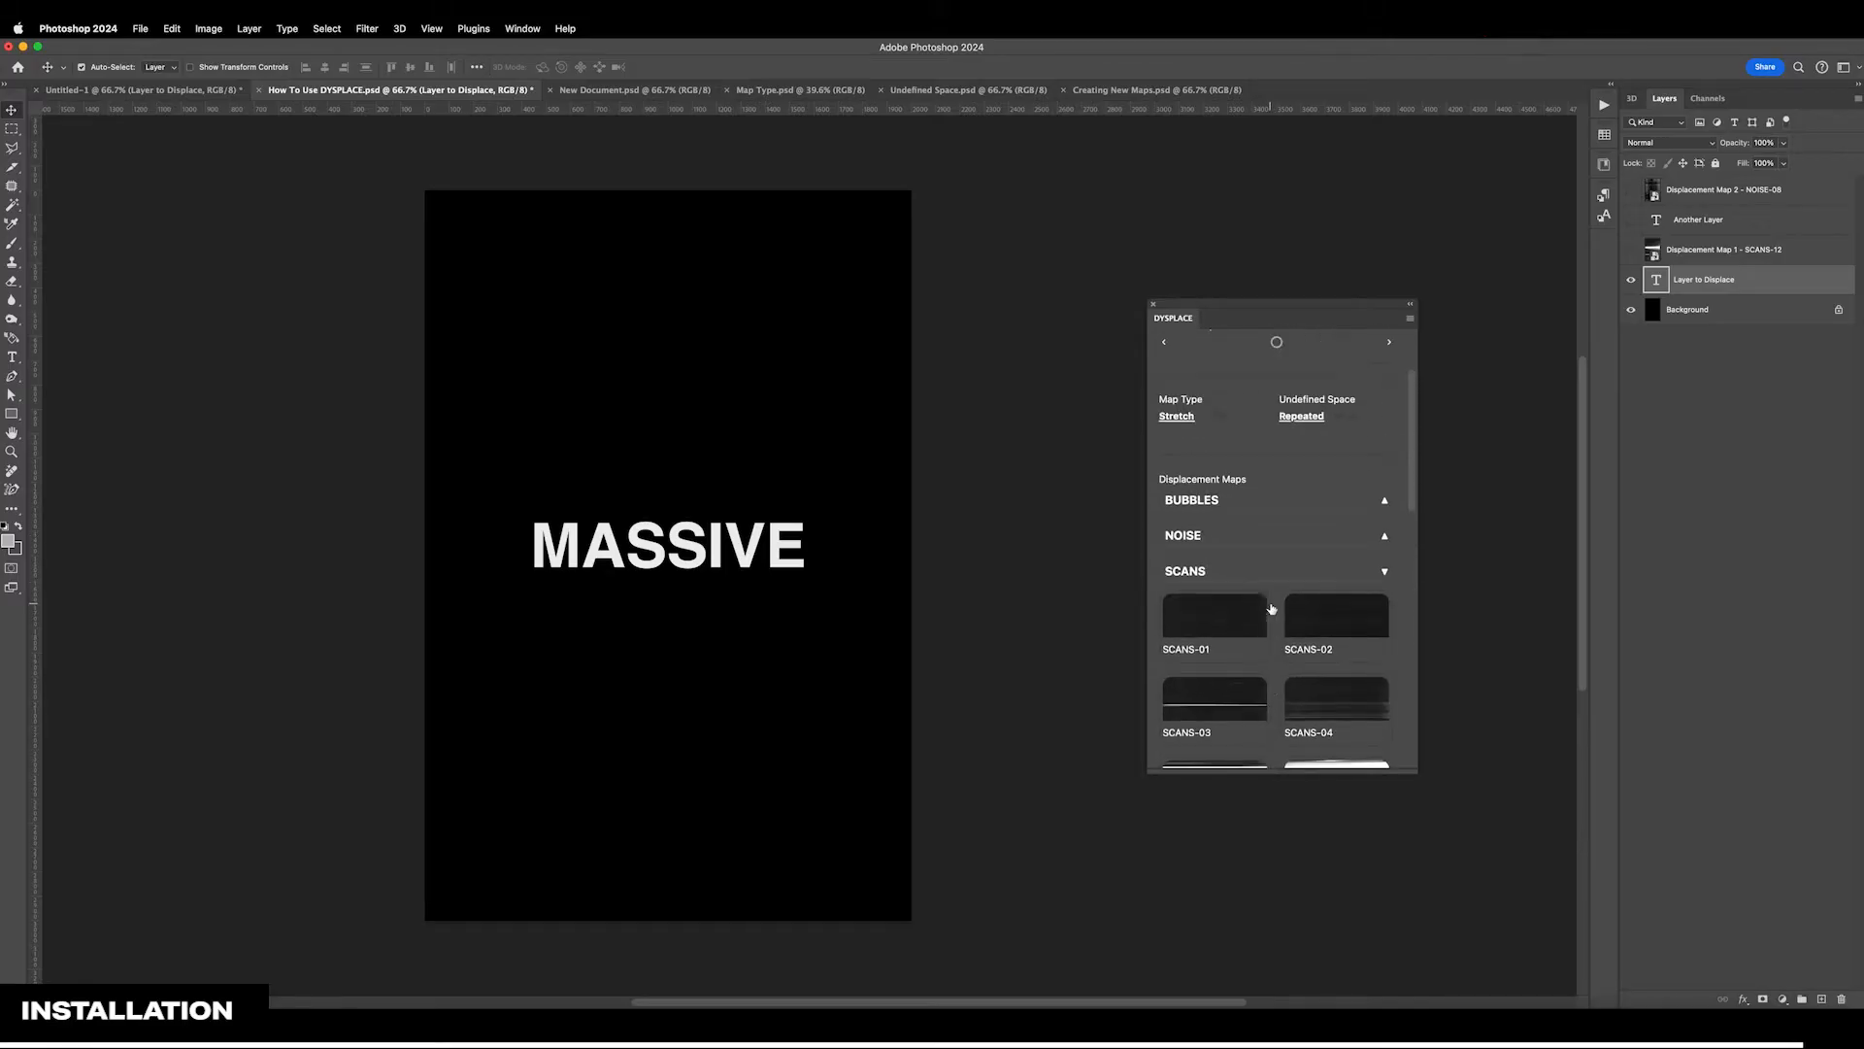
{"action": "left_click", "coordinate": [1271, 573]}
{"action": "left_click", "coordinate": [1278, 607]}
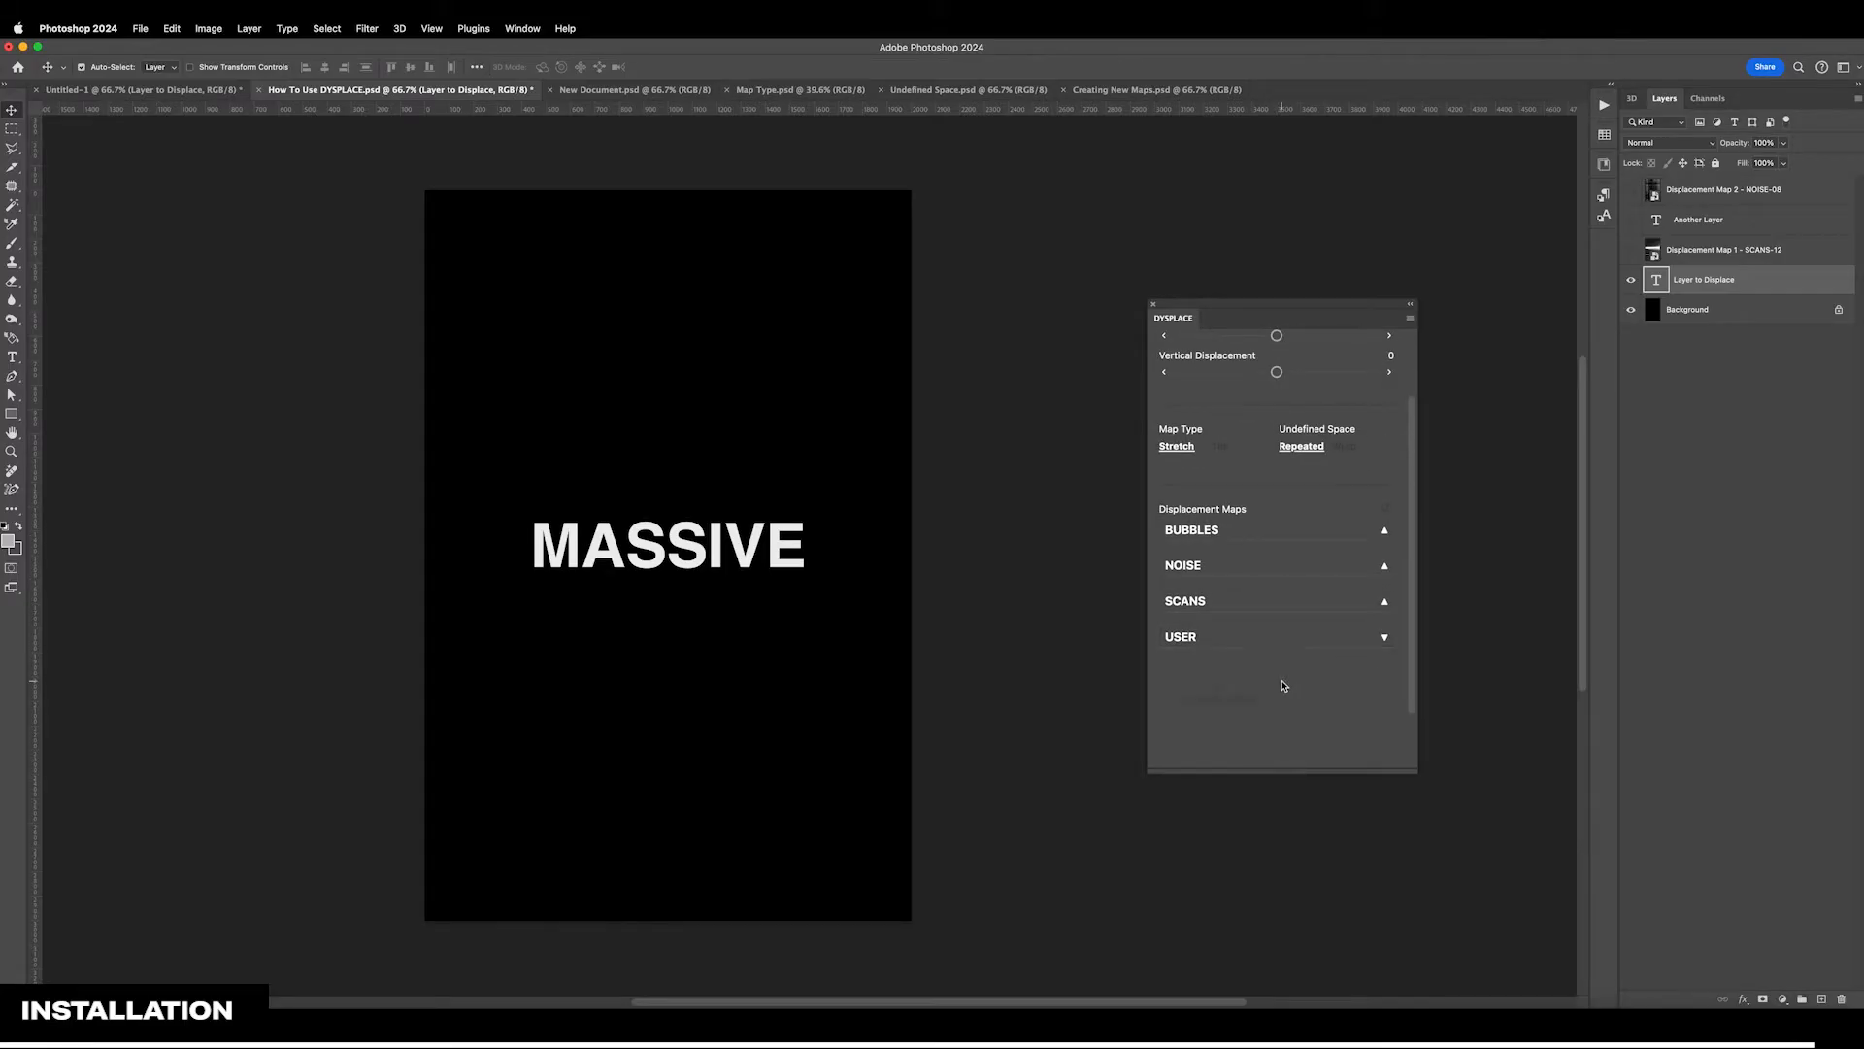
{"action": "scroll", "coordinate": [1283, 669], "scroll_direction": "down", "scroll_amount": 1}
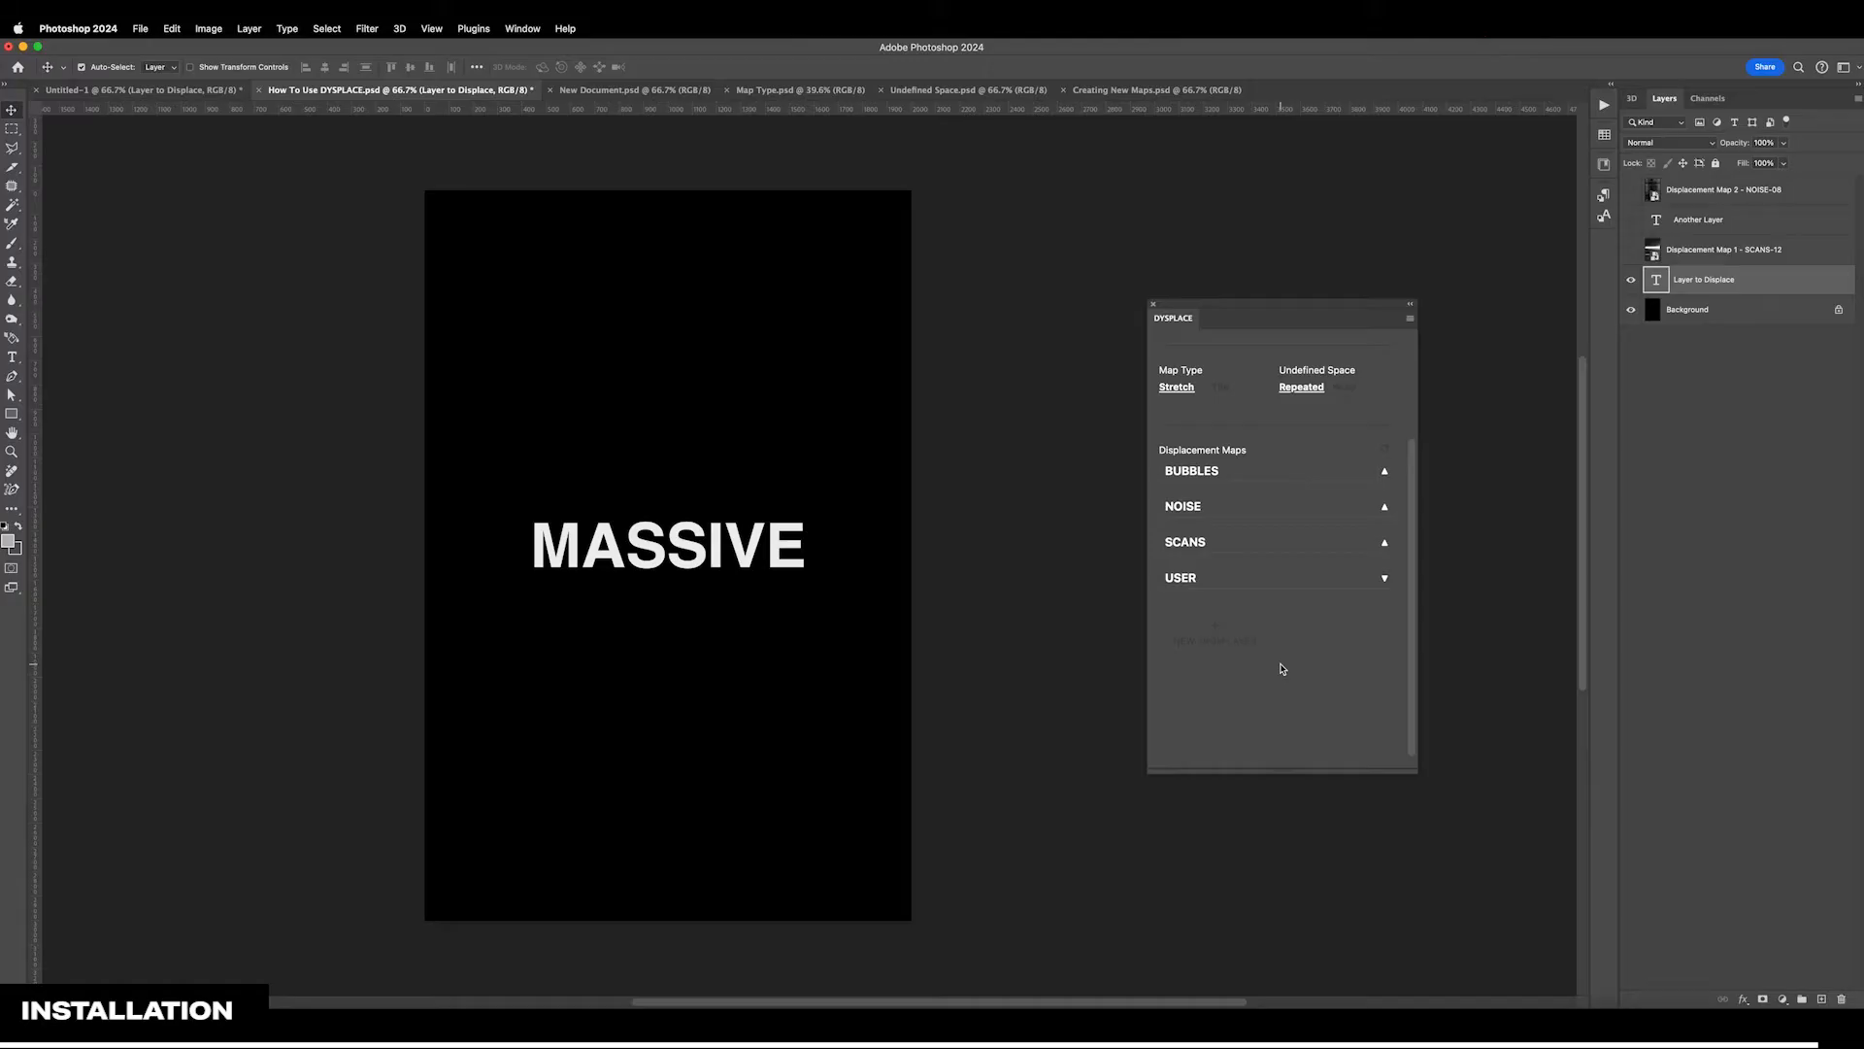
{"action": "left_click", "coordinate": [1299, 580]}
{"action": "scroll", "coordinate": [1302, 604], "scroll_direction": "up", "scroll_amount": 3}
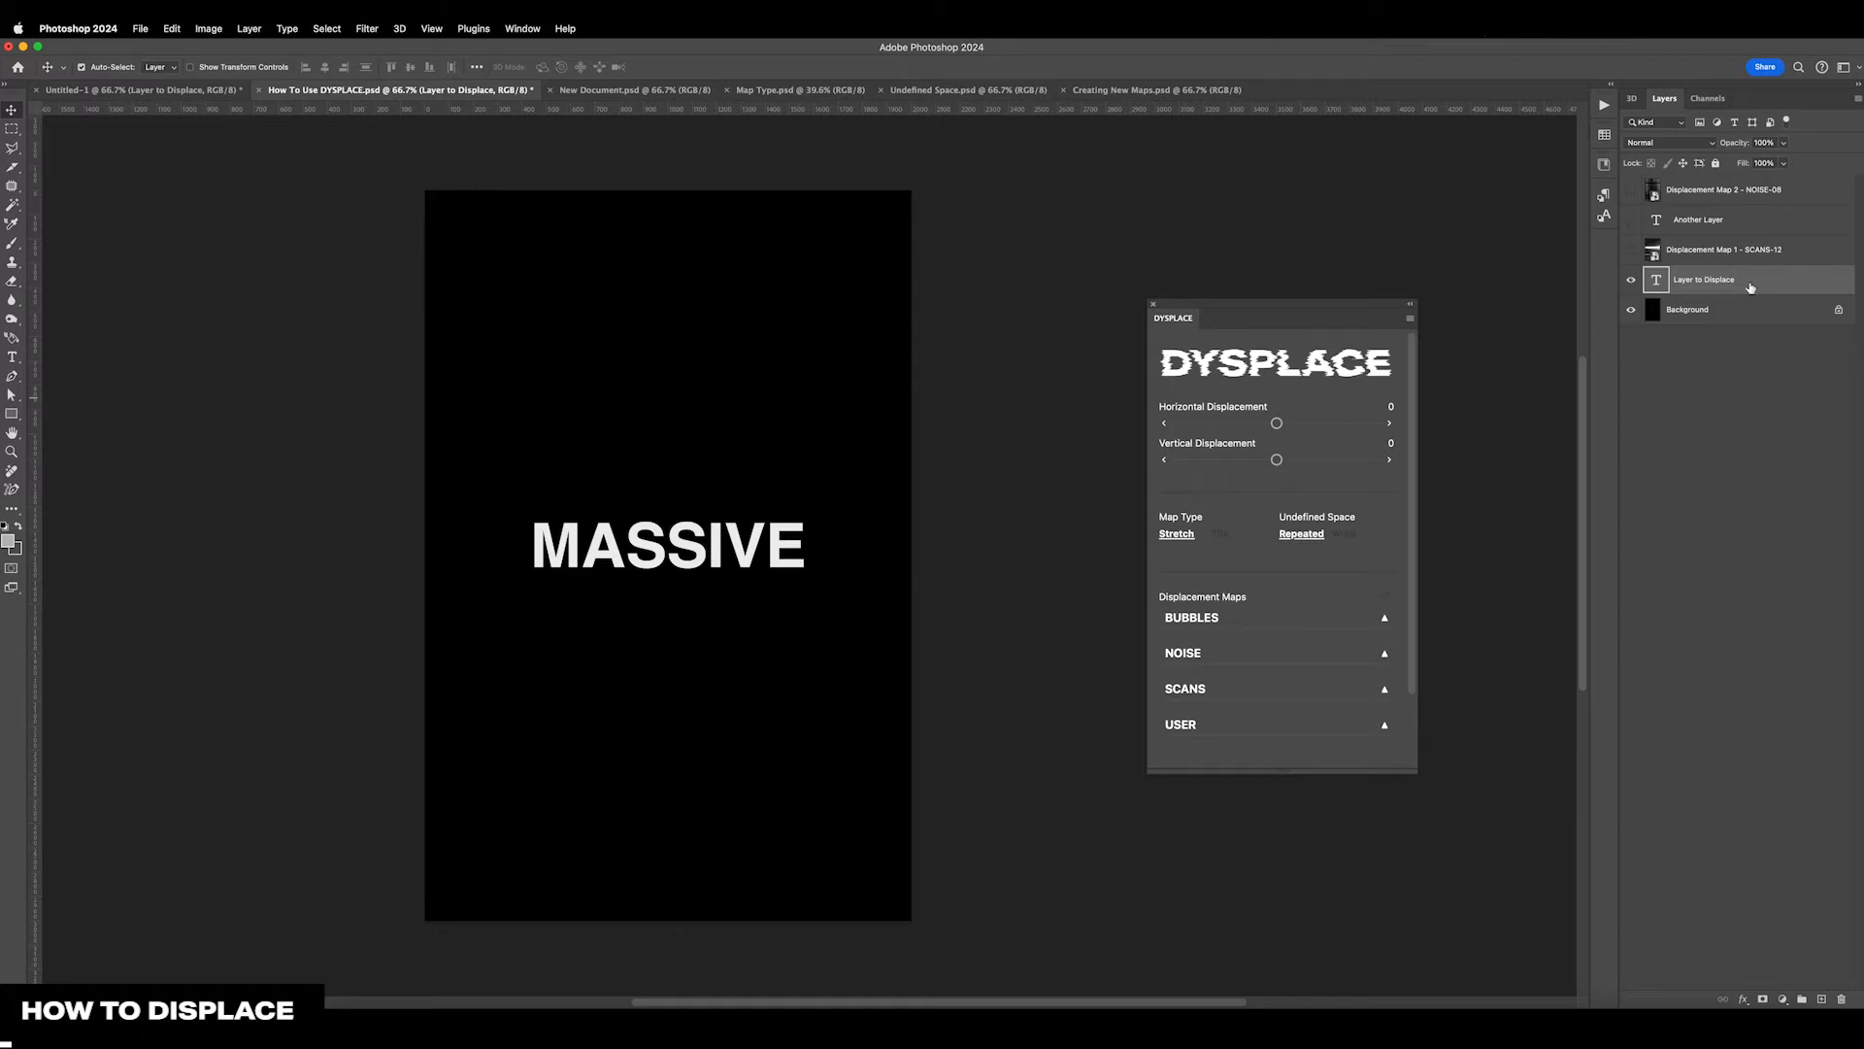
Apply the SCANS-12 displacement map to the Layer to Displace text layer and collapse the SCANS category
{"action": "left_click", "coordinate": [1275, 689]}
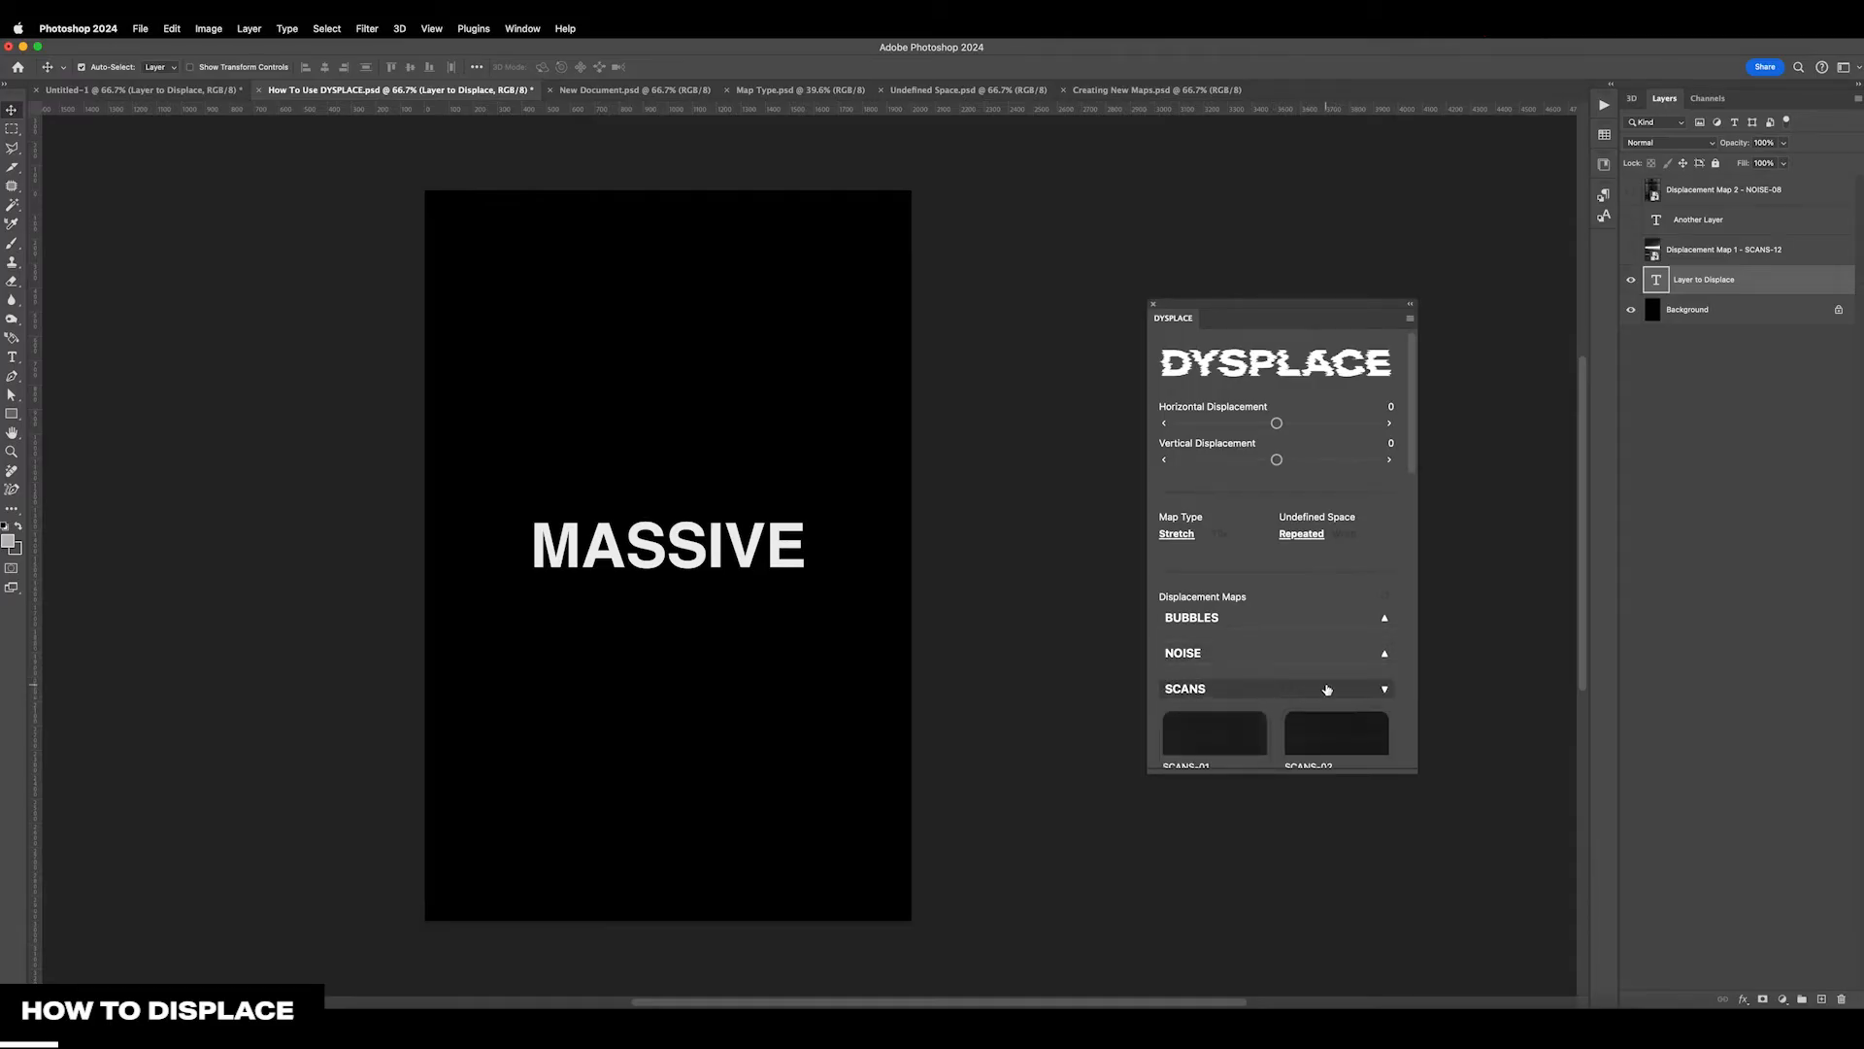
{"action": "scroll", "coordinate": [1281, 680], "scroll_direction": "down", "scroll_amount": 10}
{"action": "scroll", "coordinate": [1283, 680], "scroll_direction": "down", "scroll_amount": 1}
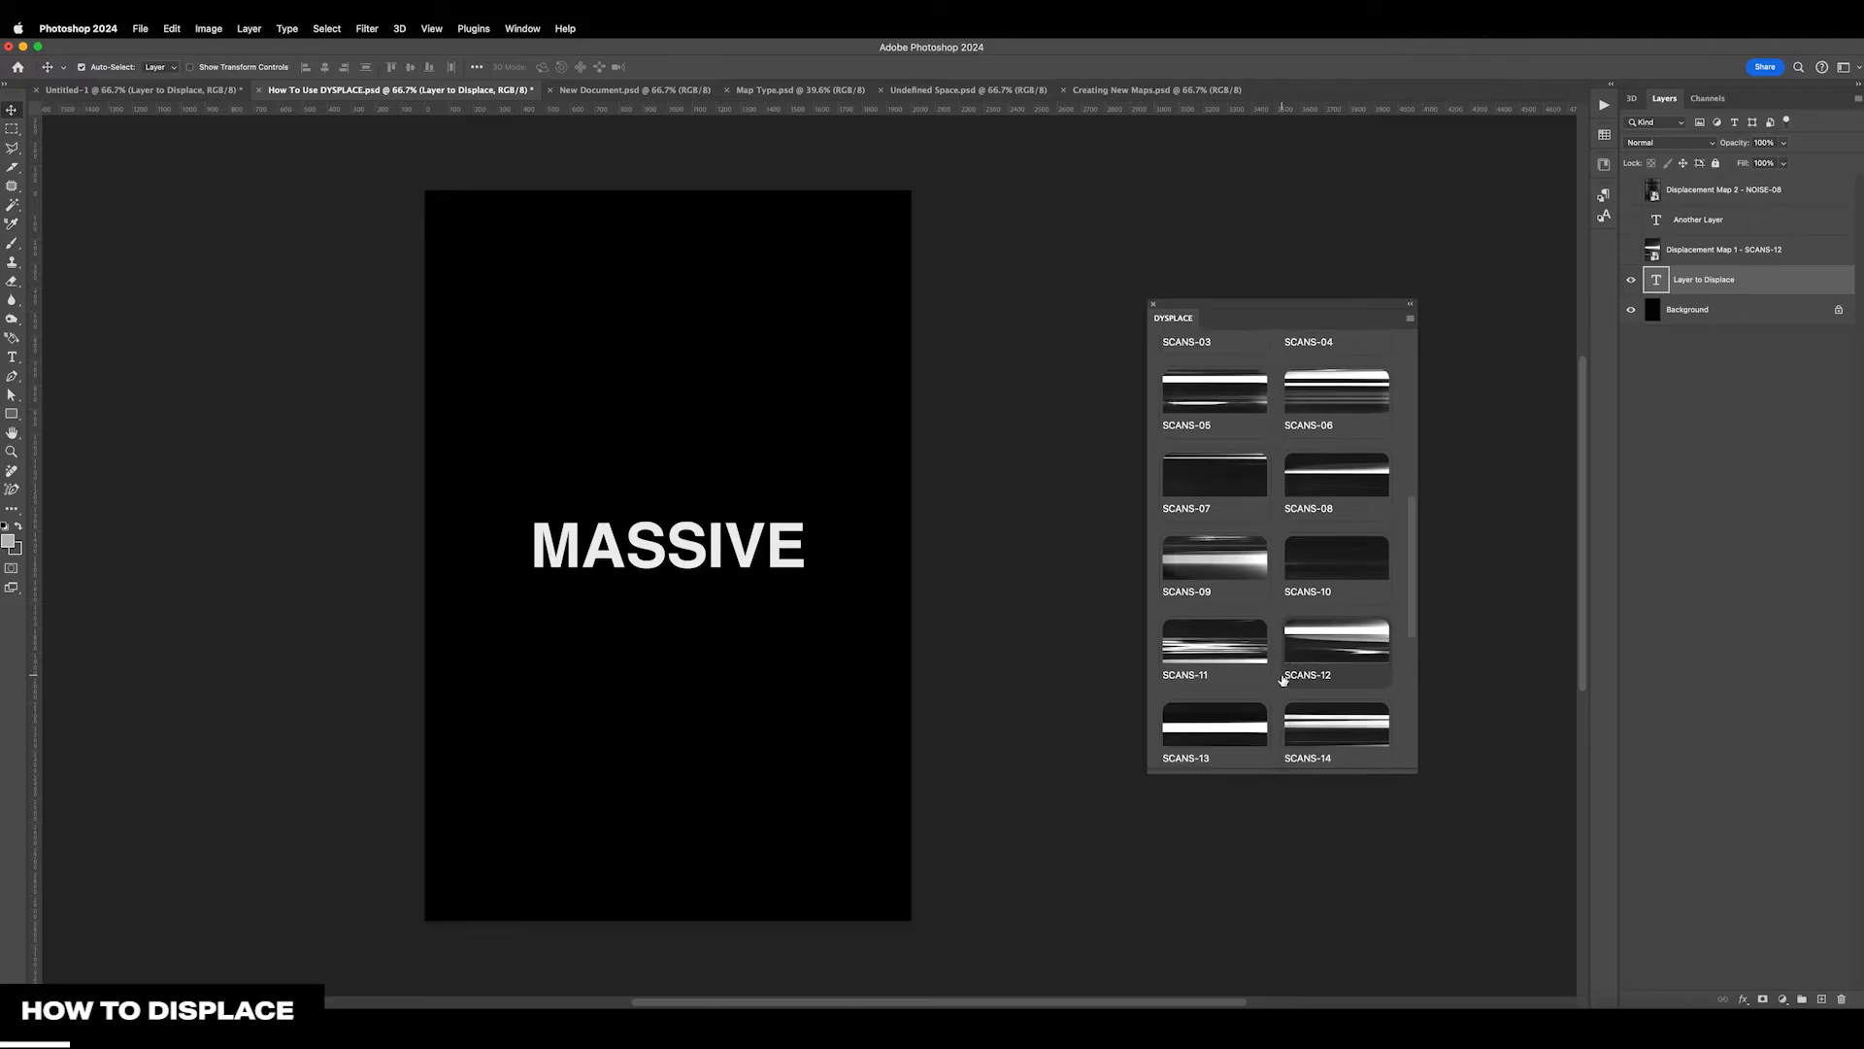
{"action": "left_click", "coordinate": [1343, 677]}
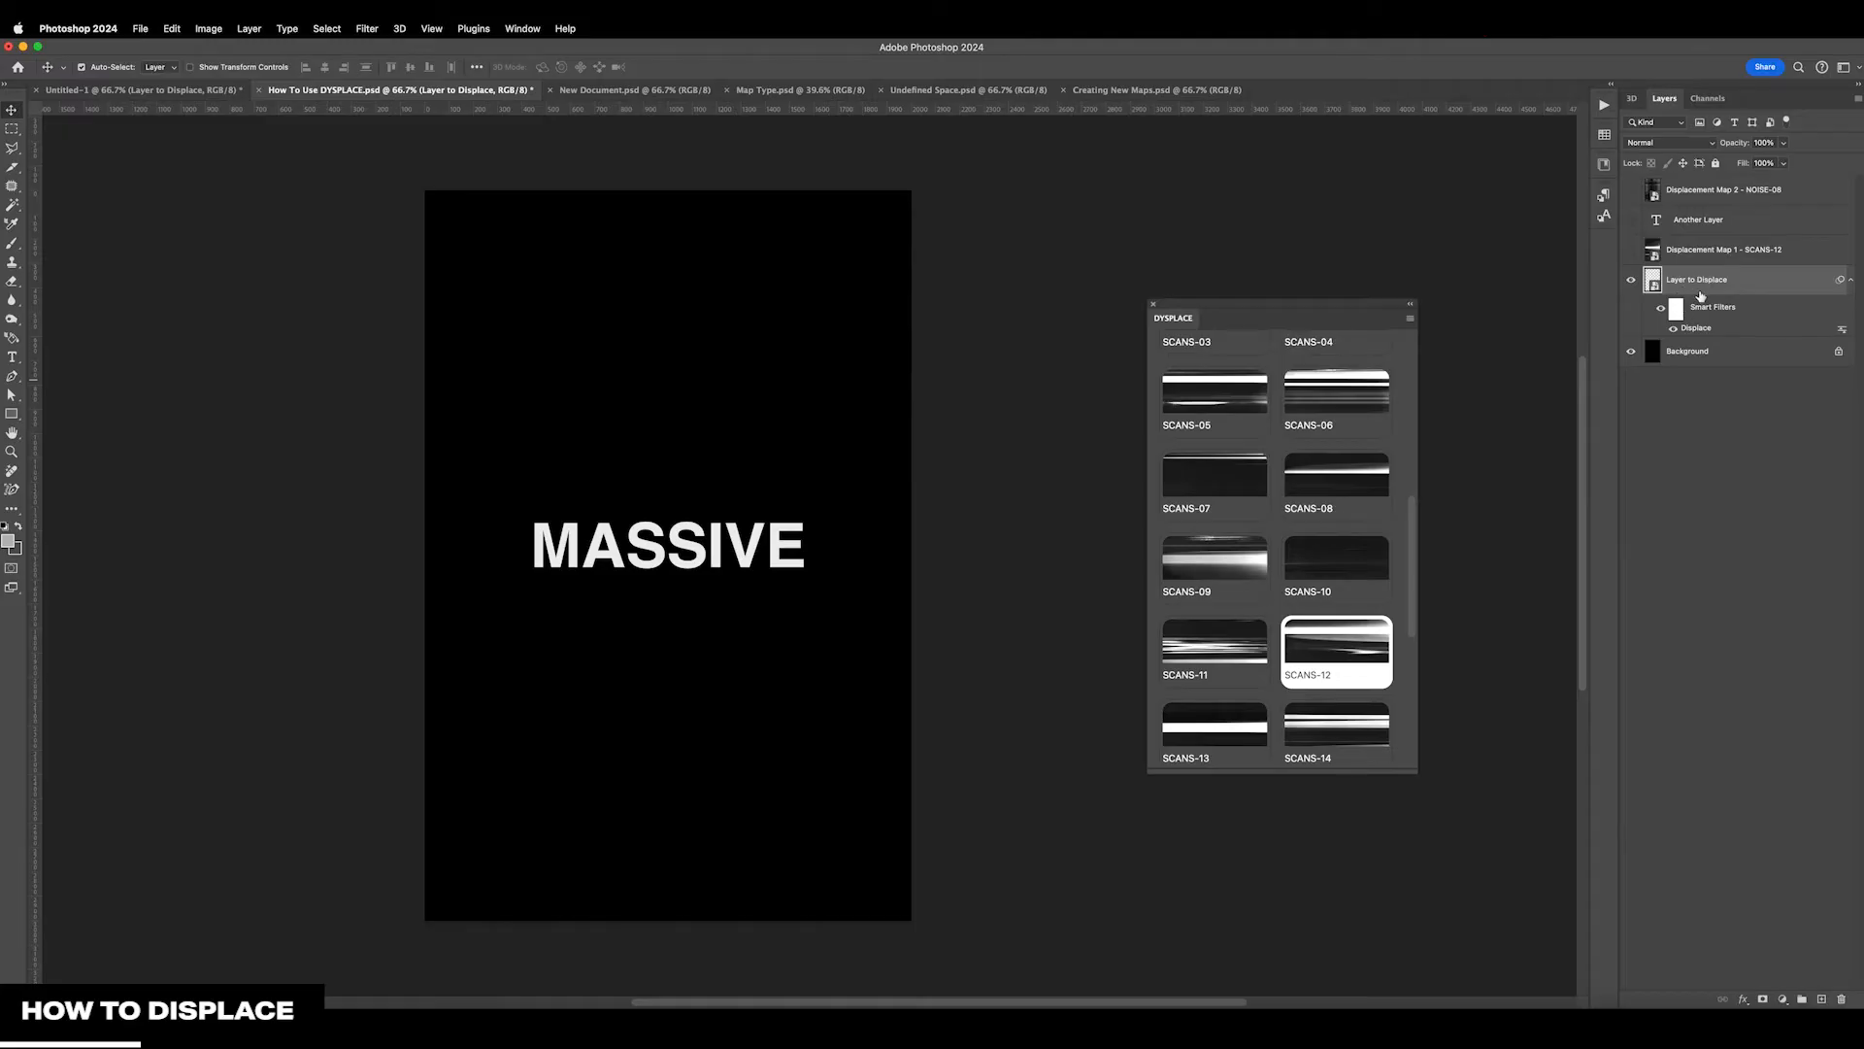
{"action": "scroll", "coordinate": [1403, 593], "scroll_direction": "up", "scroll_amount": 1}
{"action": "scroll", "coordinate": [1403, 593], "scroll_direction": "up", "scroll_amount": 5}
{"action": "left_click", "coordinate": [1387, 483]}
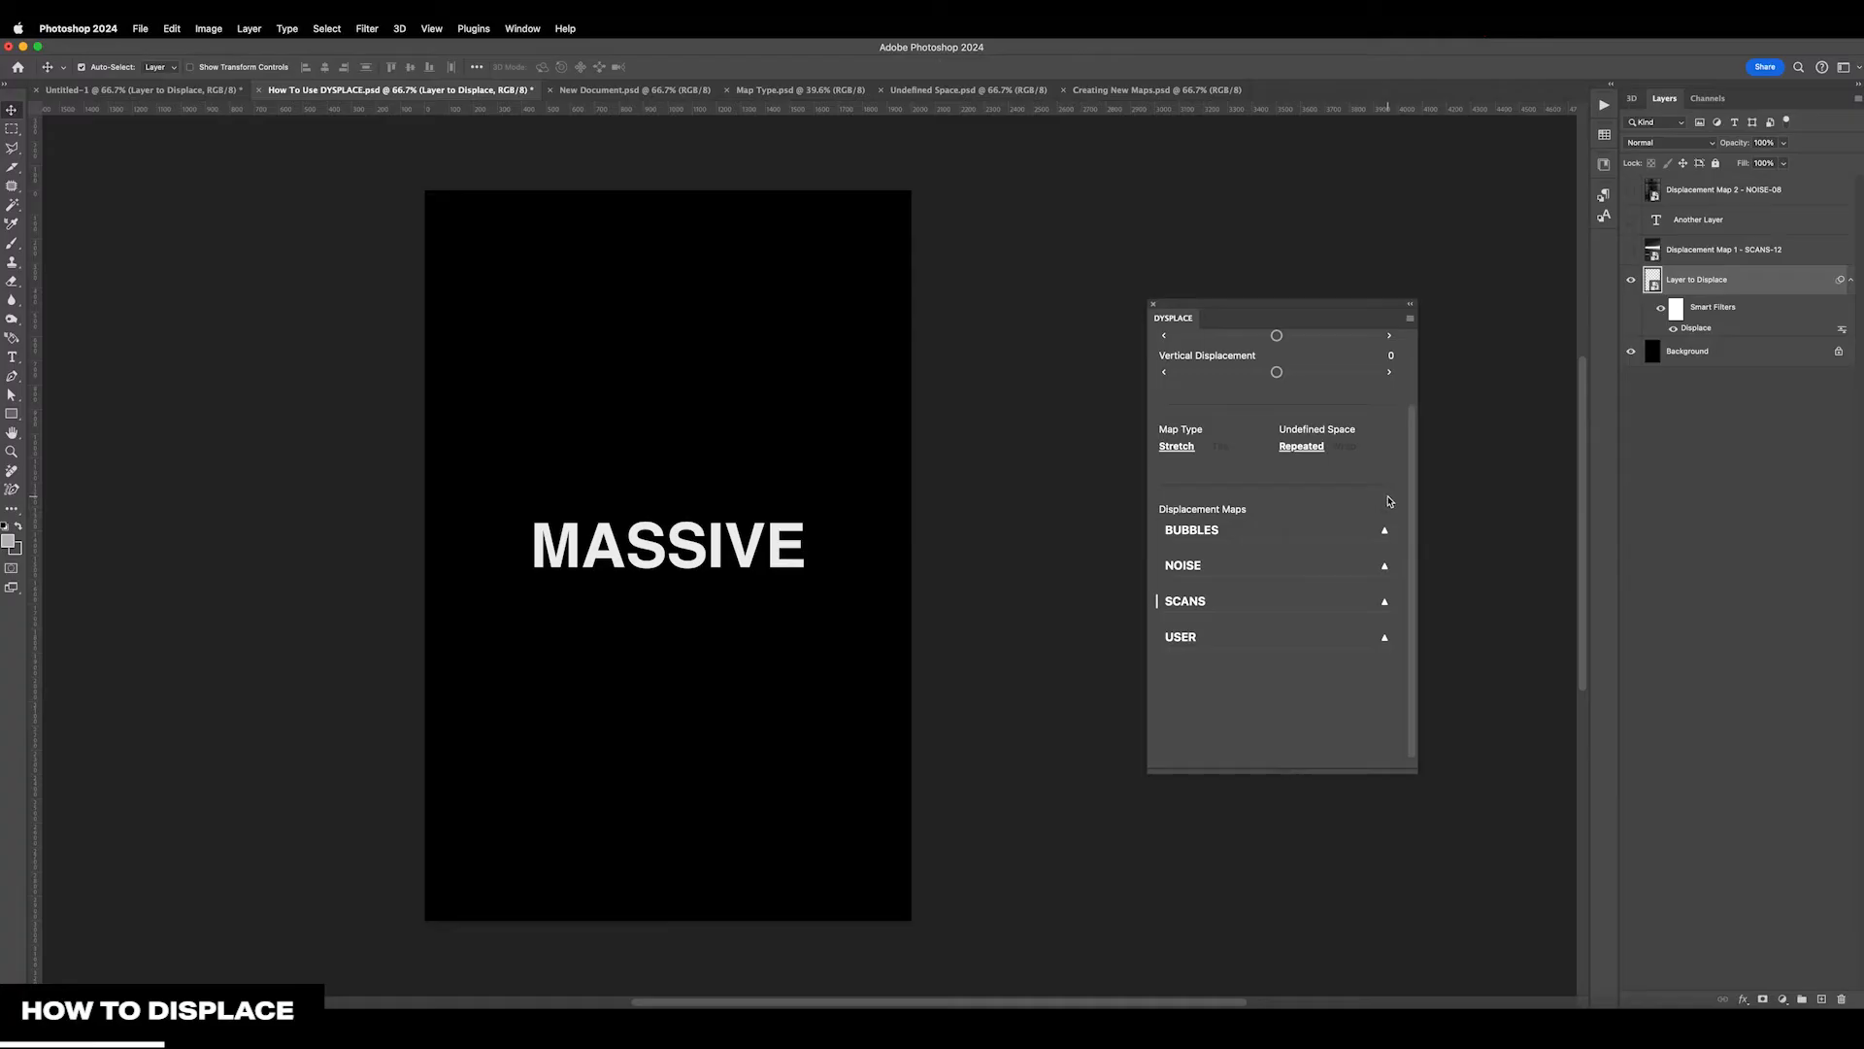
{"action": "scroll", "coordinate": [1388, 501], "scroll_direction": "up", "scroll_amount": 3}
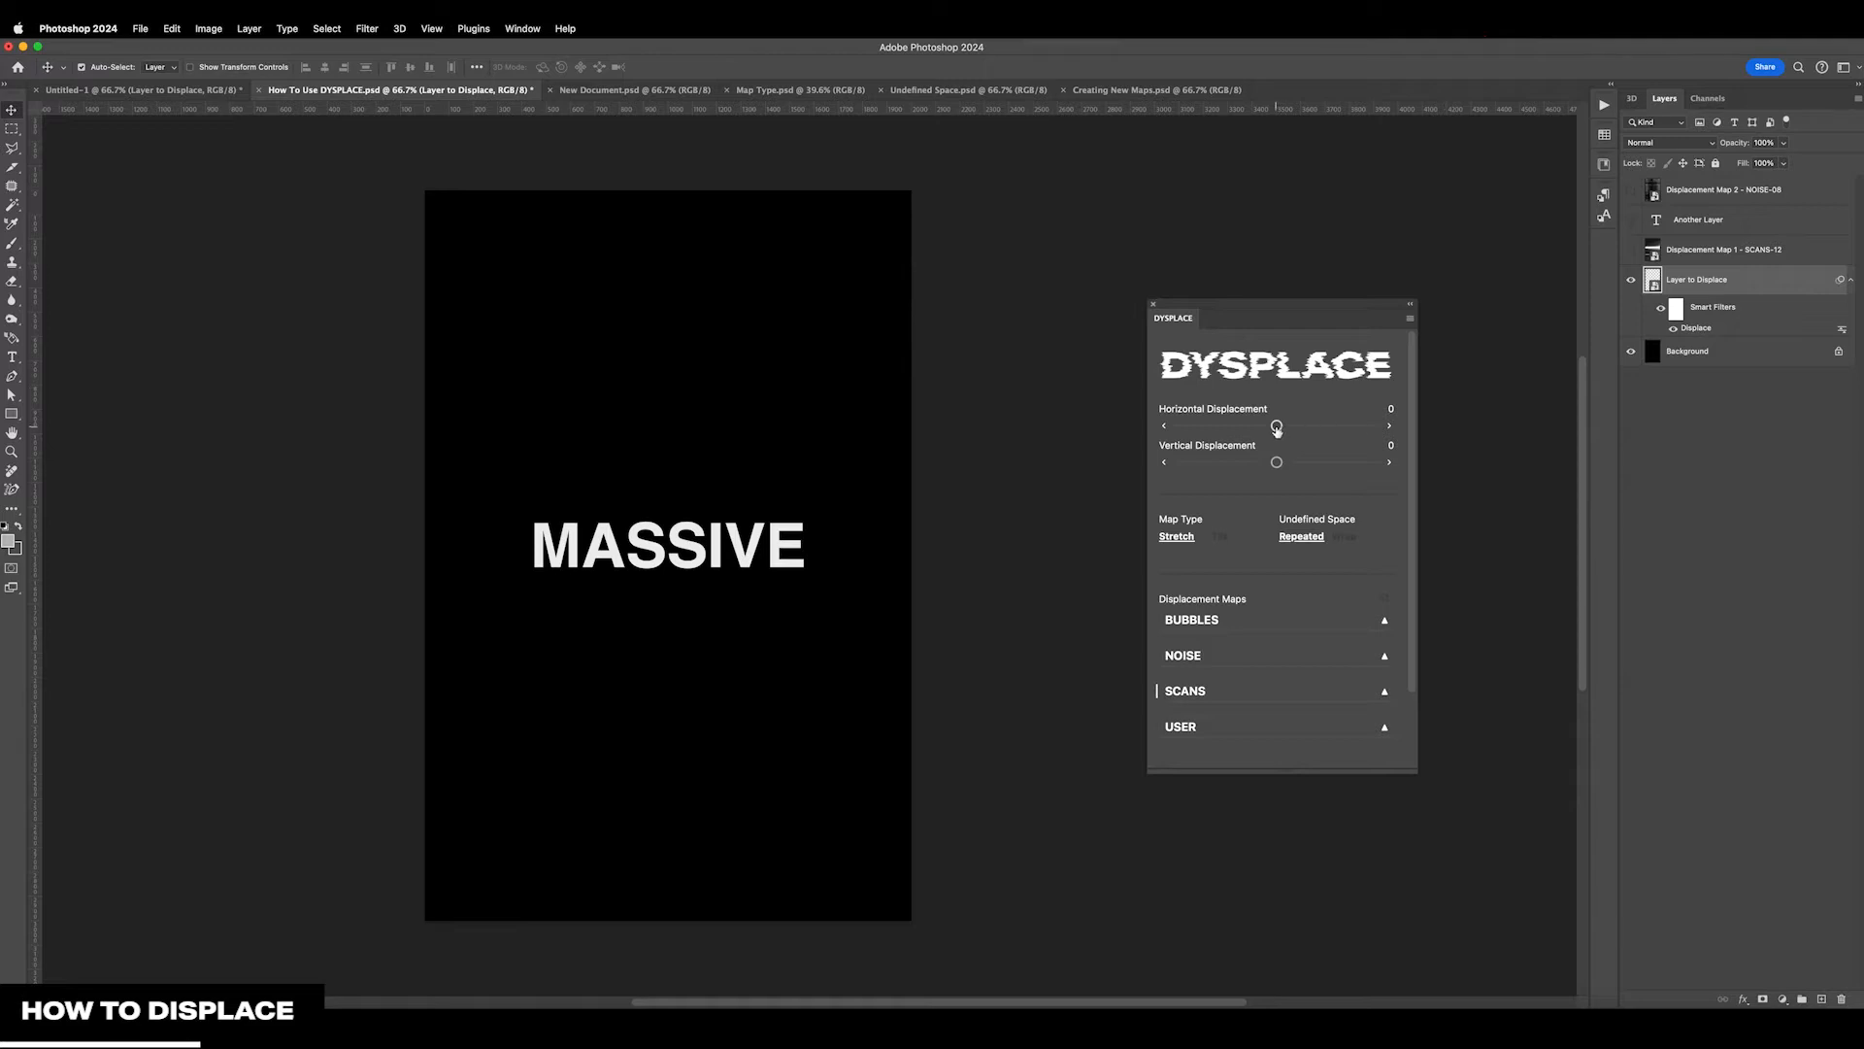
Try displacing the text by 354 horizontally and -515 vertically, and readjust it to 93 horizontal and 105 vertical over the SCANS-12 map
{"action": "left_click_drag", "start_coordinate": [1278, 430], "coordinate": [1312, 431]}
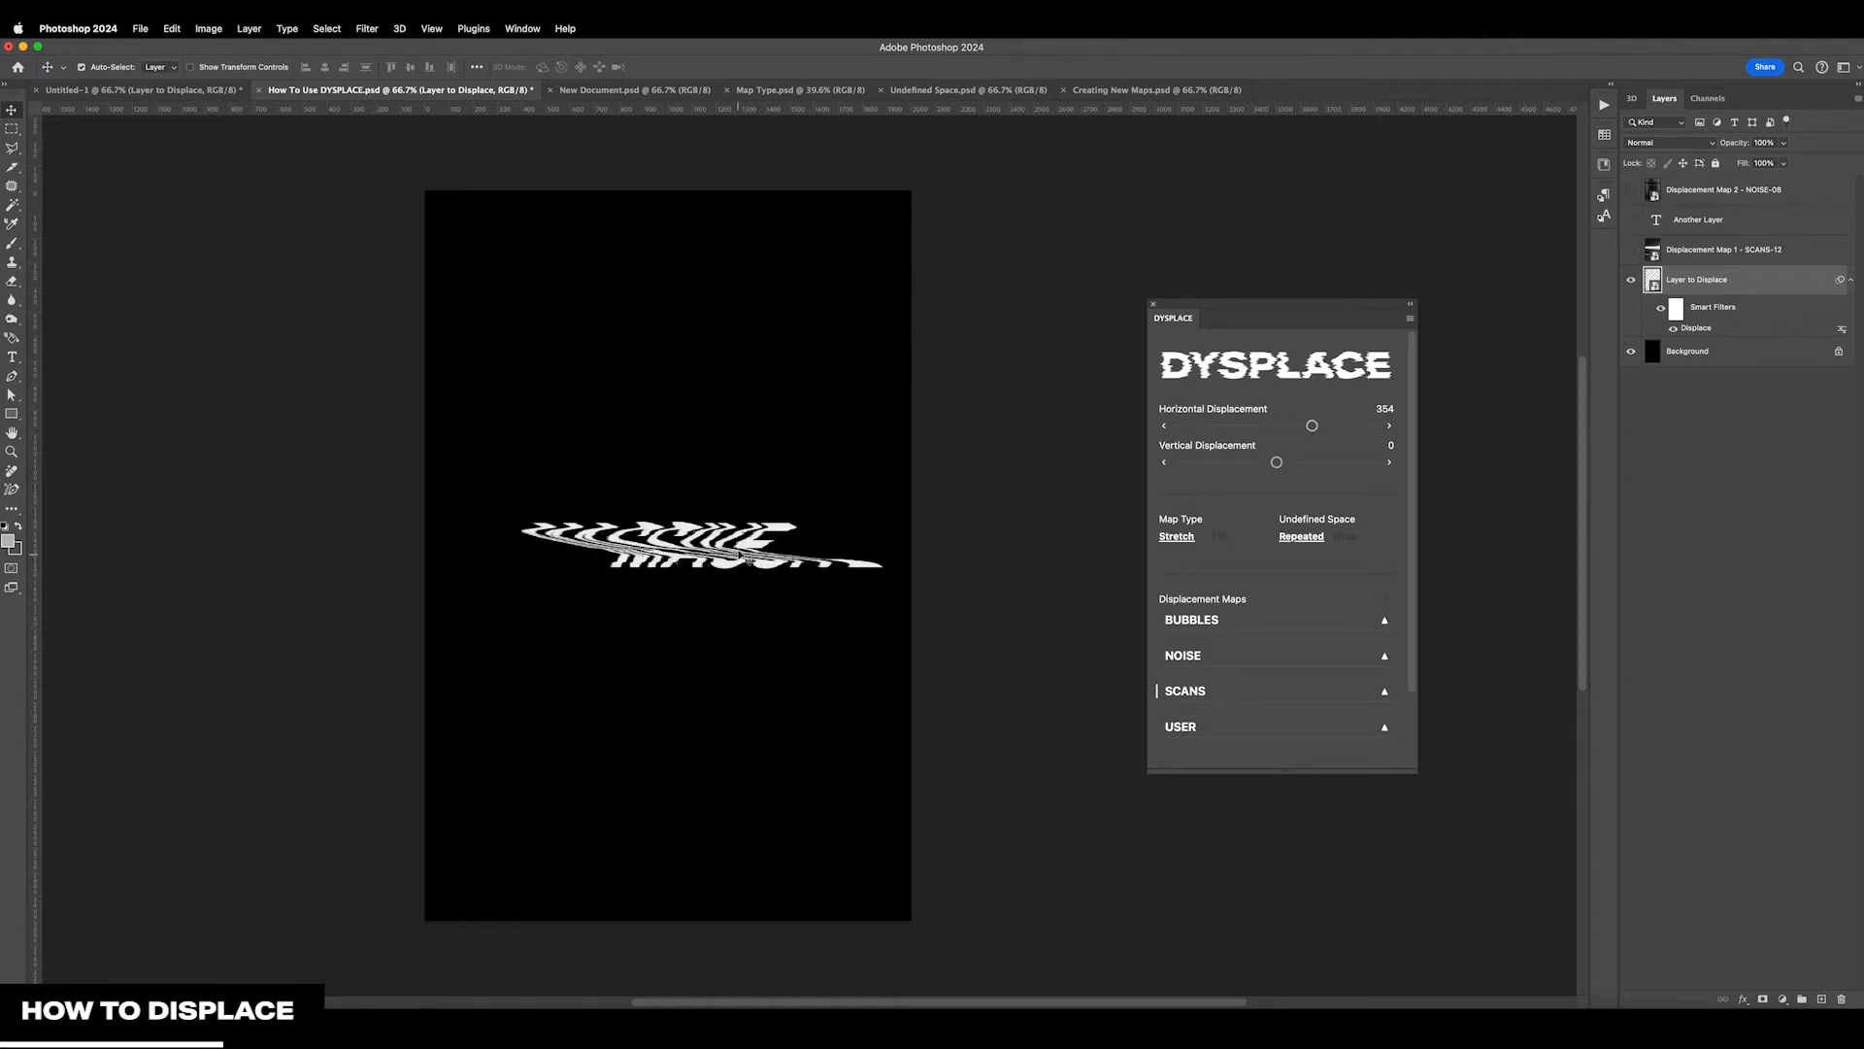
{"action": "left_click_drag", "start_coordinate": [1277, 462], "coordinate": [1226, 462]}
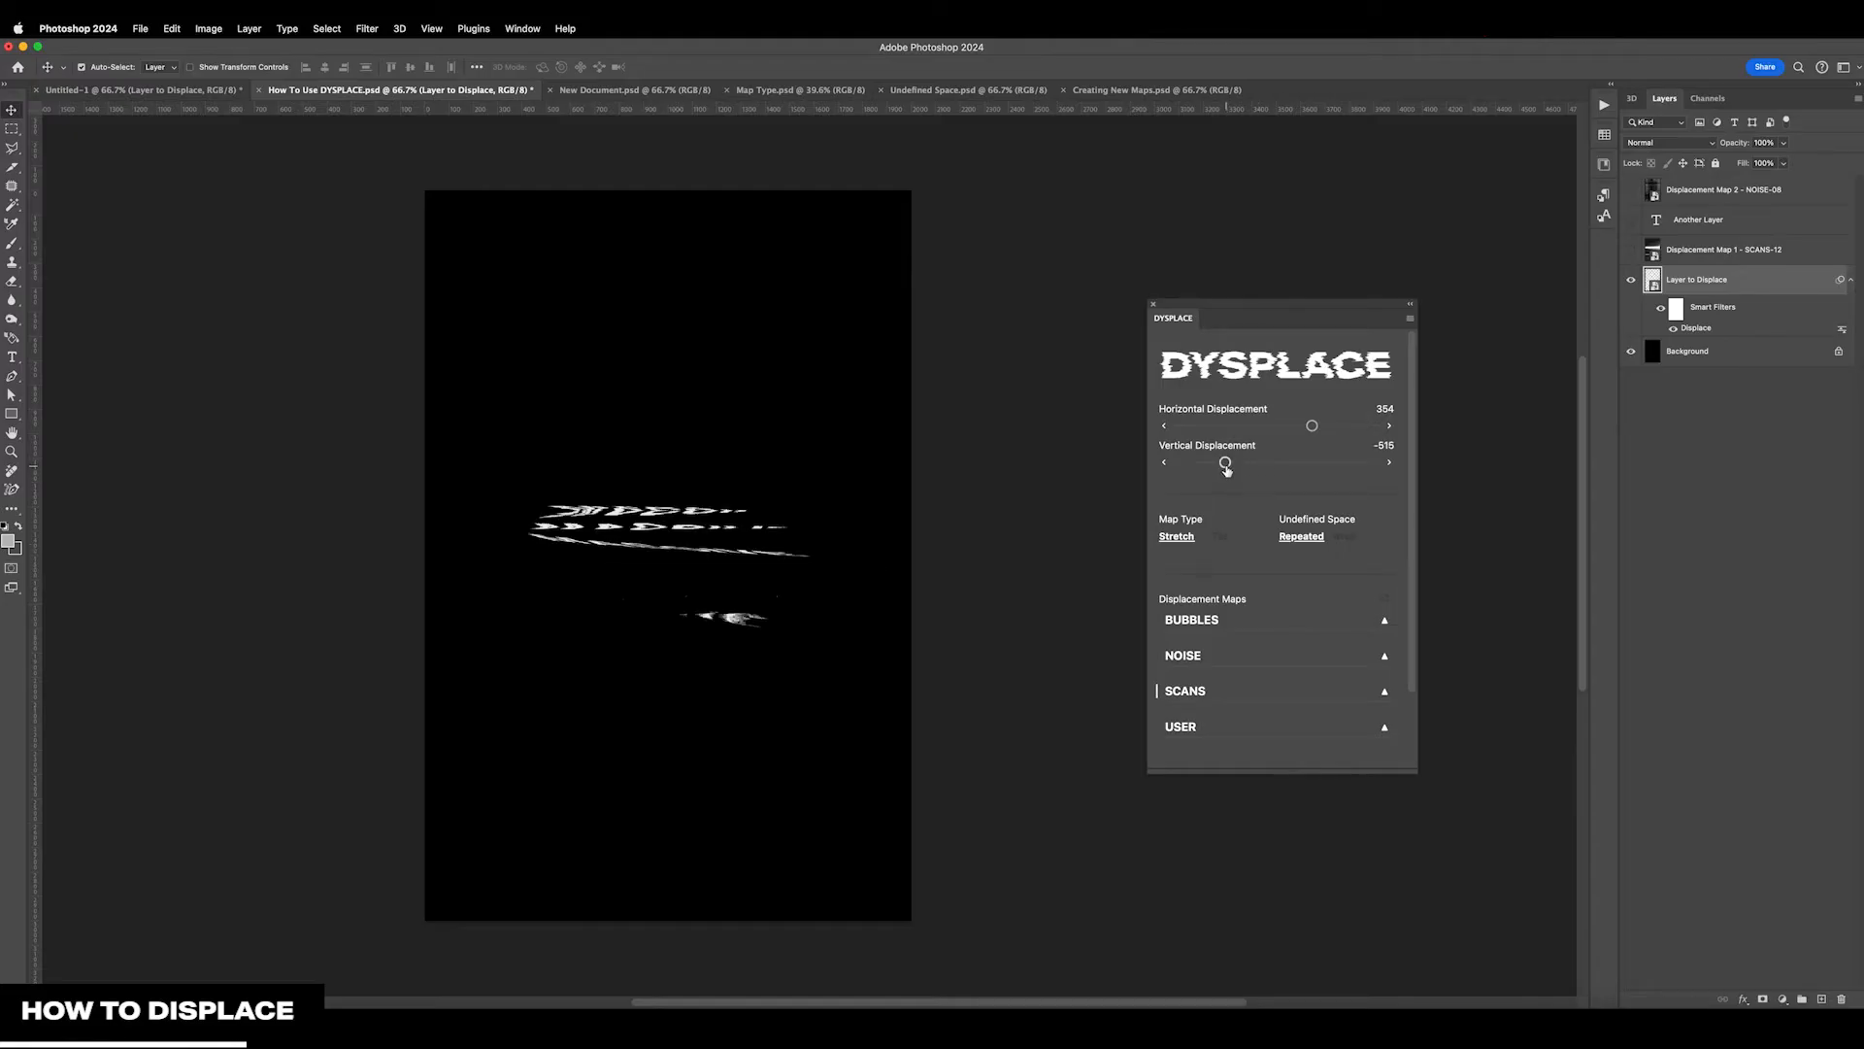
{"action": "left_click_drag", "start_coordinate": [1228, 463], "coordinate": [1262, 430]}
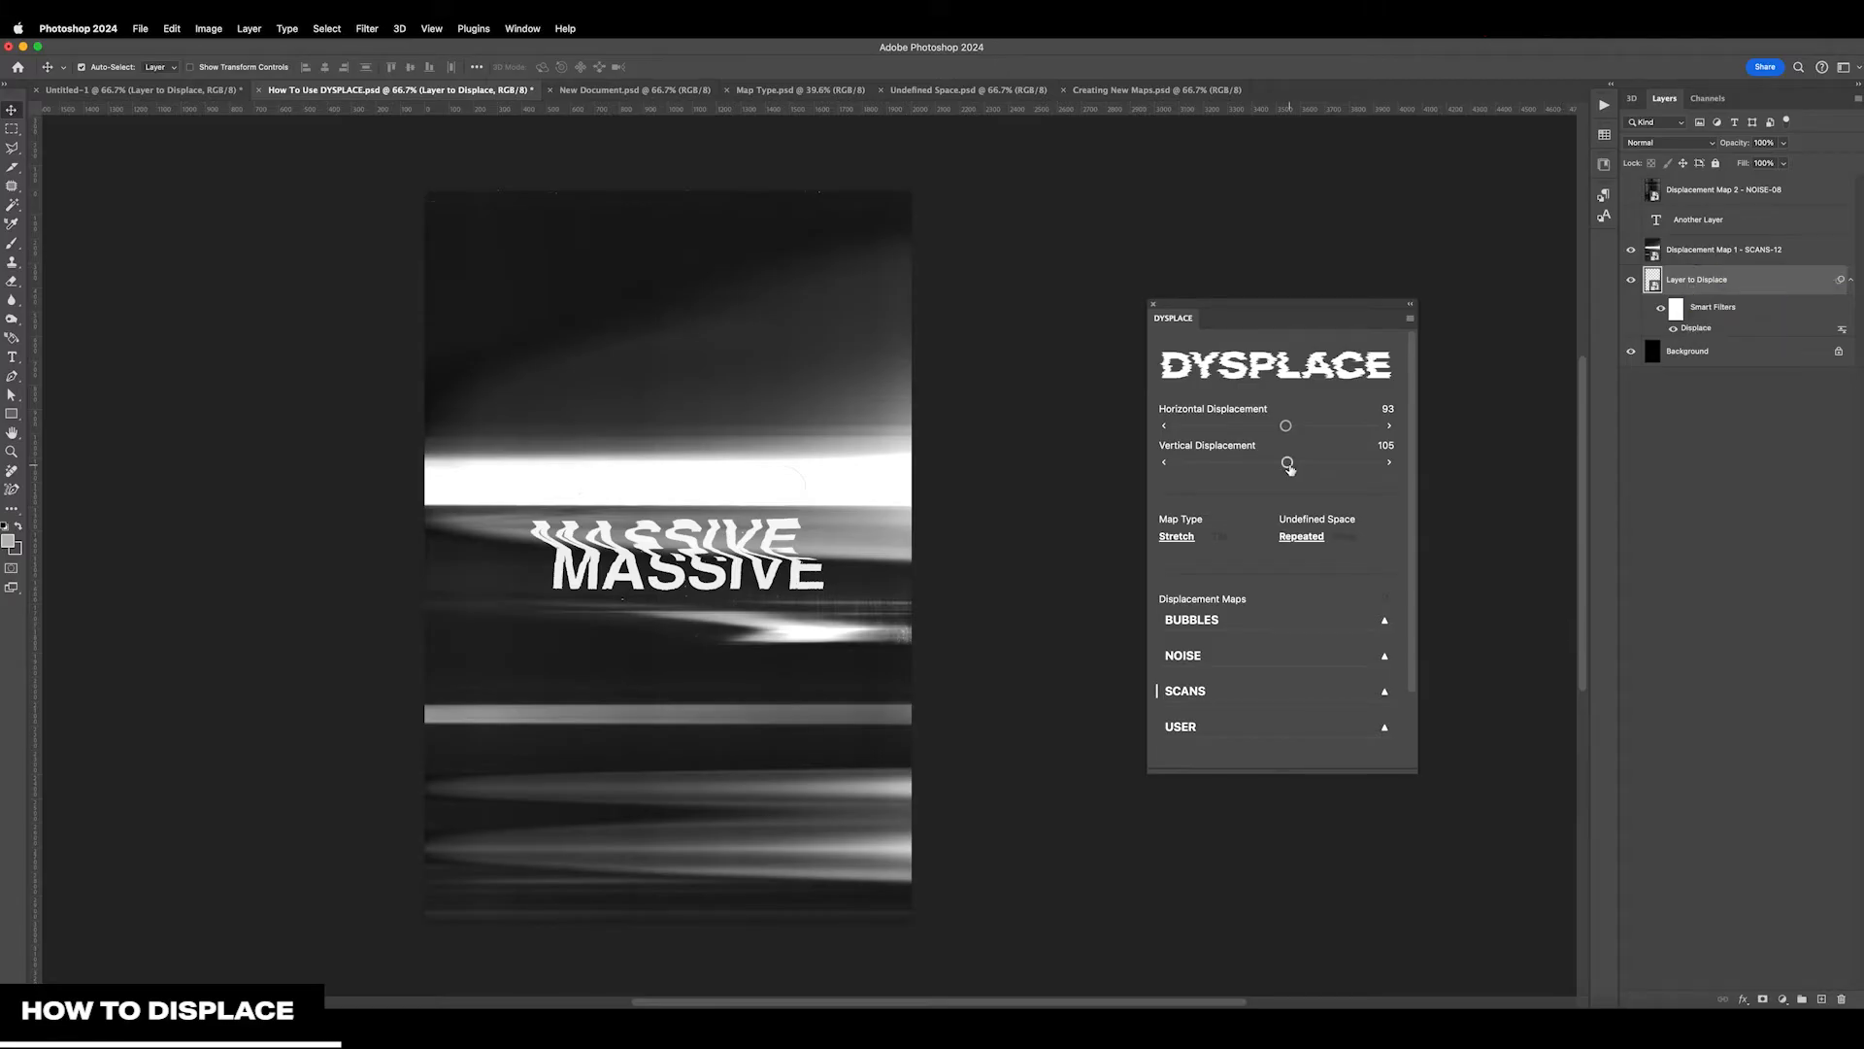
Raise the vertical displacement in stages through 349, 456, 545 and 711 to 741, toggling the SCANS-12 map's visibility to compare
{"action": "left_click_drag", "start_coordinate": [1289, 469], "coordinate": [1311, 463]}
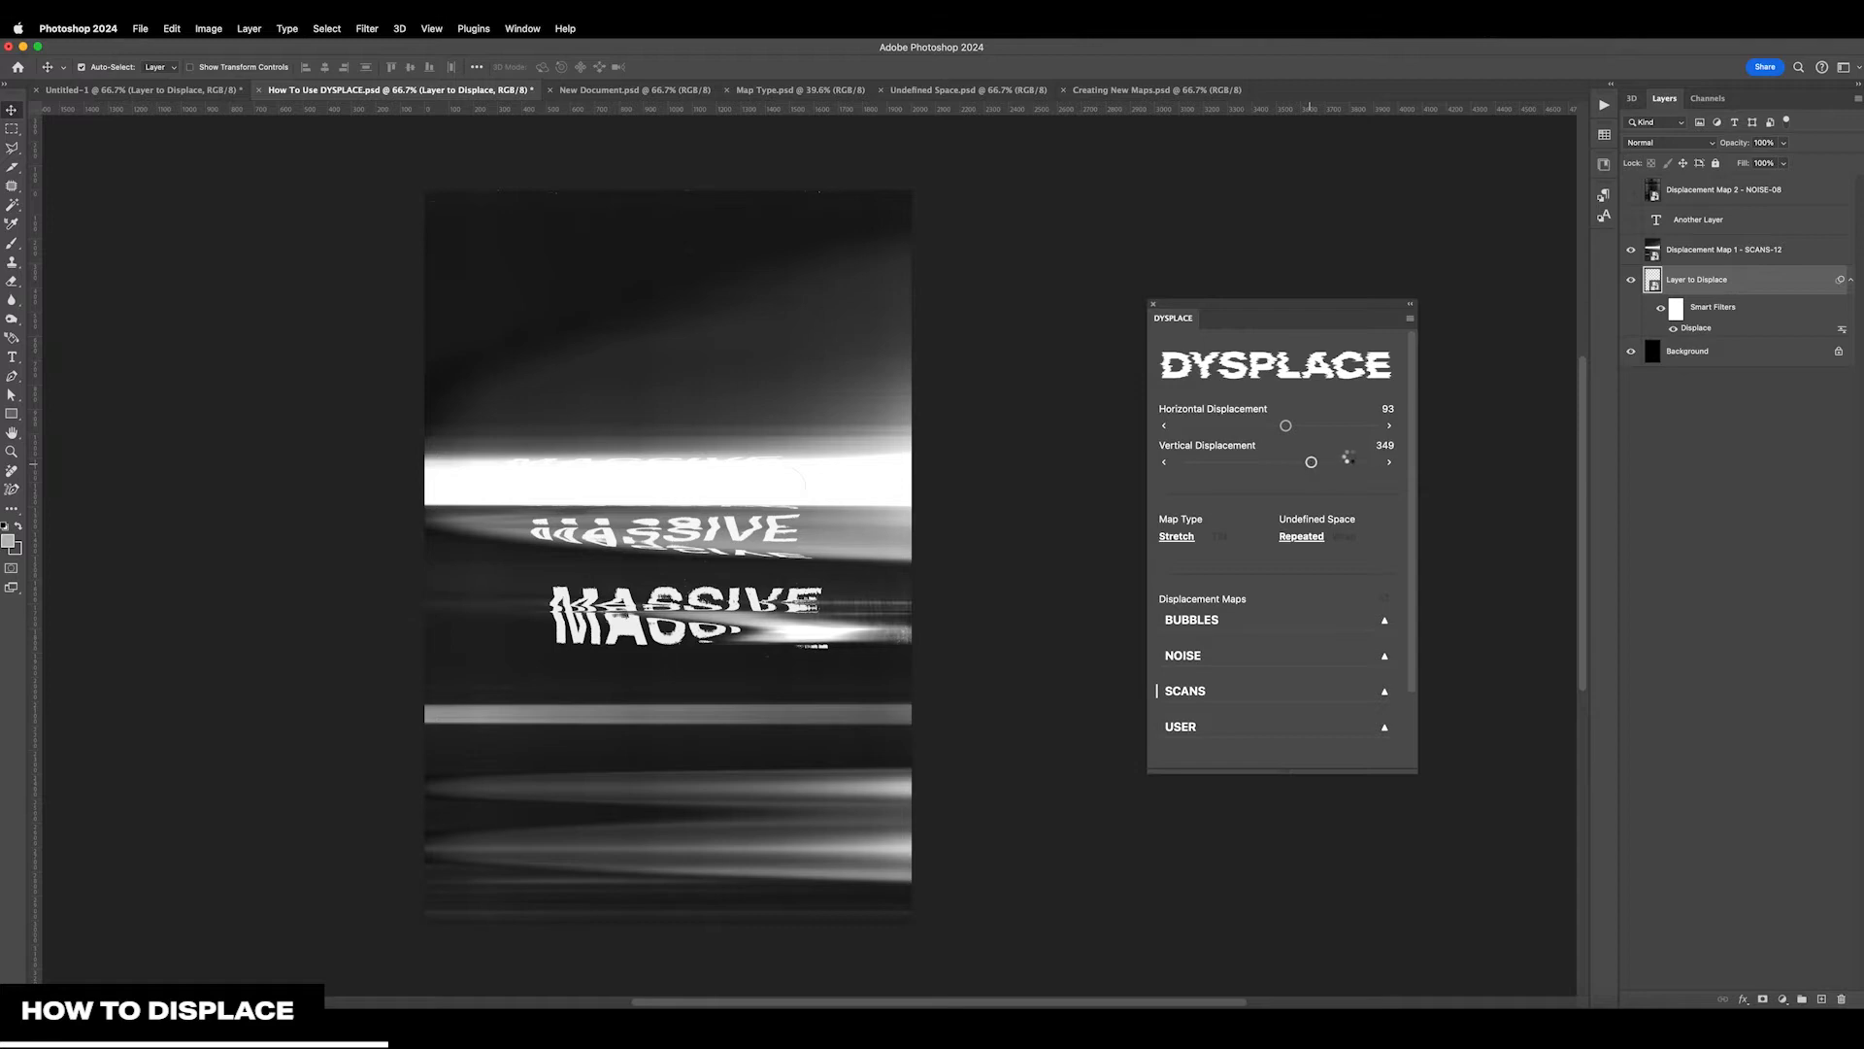
{"action": "left_click_drag", "start_coordinate": [1316, 468], "coordinate": [1322, 464]}
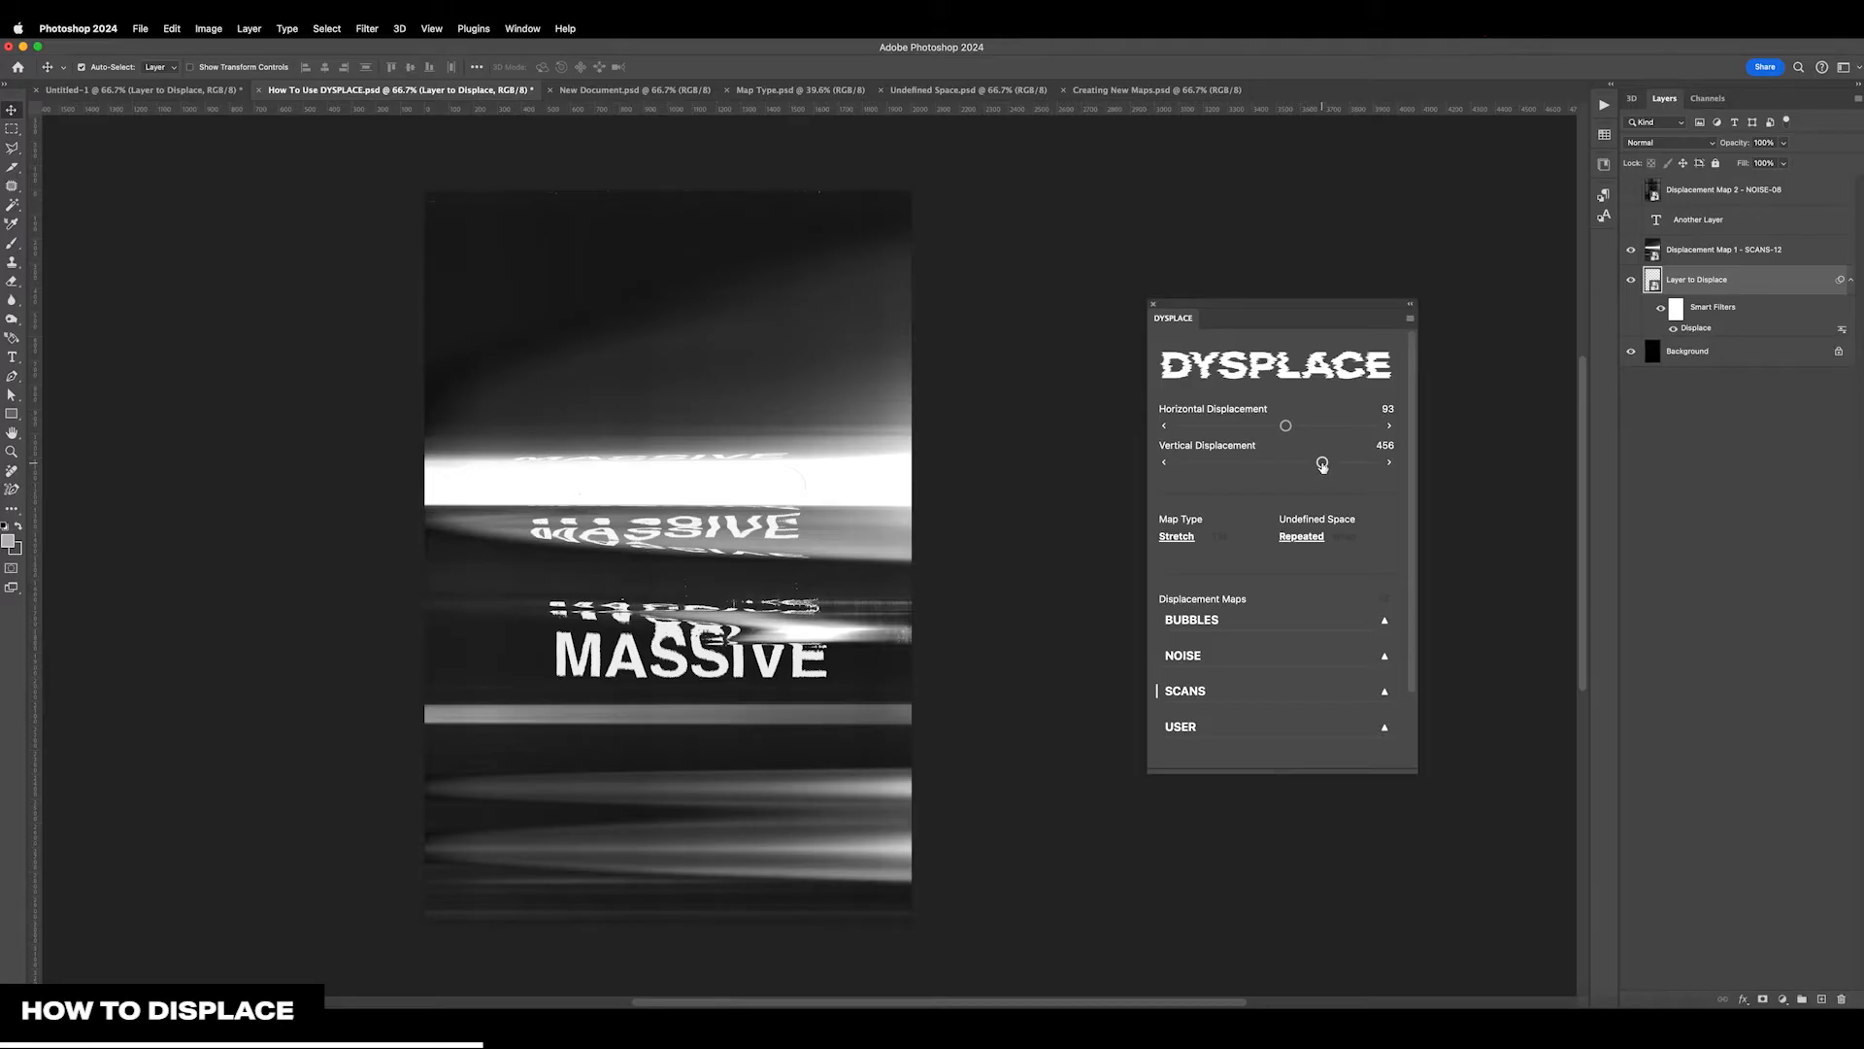
{"action": "left_click_drag", "start_coordinate": [1323, 465], "coordinate": [1326, 463]}
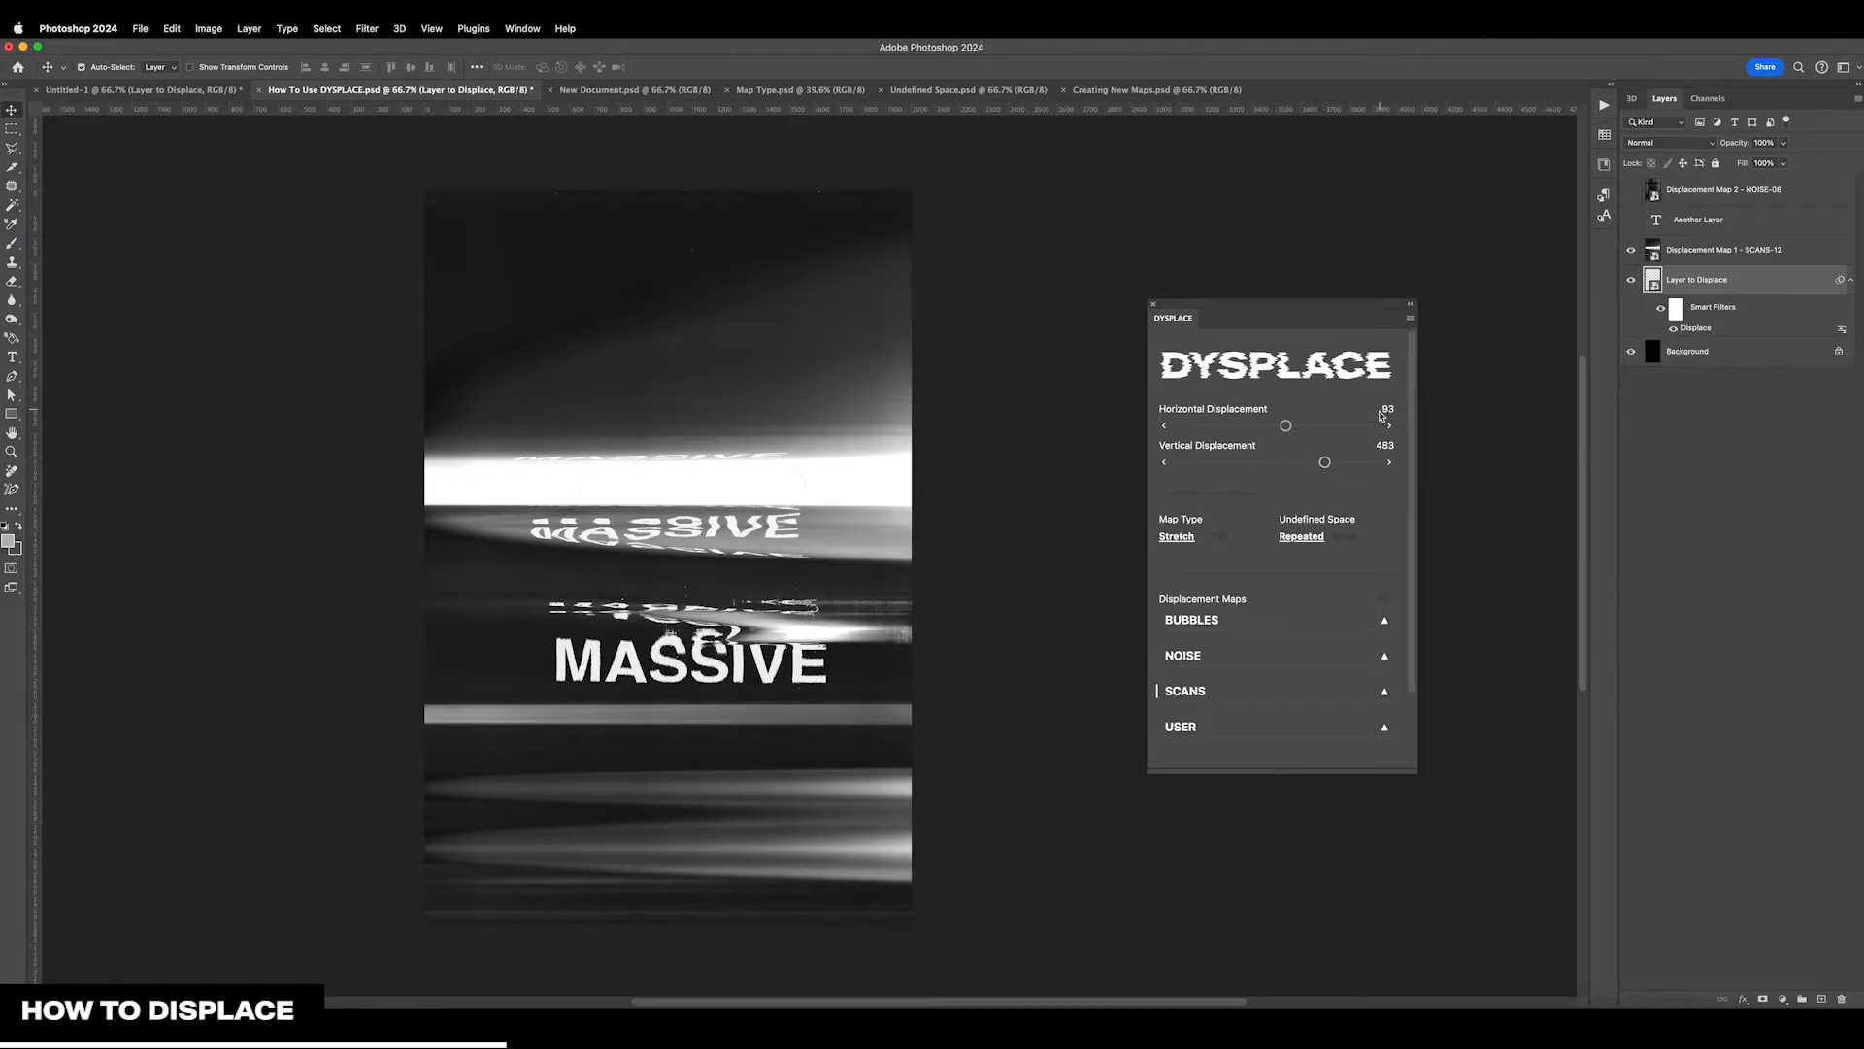
{"action": "left_click_drag", "start_coordinate": [1327, 470], "coordinate": [1331, 465]}
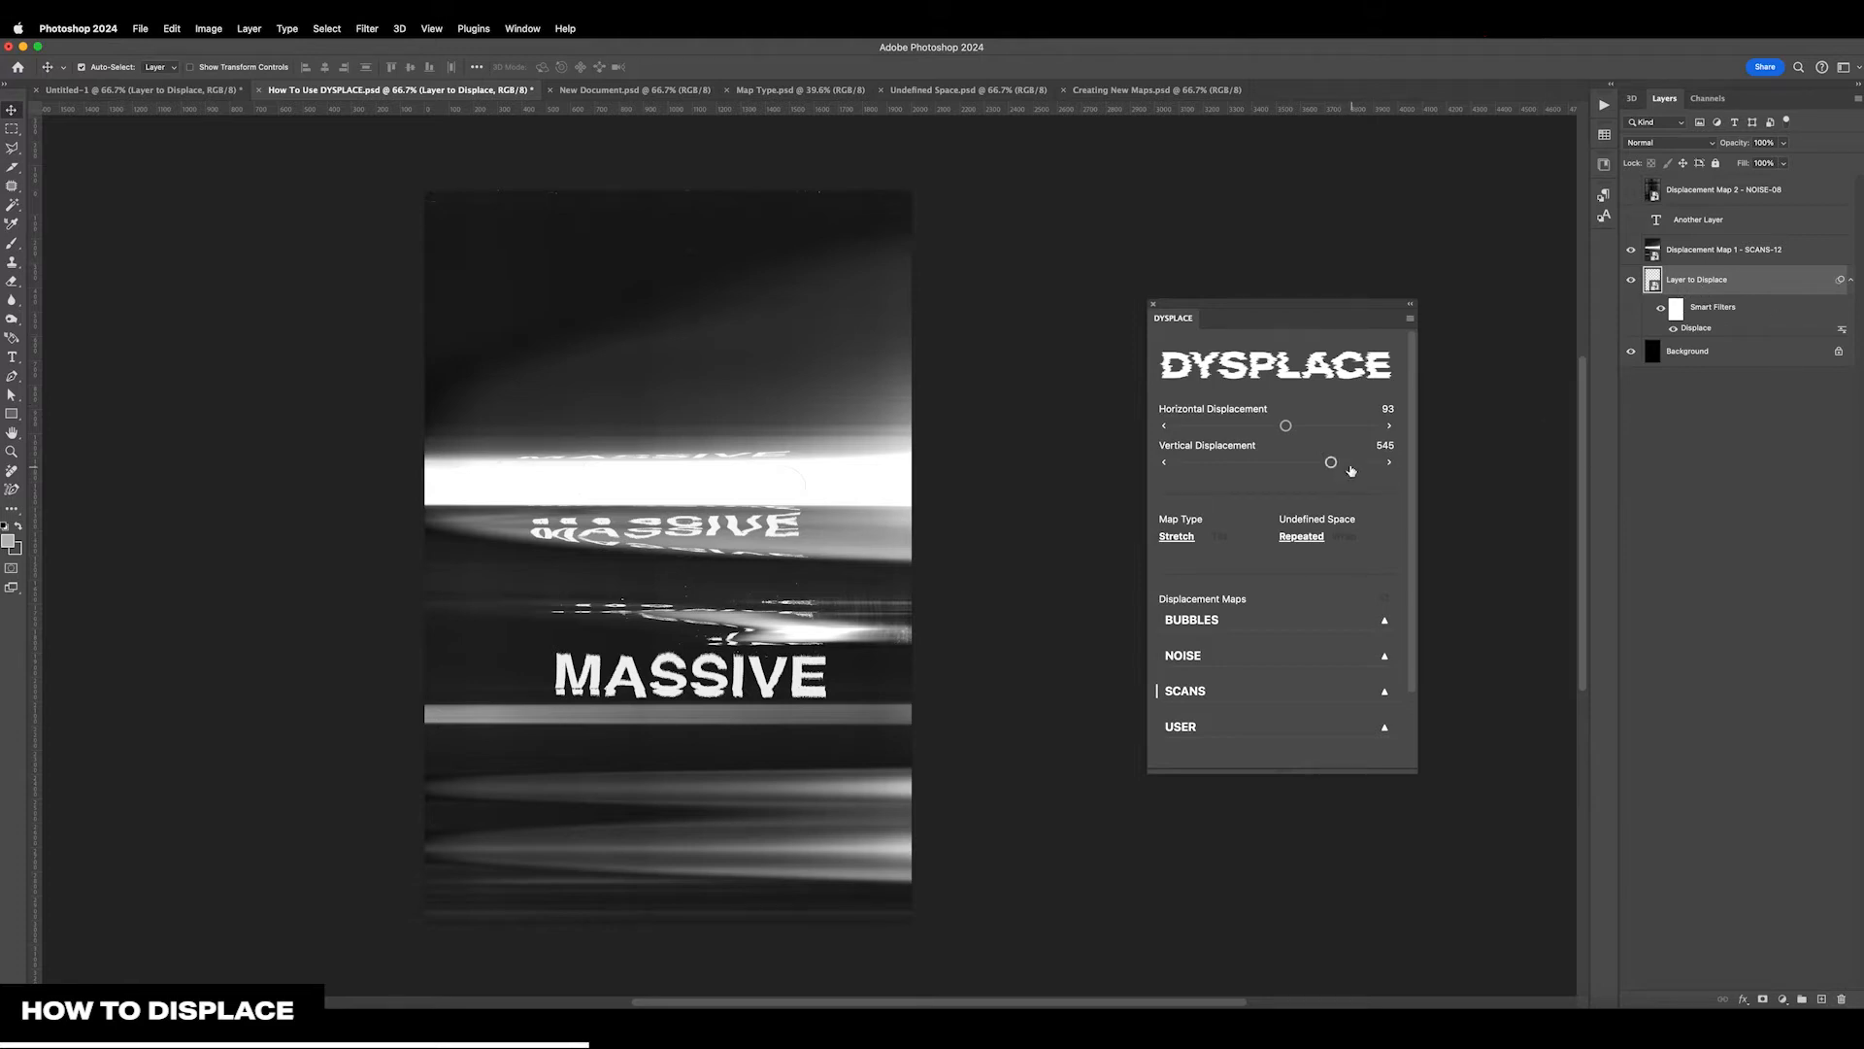
{"action": "left_click_drag", "start_coordinate": [1331, 463], "coordinate": [1348, 463]}
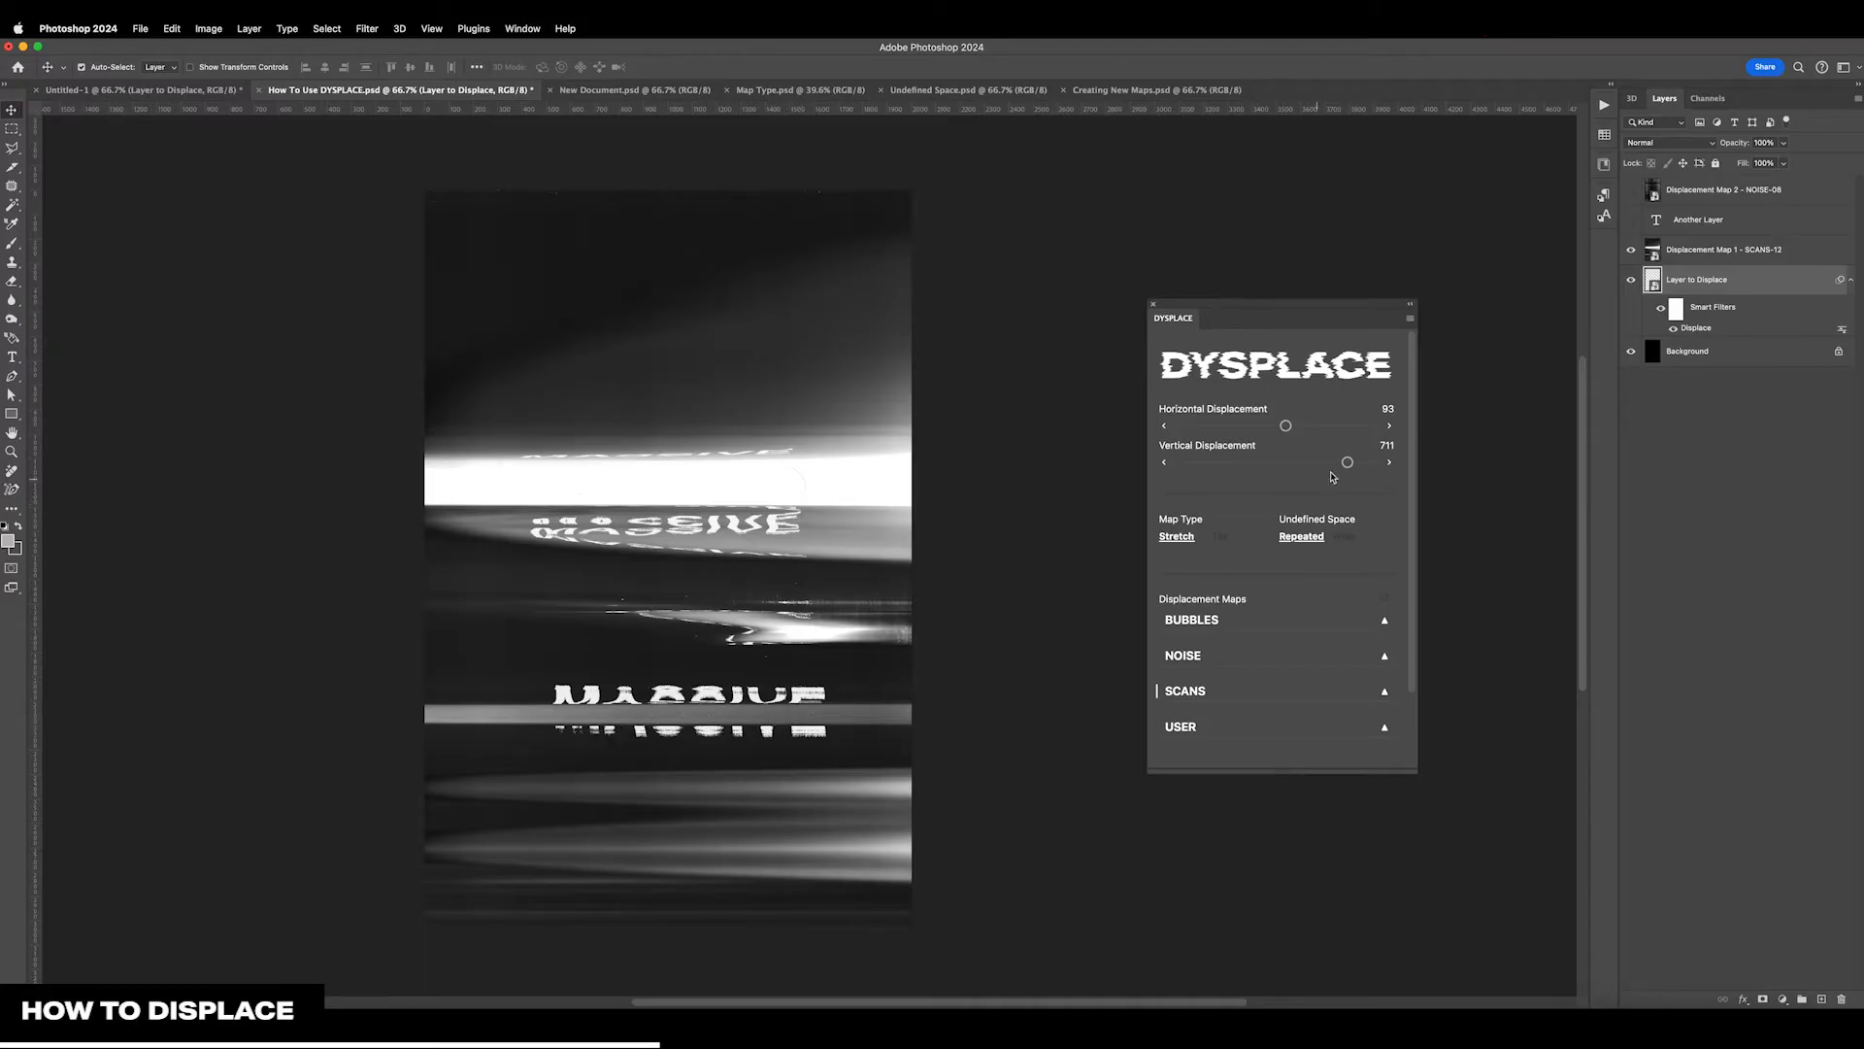
{"action": "left_click_drag", "start_coordinate": [1351, 467], "coordinate": [1354, 467]}
{"action": "left_click", "coordinate": [1632, 254]}
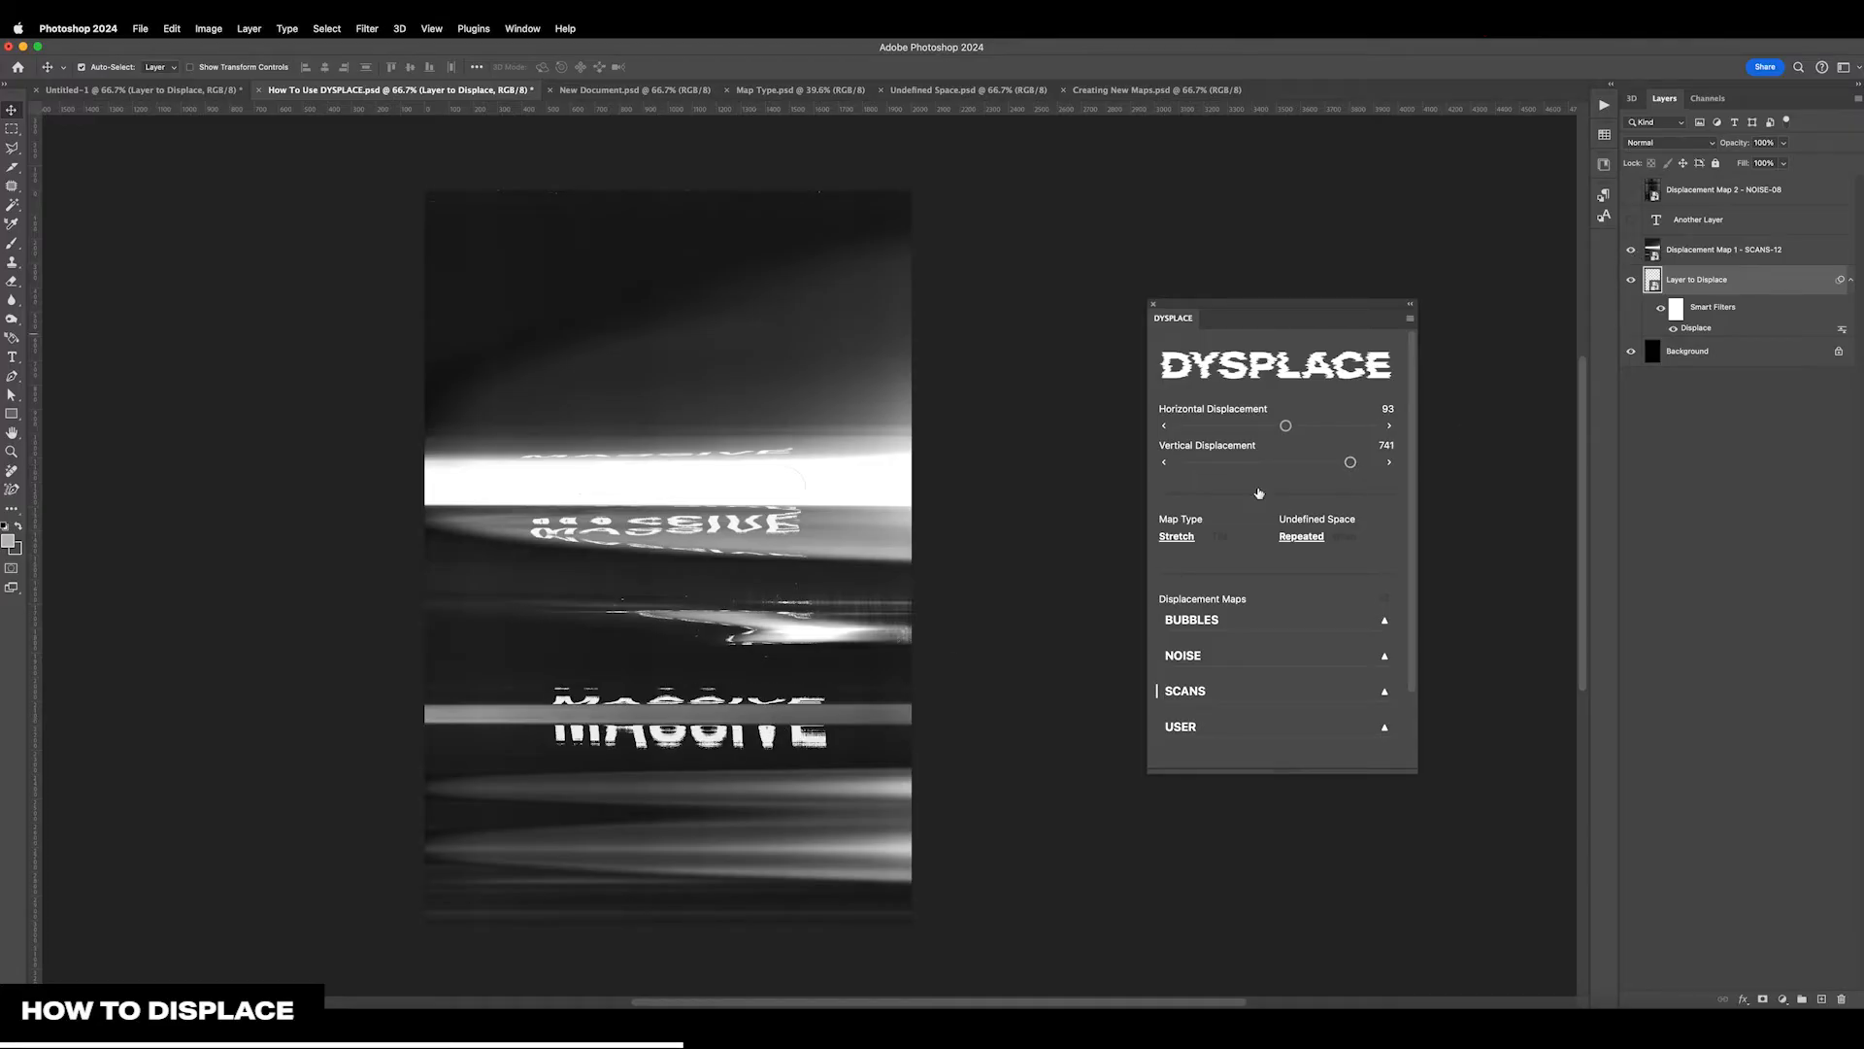
{"action": "left_click", "coordinate": [1632, 251]}
Try a horizontal displacement of 553 with vertical values of 776 and 298, and reset both displacements to 0
{"action": "left_click_drag", "start_coordinate": [1351, 462], "coordinate": [1313, 433]}
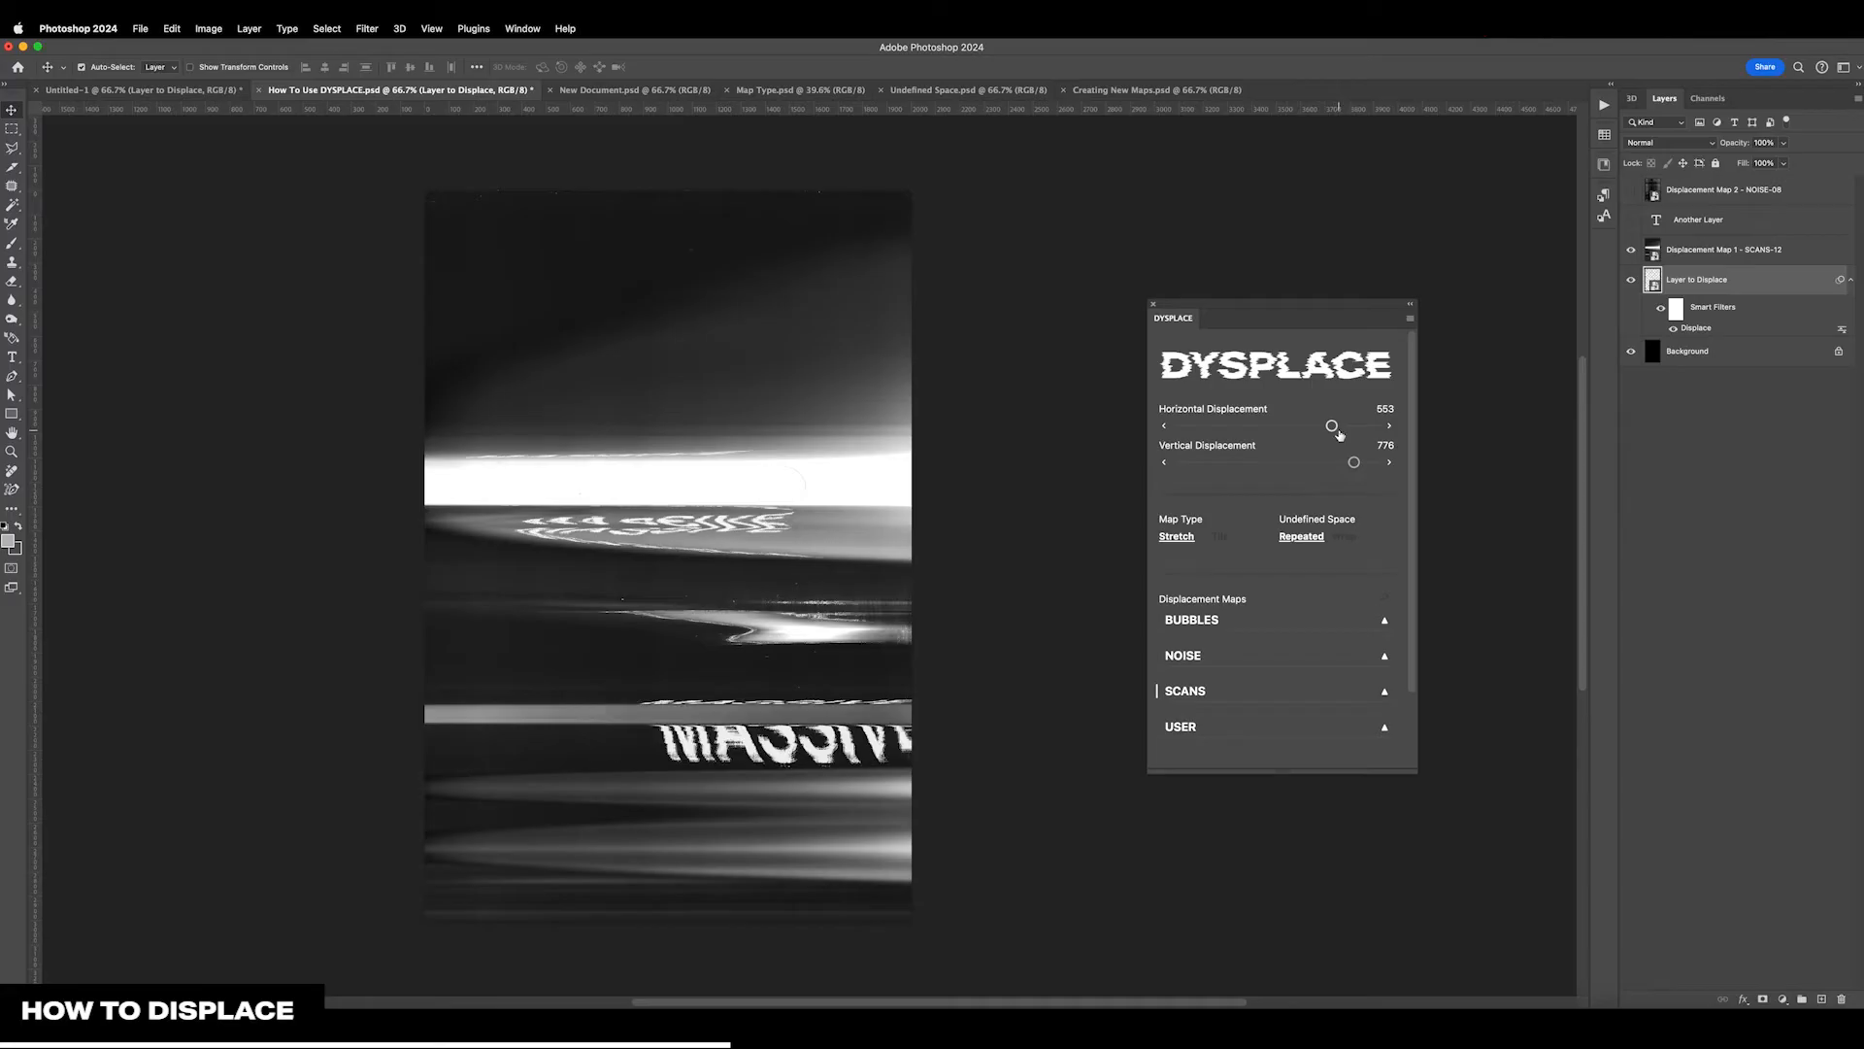
{"action": "left_click_drag", "start_coordinate": [1349, 467], "coordinate": [1306, 463]}
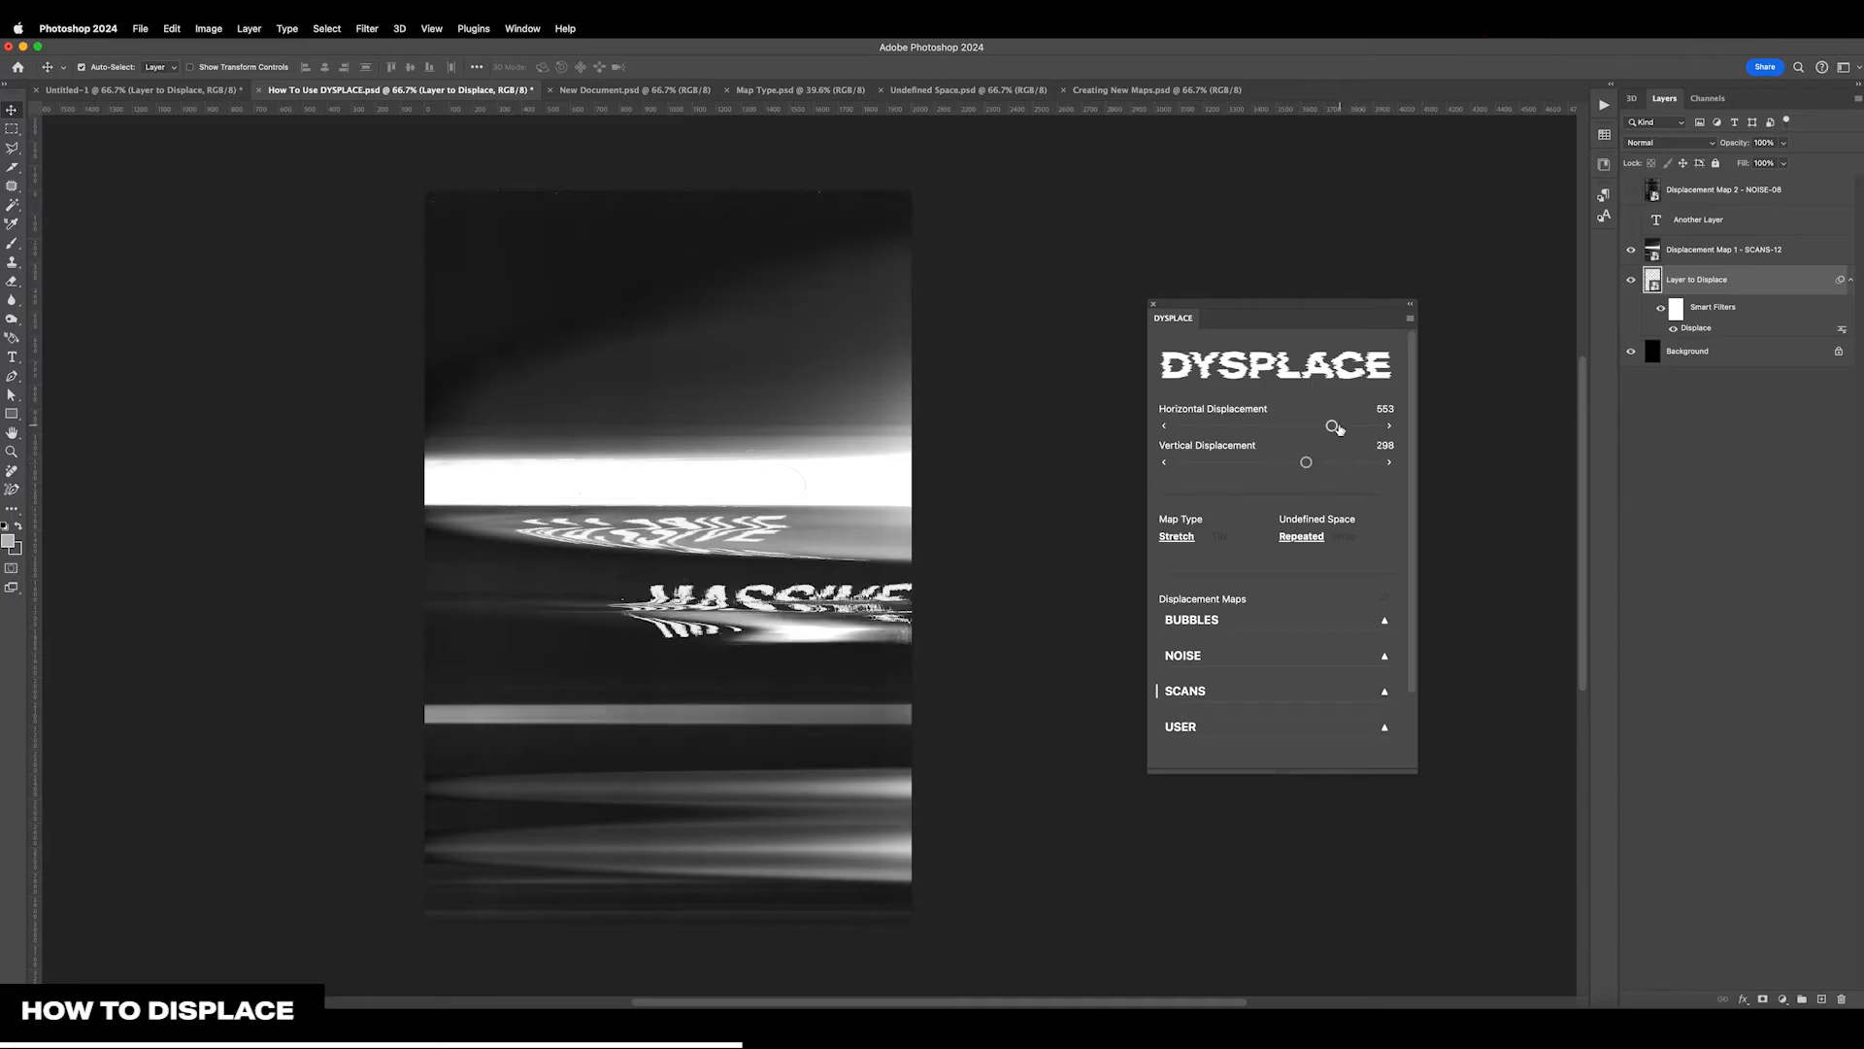
{"action": "double_click", "coordinate": [1333, 426]}
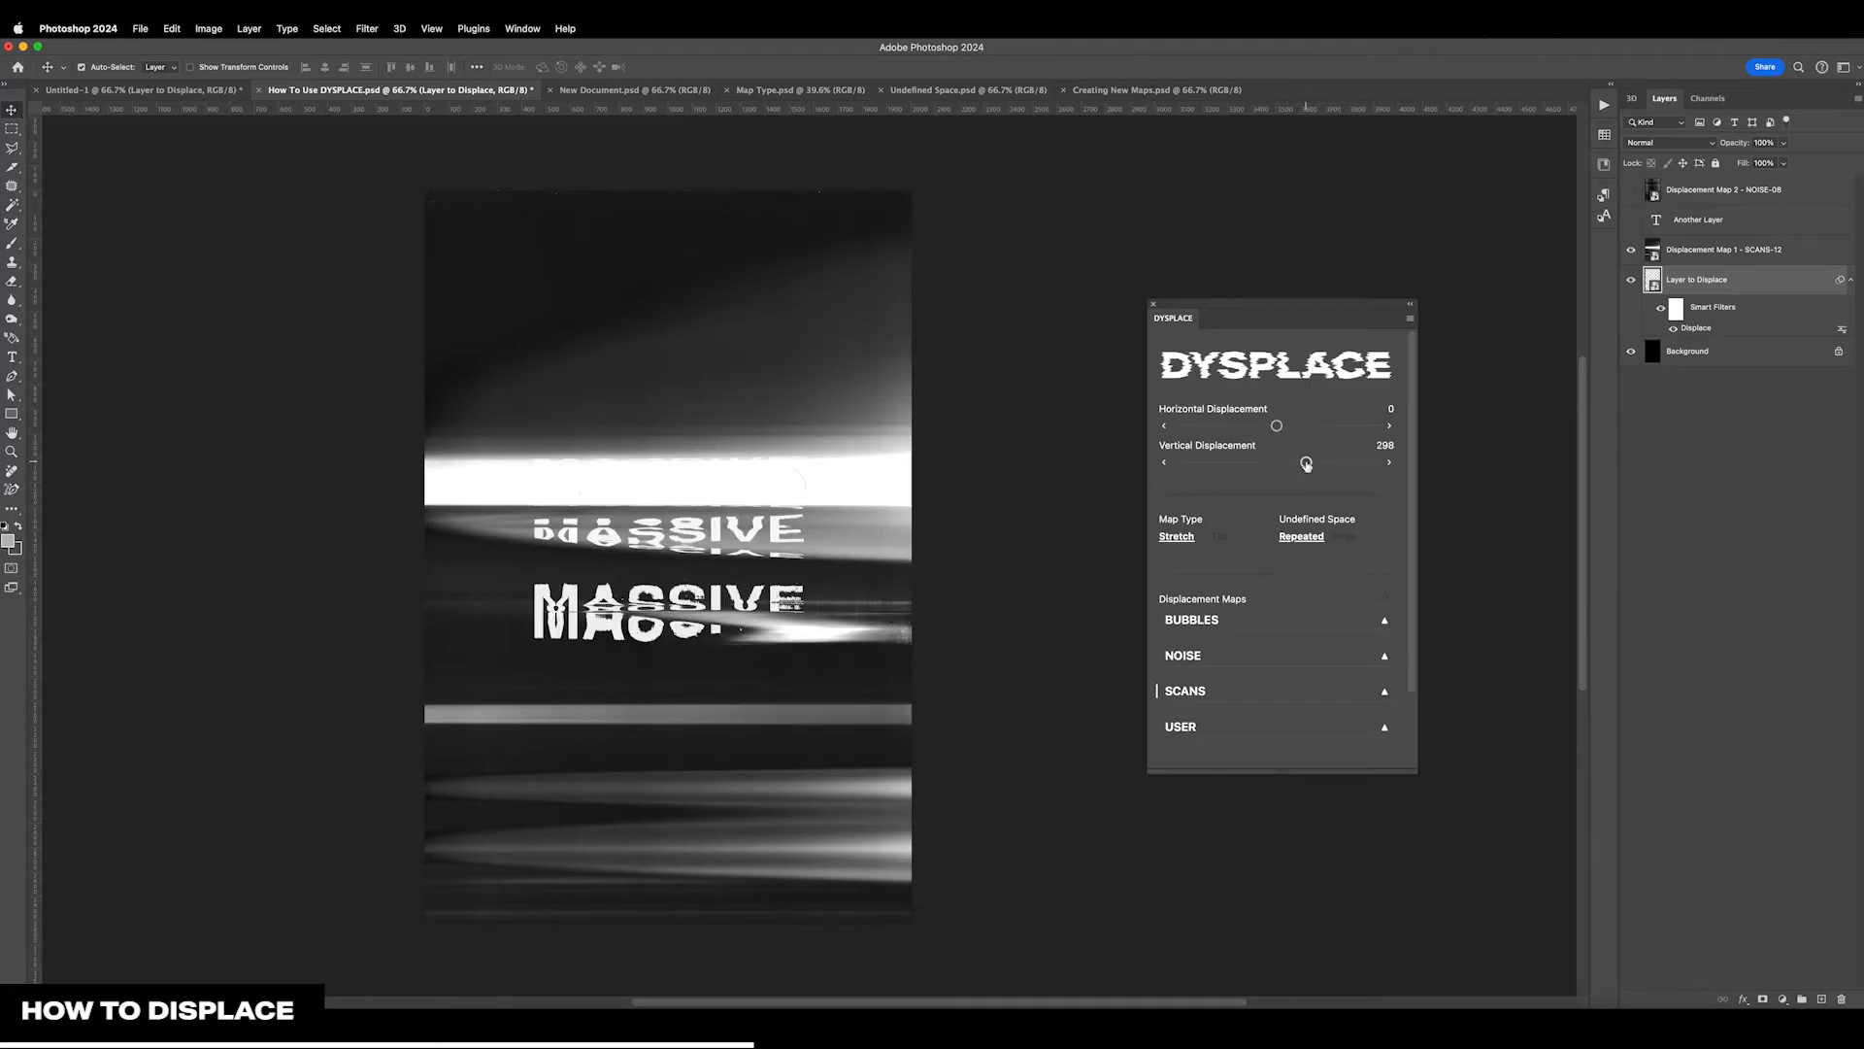
{"action": "double_click", "coordinate": [1306, 463]}
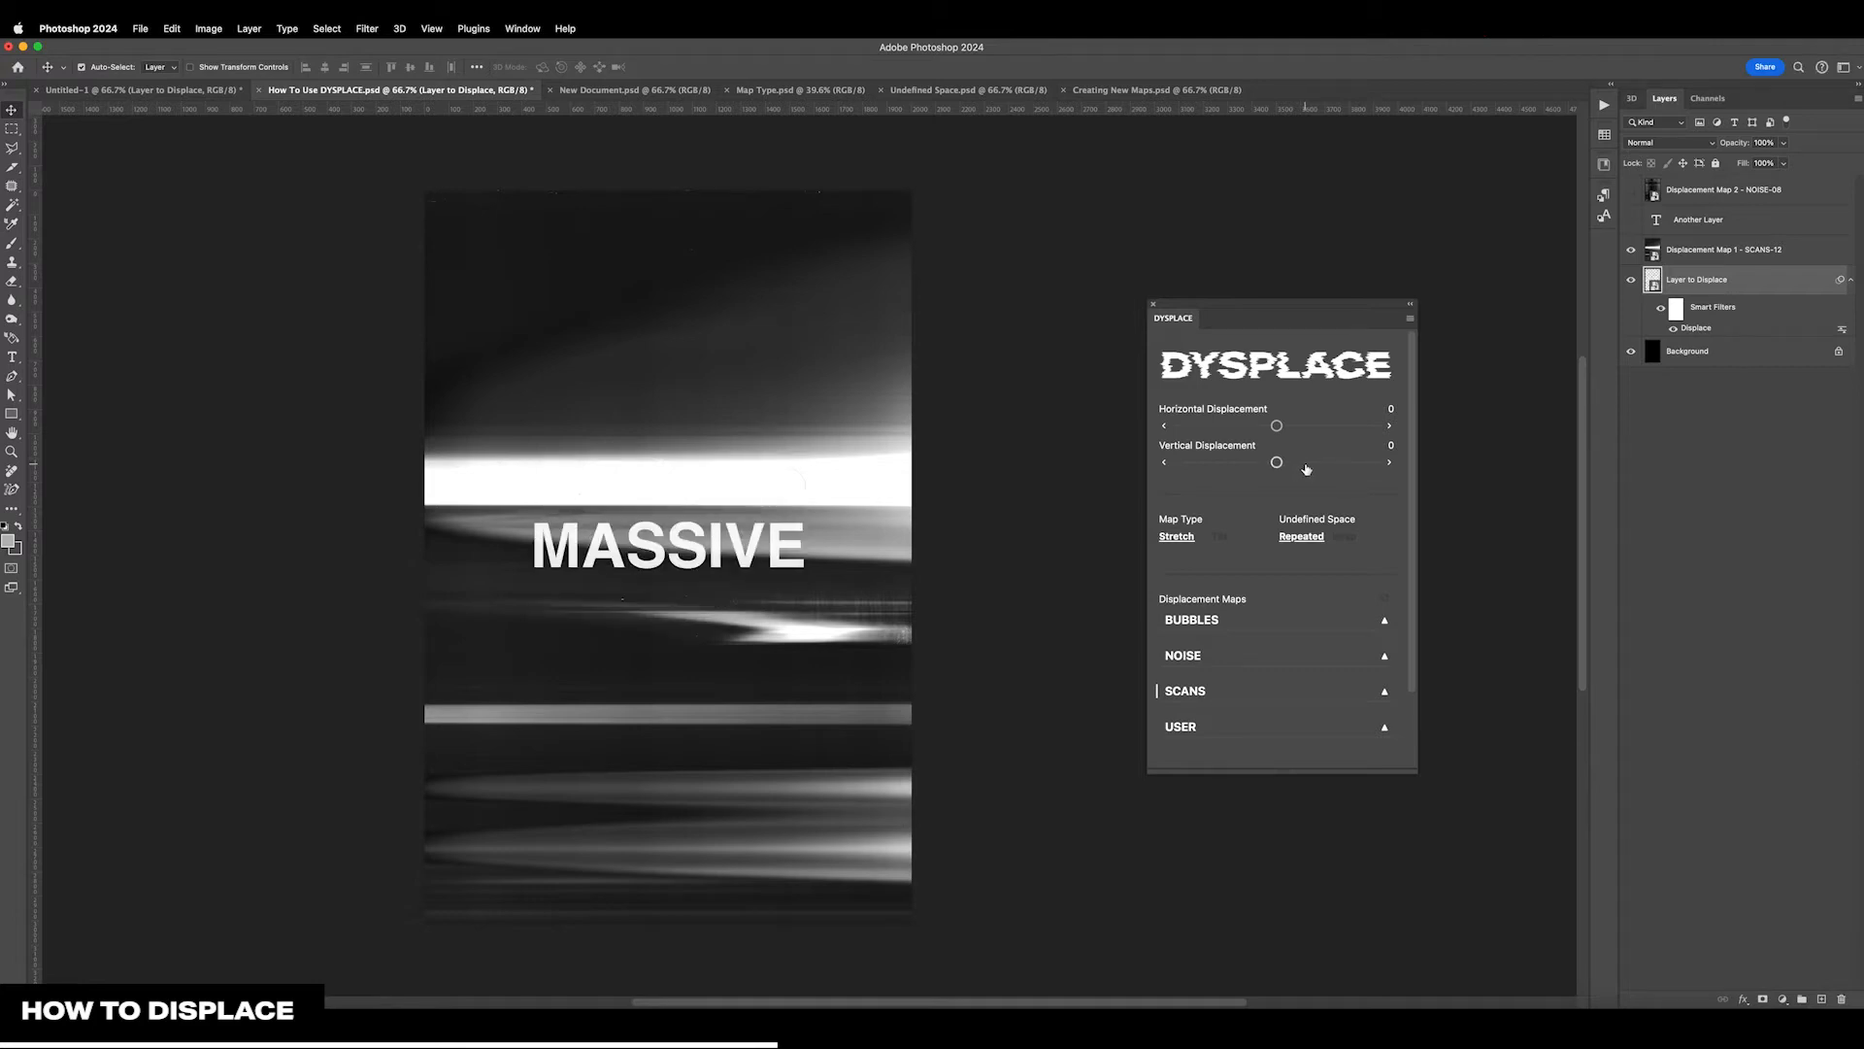
Nudge the text's horizontal displacement to 2 and its vertical displacement to -2 in single-unit increments
{"action": "left_click", "coordinate": [1391, 430]}
{"action": "left_click", "coordinate": [1390, 430]}
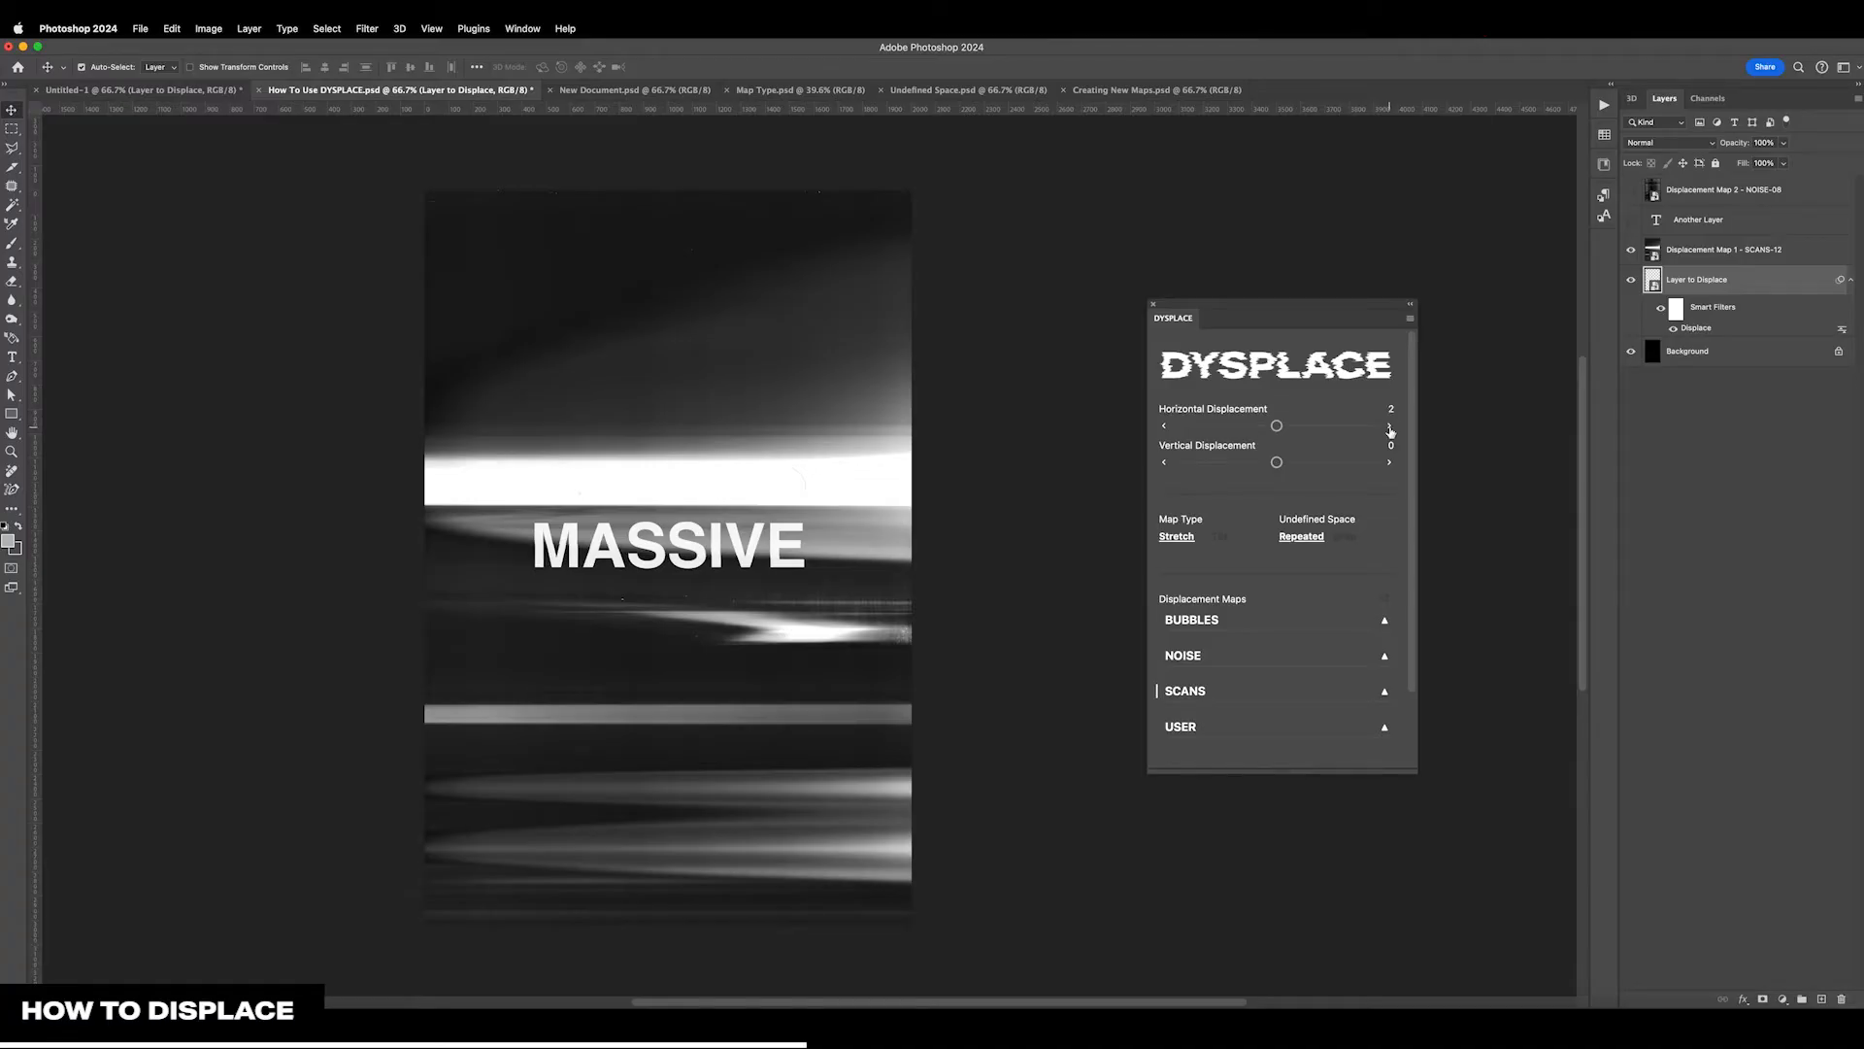
{"action": "left_click", "coordinate": [1164, 465]}
{"action": "key", "text": "super+equal"}
{"action": "key", "text": "super+equal"}
{"action": "scroll", "coordinate": [1099, 453], "scroll_direction": "left", "scroll_amount": 3}
{"action": "scroll", "coordinate": [1098, 452], "scroll_direction": "up", "scroll_amount": 2}
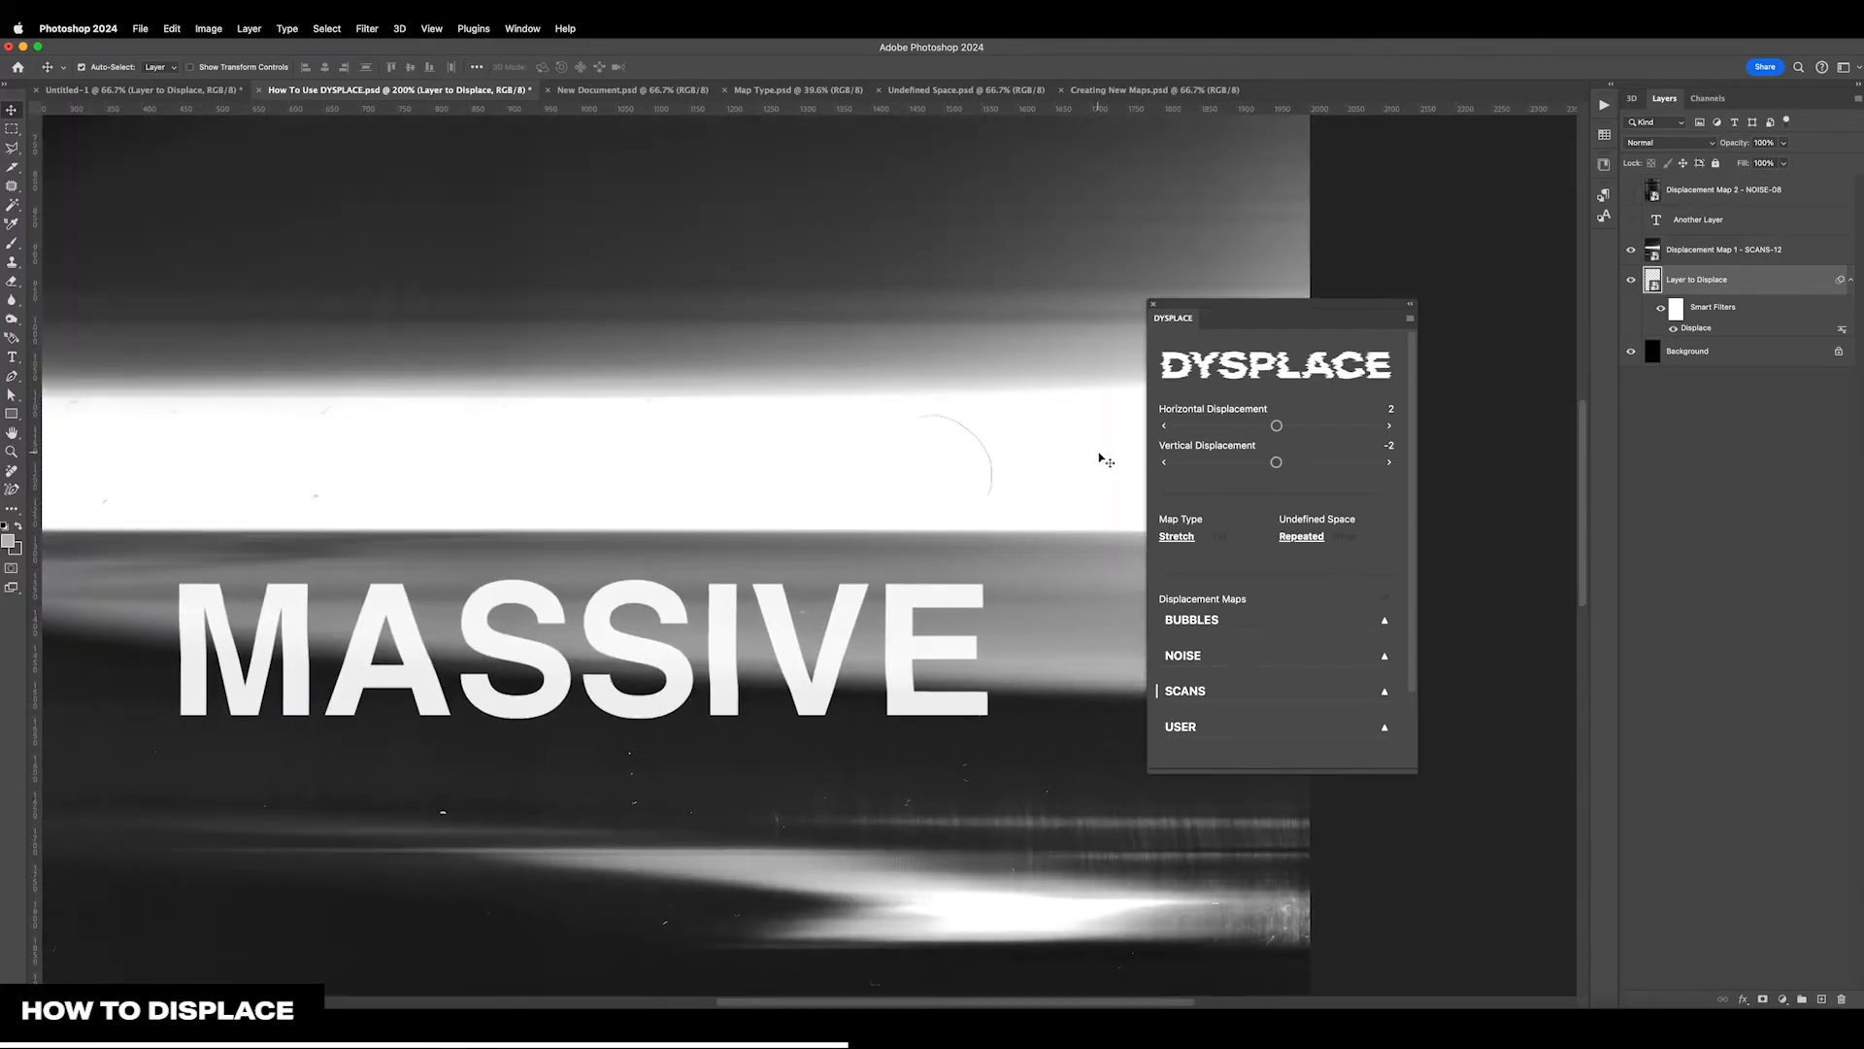
Lower the text's vertical displacement to -11 in small increments
{"action": "left_click", "coordinate": [1164, 464]}
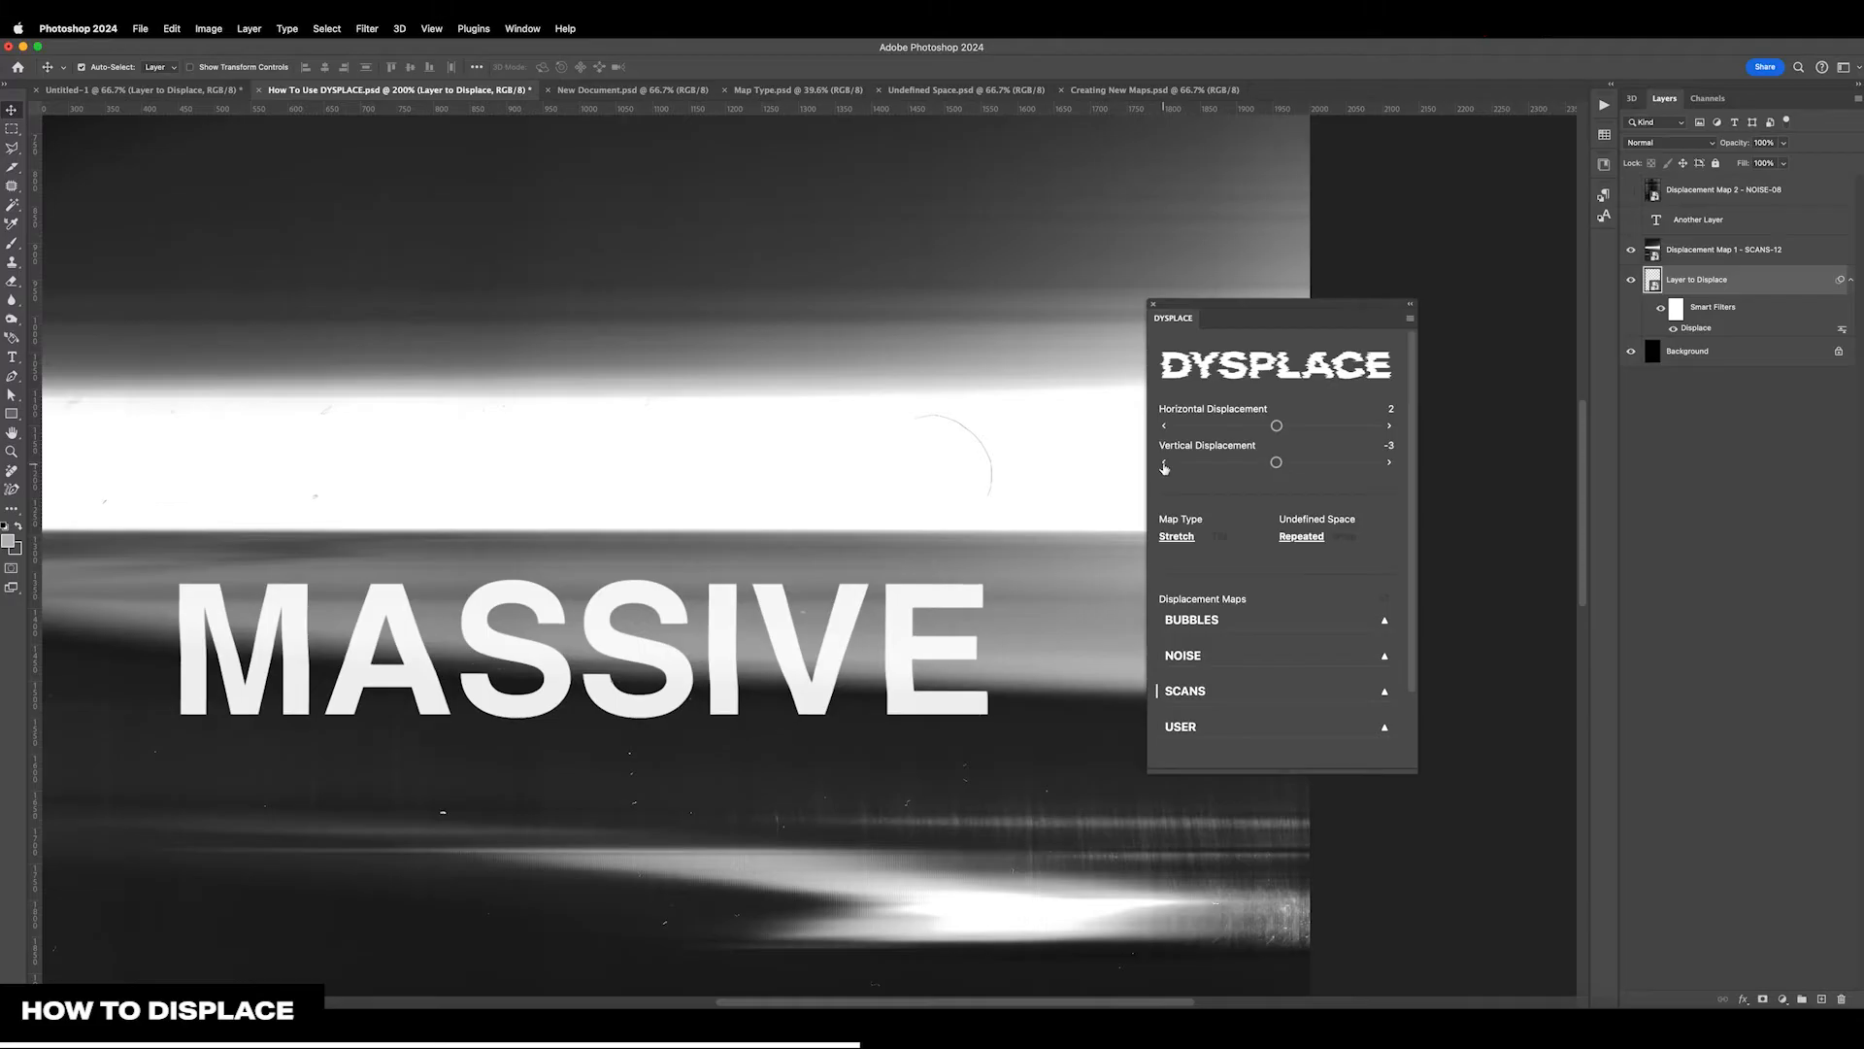
{"action": "left_click", "coordinate": [1164, 464]}
{"action": "left_click", "coordinate": [1164, 464]}
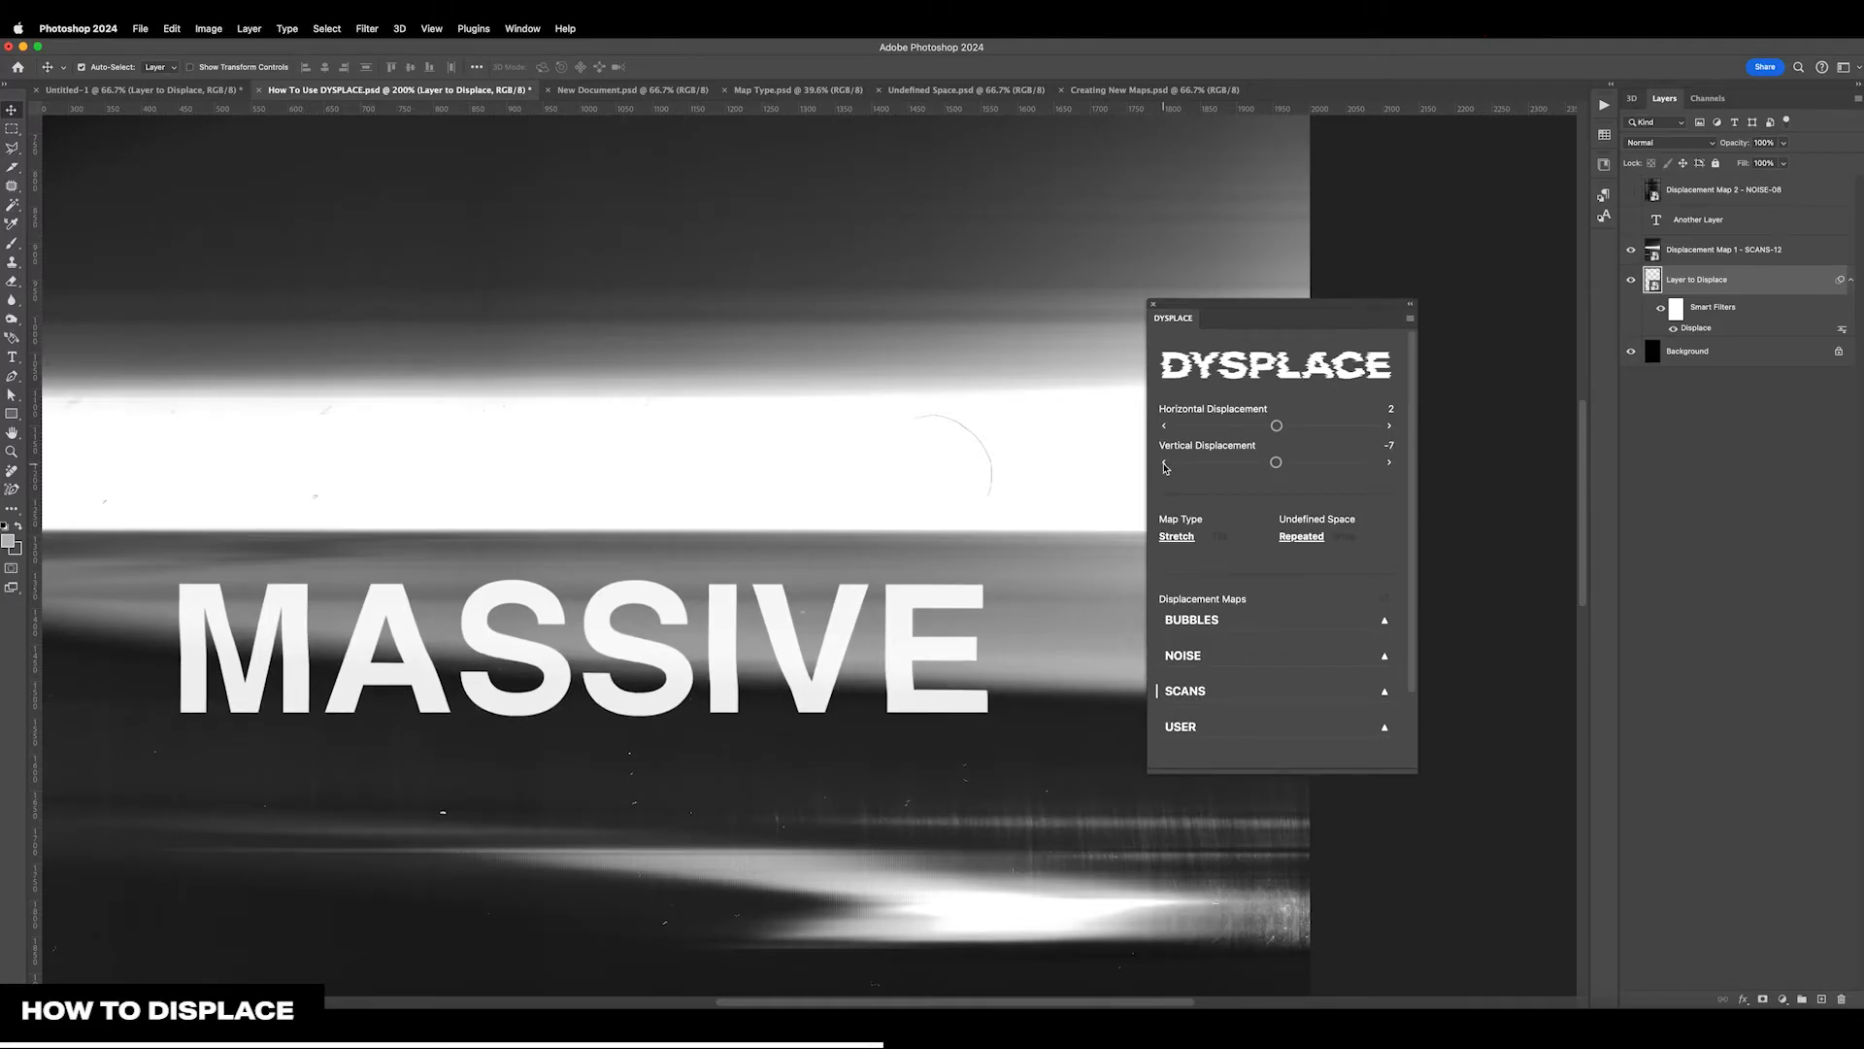
{"action": "left_click", "coordinate": [1164, 464]}
{"action": "left_click", "coordinate": [1164, 464]}
{"action": "left_click", "coordinate": [1164, 465]}
{"action": "left_click", "coordinate": [1165, 466]}
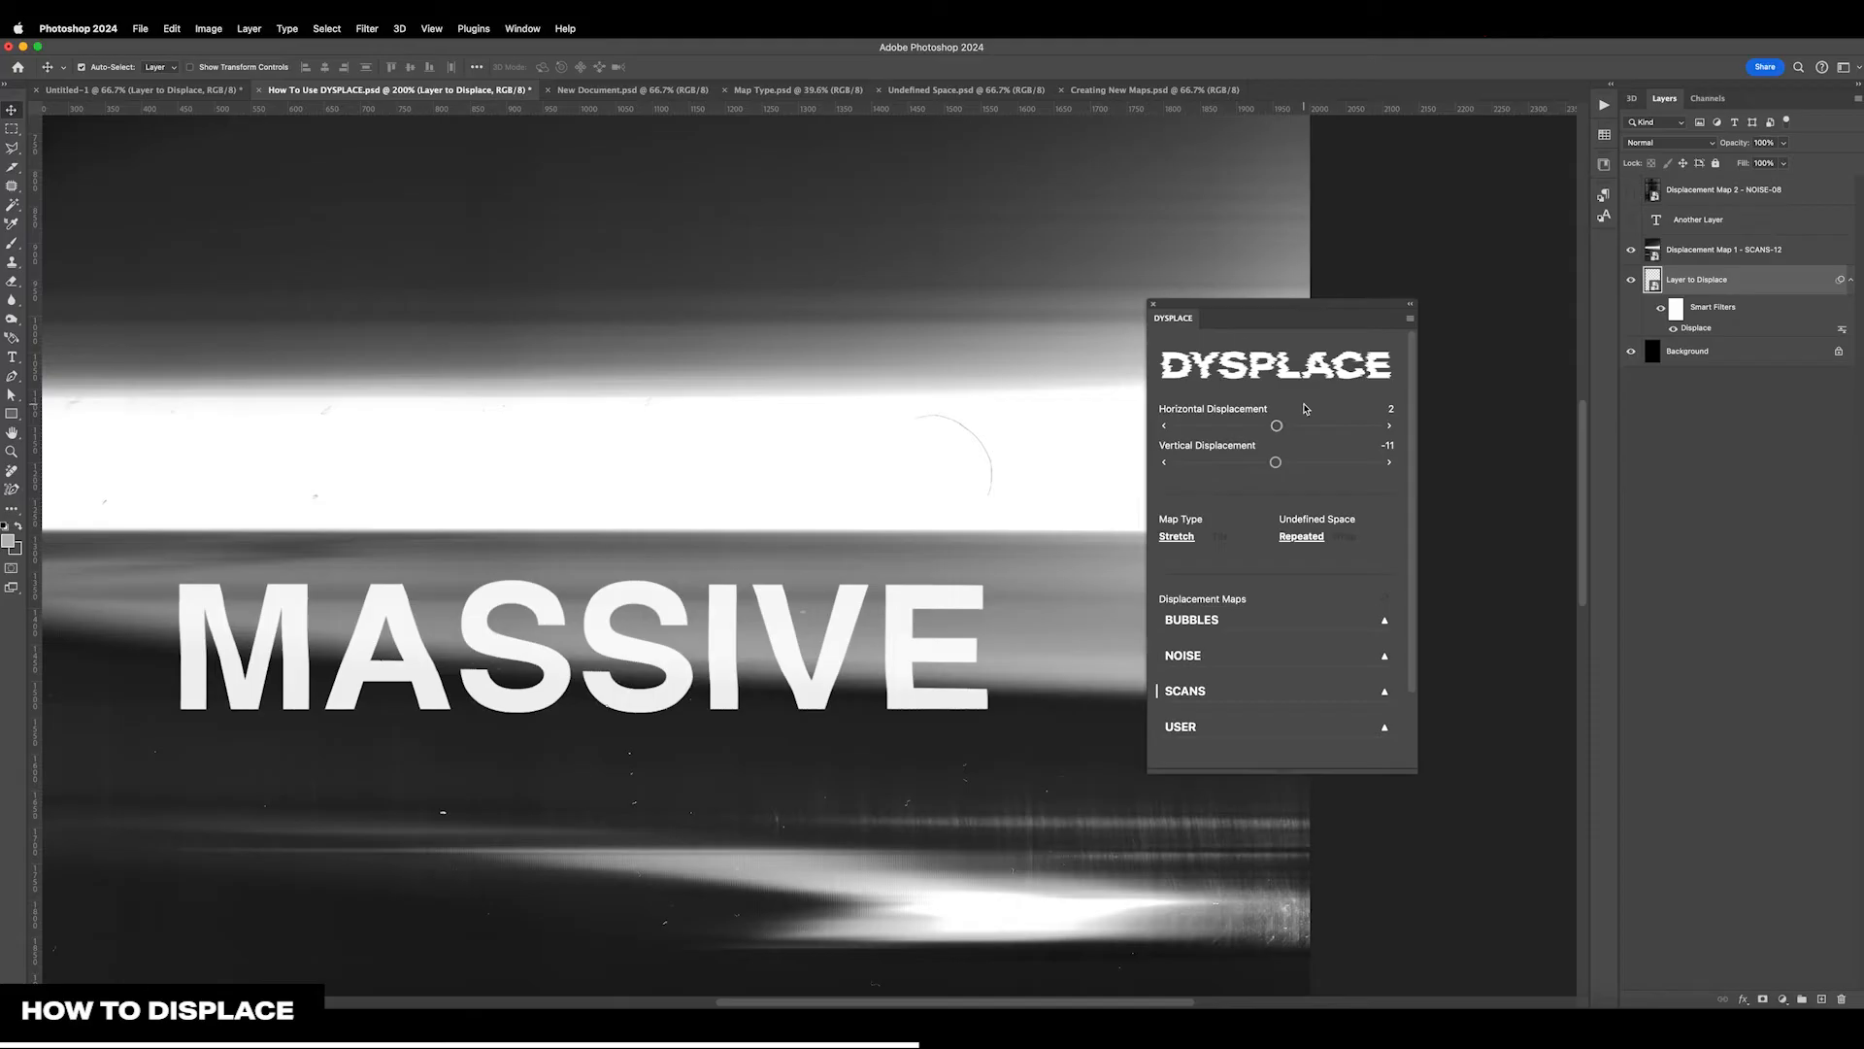
Try raising the horizontal displacement past 32 in increments of 10, and bring it back to 2
{"action": "left_click", "coordinate": [1389, 430], "text": "shift"}
{"action": "left_click", "coordinate": [1390, 430], "text": "shift"}
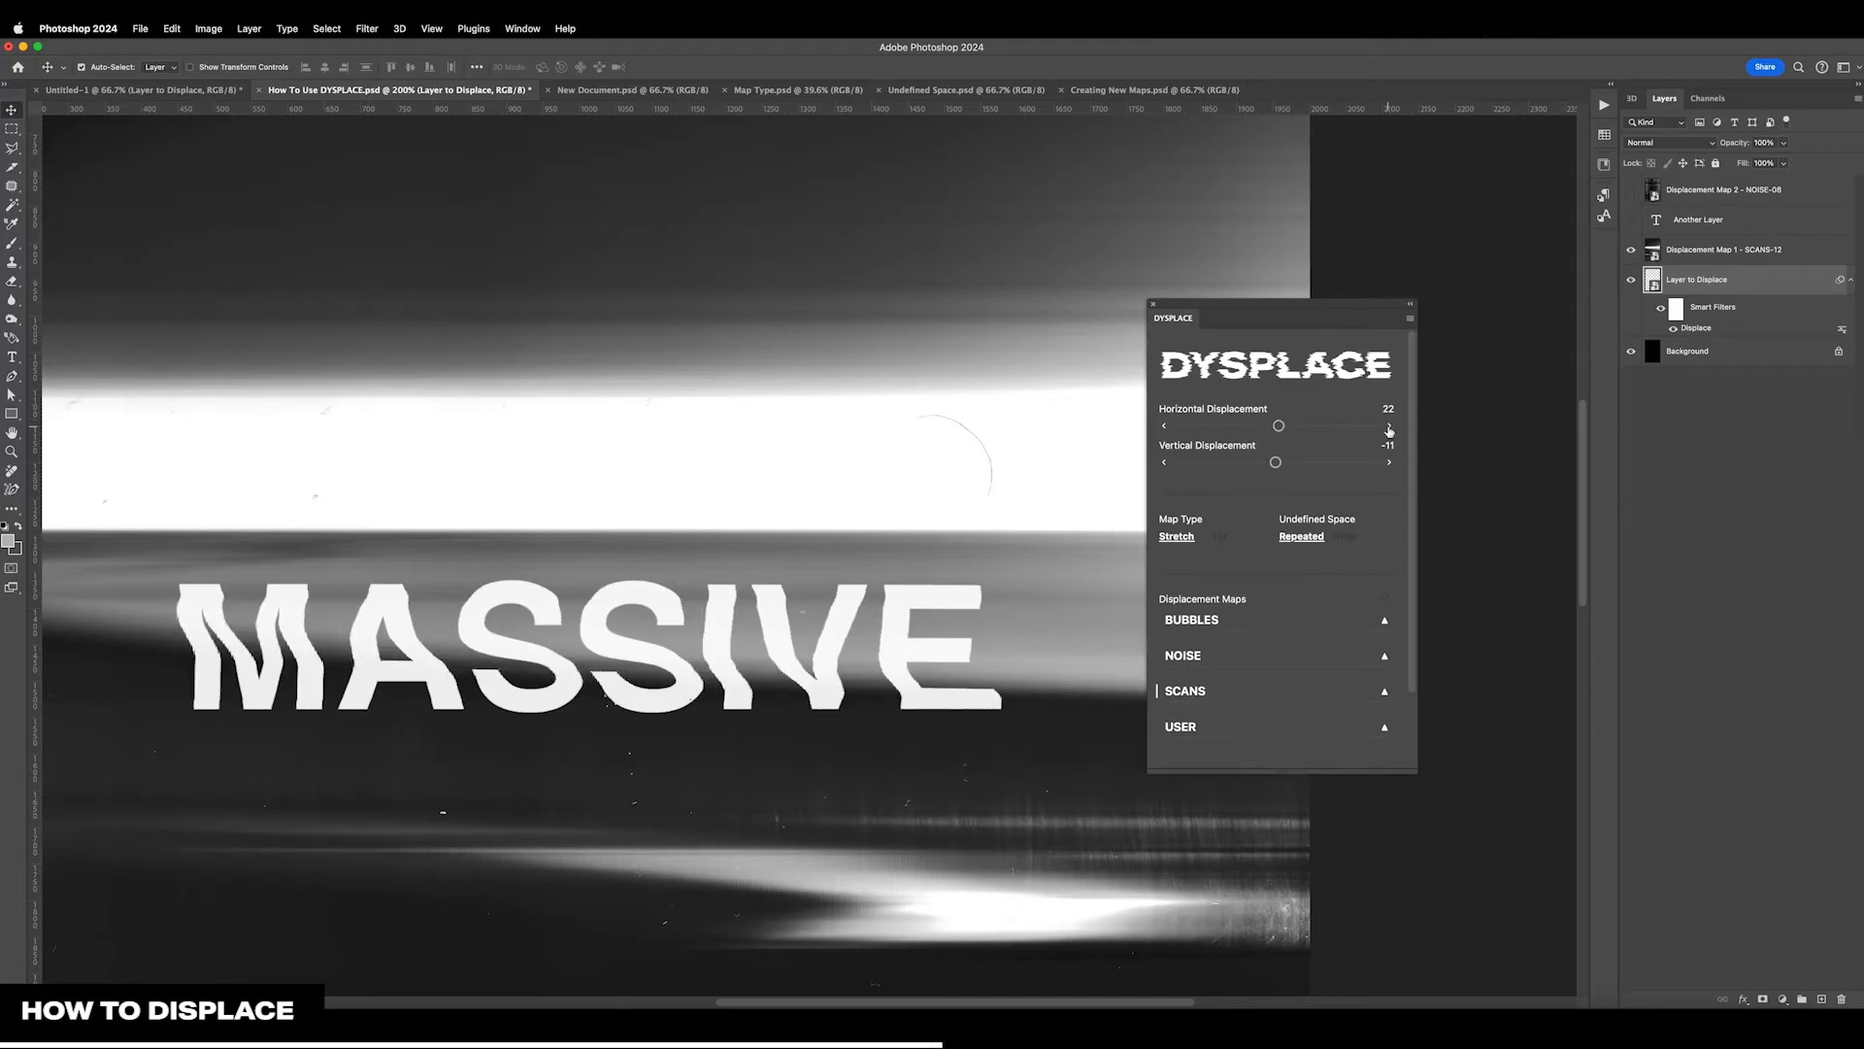
{"action": "left_click", "coordinate": [1390, 430], "text": "shift"}
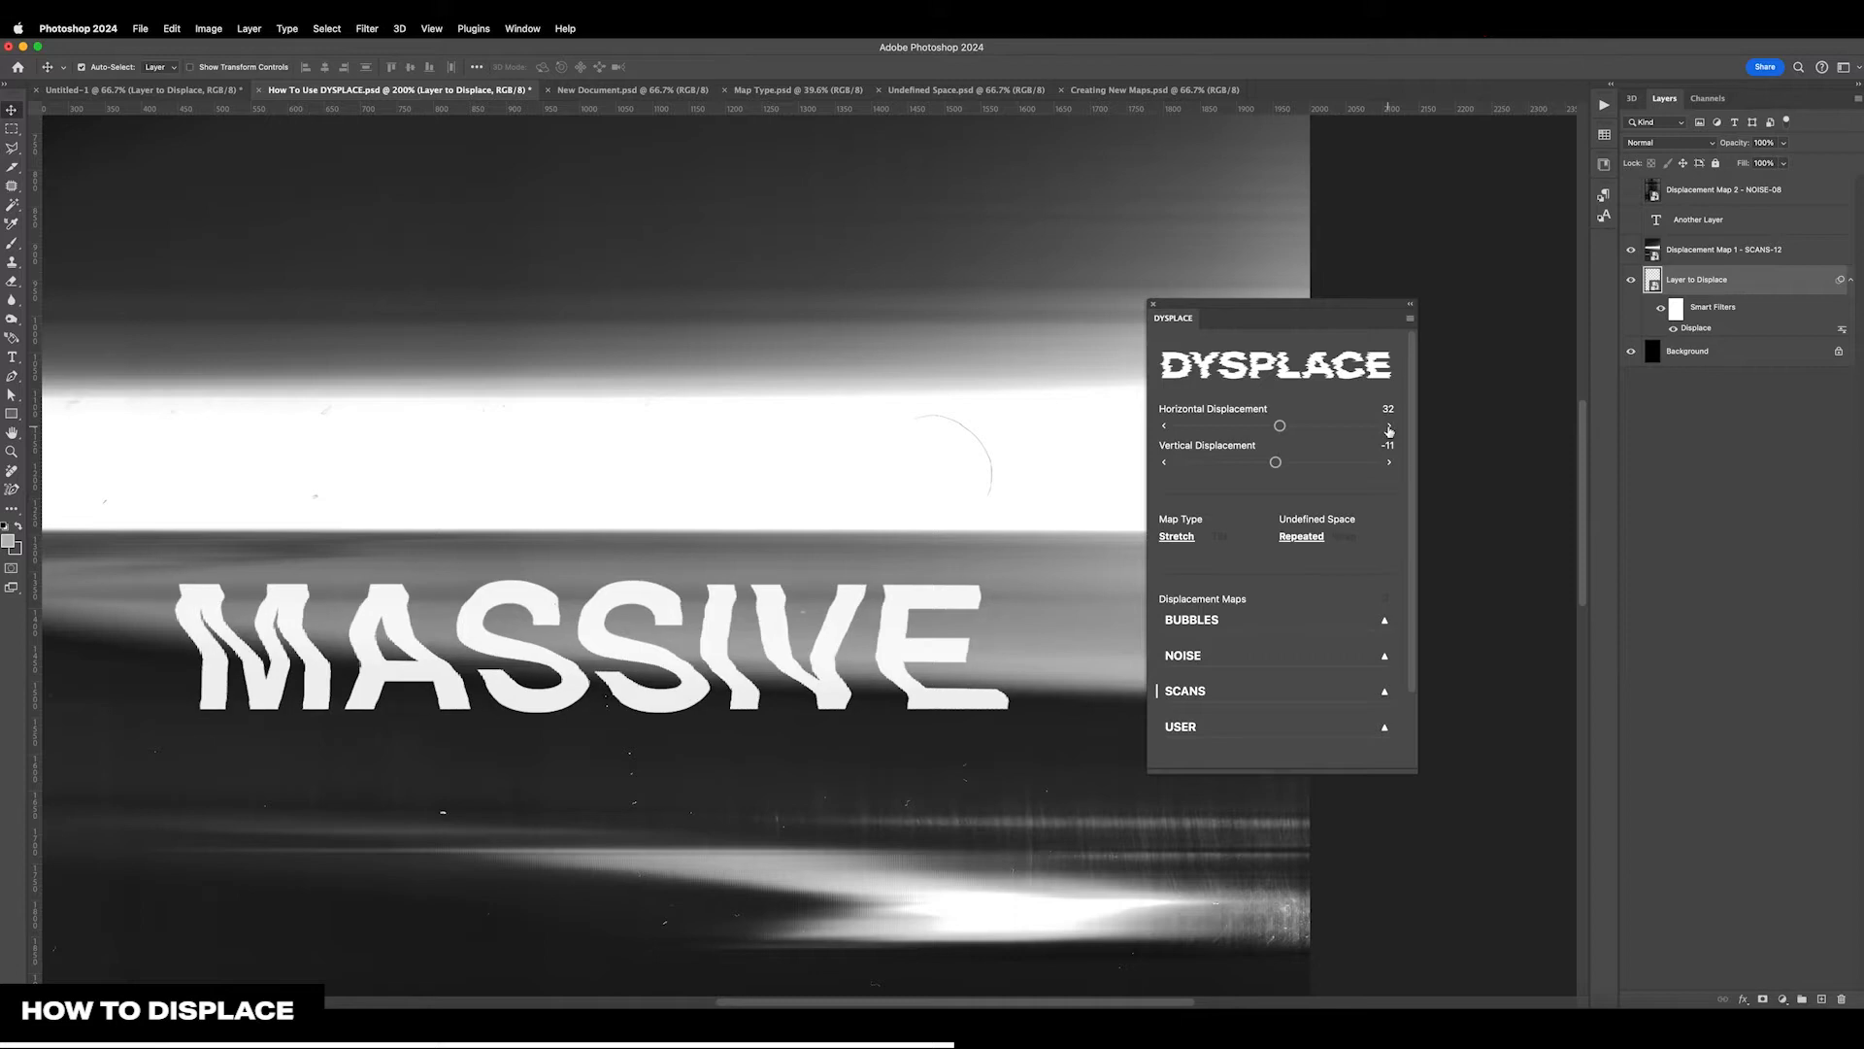
{"action": "left_click", "coordinate": [1389, 428], "text": "shift"}
{"action": "left_click_drag", "start_coordinate": [1282, 431], "coordinate": [1278, 432]}
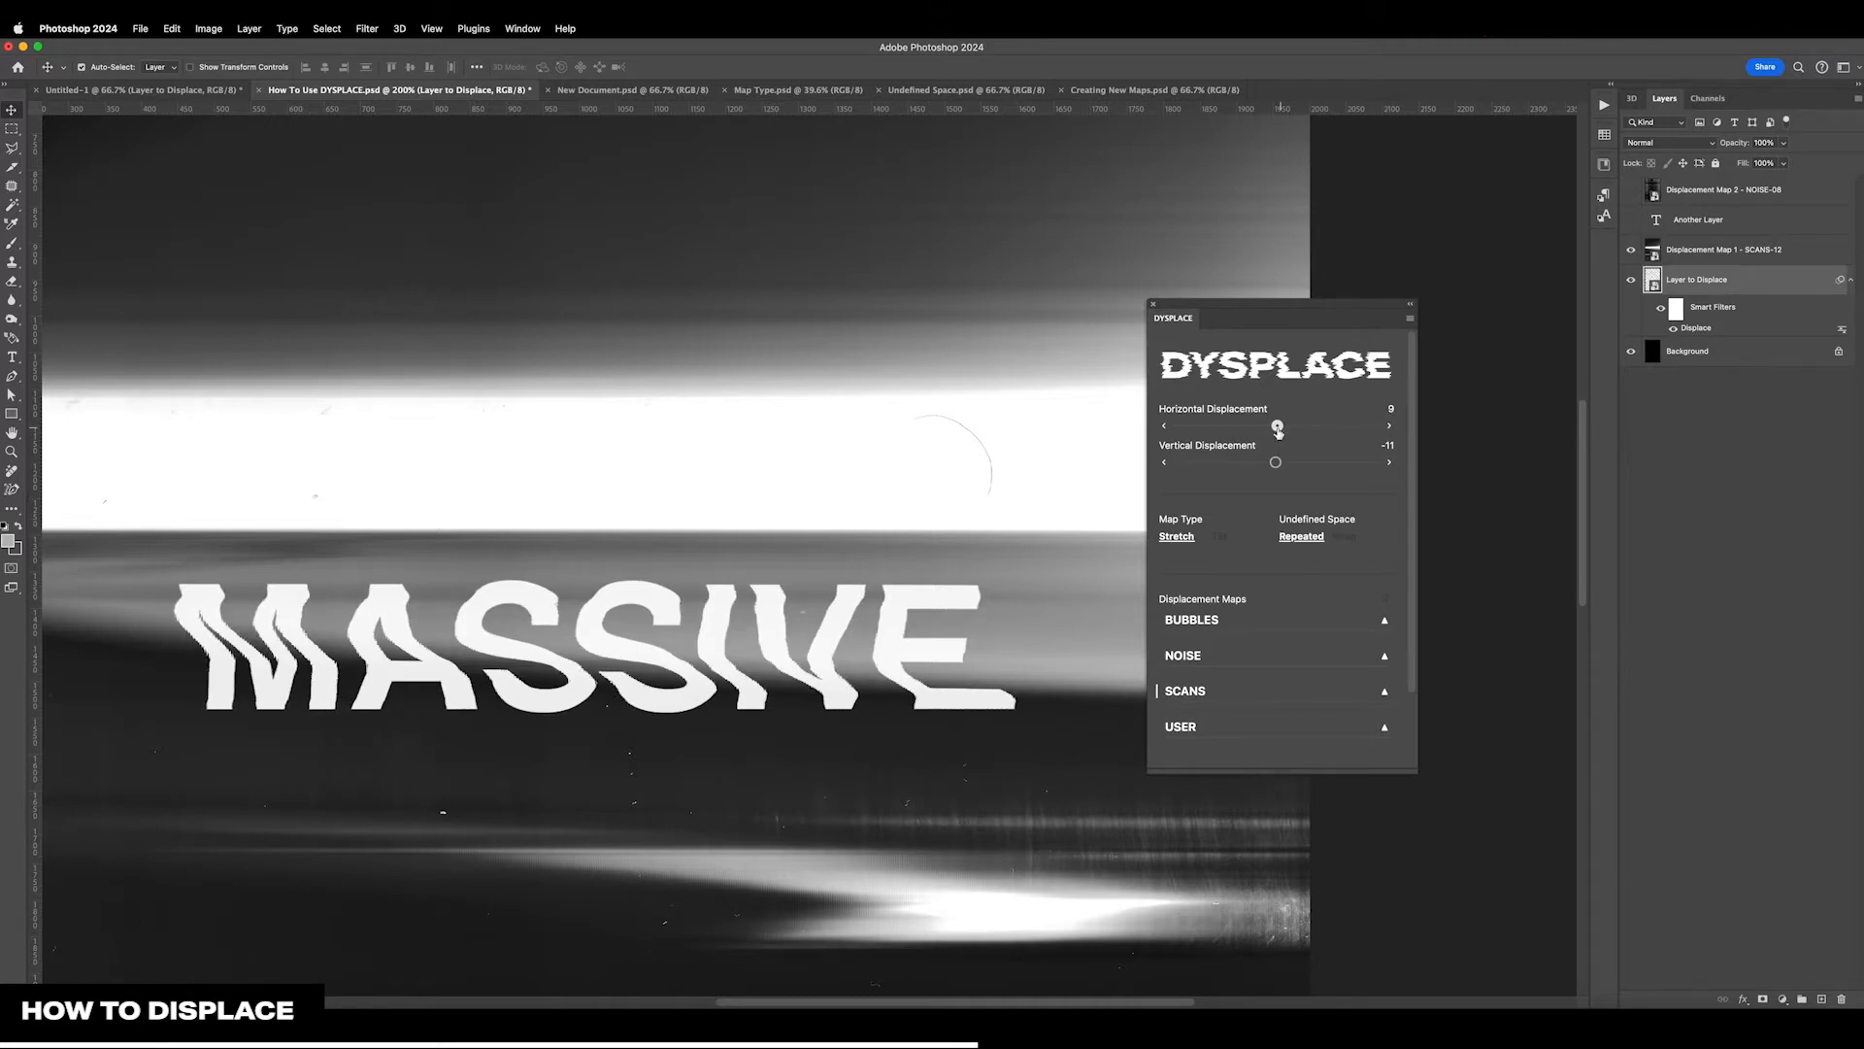
{"action": "left_click_drag", "start_coordinate": [1278, 430], "coordinate": [1277, 430]}
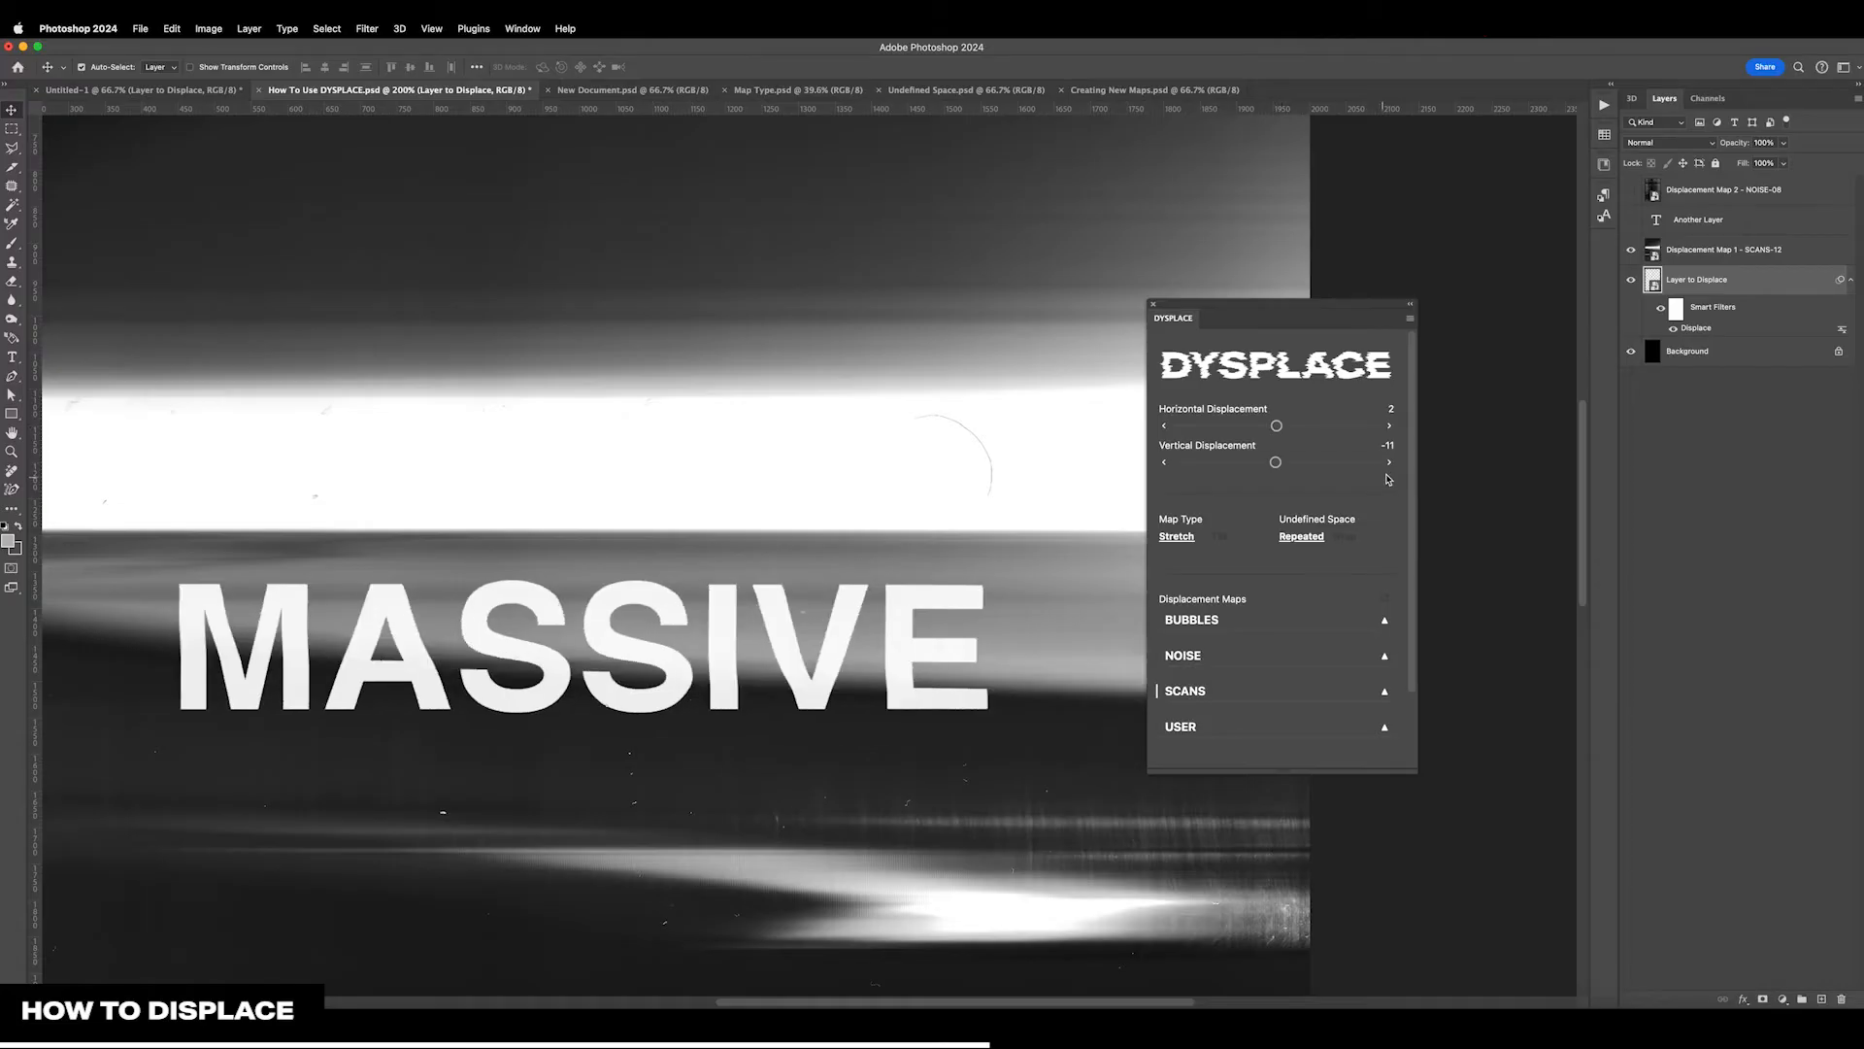
Lower the vertical displacement to -45, using increments of 10 followed by single-unit ones
{"action": "left_click", "coordinate": [1166, 464]}
{"action": "left_click", "coordinate": [1167, 463]}
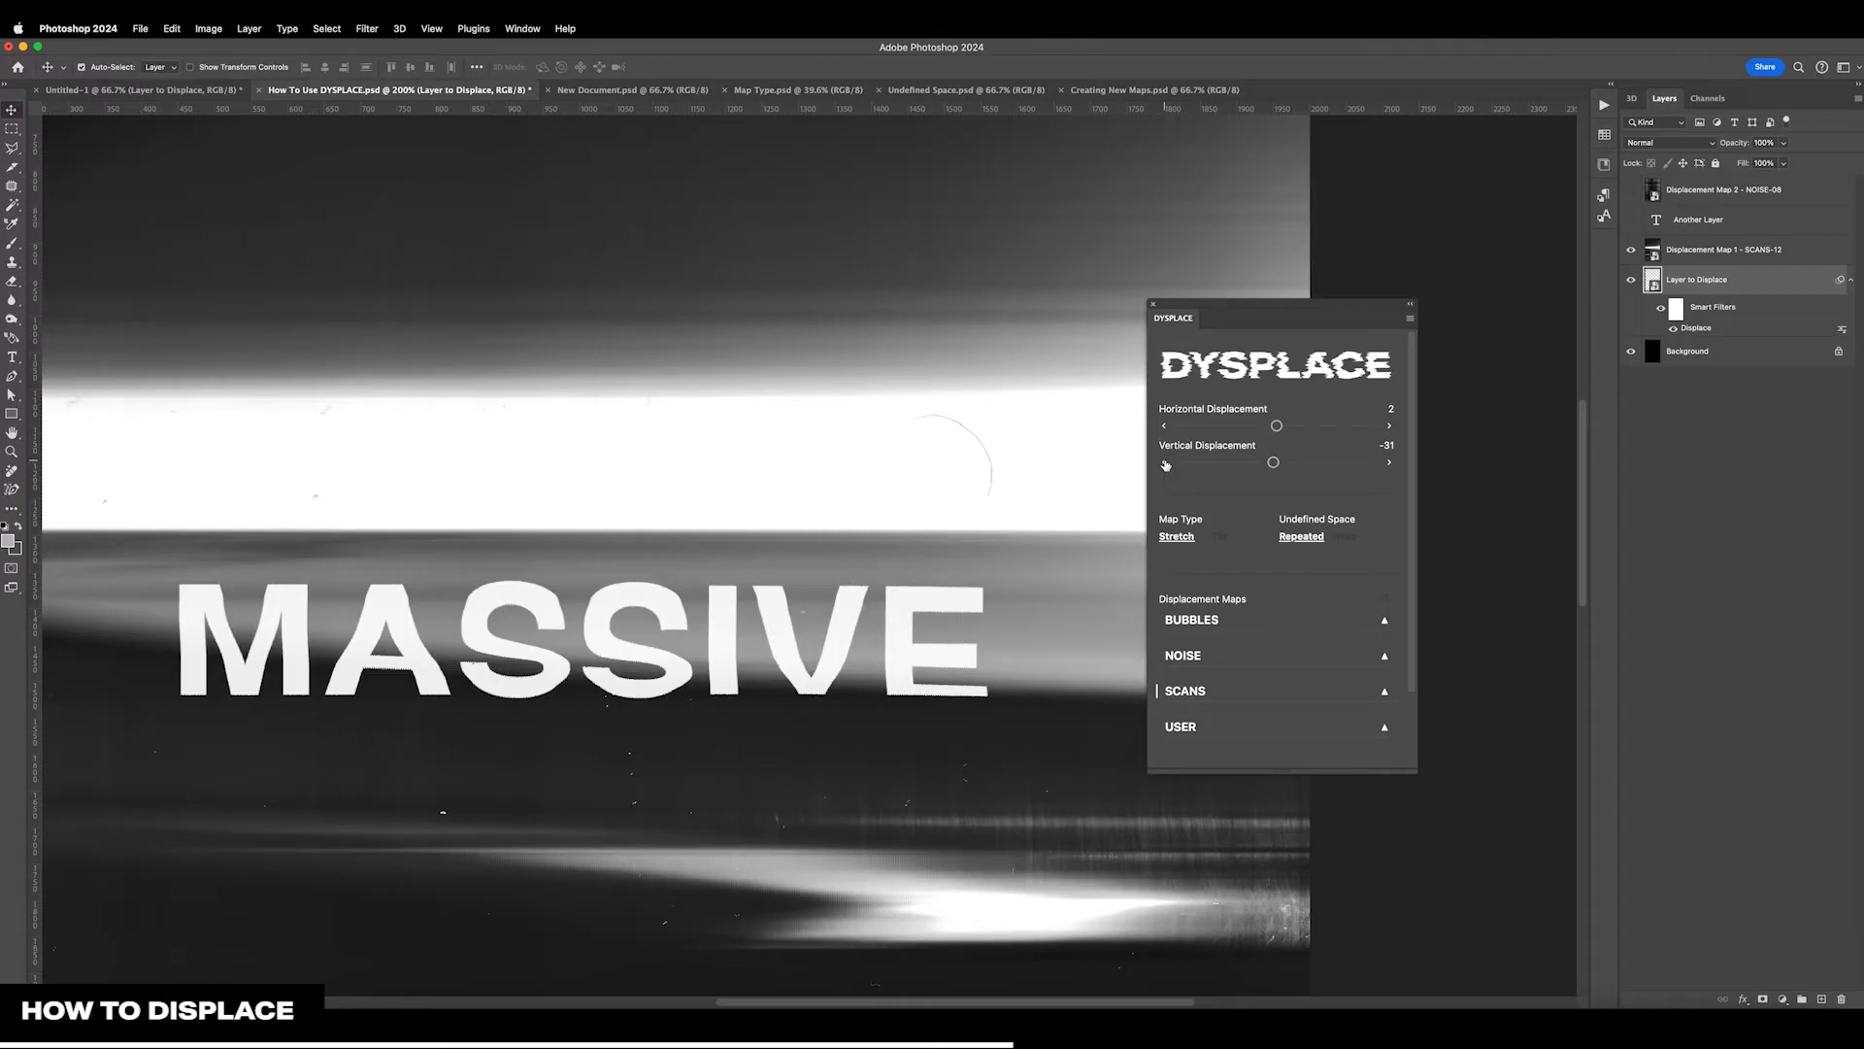
{"action": "left_click", "coordinate": [1166, 465]}
{"action": "left_click", "coordinate": [1164, 465]}
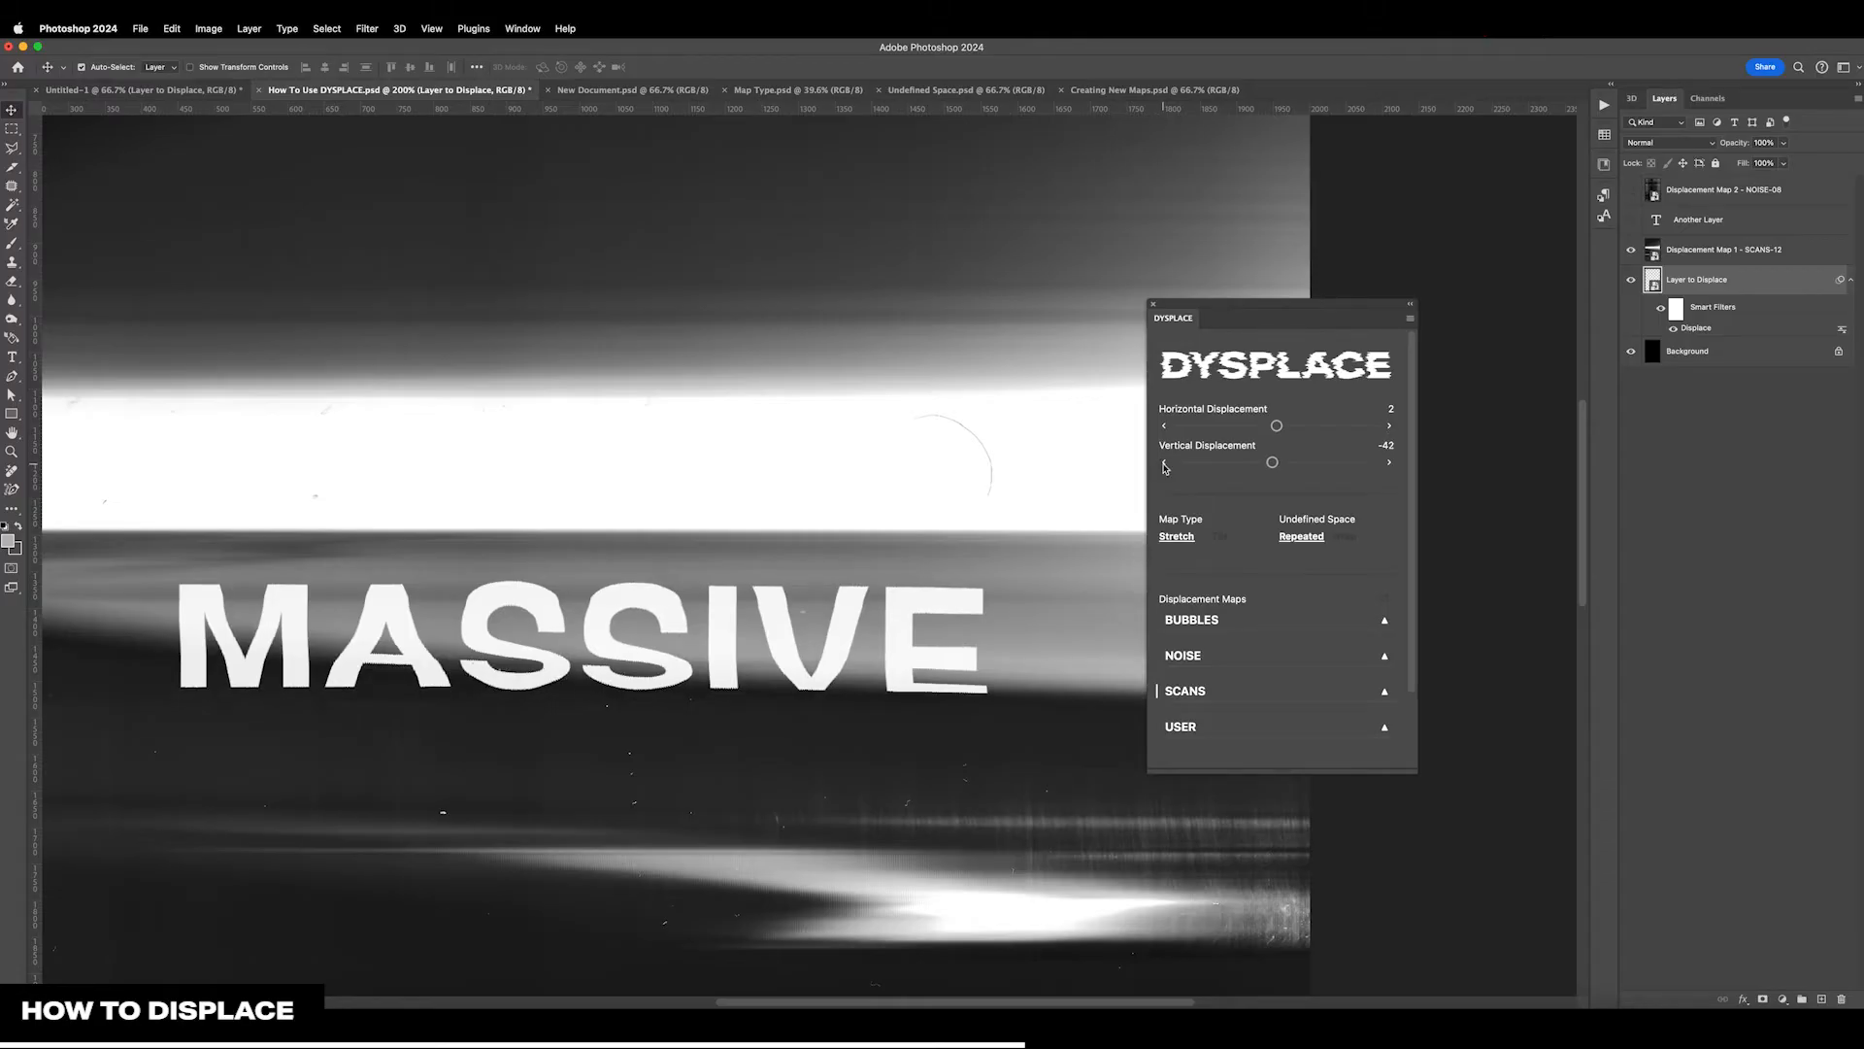
{"action": "left_click", "coordinate": [1164, 465]}
{"action": "left_click", "coordinate": [1164, 465]}
{"action": "left_click", "coordinate": [1164, 465]}
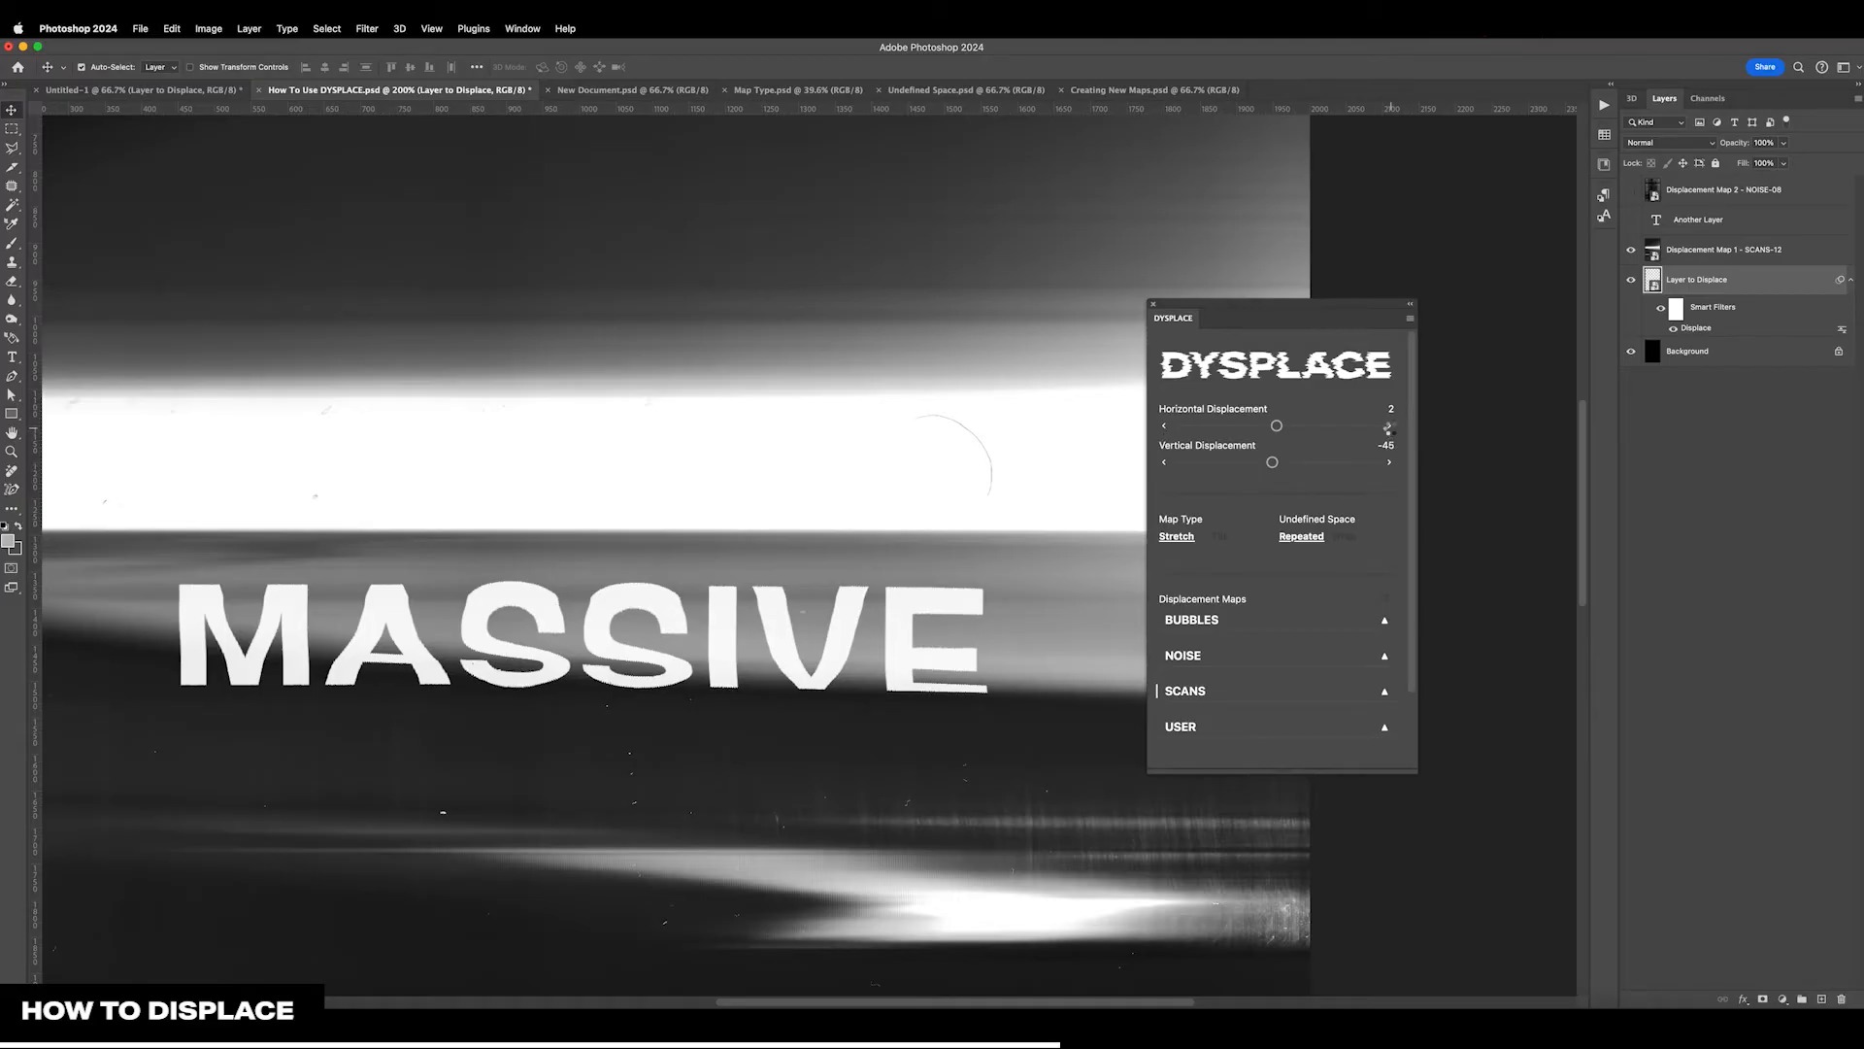
Raise the text's horizontal displacement to 42
{"action": "left_click", "coordinate": [1389, 427]}
{"action": "left_click", "coordinate": [1389, 428]}
{"action": "left_click", "coordinate": [1391, 429]}
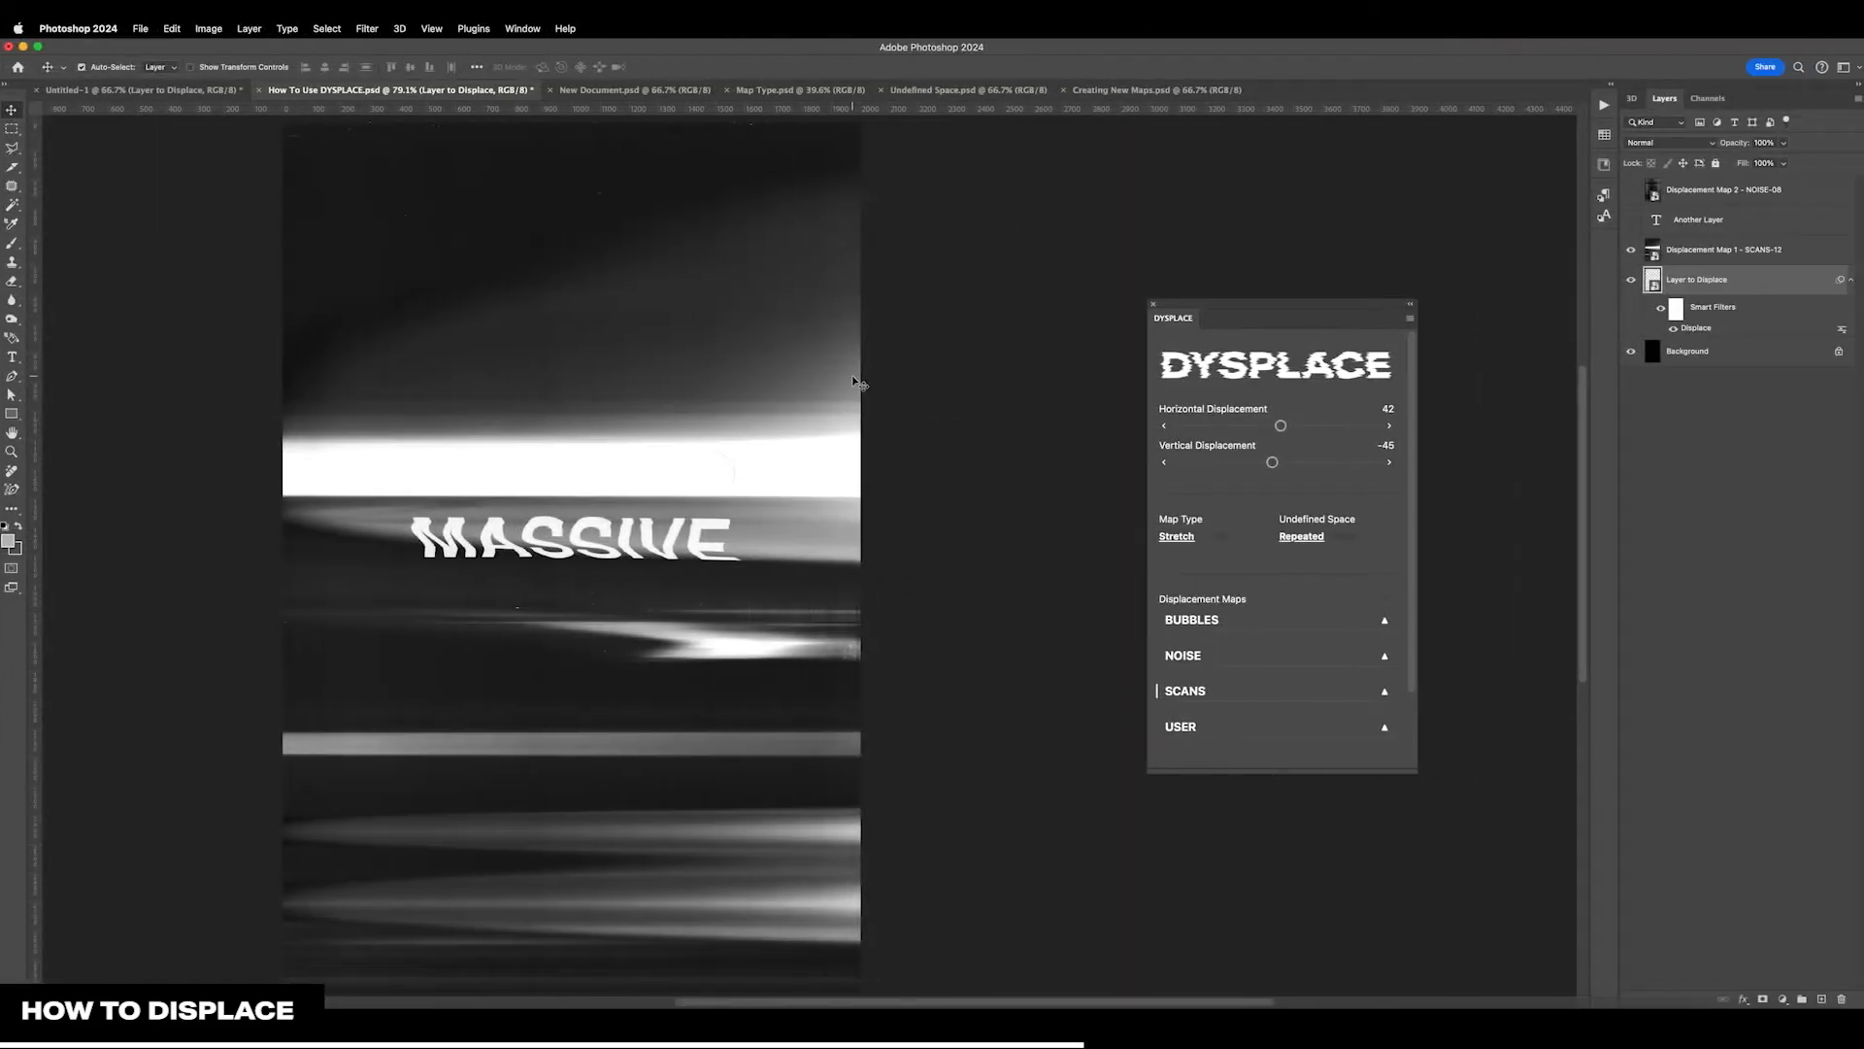
Hide the SCANS-12 map layer, and show and select the text layer named Another Layer
{"action": "left_click", "coordinate": [1631, 222]}
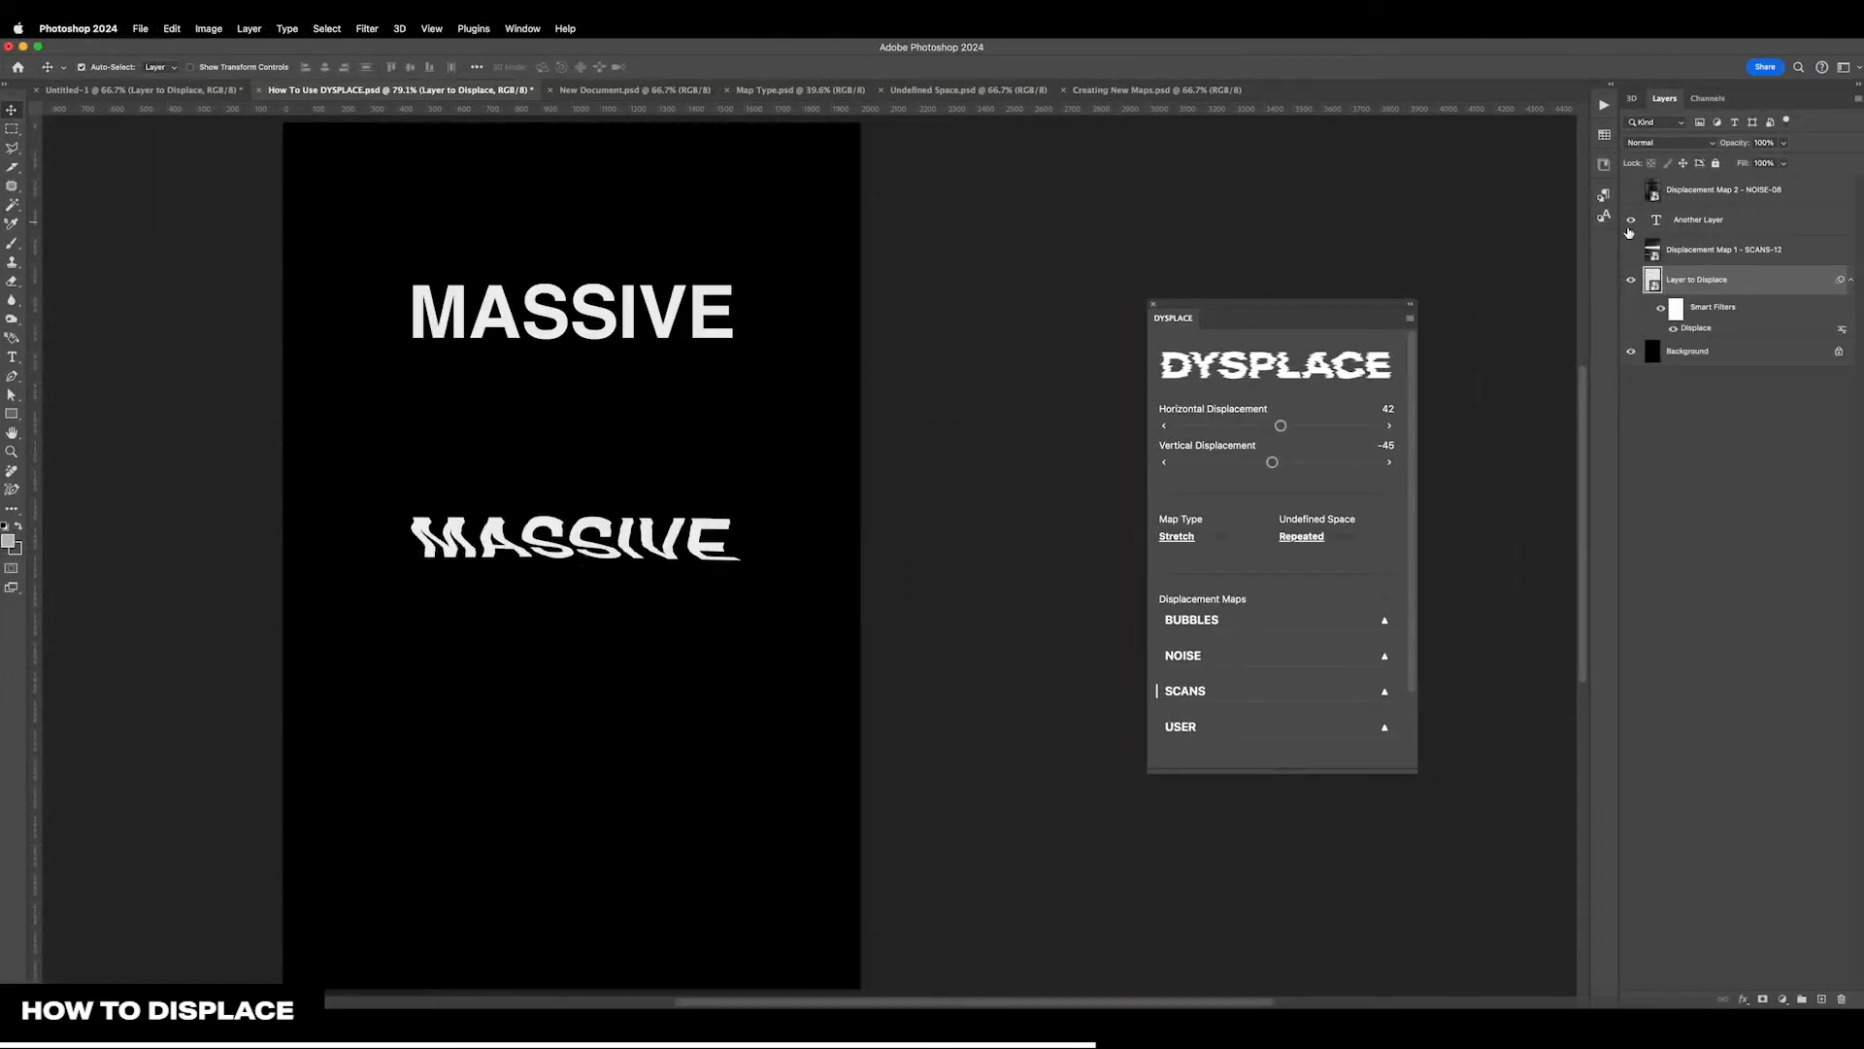
{"action": "left_click", "coordinate": [1695, 222]}
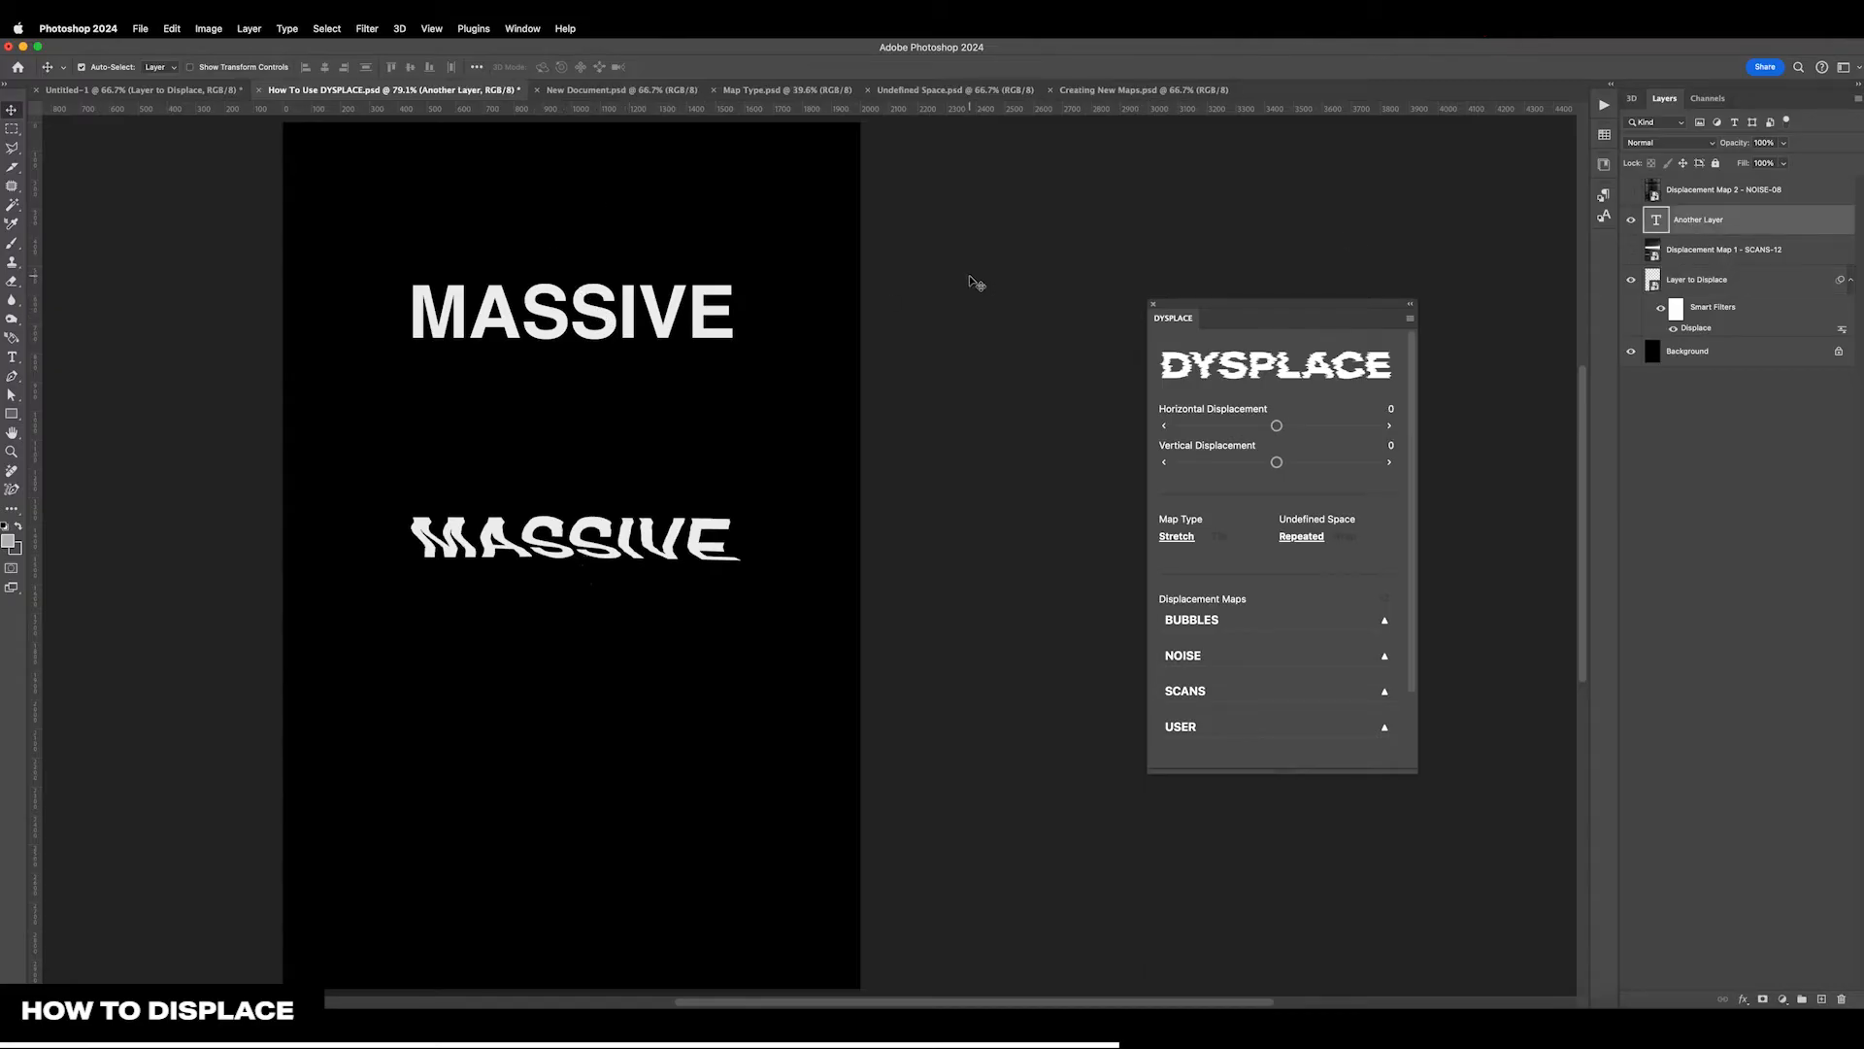
{"action": "scroll", "coordinate": [976, 283], "scroll_direction": "left", "scroll_amount": 1}
{"action": "scroll", "coordinate": [976, 284], "scroll_direction": "left", "scroll_amount": 3}
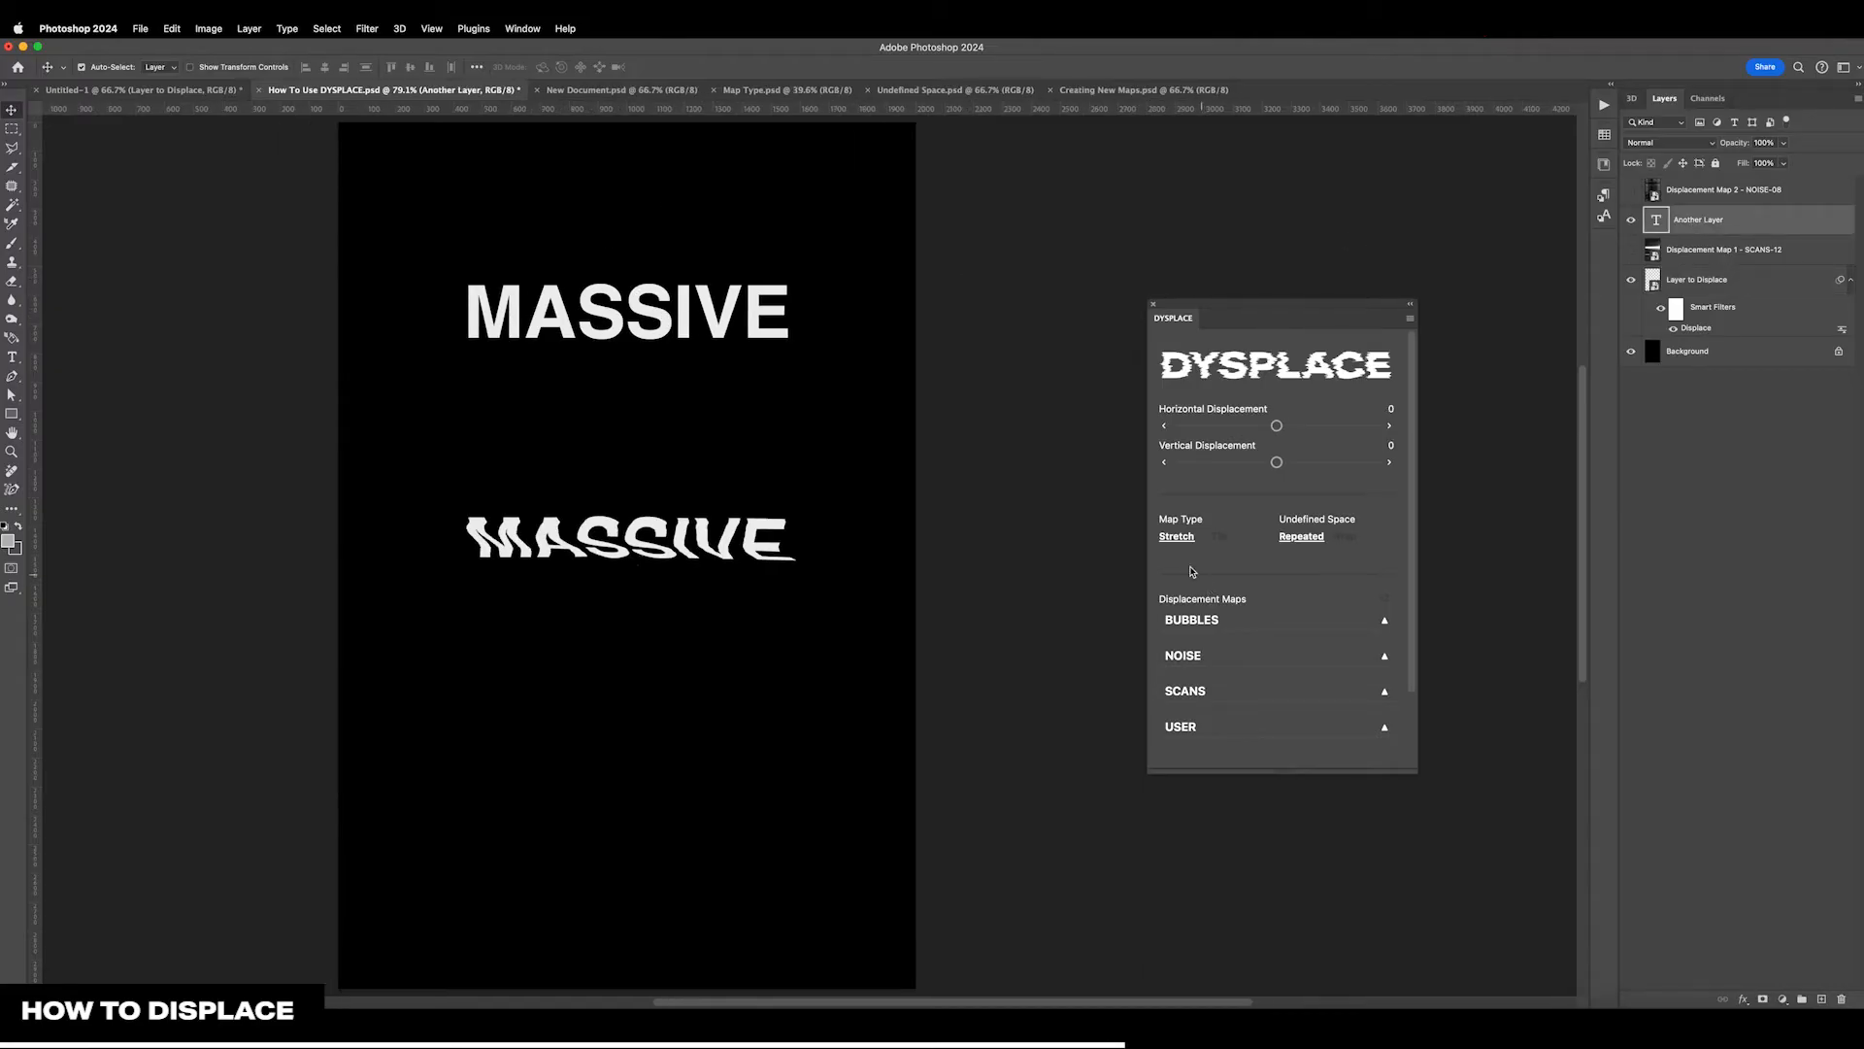
Apply the NOISE-08 displacement map to Another Layer and collapse the NOISE category
{"action": "left_click", "coordinate": [1224, 664]}
{"action": "scroll", "coordinate": [1280, 676], "scroll_direction": "down", "scroll_amount": 5}
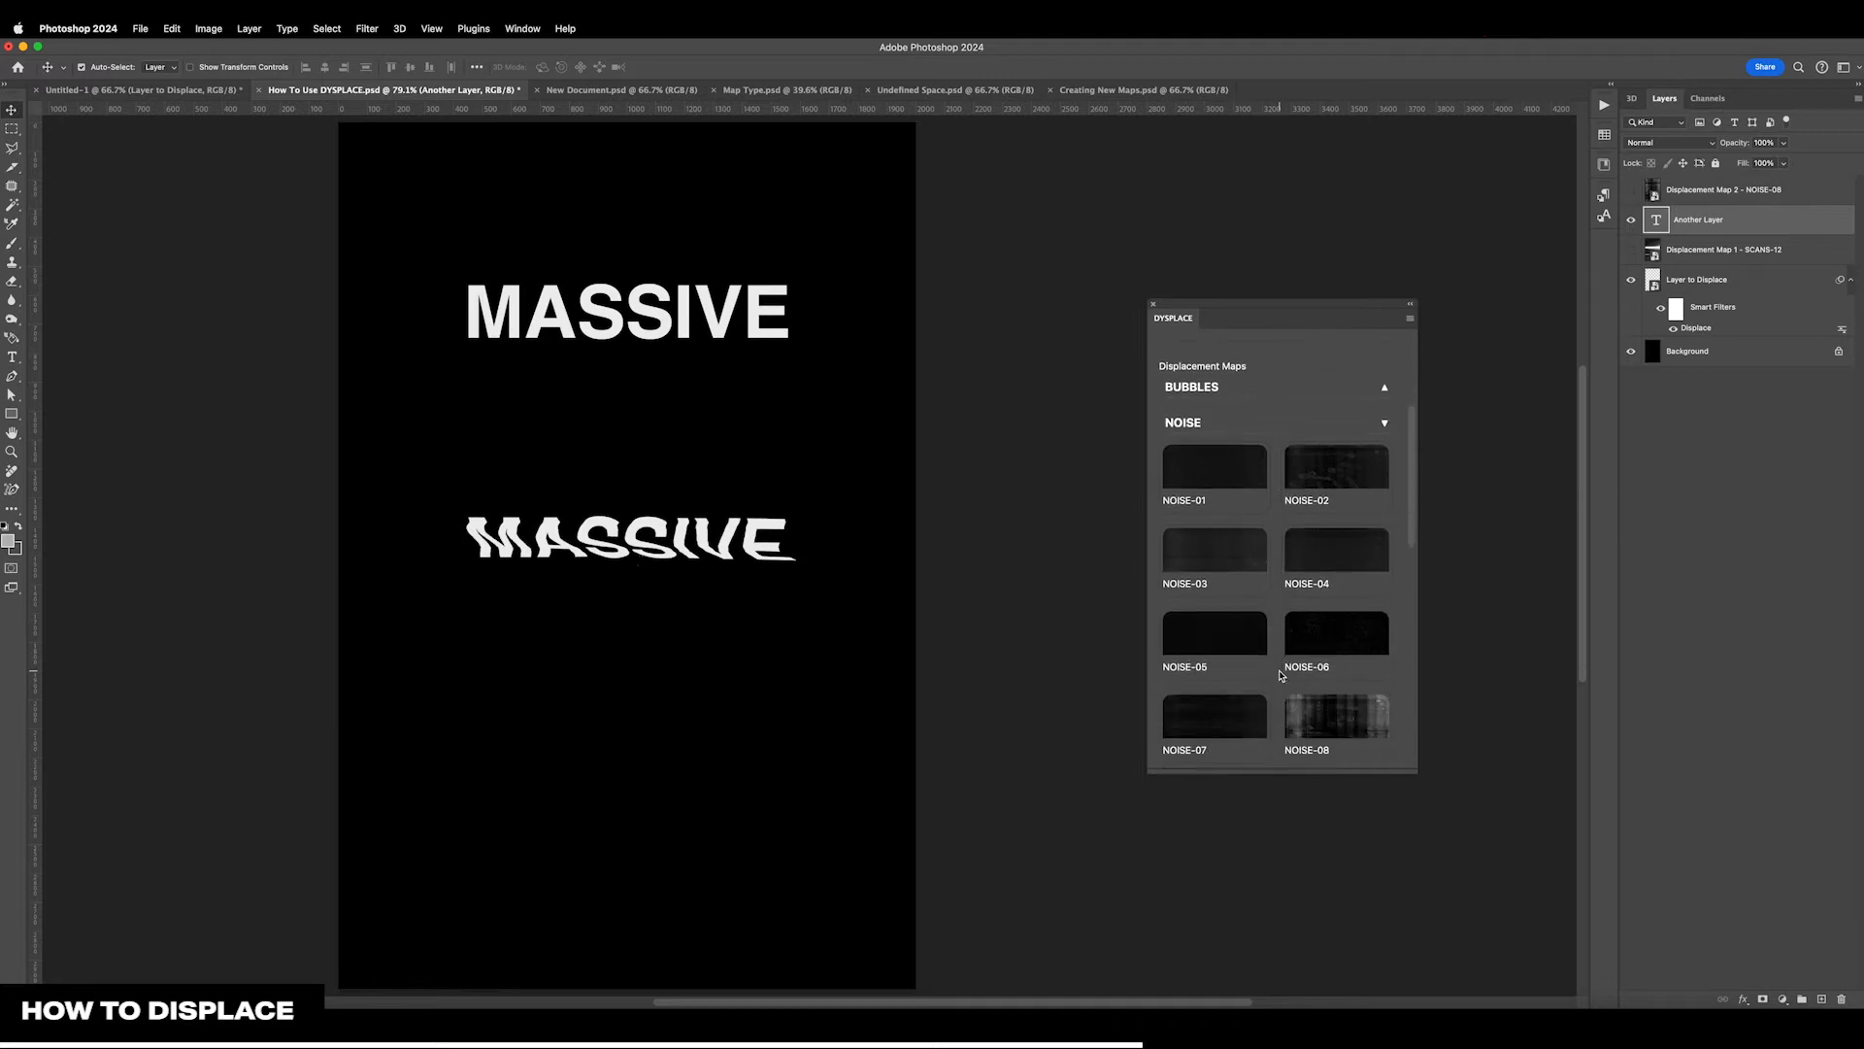
{"action": "scroll", "coordinate": [1301, 668], "scroll_direction": "down", "scroll_amount": 2}
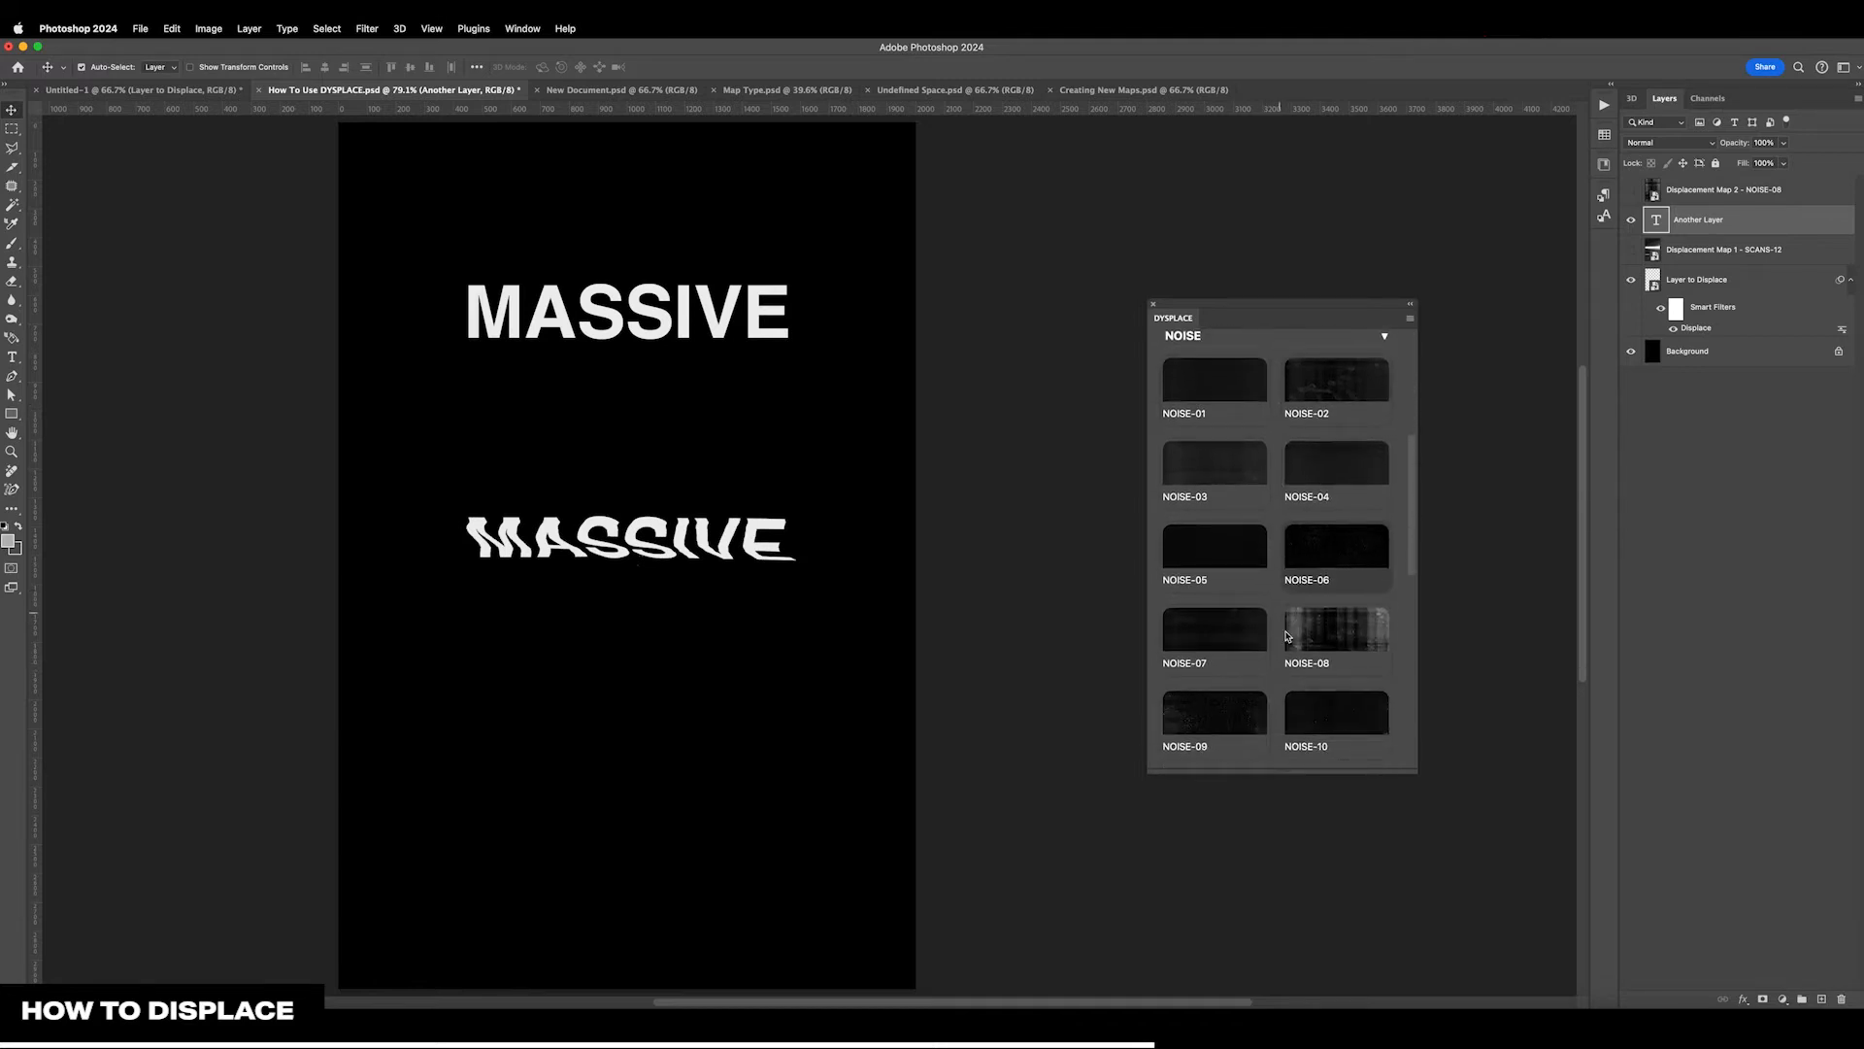
{"action": "left_click", "coordinate": [1314, 658]}
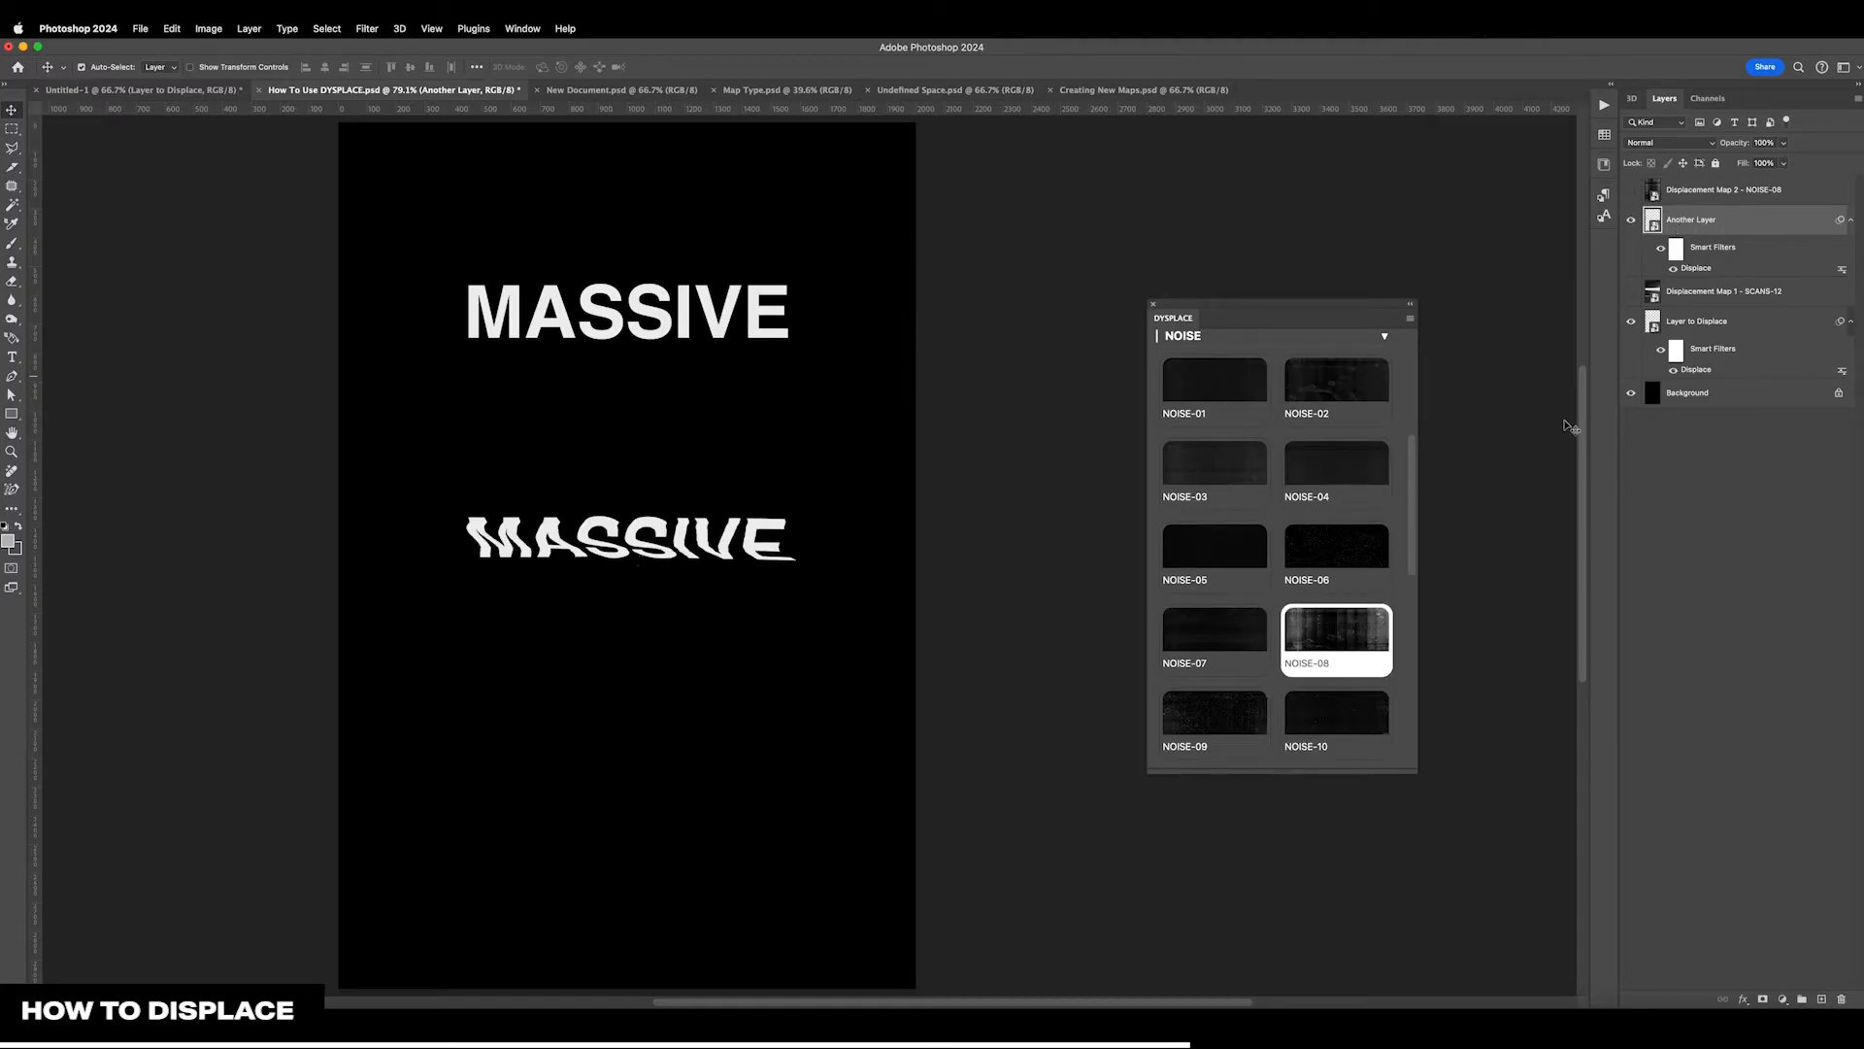
{"action": "scroll", "coordinate": [1234, 582], "scroll_direction": "up", "scroll_amount": 5}
{"action": "left_click", "coordinate": [1233, 618]}
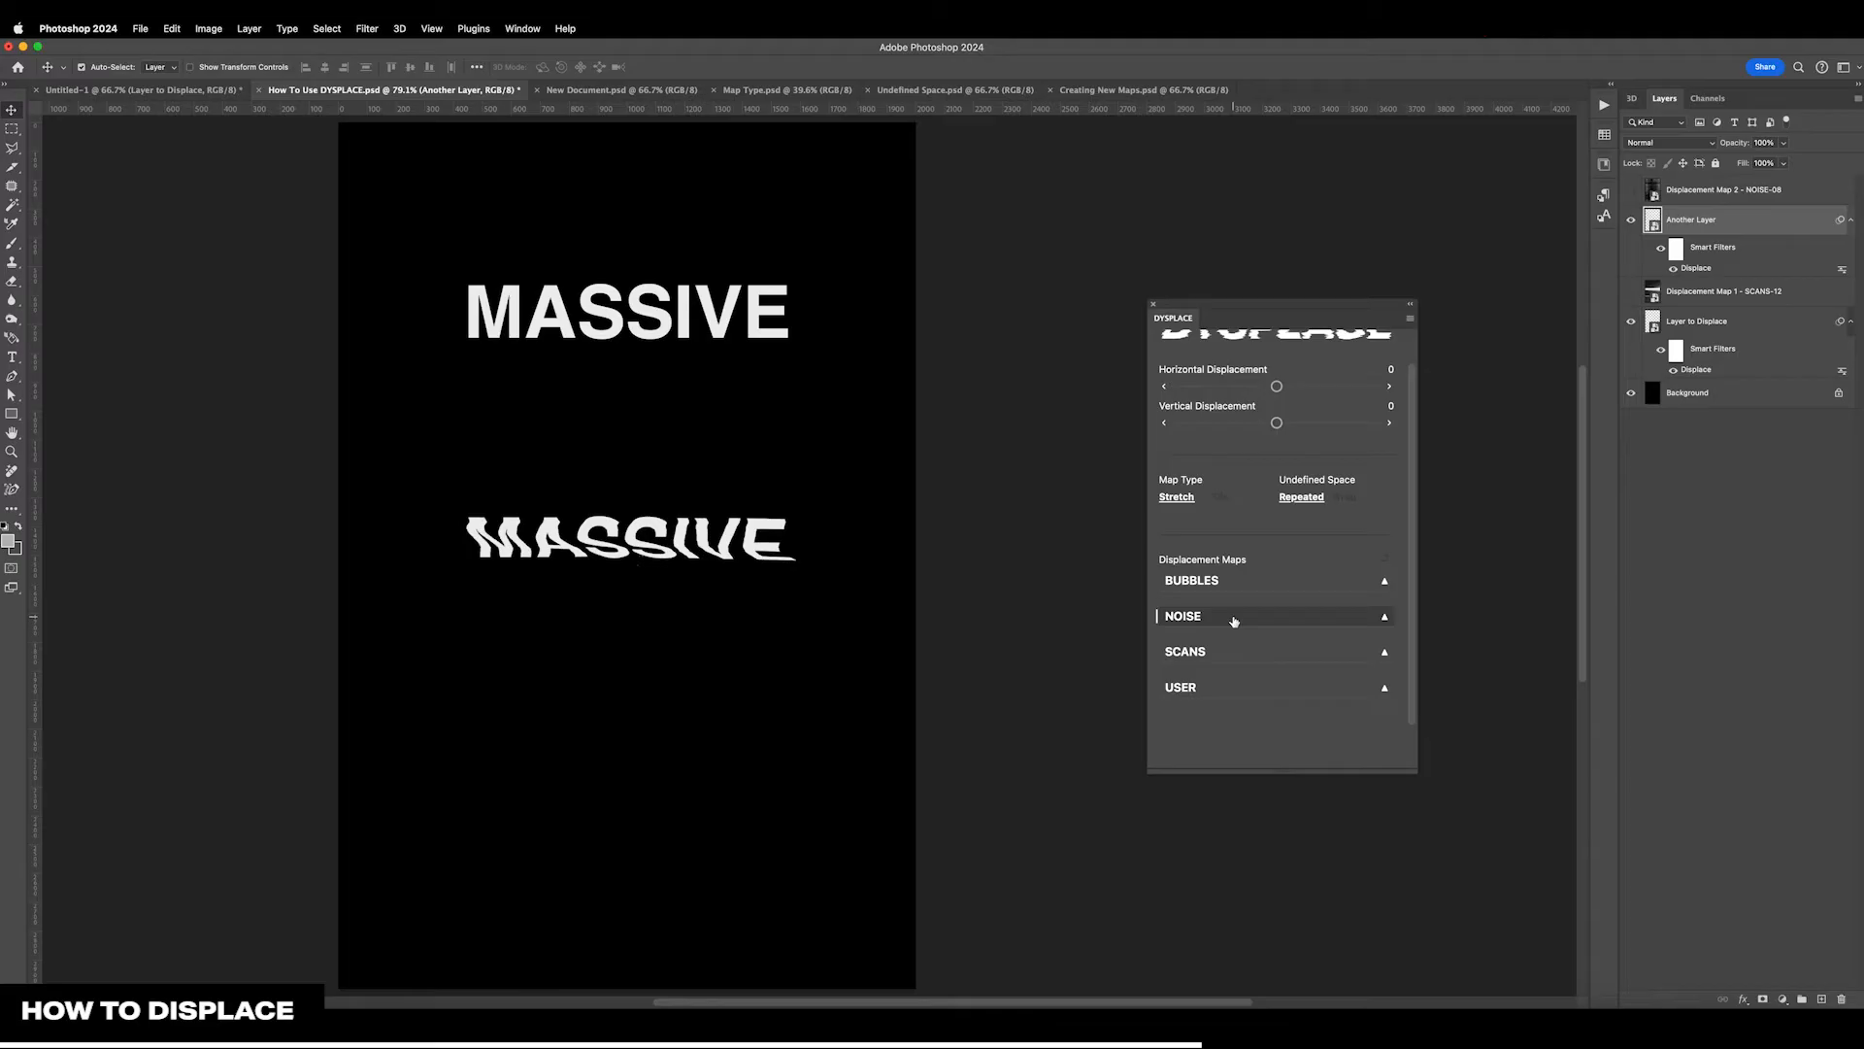
Try displacing Another Layer by -15 horizontally and 187 vertically
{"action": "scroll", "coordinate": [1272, 389], "scroll_direction": "up", "scroll_amount": 2}
{"action": "mouse_move", "coordinate": [1277, 428]}
{"action": "left_mouse_down"}
{"action": "mouse_move", "coordinate": [1260, 430]}
{"action": "mouse_move", "coordinate": [1296, 463]}
{"action": "mouse_move", "coordinate": [1283, 433]}
{"action": "left_mouse_up"}
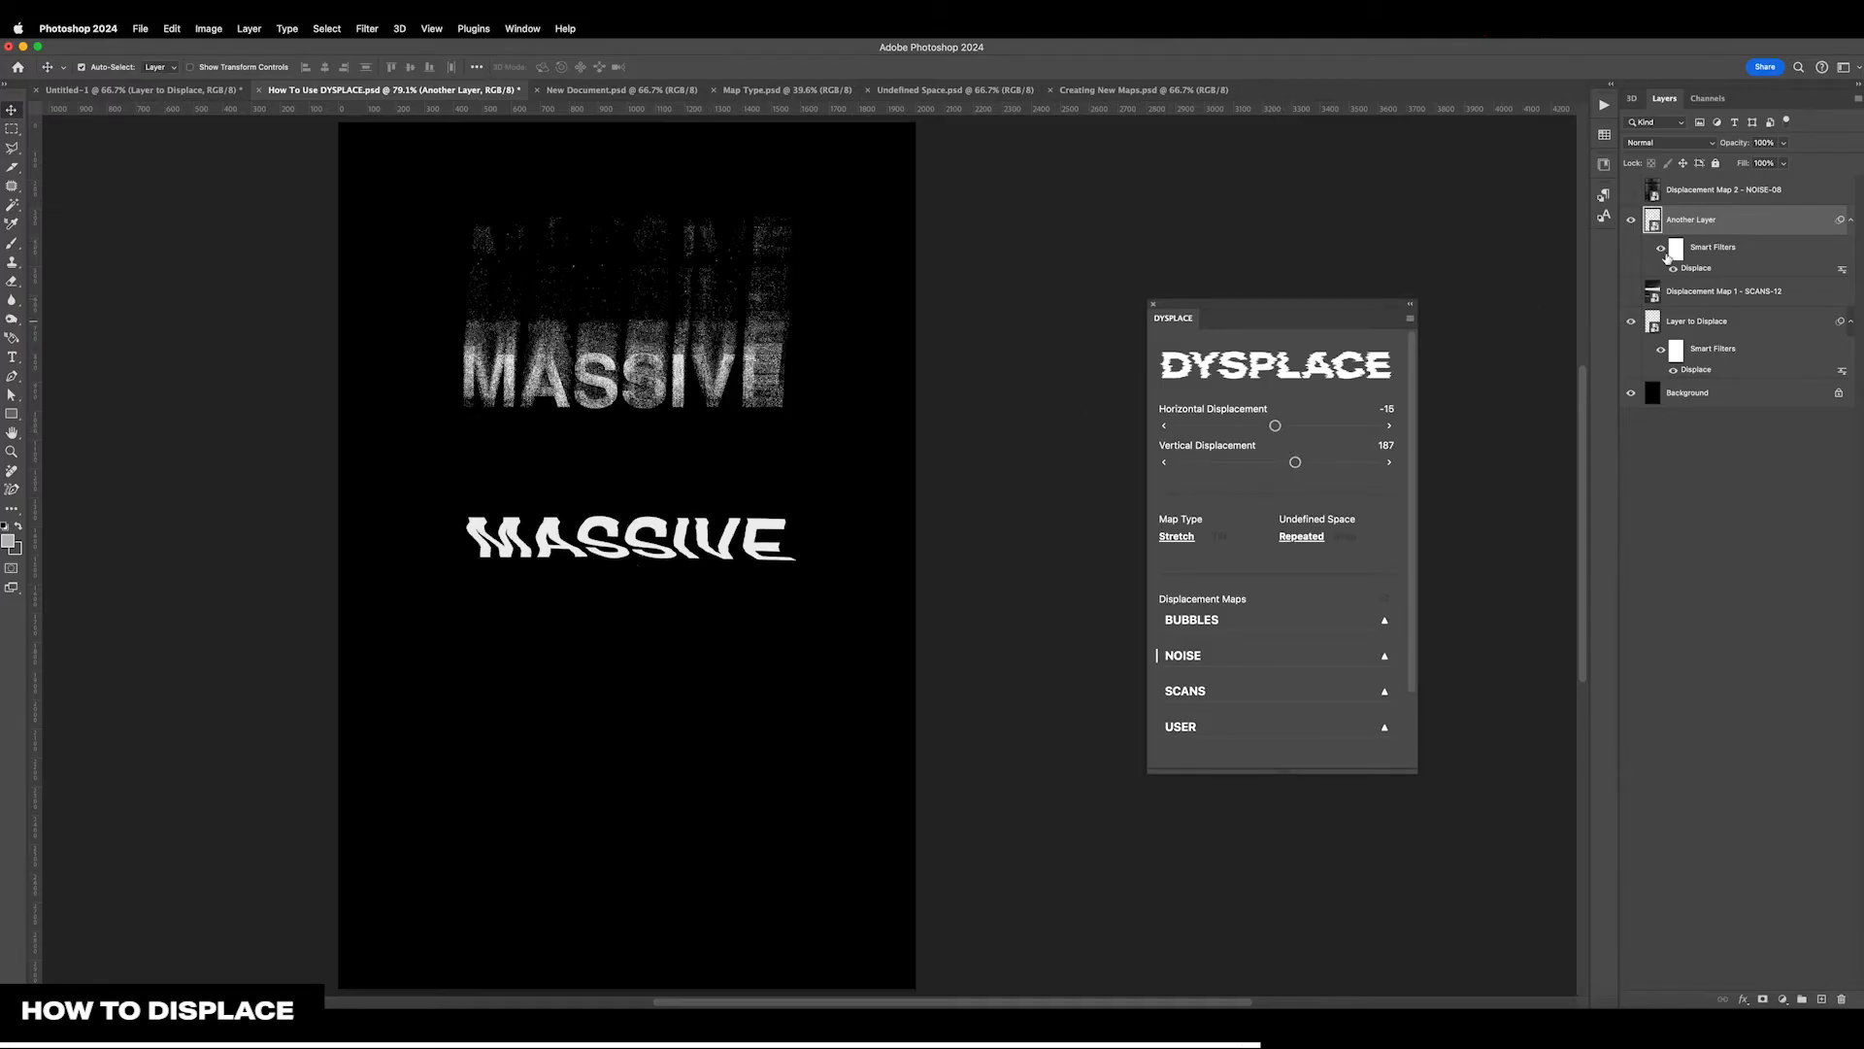
With Layer to Displace hidden and the NOISE-08 map shown, set Another Layer's displacement to 175 horizontal and 408 vertical
{"action": "left_click", "coordinate": [1632, 321]}
{"action": "left_click", "coordinate": [1632, 190]}
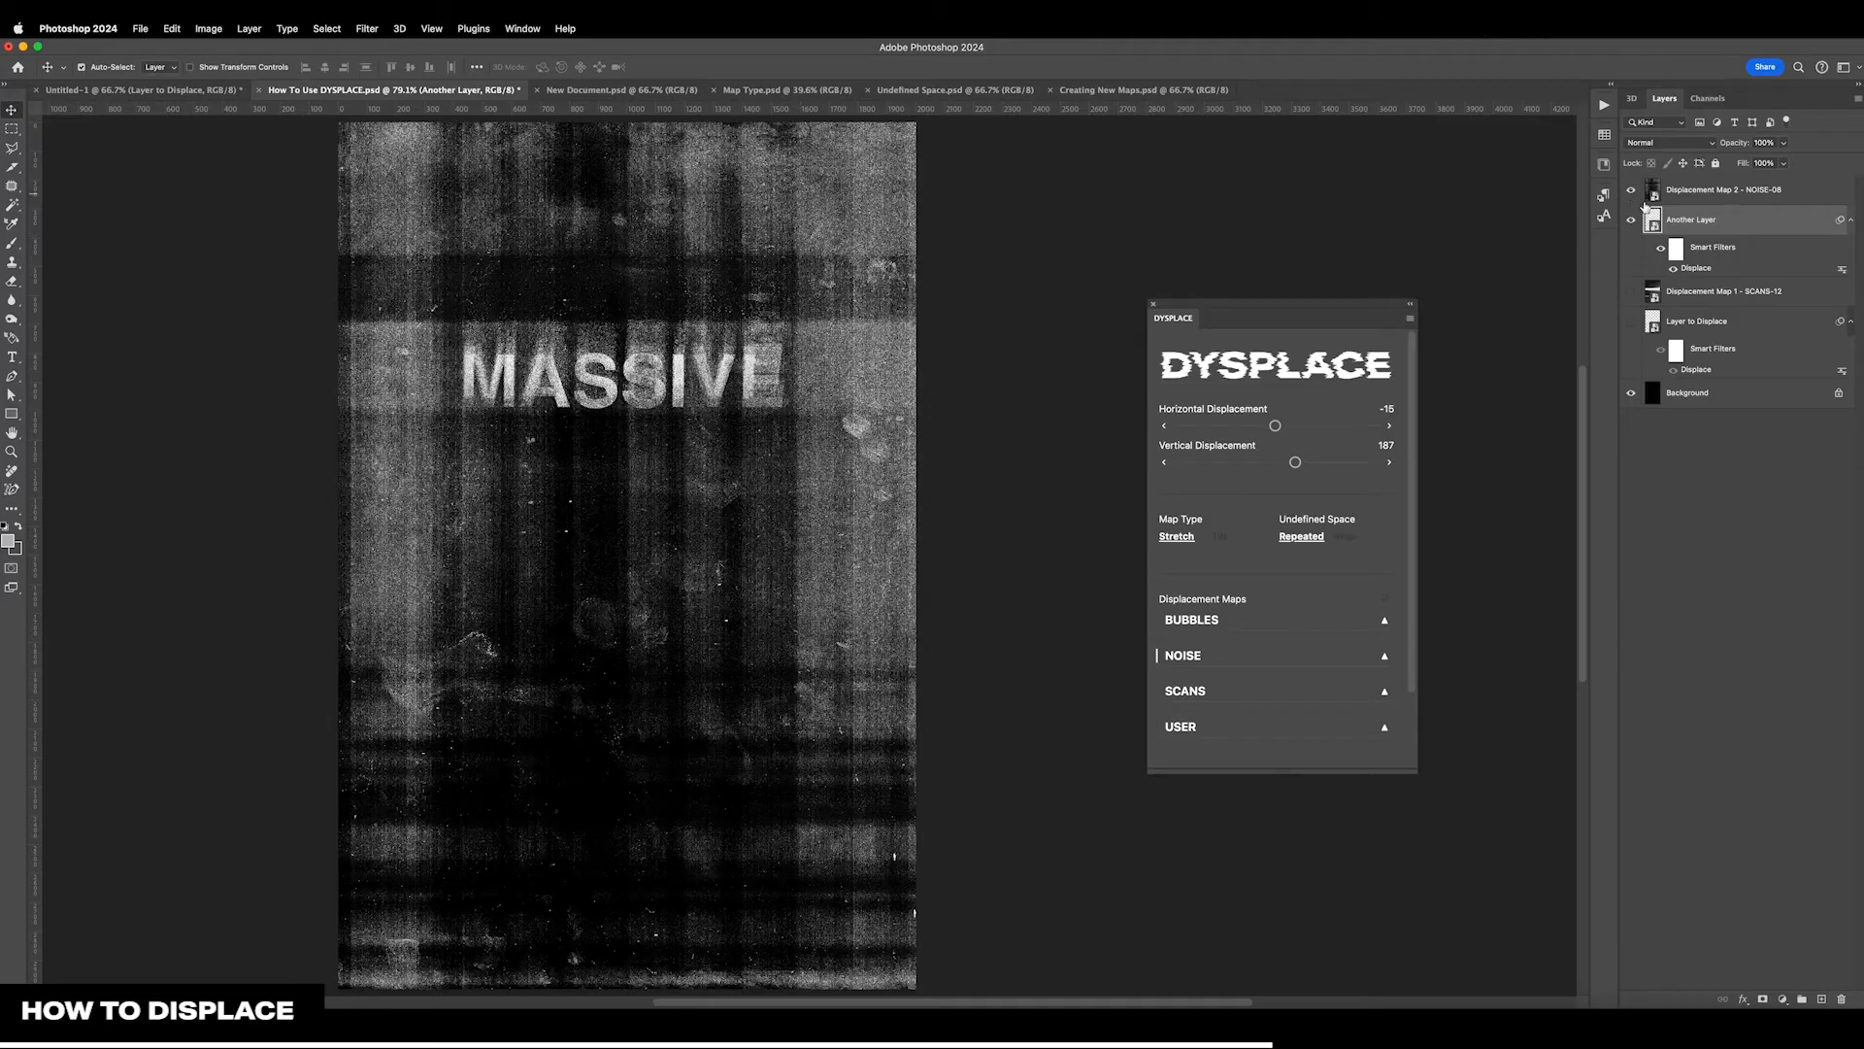
{"action": "left_click", "coordinate": [1686, 200]}
{"action": "left_click", "coordinate": [1700, 226]}
{"action": "left_click_drag", "start_coordinate": [1296, 466], "coordinate": [1297, 426]}
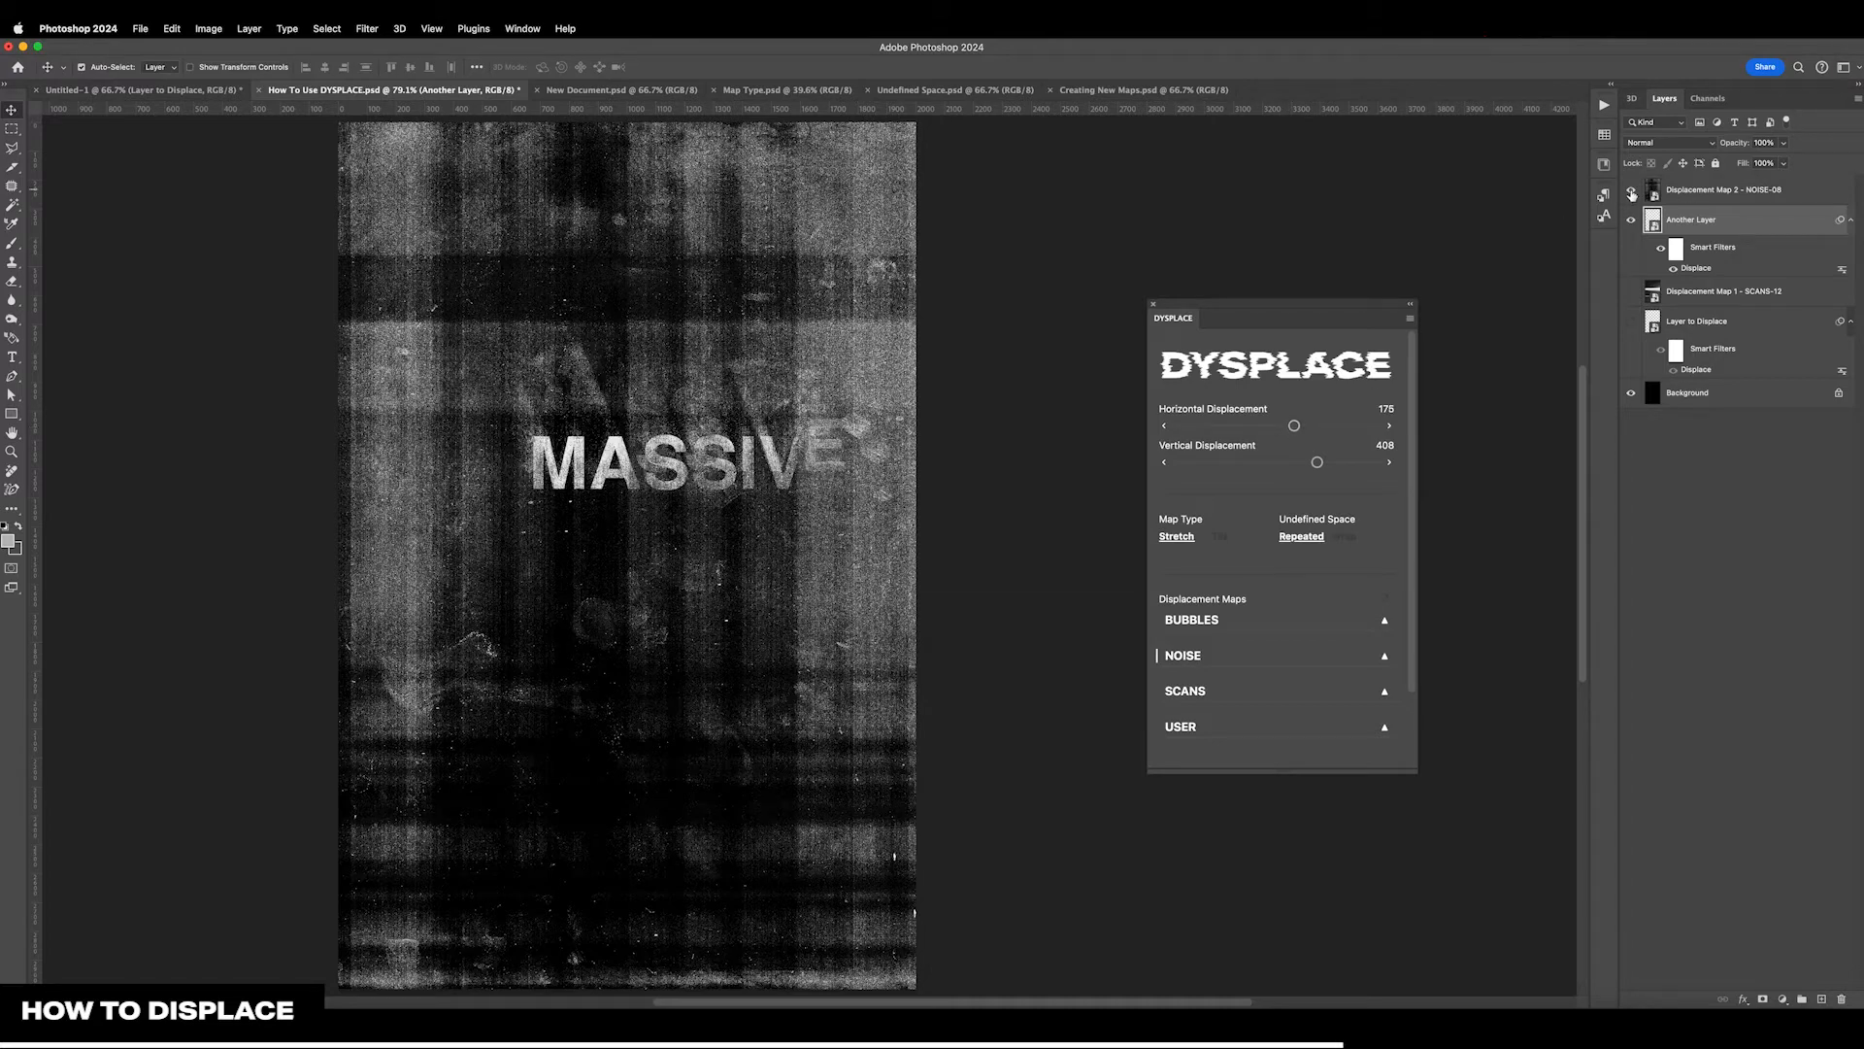
Hide the NOISE-08 map, show and select Layer to Displace, and set its displacement to 209 horizontal and -151 vertical
{"action": "left_click", "coordinate": [1631, 191]}
{"action": "left_click", "coordinate": [1631, 321]}
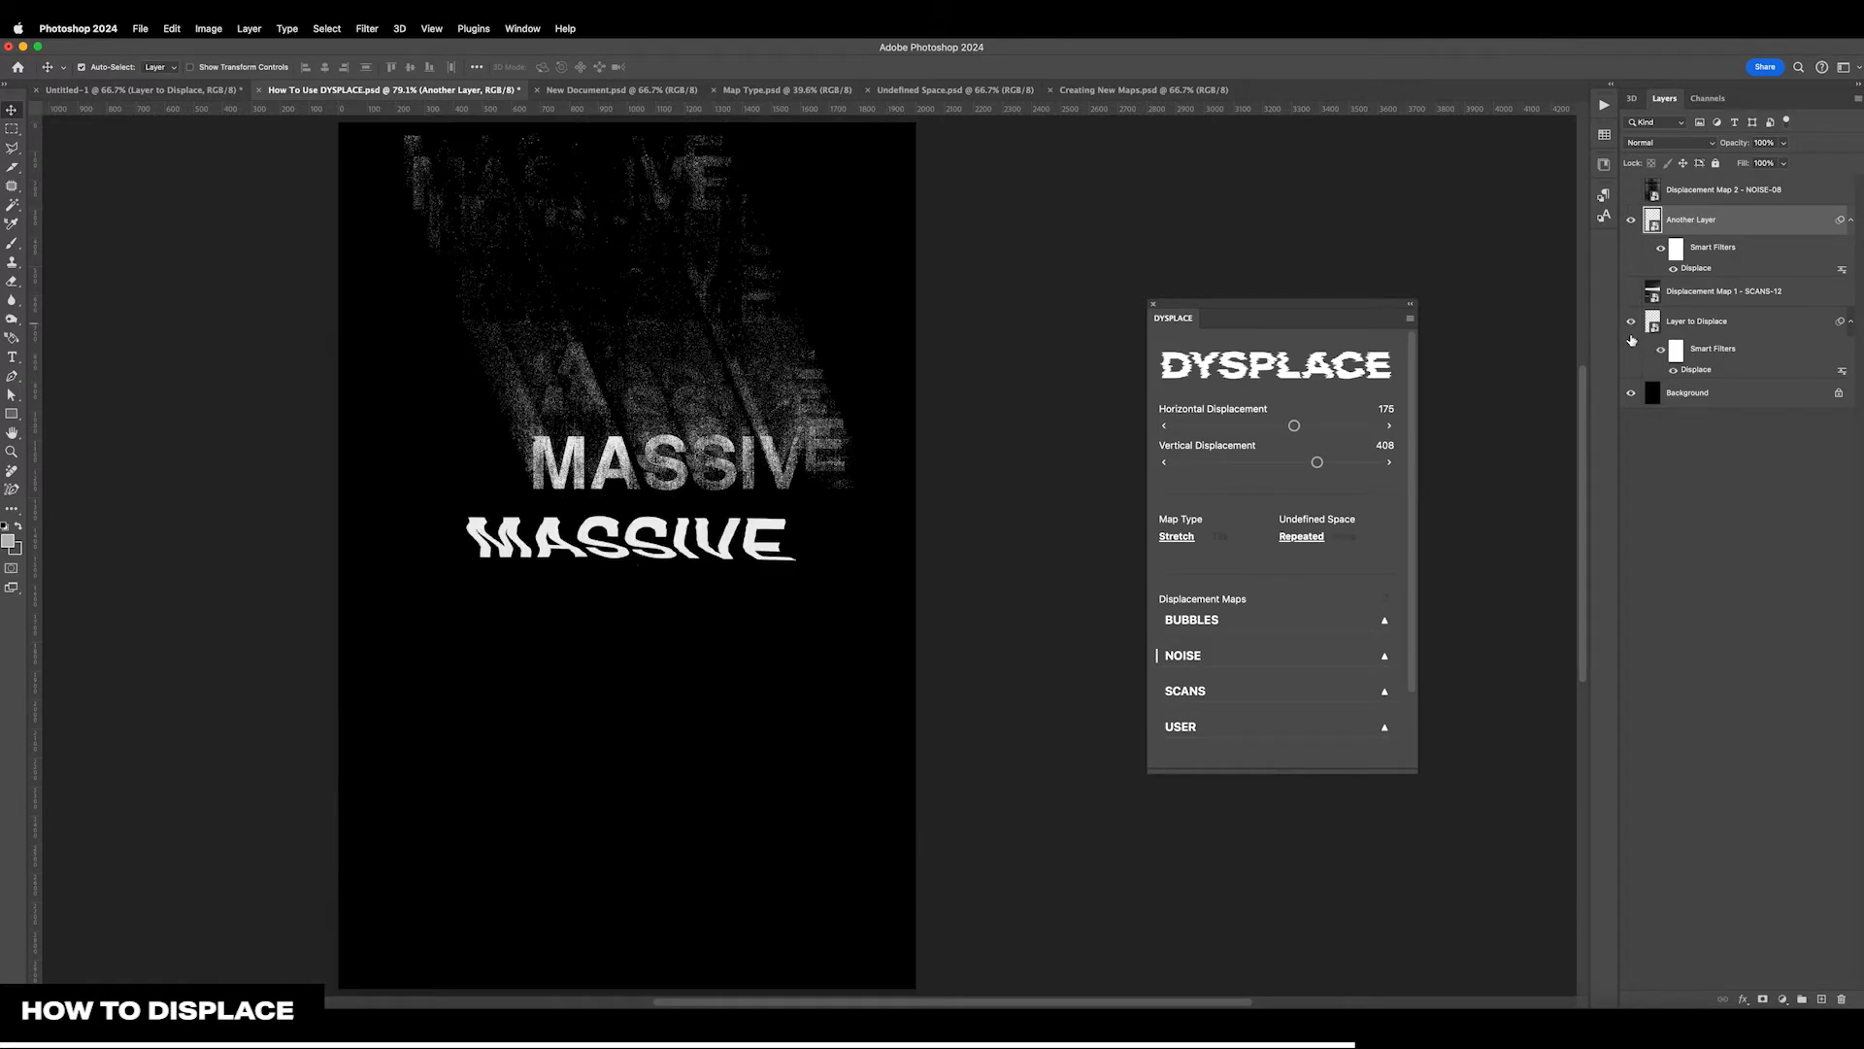
{"action": "left_click", "coordinate": [1731, 330]}
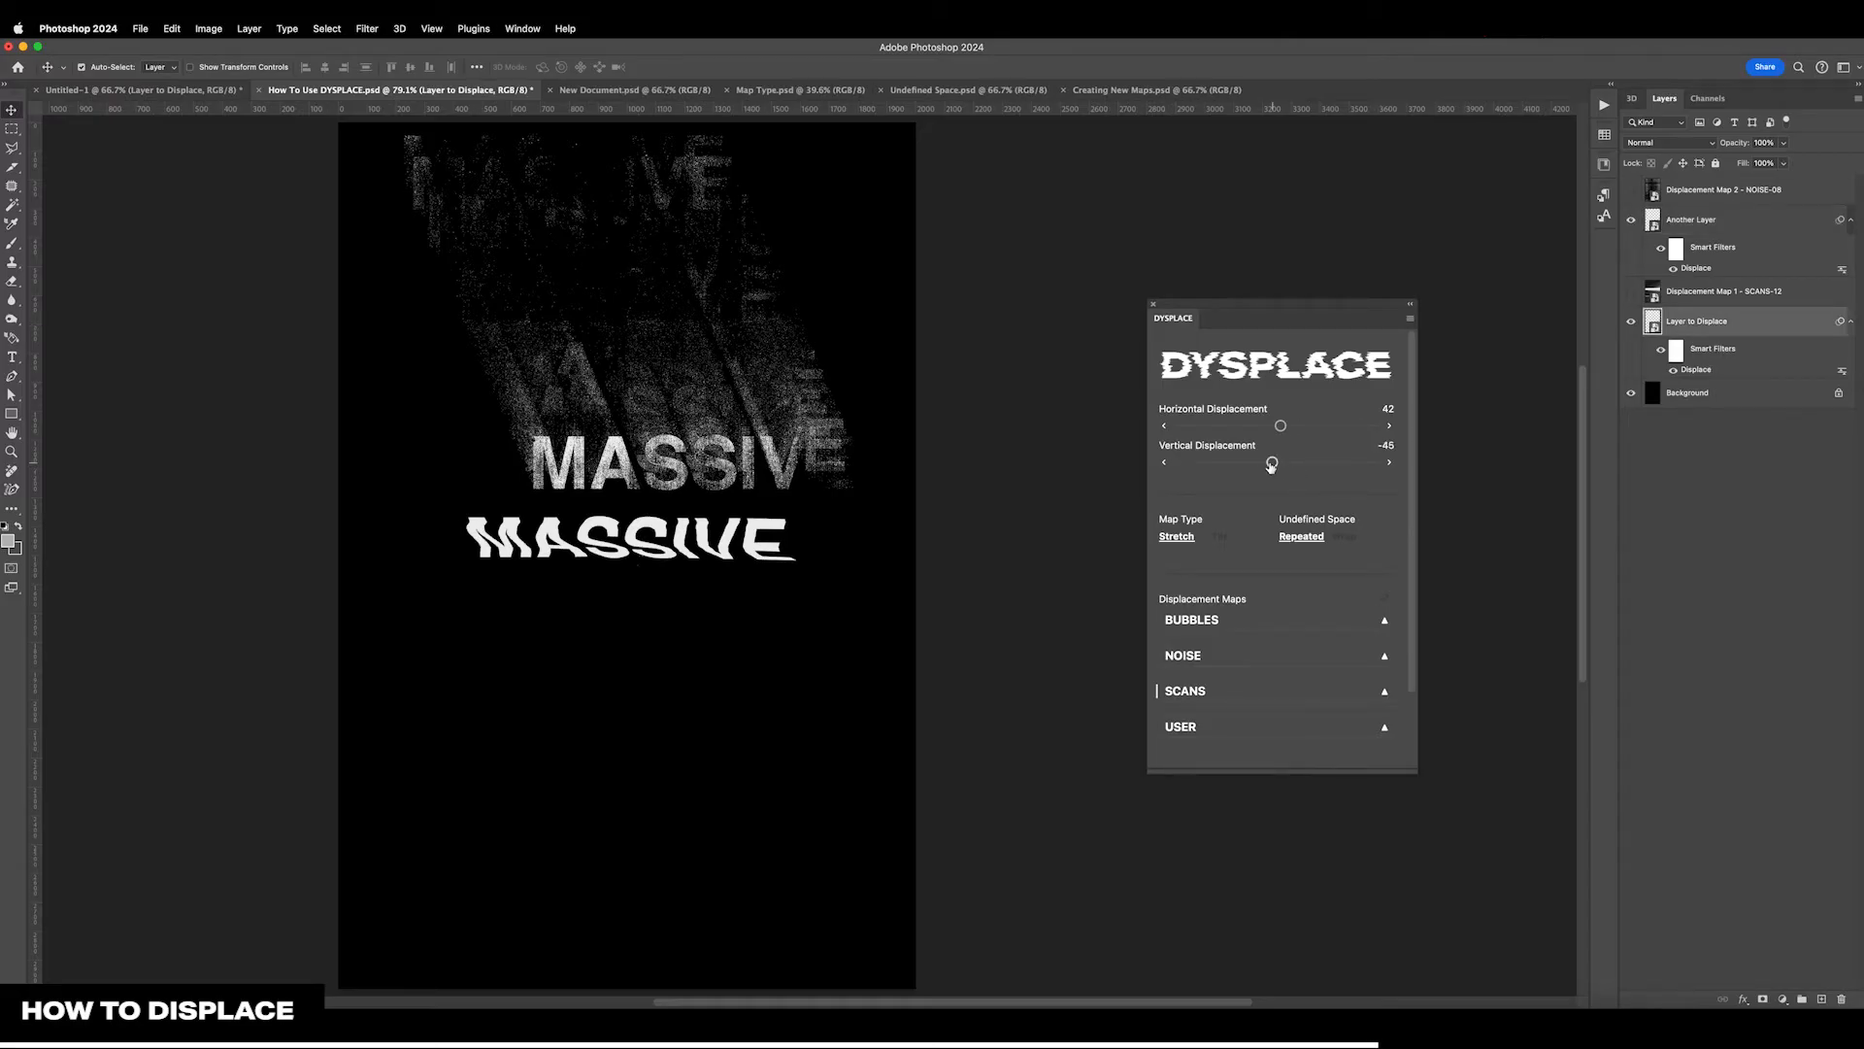
{"action": "left_click_drag", "start_coordinate": [1272, 462], "coordinate": [1298, 427]}
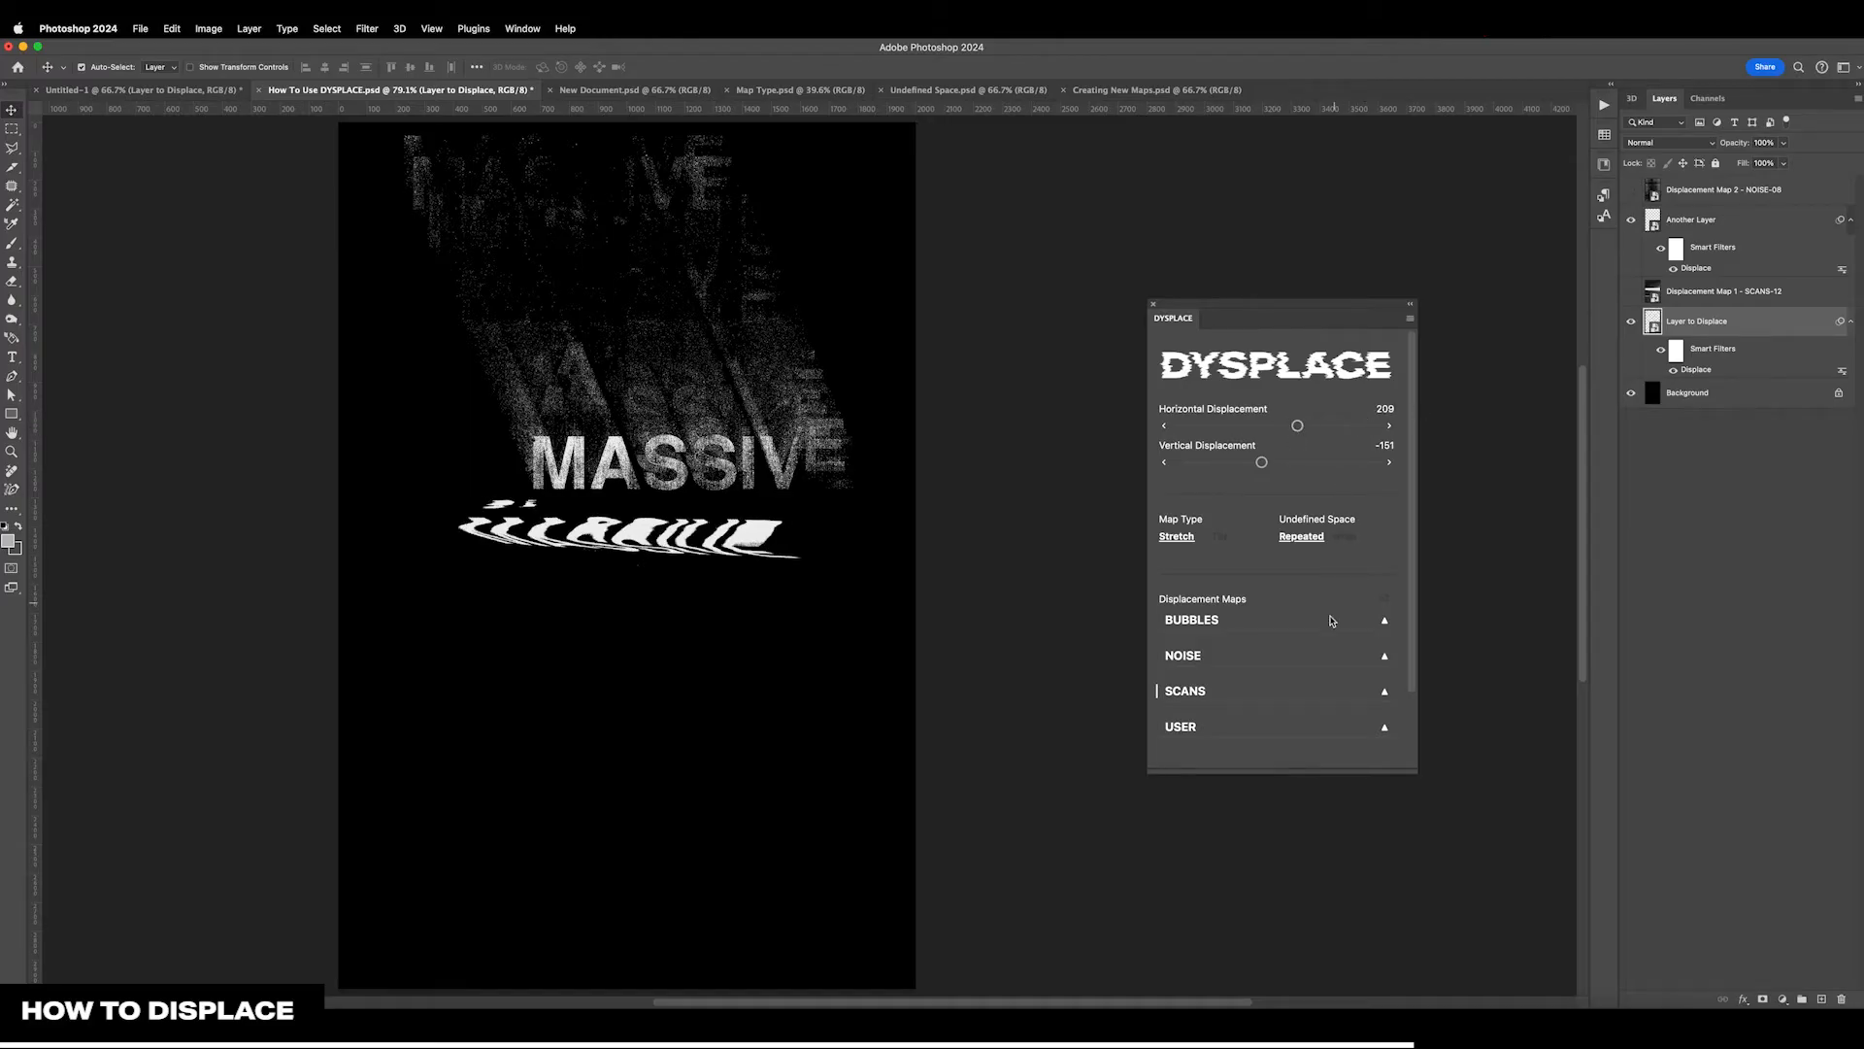
Review which SCANS map Layer to Displace uses, and set Another Layer's displacement to -18 horizontal and -94 vertical
{"action": "left_click", "coordinate": [1262, 690]}
{"action": "scroll", "coordinate": [1262, 689], "scroll_direction": "down", "scroll_amount": 5}
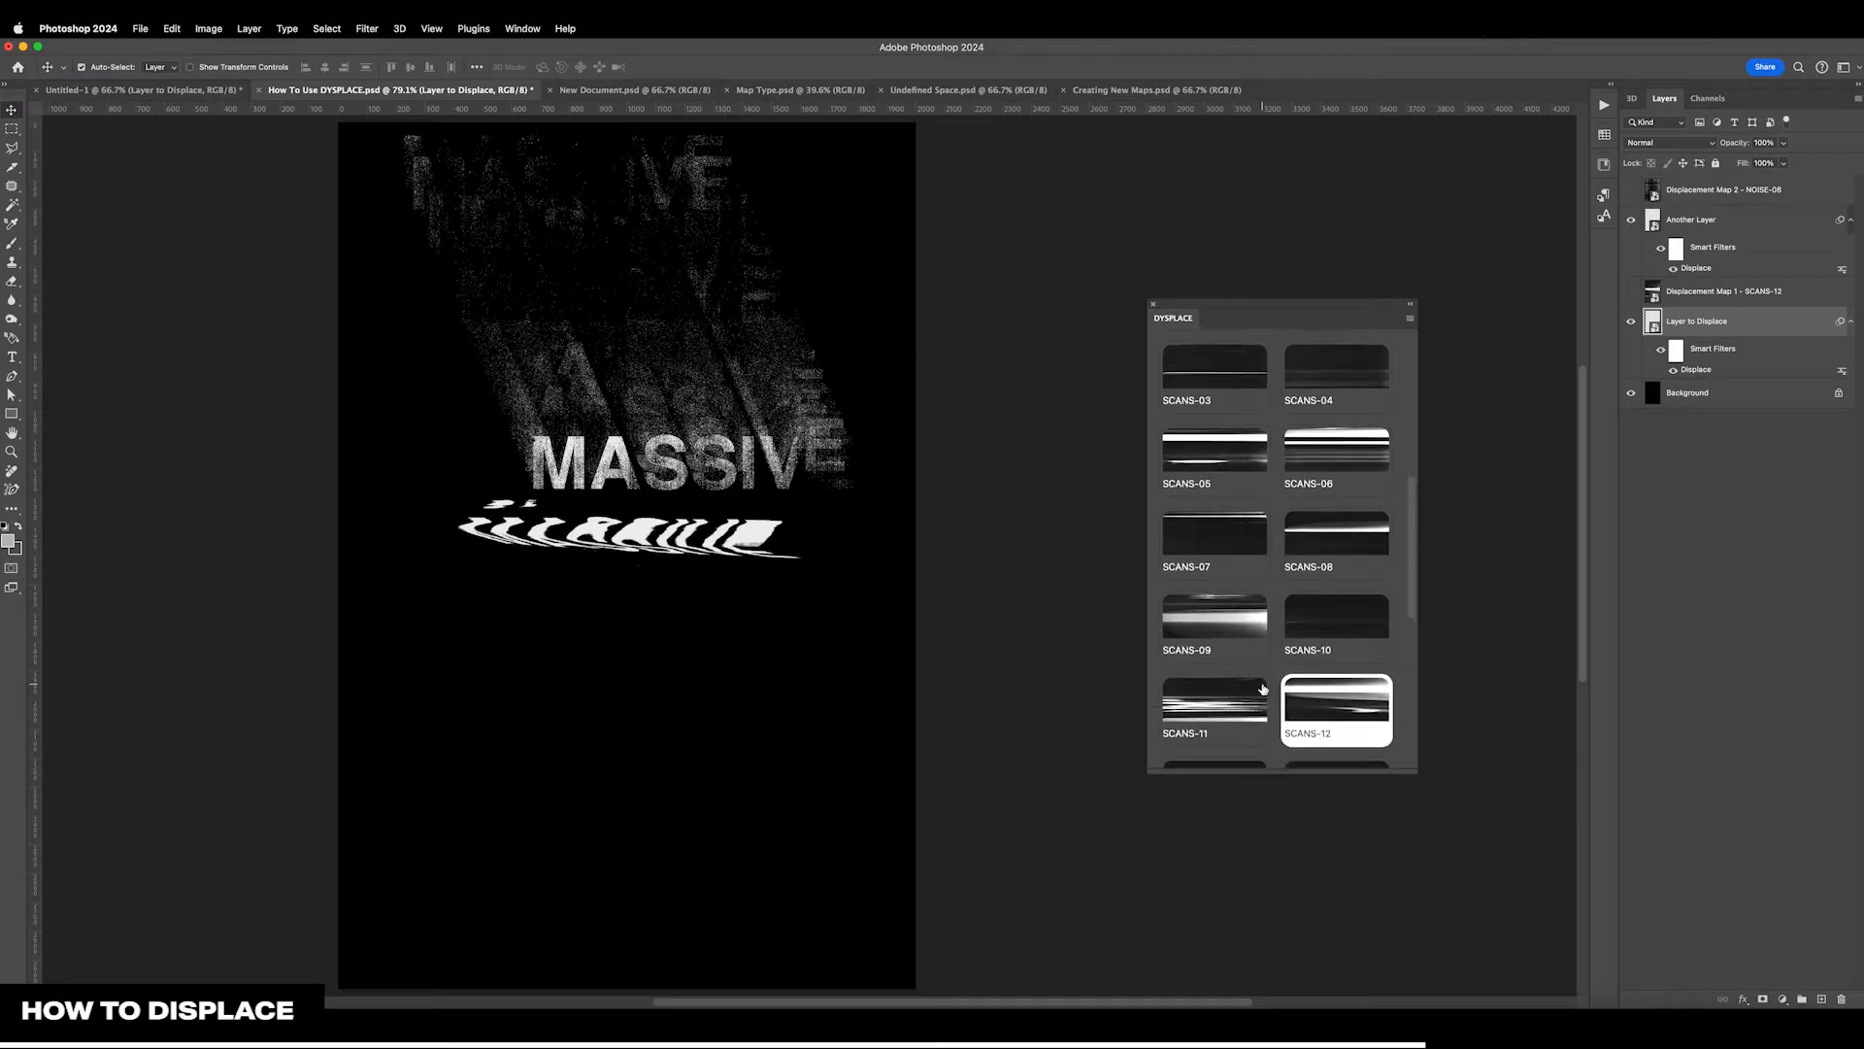
{"action": "scroll", "coordinate": [1253, 687], "scroll_direction": "up", "scroll_amount": 10}
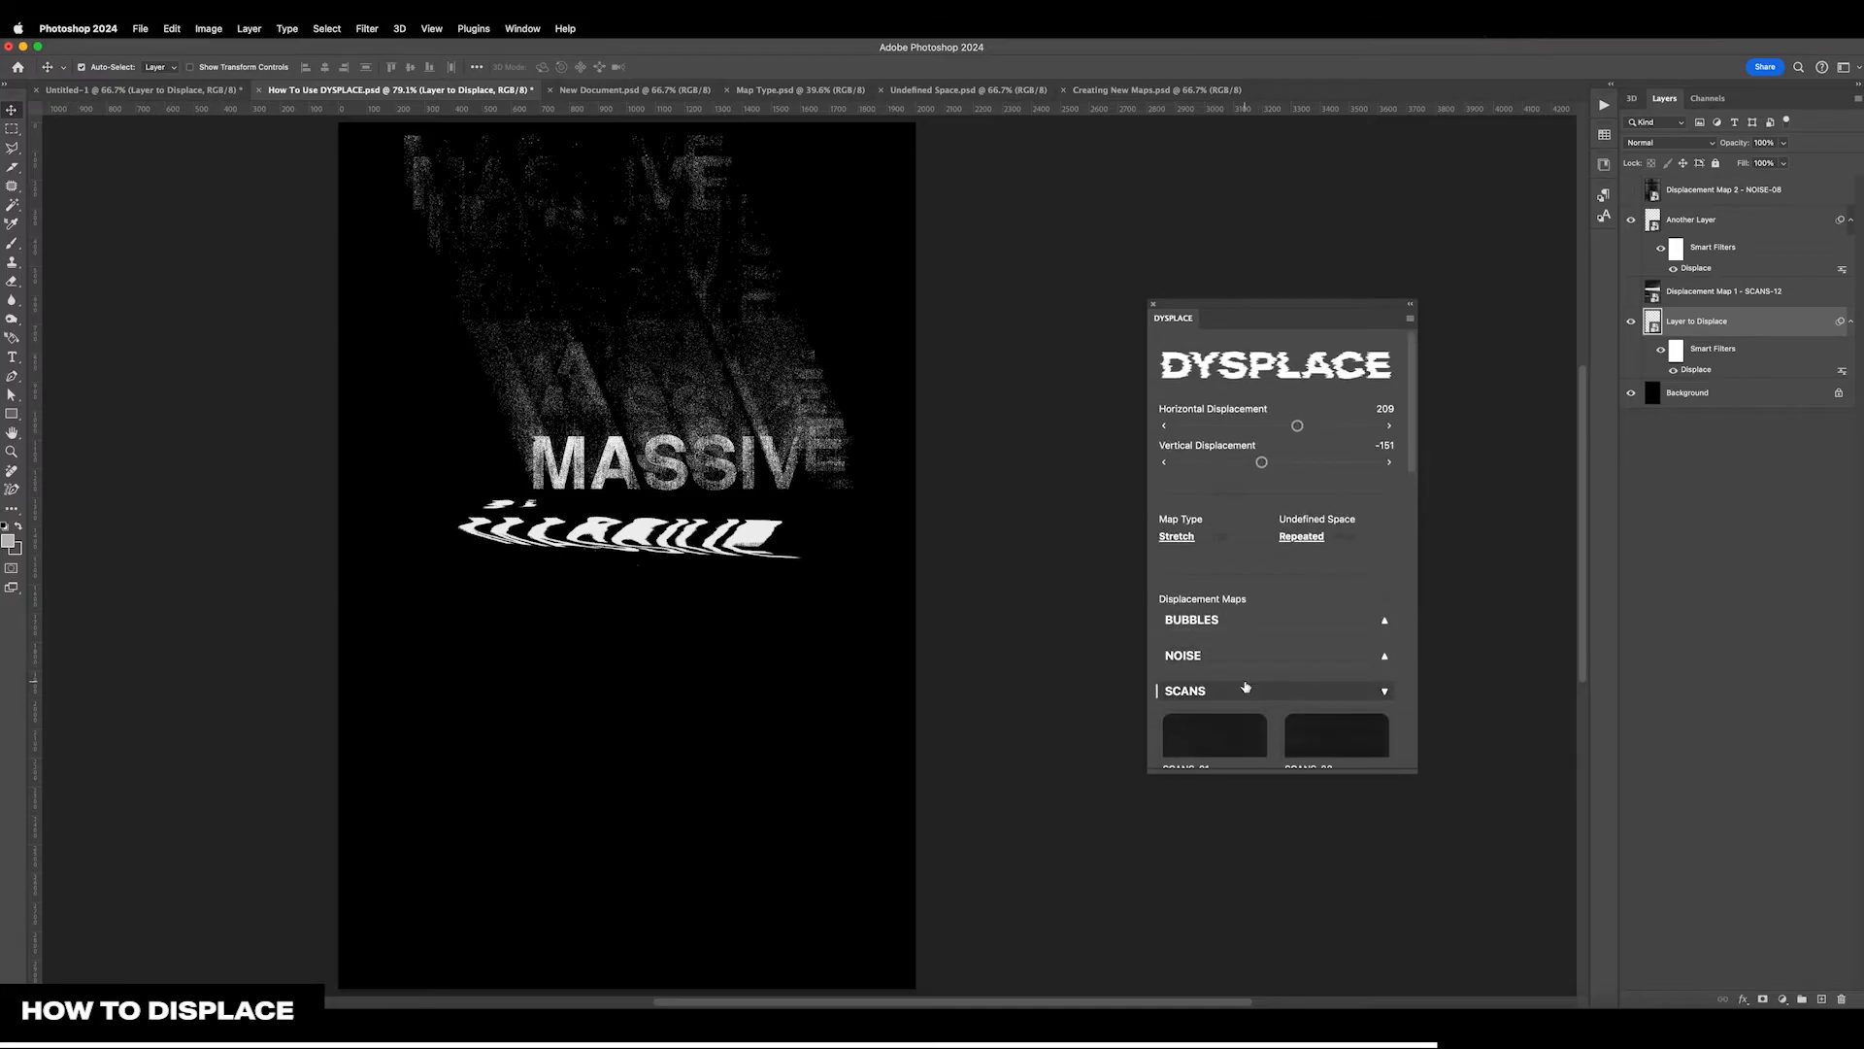
{"action": "left_click", "coordinate": [1245, 688]}
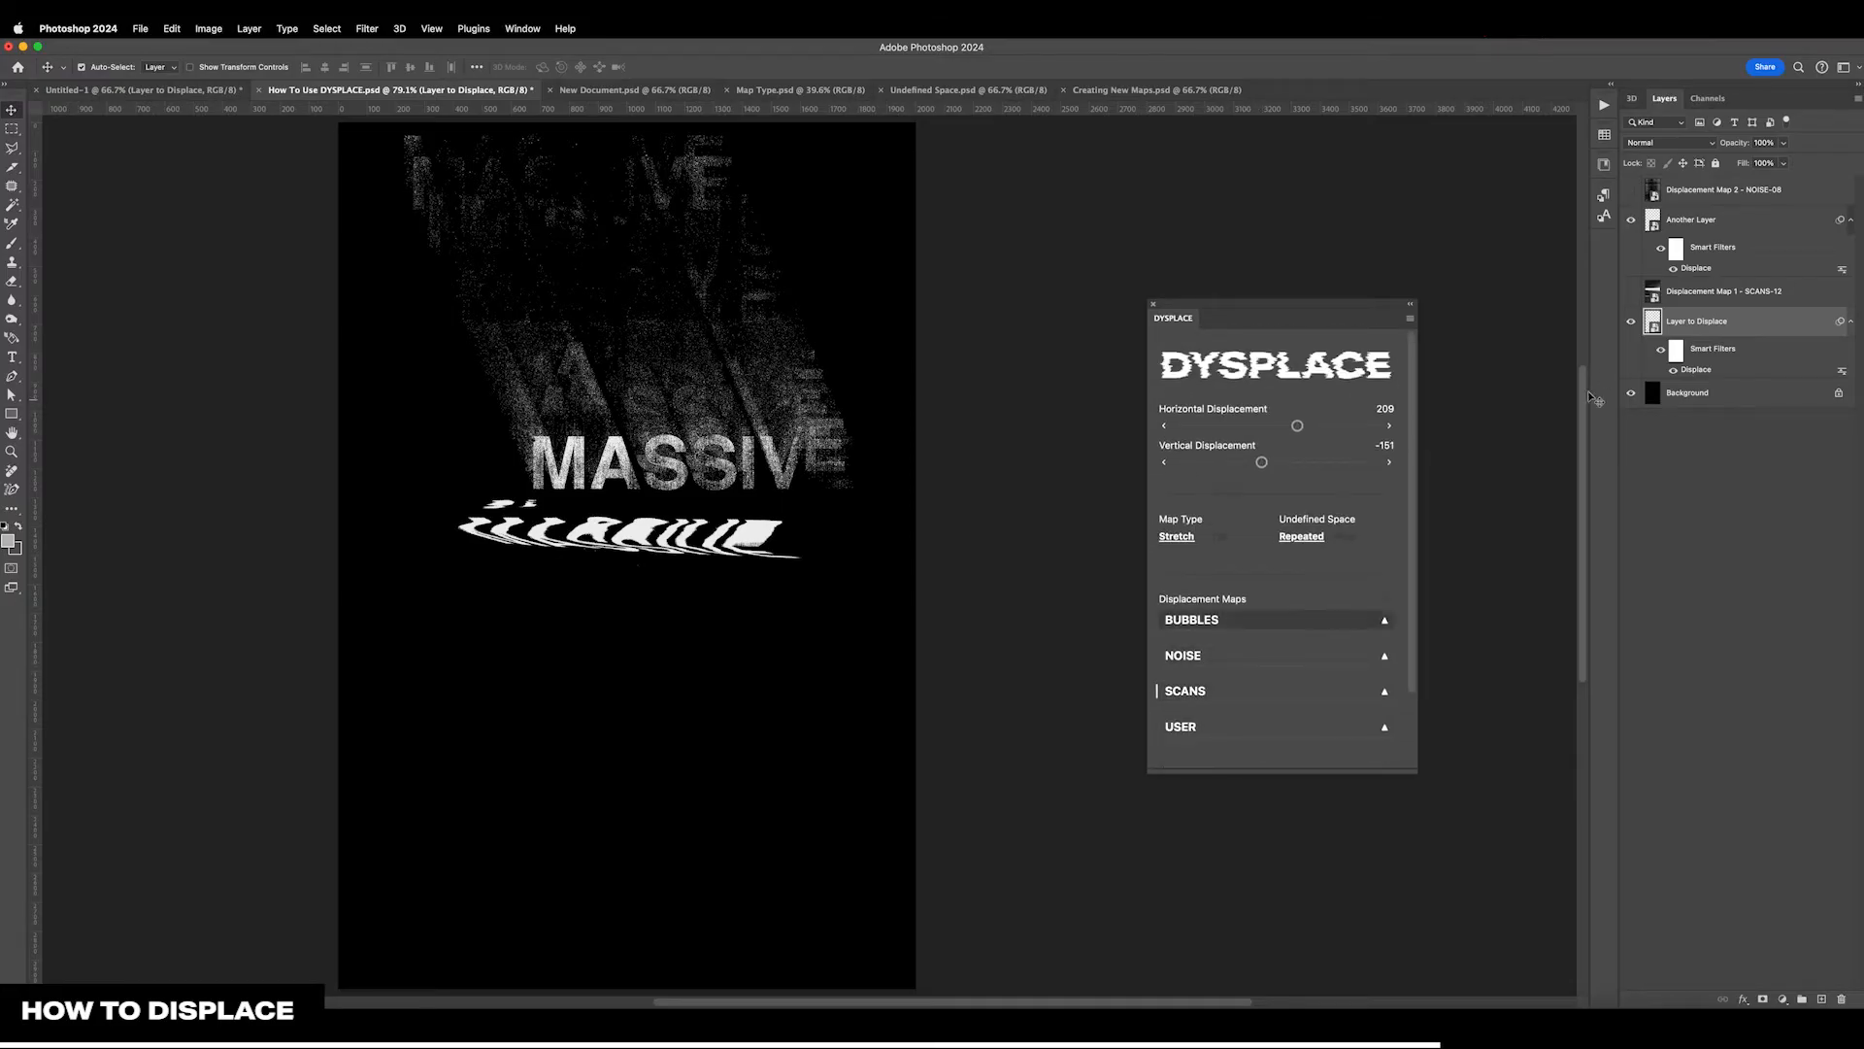
{"action": "left_click", "coordinate": [1695, 219]}
{"action": "left_click_drag", "start_coordinate": [1282, 469], "coordinate": [1275, 426]}
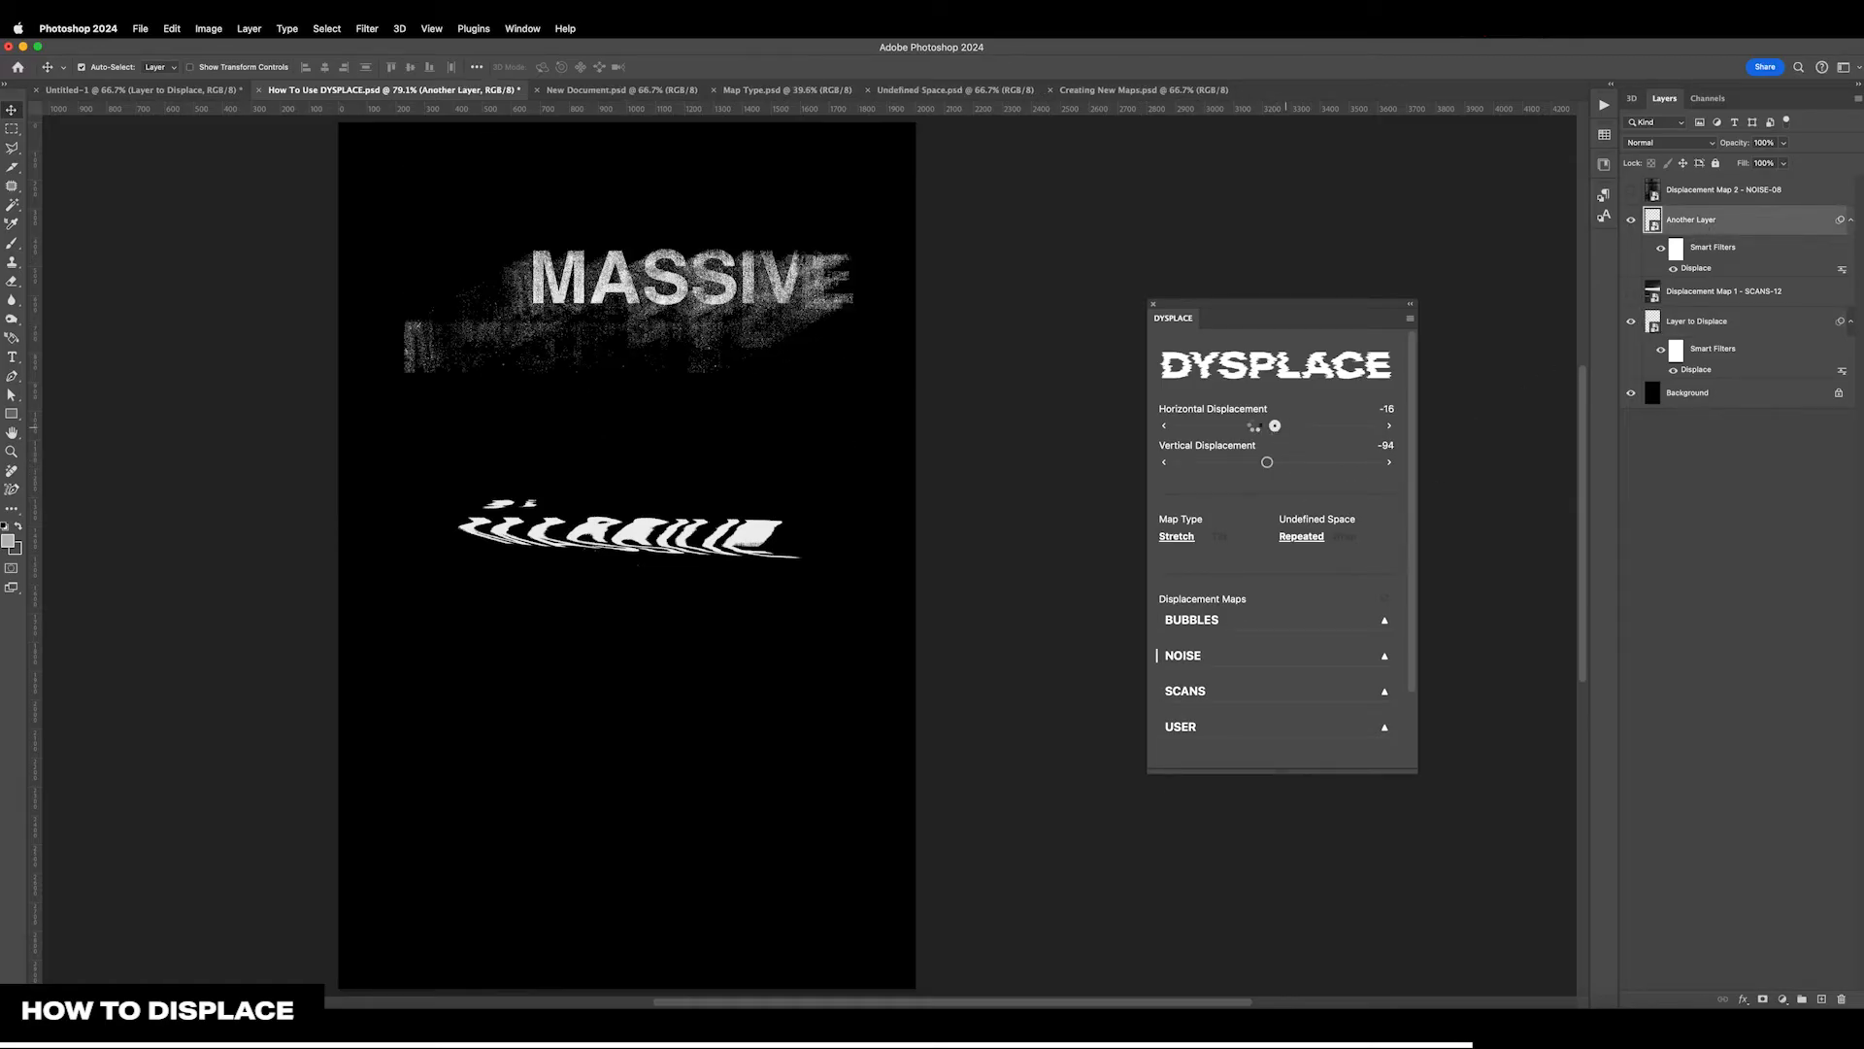
In New Document.psd, select Layer to Displace and set the displacement to 209 horizontal and -164 vertical
{"action": "left_click", "coordinate": [657, 93]}
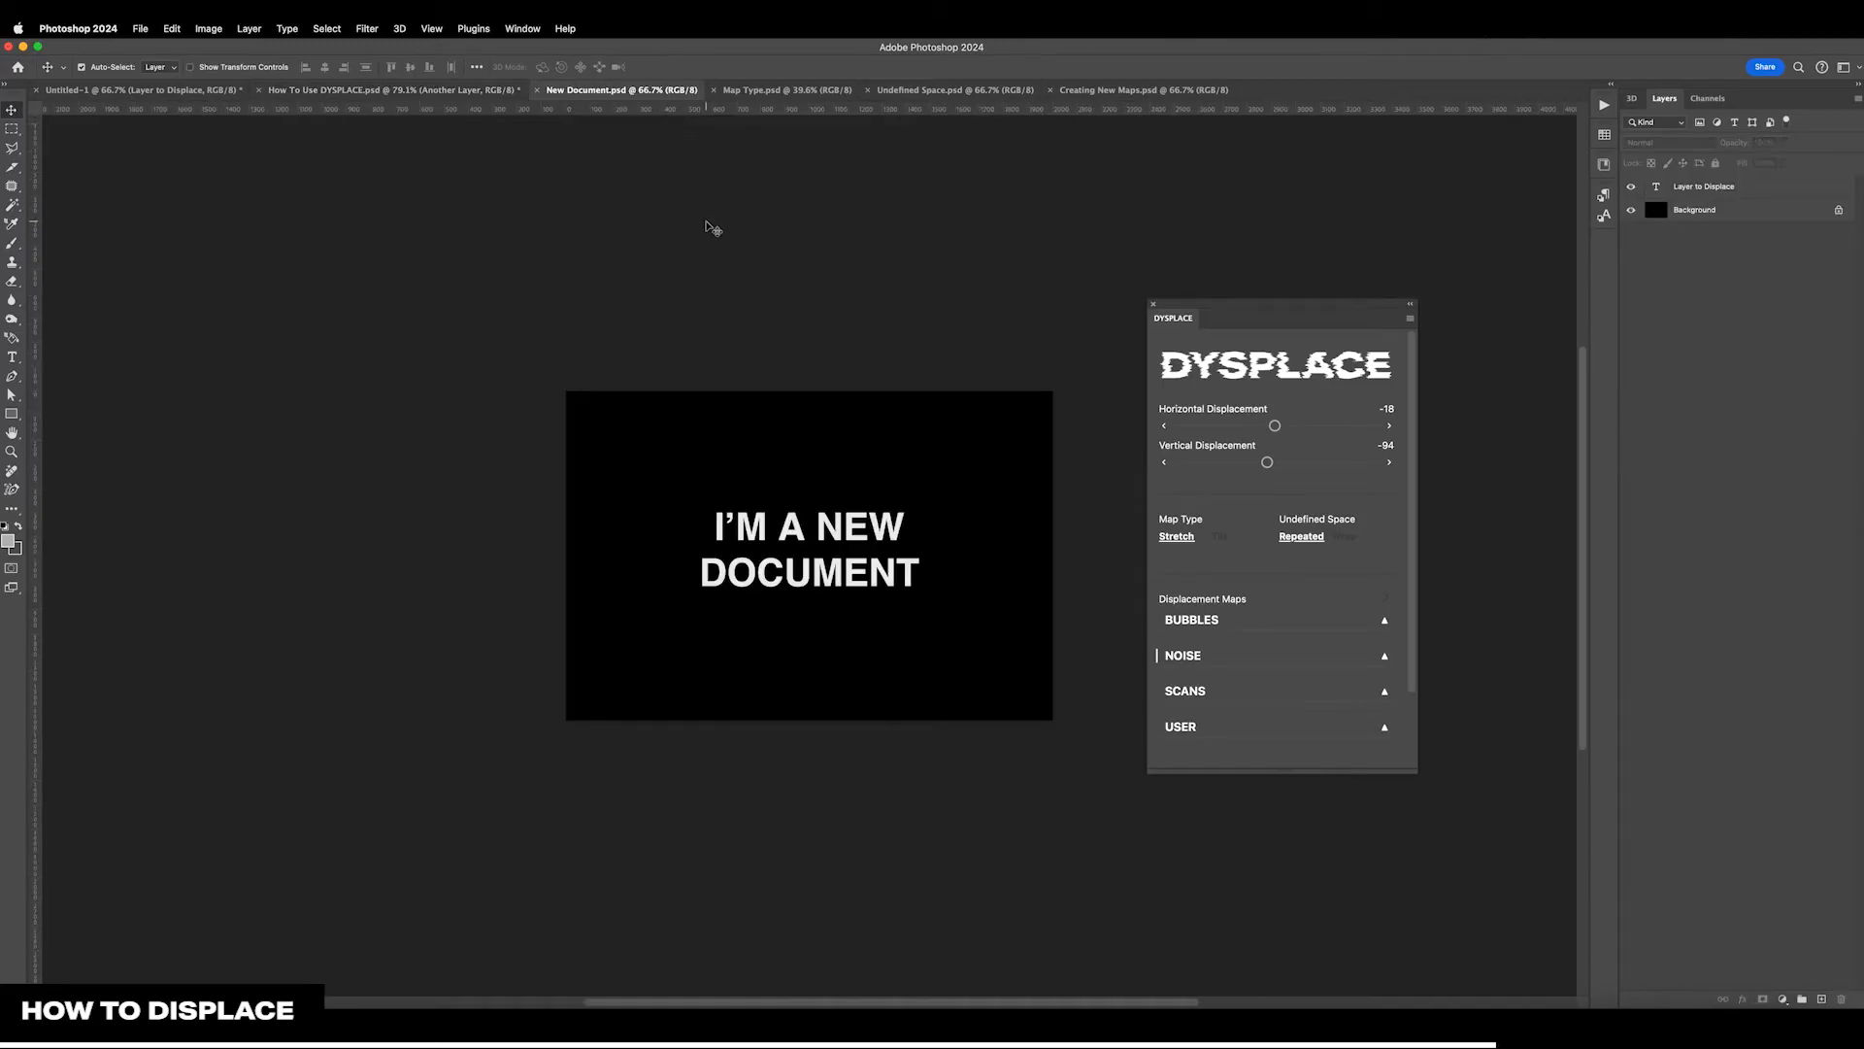
{"action": "scroll", "coordinate": [712, 229], "scroll_direction": "right", "scroll_amount": 3}
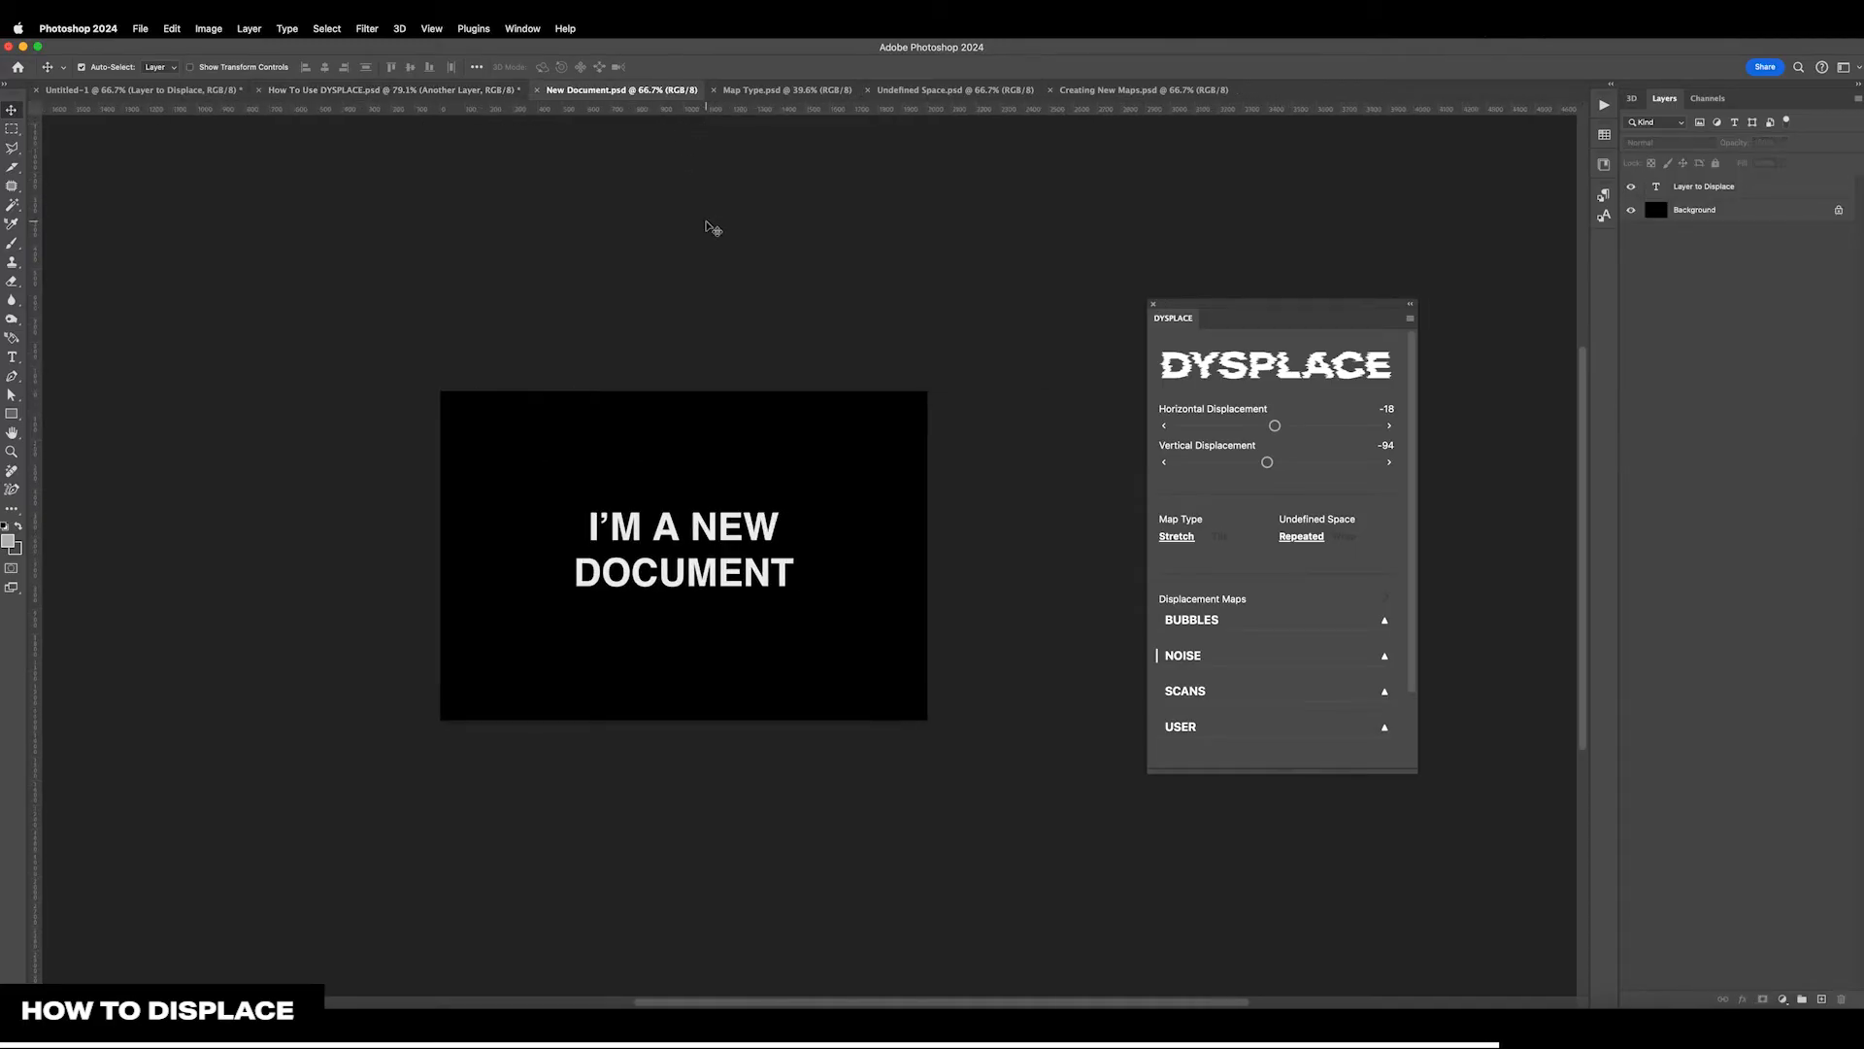
{"action": "left_click", "coordinate": [1708, 189]}
{"action": "left_click_drag", "start_coordinate": [1277, 462], "coordinate": [1298, 428]}
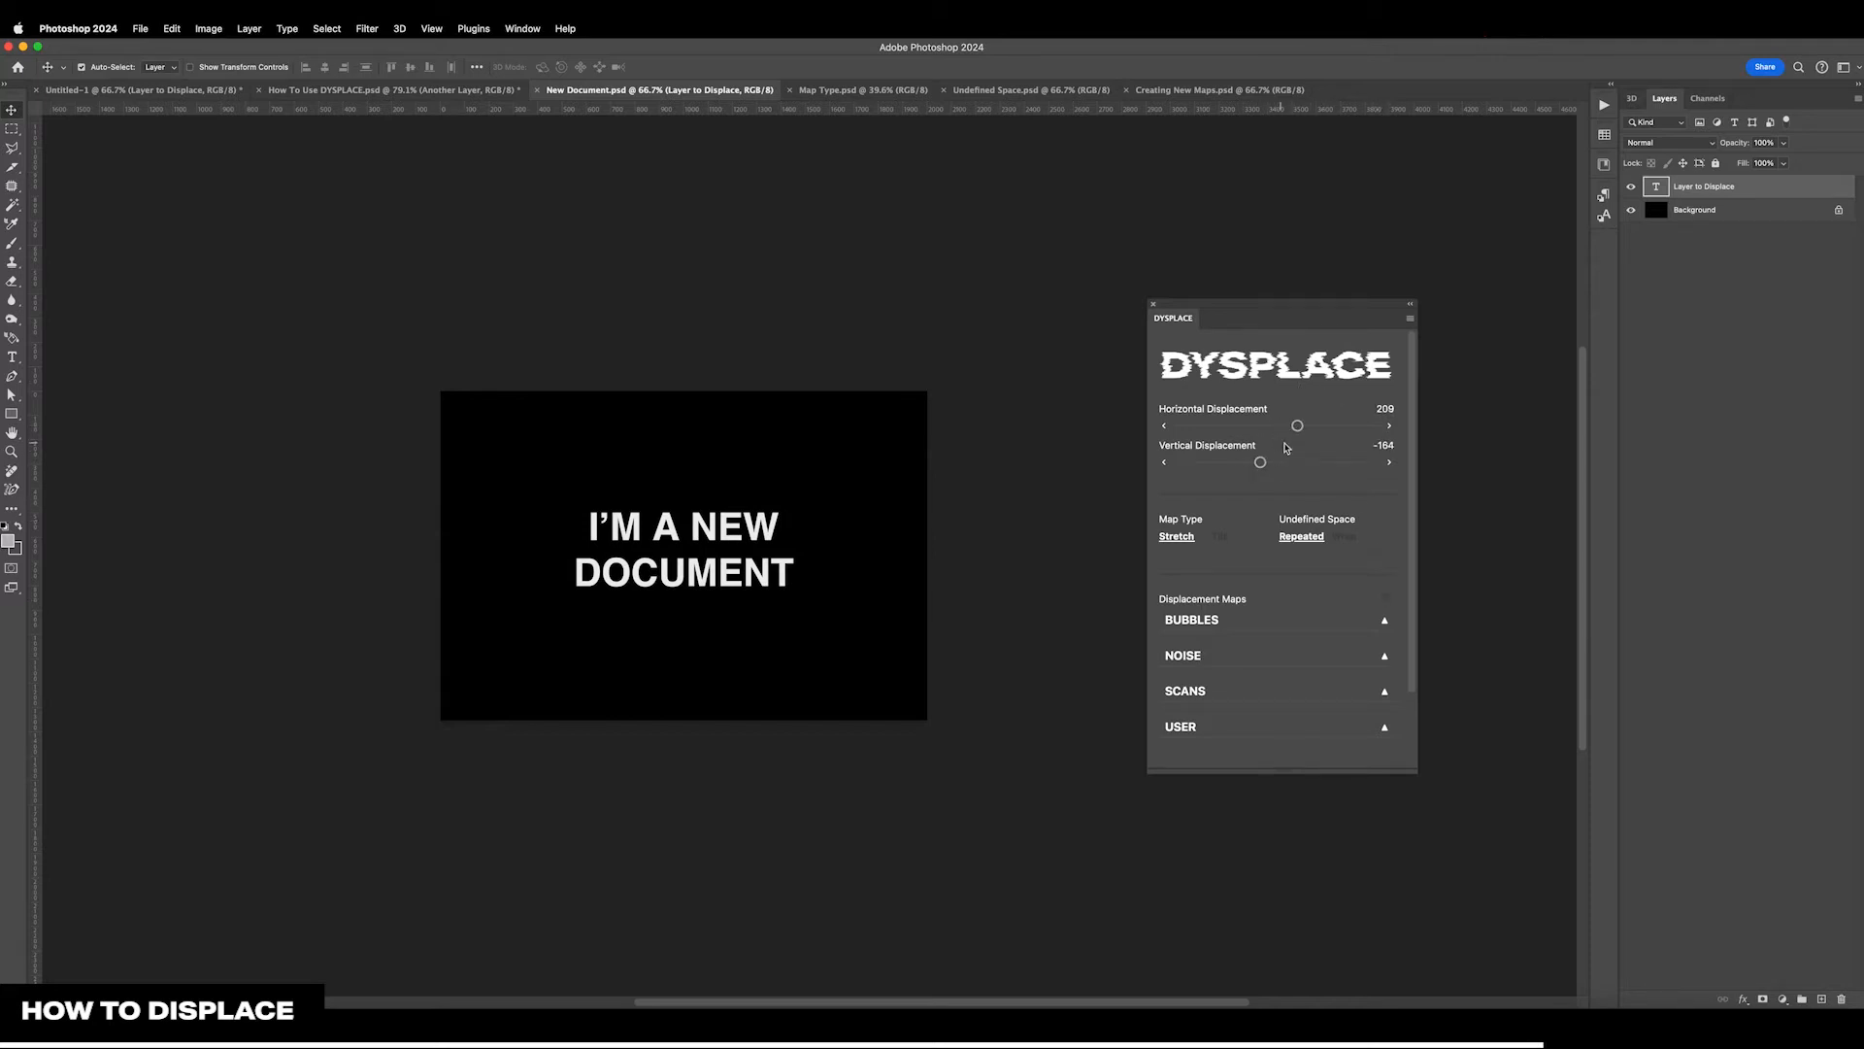
Apply the BUBBLES-06 displacement map to the New Document text layer and collapse the BUBBLES category
{"action": "left_click", "coordinate": [1294, 624]}
{"action": "scroll", "coordinate": [1292, 631], "scroll_direction": "down", "scroll_amount": 4}
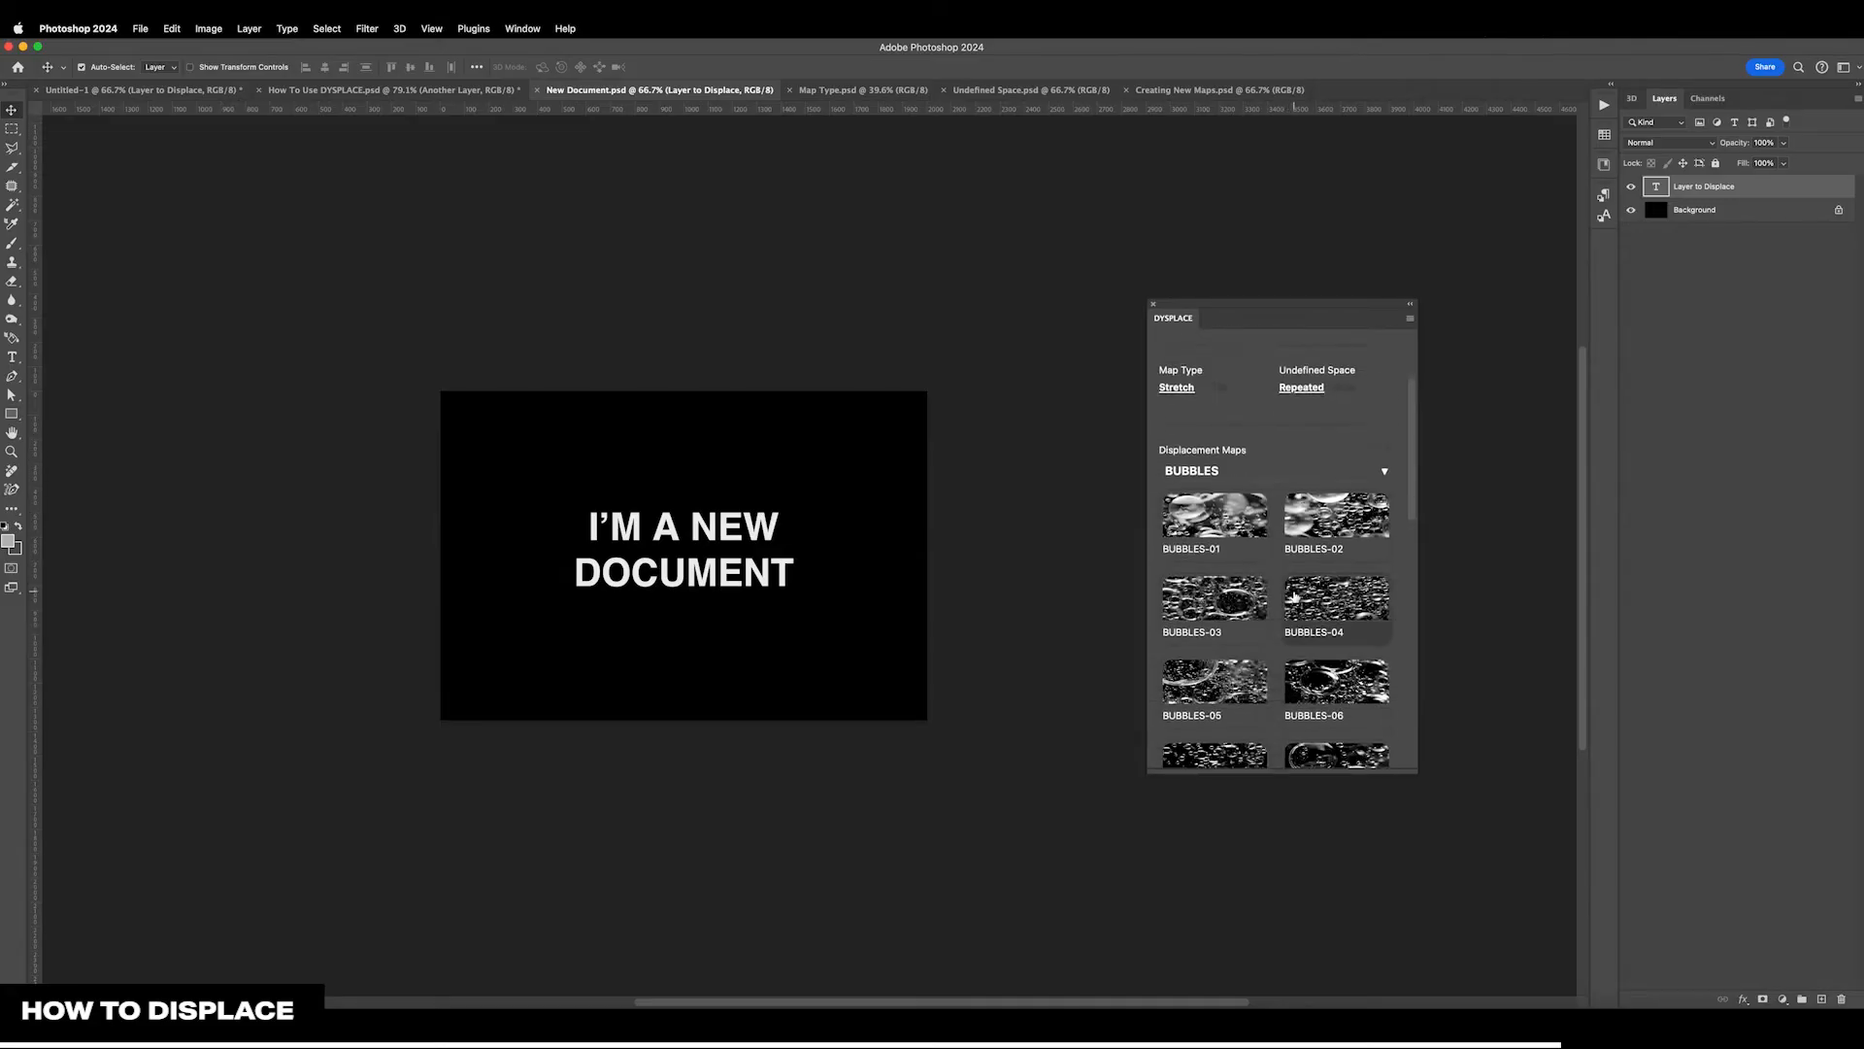
{"action": "left_click", "coordinate": [1318, 675]}
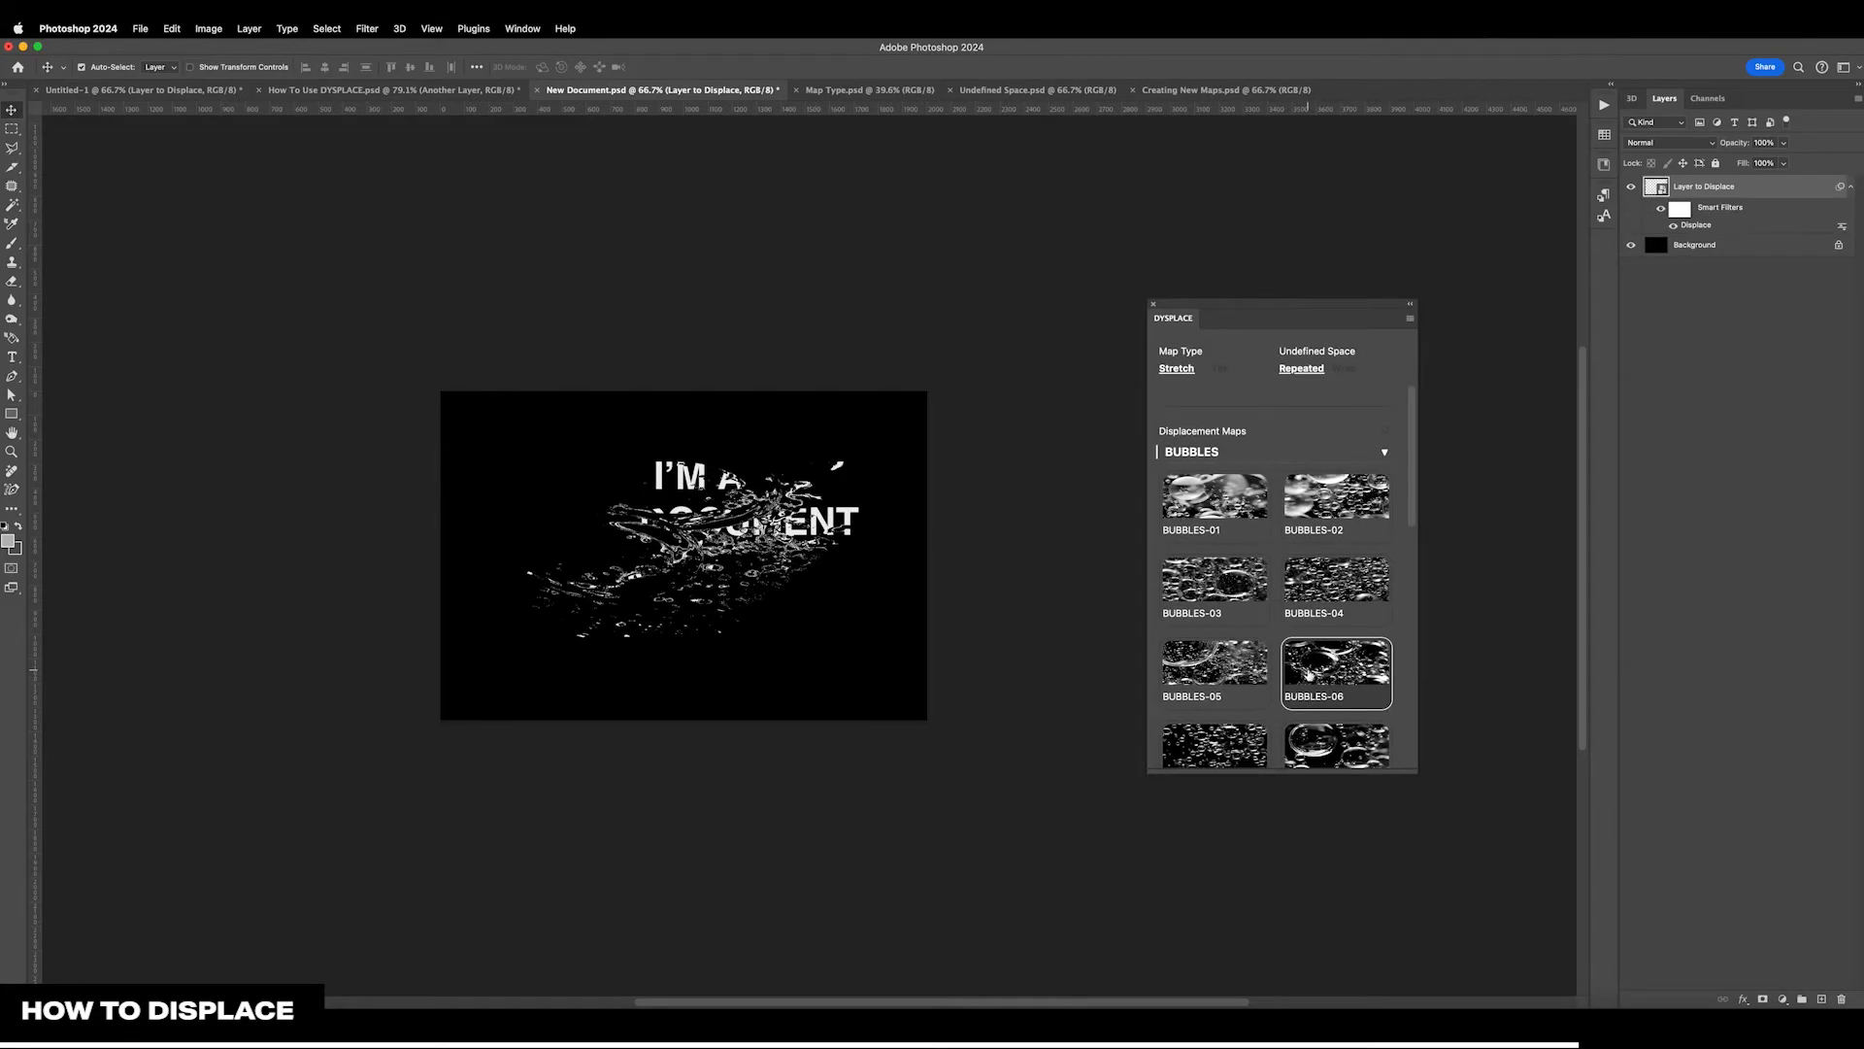
{"action": "scroll", "coordinate": [1308, 673], "scroll_direction": "up", "scroll_amount": 3}
{"action": "left_click", "coordinate": [1282, 588]}
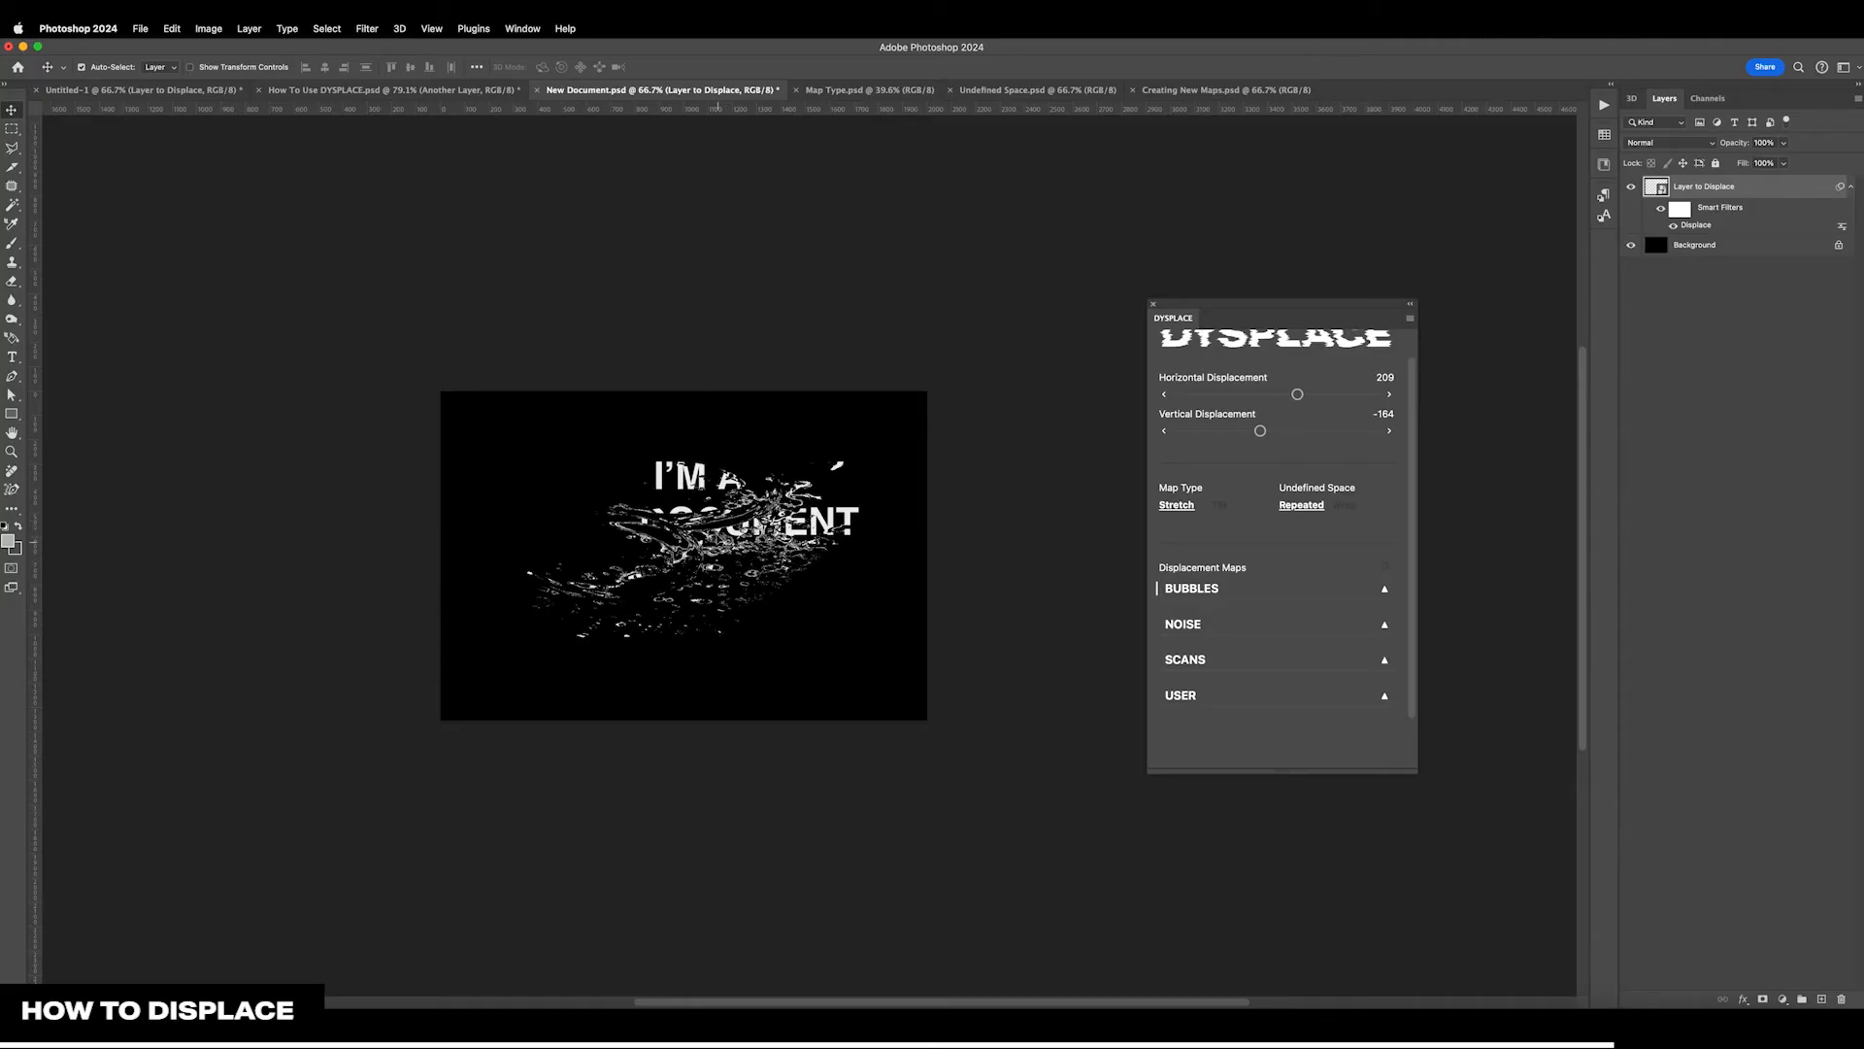
{"action": "scroll", "coordinate": [1332, 436], "scroll_direction": "up", "scroll_amount": 1}
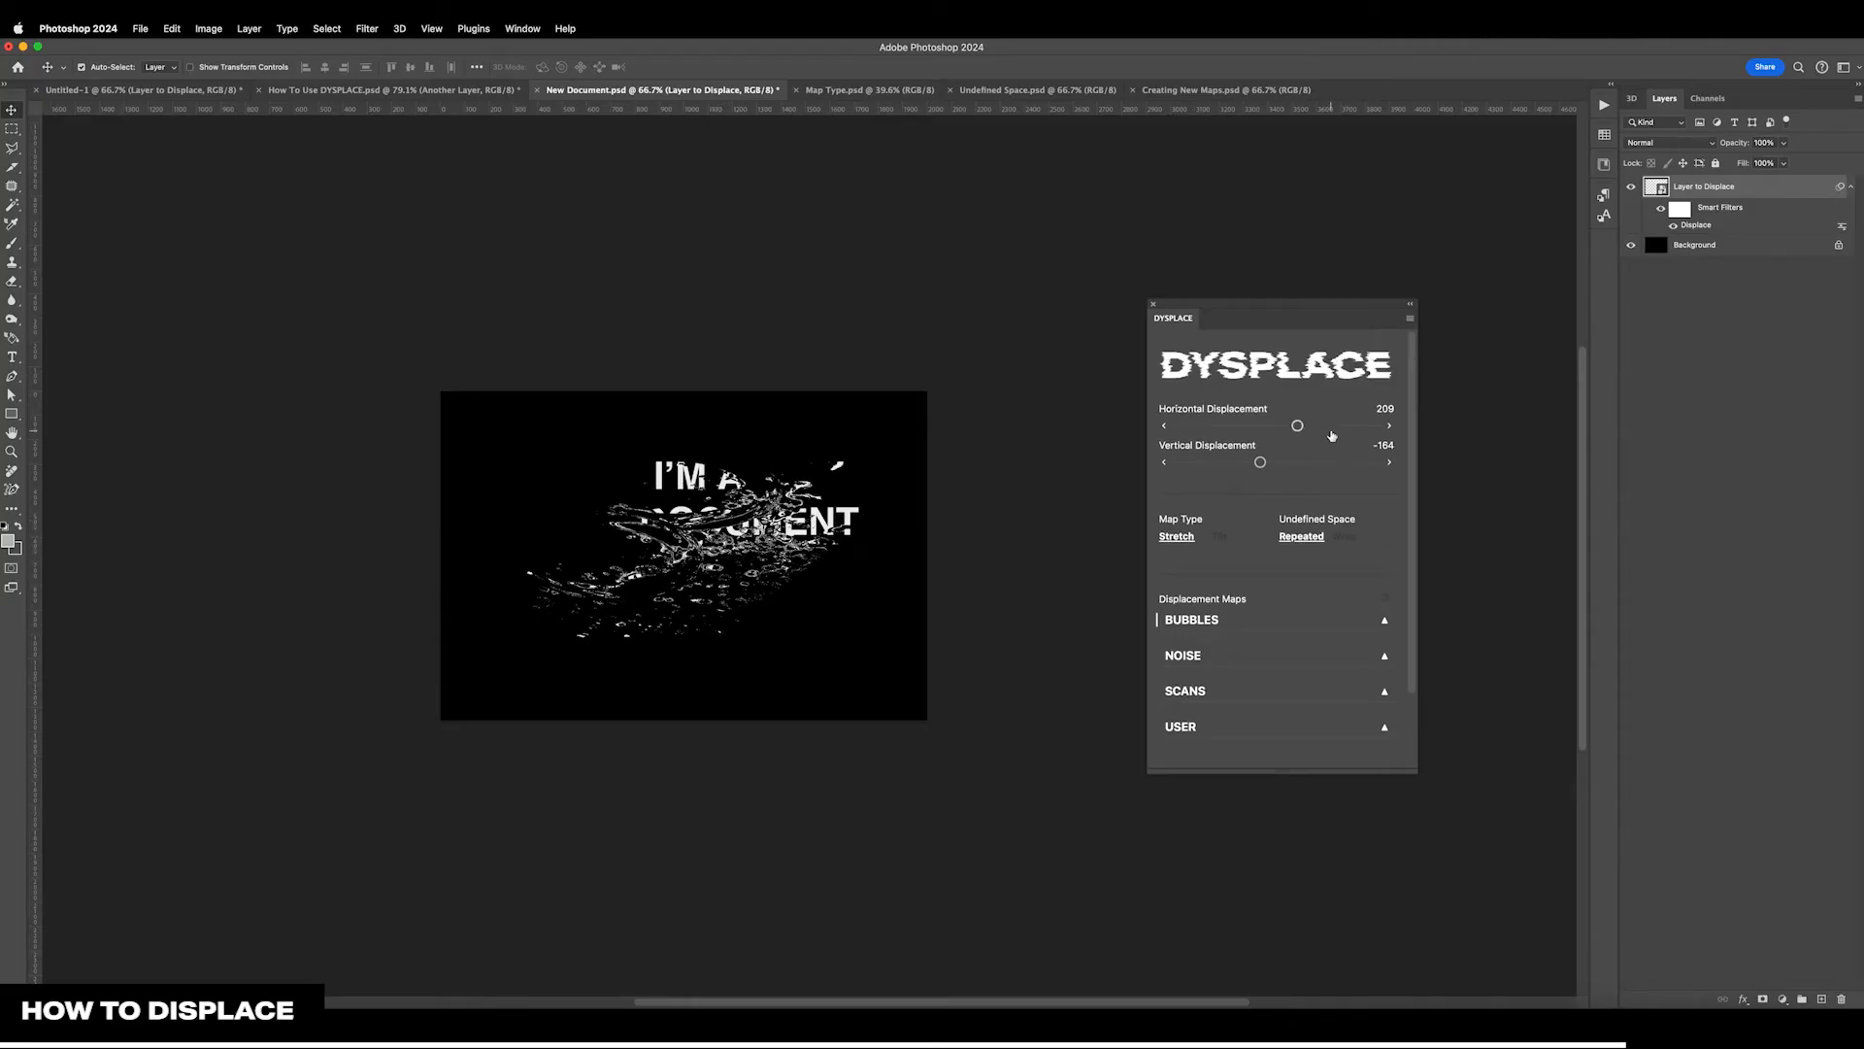
Return to How To Use DYSPLACE.psd, set Another Layer's vertical displacement to 75, and select Layer to Displace
{"action": "left_click", "coordinate": [394, 91]}
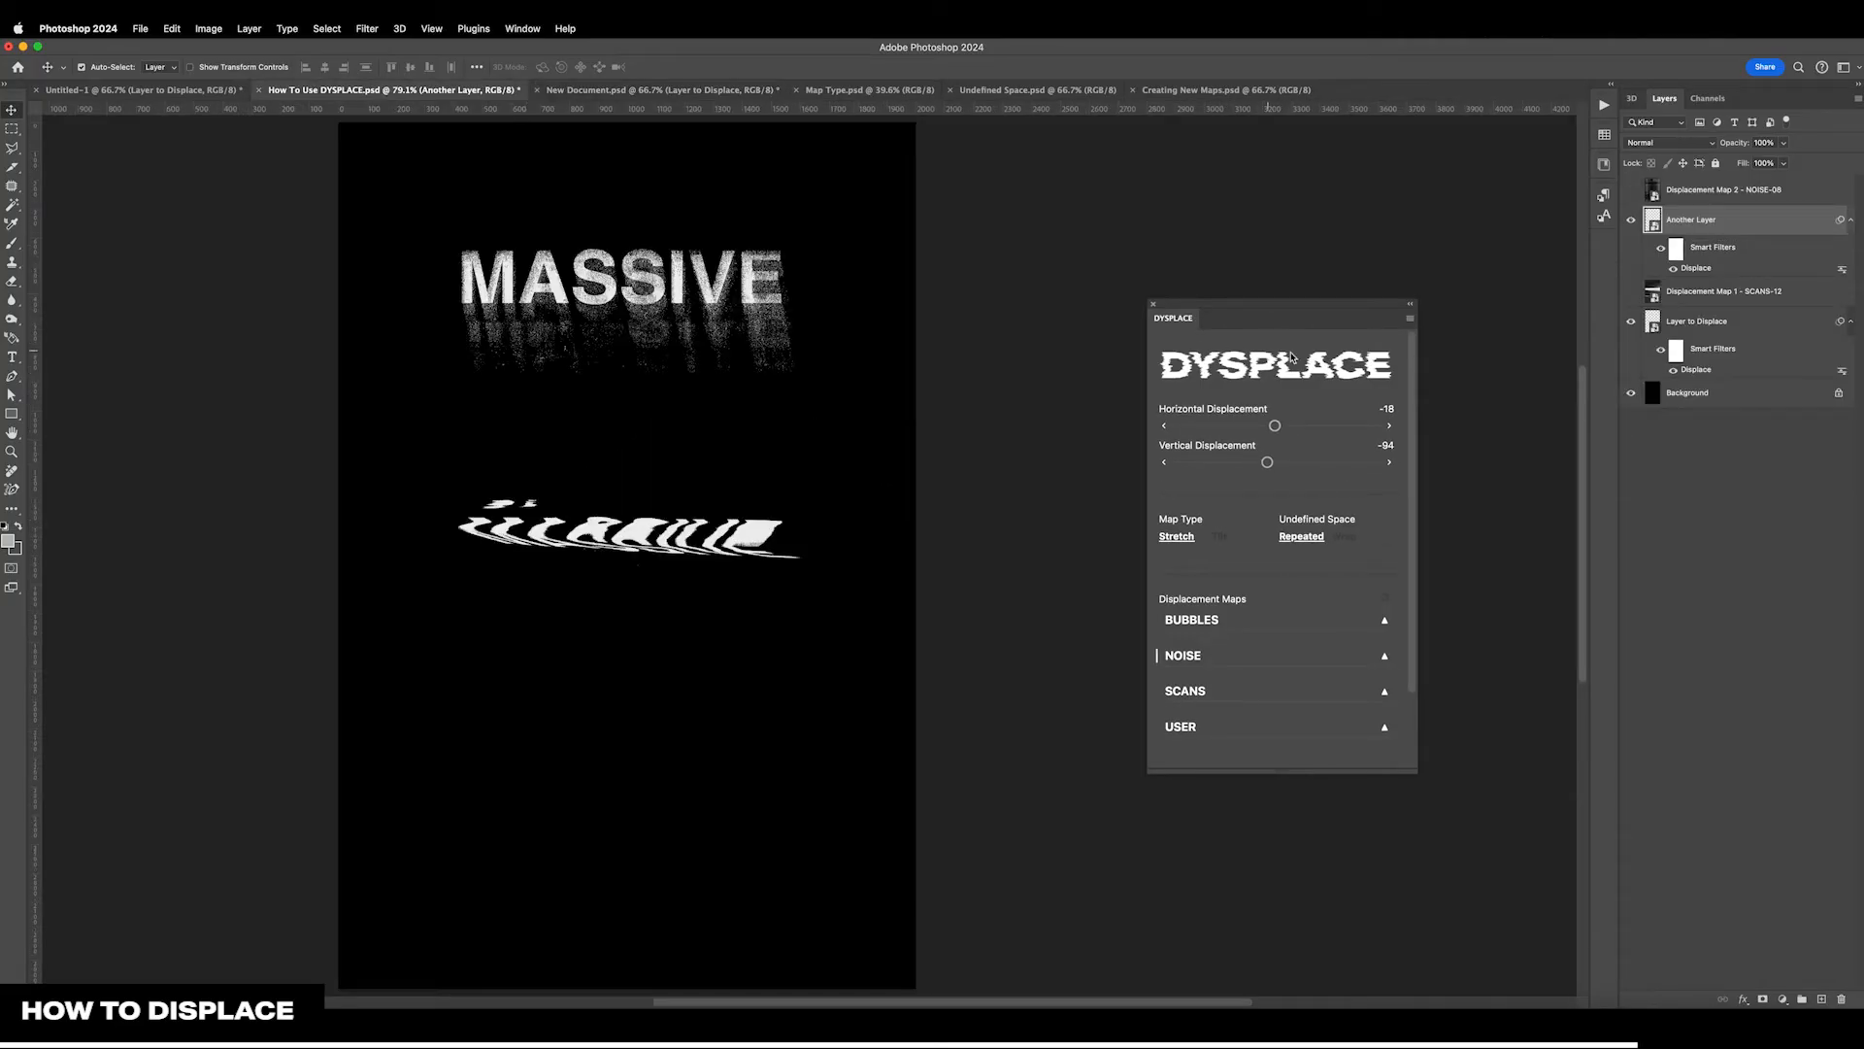
{"action": "left_click_drag", "start_coordinate": [1267, 462], "coordinate": [1284, 462]}
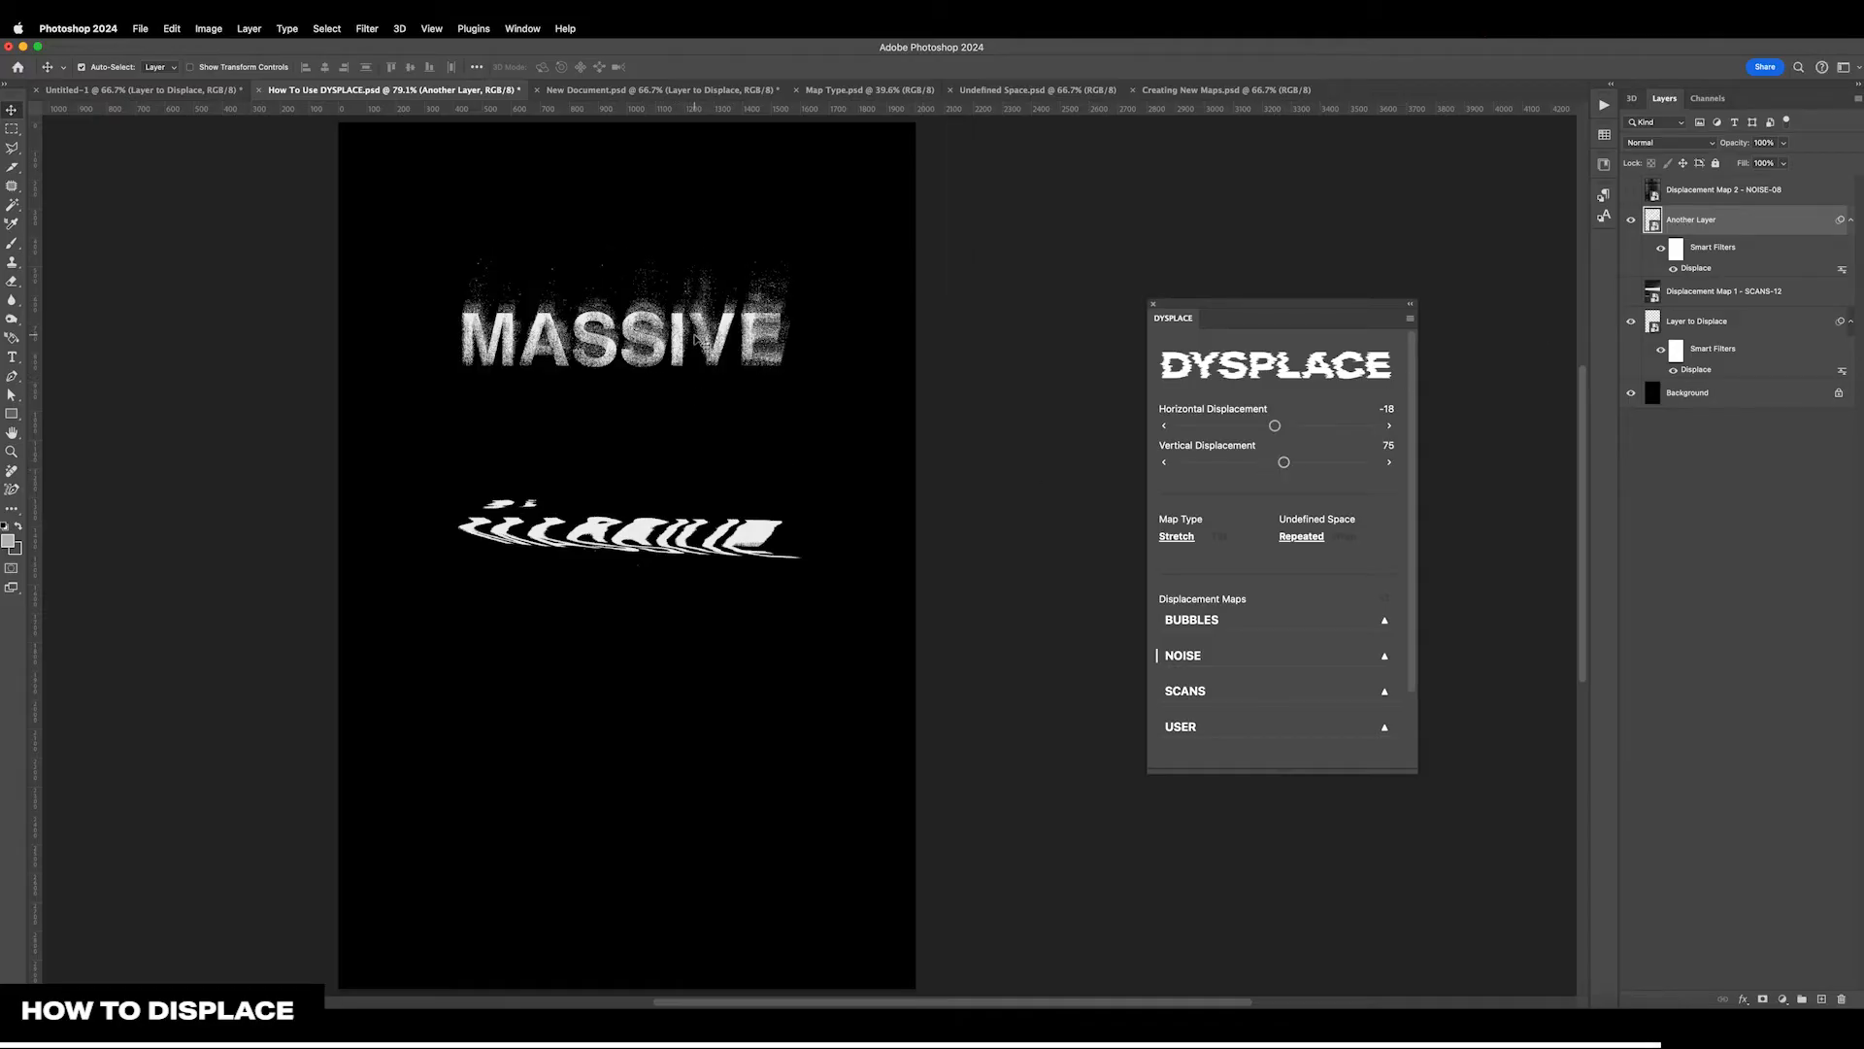
{"action": "left_click", "coordinate": [1731, 338]}
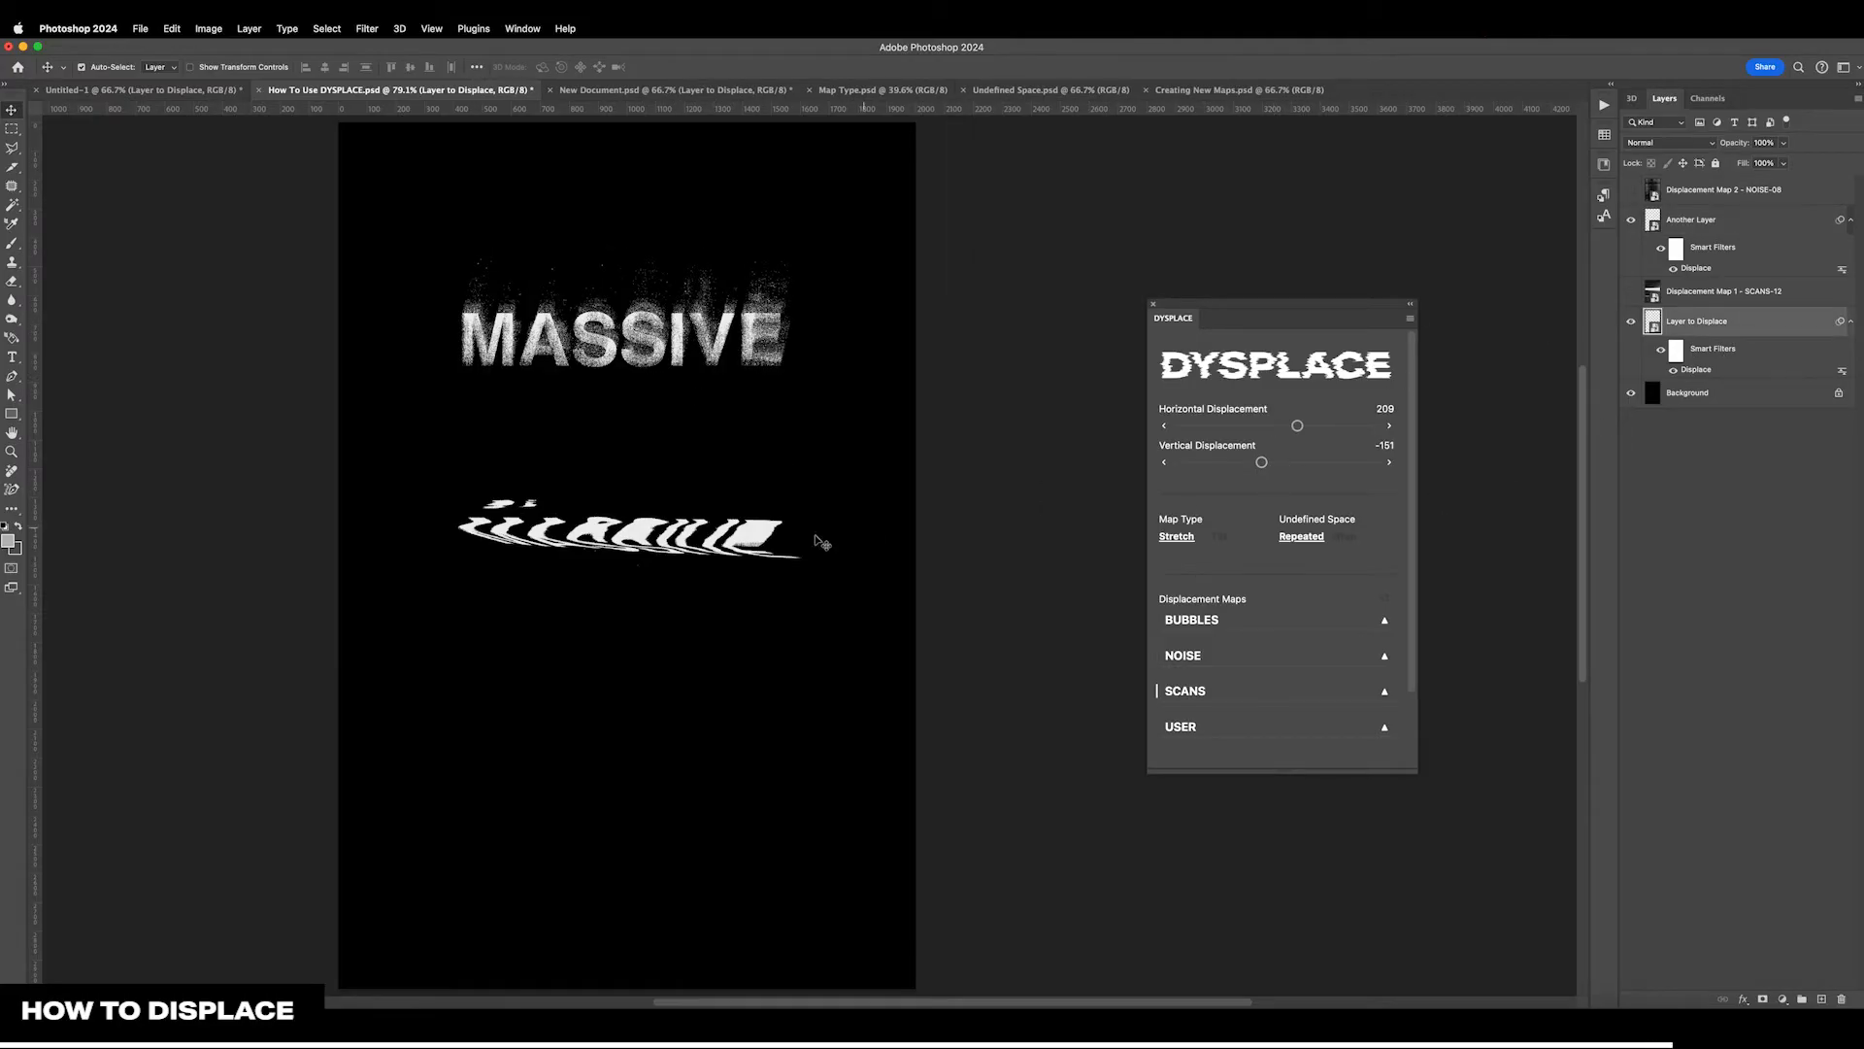
Switch to New Document.psd and adjust Layer to Displace's displacement to 40 horizontal and -9 vertical
{"action": "left_click_drag", "start_coordinate": [1262, 463], "coordinate": [1305, 429]}
{"action": "key", "text": "ctrl+Tab"}
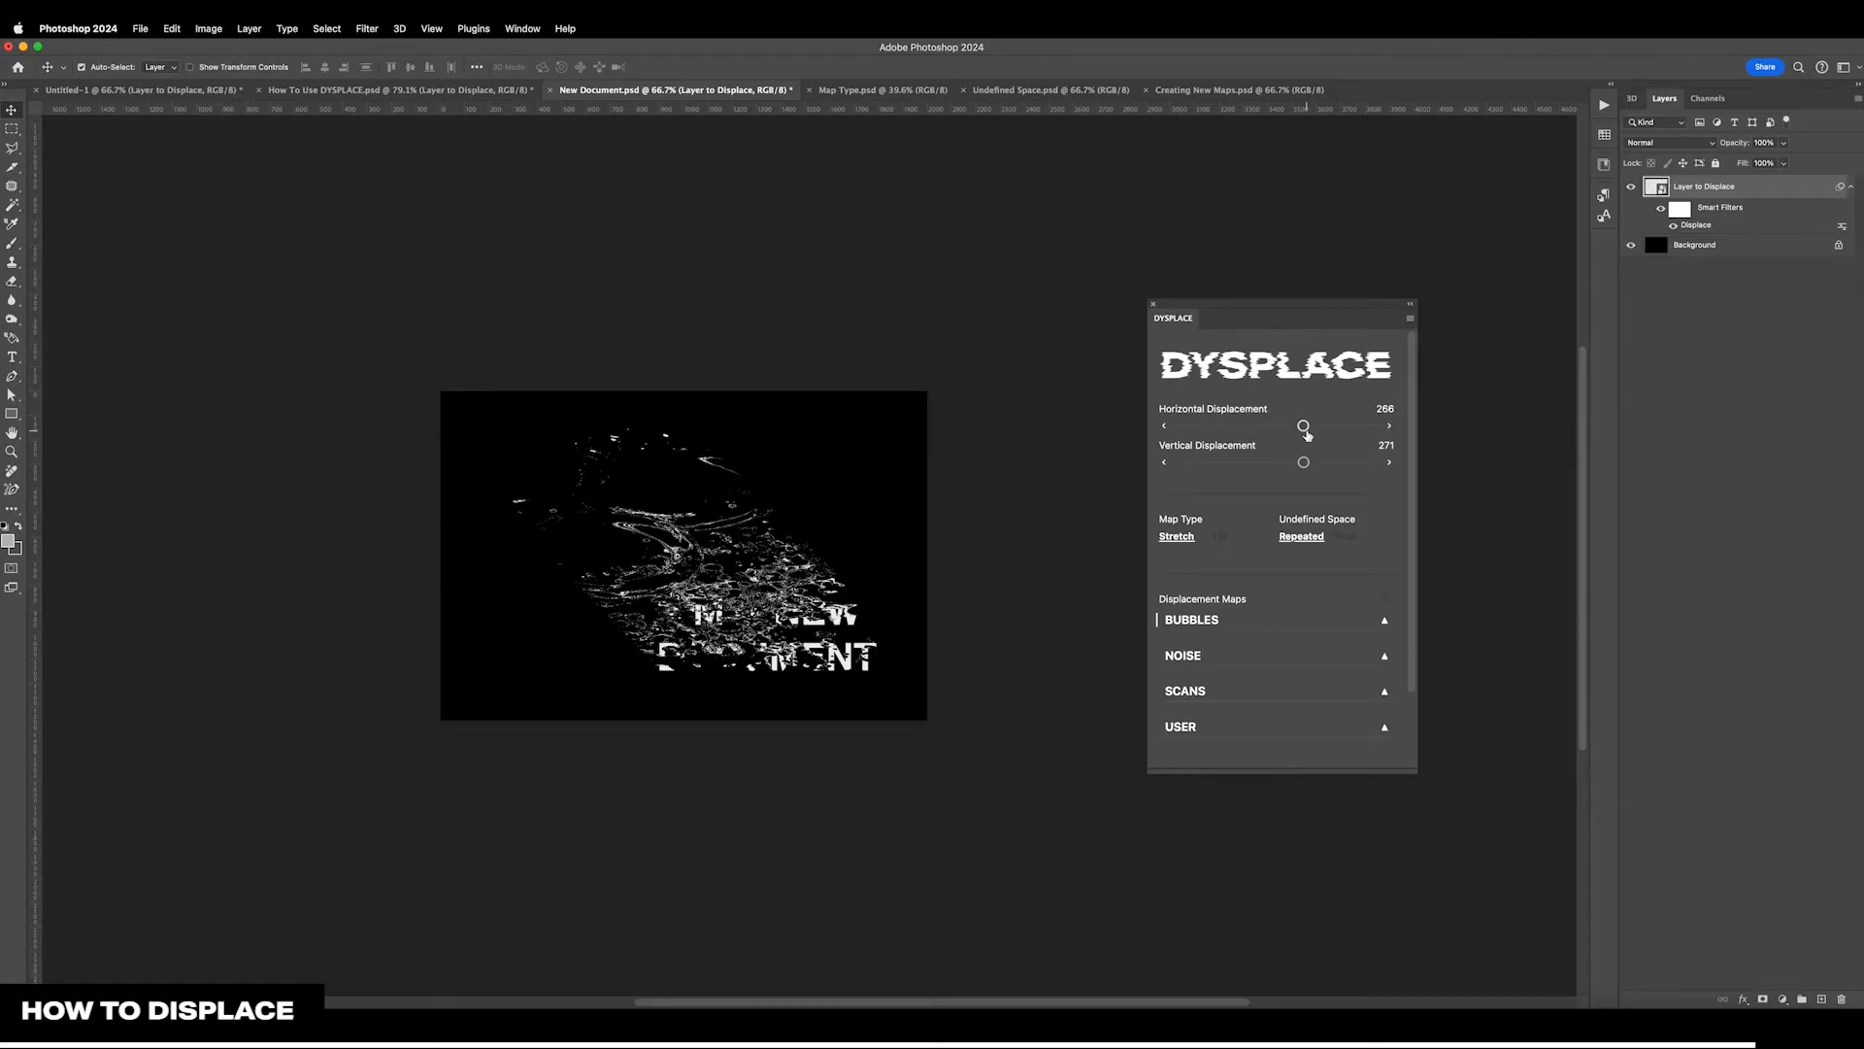
{"action": "left_click_drag", "start_coordinate": [1307, 434], "coordinate": [1276, 467]}
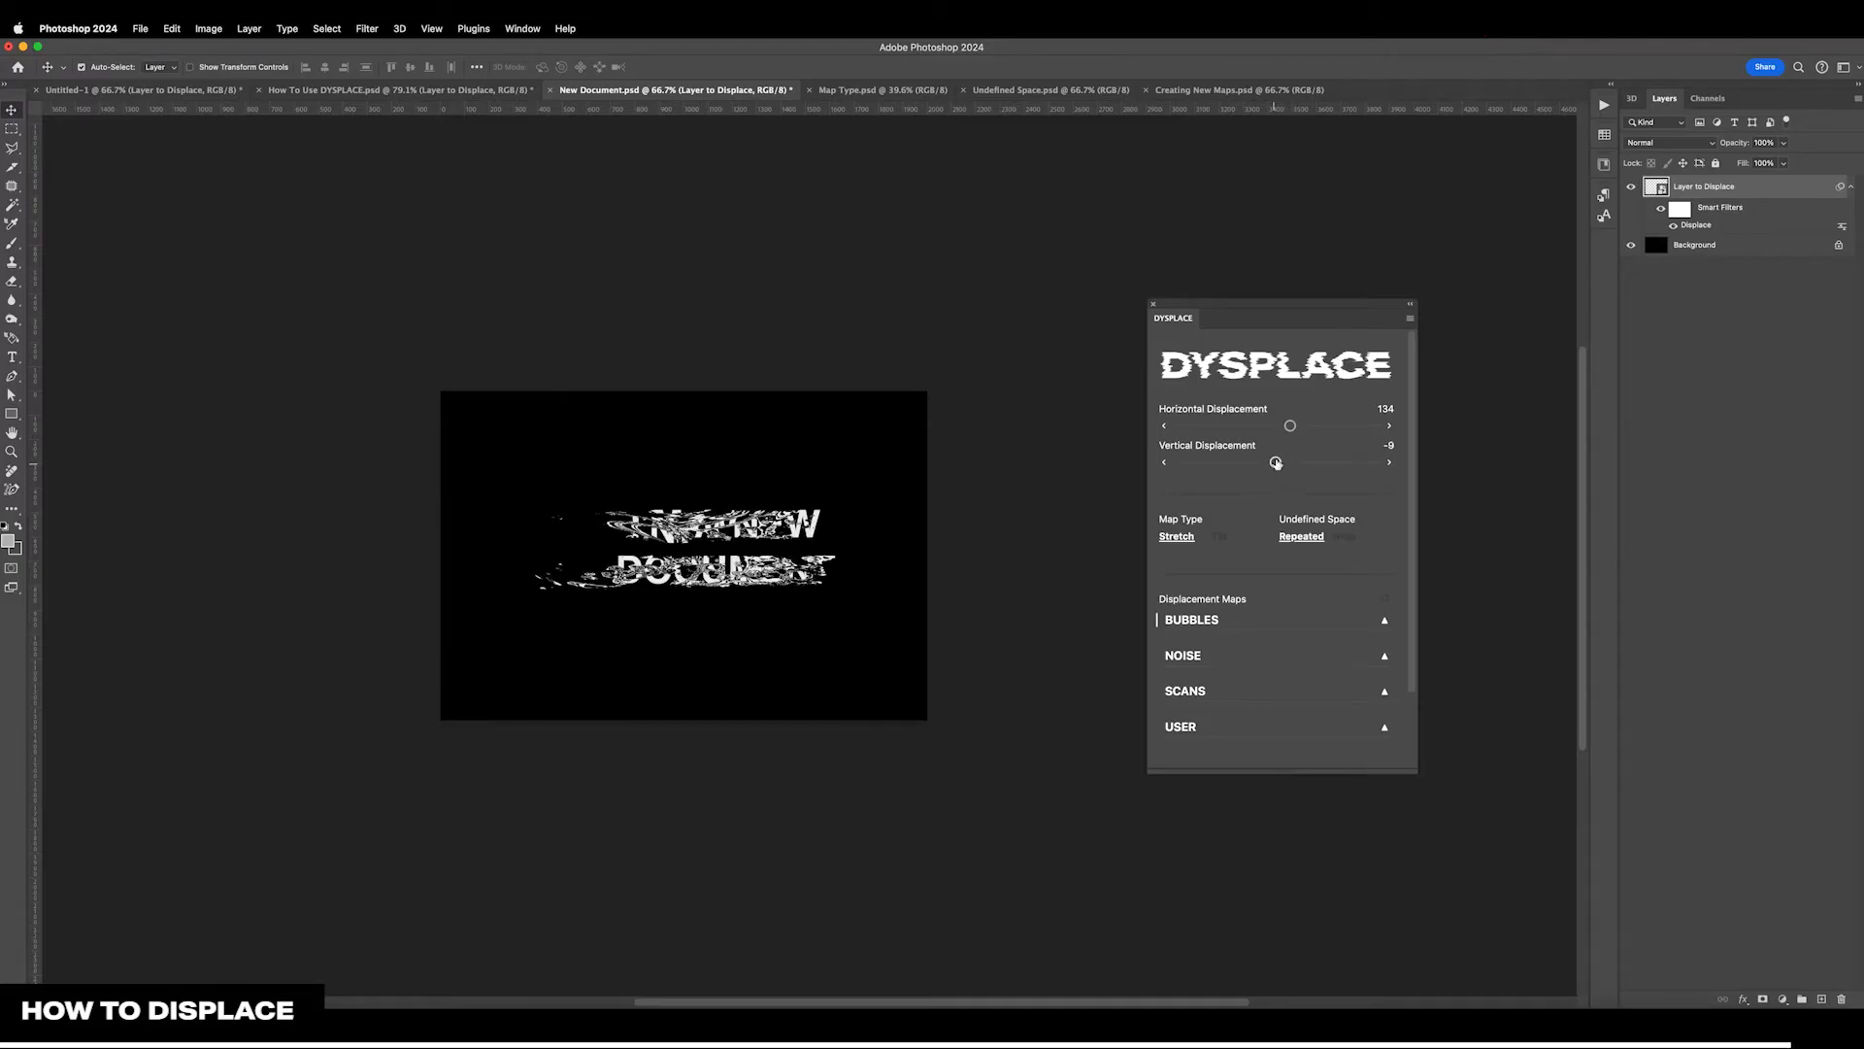
{"action": "left_click_drag", "start_coordinate": [1289, 427], "coordinate": [1272, 432]}
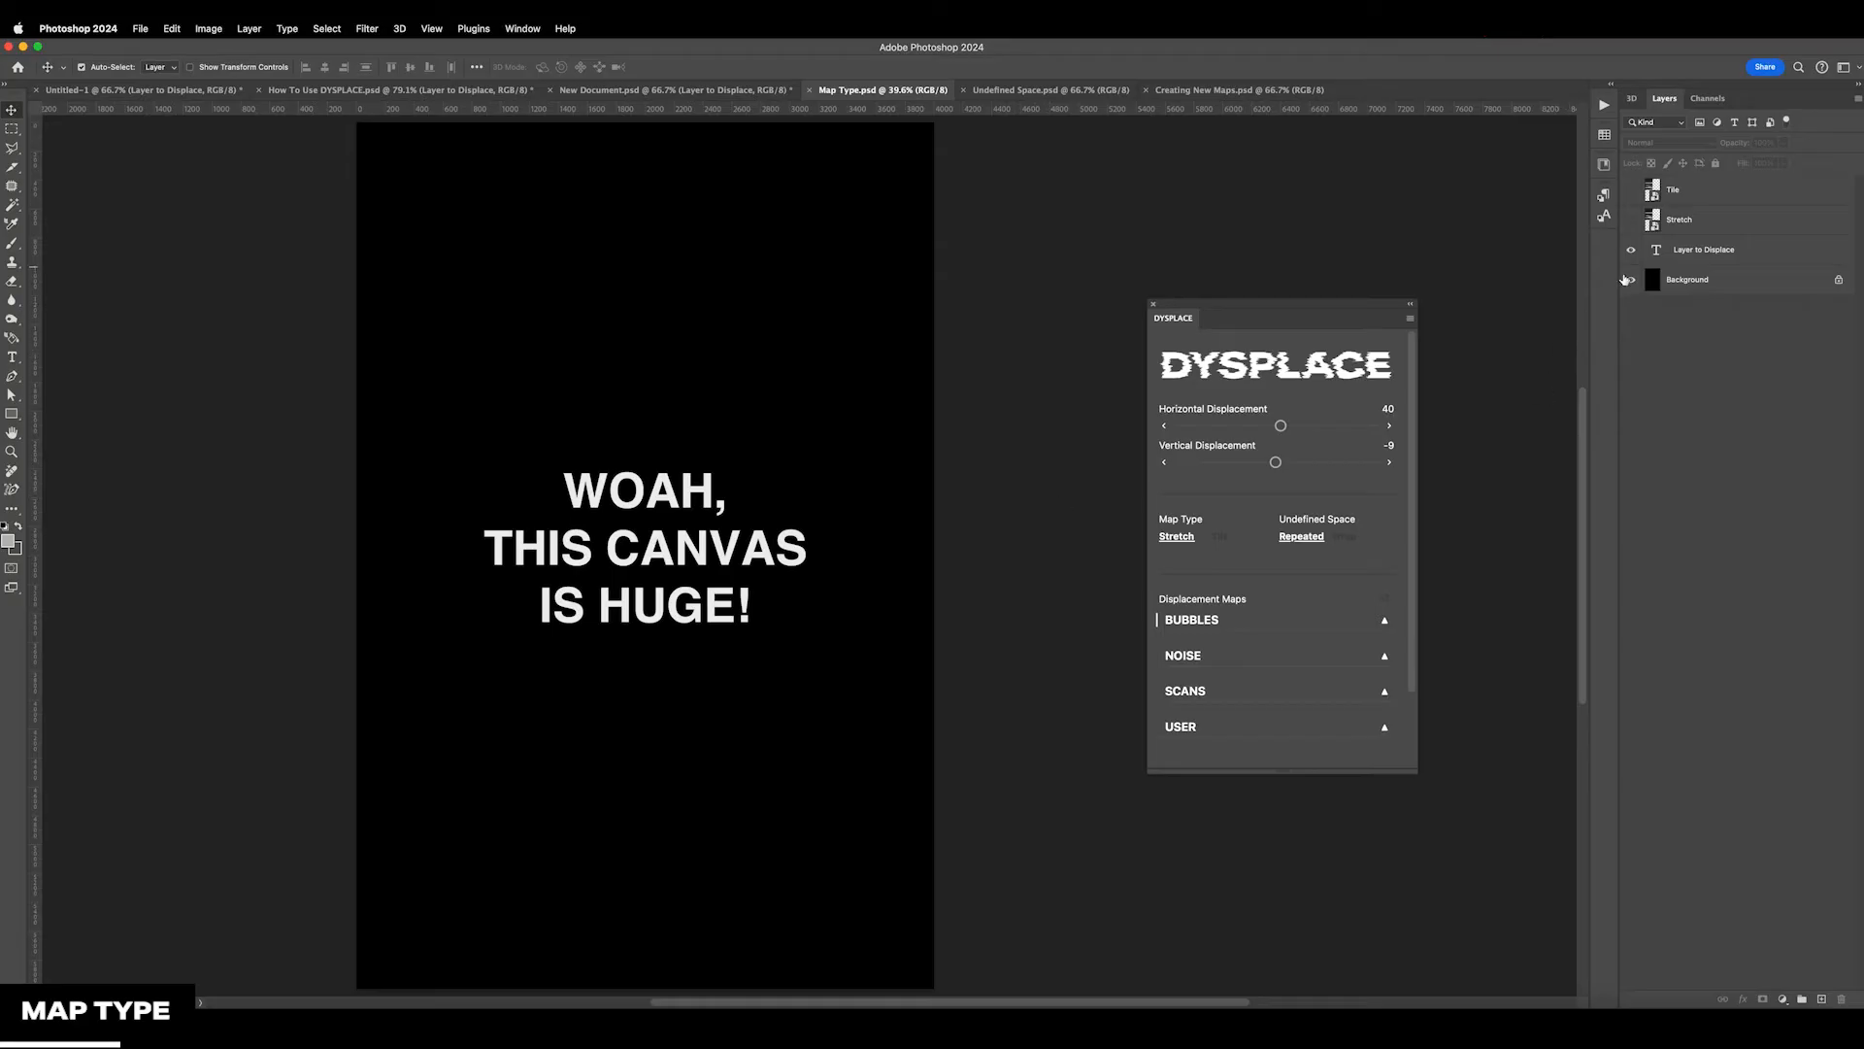
In Map Type.psd, show and select the Stretch map, shift it within the canvas, and compare the artwork with it hidden and shown
{"action": "left_click", "coordinate": [1631, 221]}
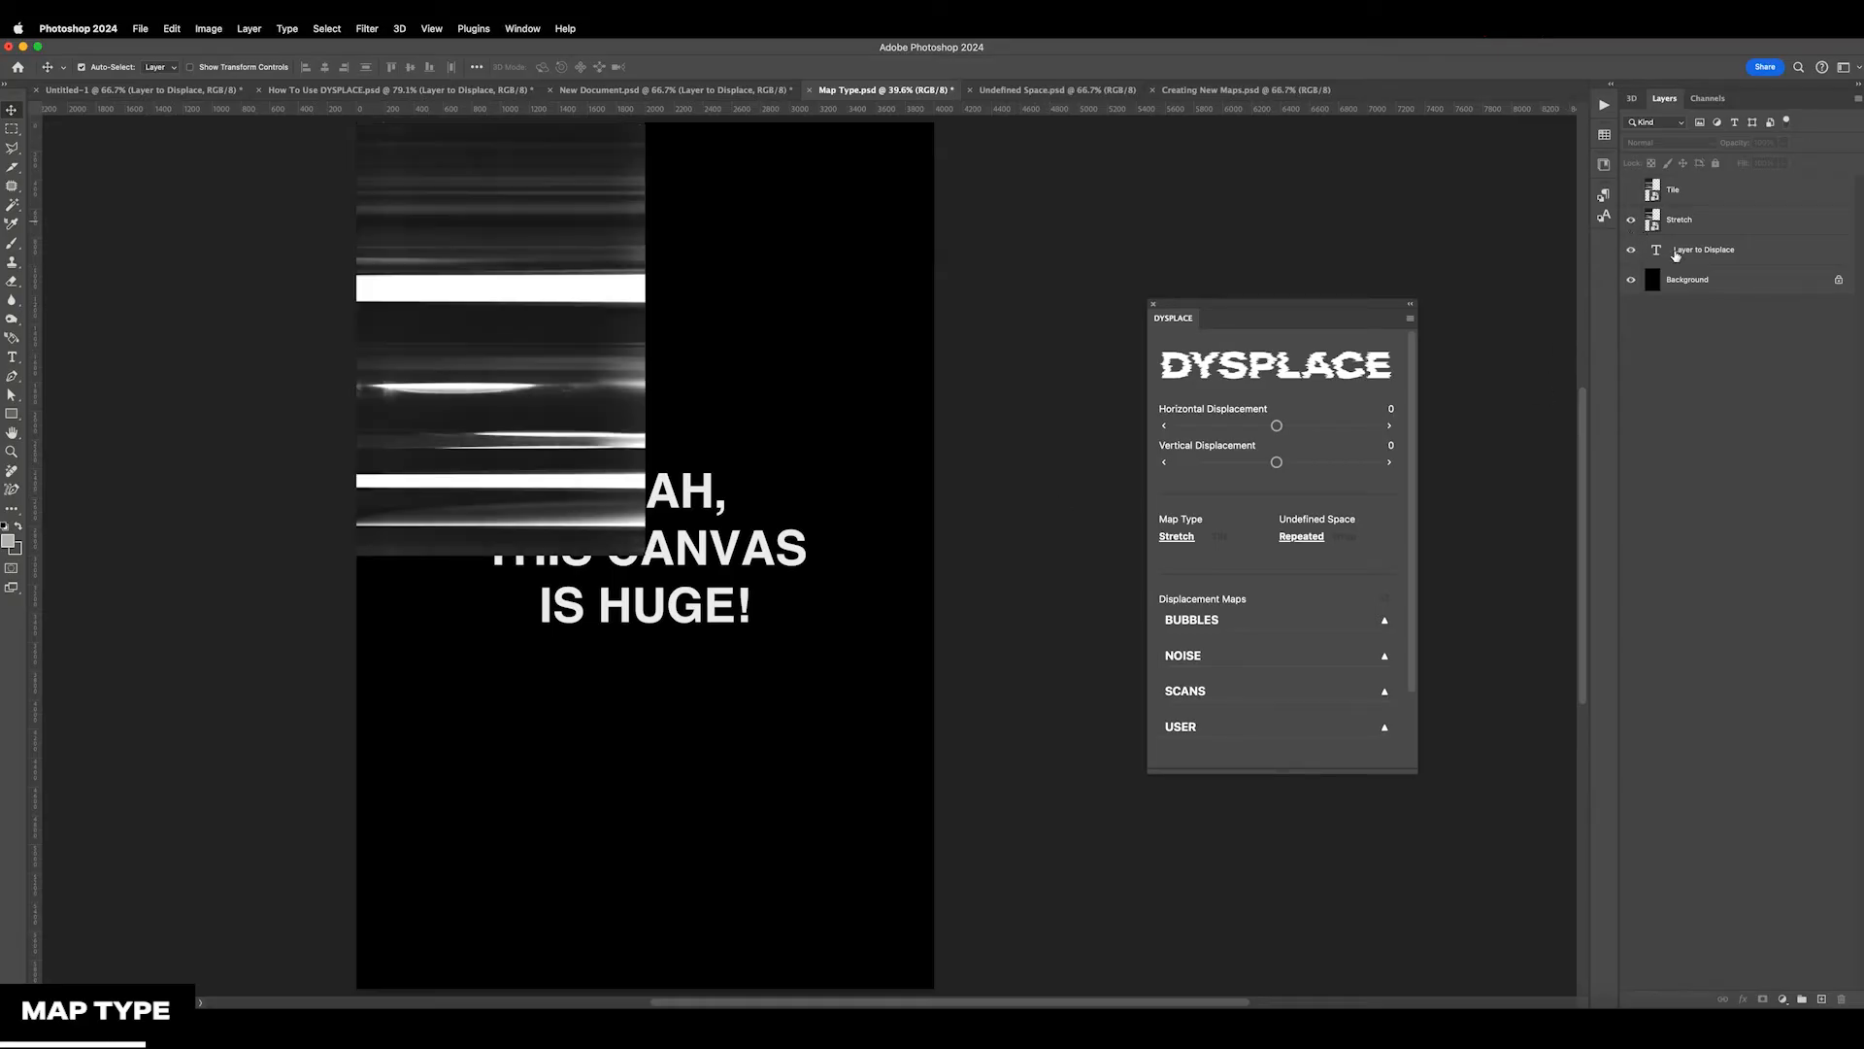
{"action": "left_click", "coordinate": [1695, 223]}
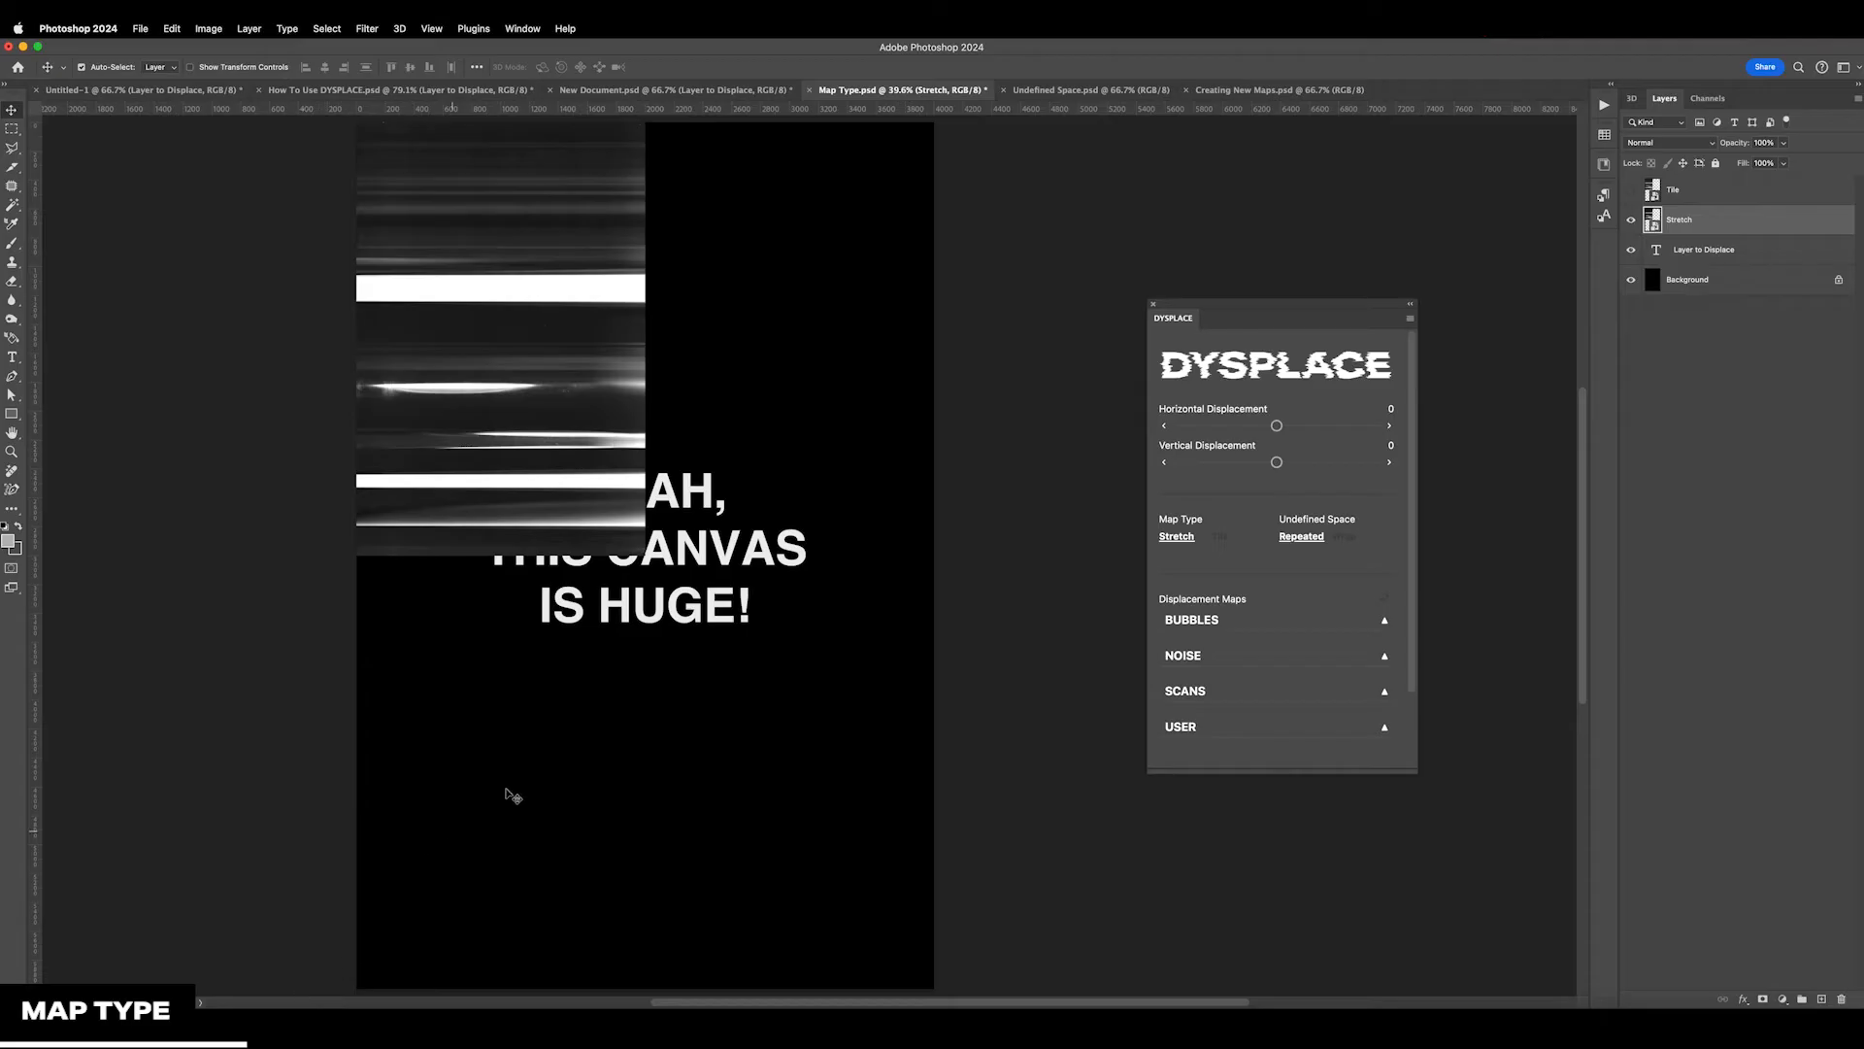
{"action": "left_click_drag", "start_coordinate": [517, 389], "coordinate": [590, 392]}
{"action": "left_click", "coordinate": [1632, 219]}
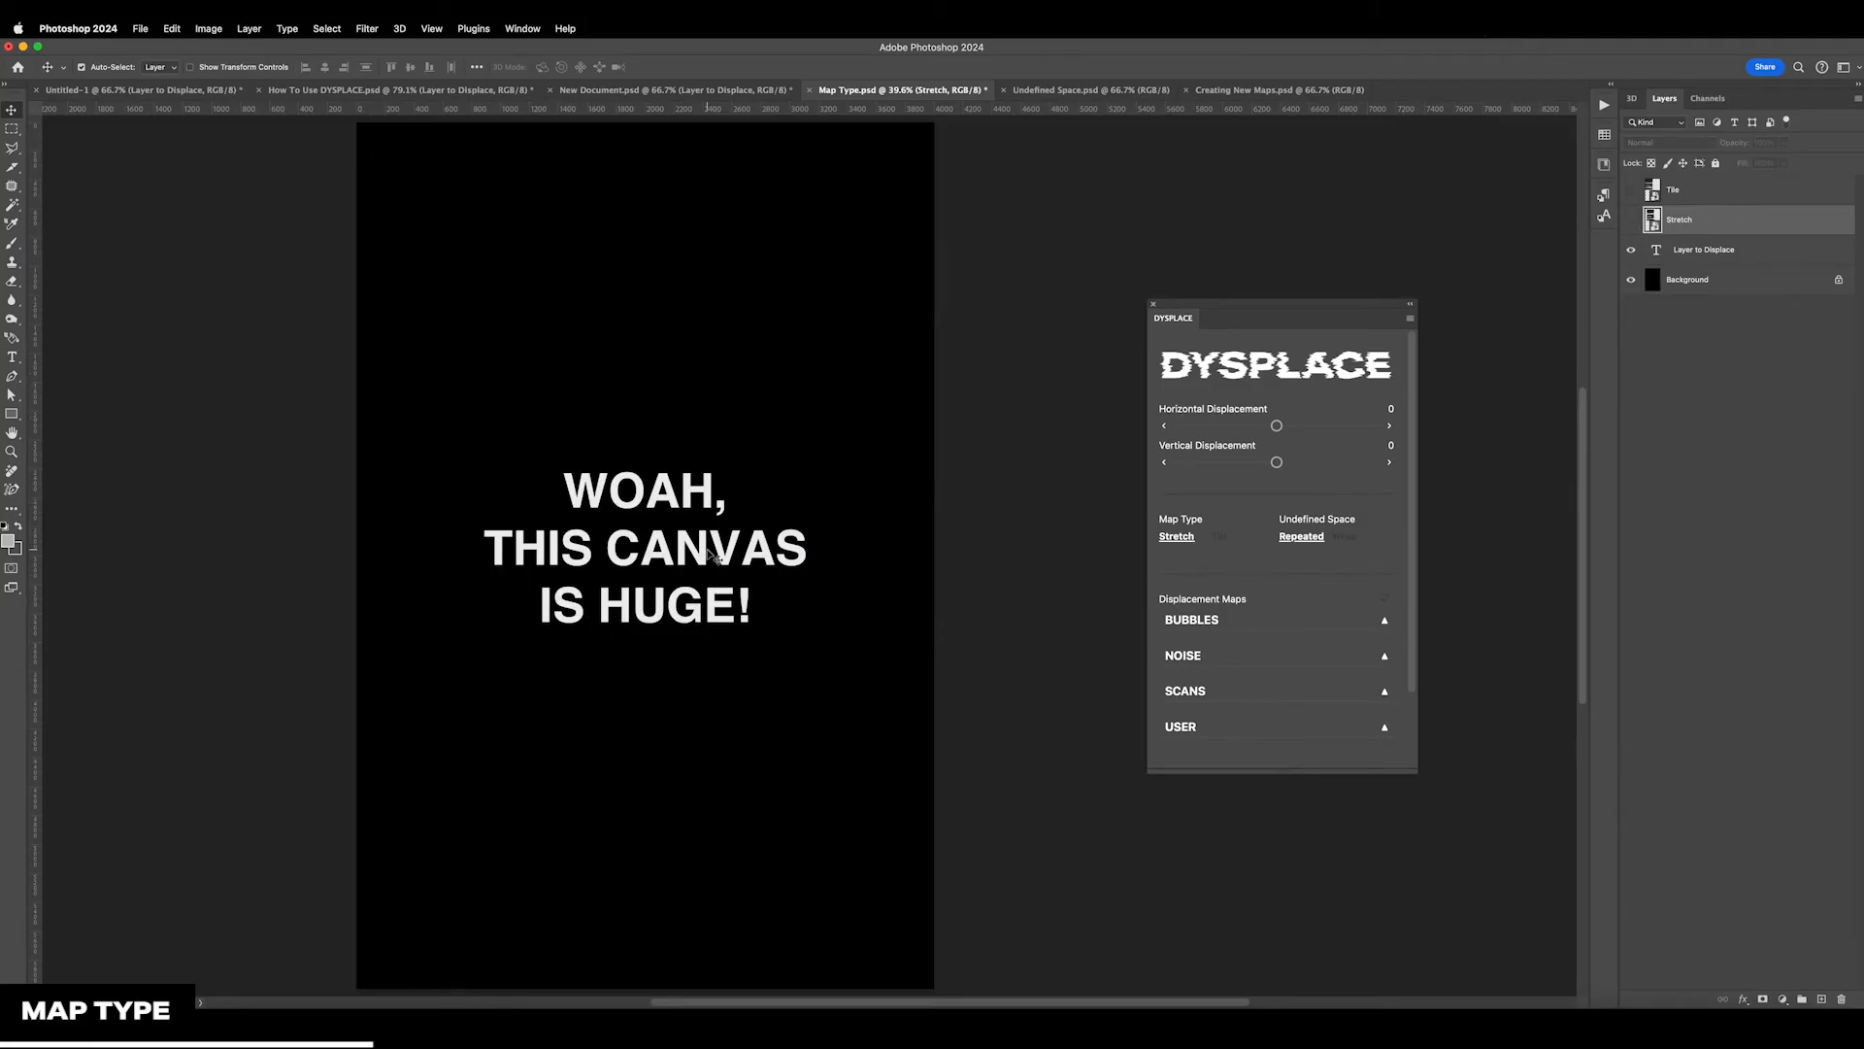
{"action": "left_click", "coordinate": [1631, 220]}
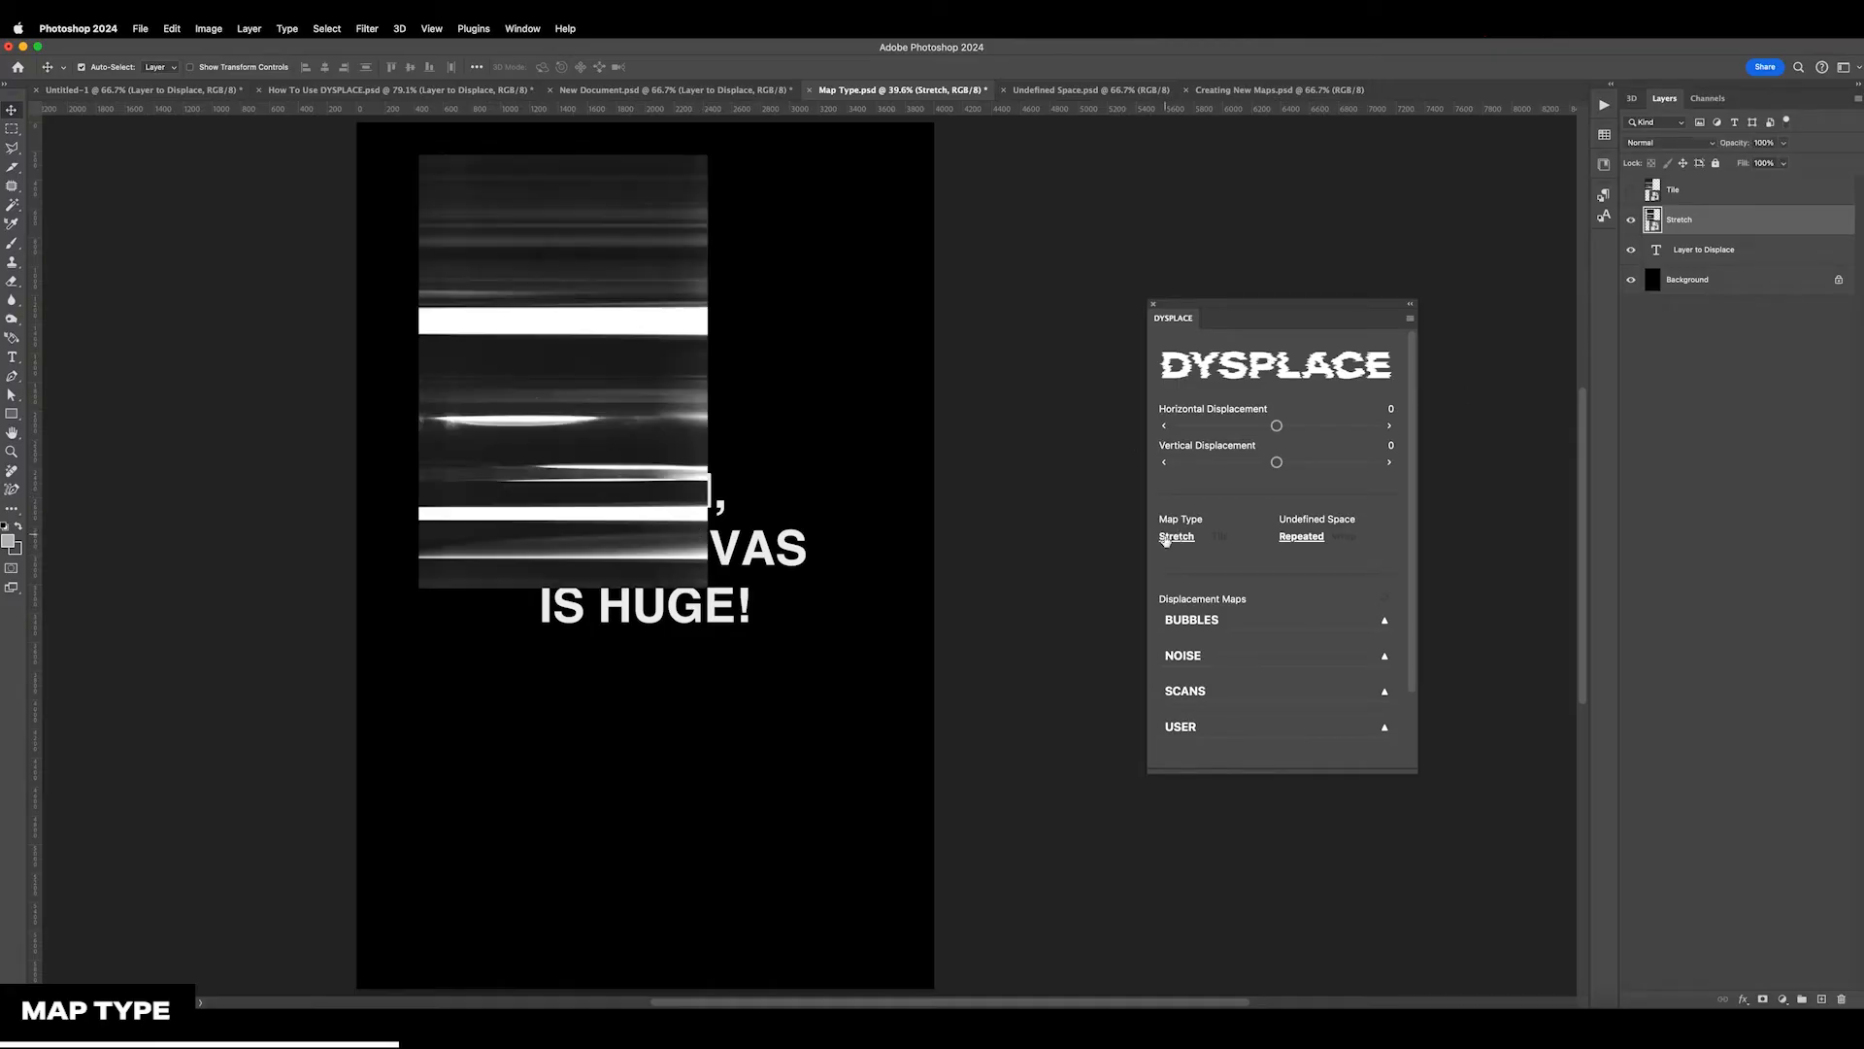
Scale the Stretch map to 200% from the canvas's upper-left corner so it fills the canvas, and set its blend mode to Screen
{"action": "left_click_drag", "start_coordinate": [515, 353], "coordinate": [443, 317]}
{"action": "key", "text": "super+t"}
{"action": "left_click_drag", "start_coordinate": [646, 555], "coordinate": [934, 986]}
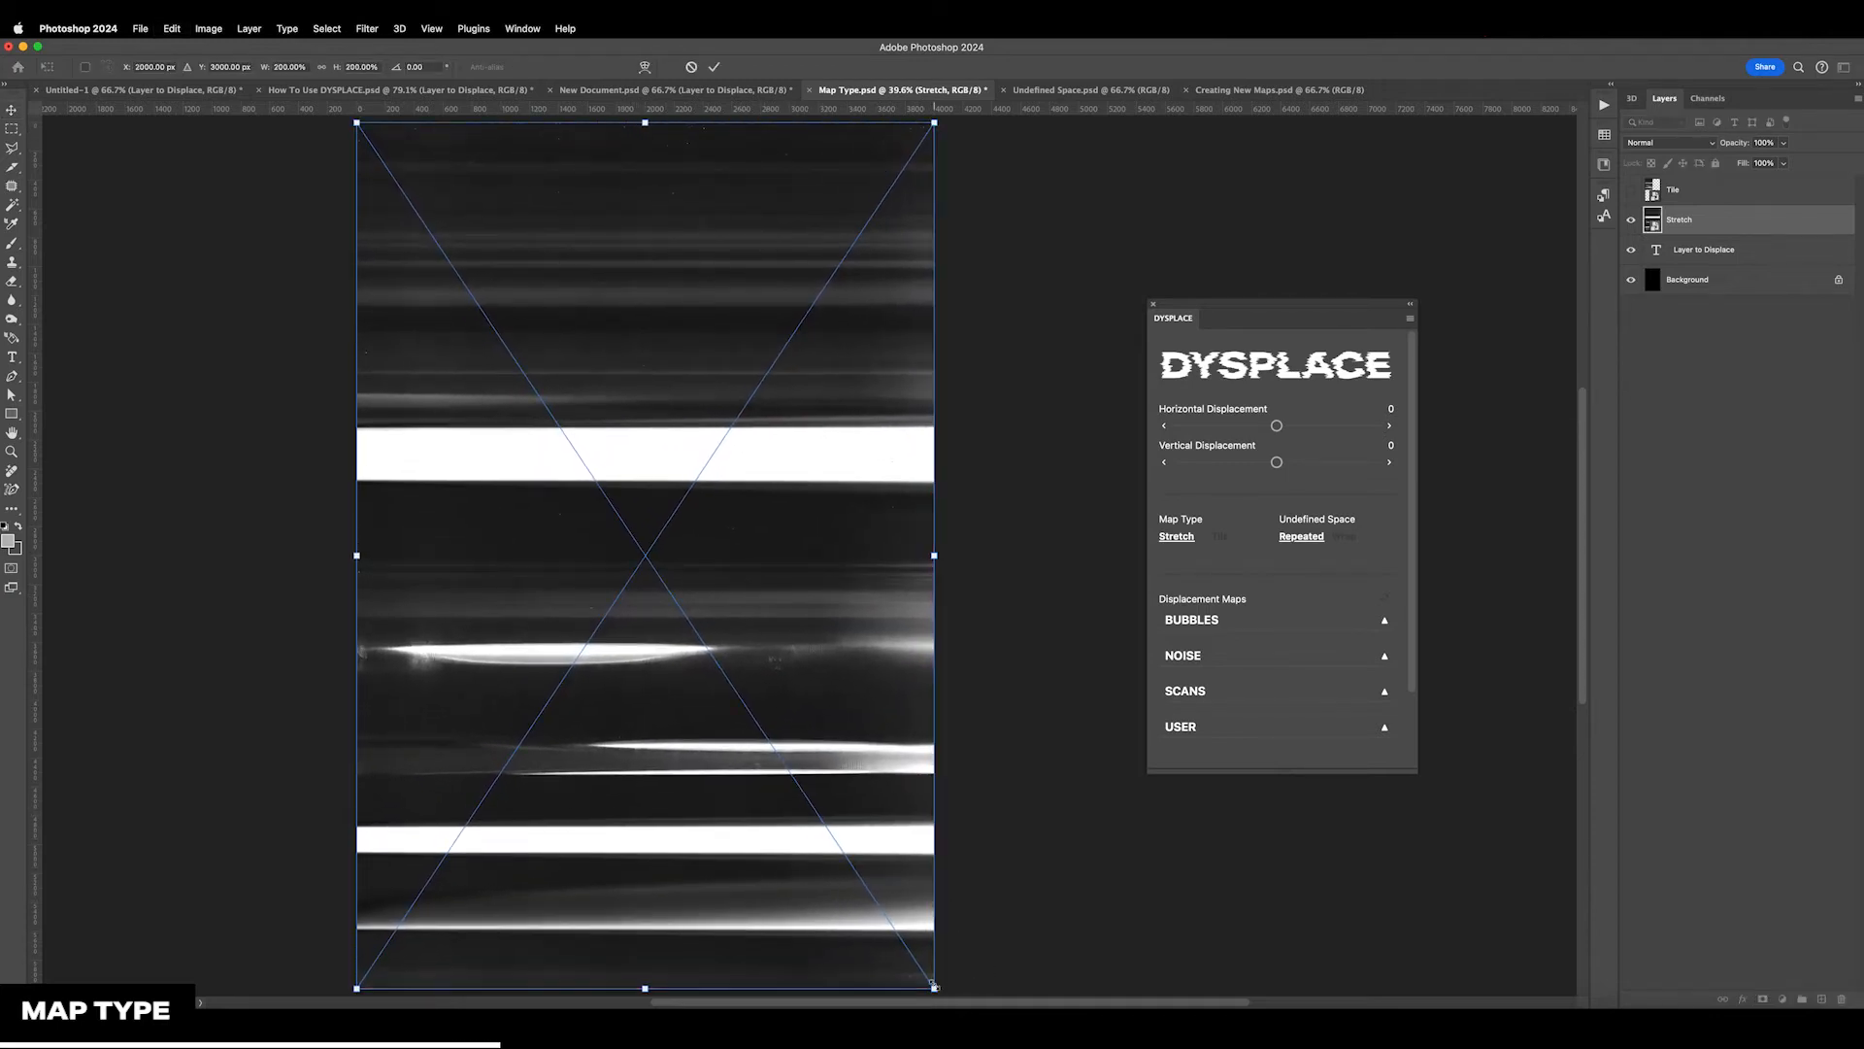
{"action": "key", "text": "Return"}
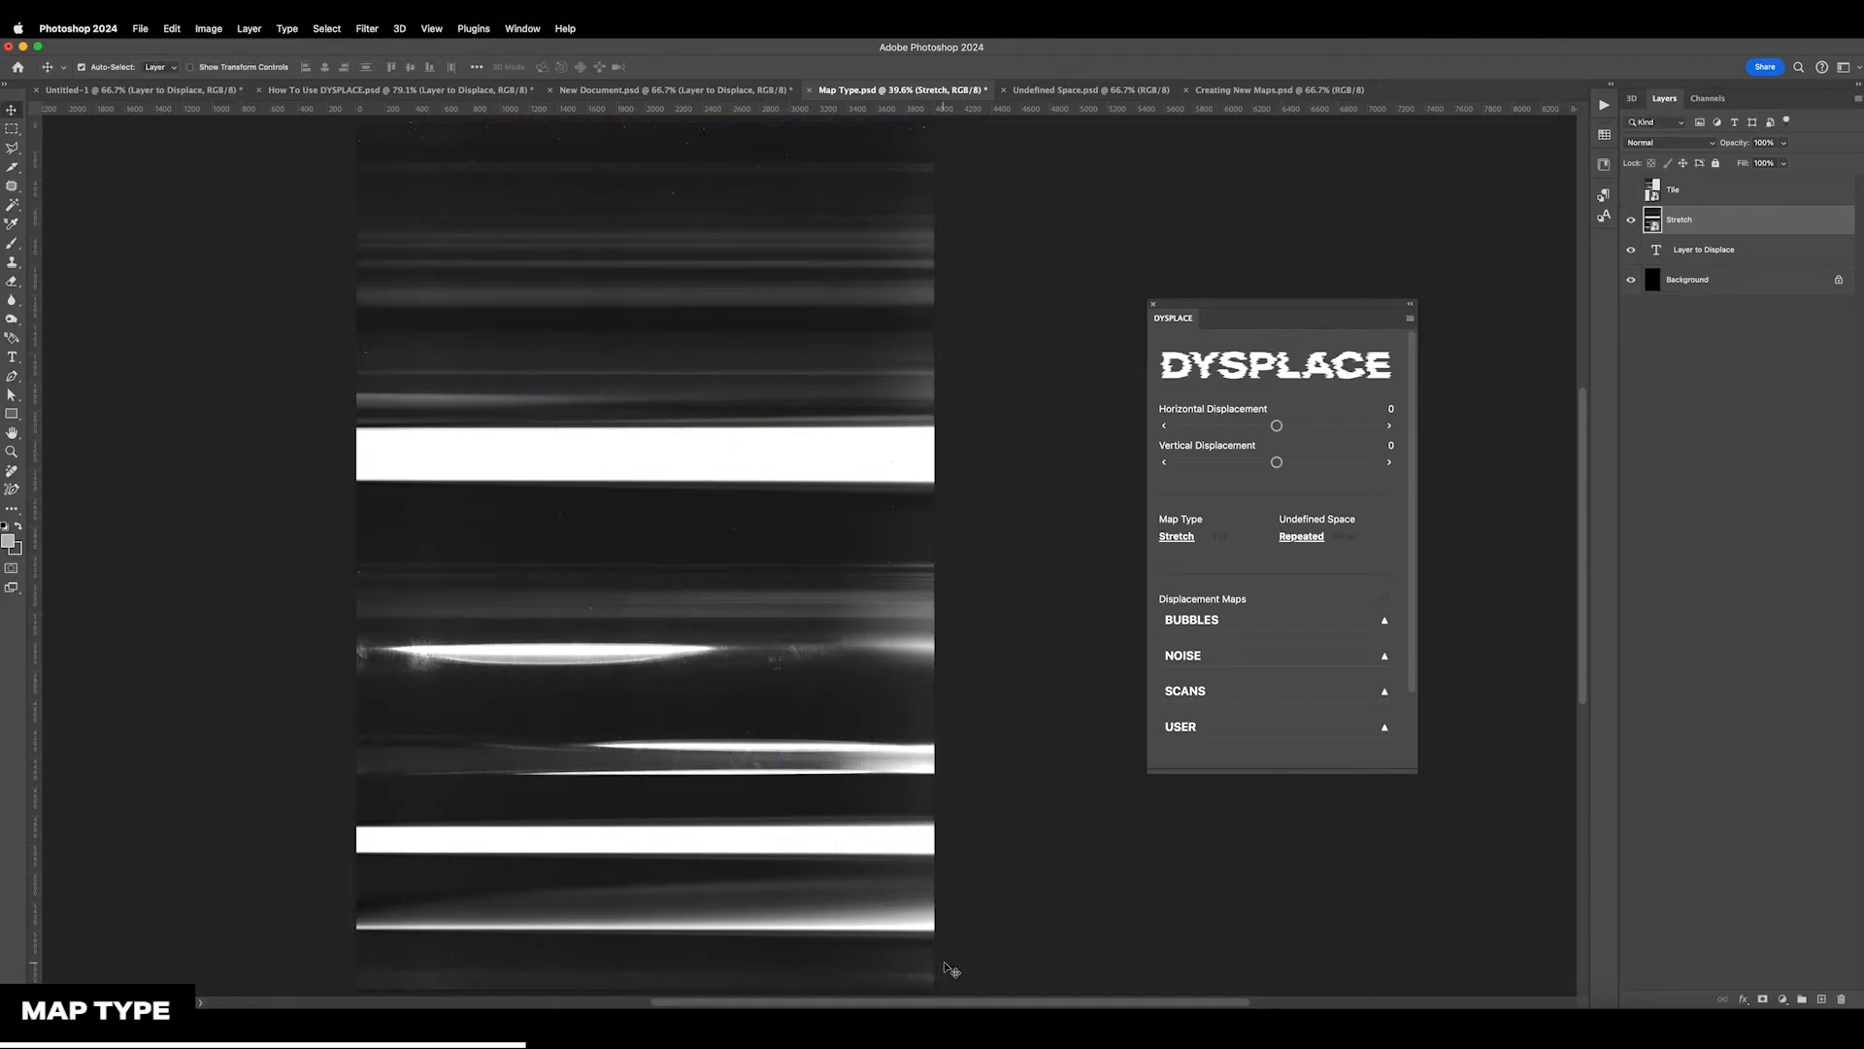
{"action": "left_click", "coordinate": [1655, 142]}
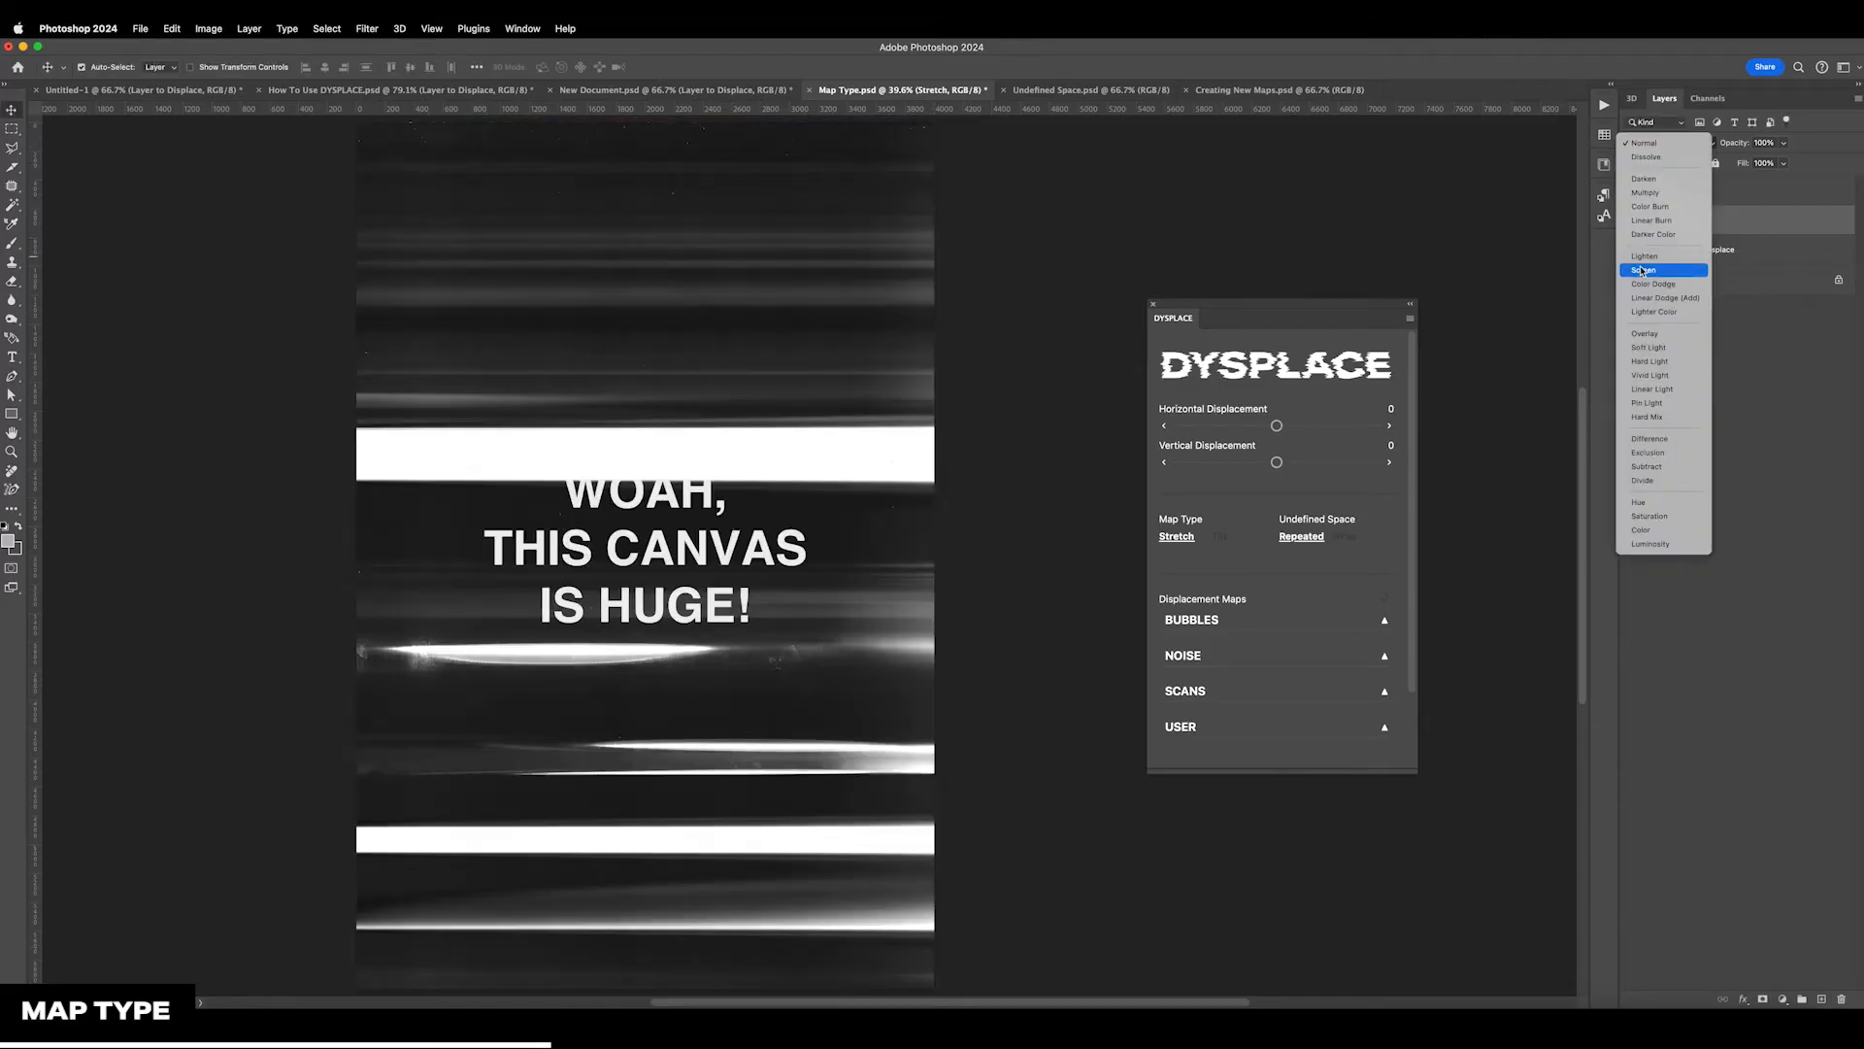
{"action": "left_click", "coordinate": [1649, 262]}
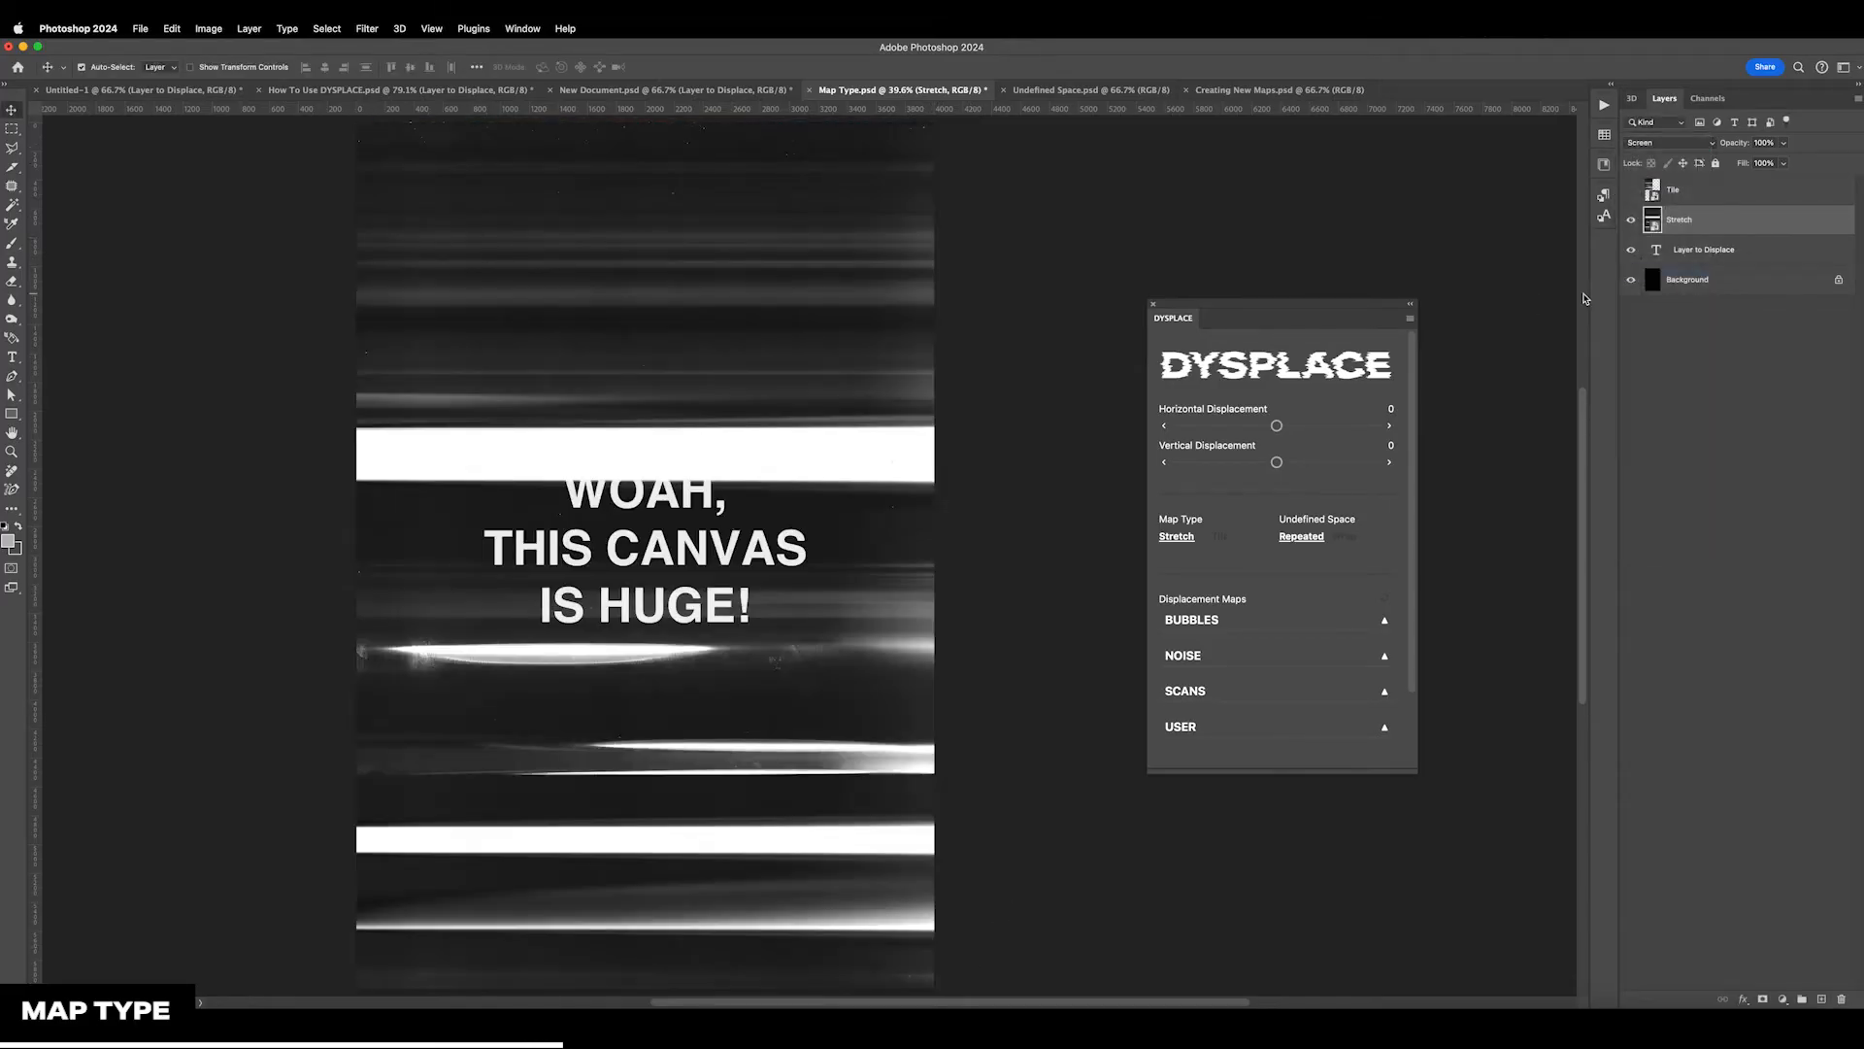
Select Layer to Displace in Map Type.psd and apply a displacement map from the SCANS category
{"action": "left_click", "coordinate": [1699, 254]}
{"action": "left_click", "coordinate": [1291, 694]}
{"action": "scroll", "coordinate": [1282, 680], "scroll_direction": "down", "scroll_amount": 5}
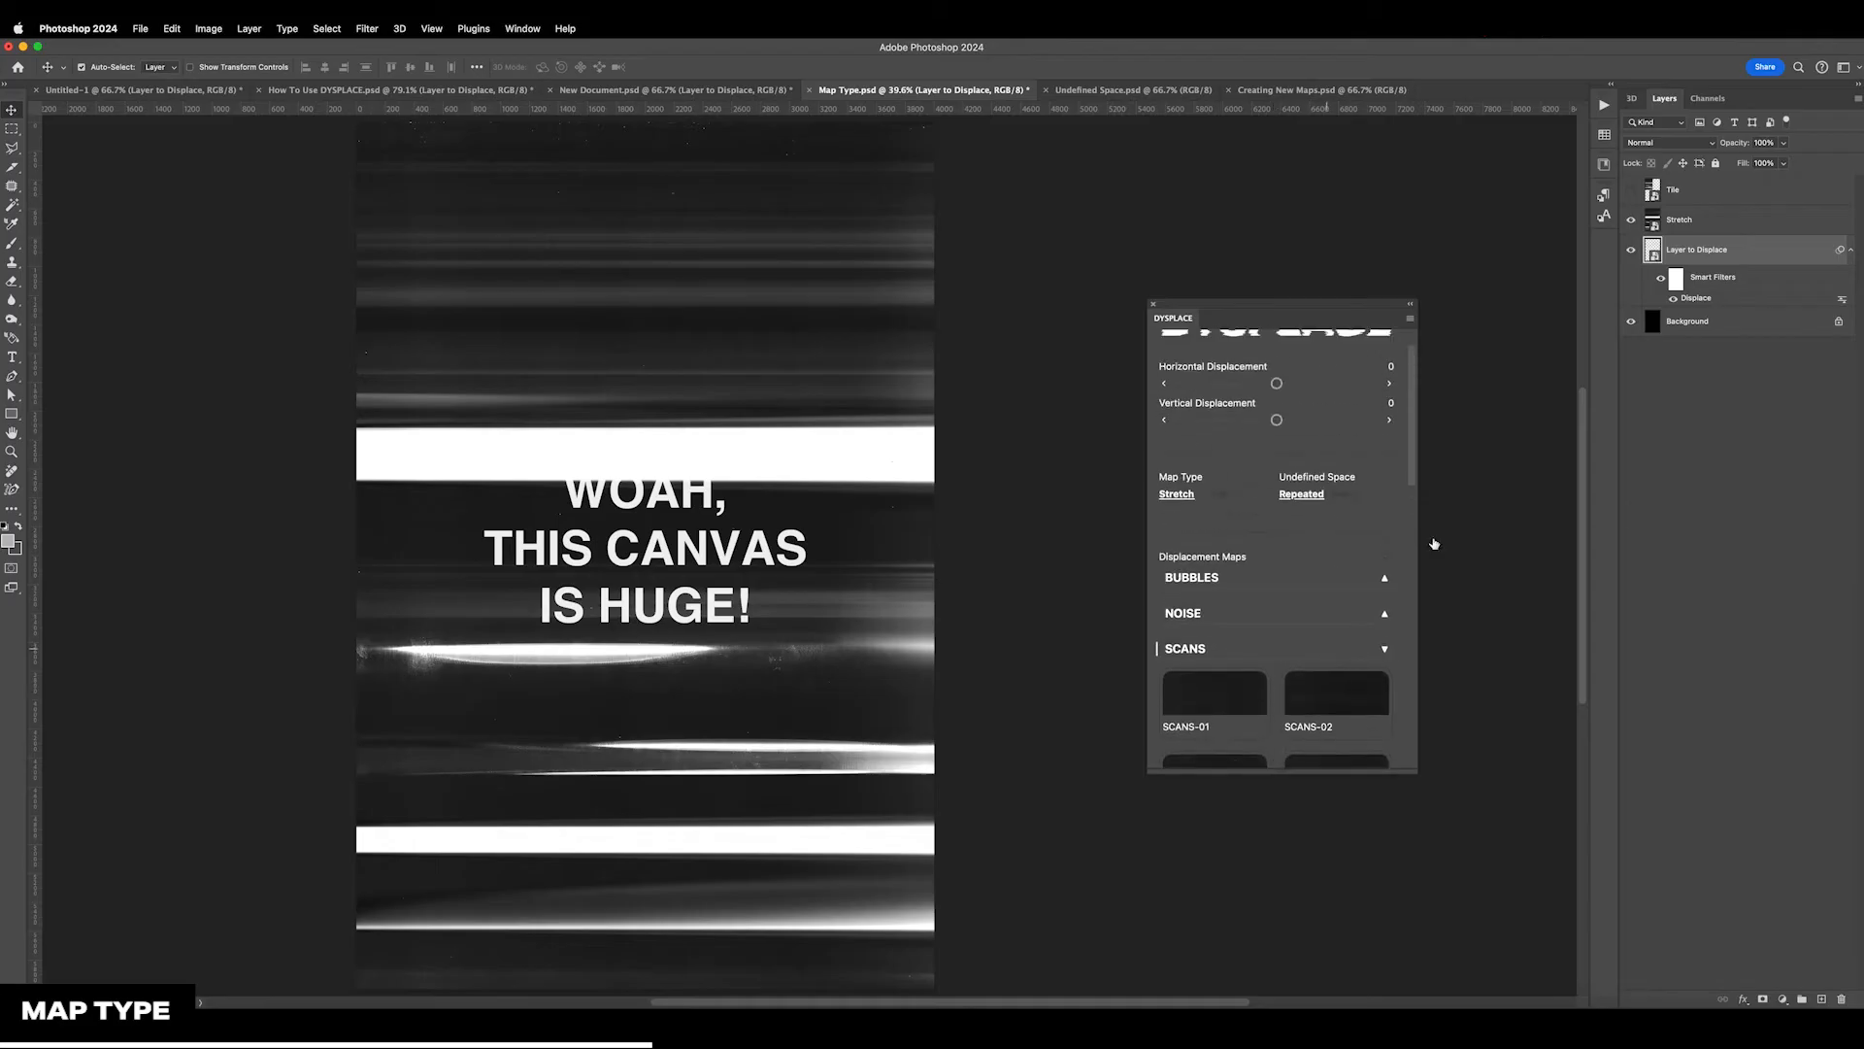
Set Layer to Displace's vertical displacement to 680 and change its map type to Tile
{"action": "left_click_drag", "start_coordinate": [1276, 462], "coordinate": [1314, 462]}
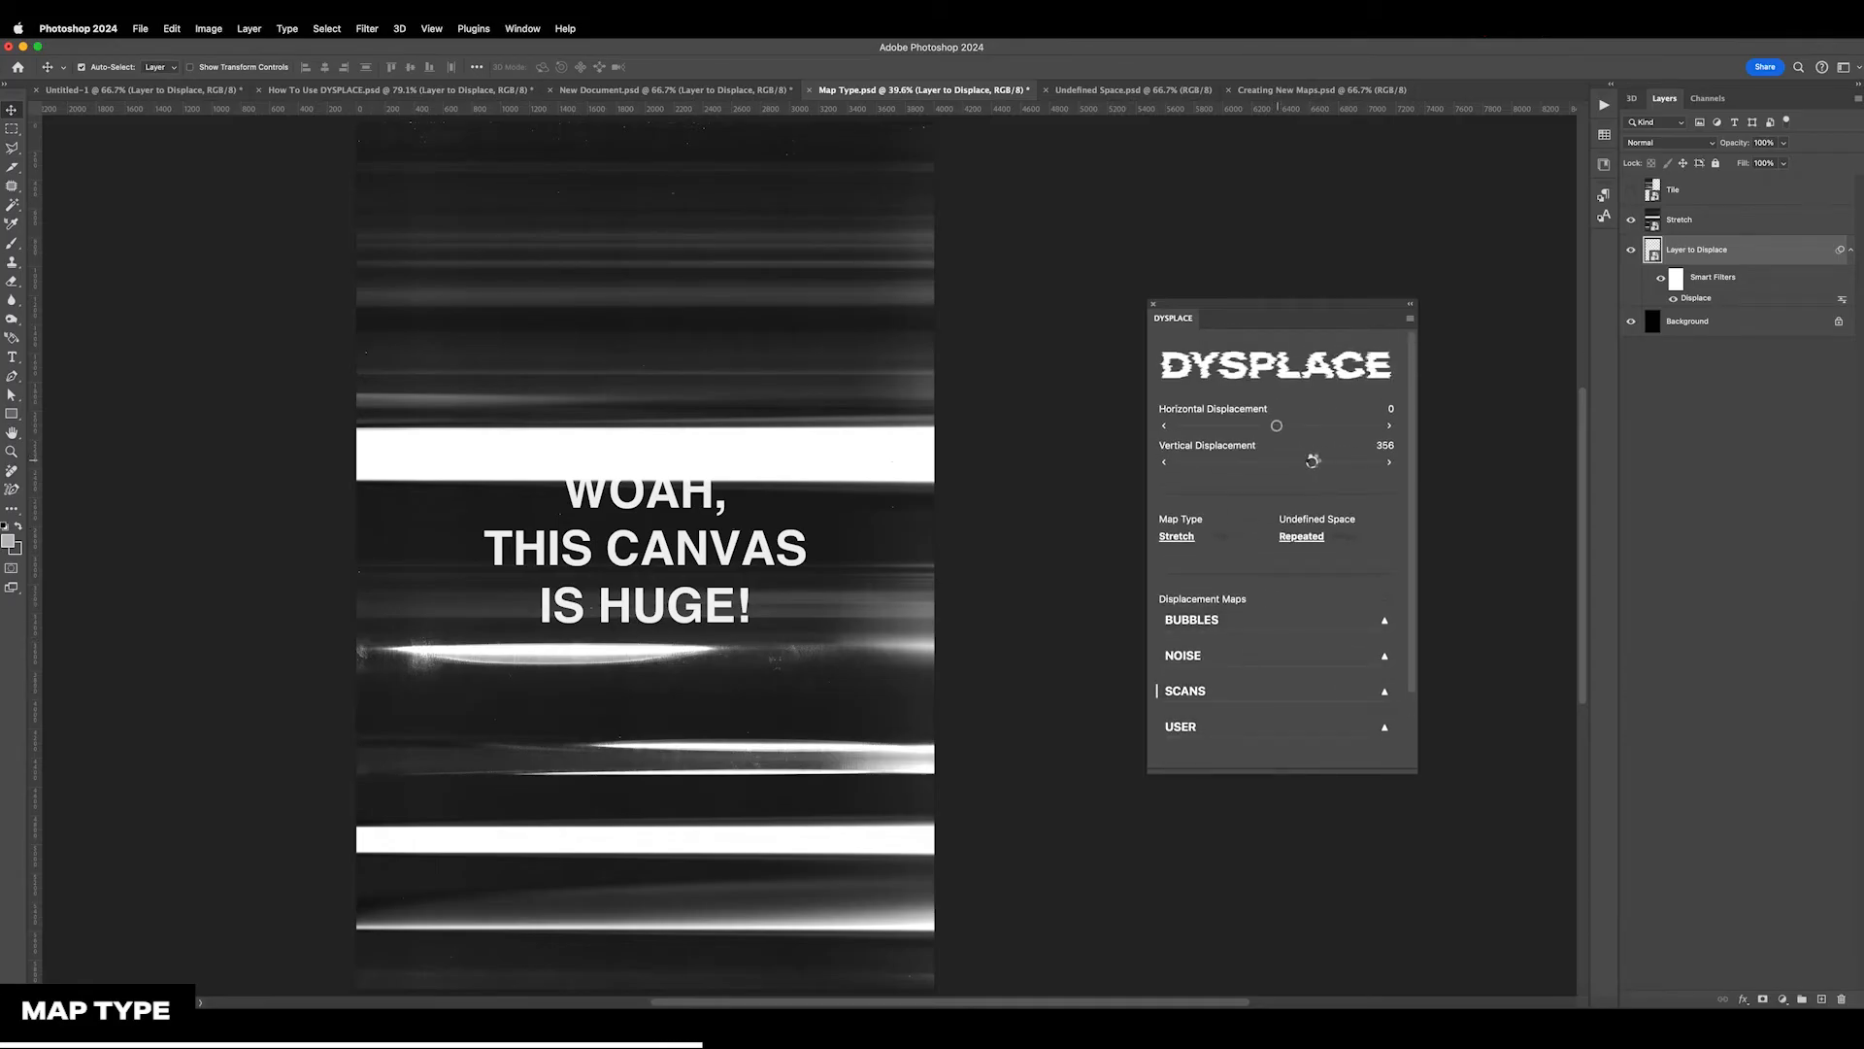
{"action": "left_click_drag", "start_coordinate": [1314, 467], "coordinate": [1339, 464]}
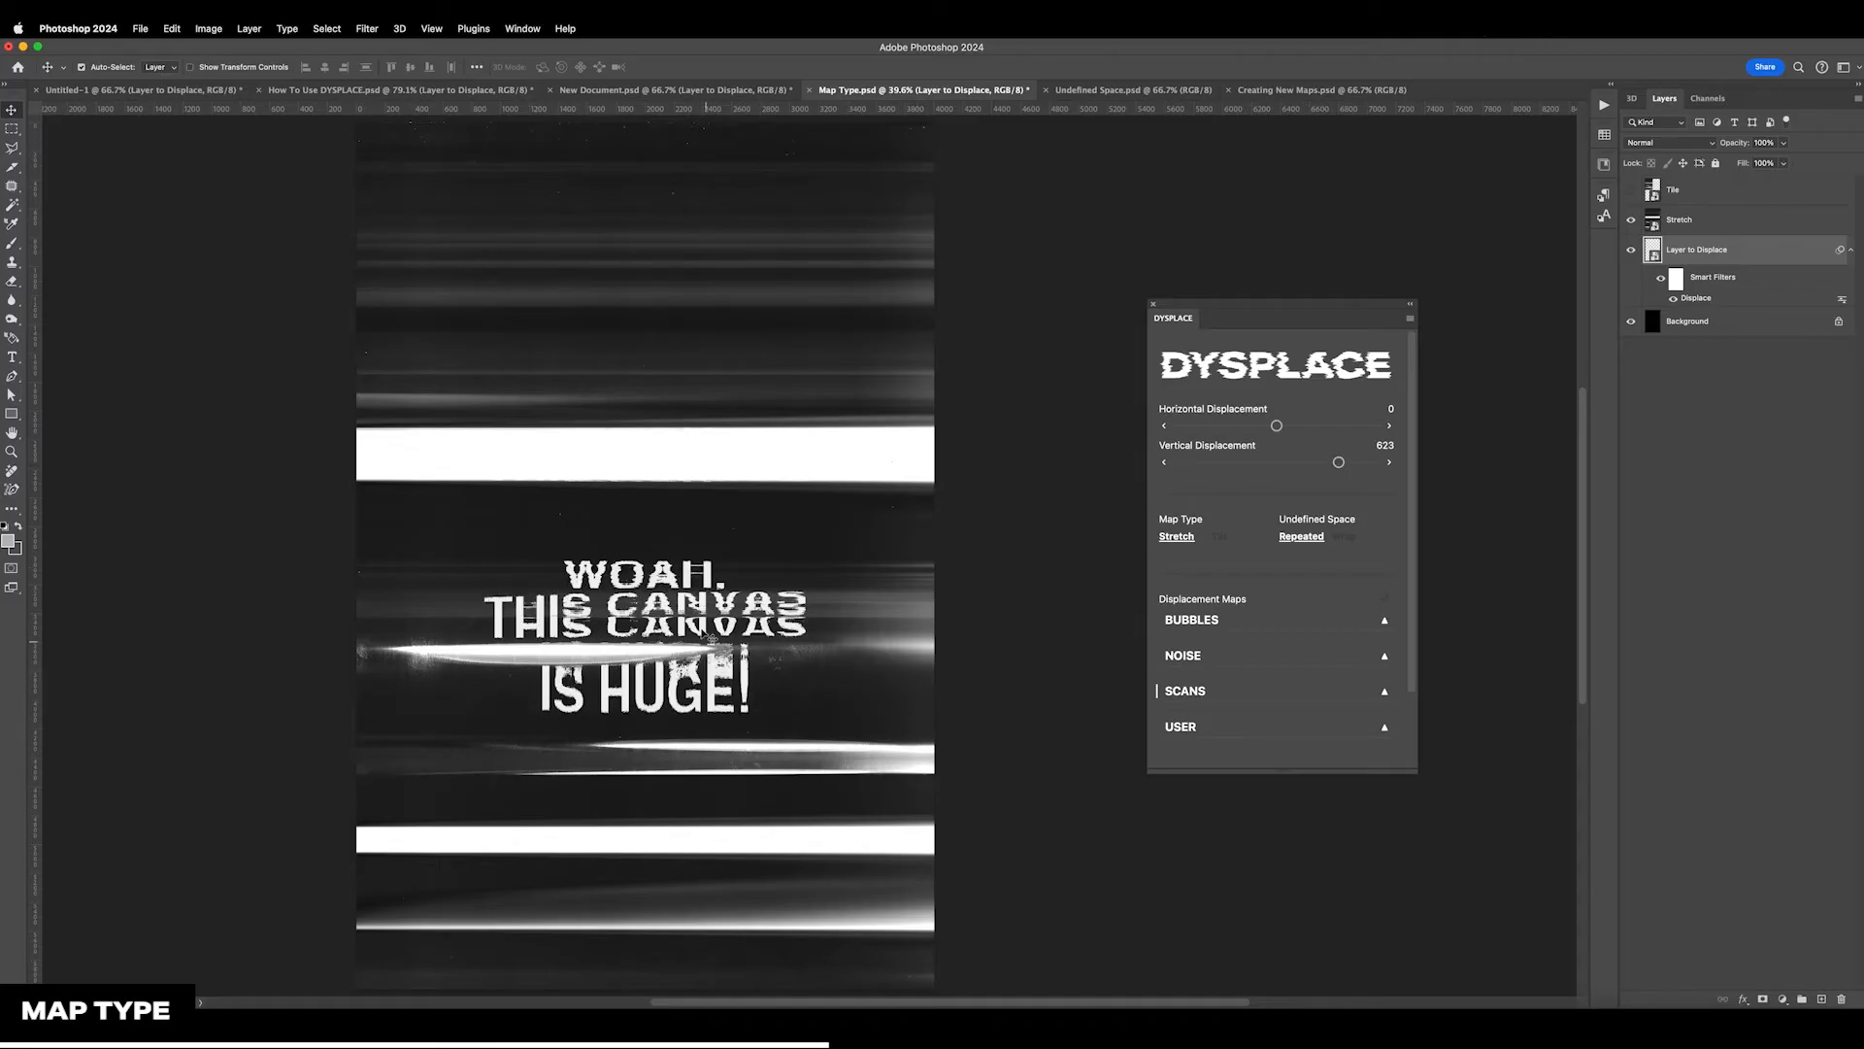
{"action": "left_click_drag", "start_coordinate": [1338, 463], "coordinate": [1337, 477]}
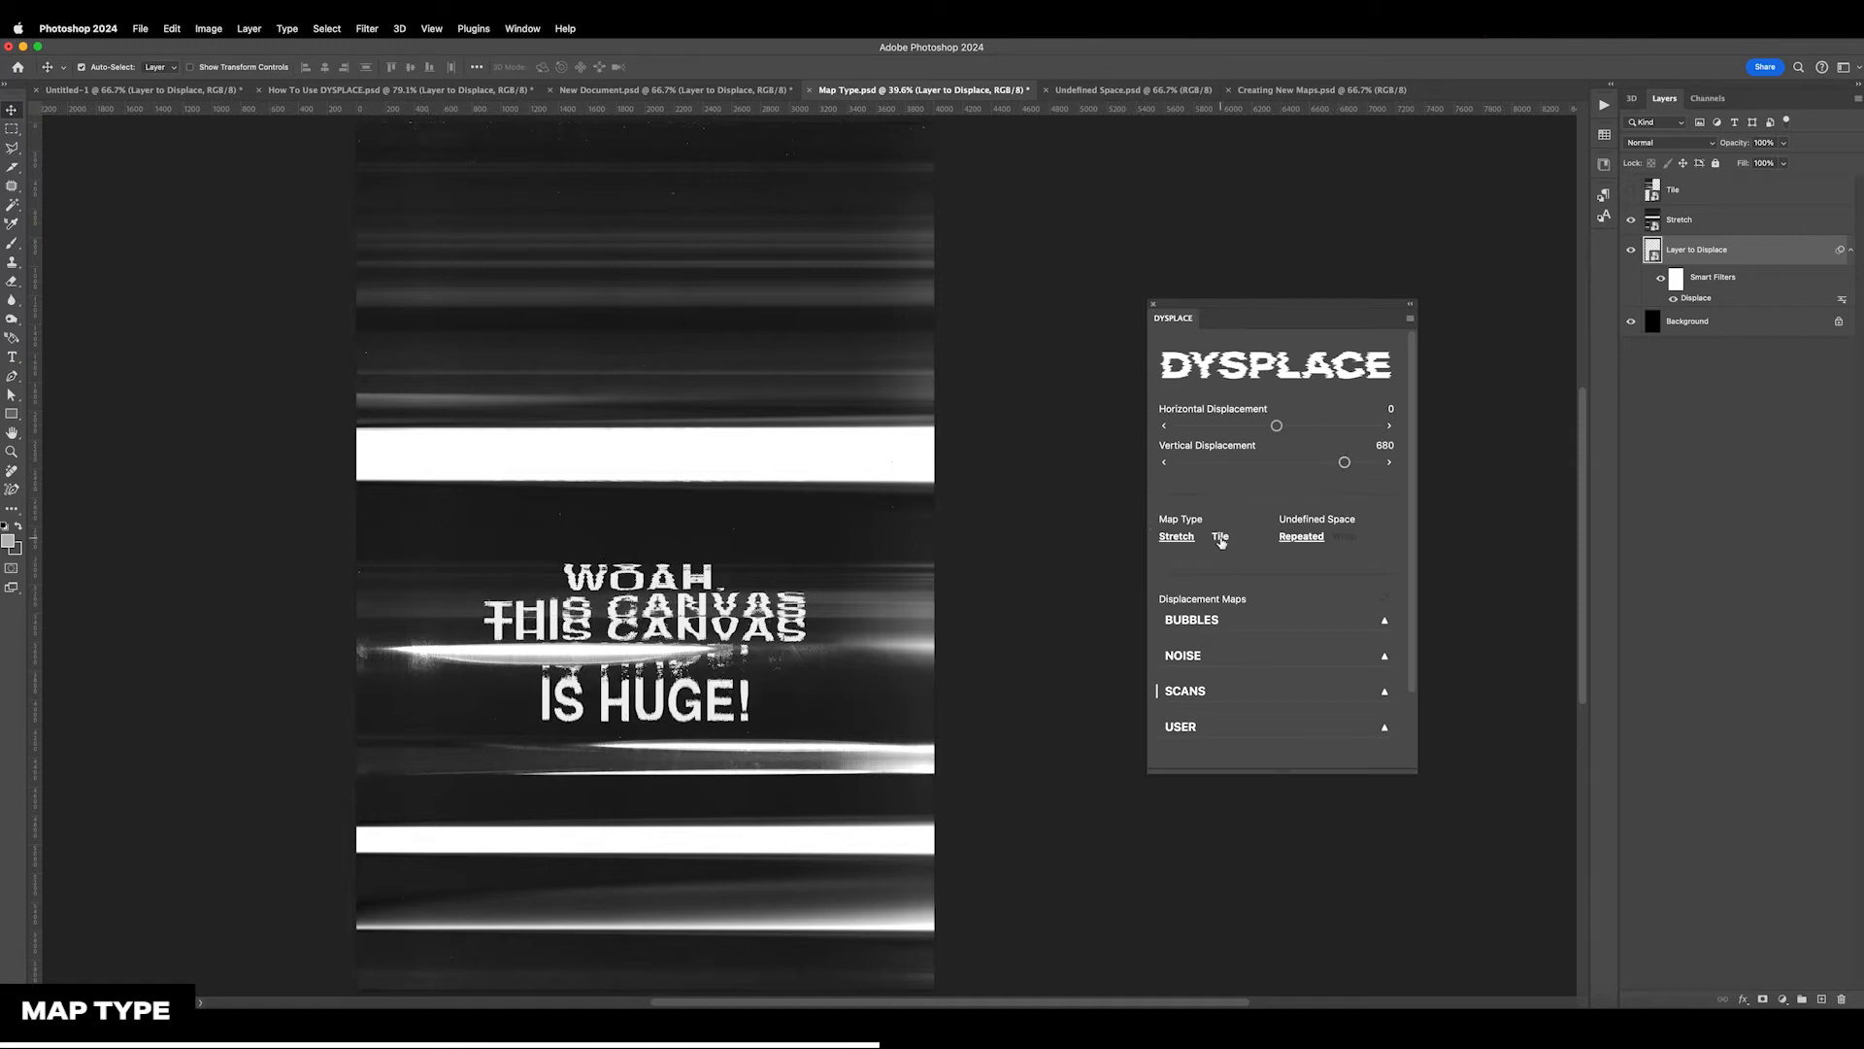
{"action": "left_click", "coordinate": [1221, 540]}
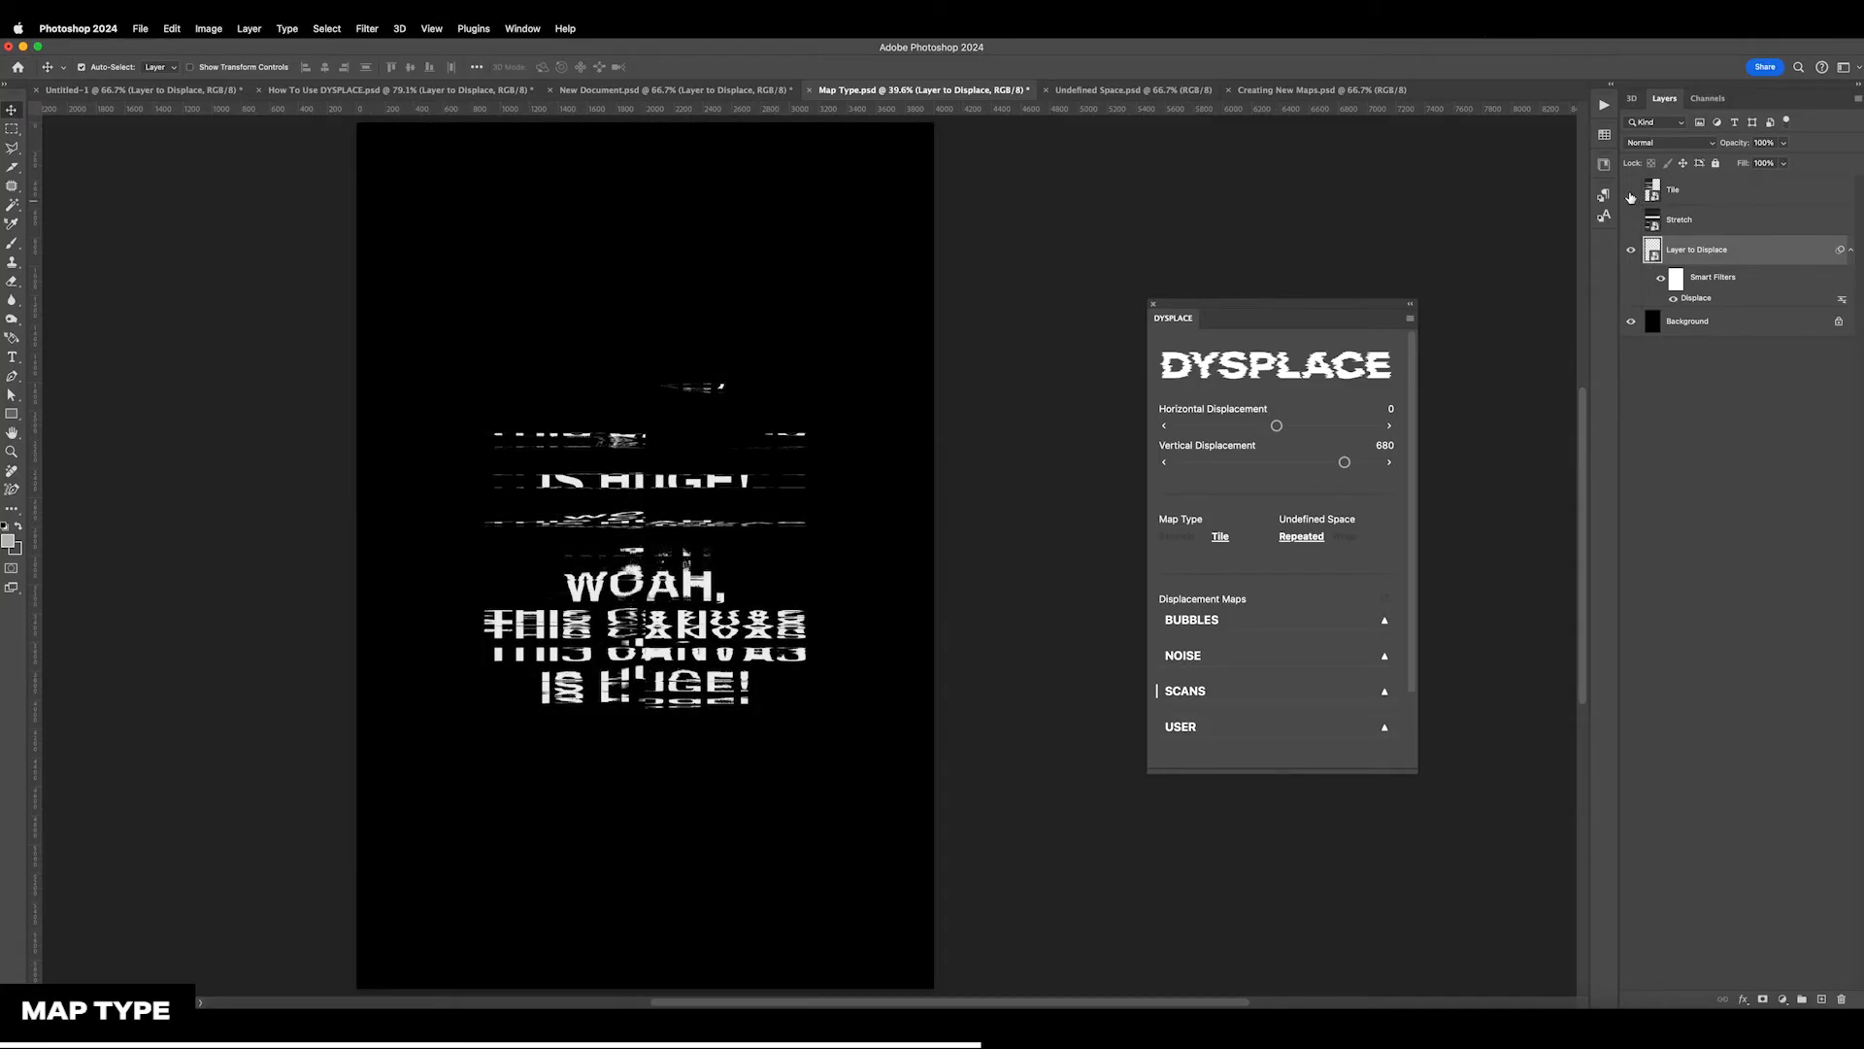
With the Stretch map hidden, show the Tile map and place a duplicate beside it over the canvas's upper-right quarter
{"action": "left_click", "coordinate": [1632, 191]}
{"action": "left_click", "coordinate": [1674, 199]}
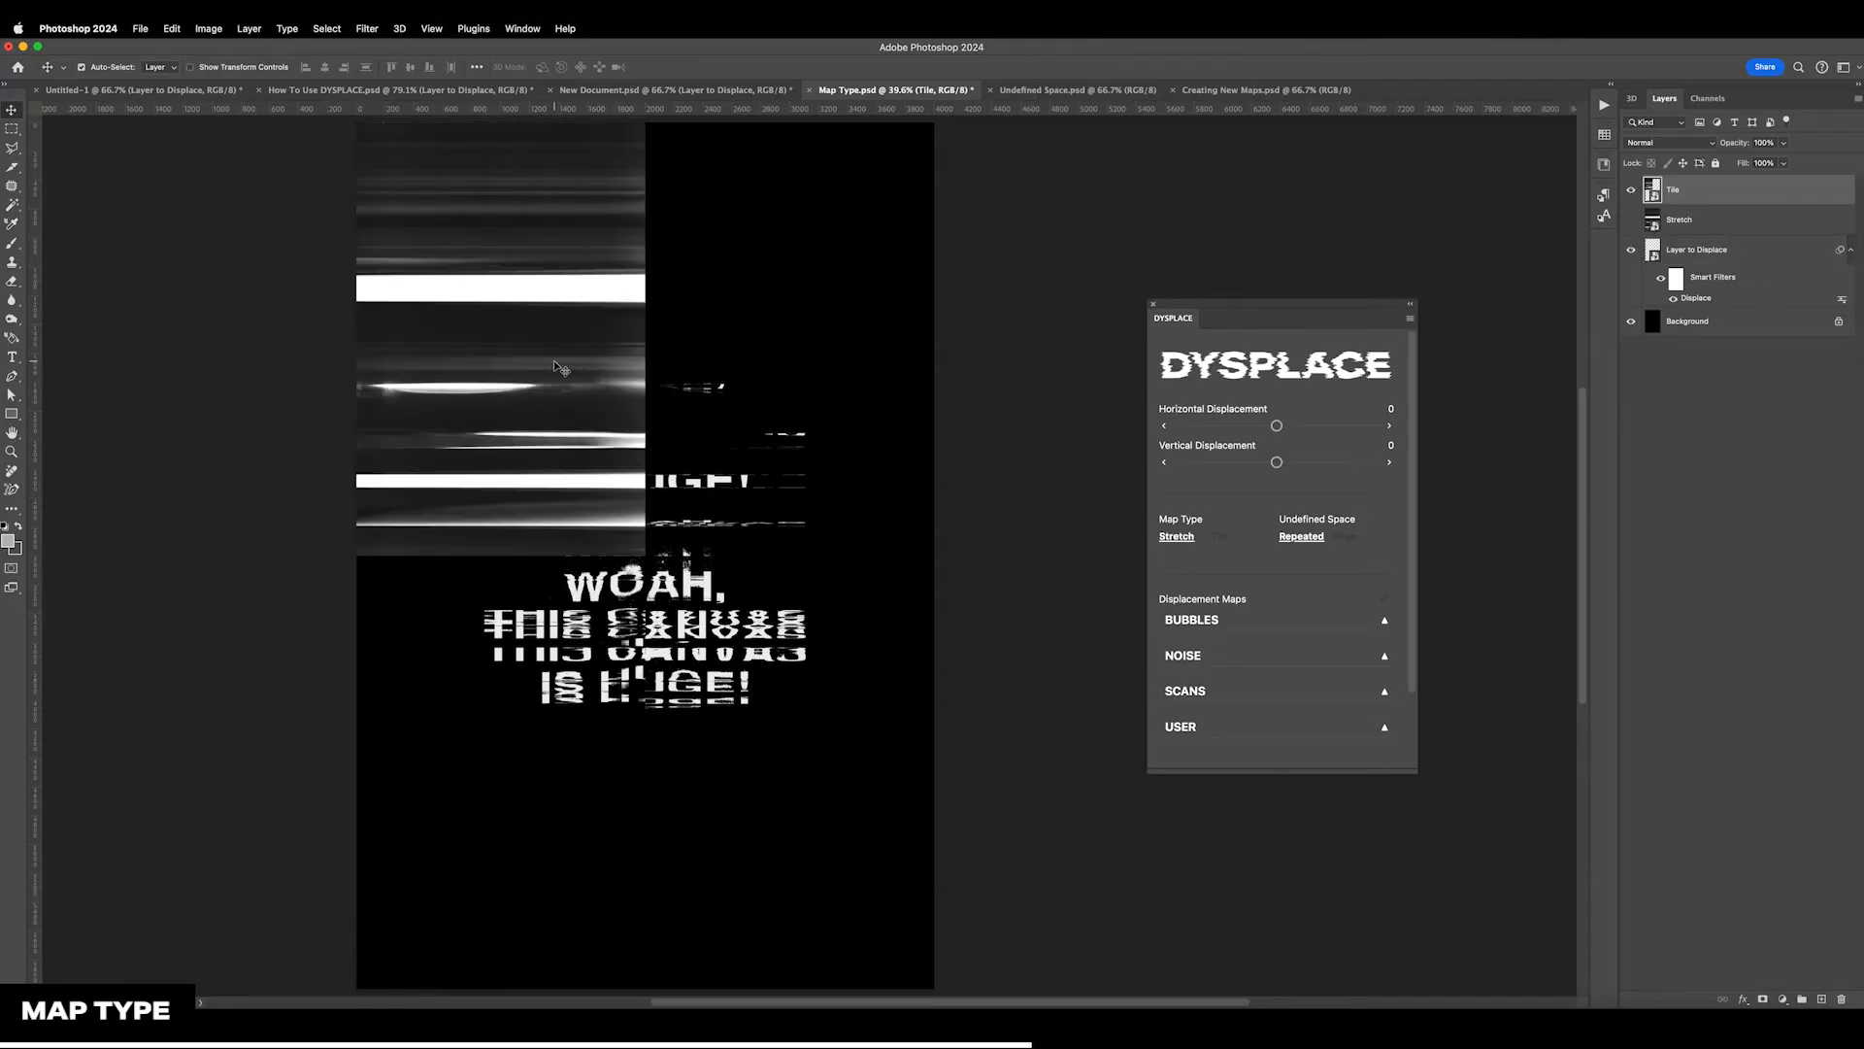
{"action": "left_click_drag", "start_coordinate": [497, 344], "coordinate": [772, 339]}
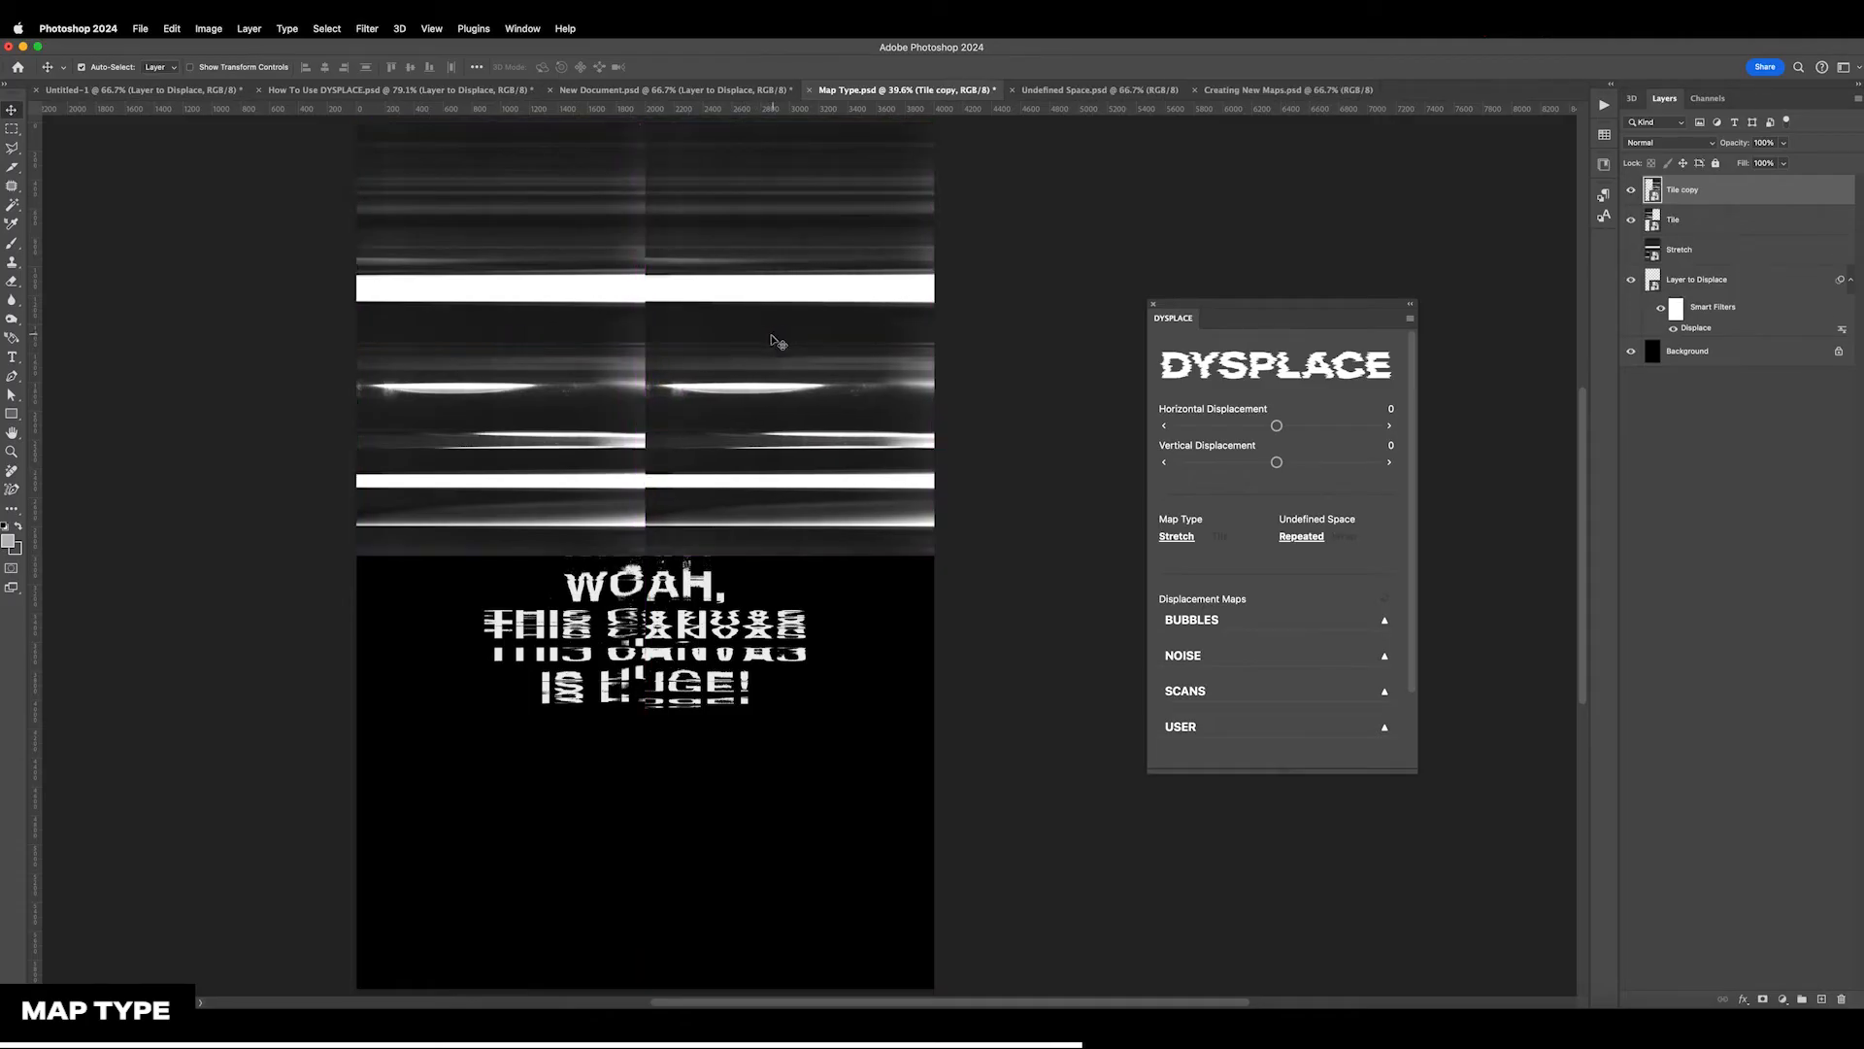
Duplicate the two Tile maps over the canvas's lower half and set all four tile layers' blend mode to Screen
{"action": "left_click_drag", "start_coordinate": [606, 249], "coordinate": [606, 633]}
{"action": "left_click", "coordinate": [1654, 282]}
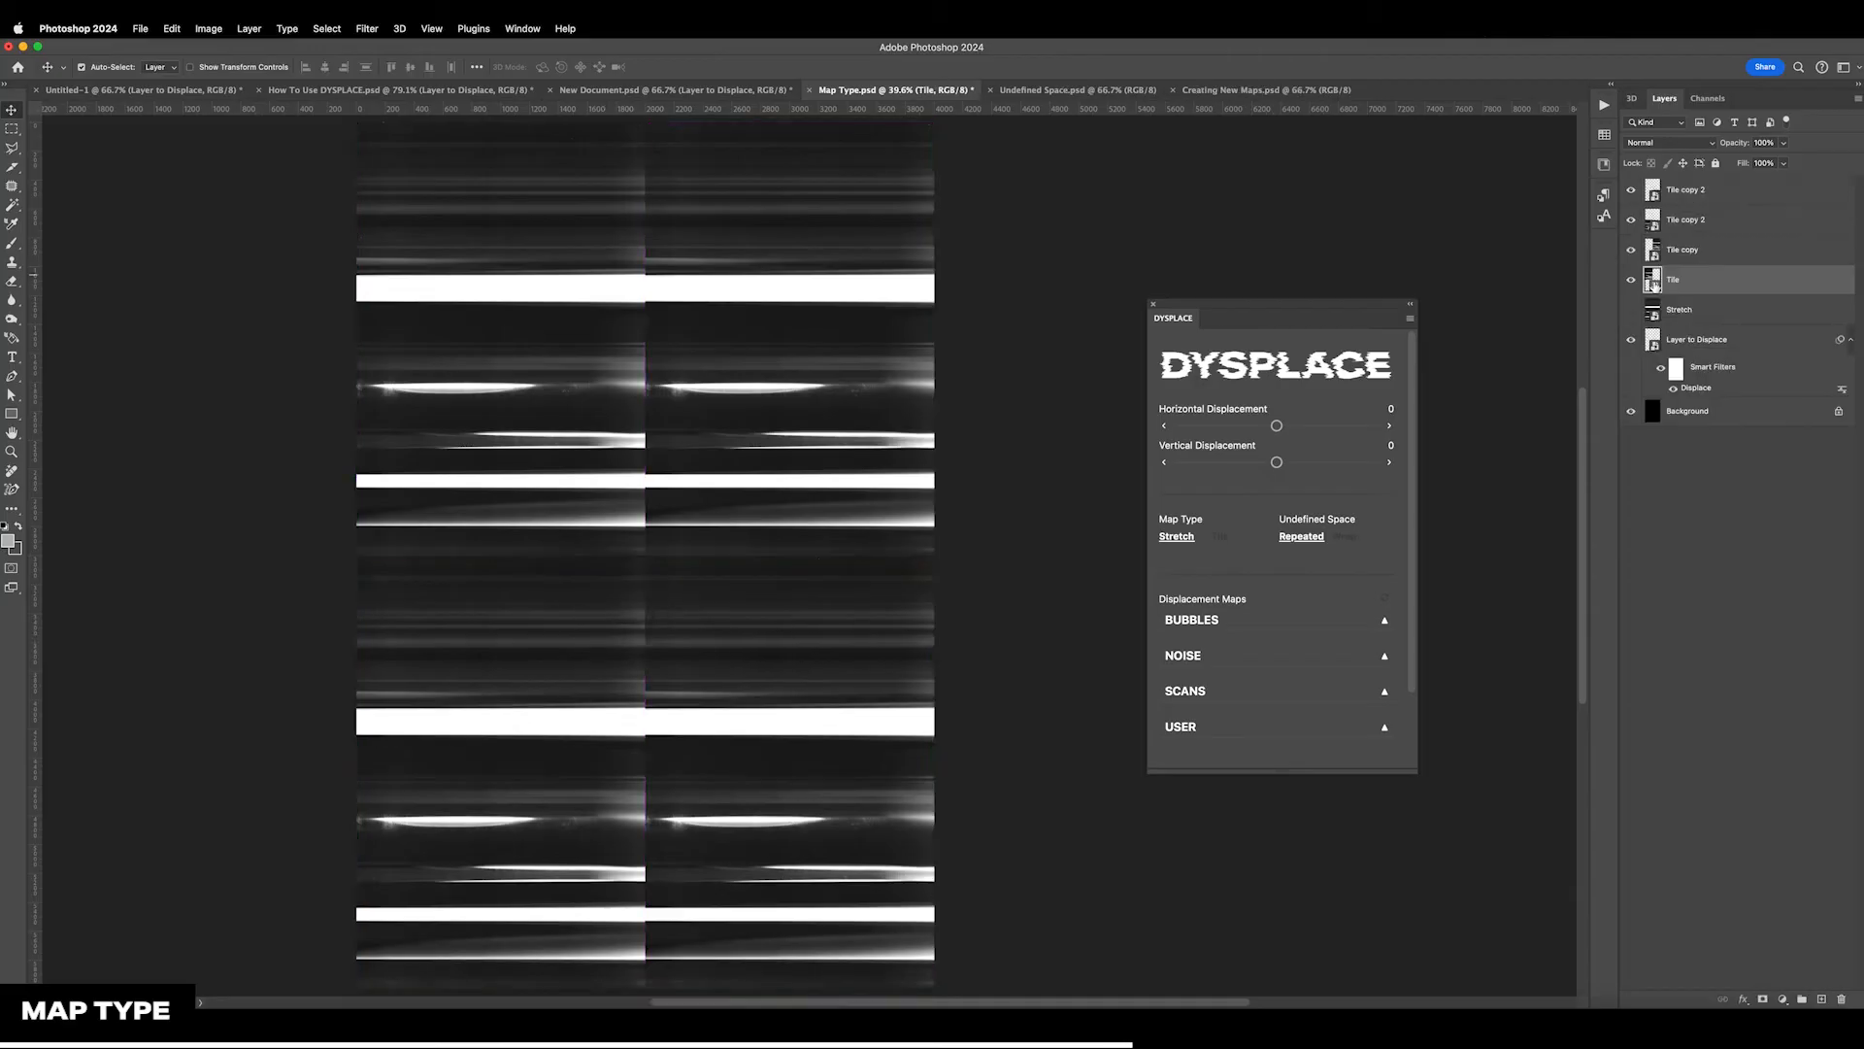
{"action": "left_click", "coordinate": [1724, 201], "text": "shift"}
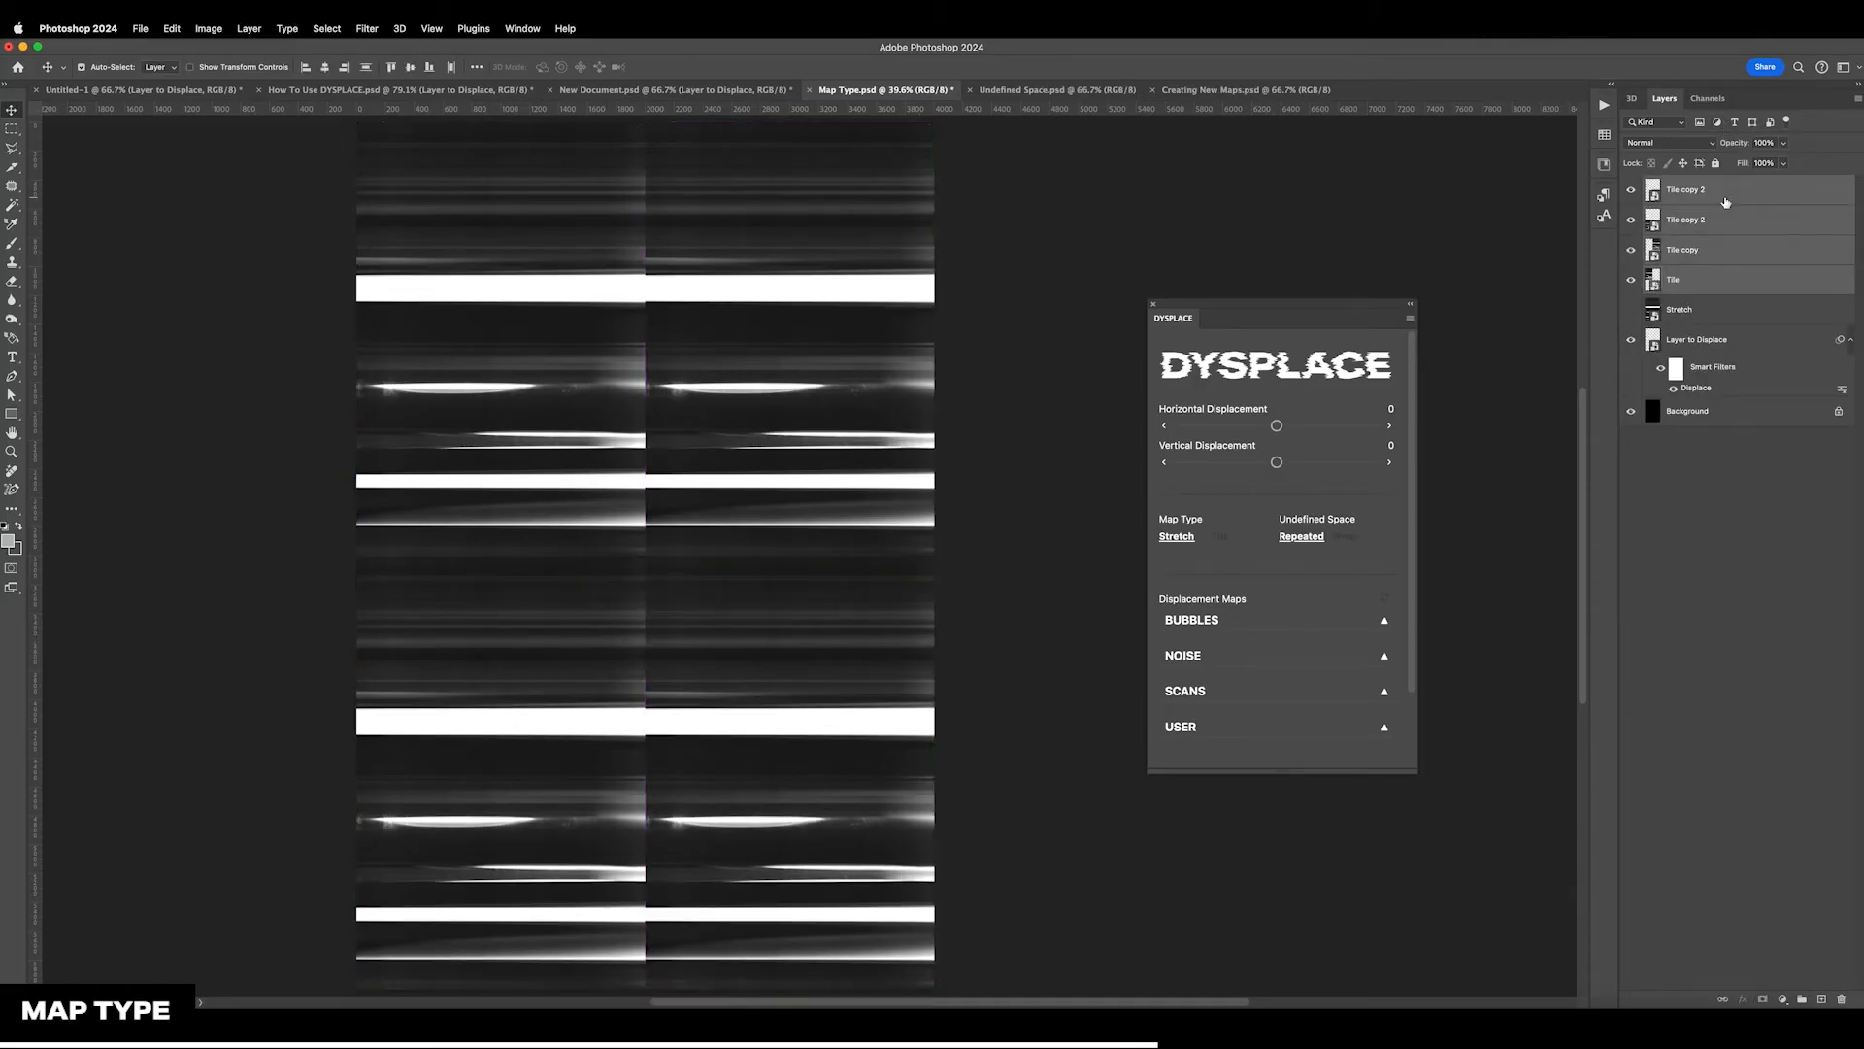
{"action": "left_click", "coordinate": [1670, 144]}
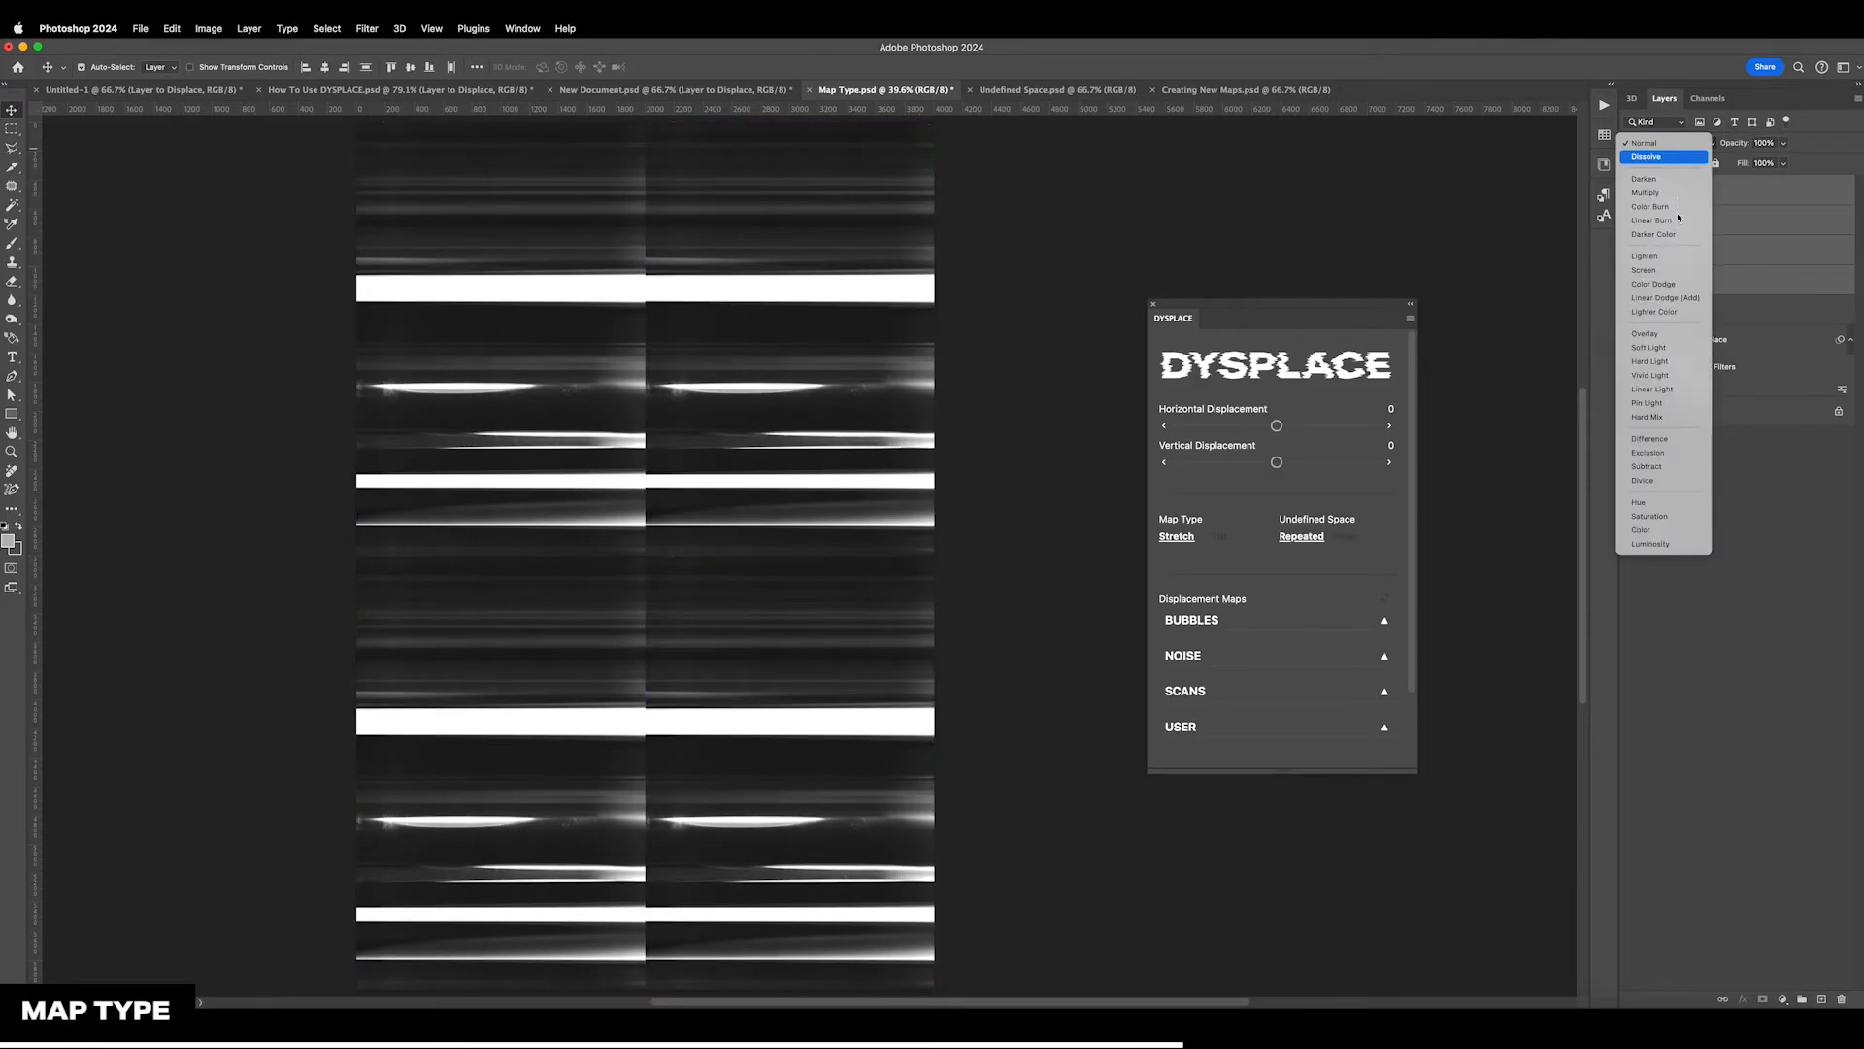
{"action": "left_click", "coordinate": [1663, 271]}
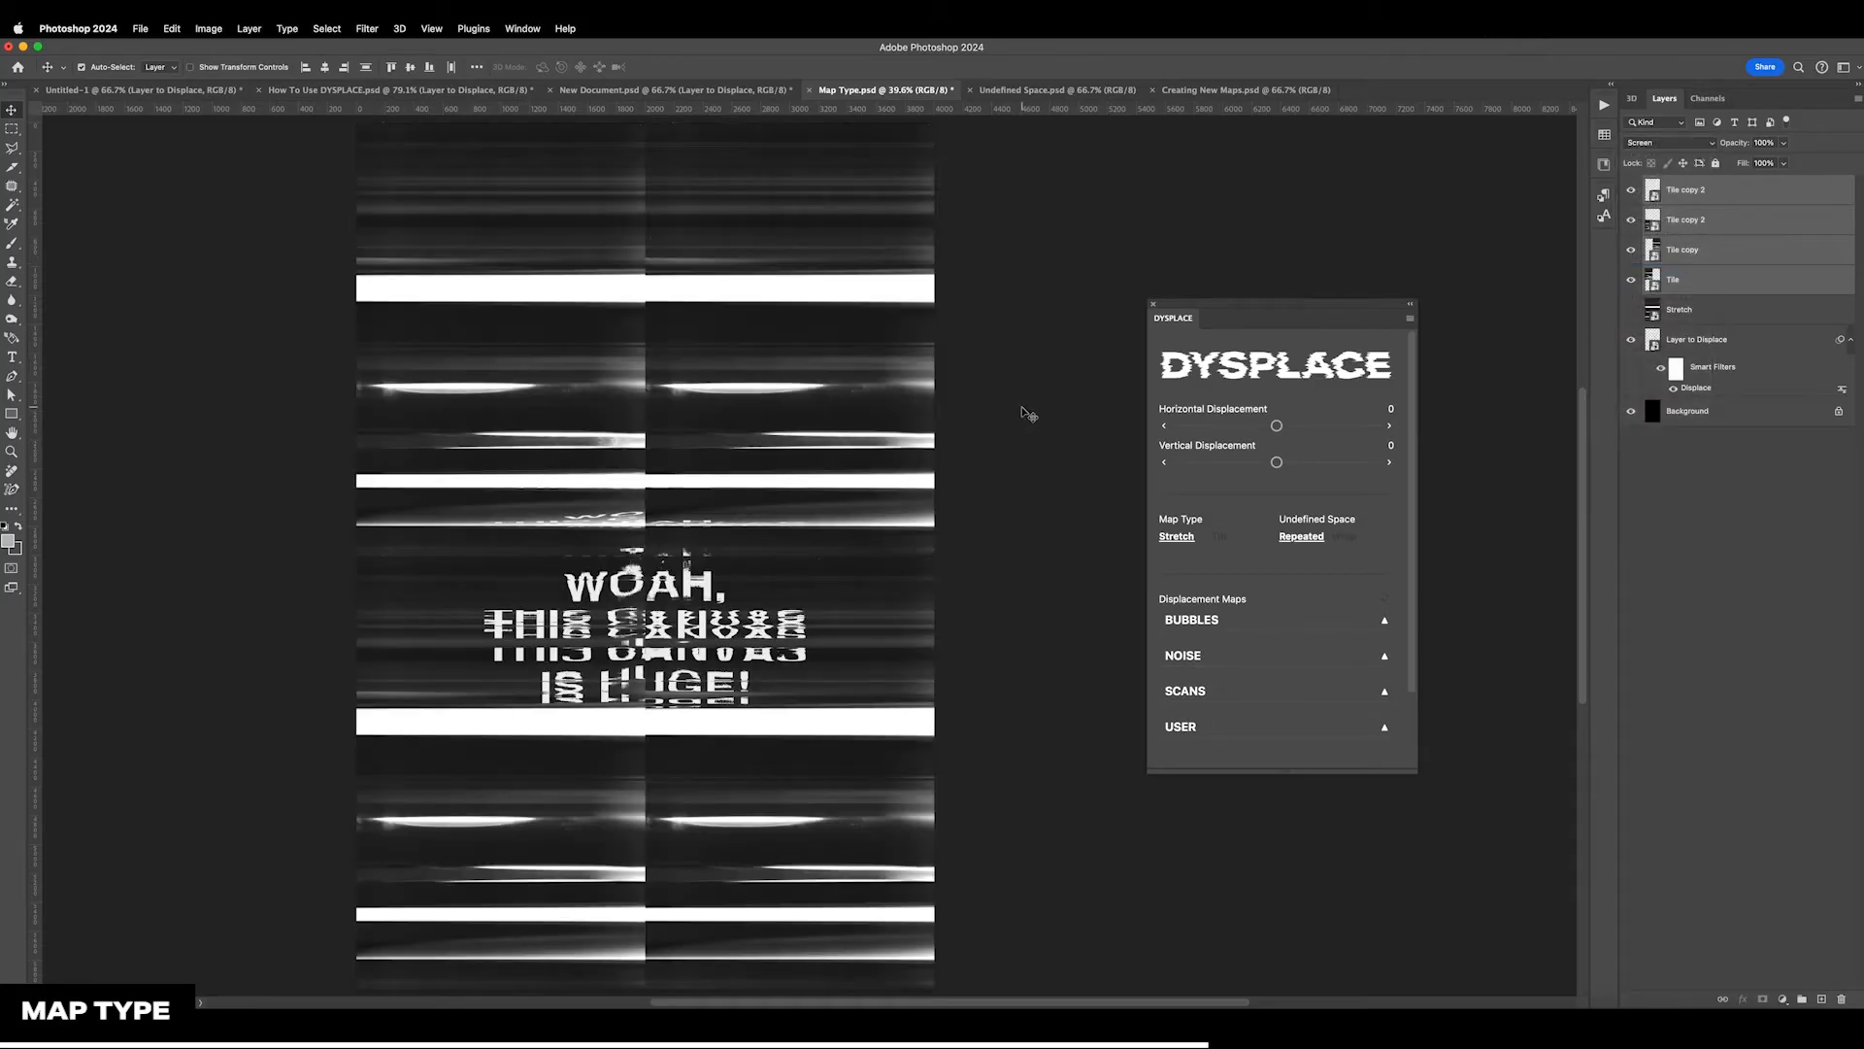
Select Layer to Displace and toggle the four tile map layers' visibility to compare them with the displaced text, leaving them hidden
{"action": "left_click", "coordinate": [1028, 410]}
{"action": "key", "text": "super+equal"}
{"action": "key", "text": "super+equal"}
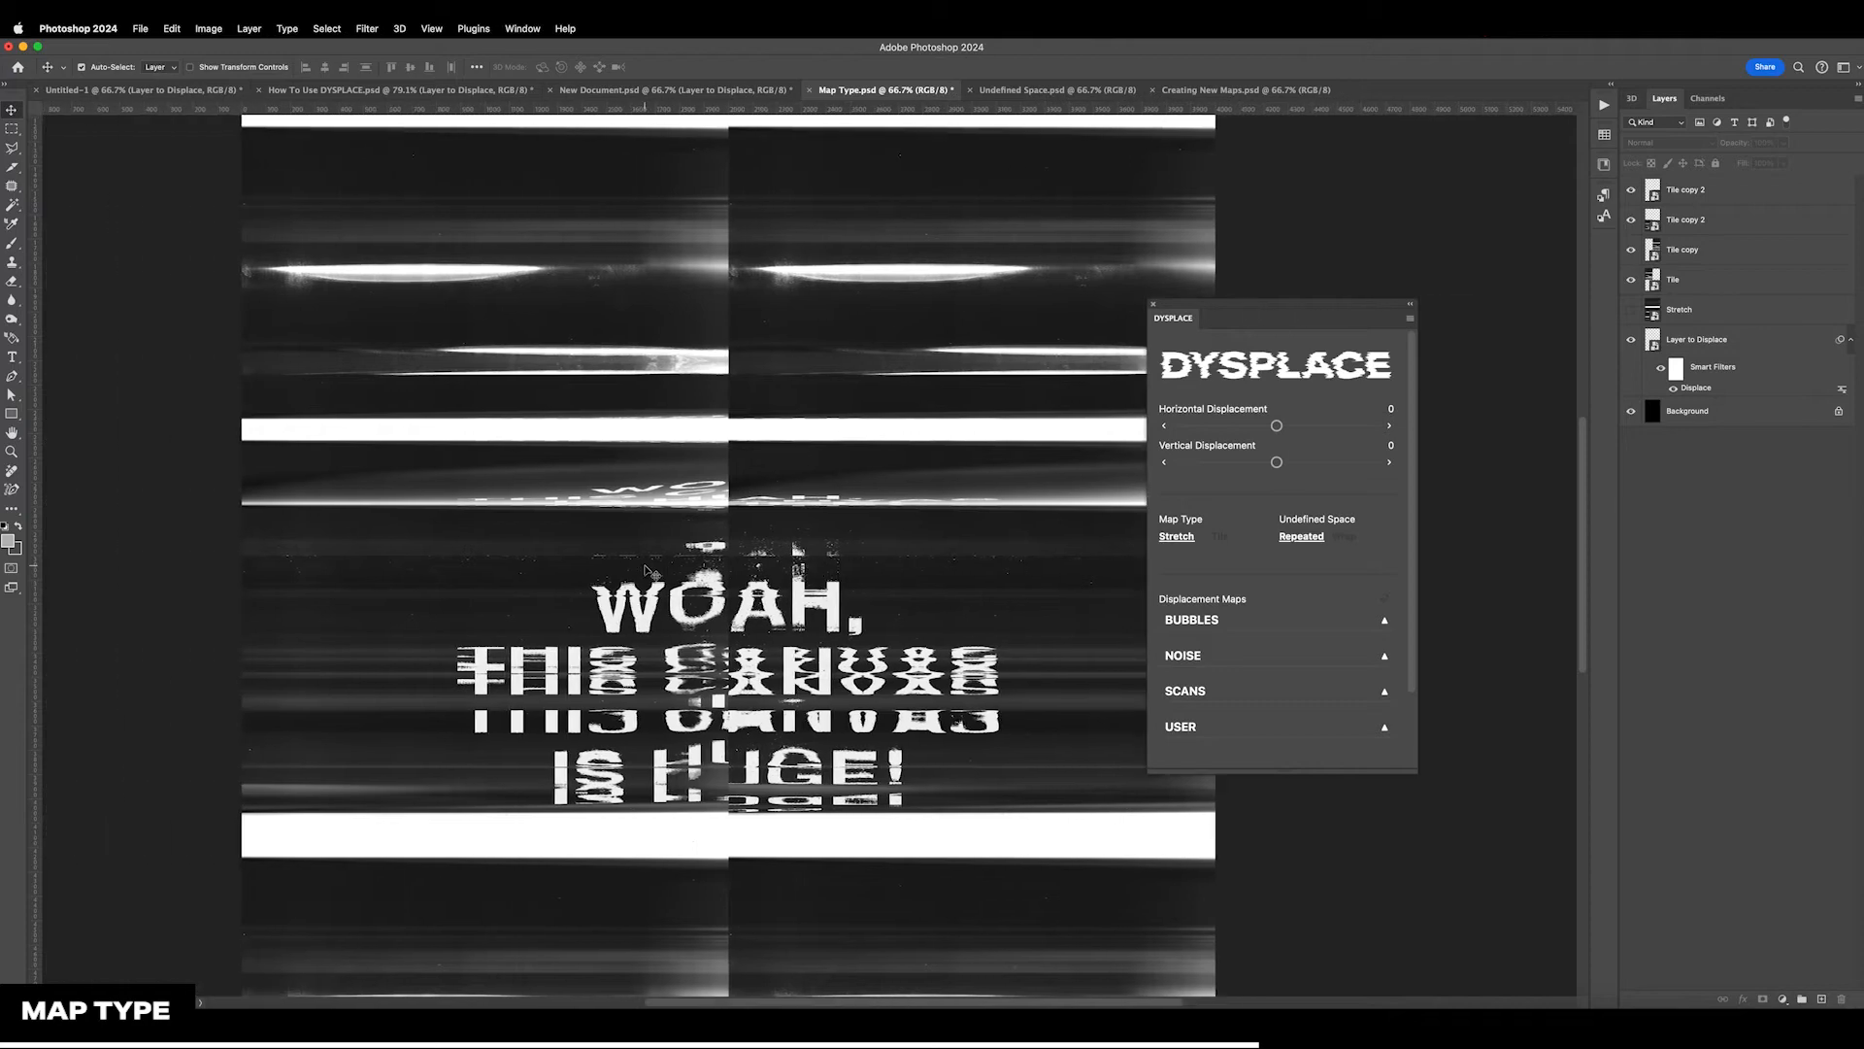
{"action": "key", "text": "super+equal"}
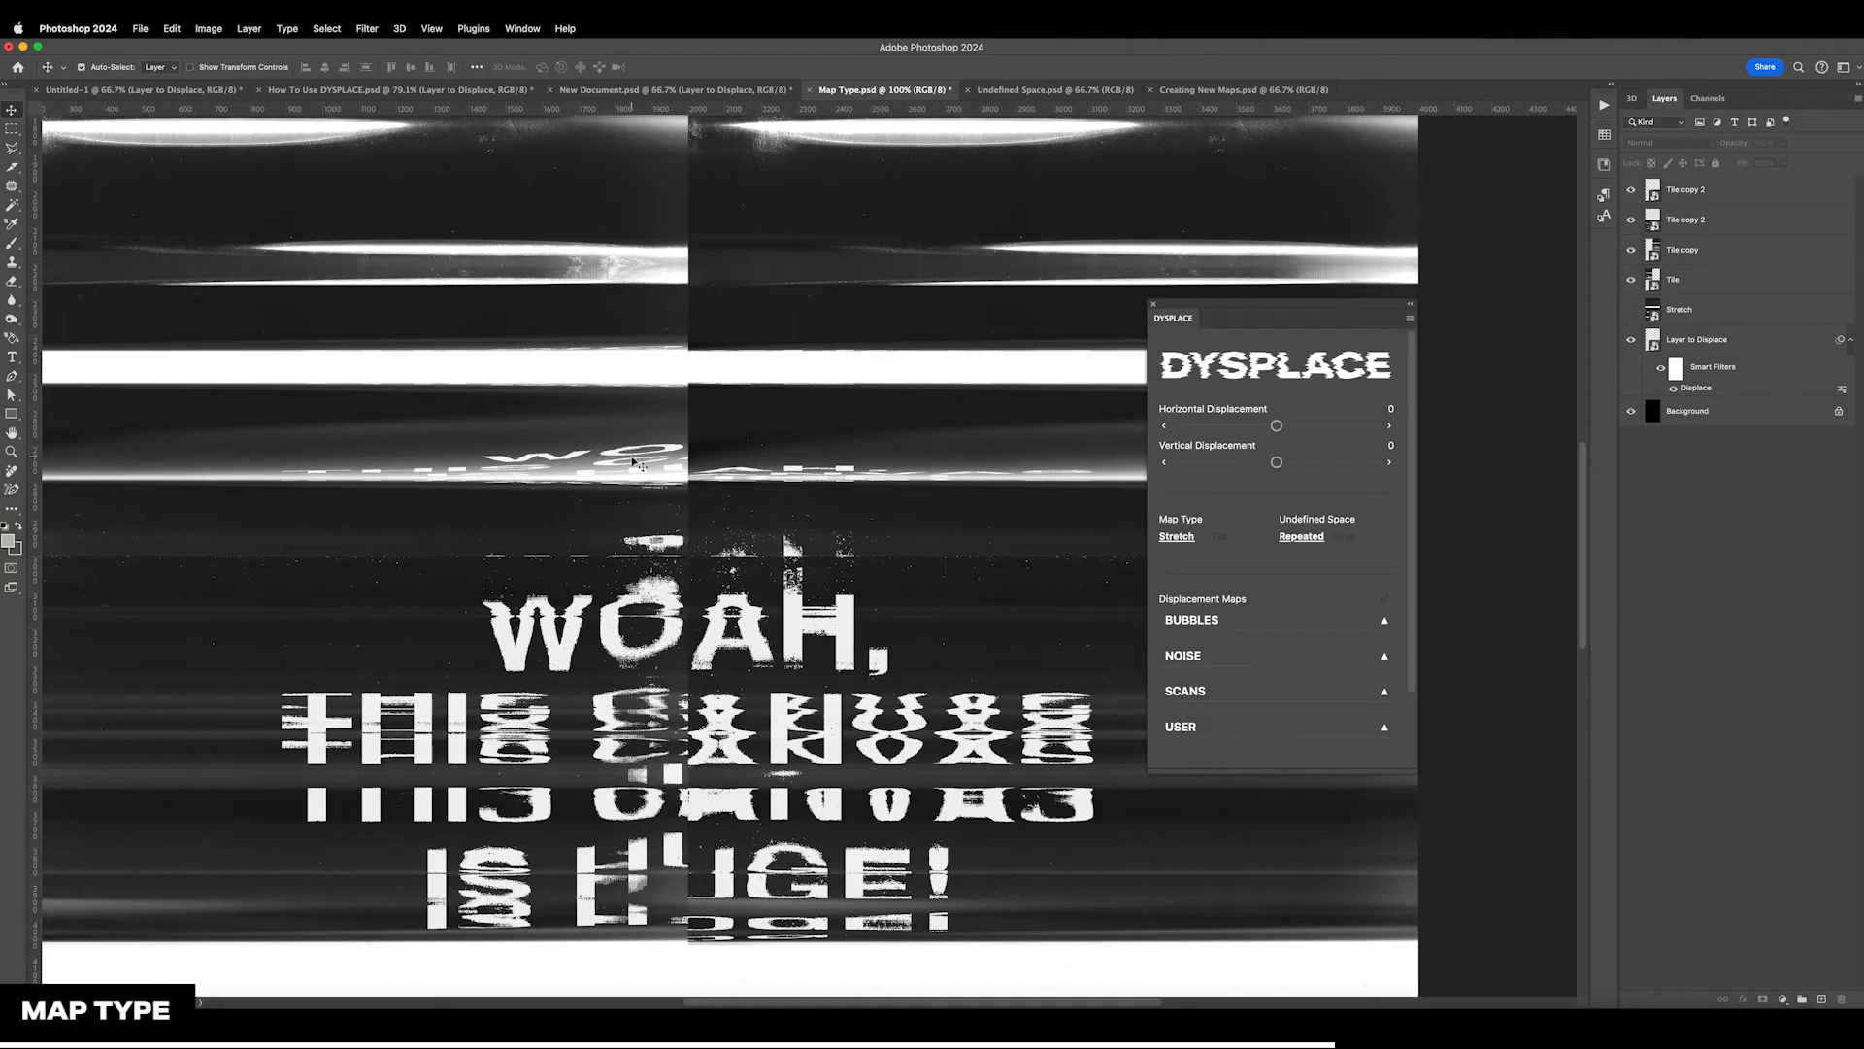
{"action": "left_click", "coordinate": [1670, 335]}
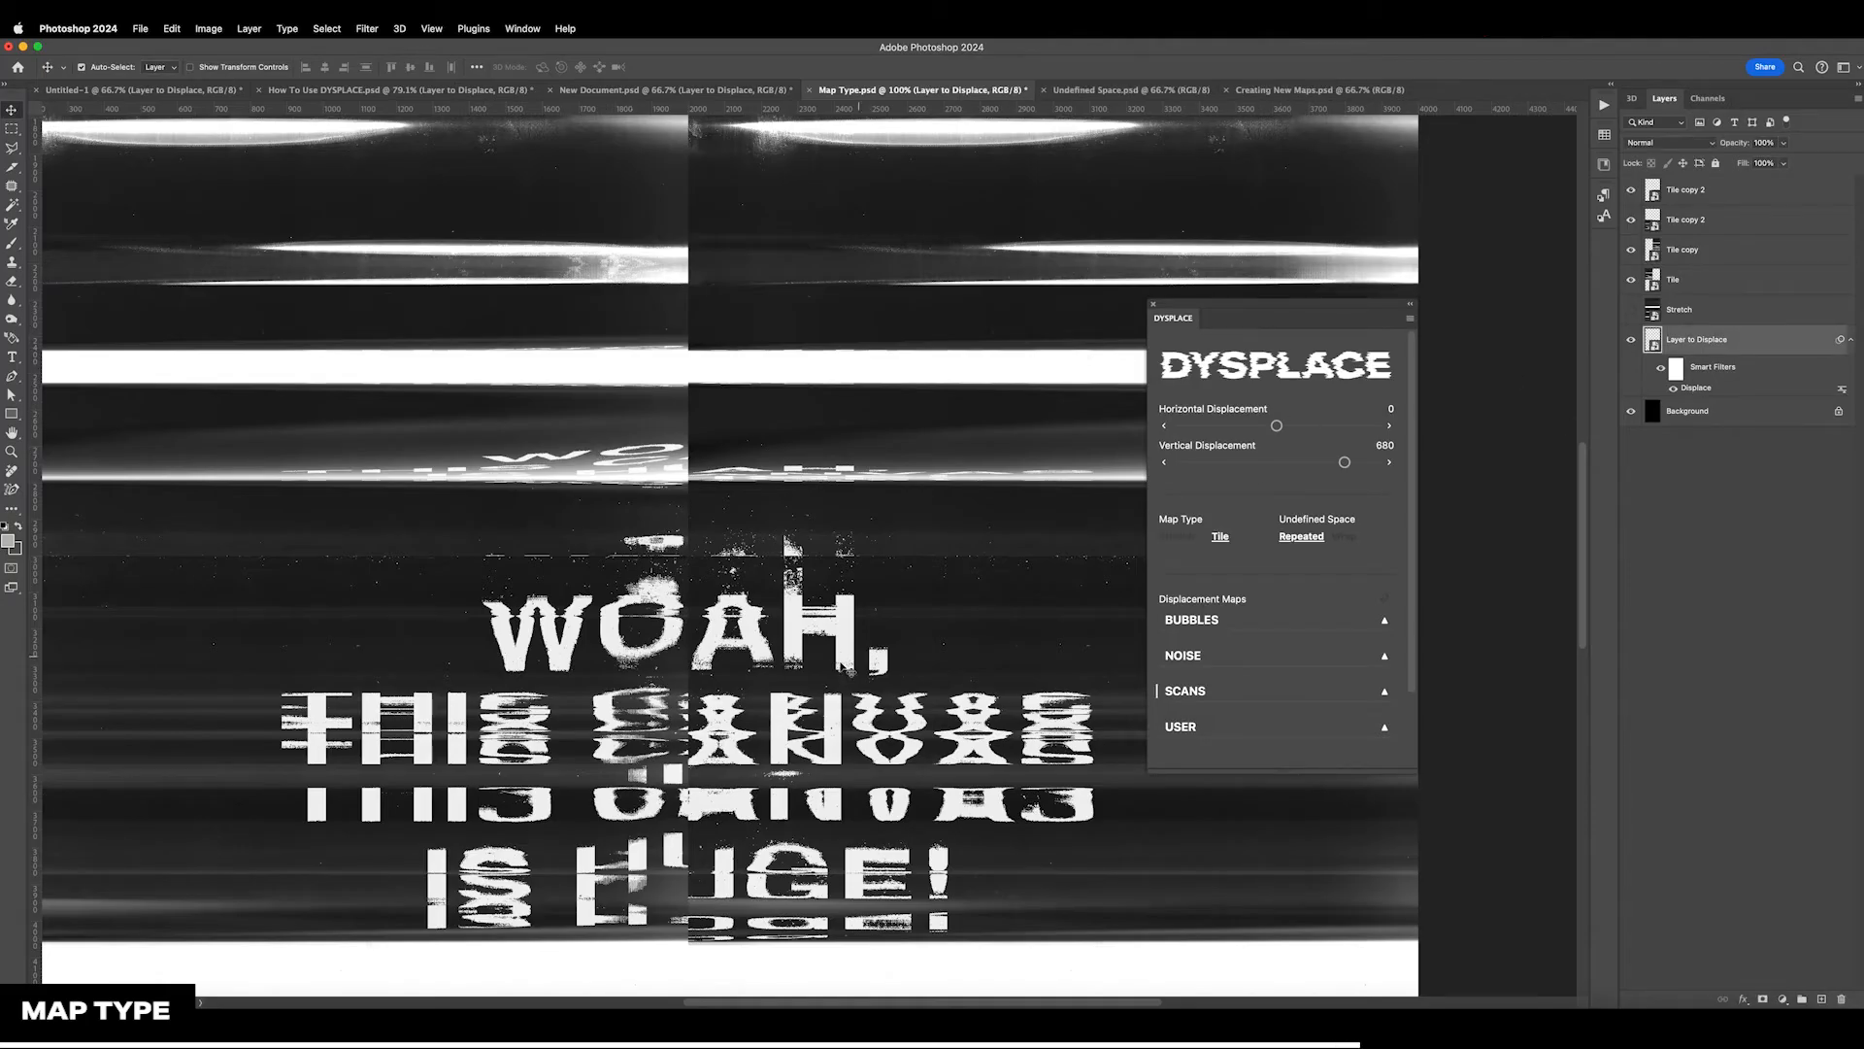
{"action": "scroll", "coordinate": [765, 682], "scroll_direction": "down", "scroll_amount": 3}
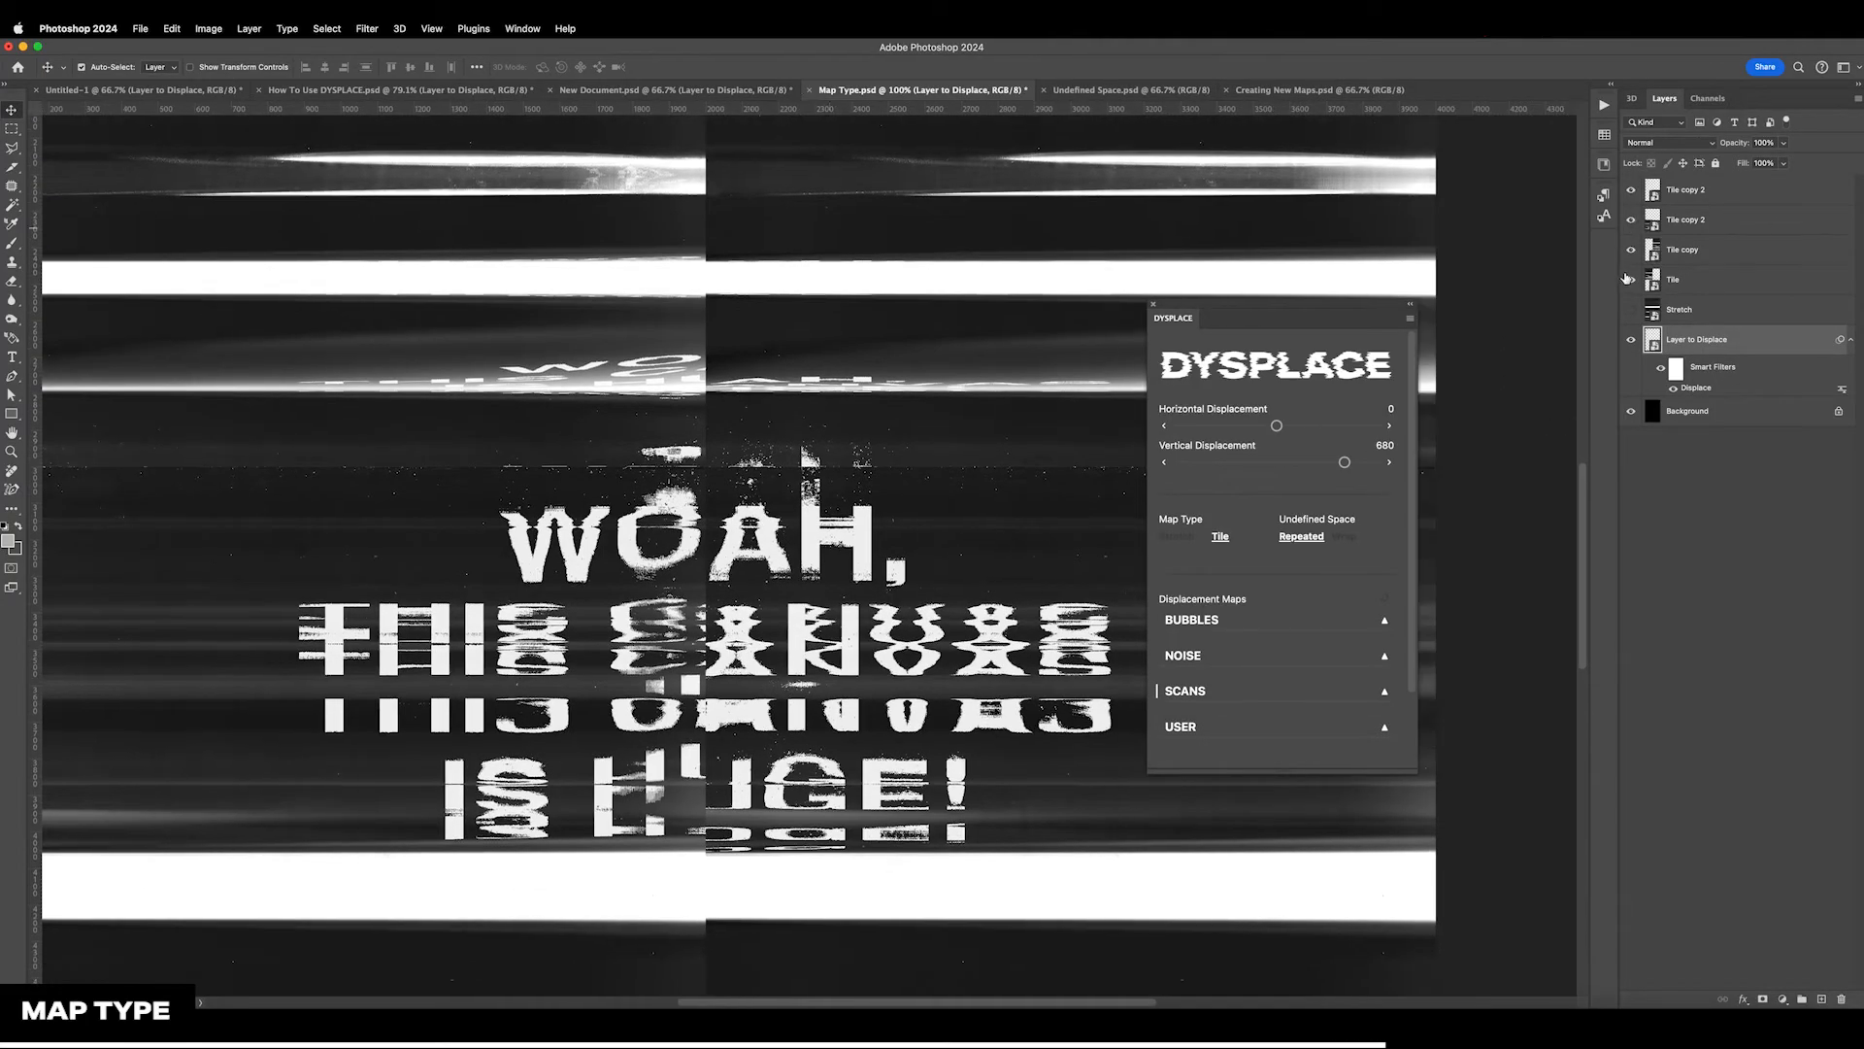
{"action": "left_click", "coordinate": [1633, 204]}
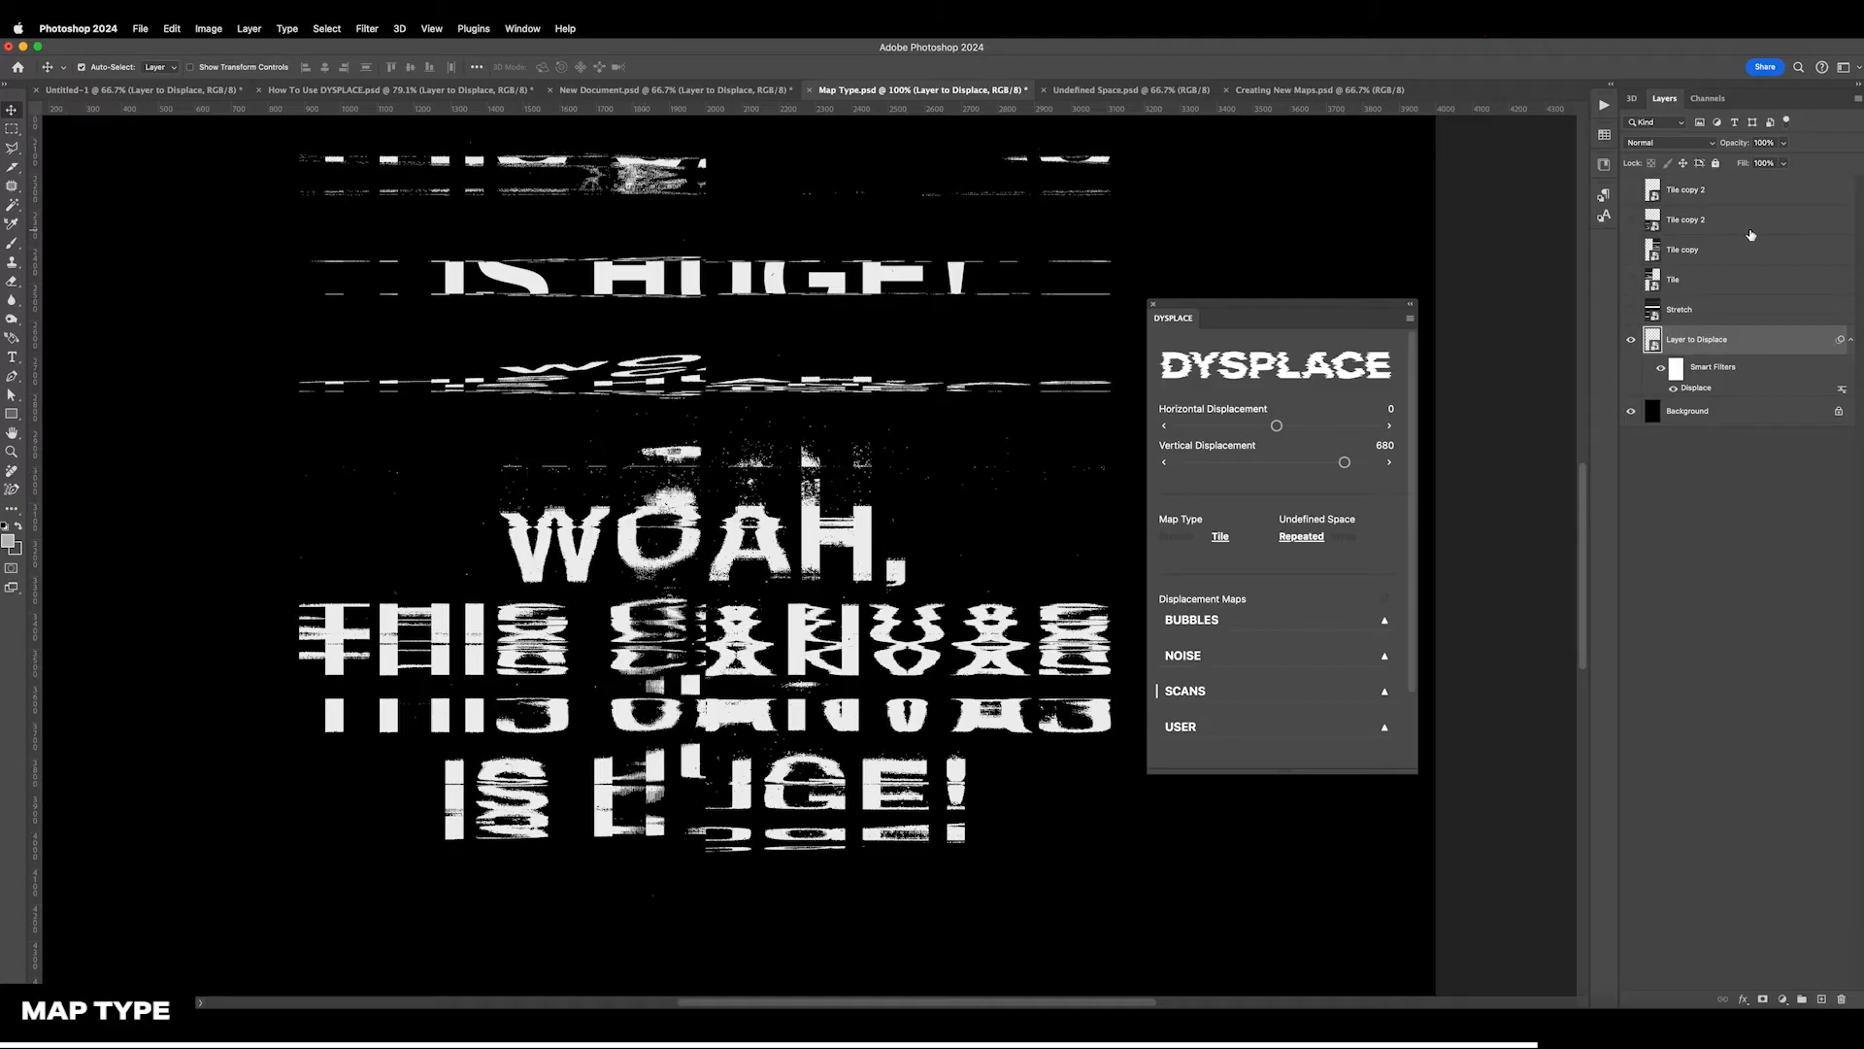
{"action": "left_click_drag", "start_coordinate": [1630, 282], "coordinate": [1635, 204]}
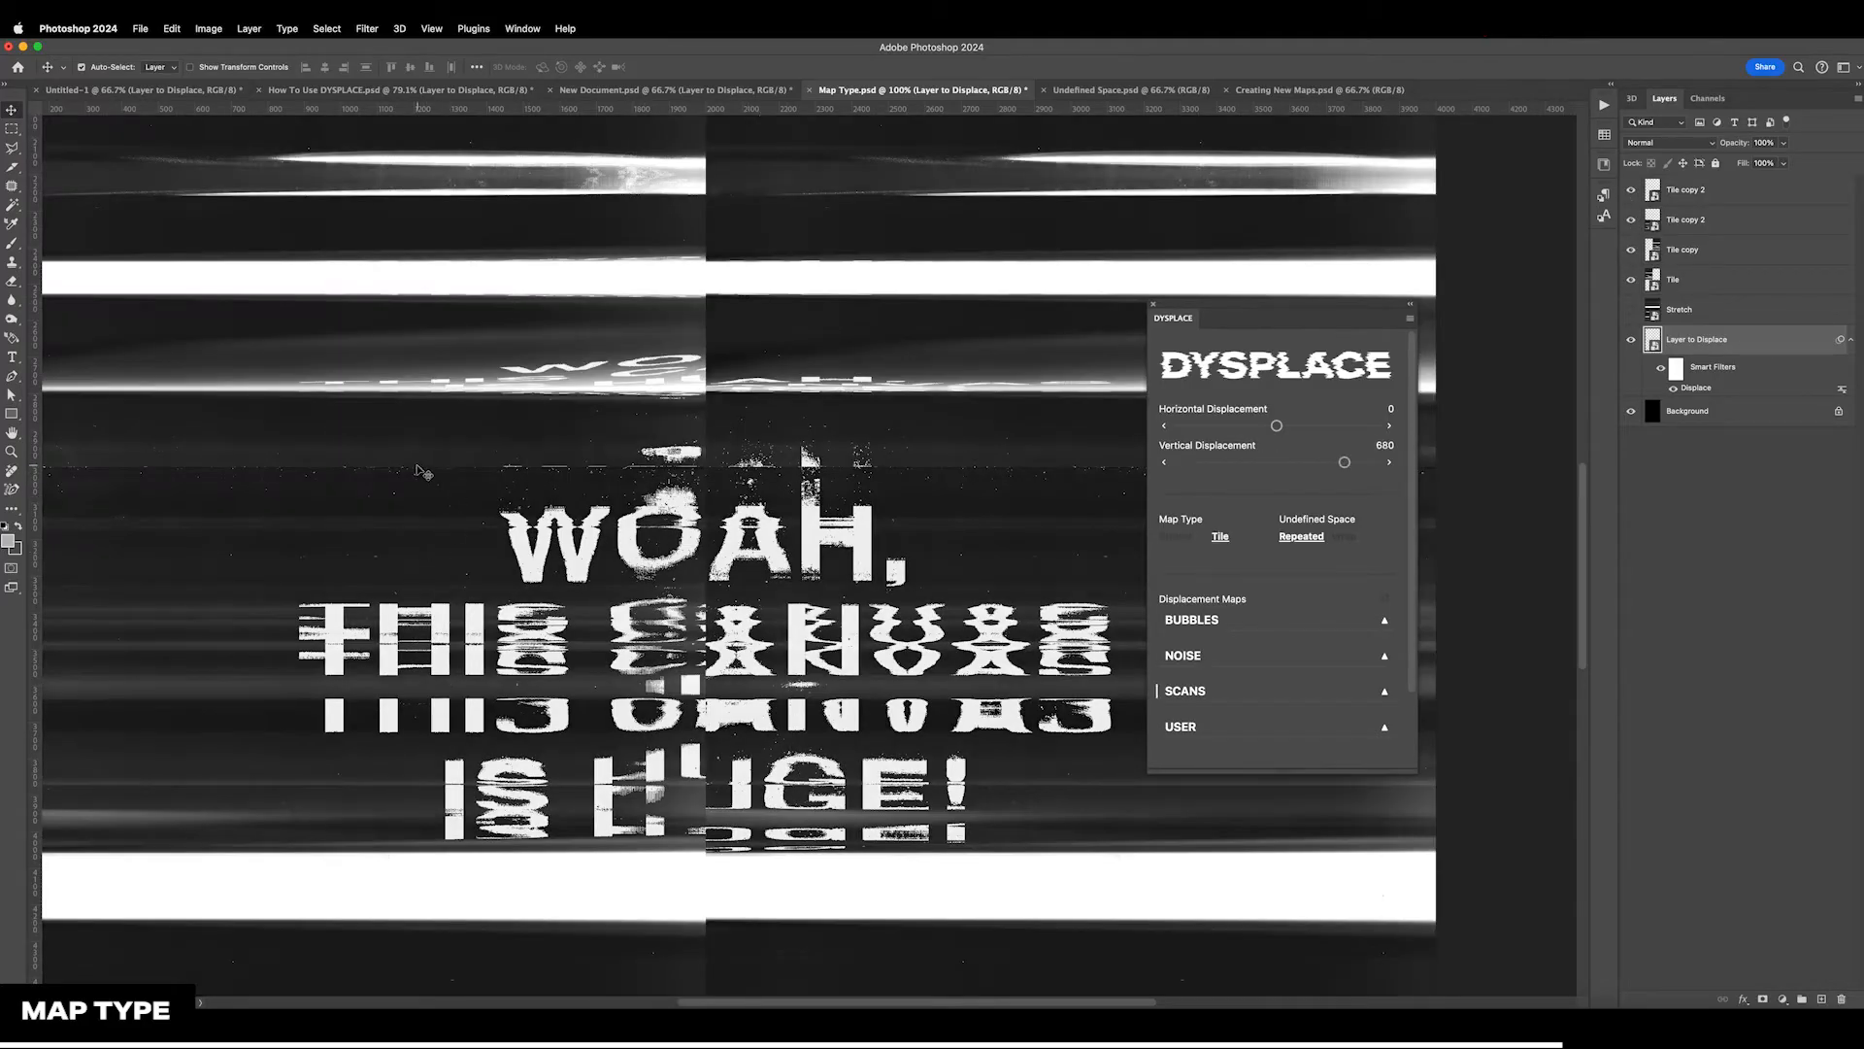
{"action": "left_click_drag", "start_coordinate": [1636, 261], "coordinate": [1638, 221]}
{"action": "left_click", "coordinate": [1631, 280]}
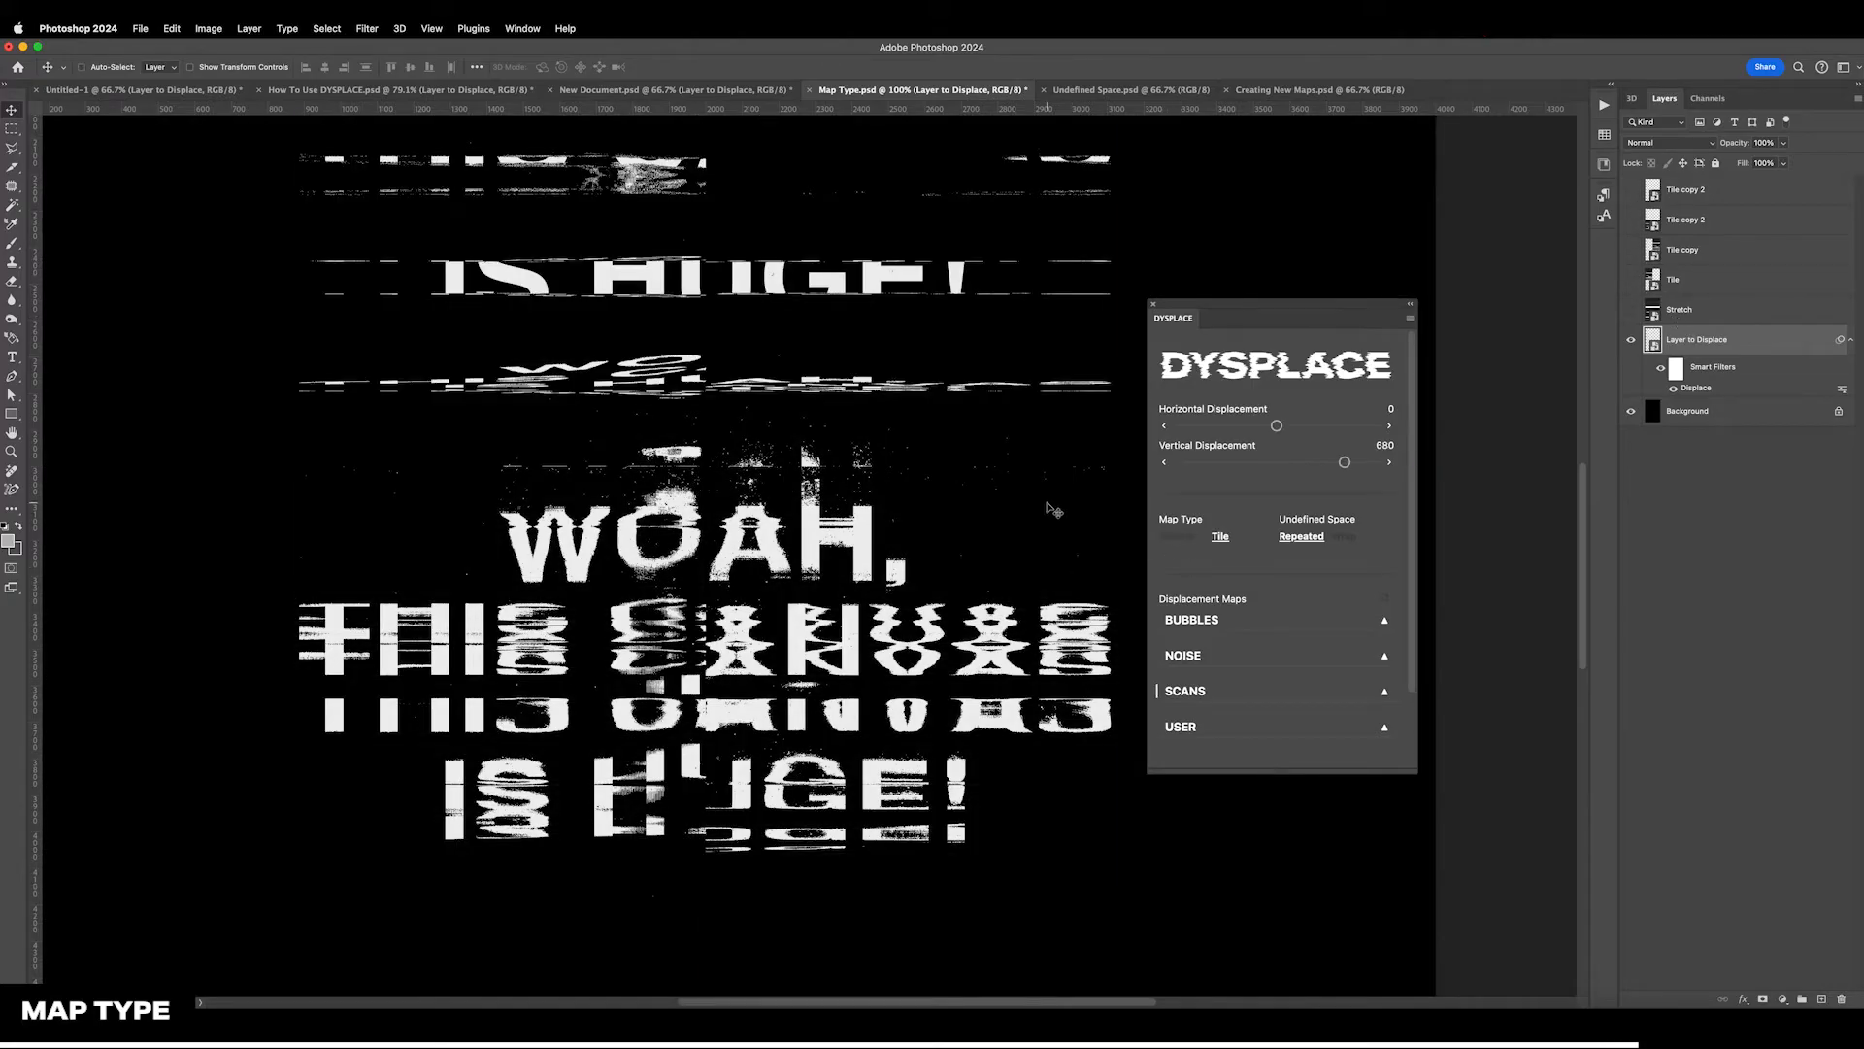
Switch Layer to Displace's map type to Stretch and back to Tile to compare both results on the whole canvas
{"action": "key", "text": "super+0"}
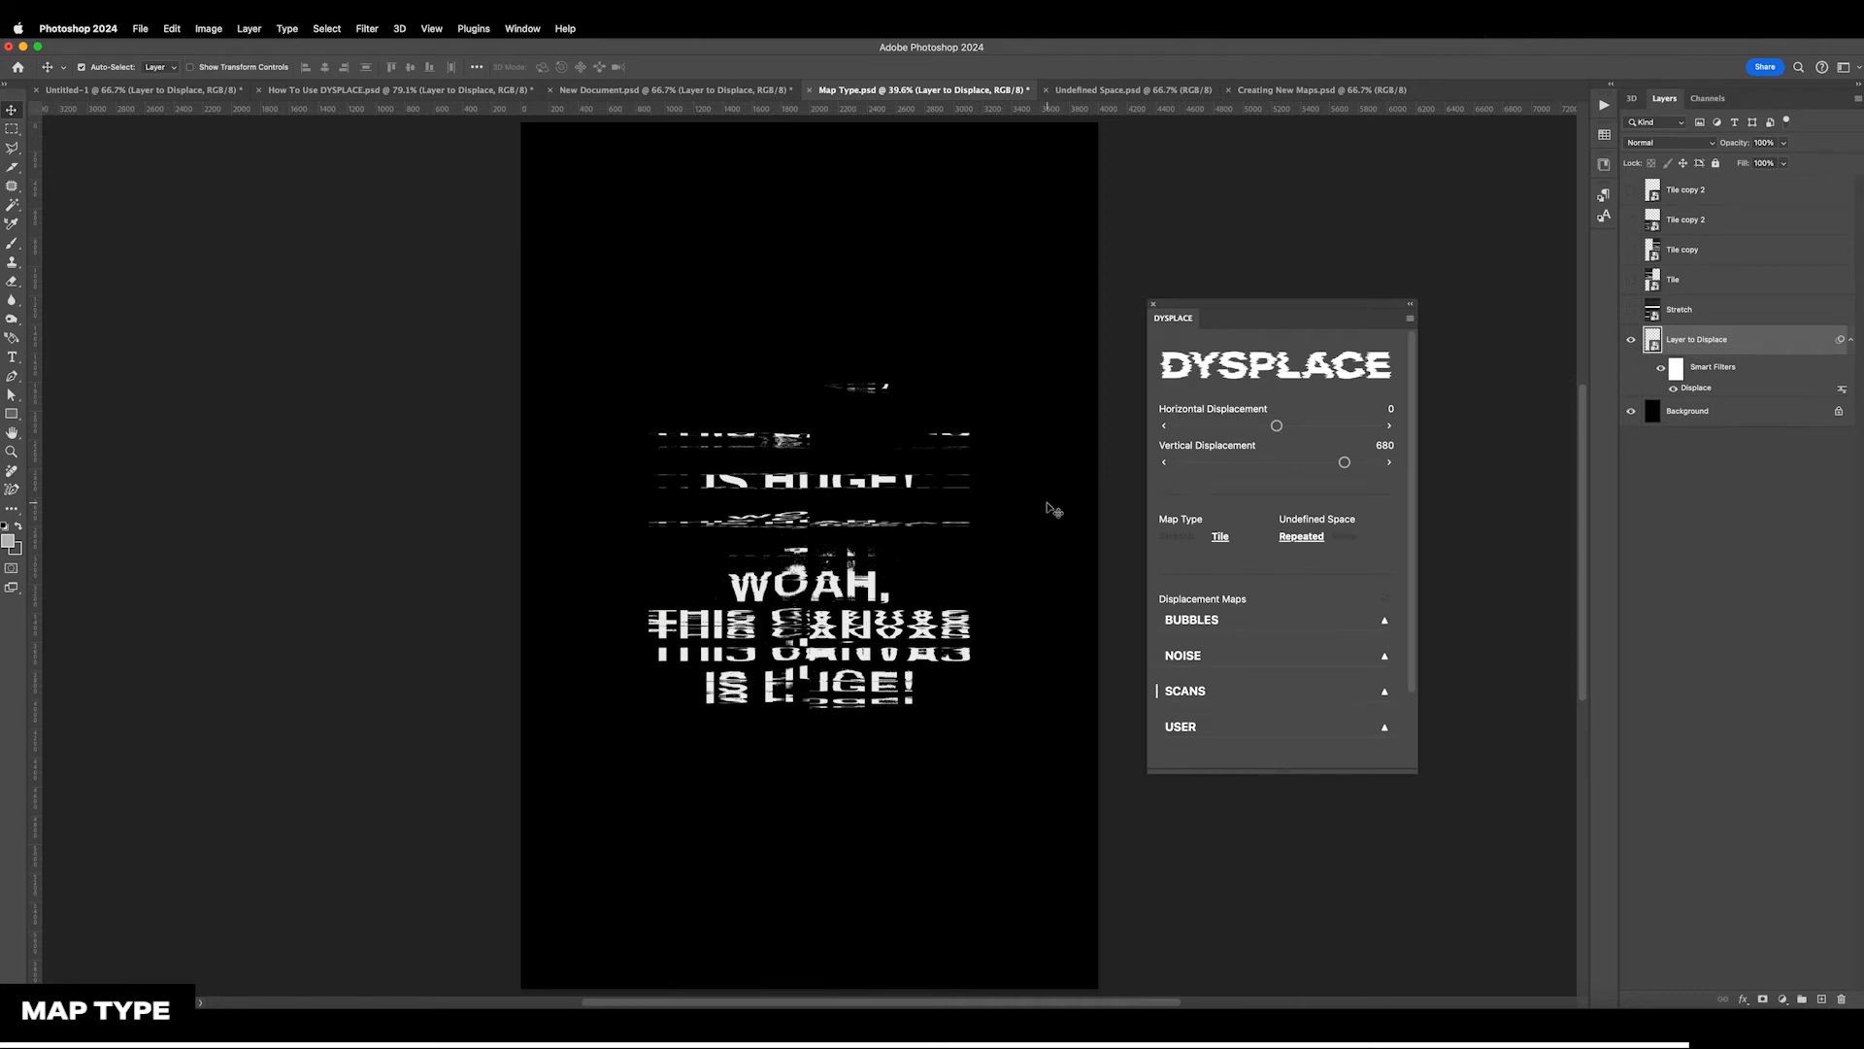
{"action": "scroll", "coordinate": [1054, 509], "scroll_direction": "right", "scroll_amount": 3}
{"action": "left_click", "coordinate": [1170, 540]}
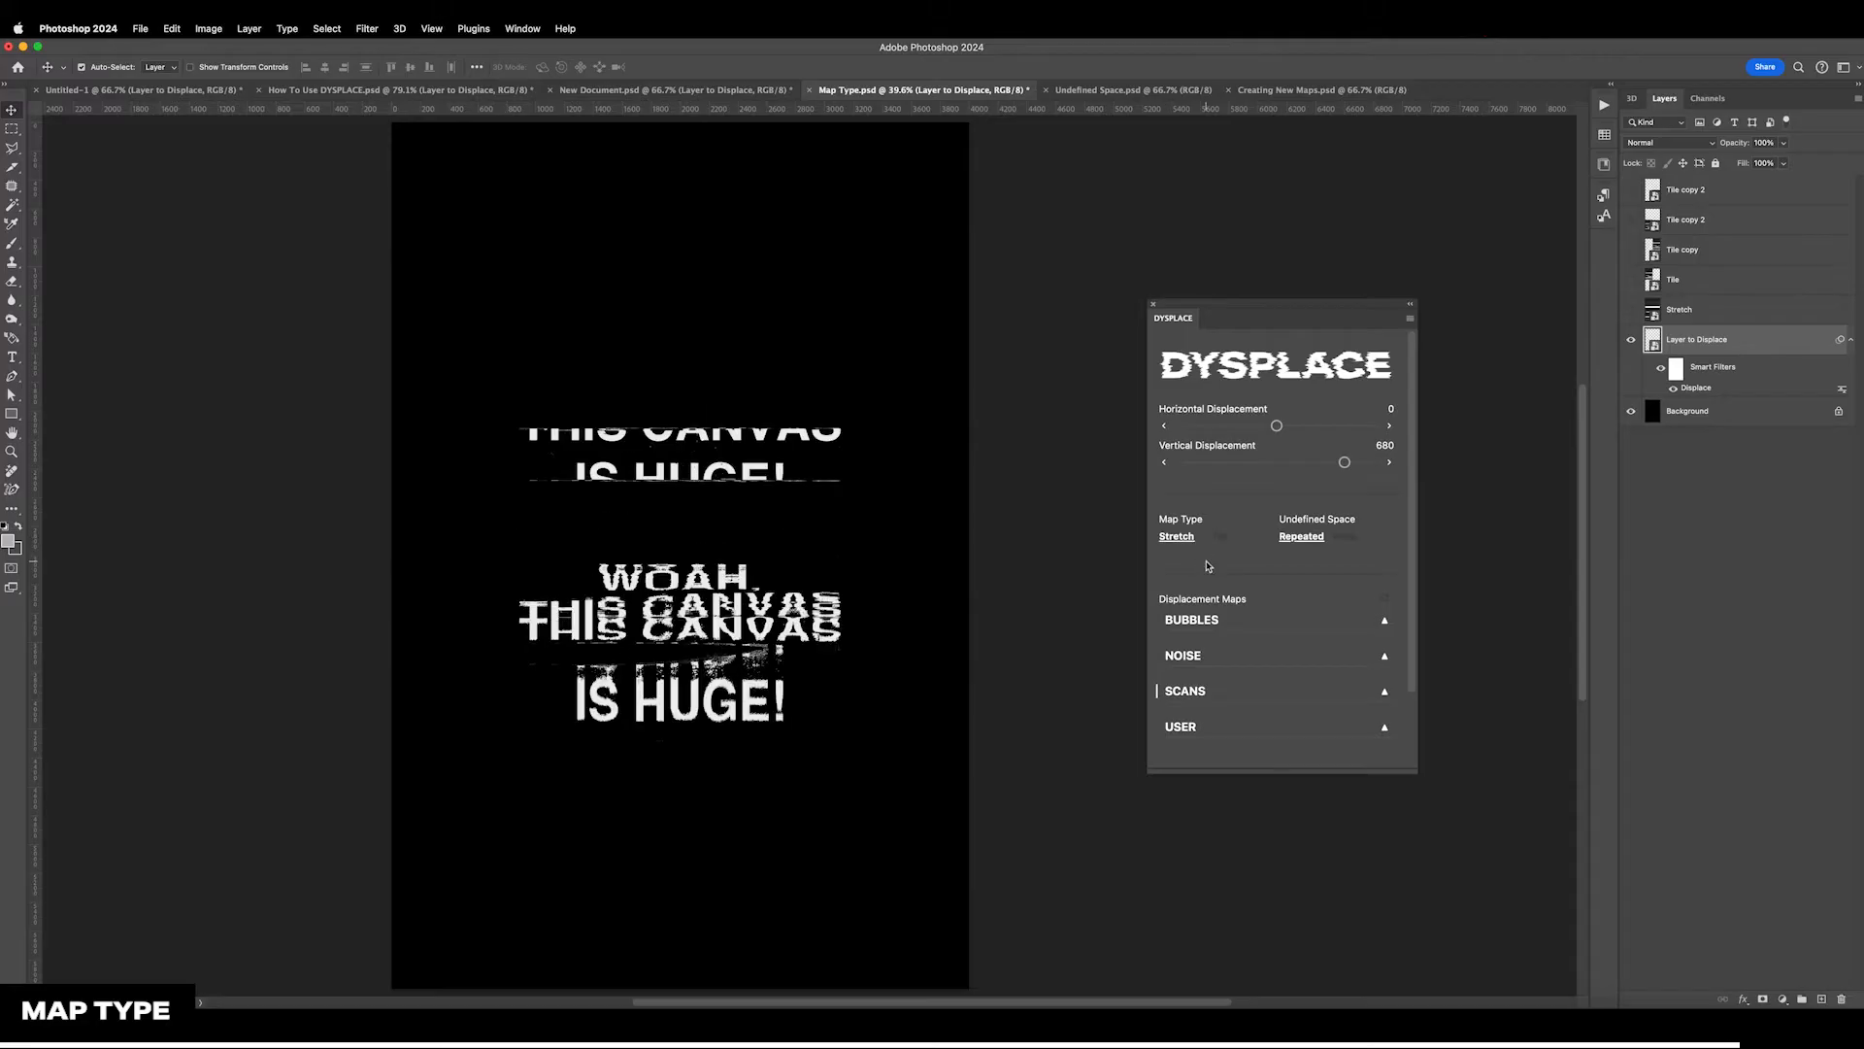
{"action": "left_click", "coordinate": [1220, 536]}
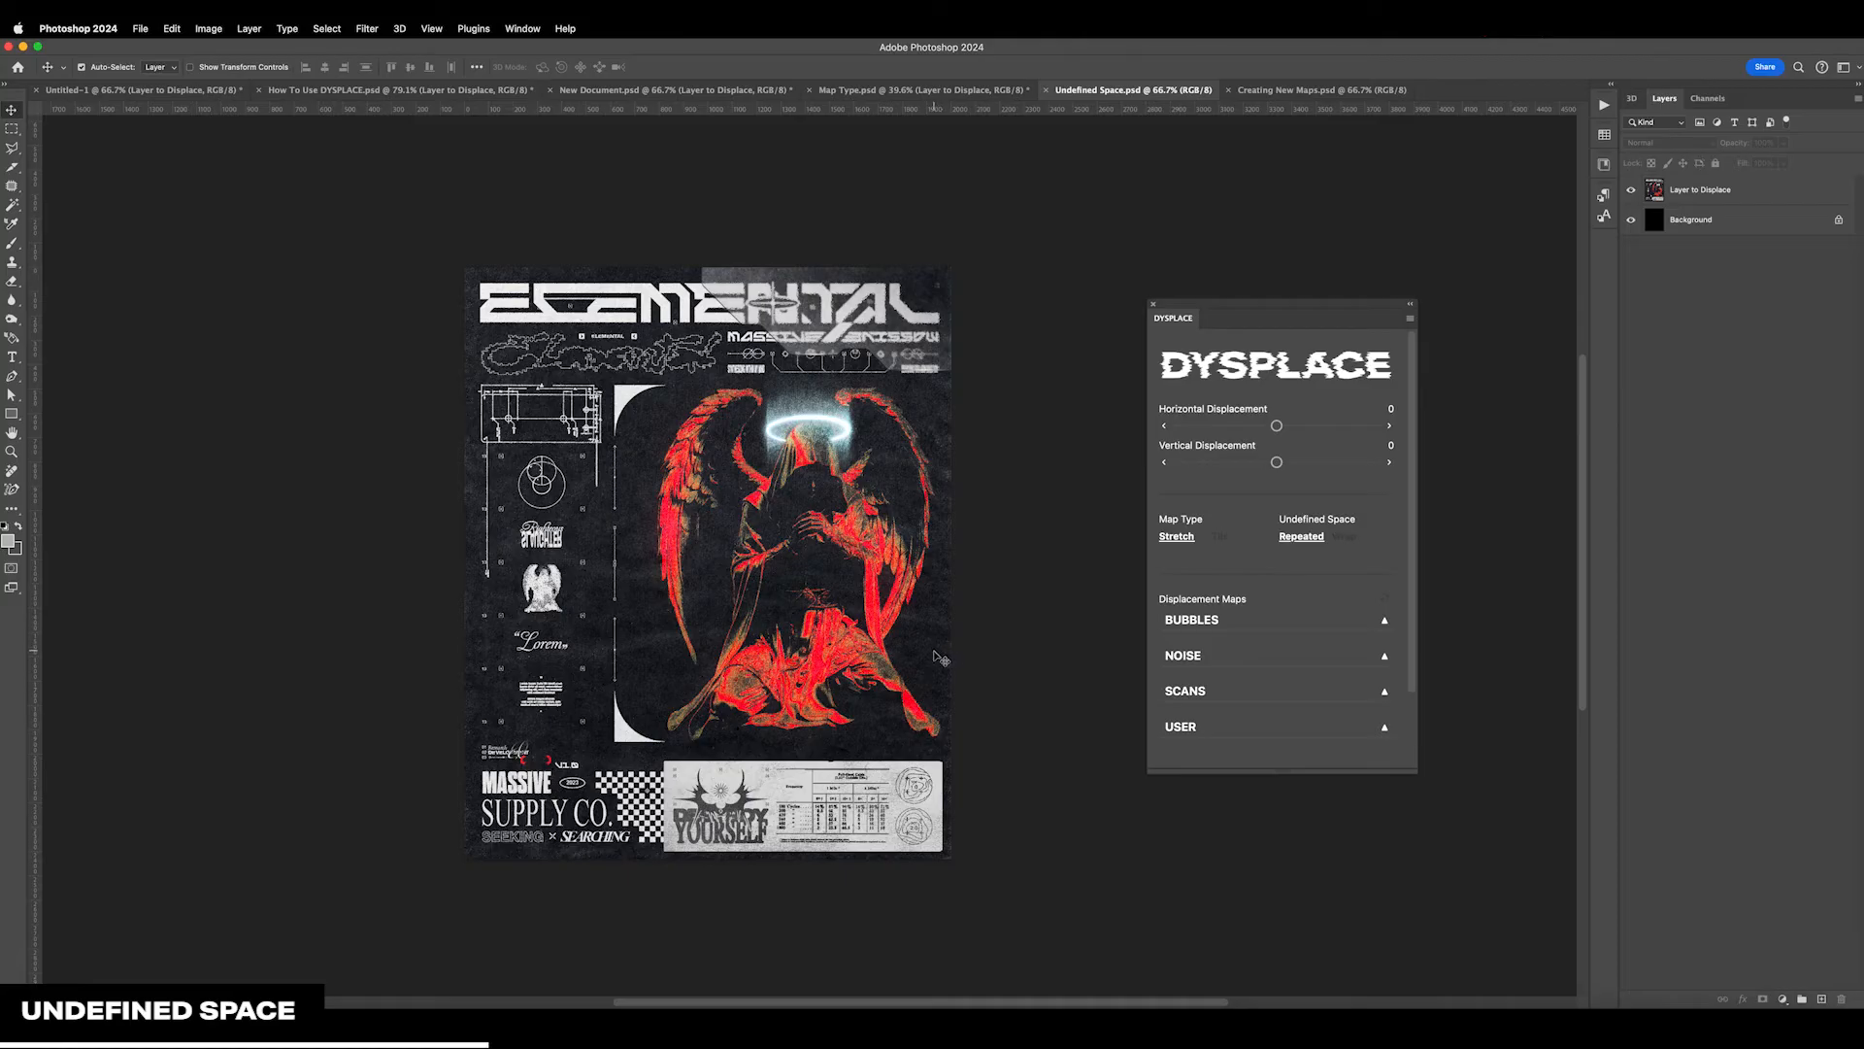
In Undefined Space.psd, apply a SCANS displacement map to Layer to Displace and set its horizontal displacement to 171
{"action": "left_click", "coordinate": [1718, 192]}
{"action": "left_click", "coordinate": [1235, 691]}
{"action": "scroll", "coordinate": [1235, 679], "scroll_direction": "down", "scroll_amount": 5}
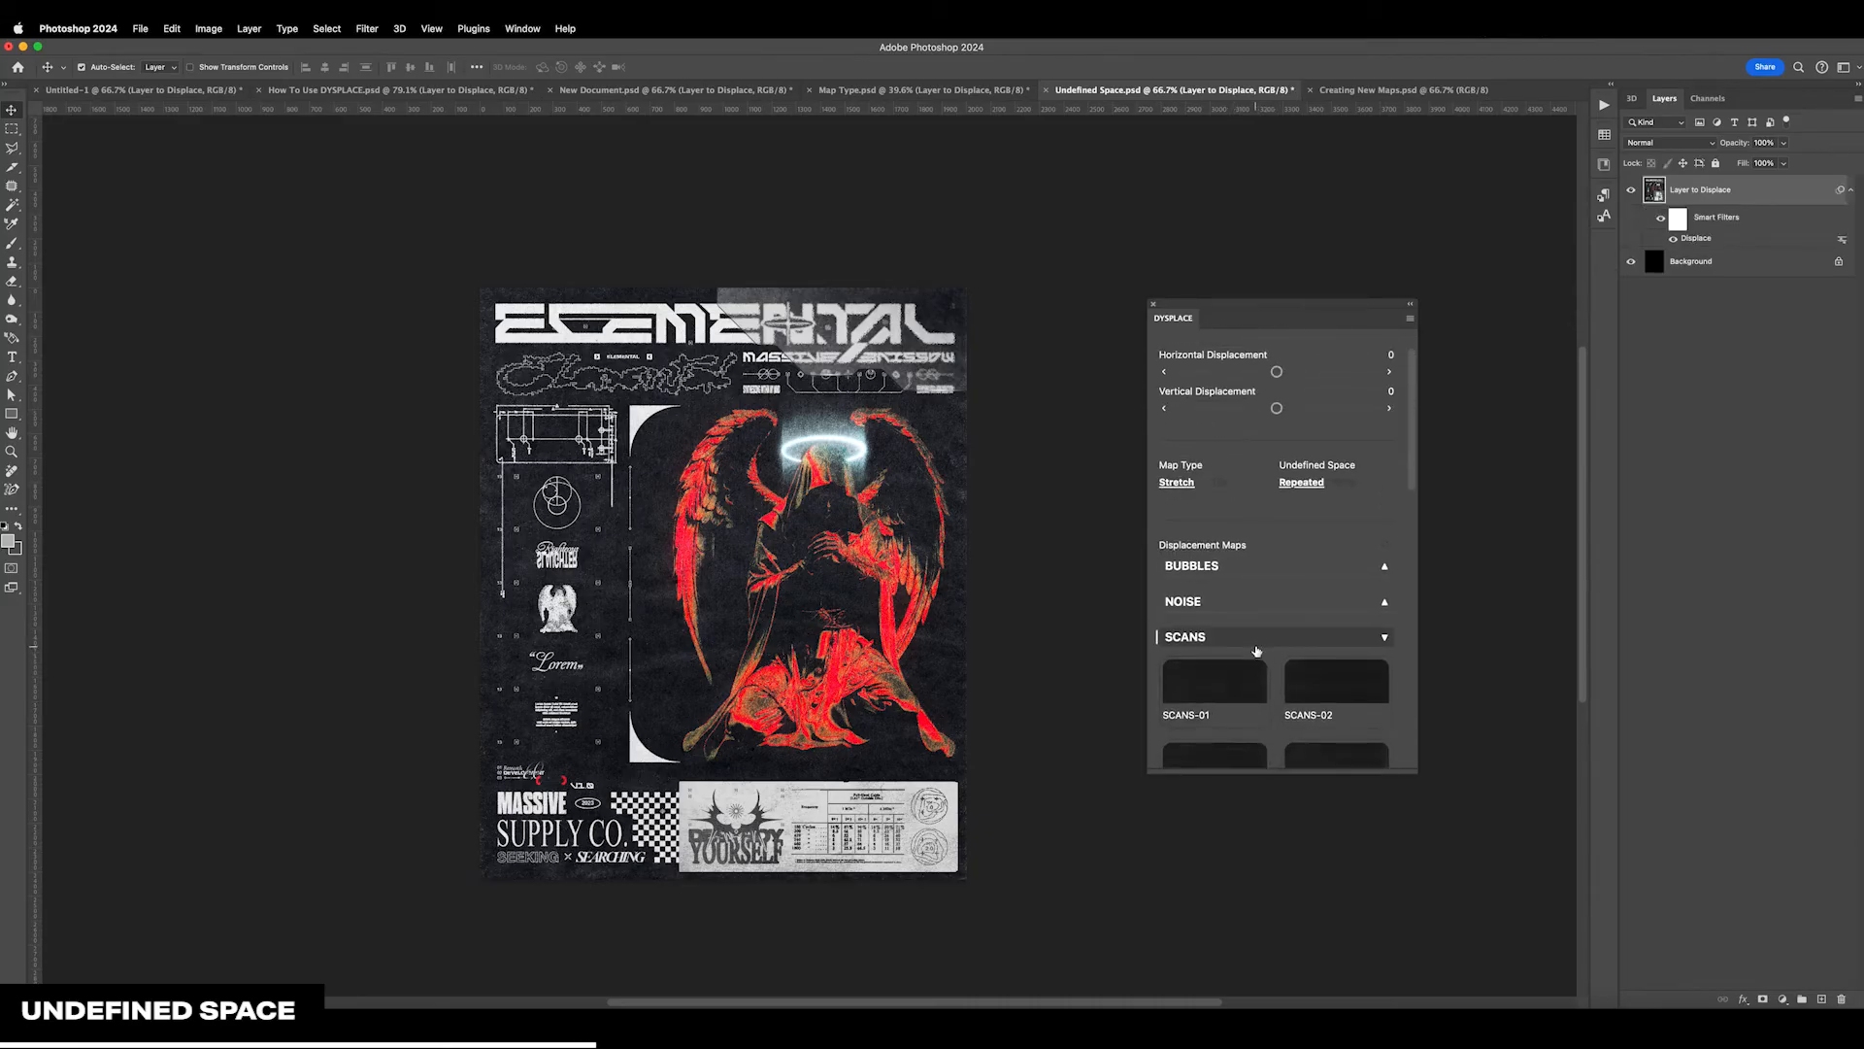
{"action": "left_click", "coordinate": [1260, 641]}
{"action": "scroll", "coordinate": [1263, 582], "scroll_direction": "up", "scroll_amount": 2}
{"action": "left_click_drag", "start_coordinate": [1277, 427], "coordinate": [1293, 428]}
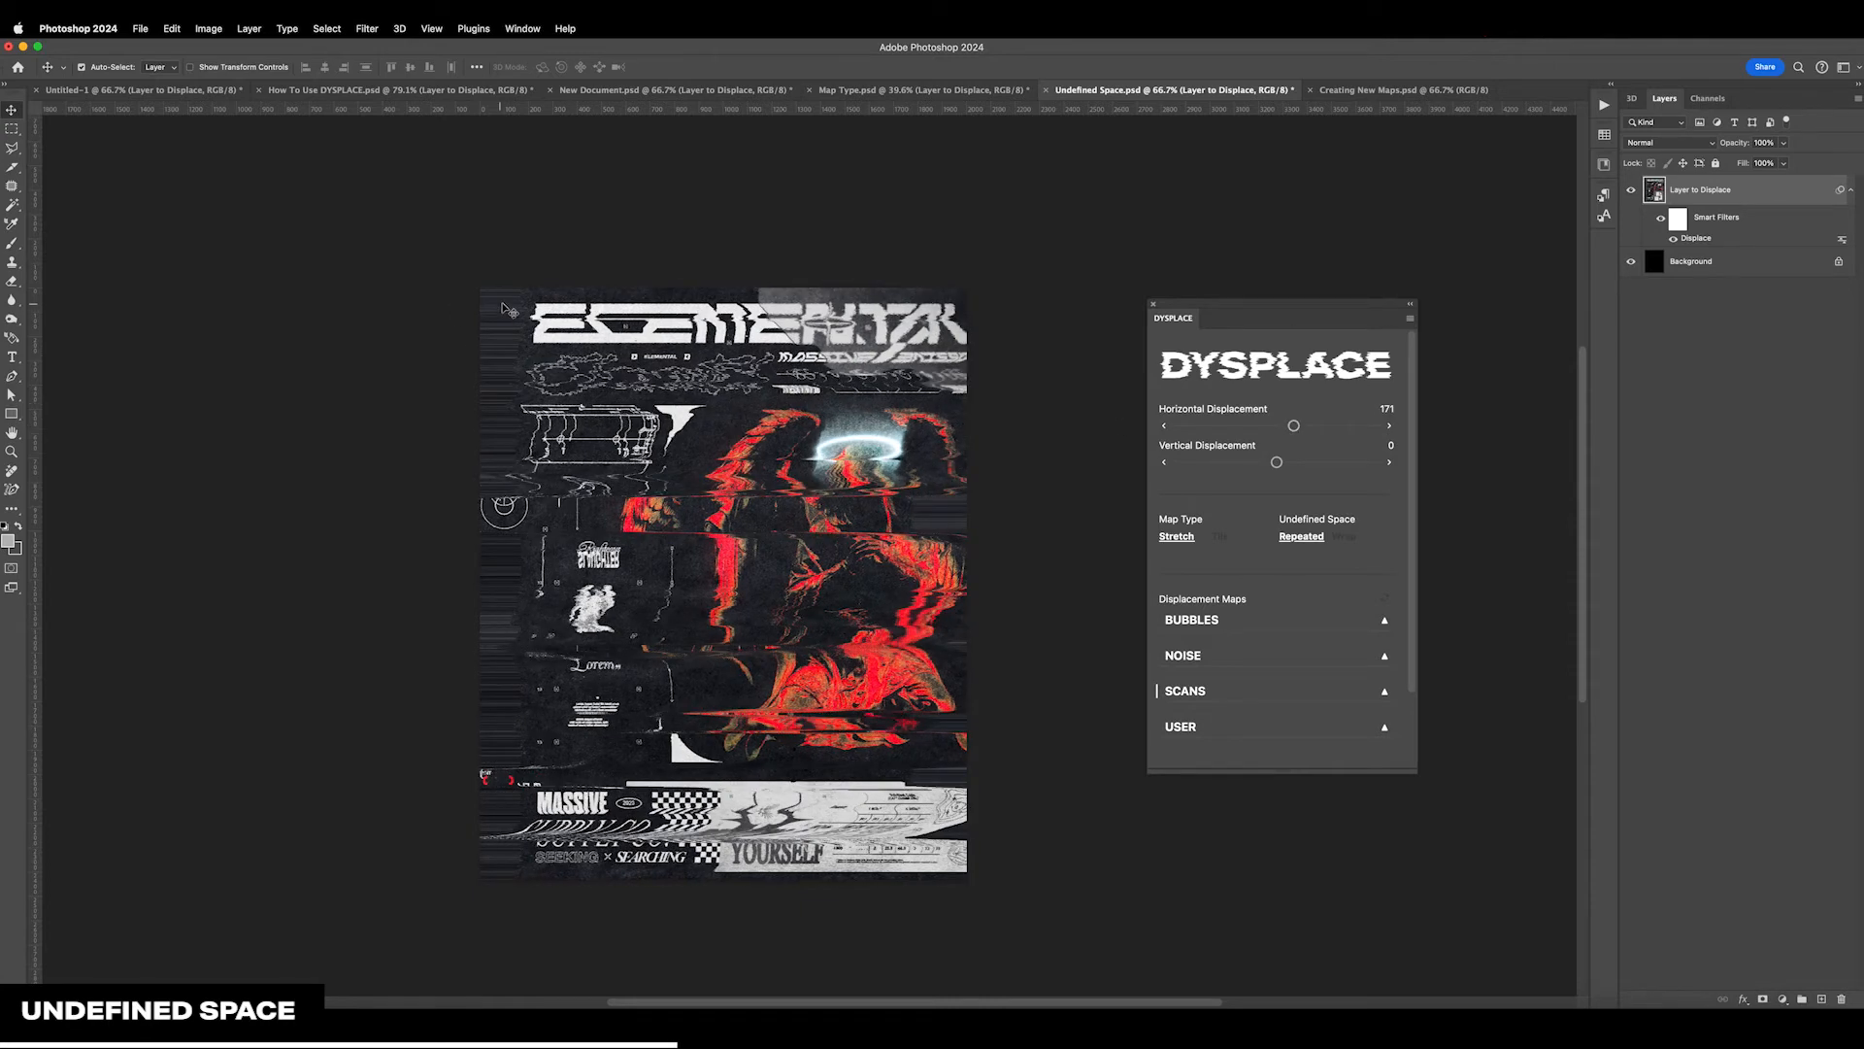
Raise the poster's horizontal displacement to 301 and inspect how the Repeated option fills its left and right edges
{"action": "key", "text": "super+equal"}
{"action": "key", "text": "super+equal"}
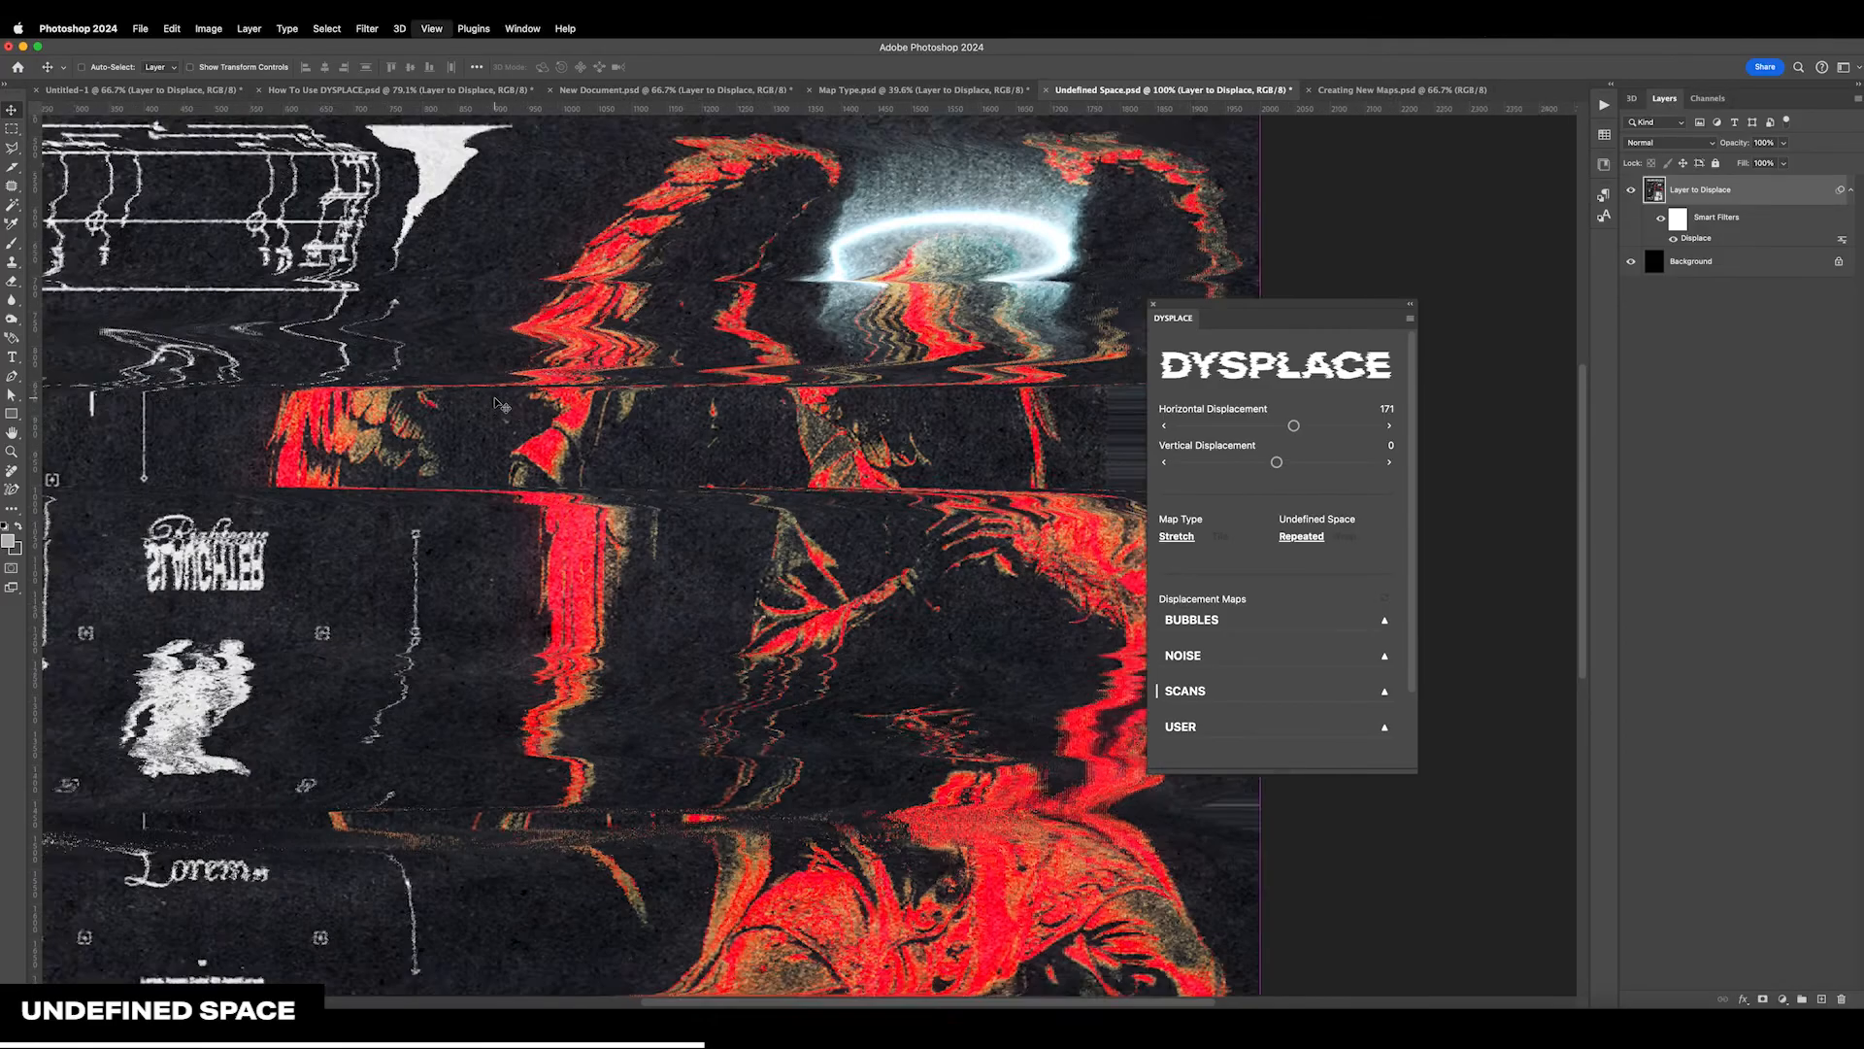
{"action": "scroll", "coordinate": [500, 403], "scroll_direction": "up", "scroll_amount": 10}
{"action": "scroll", "coordinate": [500, 403], "scroll_direction": "left", "scroll_amount": 10}
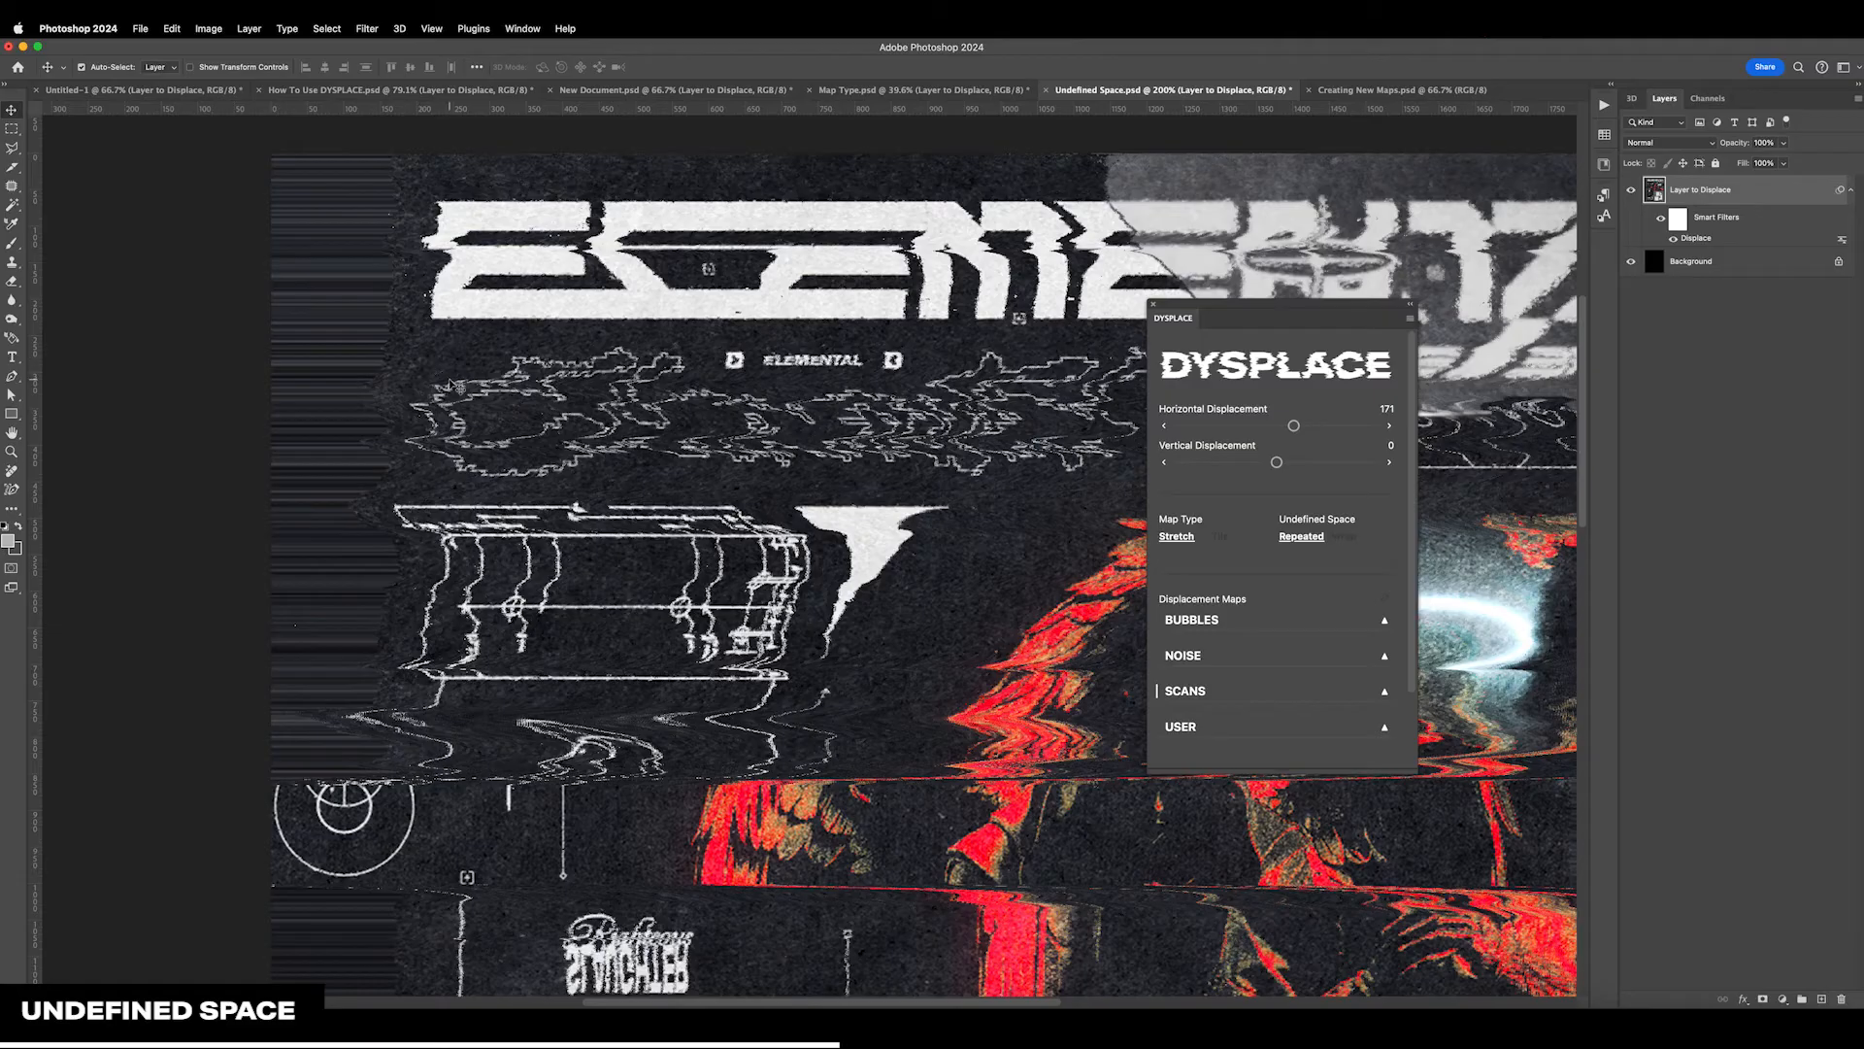
{"action": "left_click_drag", "start_coordinate": [1294, 426], "coordinate": [1308, 429]}
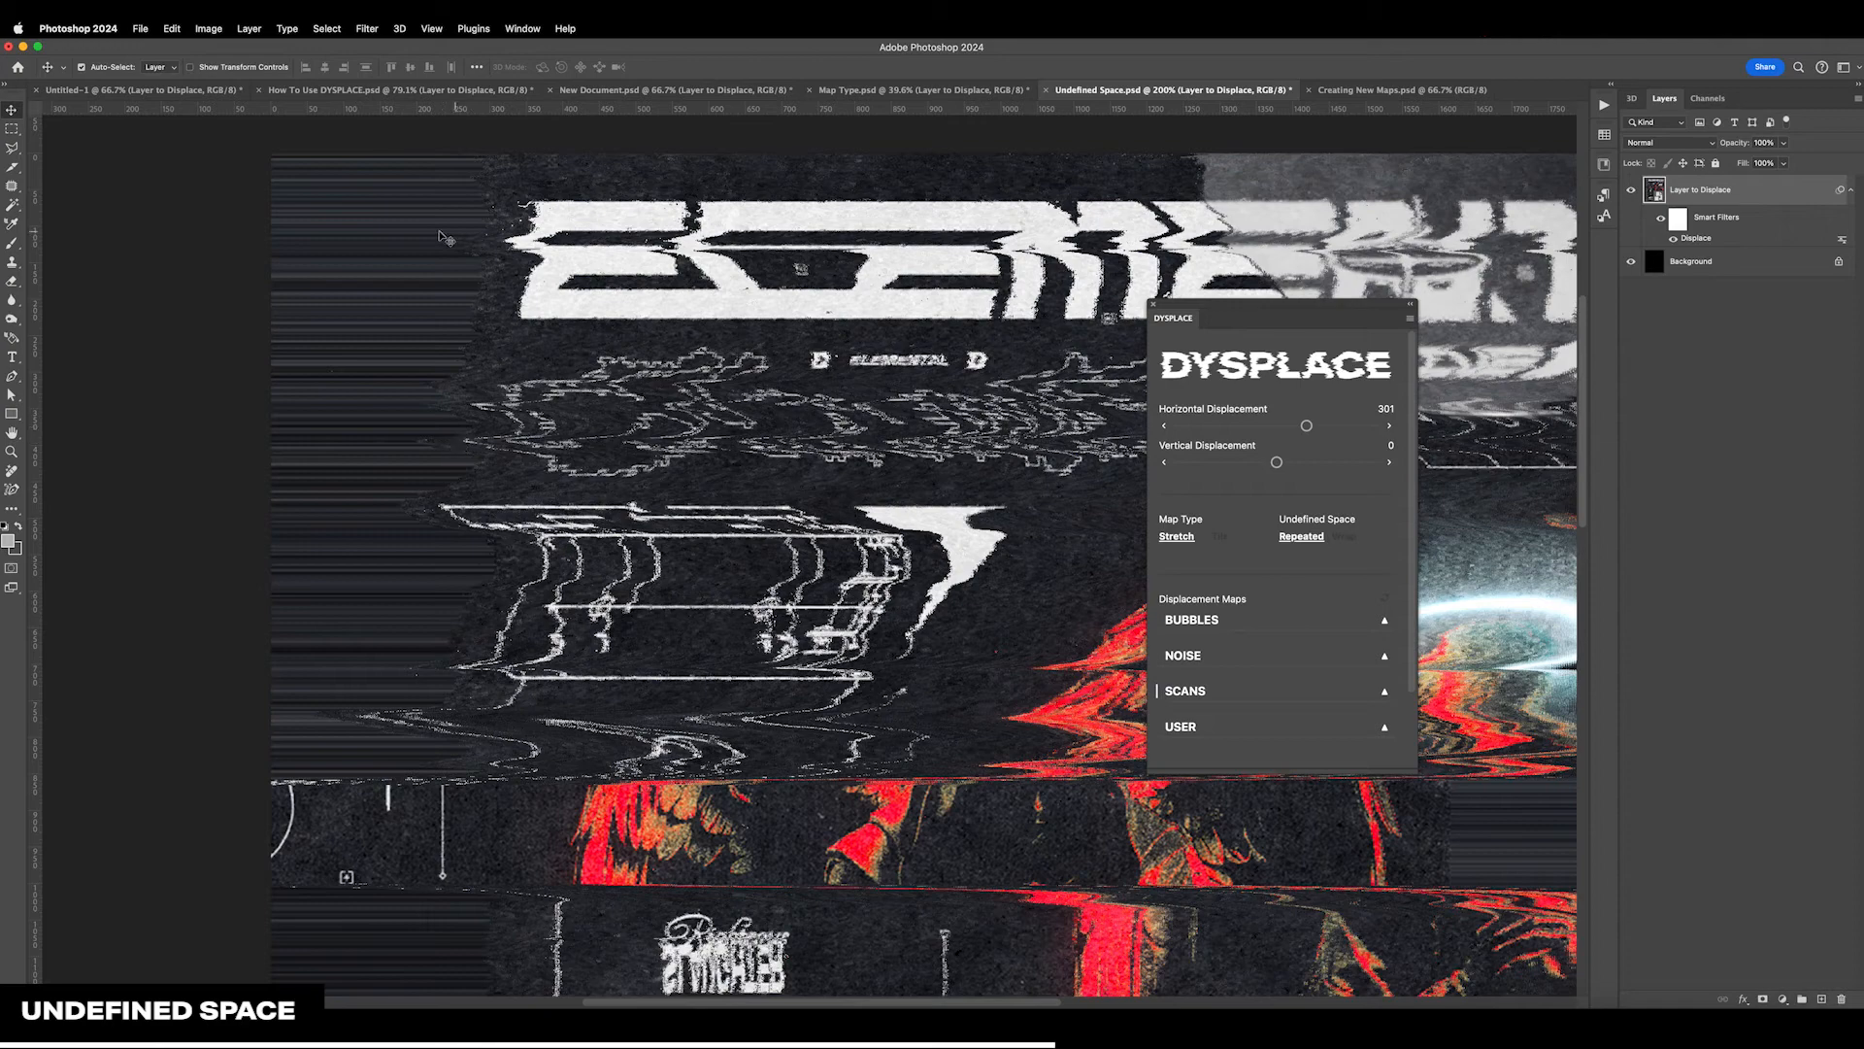
{"action": "scroll", "coordinate": [262, 490], "scroll_direction": "right", "scroll_amount": 15}
{"action": "scroll", "coordinate": [262, 490], "scroll_direction": "down", "scroll_amount": 5}
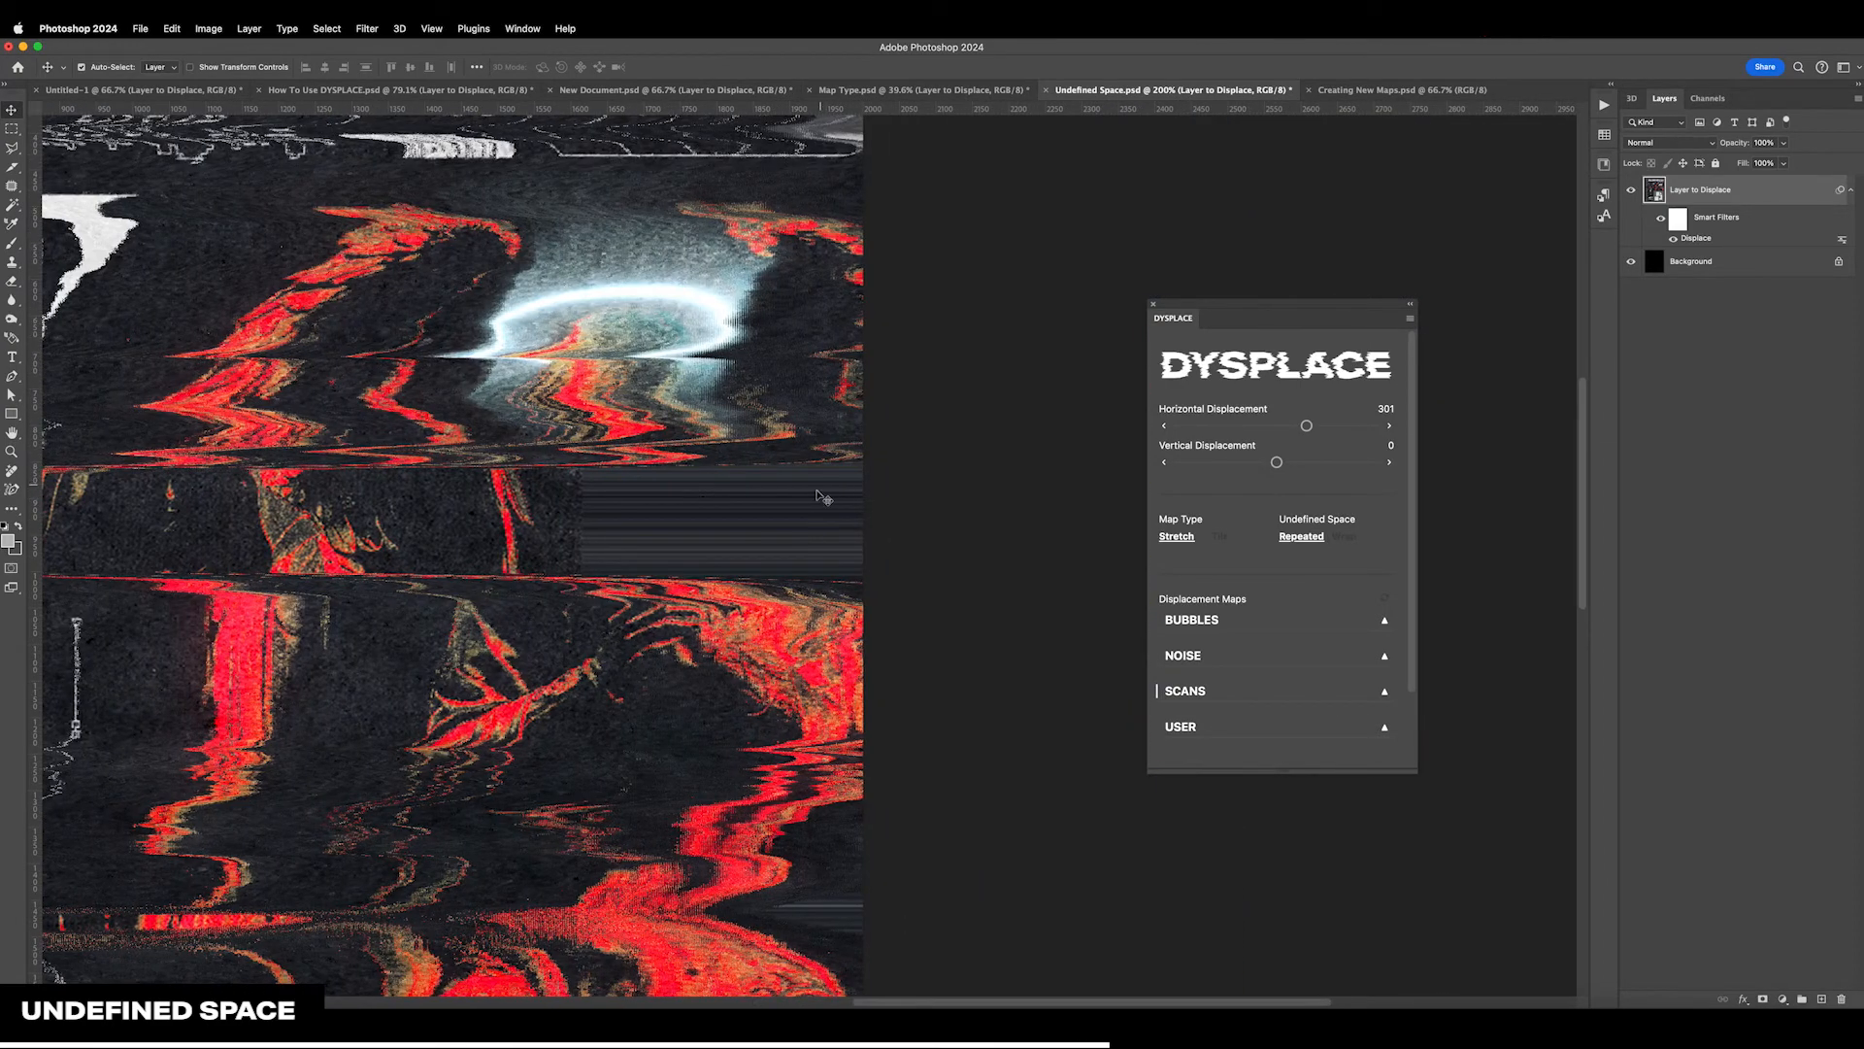
Set the undefined space to Wrap and reduce the poster's horizontal displacement to 73
{"action": "key", "text": "super+0"}
{"action": "left_click", "coordinate": [1029, 547]}
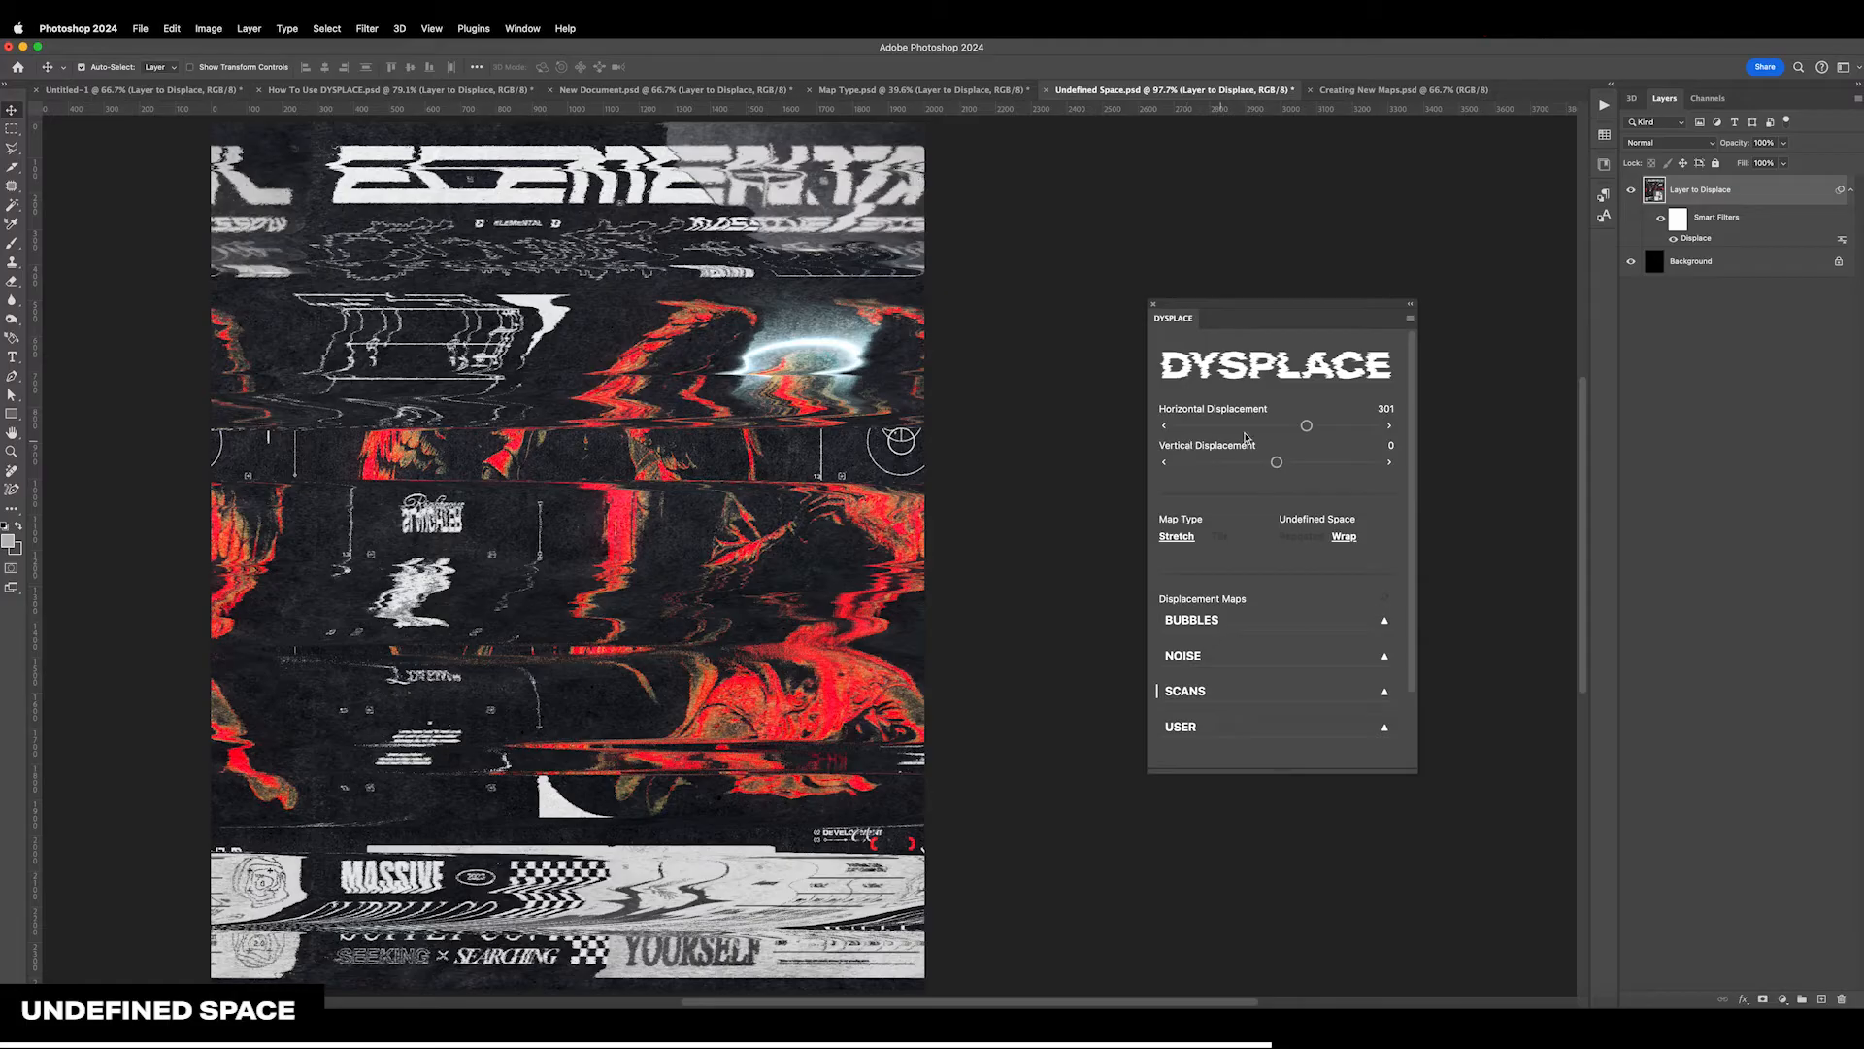
{"action": "left_click_drag", "start_coordinate": [1307, 430], "coordinate": [1276, 430]}
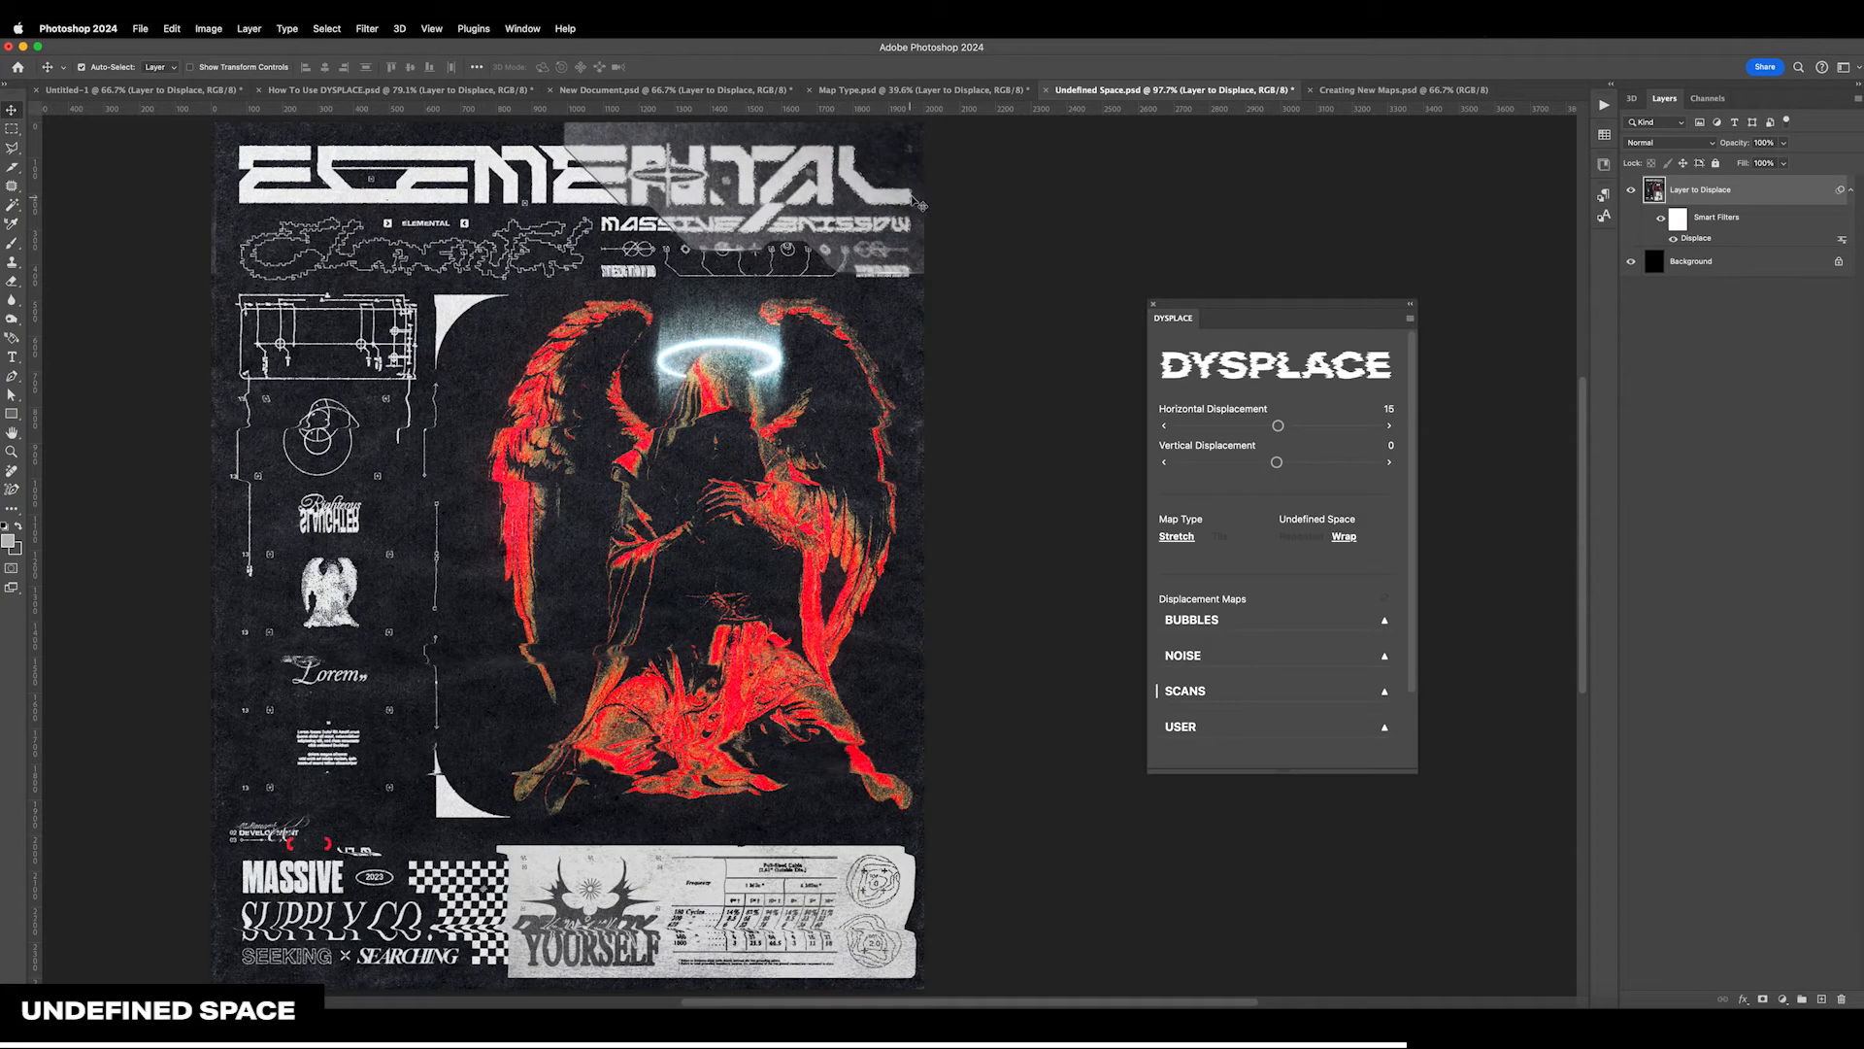
{"action": "left_click_drag", "start_coordinate": [1277, 427], "coordinate": [1282, 429]}
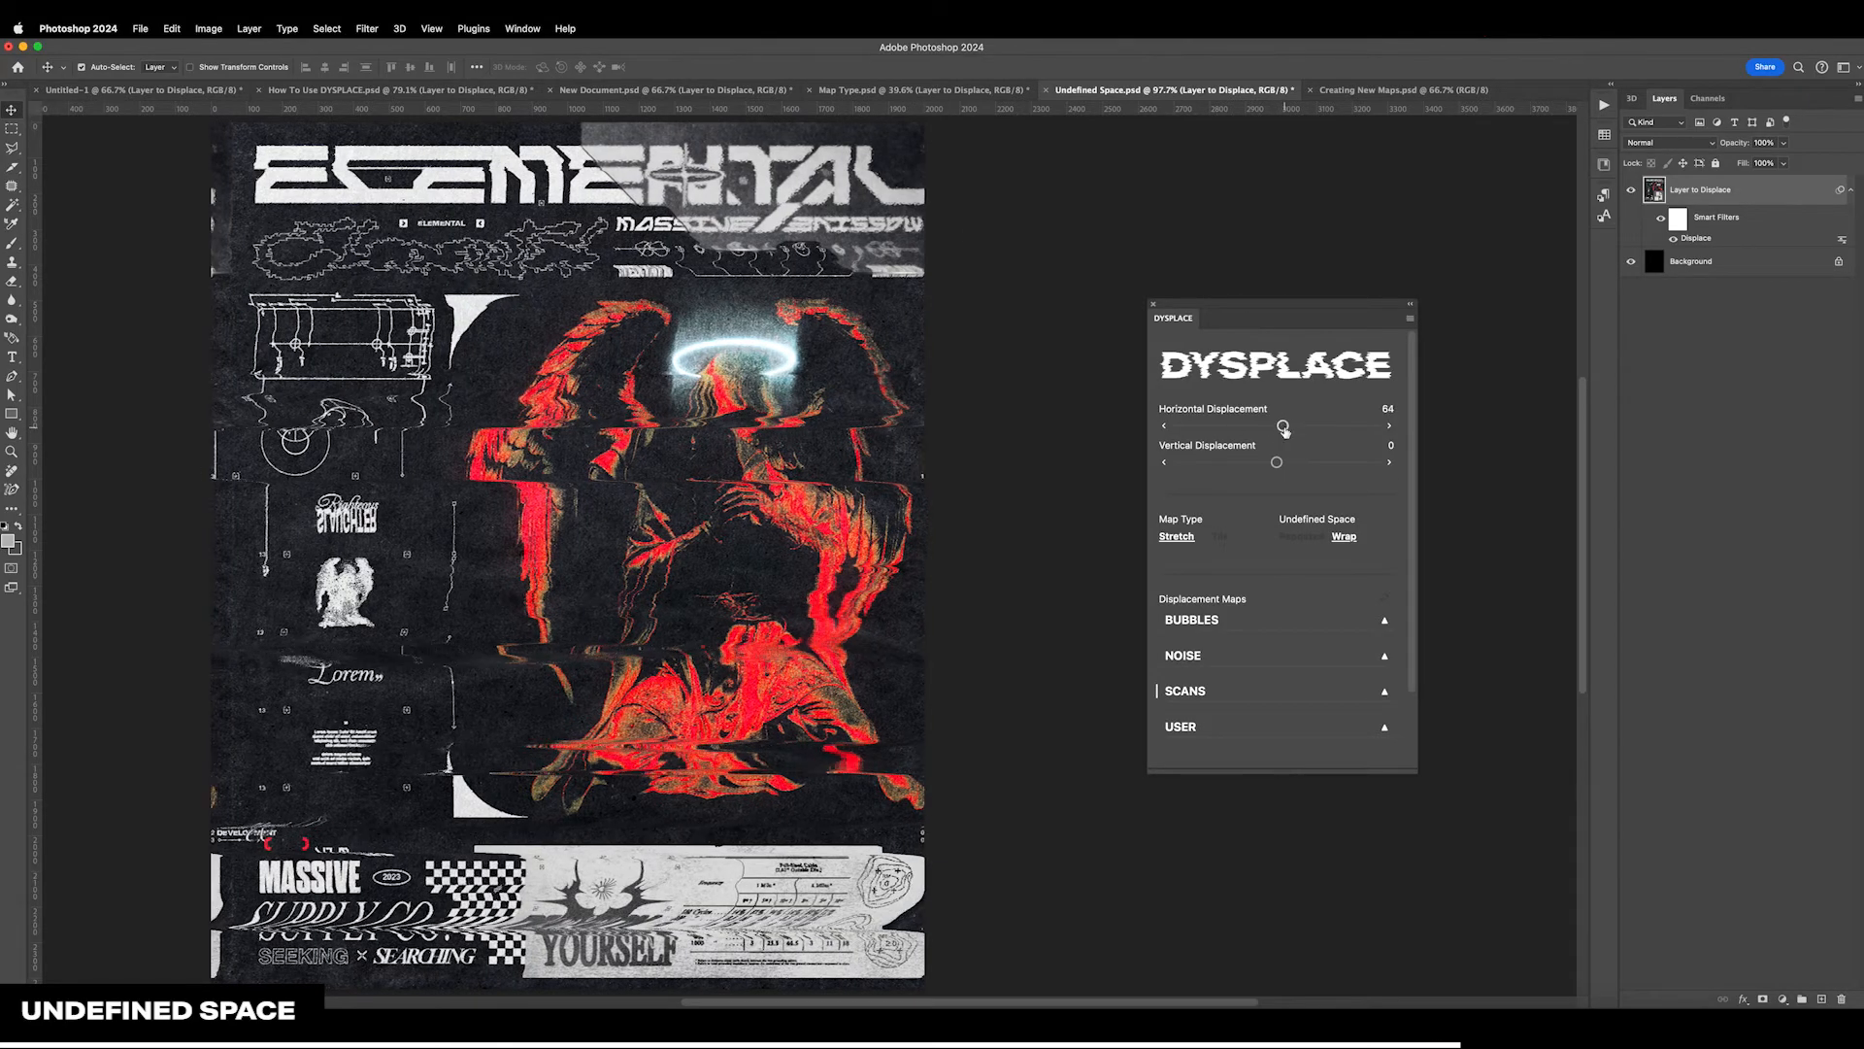
{"action": "left_click_drag", "start_coordinate": [1285, 429], "coordinate": [1287, 429]}
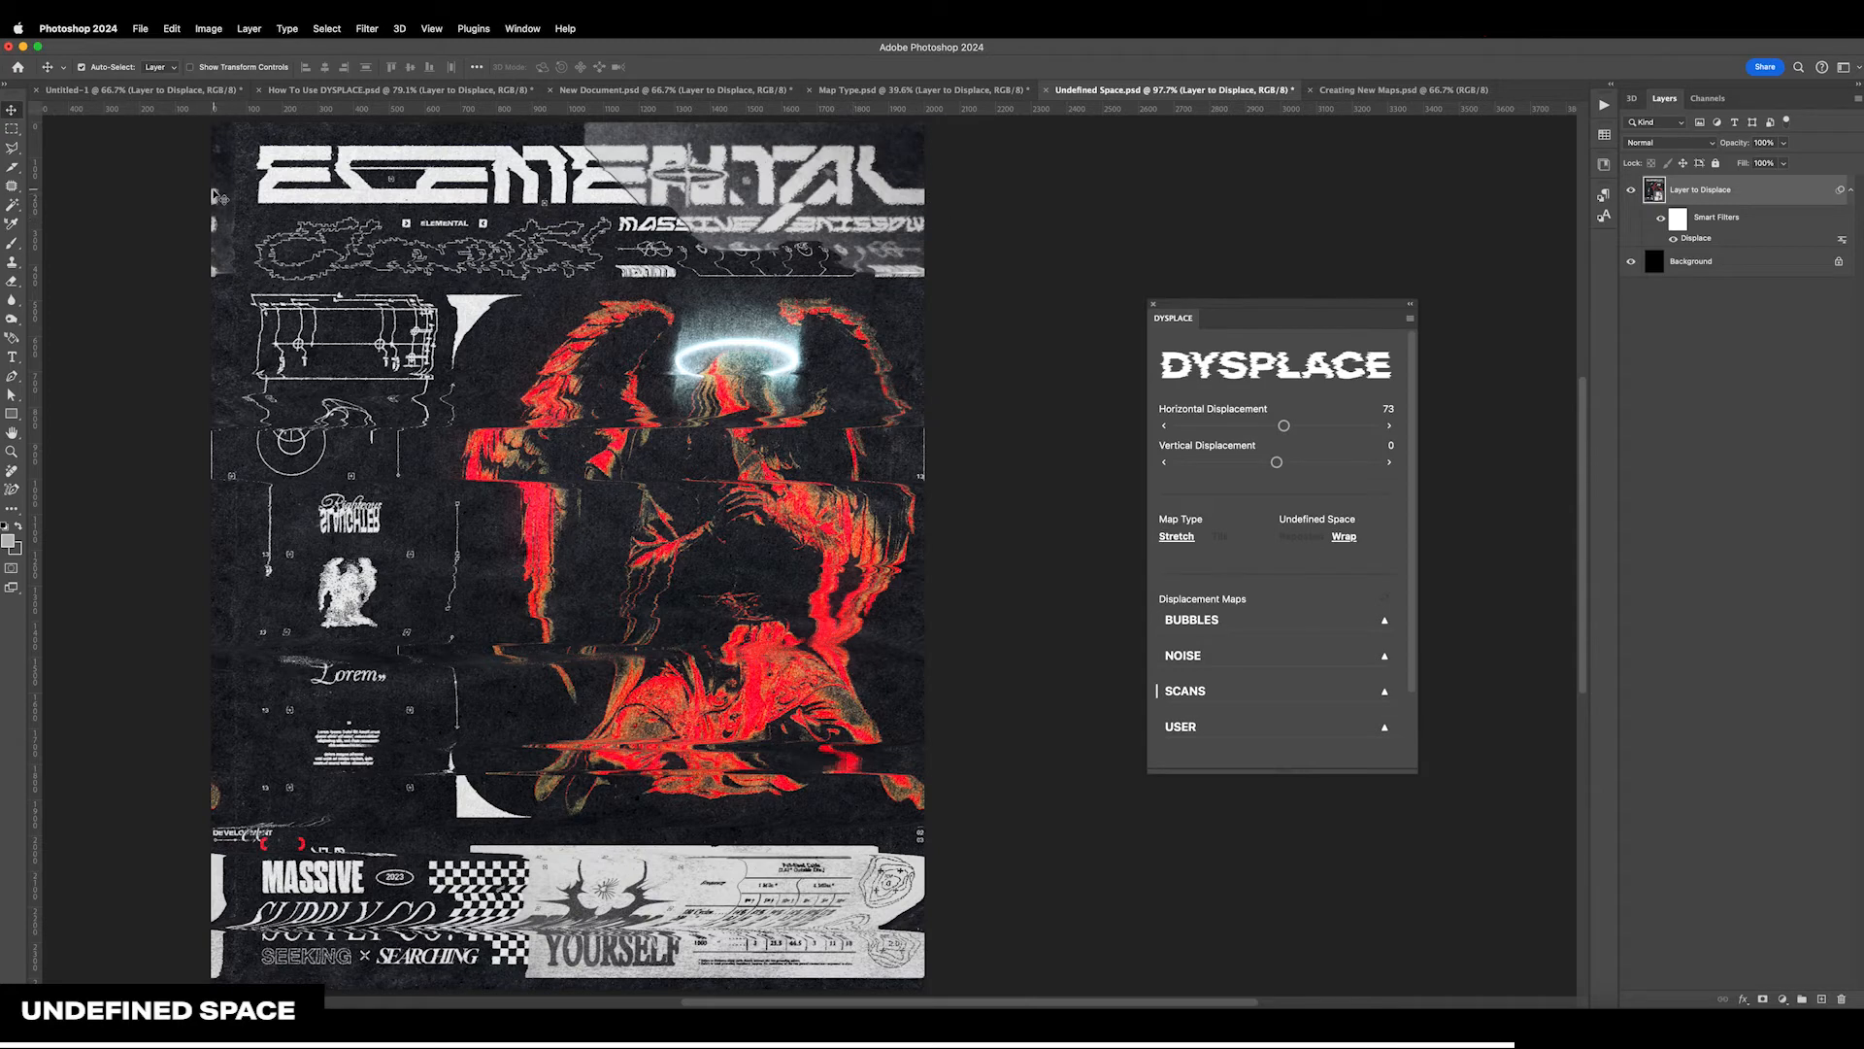
Try a horizontal displacement of up to 610, reset it to 0, and raise the vertical displacement past 519
{"action": "left_click_drag", "start_coordinate": [1284, 427], "coordinate": [1326, 427]}
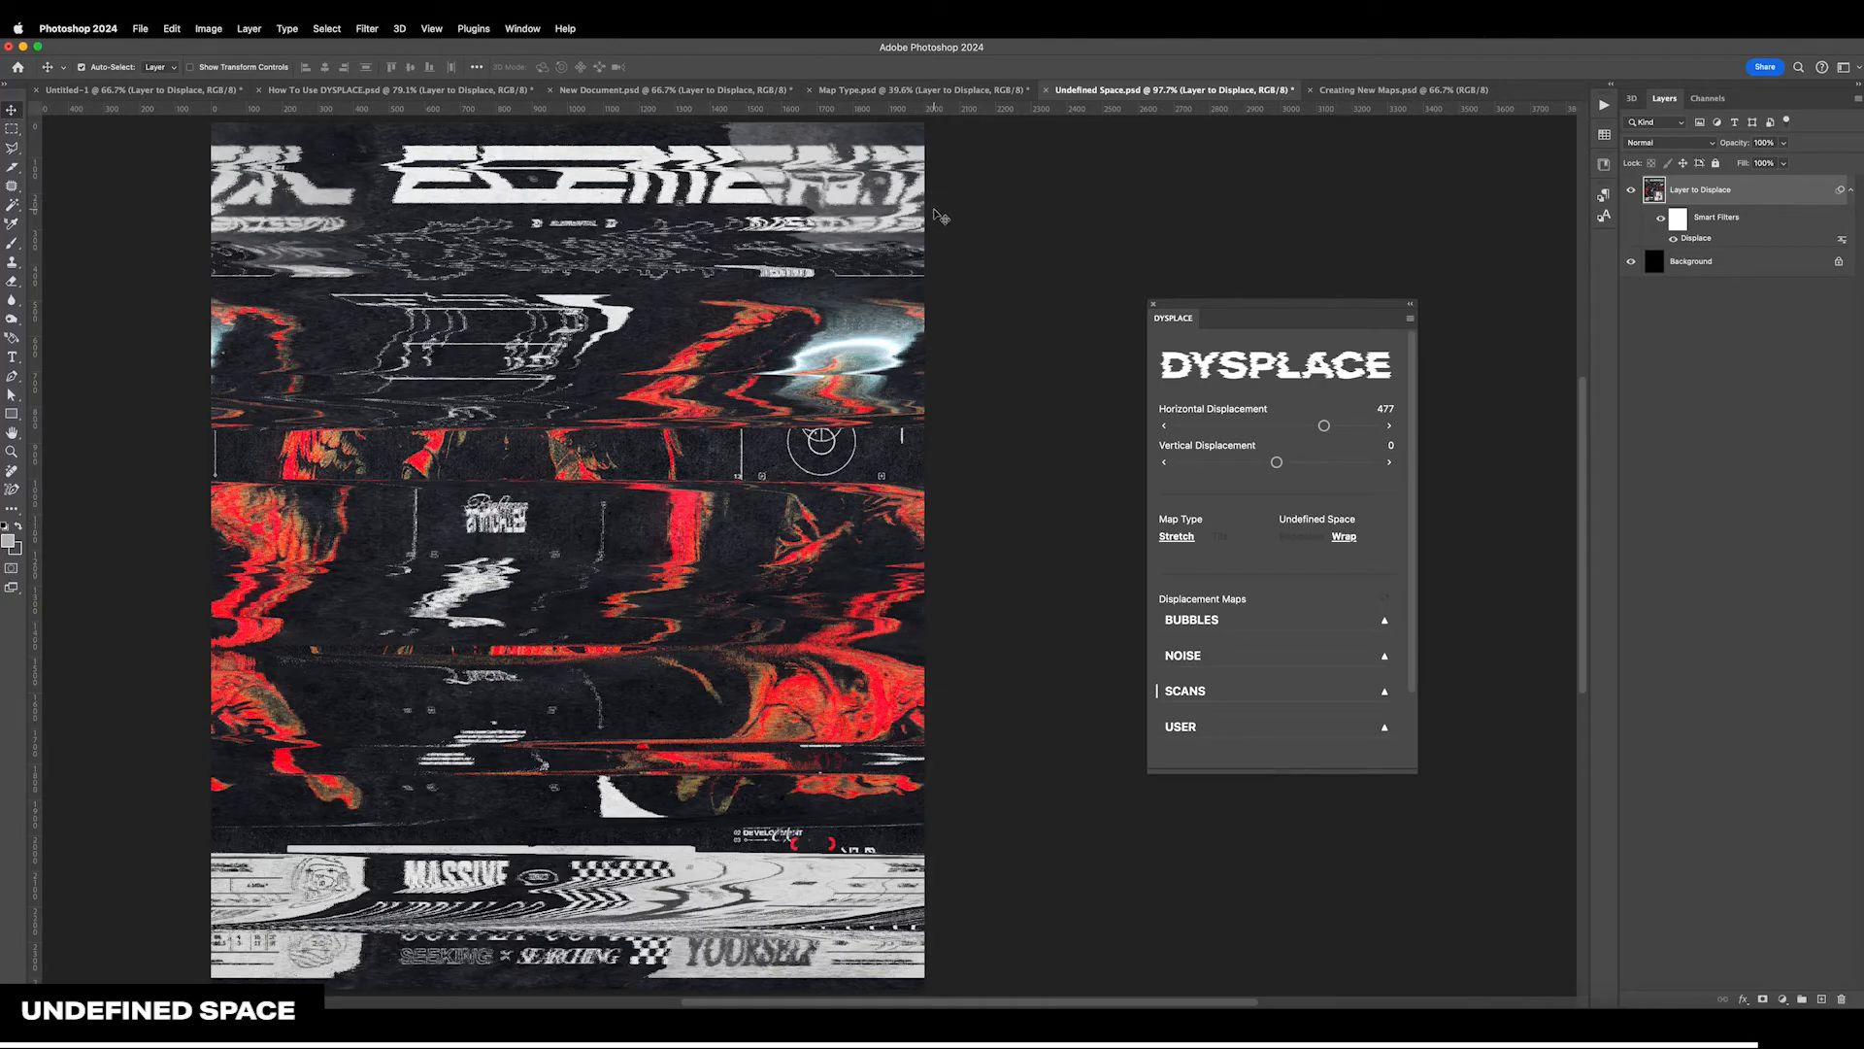
{"action": "mouse_move", "coordinate": [1323, 425]}
{"action": "left_mouse_down"}
{"action": "mouse_move", "coordinate": [1298, 462]}
{"action": "mouse_move", "coordinate": [1328, 462]}
{"action": "left_mouse_up"}
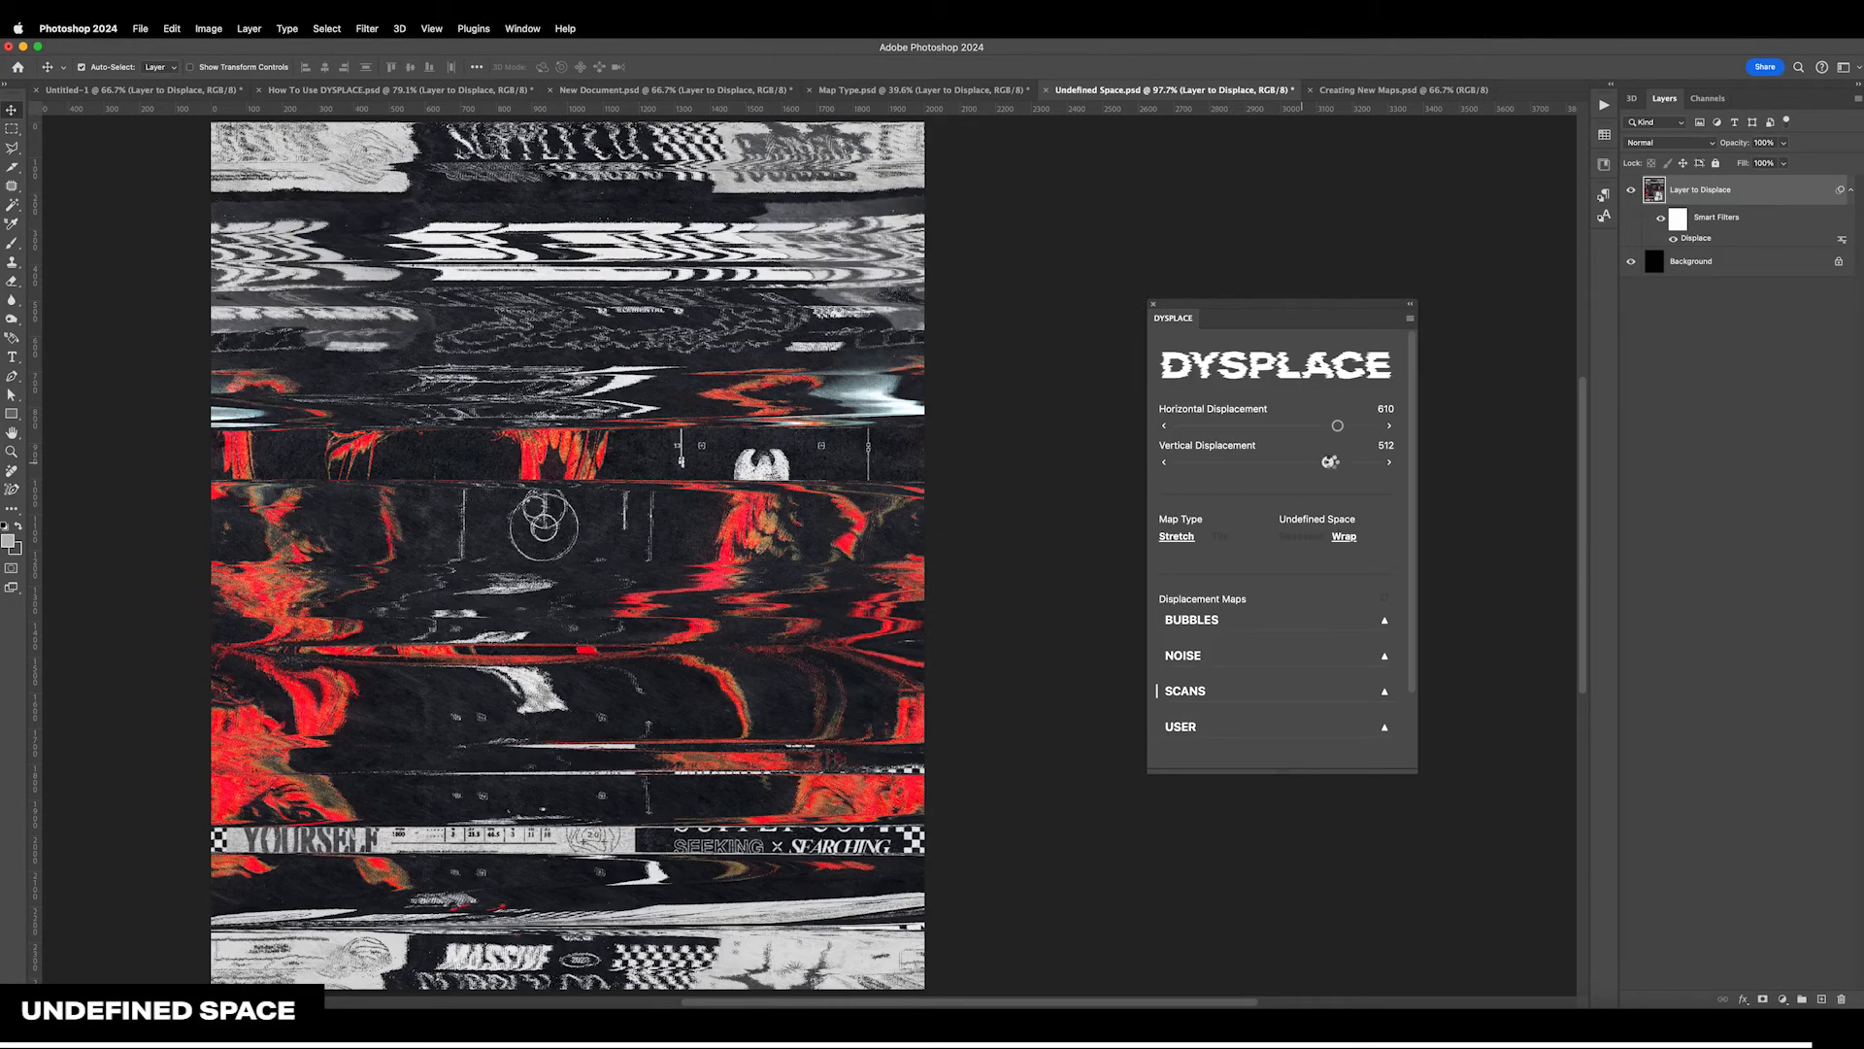
{"action": "double_click", "coordinate": [1338, 425]}
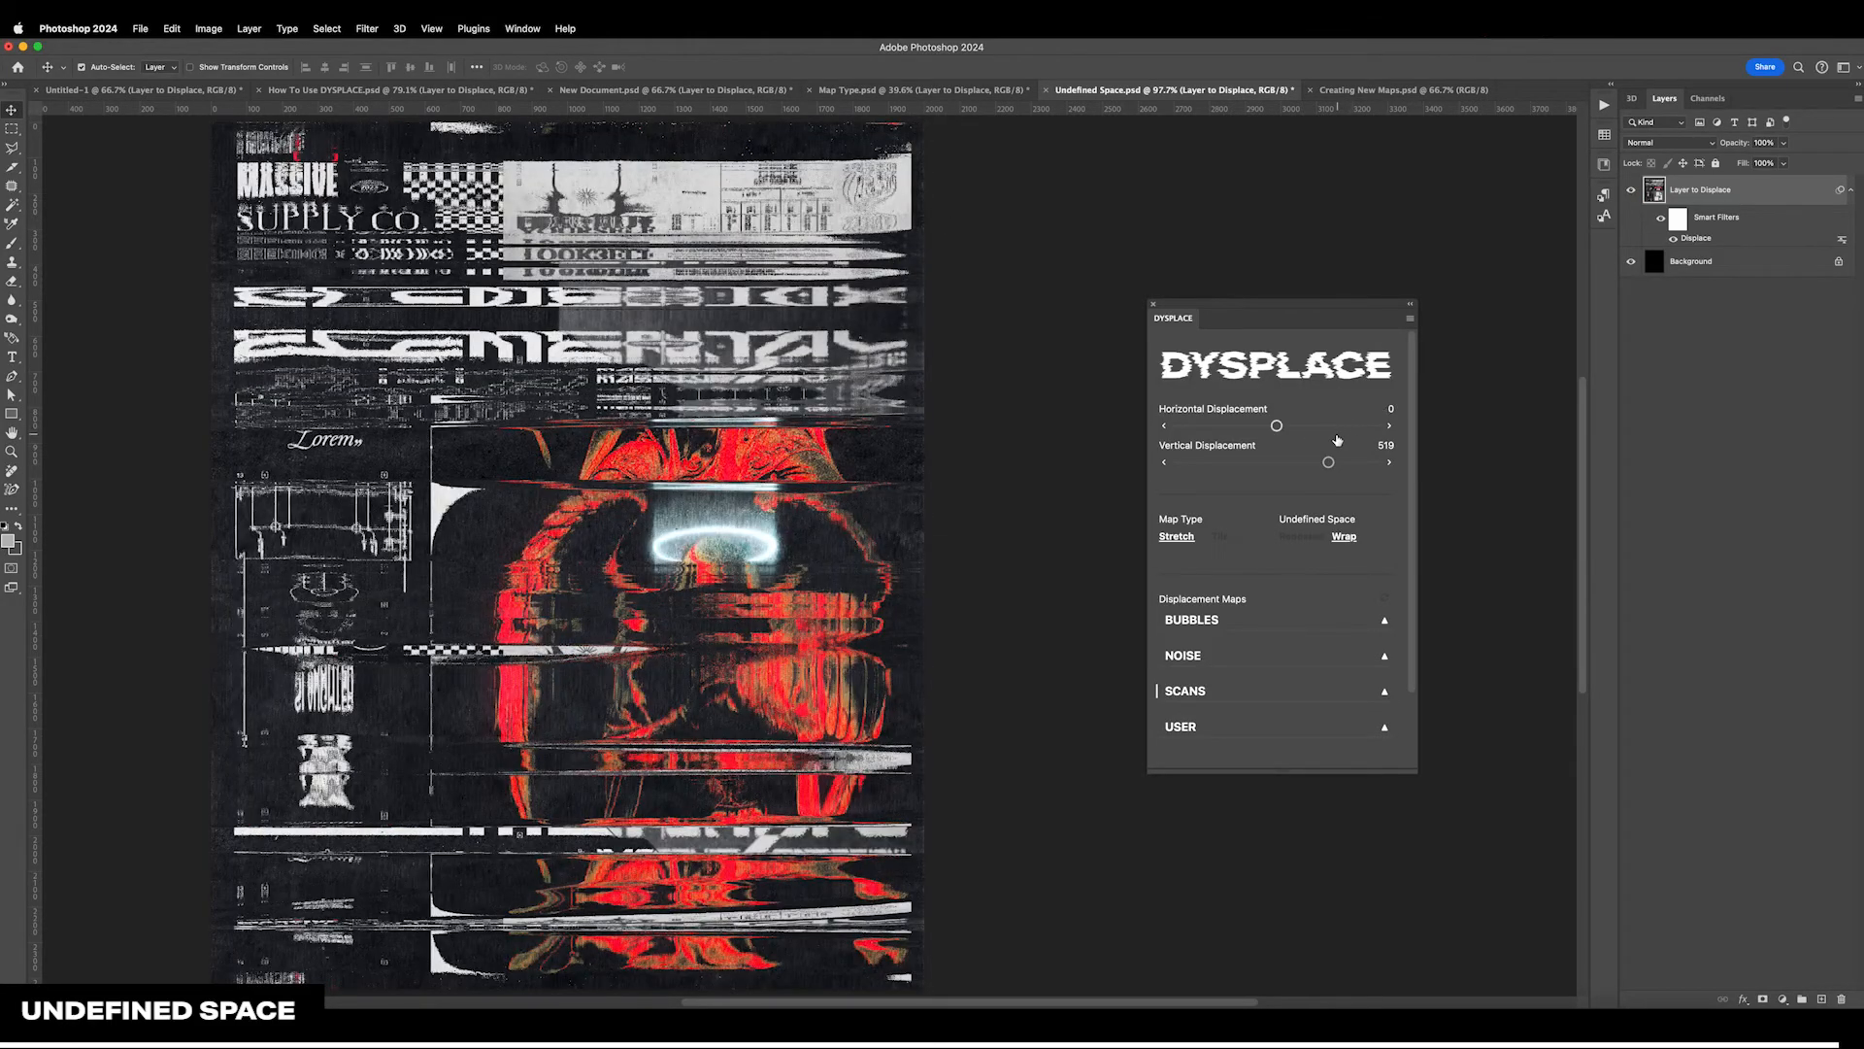
{"action": "left_click_drag", "start_coordinate": [1328, 462], "coordinate": [1340, 463]}
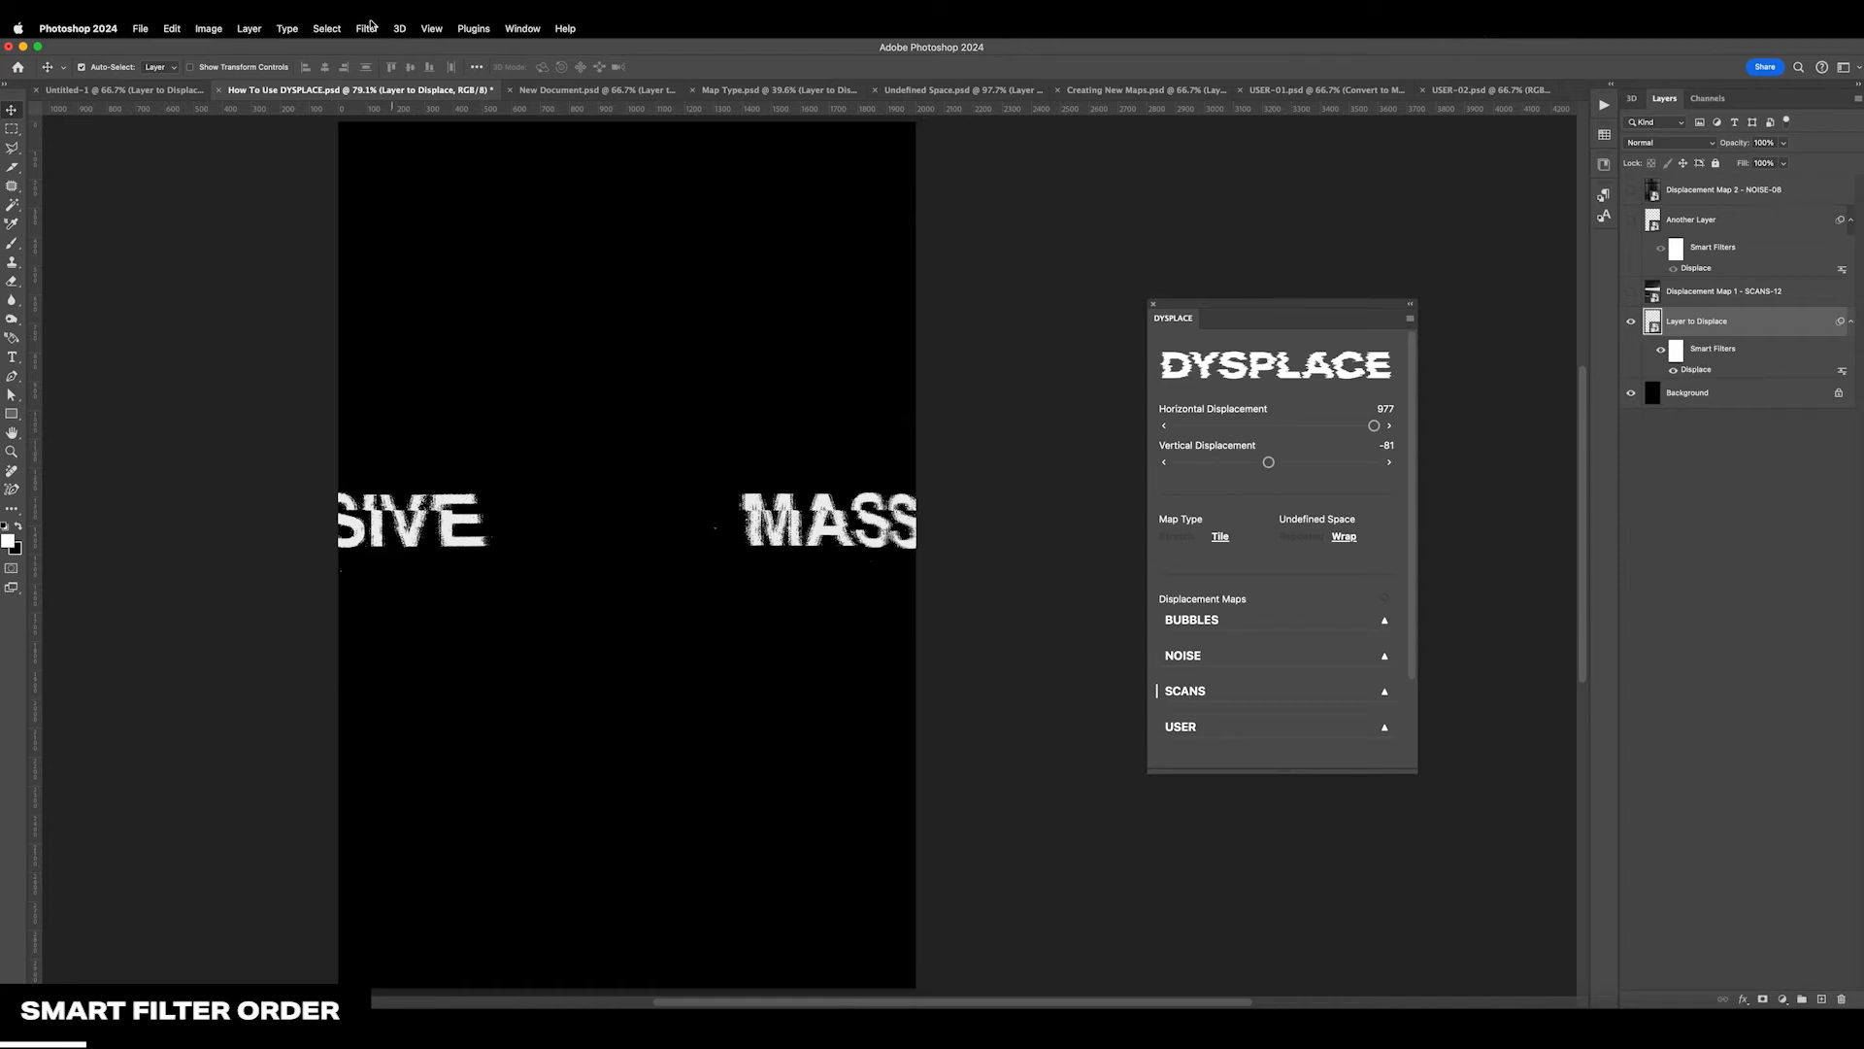
In How To Use DYSPLACE.psd, apply a Gaussian Blur with a 3.0-pixel radius to Layer to Displace
{"action": "left_click", "coordinate": [370, 25]}
{"action": "left_click", "coordinate": [606, 274]}
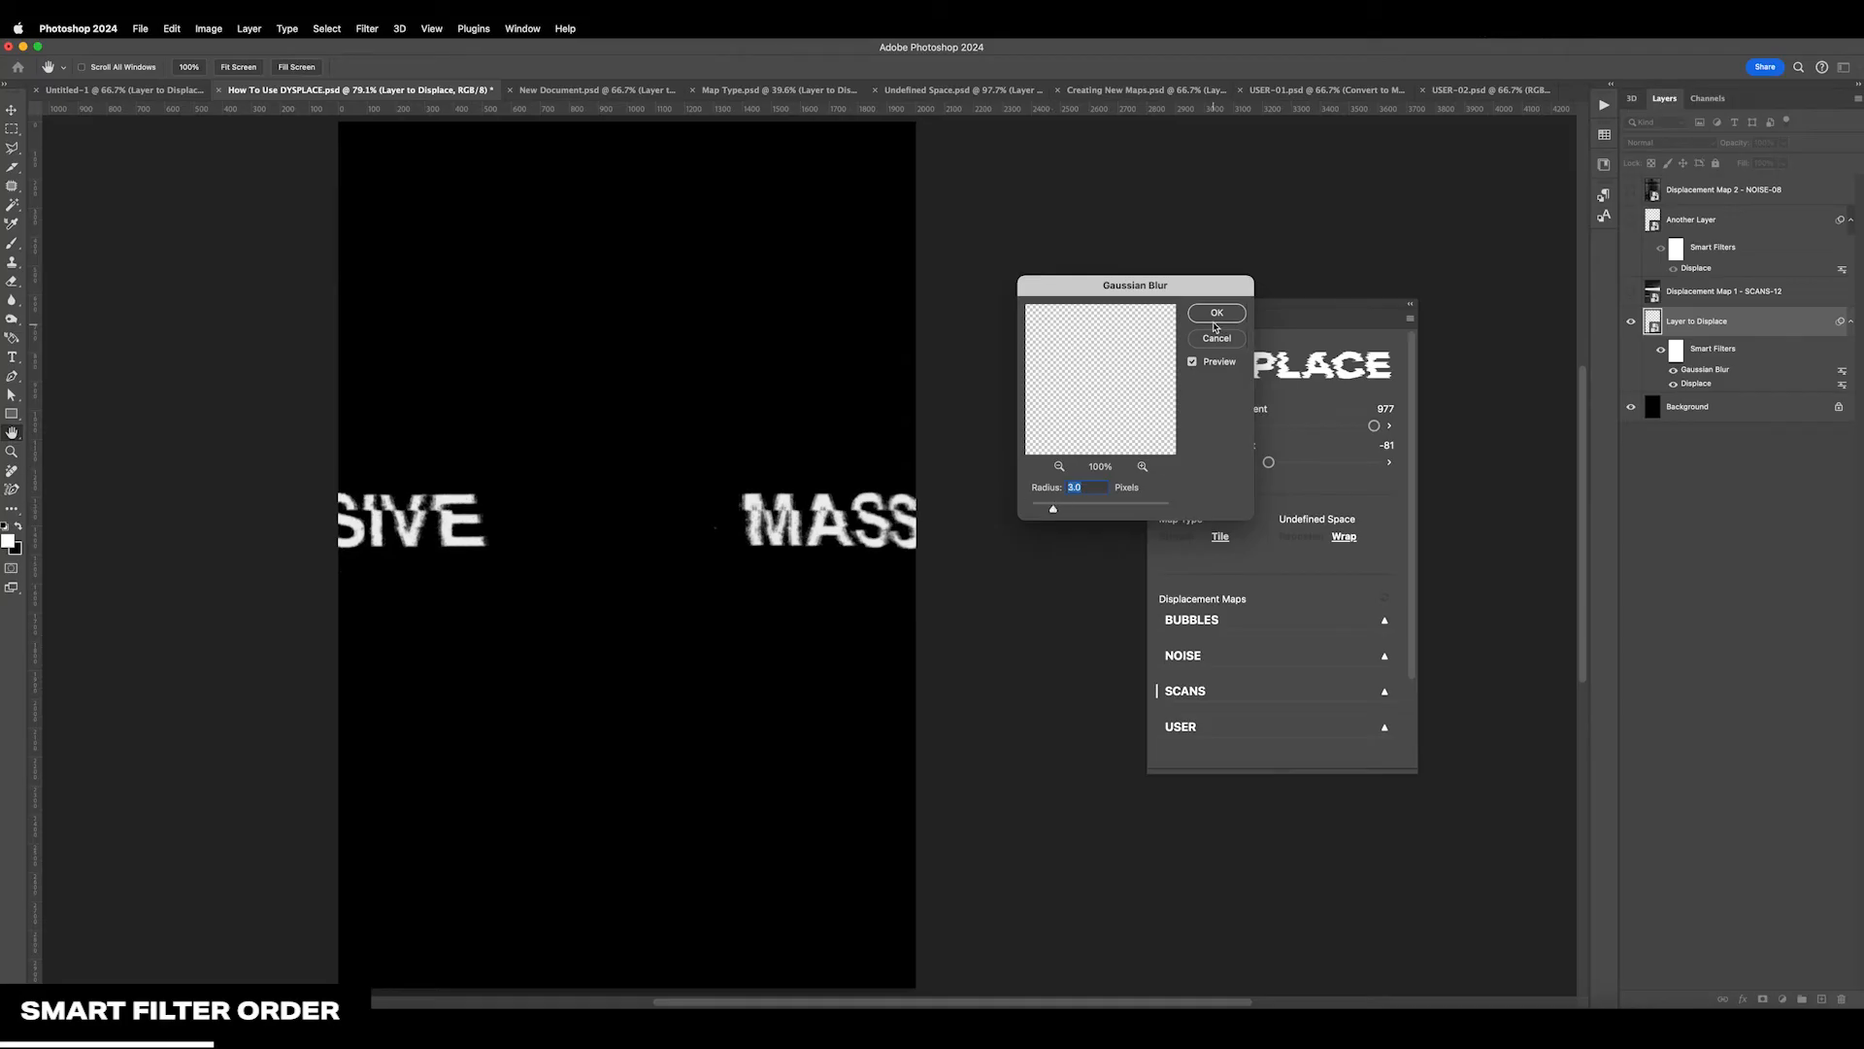
{"action": "key", "text": "Return"}
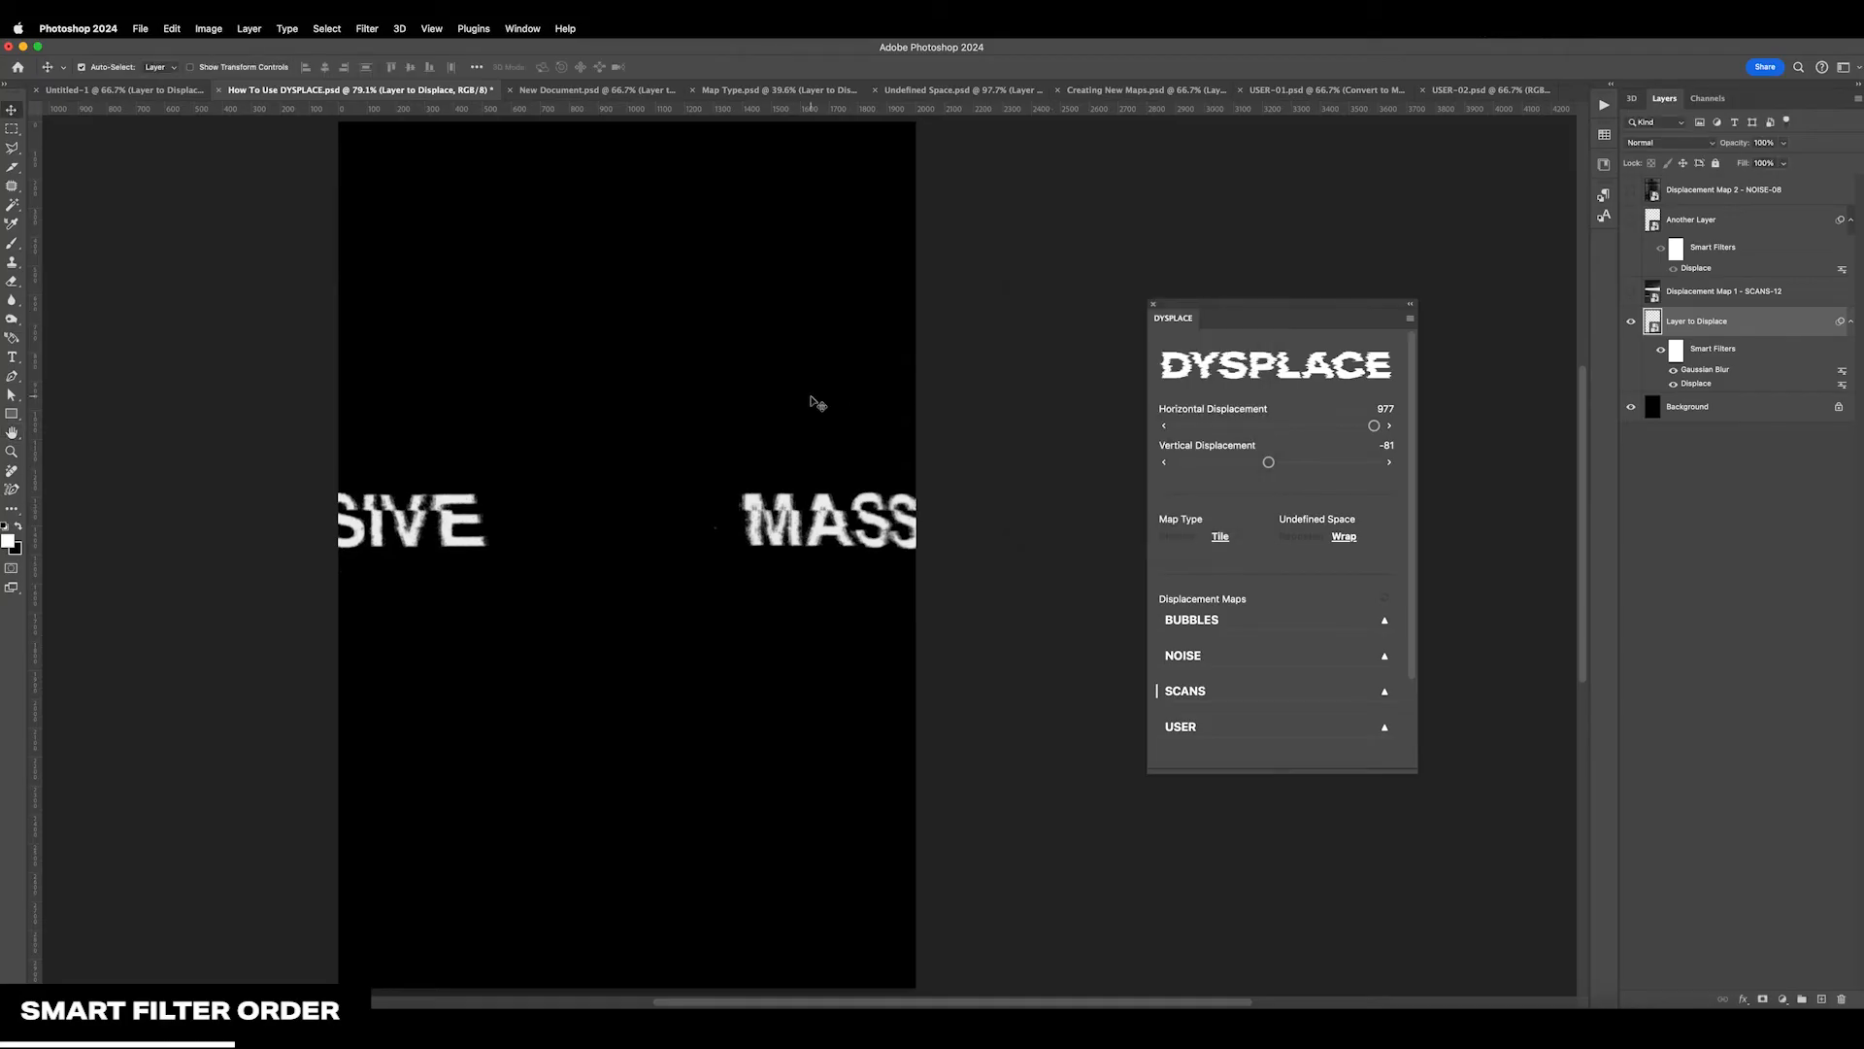
Add uniform, monochromatic noise to Layer to Displace as another smart filter
{"action": "left_click", "coordinate": [367, 28]}
{"action": "mouse_move", "coordinate": [394, 258]}
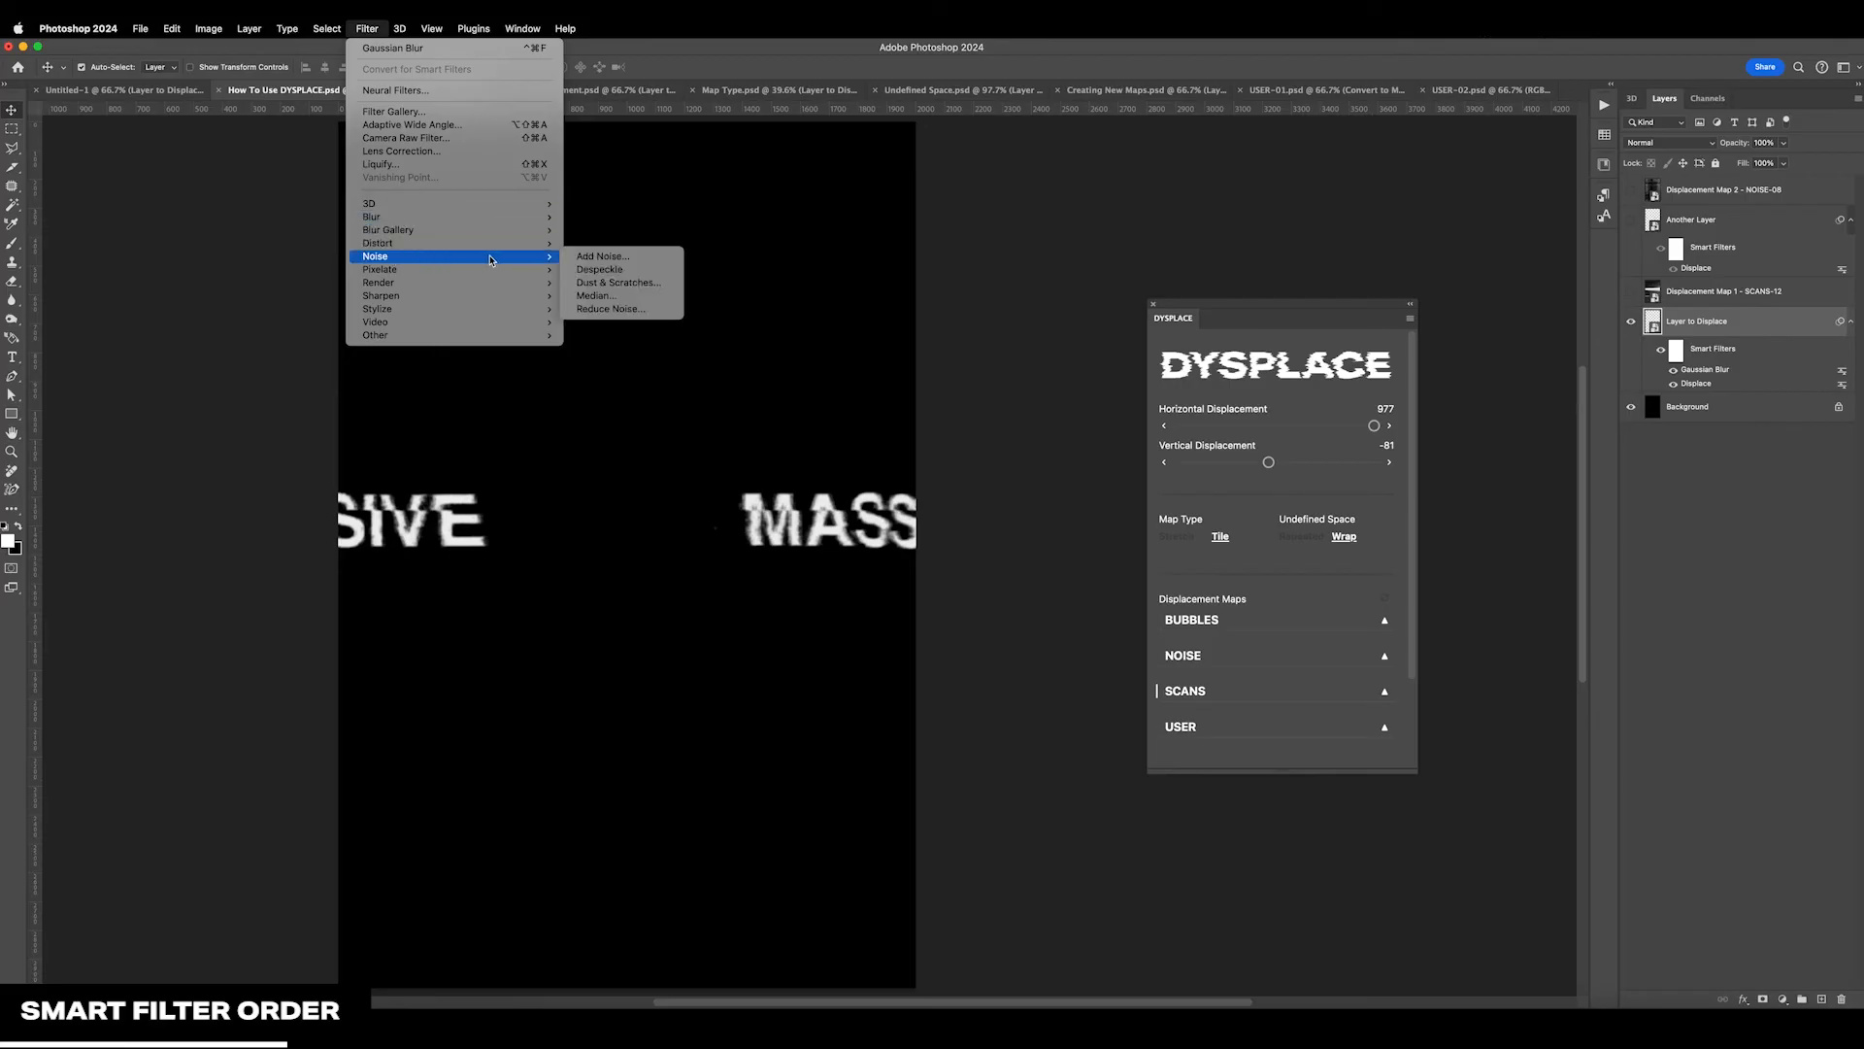
{"action": "left_click", "coordinate": [615, 257]}
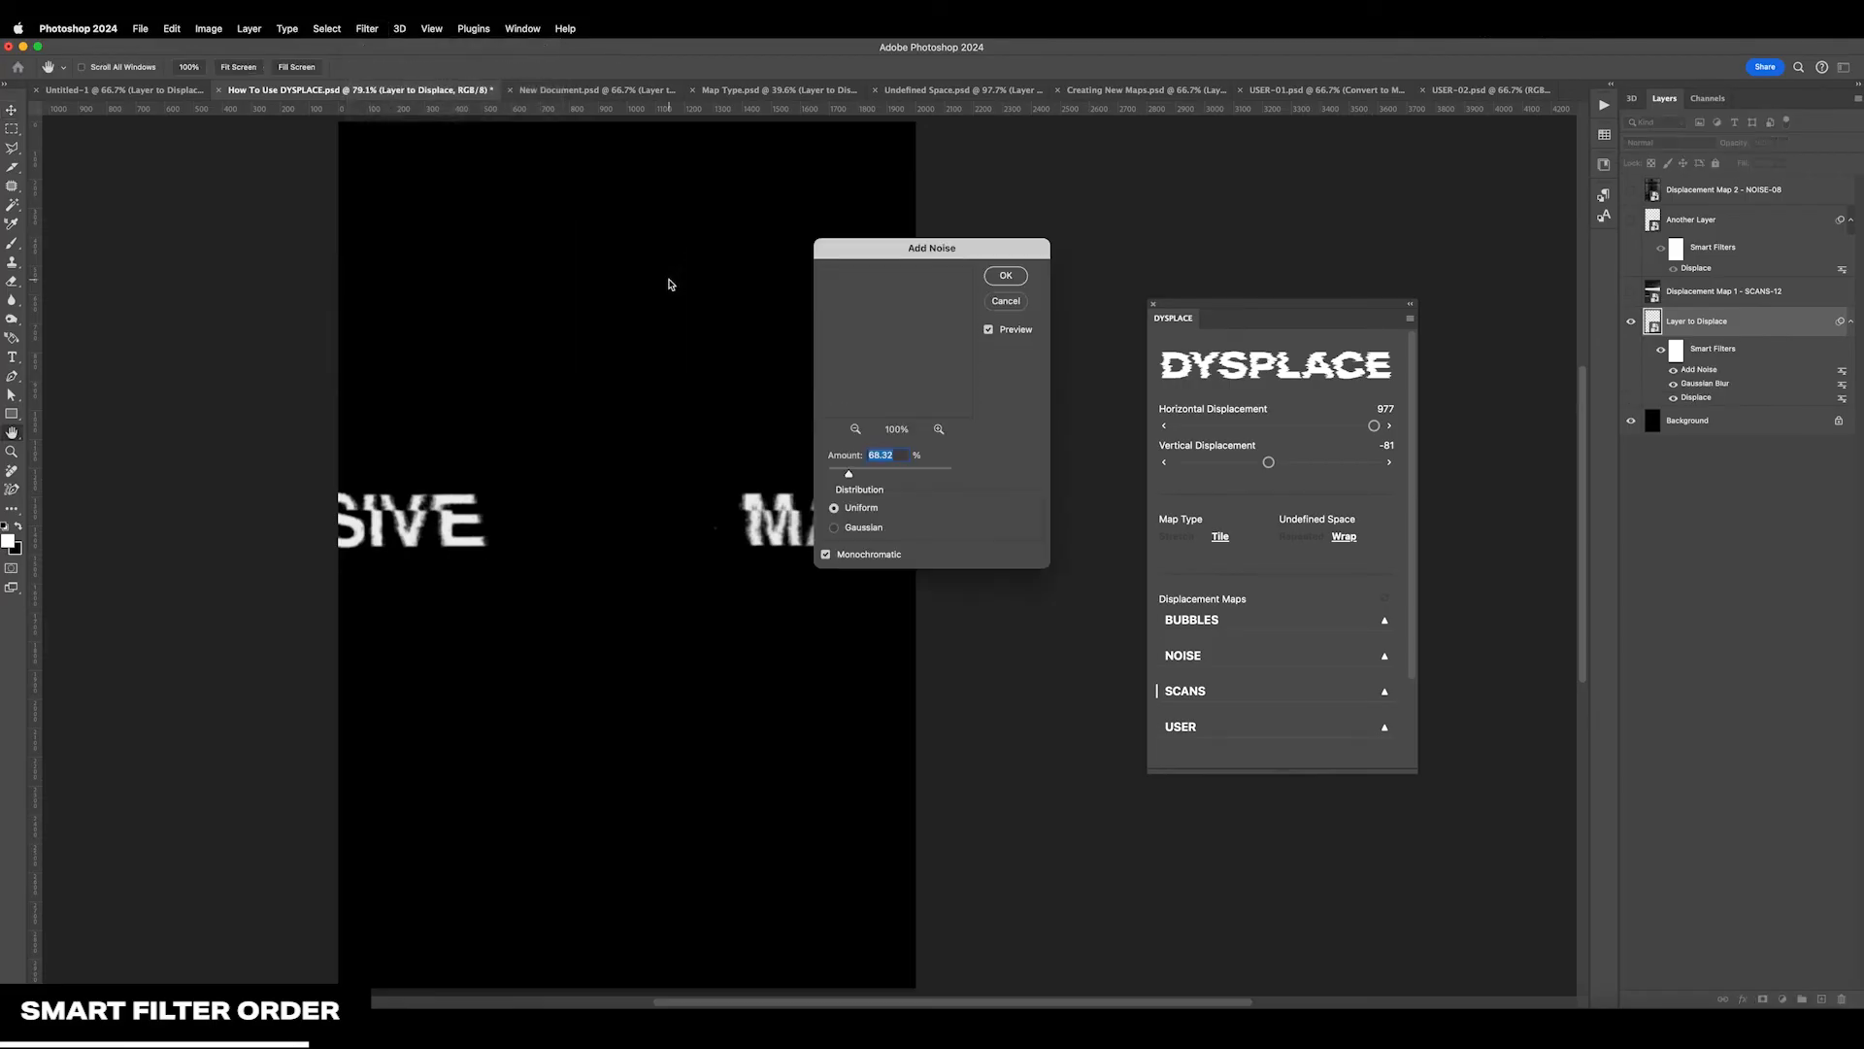
{"action": "left_click", "coordinate": [1005, 275]}
Set the displacement to -49 horizontal and 297 vertical, move Displace above the other smart filters, and try 55 horizontal and 96 vertical
{"action": "left_click_drag", "start_coordinate": [1331, 428], "coordinate": [1301, 466]}
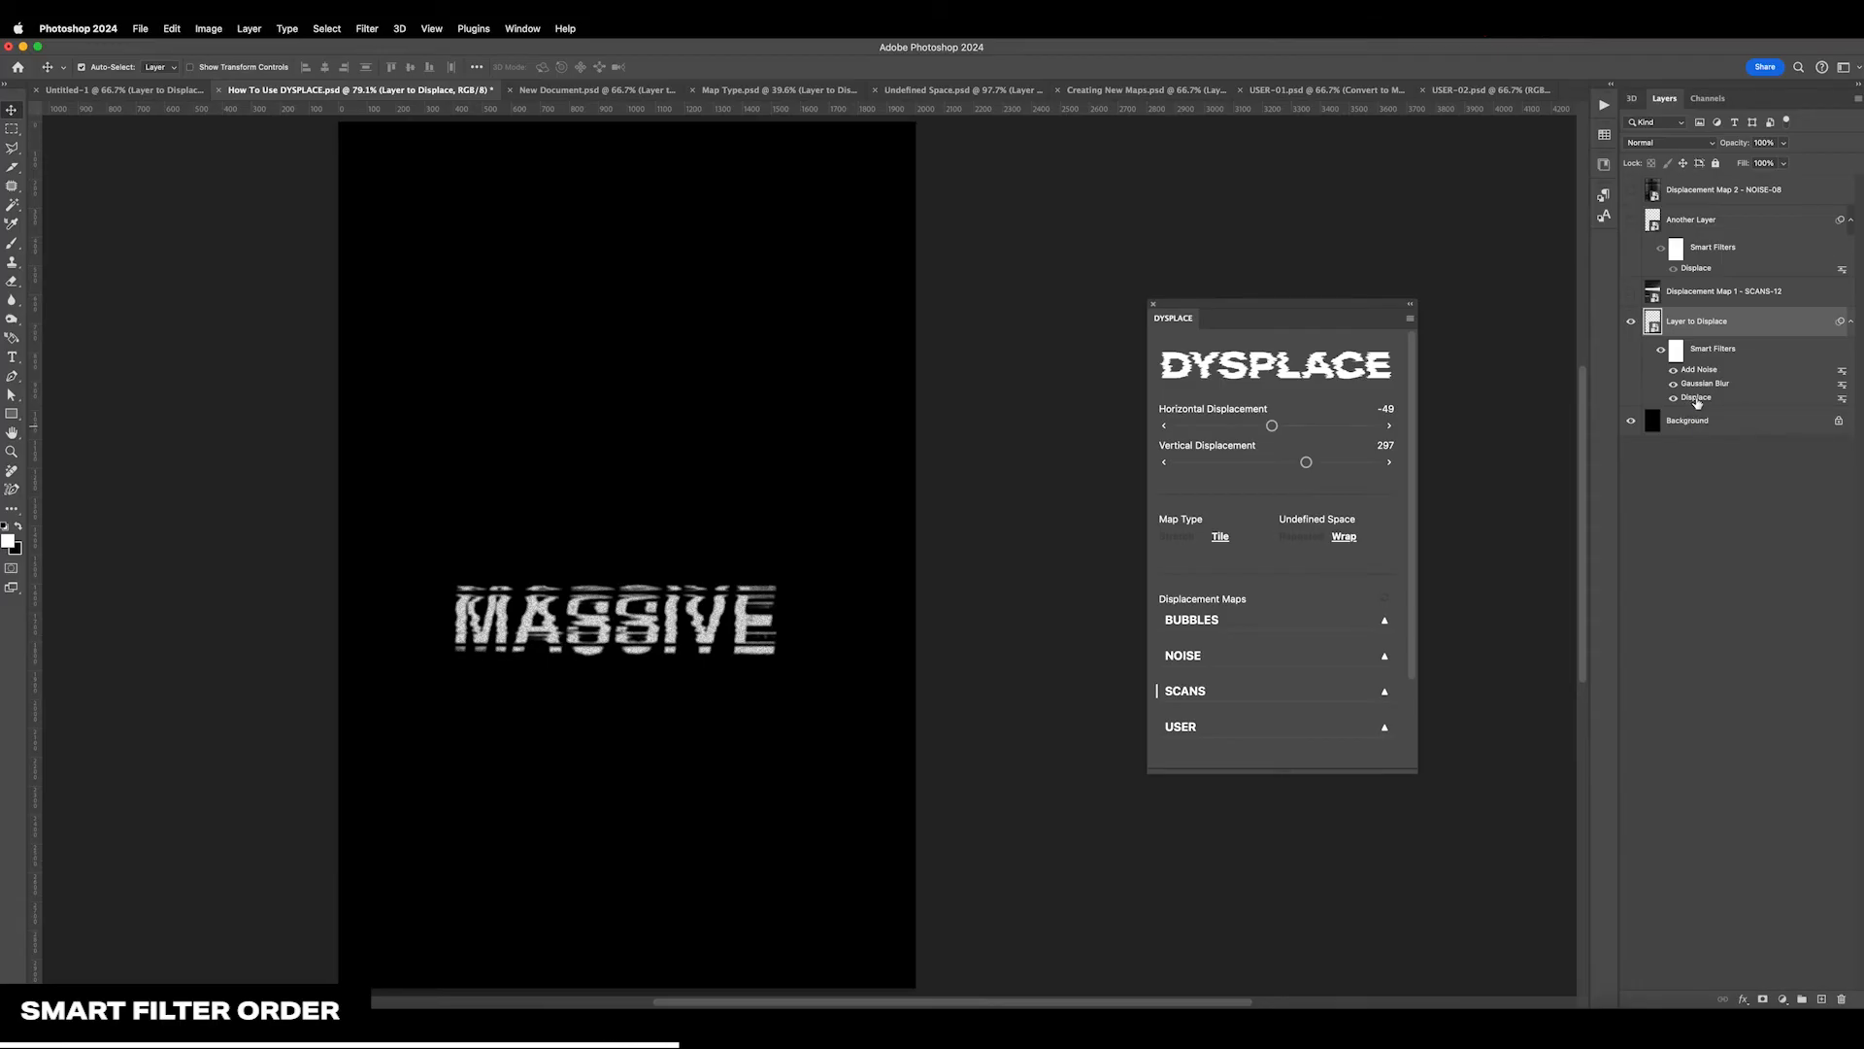
{"action": "left_click_drag", "start_coordinate": [1697, 399], "coordinate": [1696, 365]}
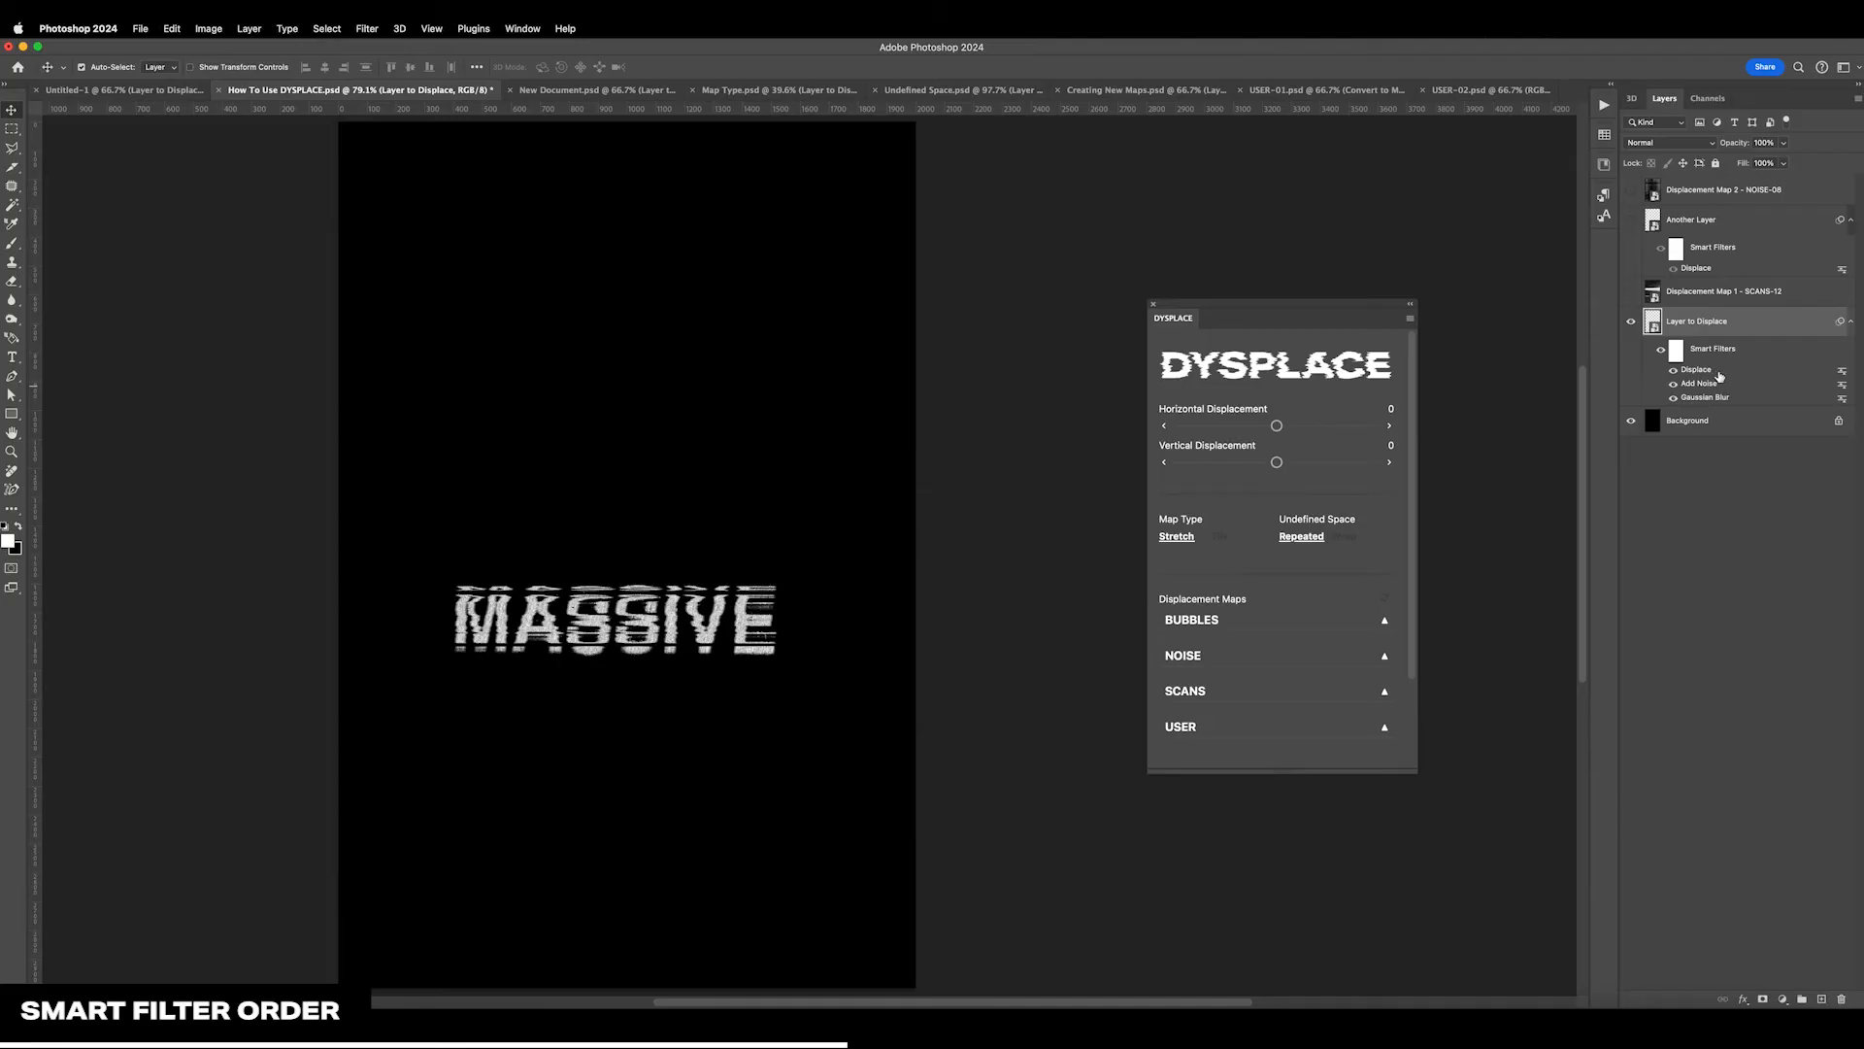
{"action": "left_click_drag", "start_coordinate": [1276, 425], "coordinate": [1293, 465]}
{"action": "mouse_move", "coordinate": [1292, 464]}
{"action": "left_mouse_down"}
{"action": "mouse_move", "coordinate": [1269, 425]}
{"action": "mouse_move", "coordinate": [1269, 464]}
{"action": "mouse_move", "coordinate": [1282, 426]}
{"action": "mouse_move", "coordinate": [1300, 470]}
{"action": "left_mouse_up"}
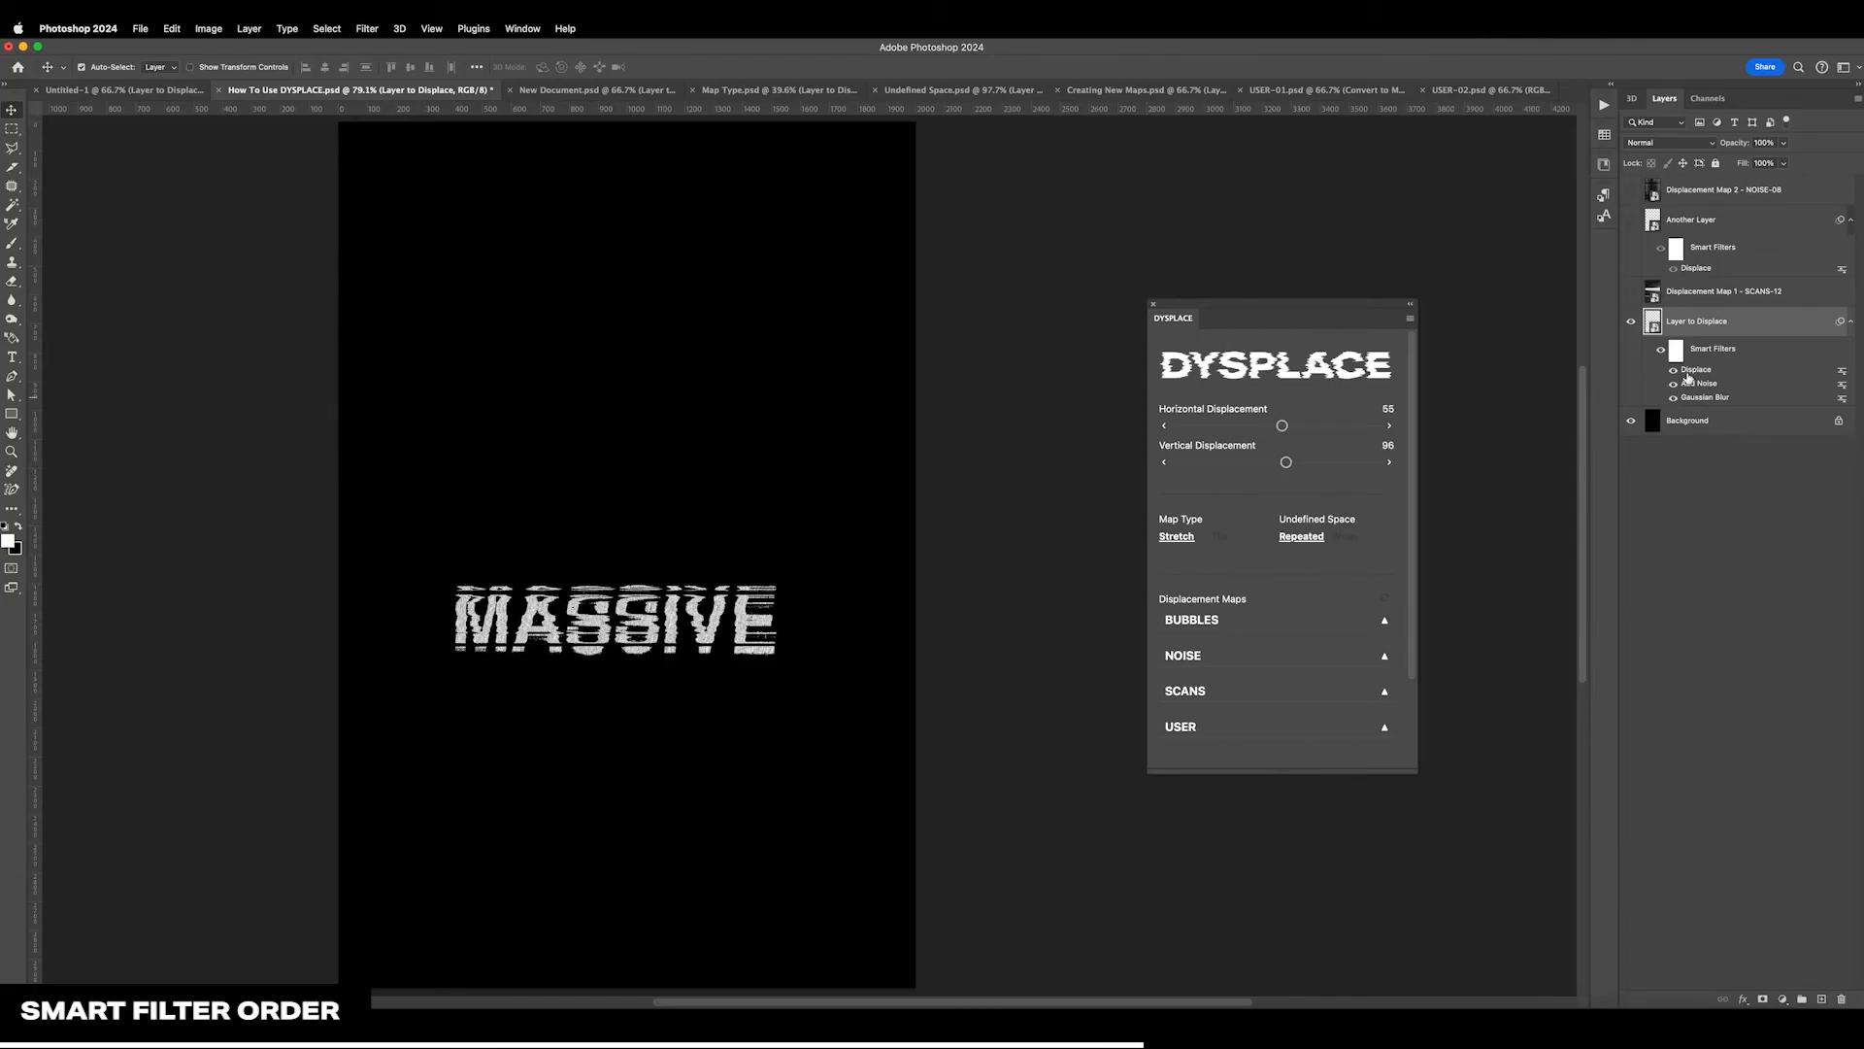
Delete the Displace filter from Layer to Displace, and try displacing the rasterized layer vertically with the NOISE-02 map
{"action": "left_click_drag", "start_coordinate": [1748, 622], "coordinate": [1845, 998]}
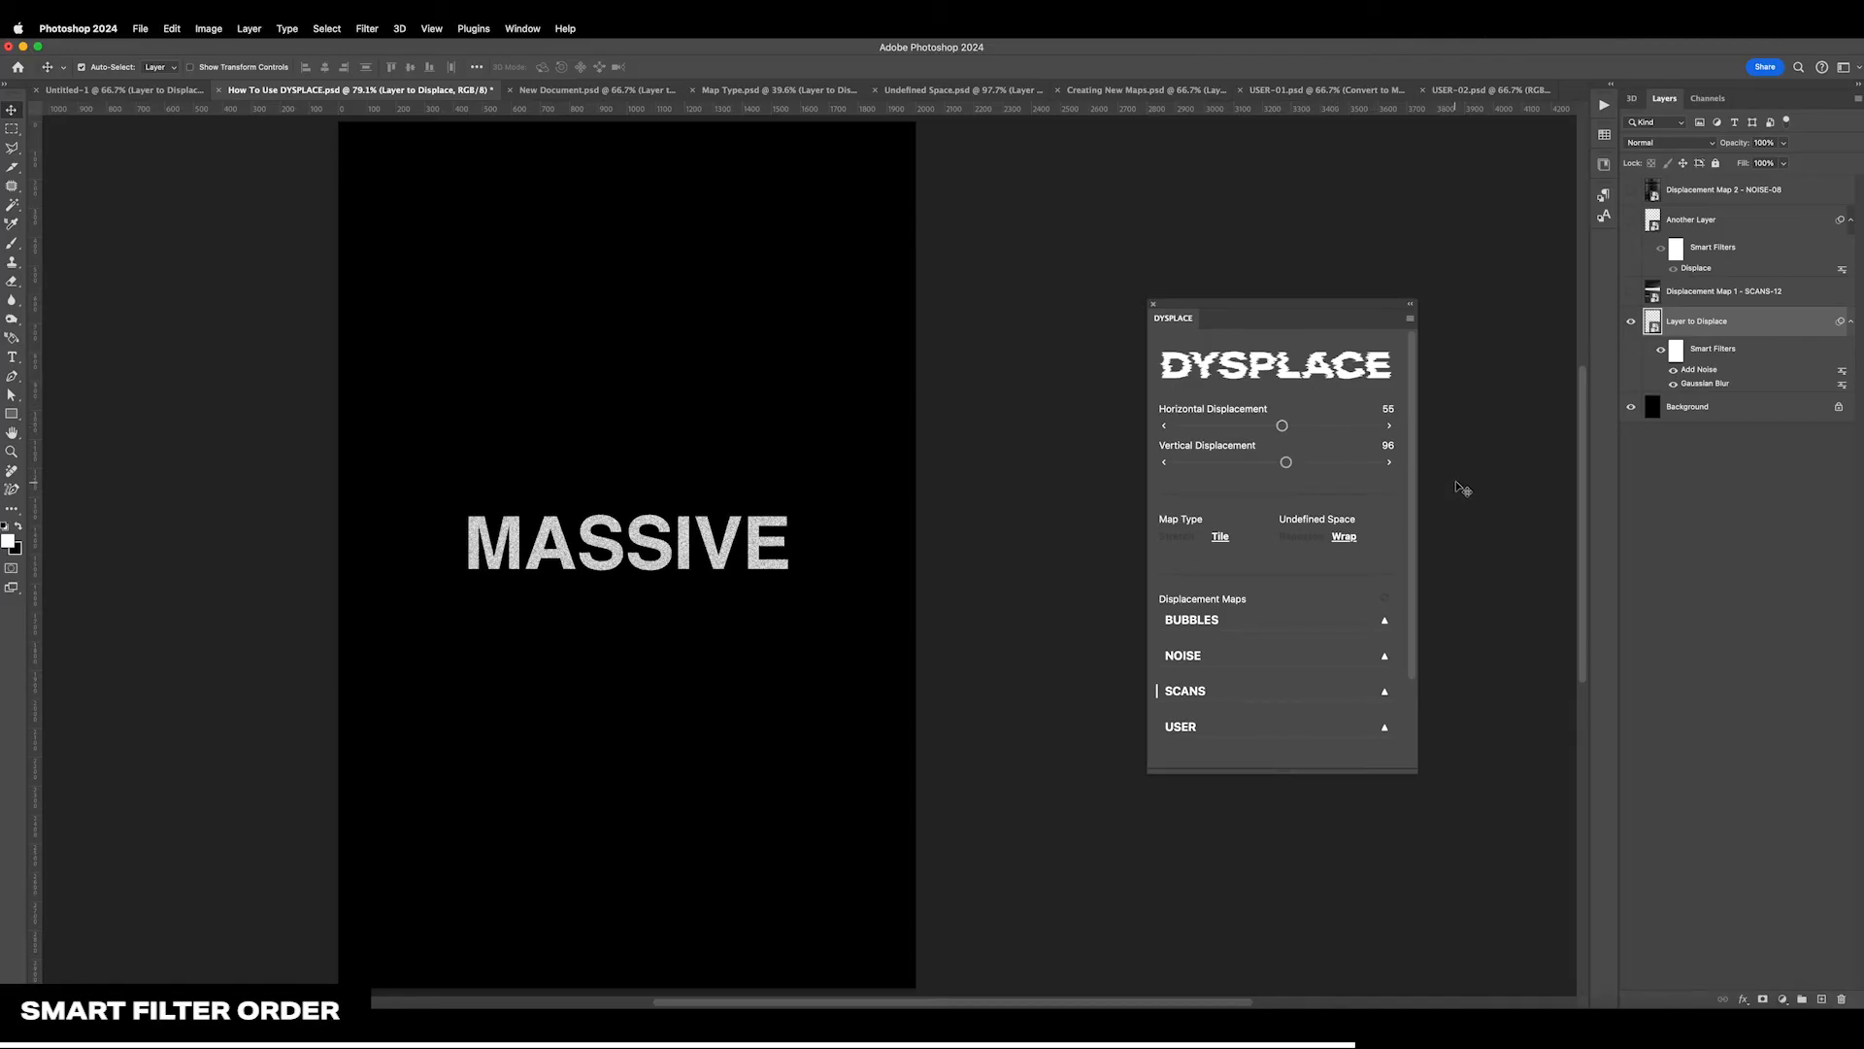
{"action": "key", "text": "super+shift+r"}
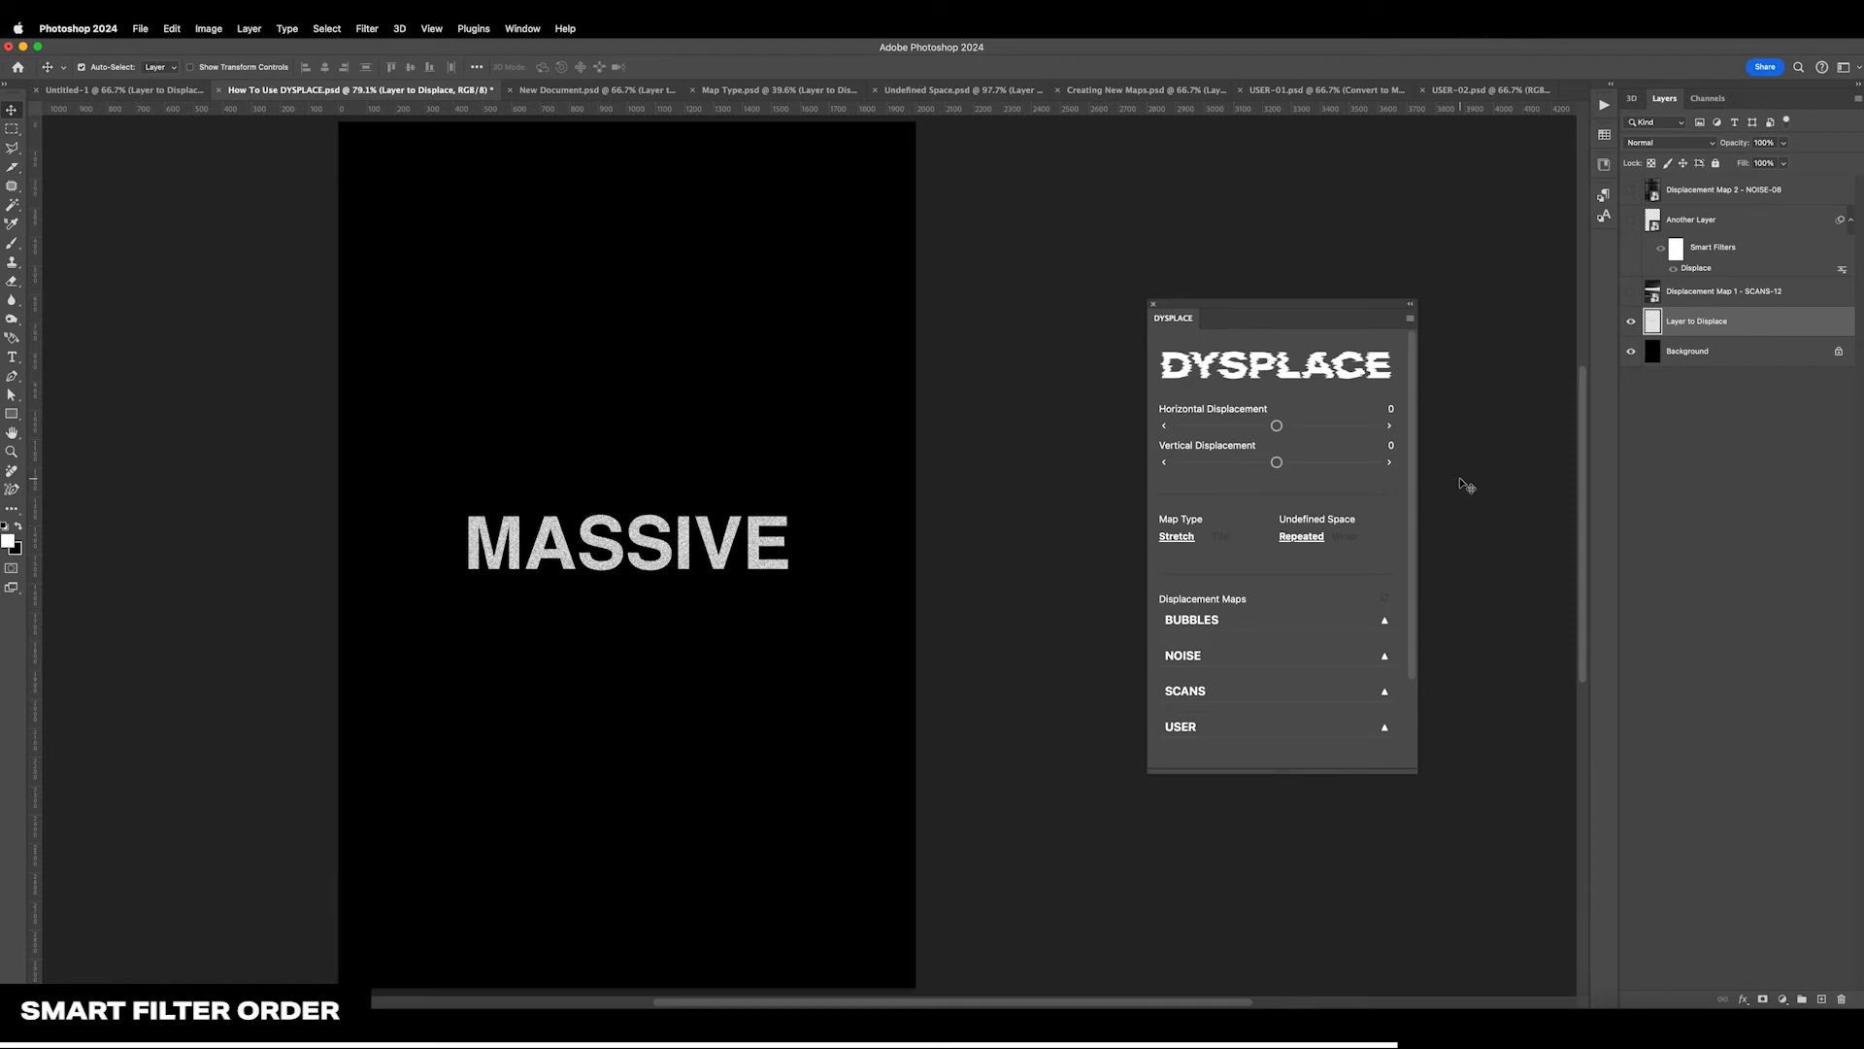
{"action": "left_click", "coordinate": [1310, 664]}
{"action": "left_click", "coordinate": [1323, 717]}
{"action": "left_click_drag", "start_coordinate": [1278, 464], "coordinate": [1293, 469]}
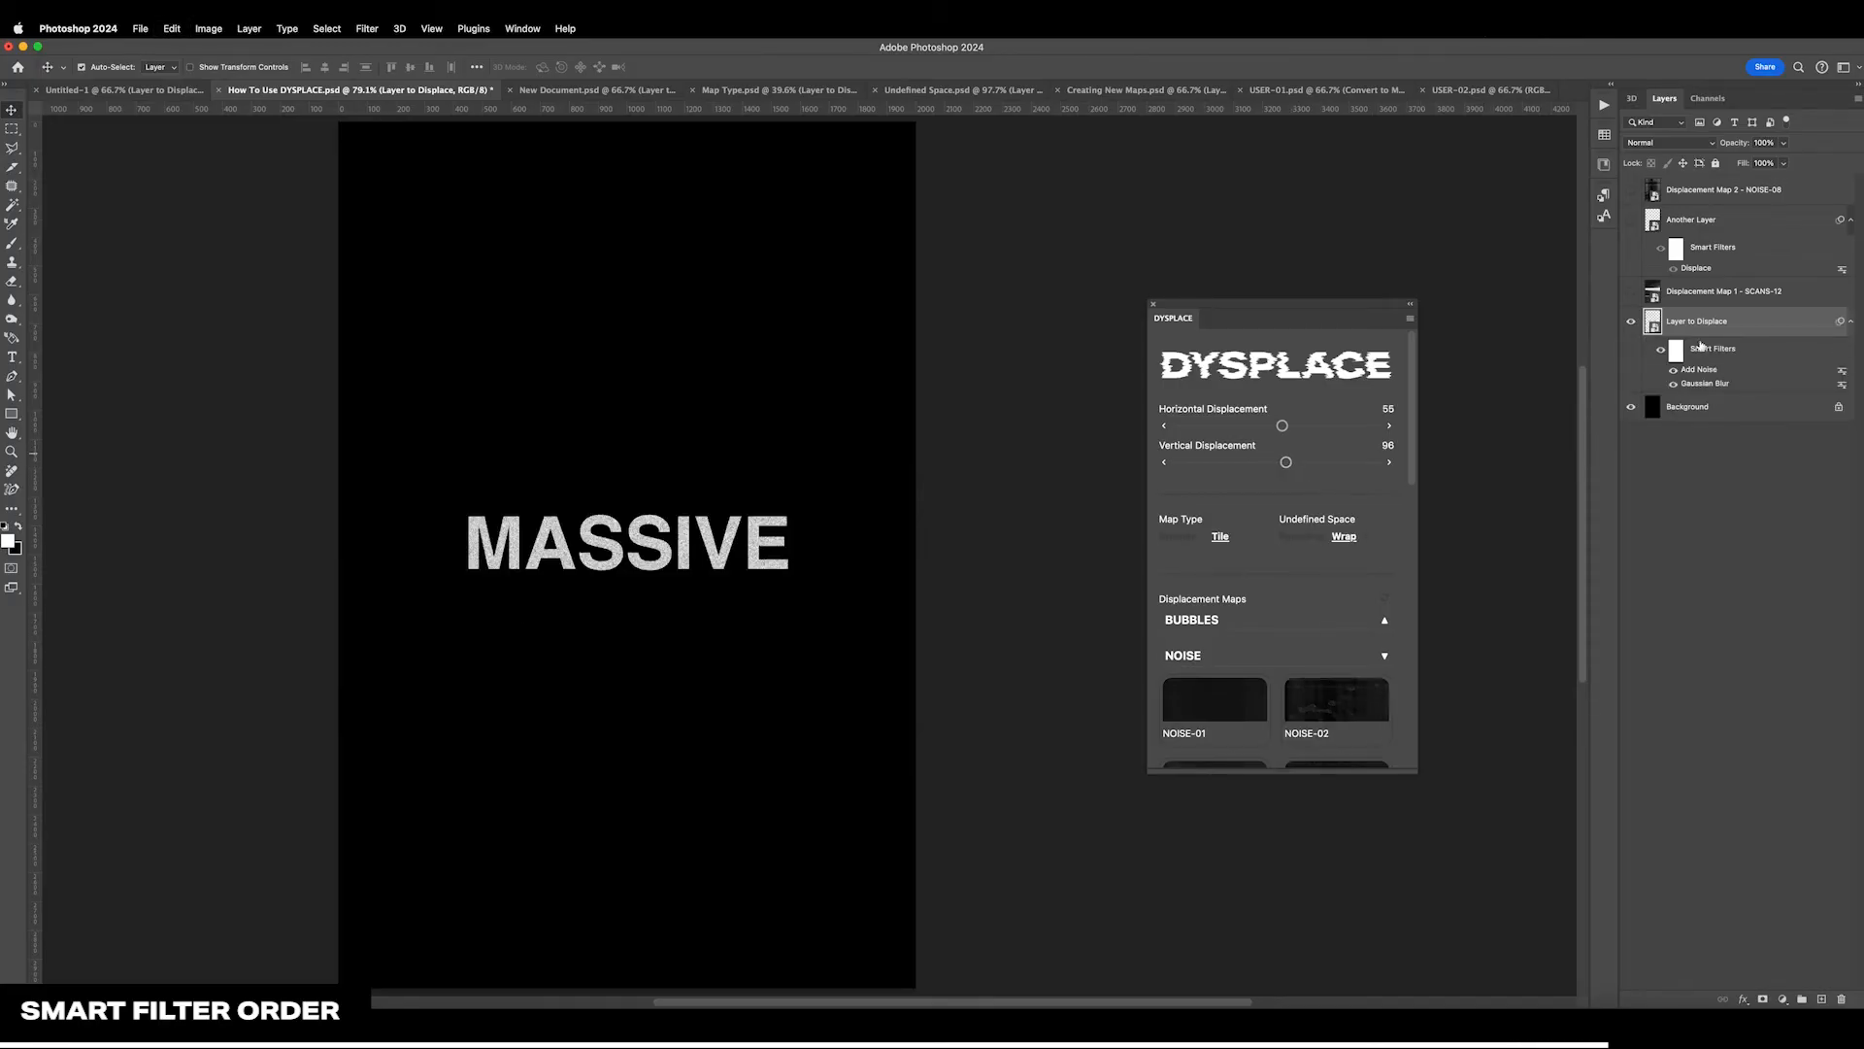
Convert Layer to Displace to a new smart object and displace it with the NOISE-02 map, 227 vertically
{"action": "right_click", "coordinate": [1743, 330]}
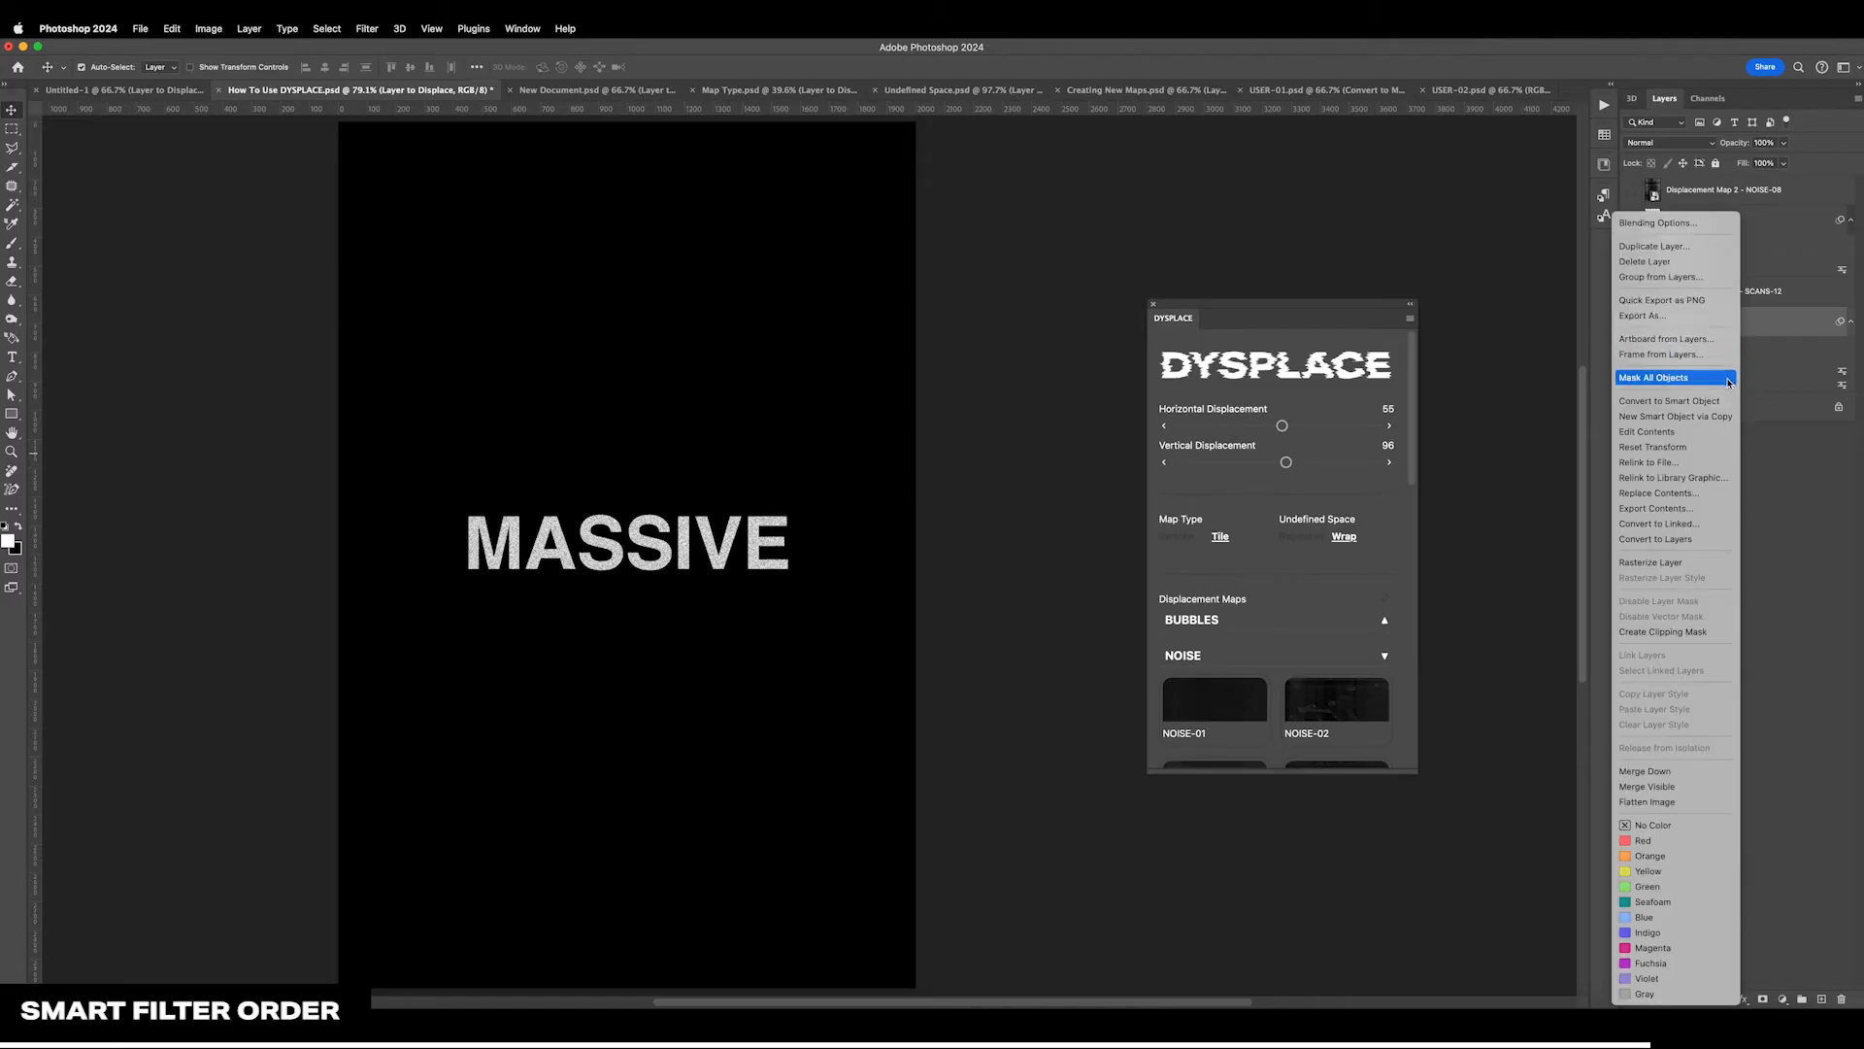
{"action": "left_click", "coordinate": [1709, 401]}
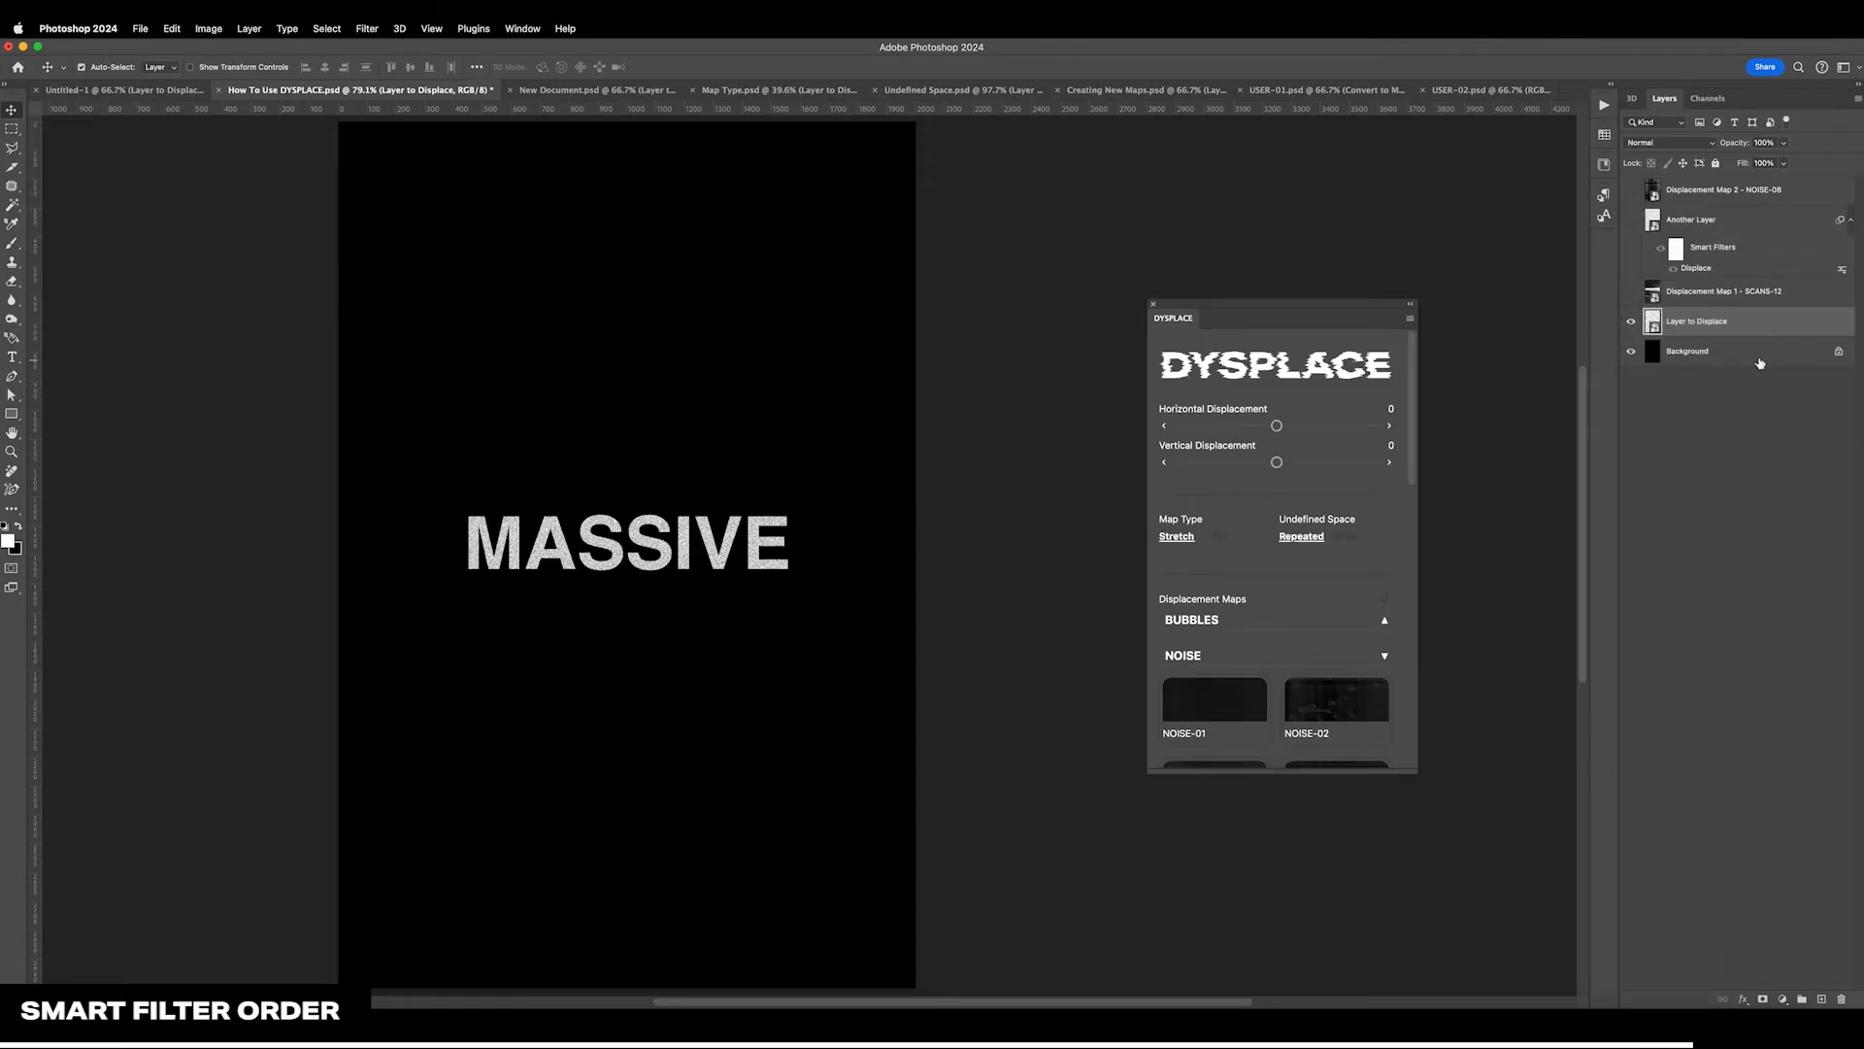
{"action": "left_click", "coordinate": [1349, 709]}
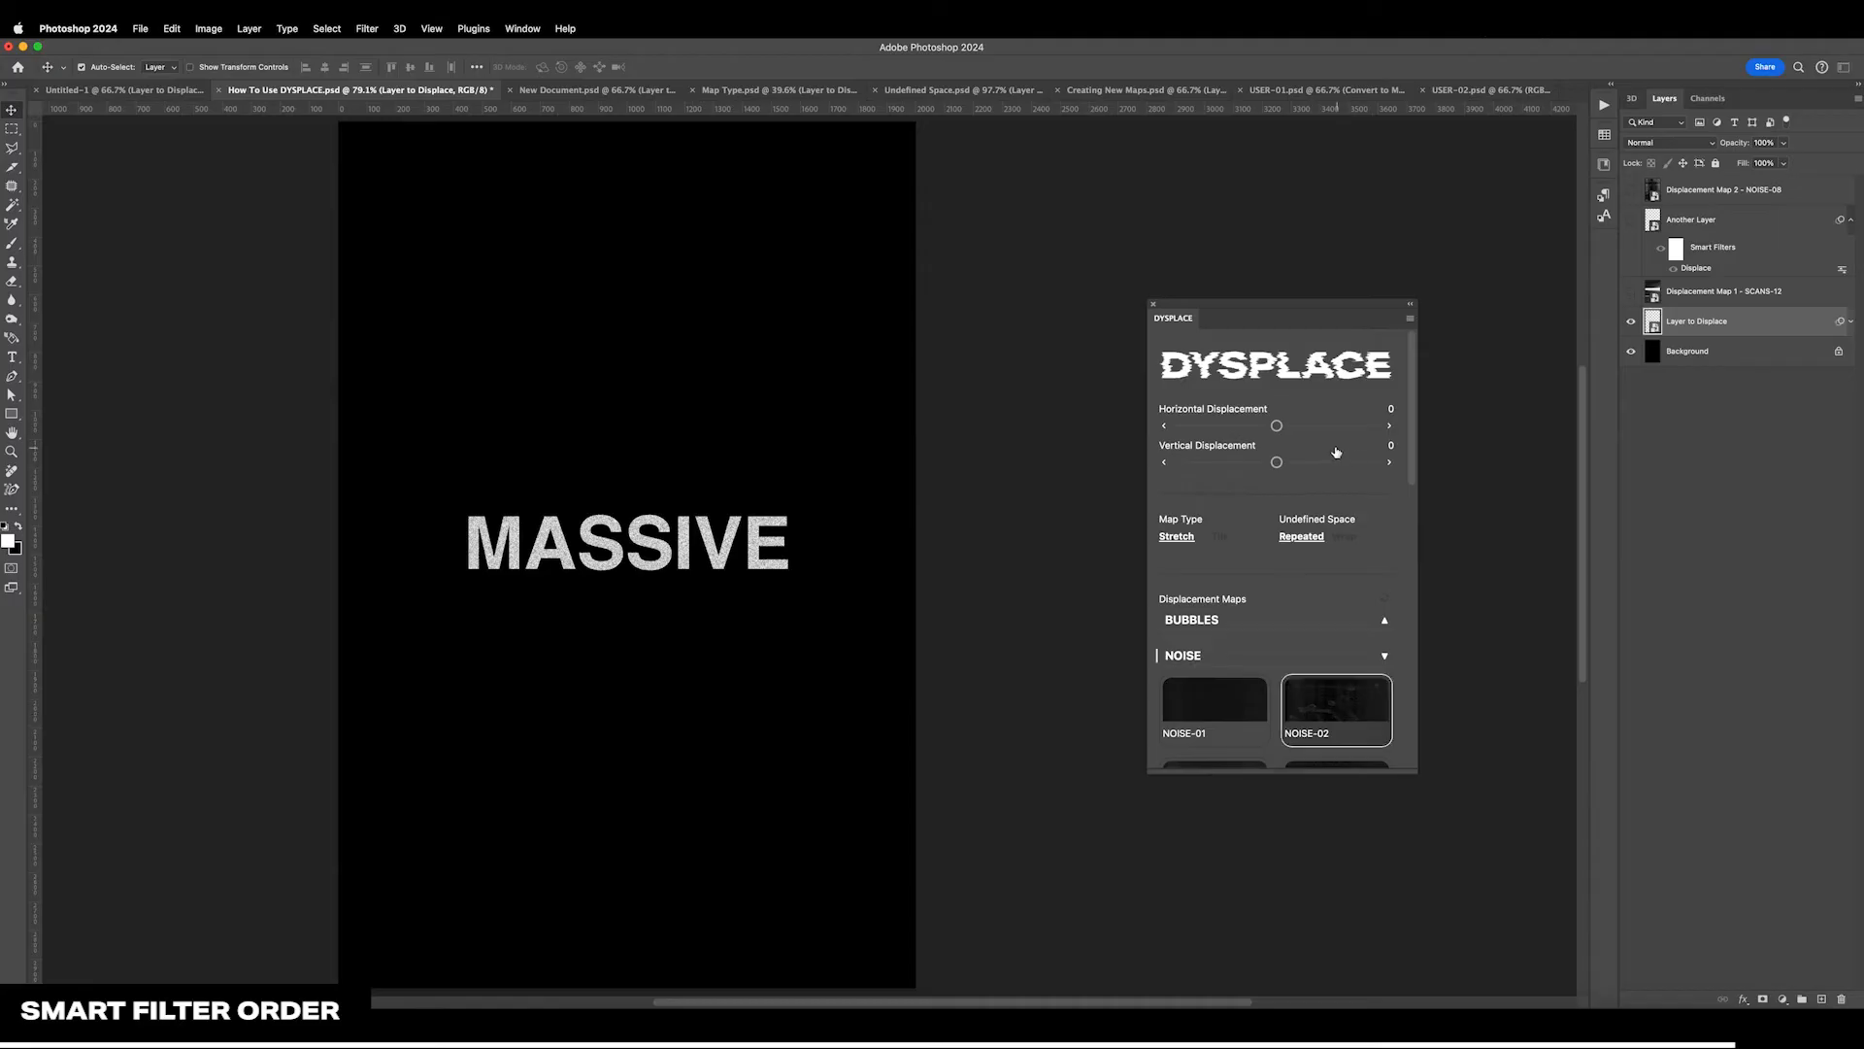
{"action": "left_click_drag", "start_coordinate": [1282, 463], "coordinate": [1306, 467]}
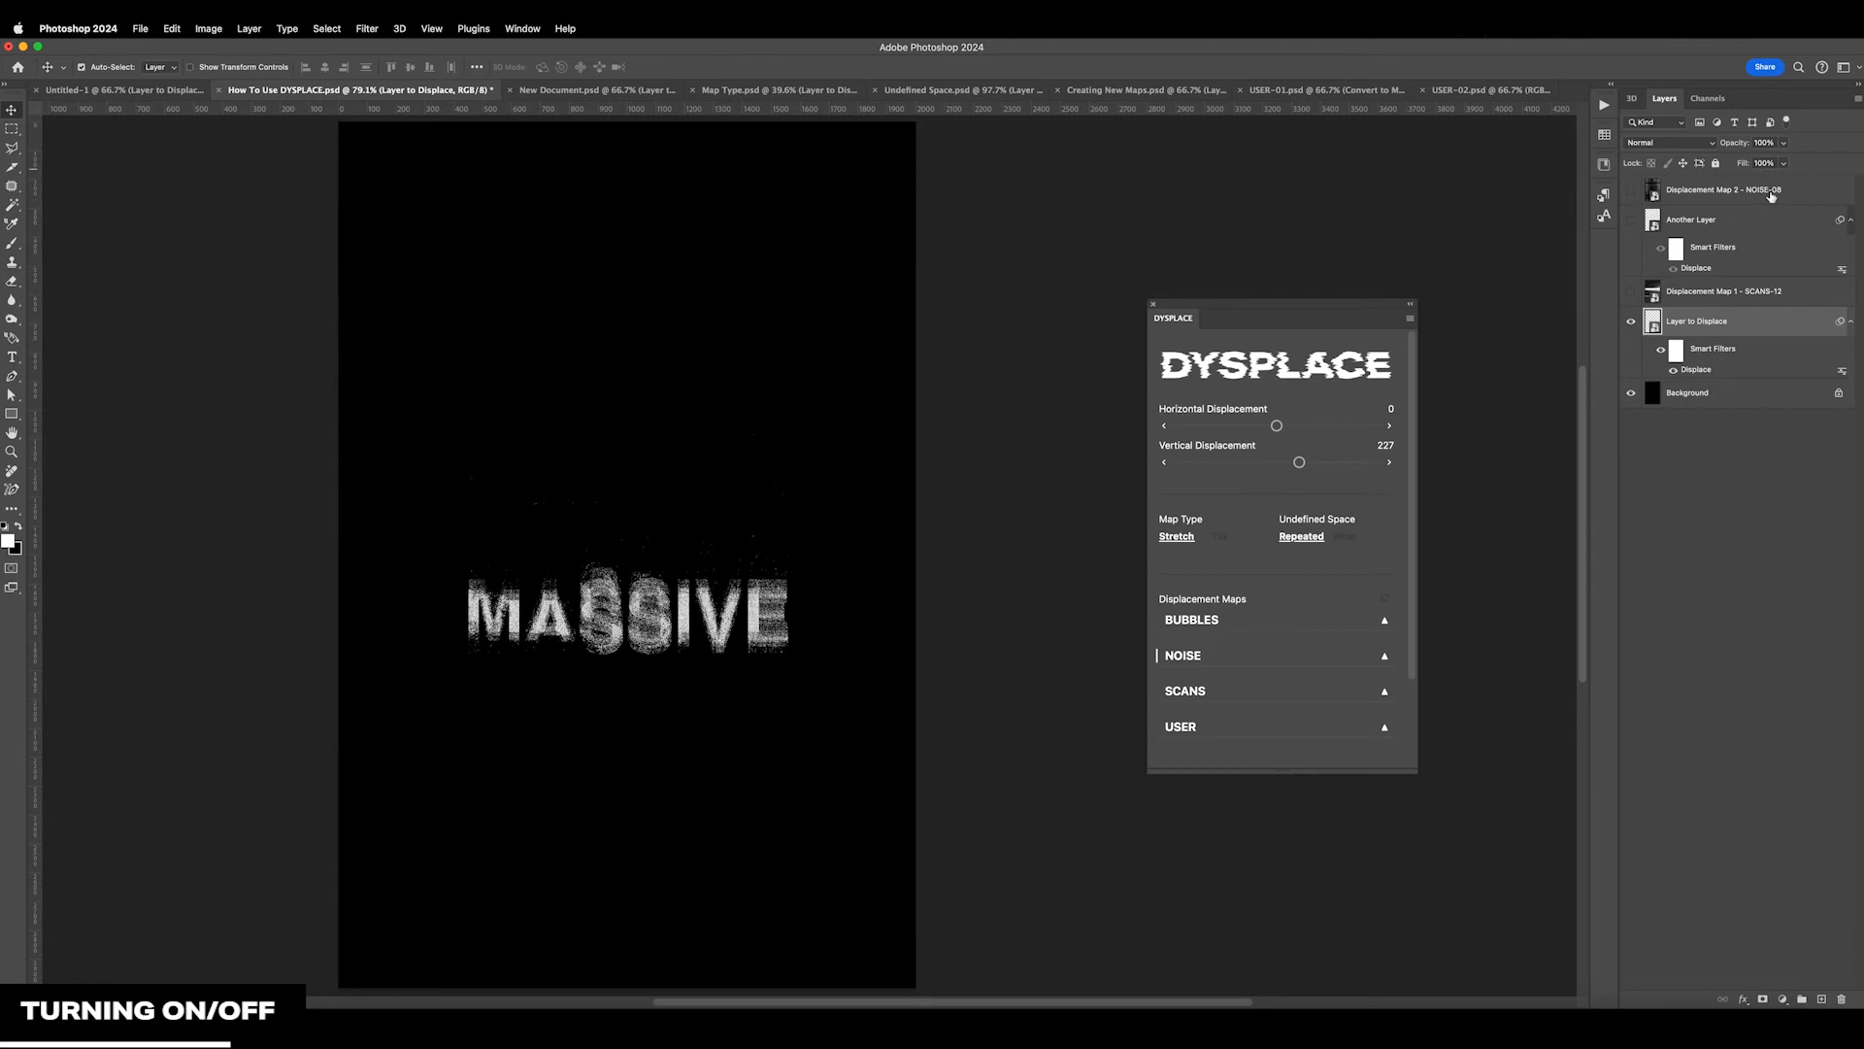
Make Another Layer visible, select it, and return to Layer to Displace
{"action": "left_click", "coordinate": [1632, 219]}
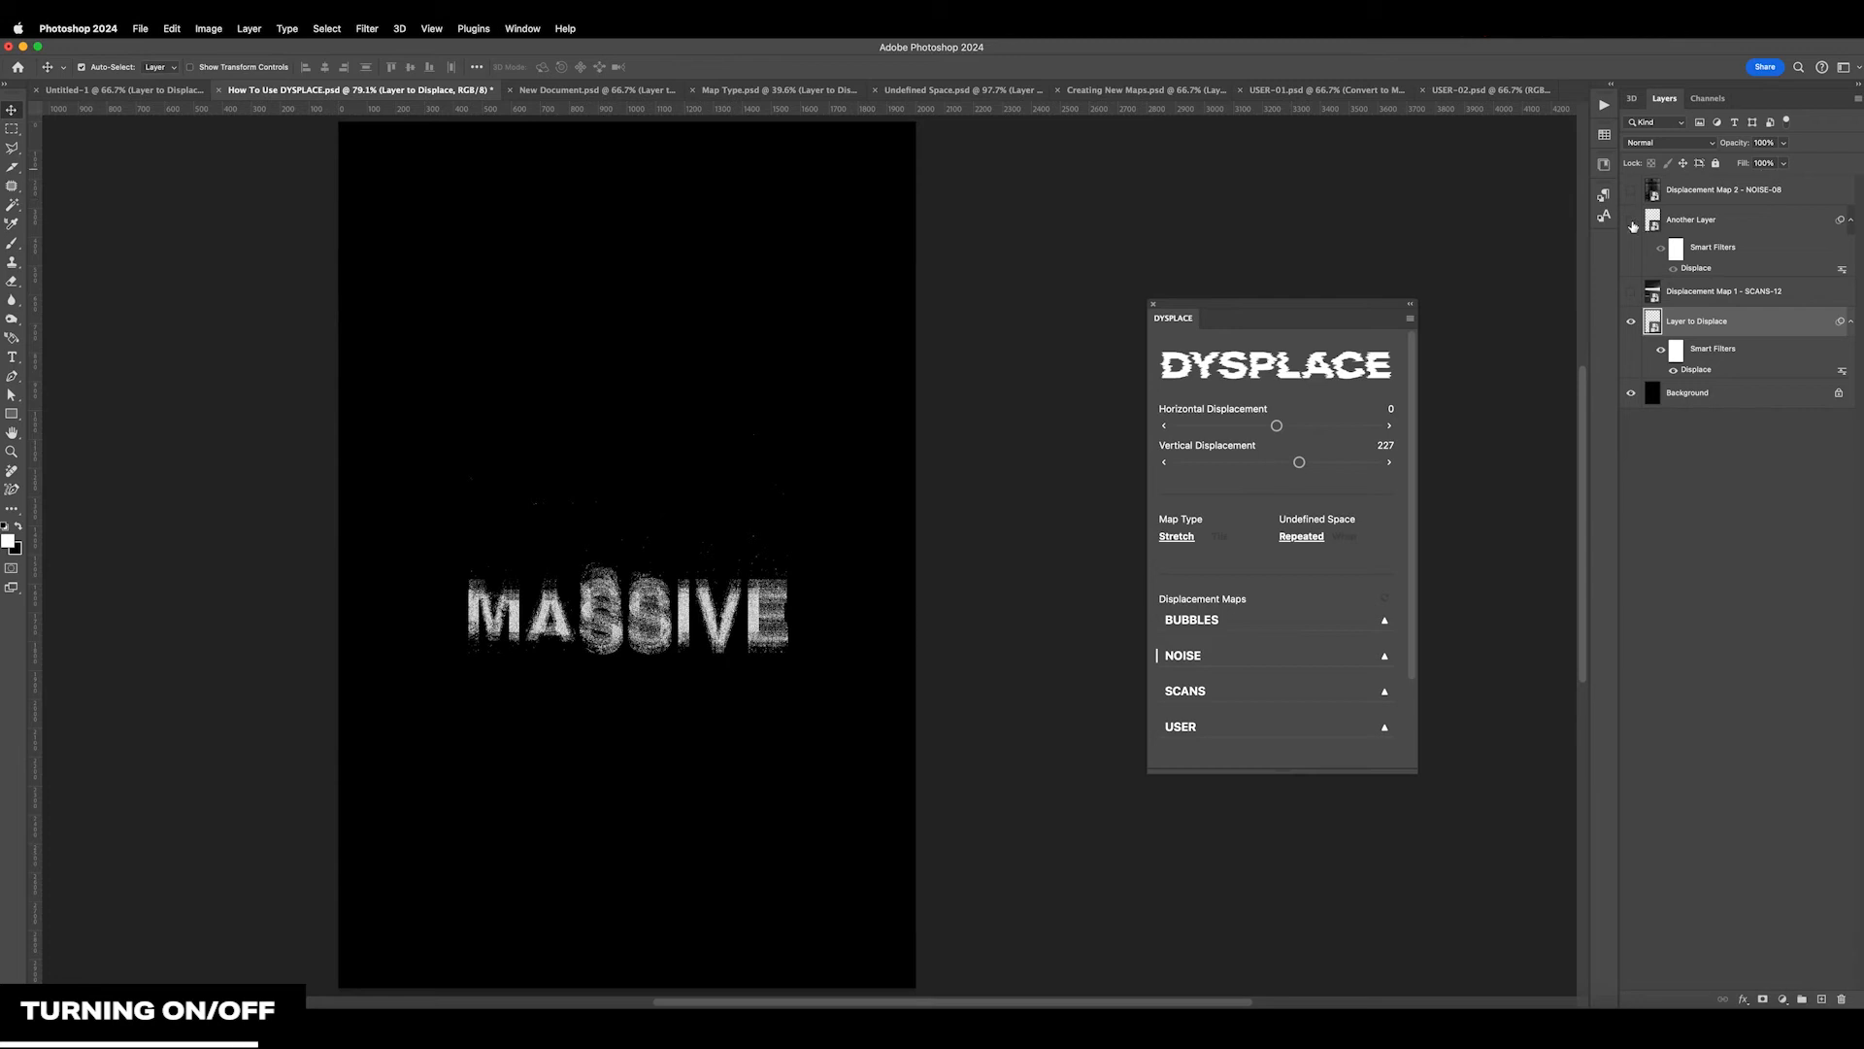
{"action": "left_click", "coordinate": [1738, 225]}
{"action": "left_click", "coordinate": [1714, 333]}
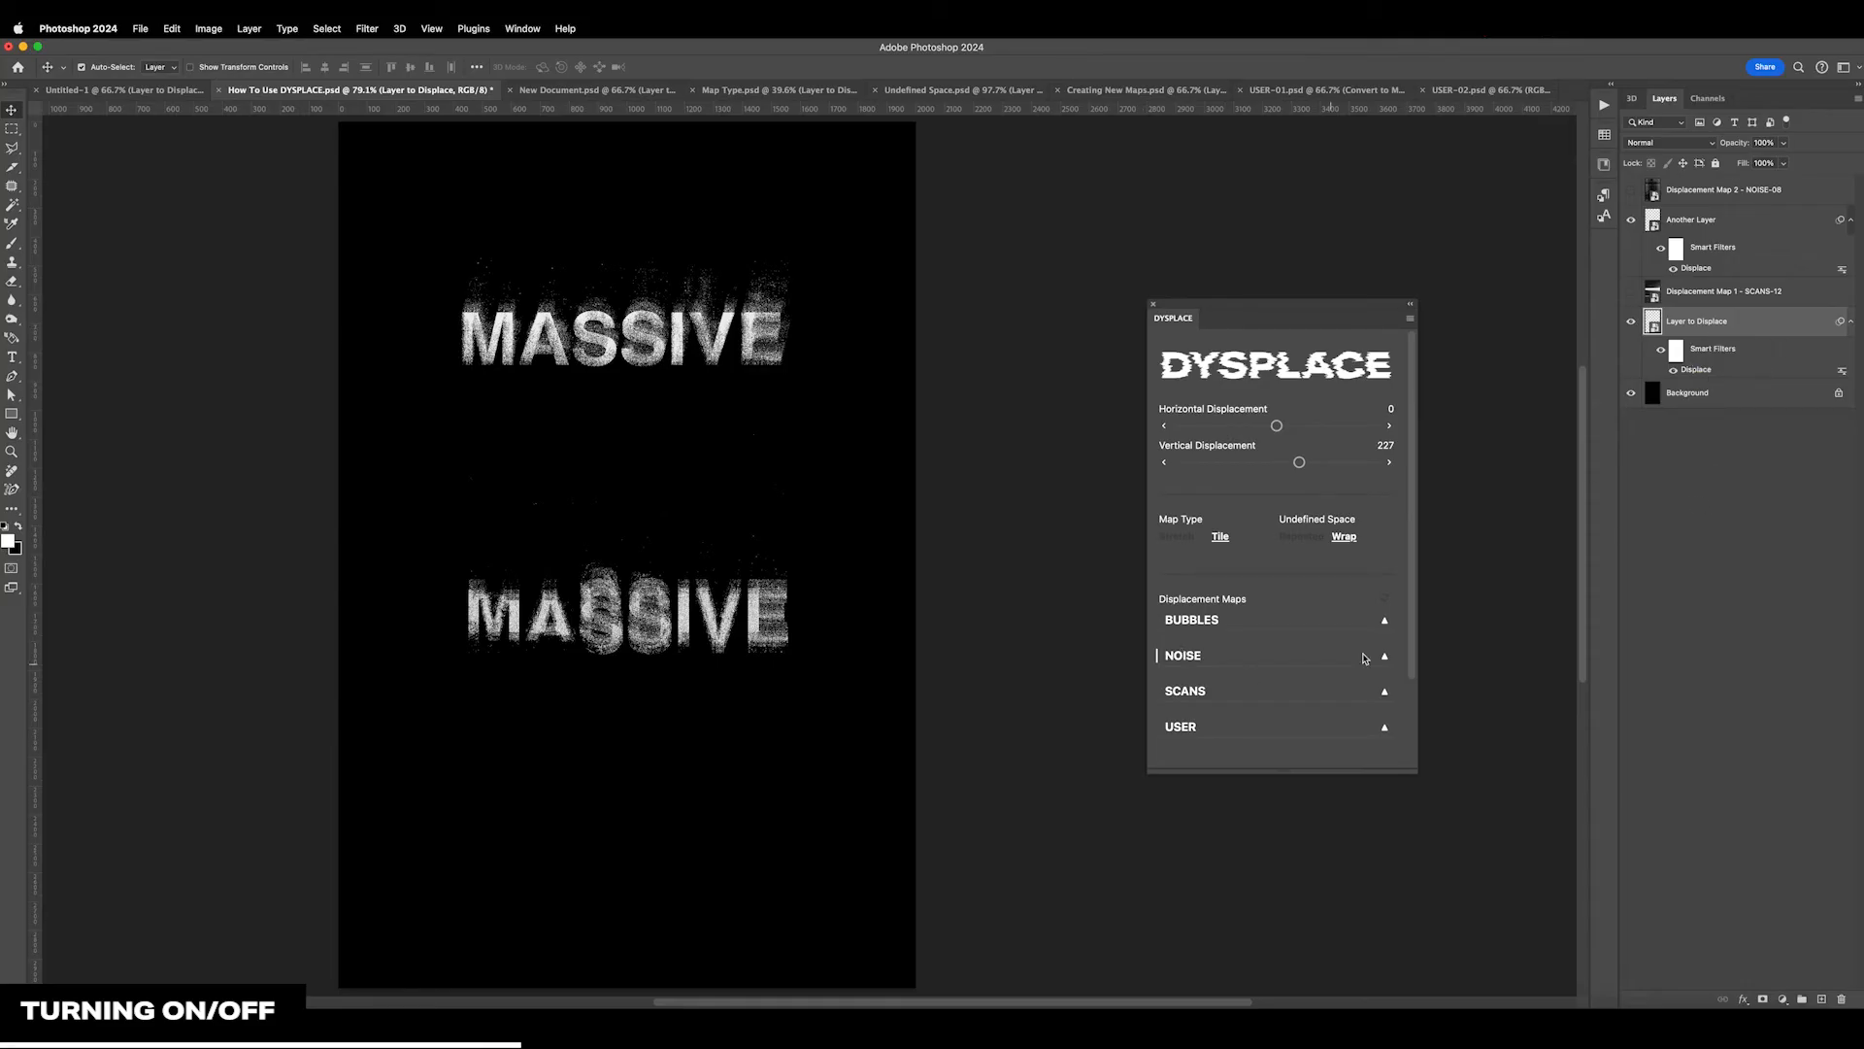
Dock the DYSPLACE panel in the collapsed panel column beside the Layers panel and expand it
{"action": "left_click_drag", "start_coordinate": [1258, 309], "coordinate": [1607, 257]}
{"action": "left_click", "coordinate": [1605, 253]}
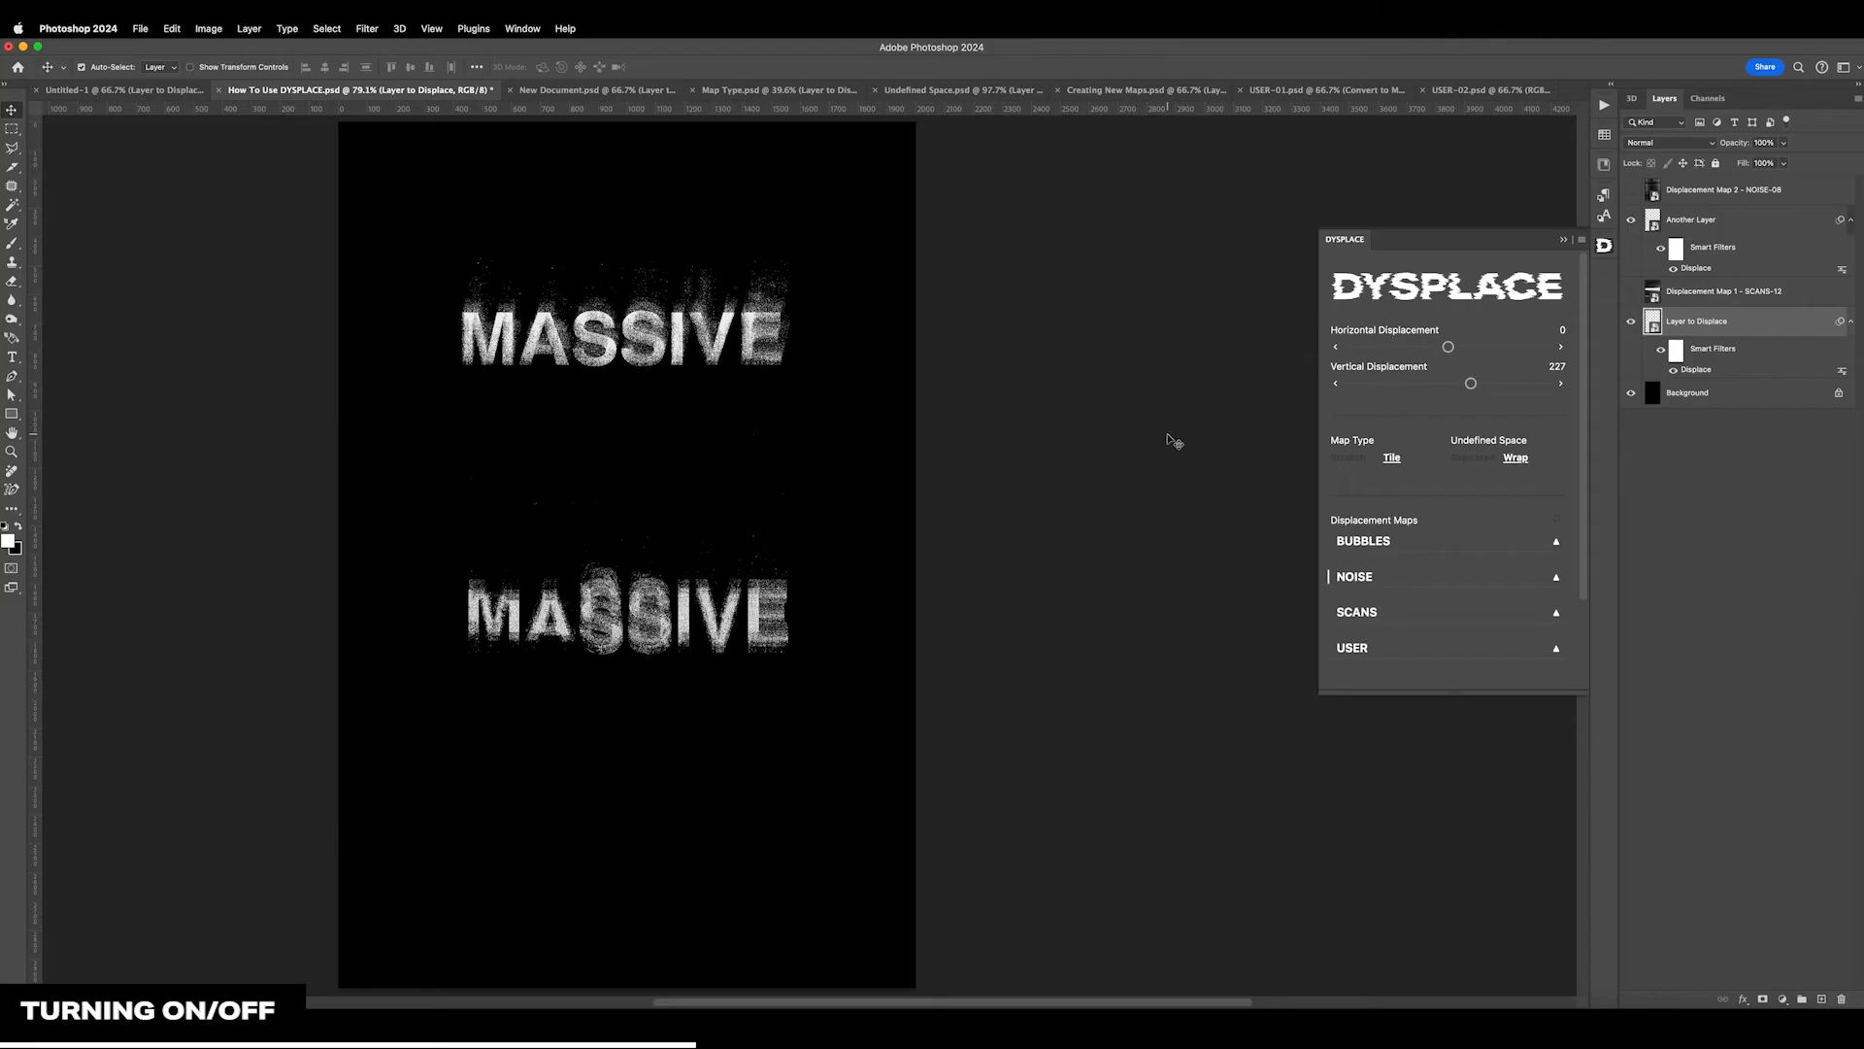
{"action": "scroll", "coordinate": [1168, 440], "scroll_direction": "down", "scroll_amount": 3}
{"action": "scroll", "coordinate": [1505, 313], "scroll_direction": "down", "scroll_amount": 1}
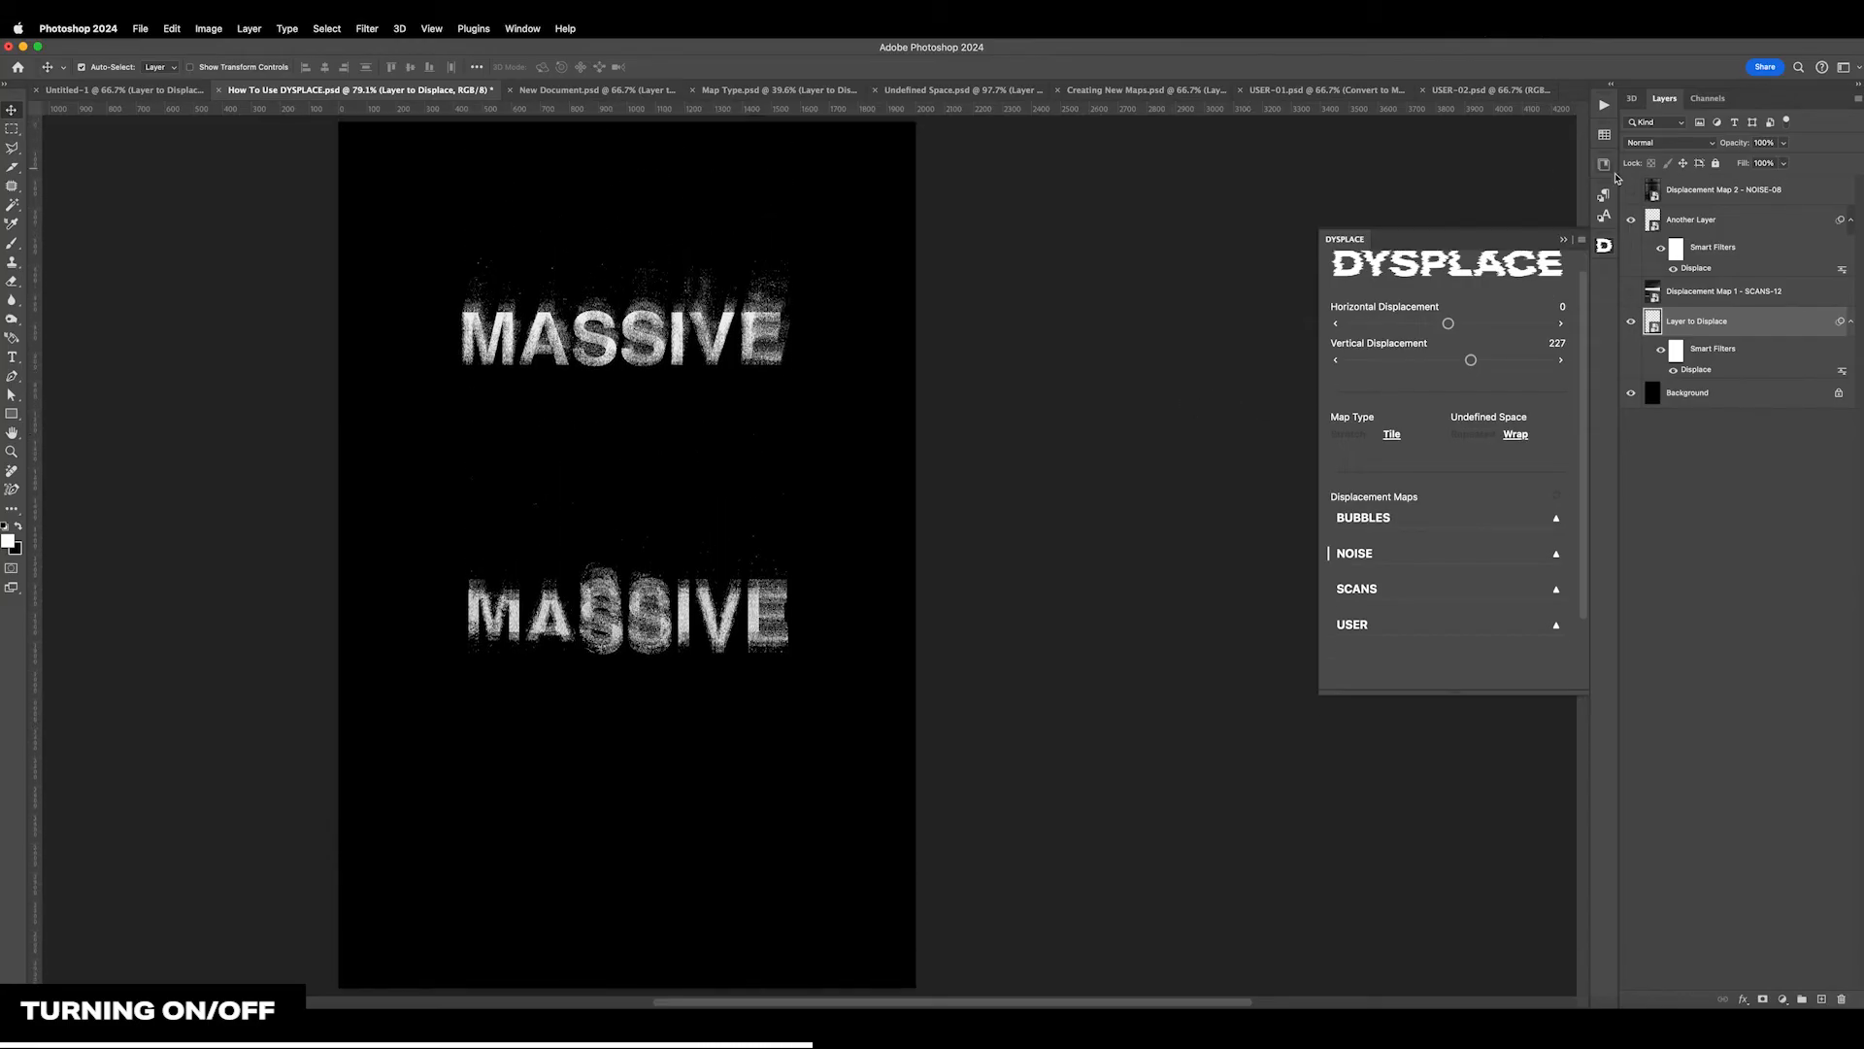
Set the vertical displacement of Layer to Displace to 362 after selecting Another Layer for comparison
{"action": "left_click", "coordinate": [1711, 222]}
{"action": "left_click", "coordinate": [1729, 327]}
{"action": "left_click", "coordinate": [1483, 361]}
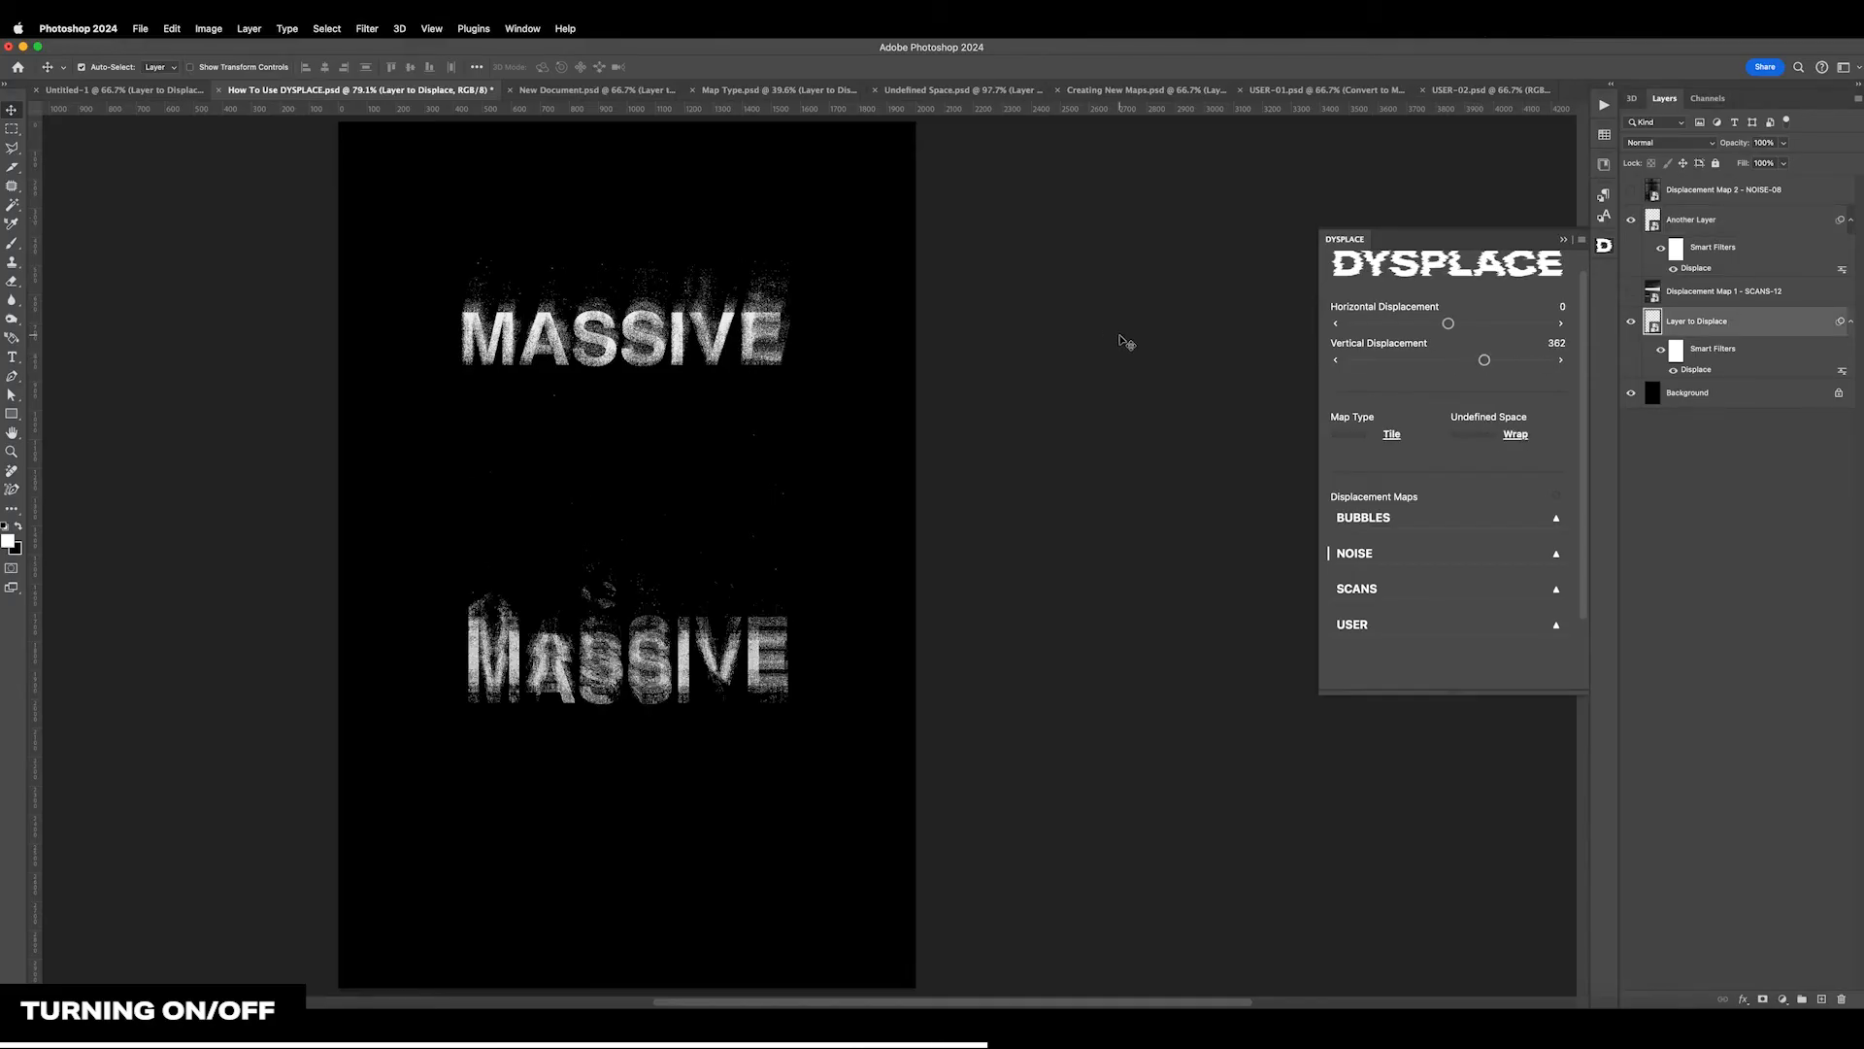
Collapse and re-expand the docked DYSPLACE panel, and undock it as a floating panel over the workspace
{"action": "scroll", "coordinate": [1369, 310], "scroll_direction": "up", "scroll_amount": 1}
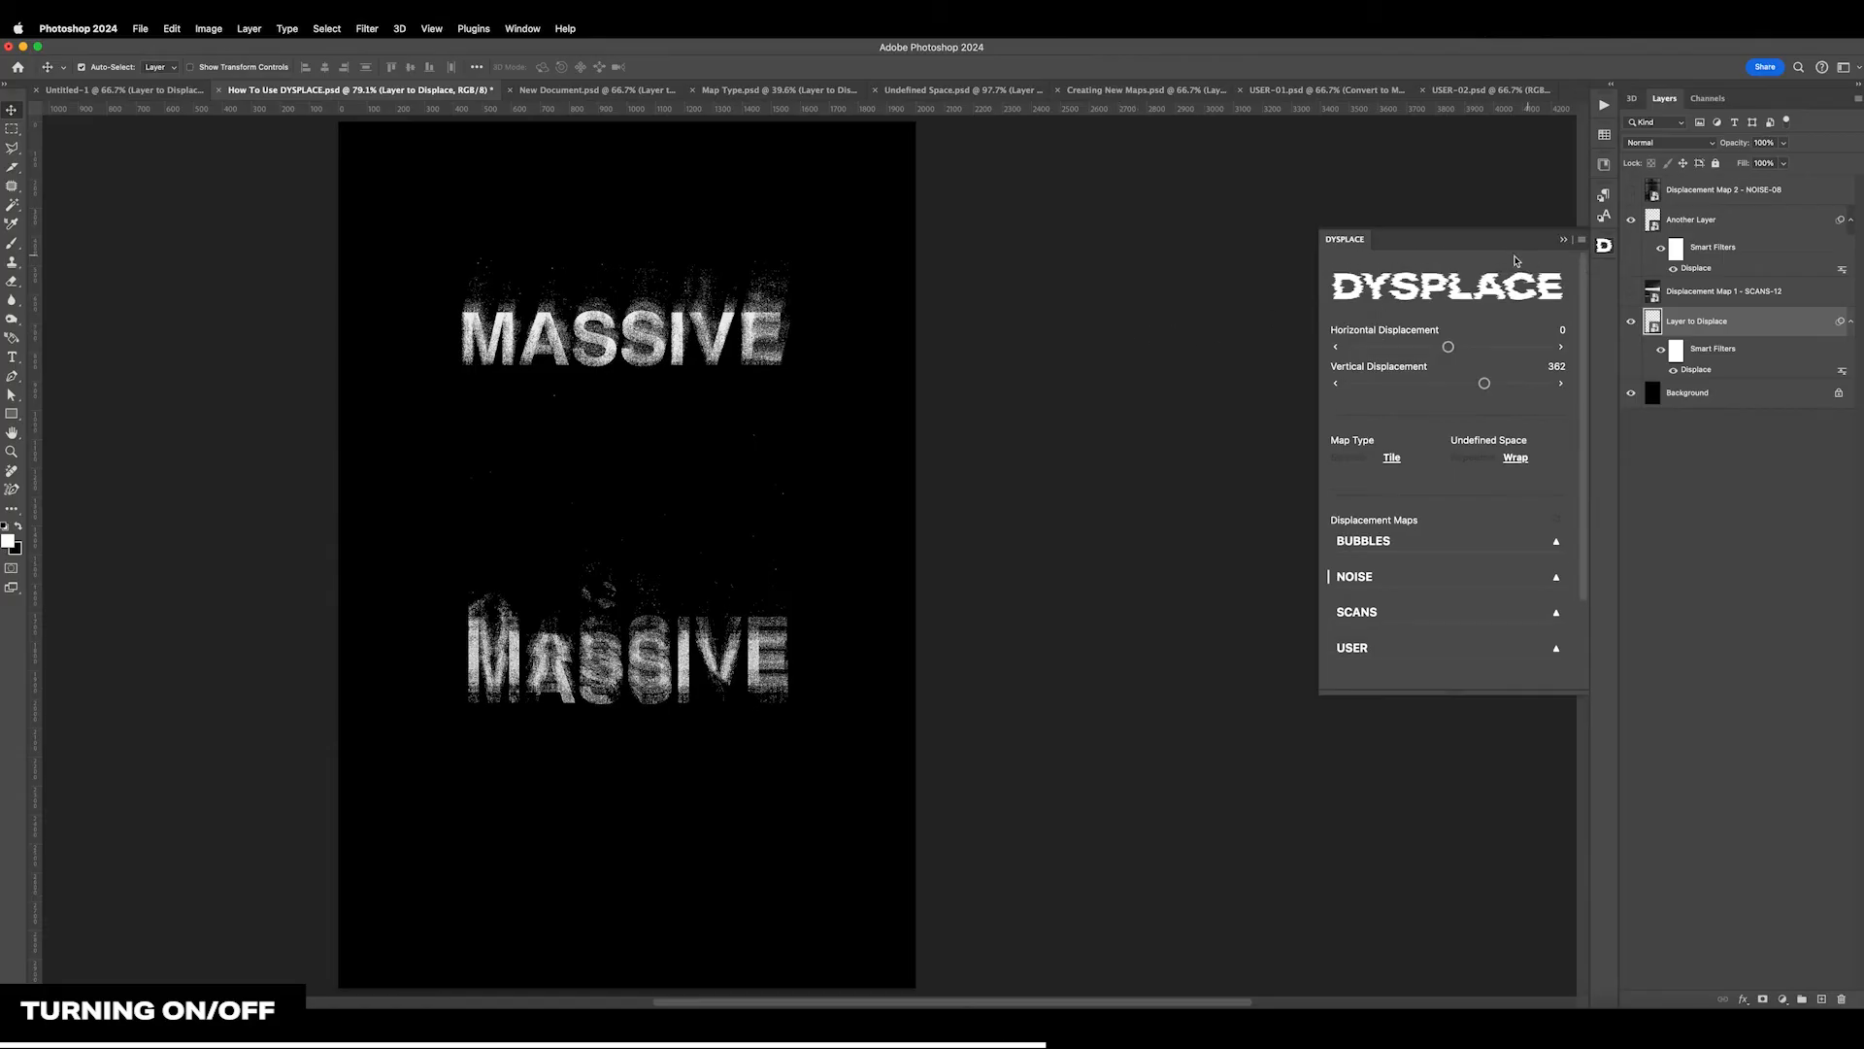
{"action": "left_click", "coordinate": [1603, 248]}
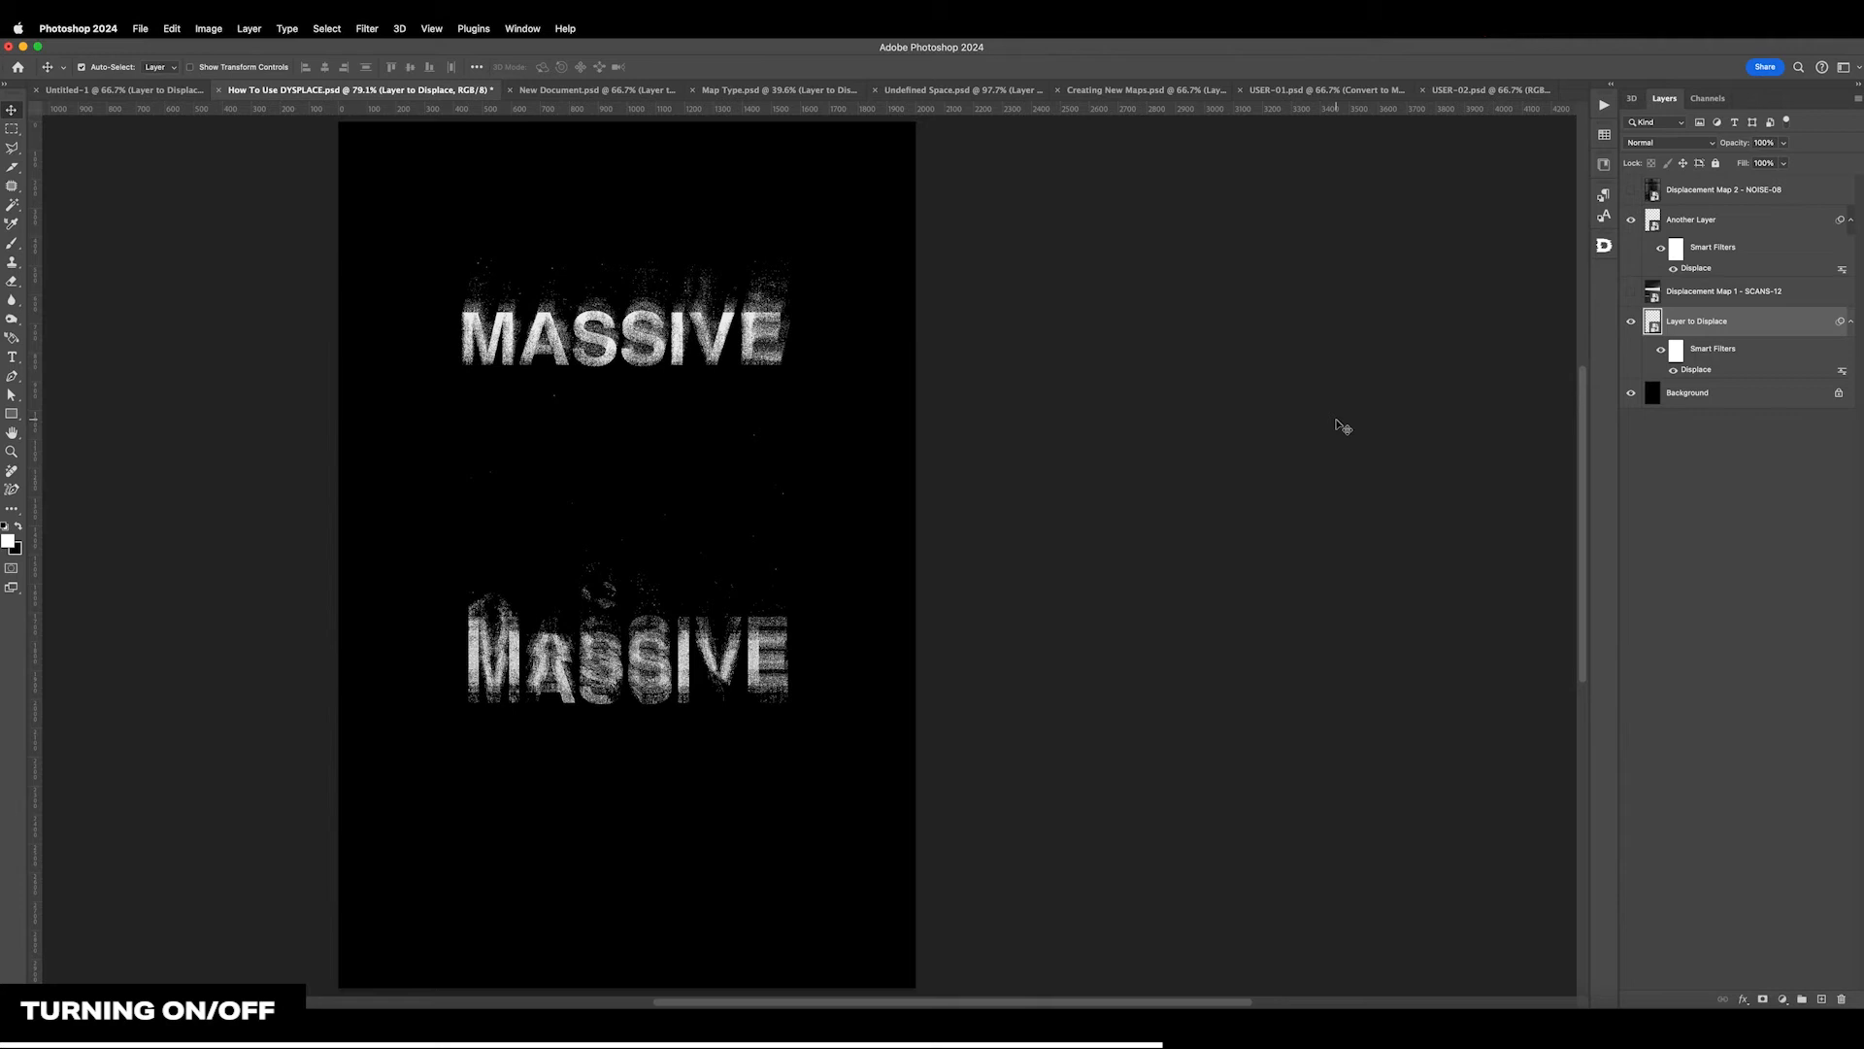
{"action": "left_click", "coordinate": [1603, 246]}
{"action": "left_click_drag", "start_coordinate": [1456, 245], "coordinate": [1346, 270]}
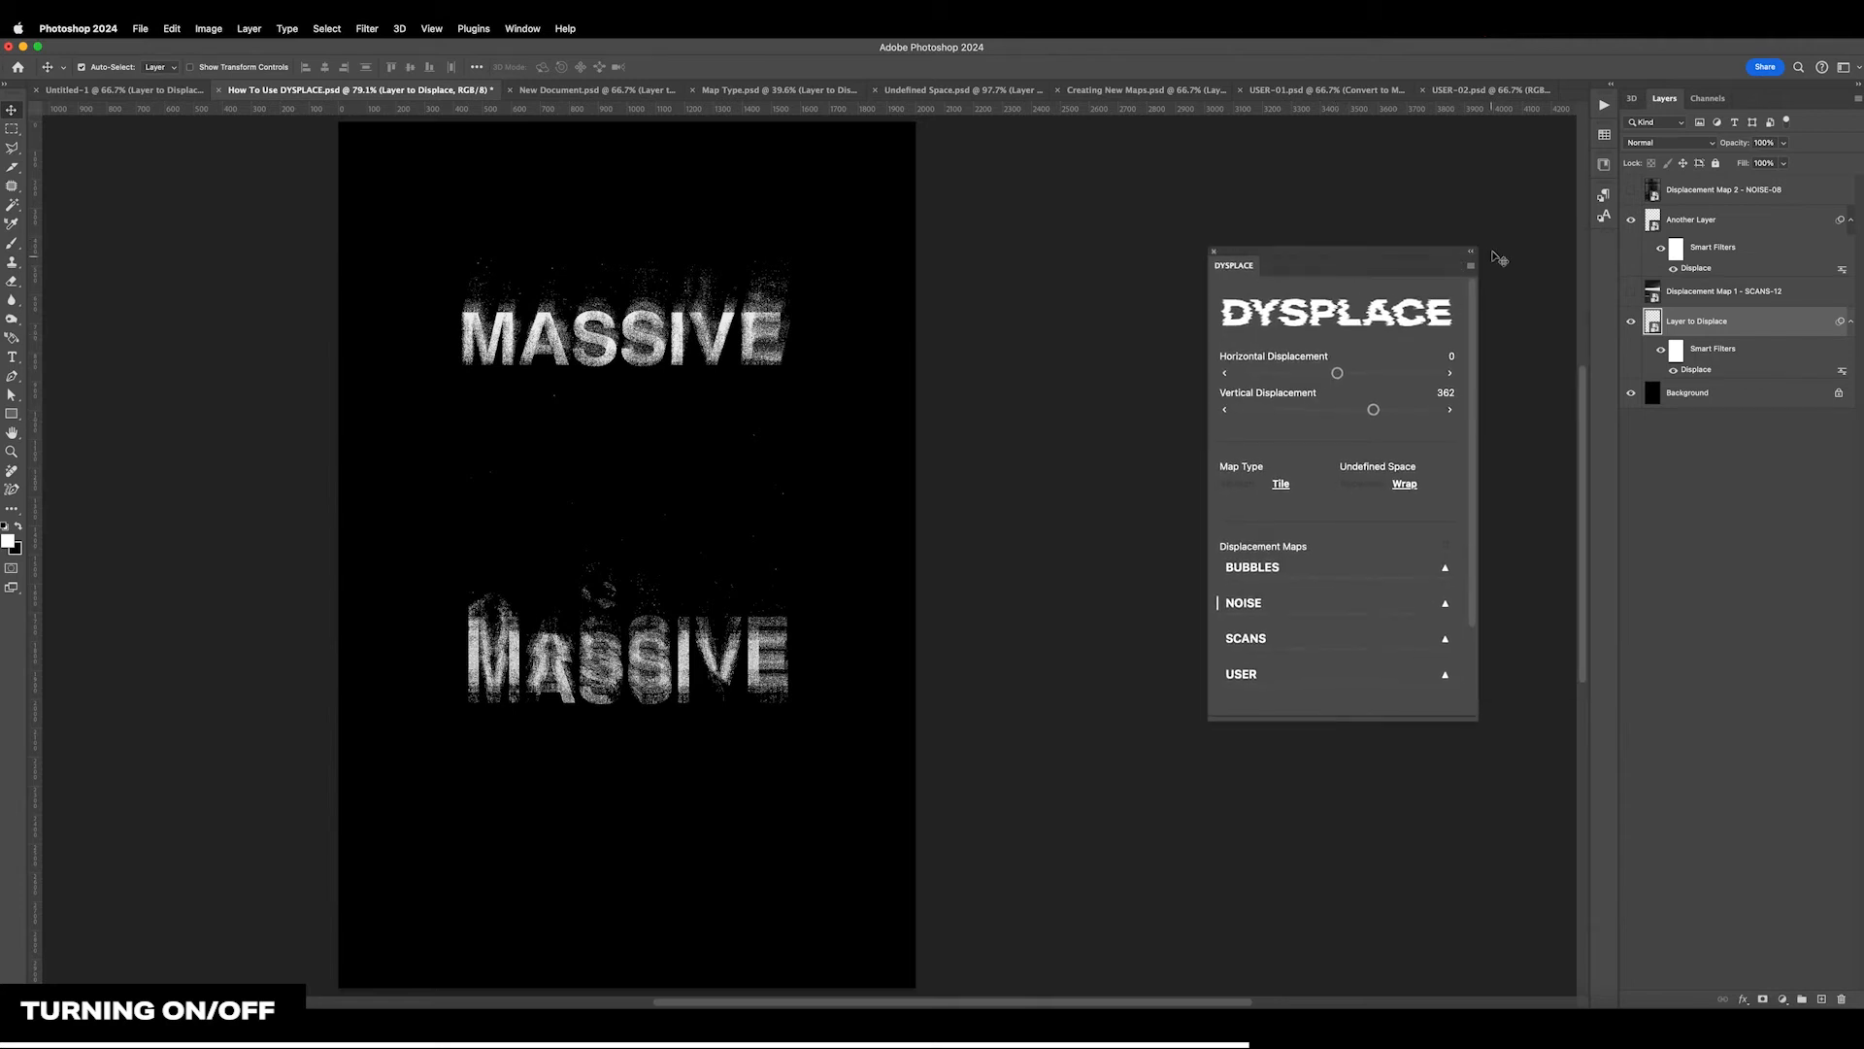
Close and relaunch the DYSPLACE plugin, reposition its panel, and raise the vertical displacement of Layer to Displace further
{"action": "left_click", "coordinate": [1215, 253]}
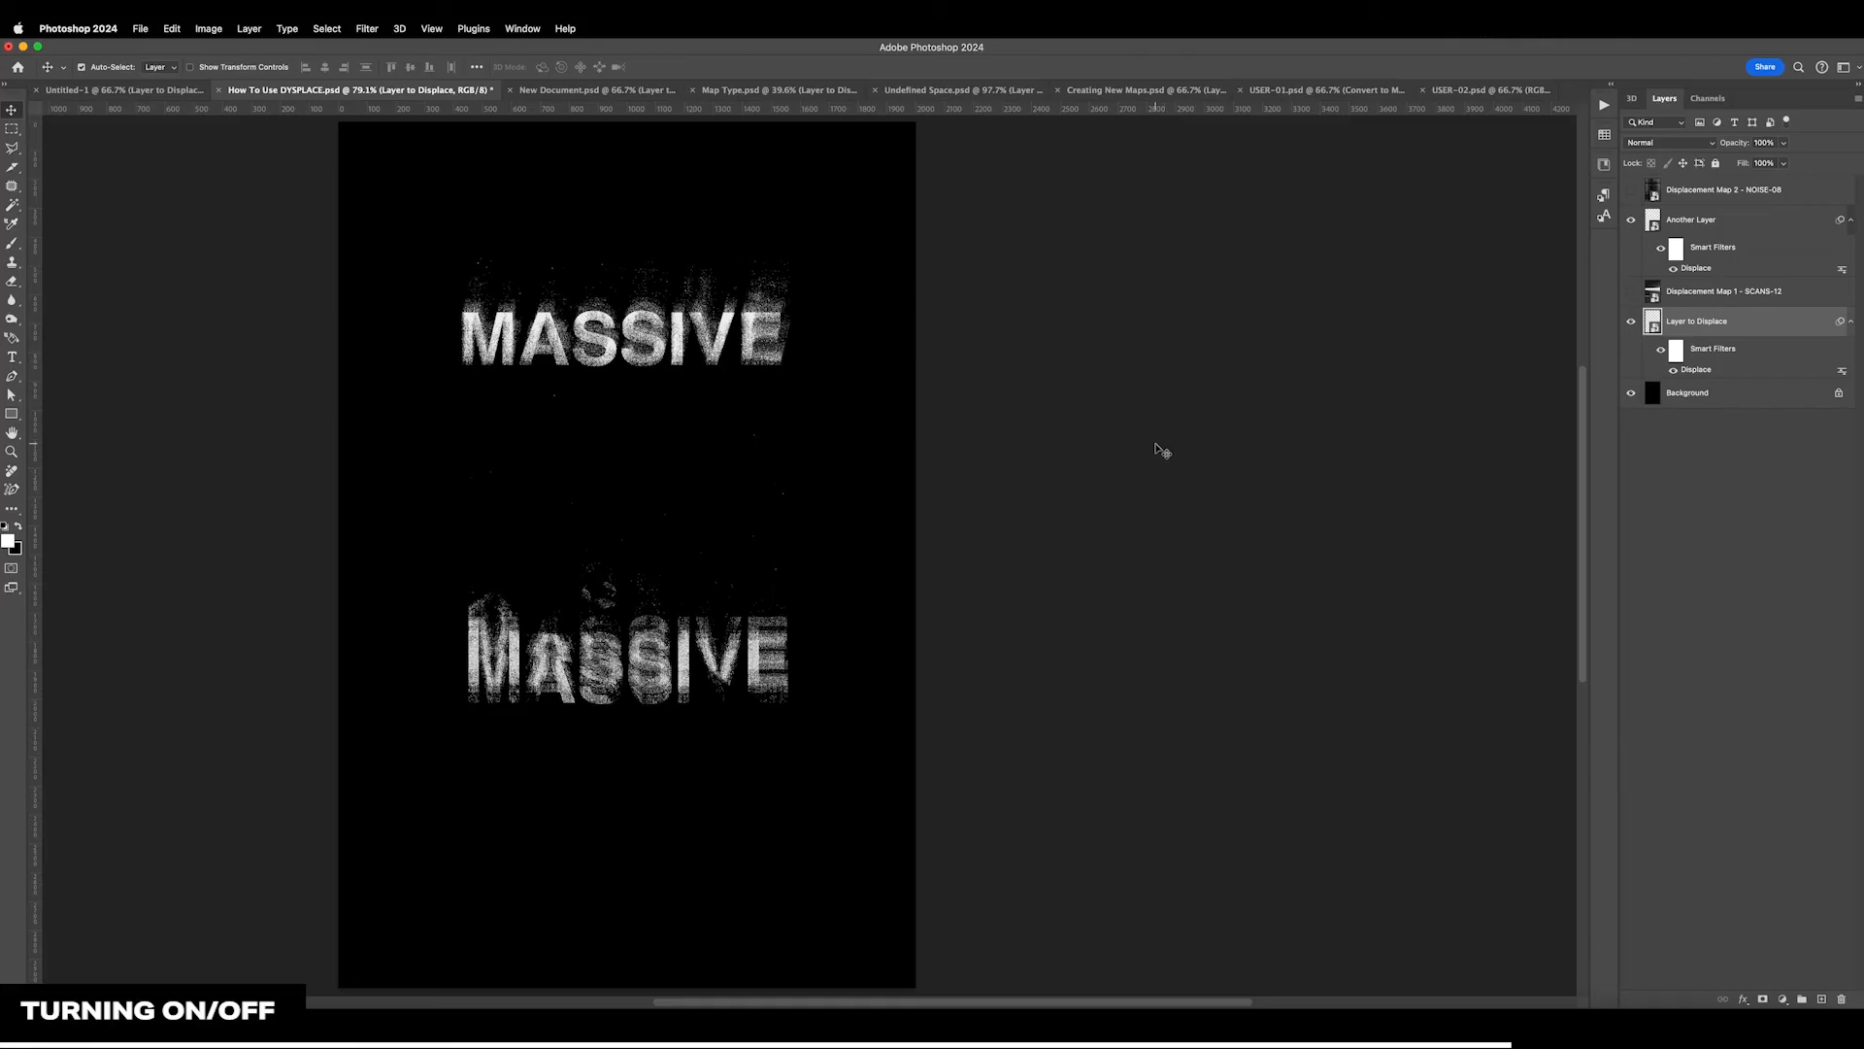
{"action": "left_click", "coordinate": [476, 28]}
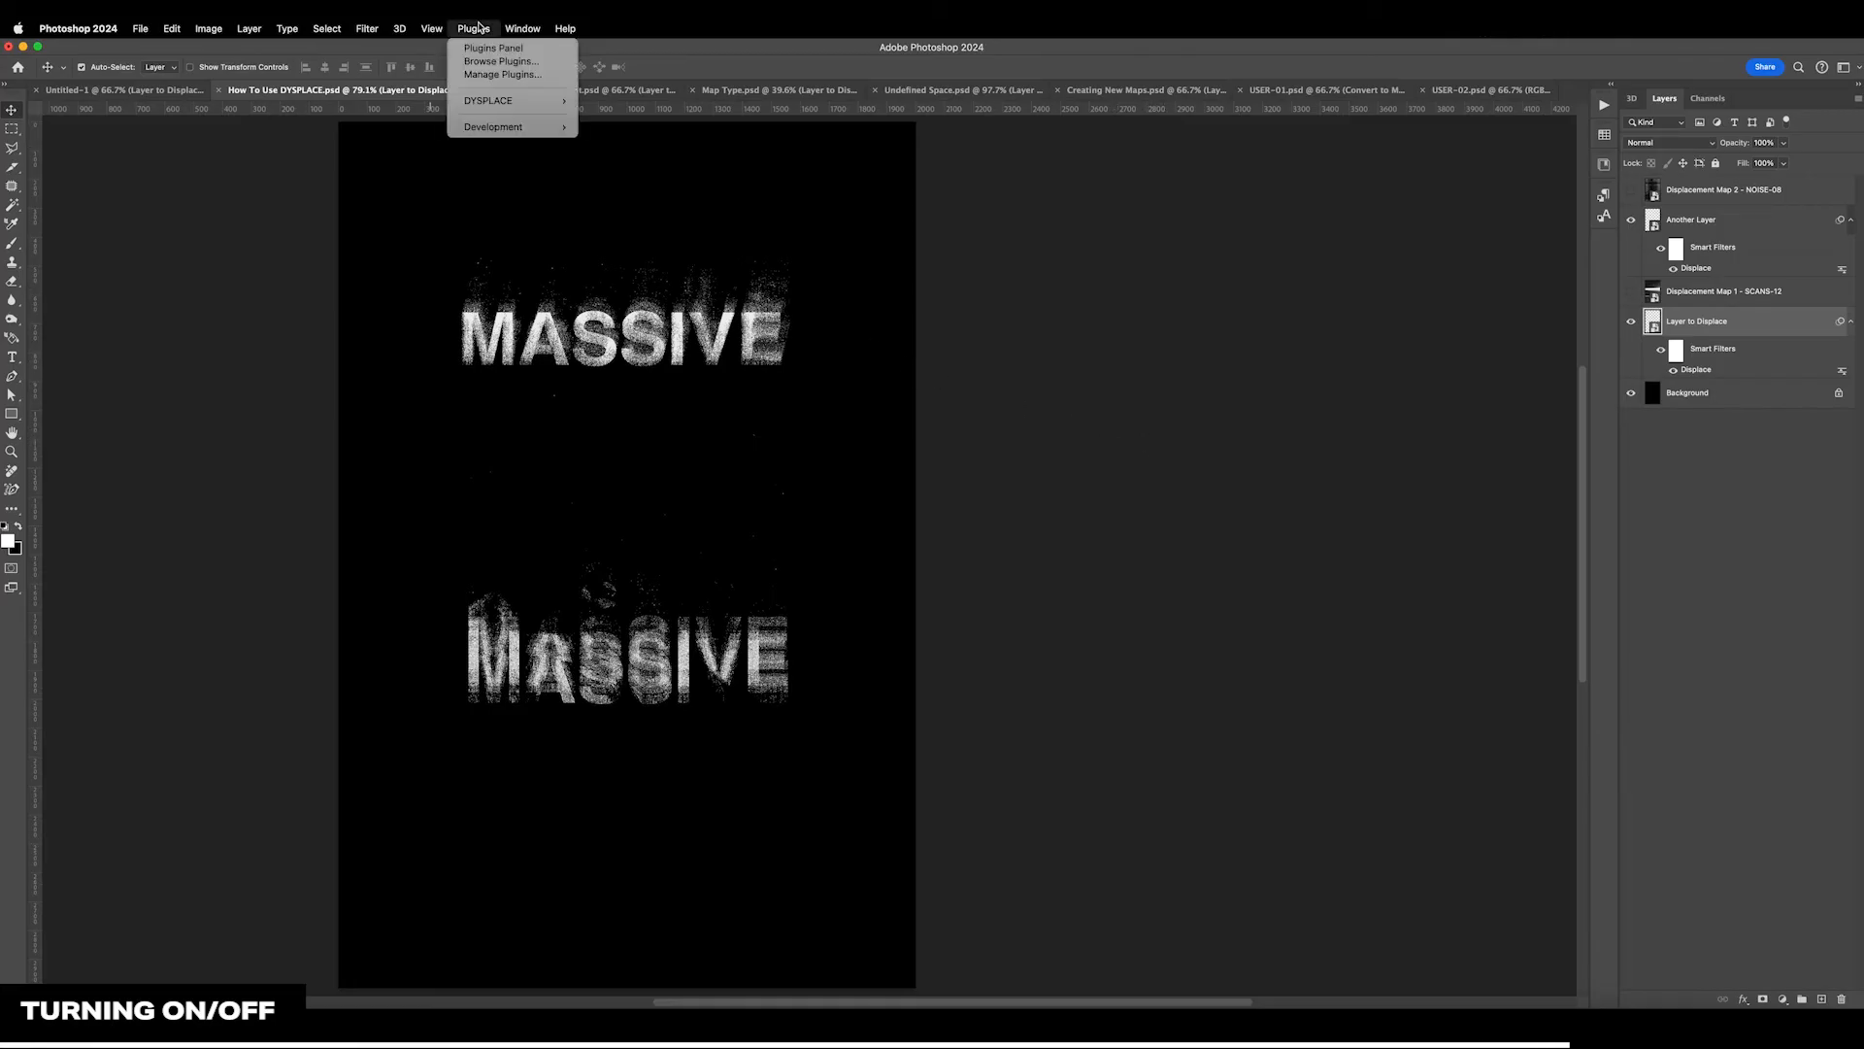
{"action": "mouse_move", "coordinate": [530, 101]}
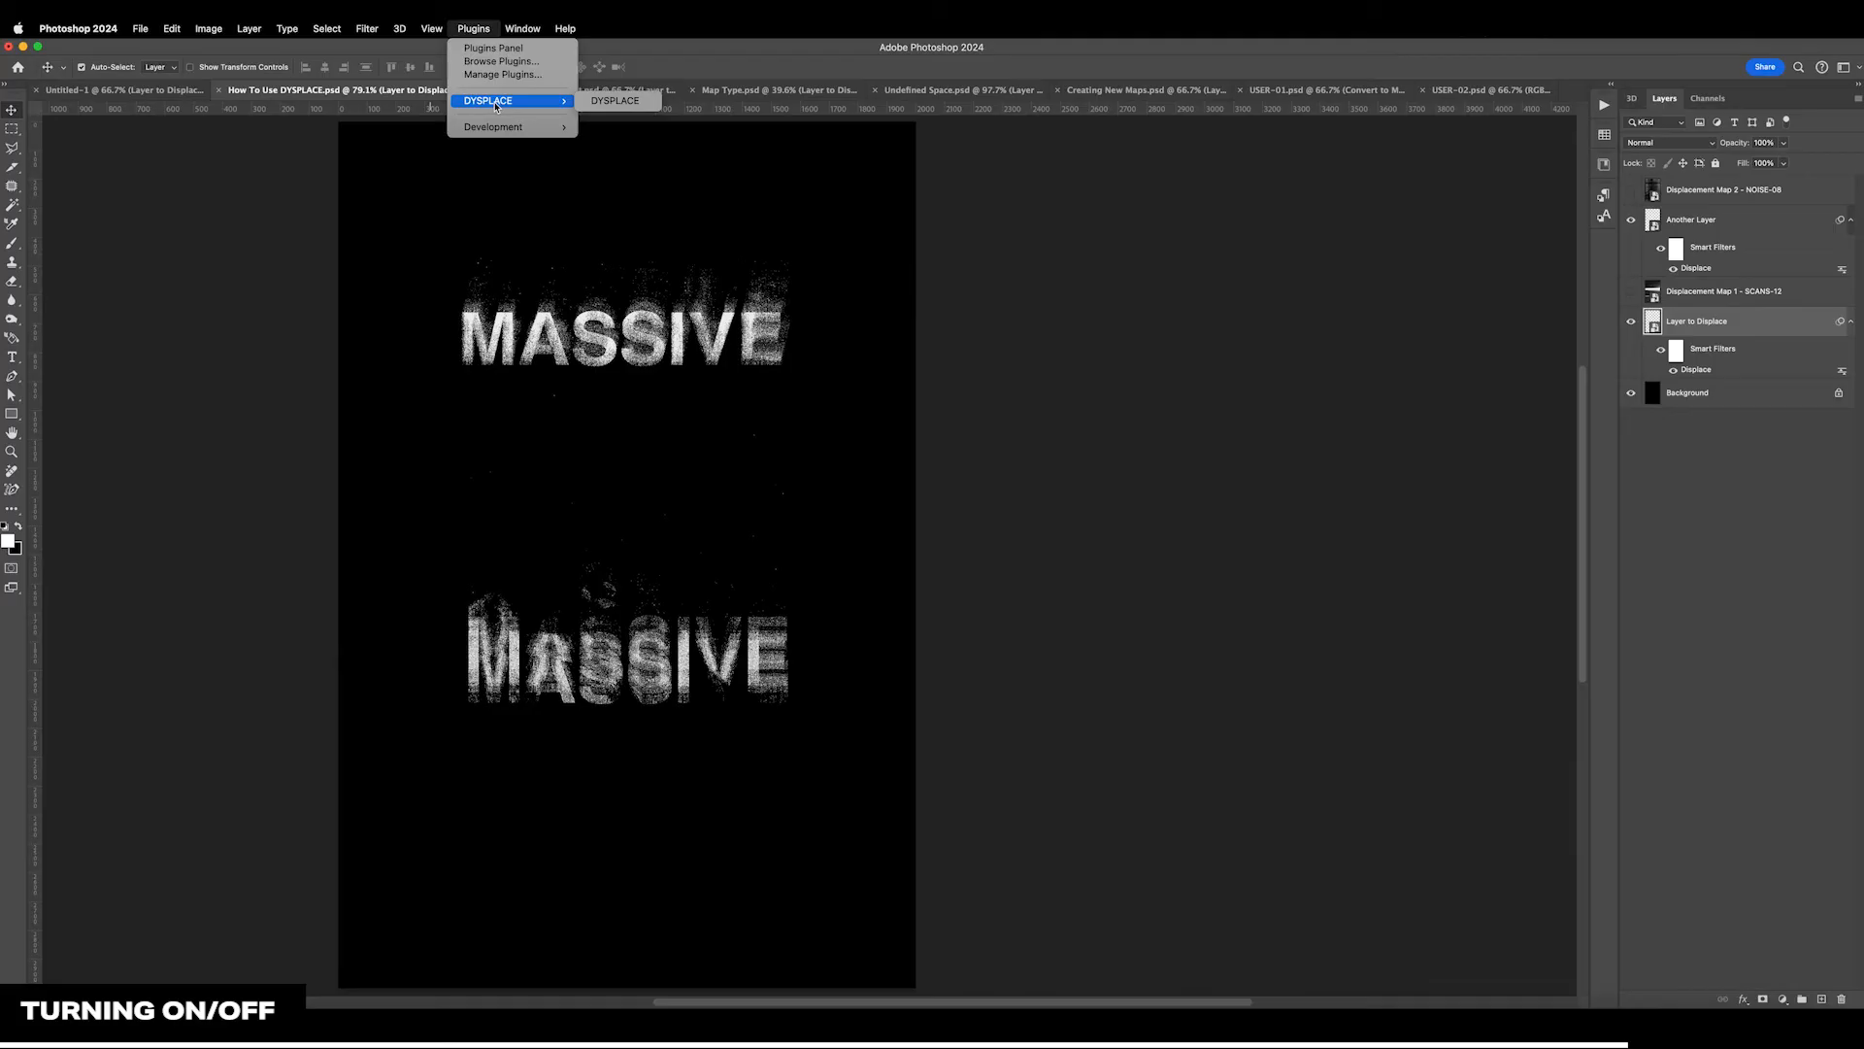
{"action": "left_click", "coordinate": [598, 102]}
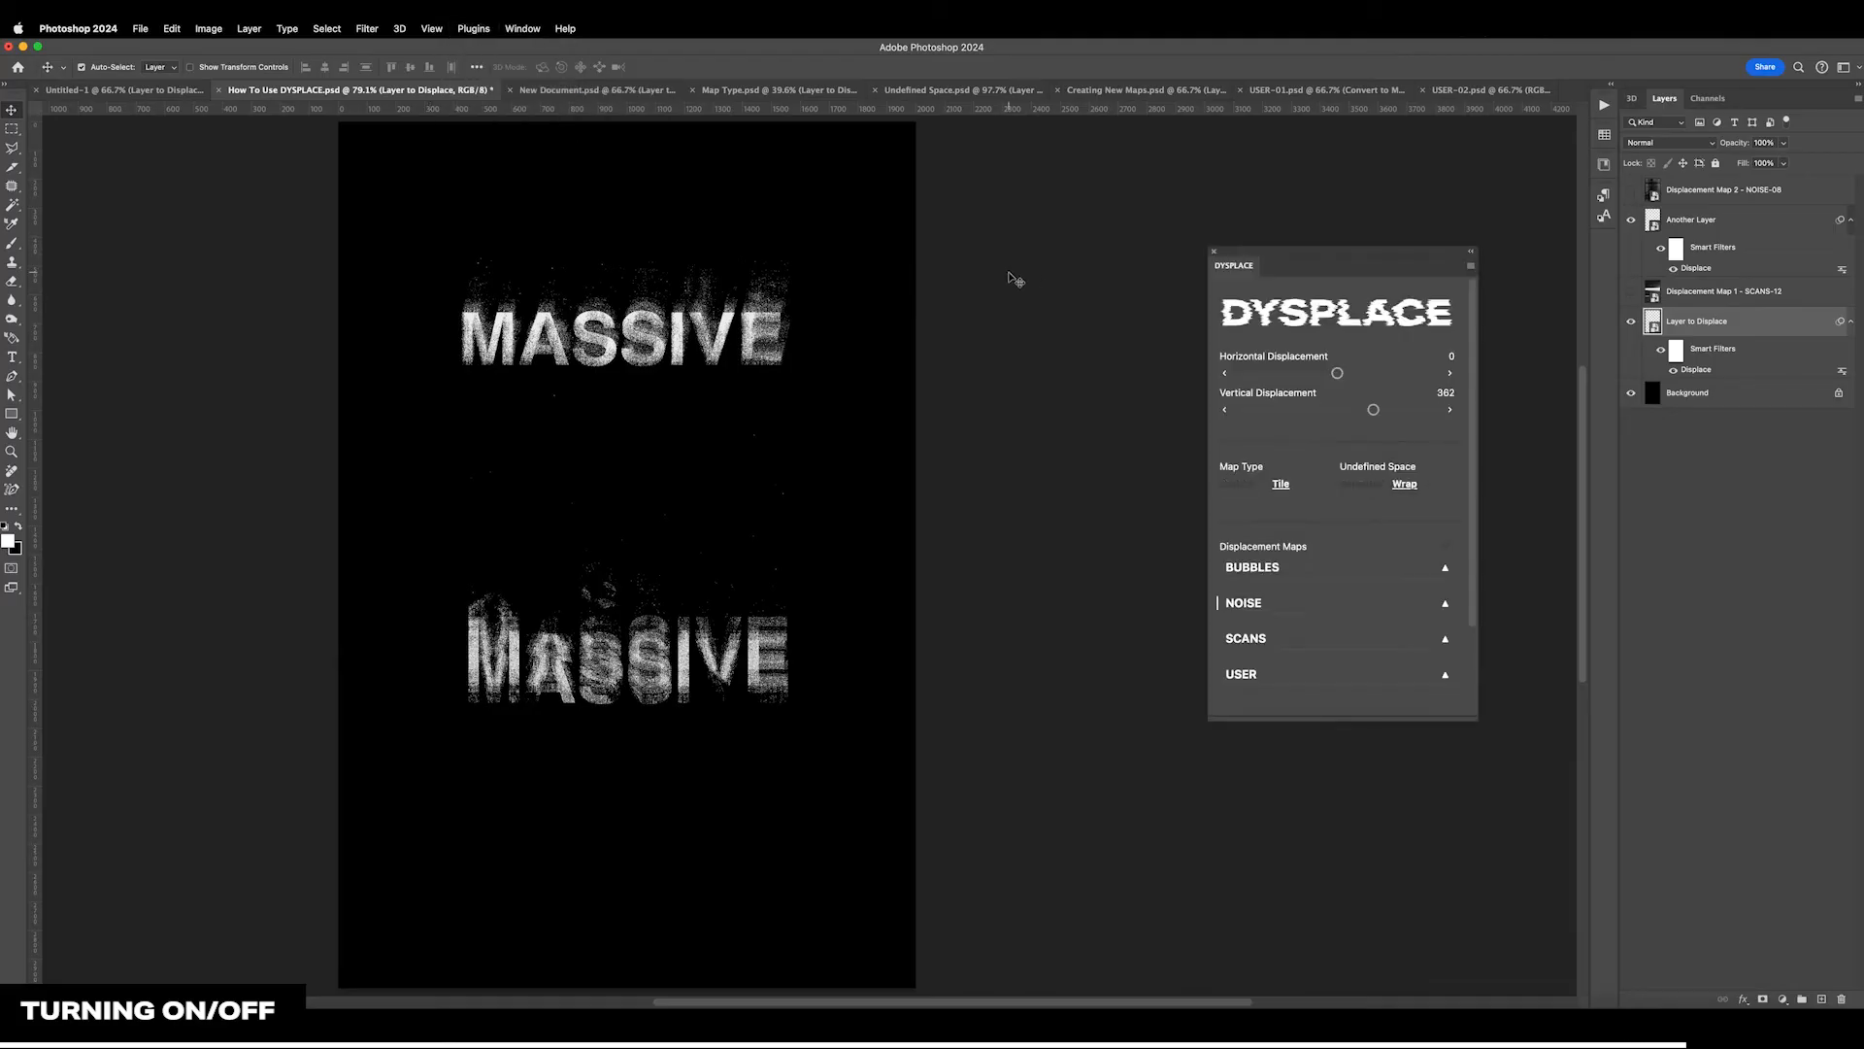
{"action": "left_click_drag", "start_coordinate": [1317, 272], "coordinate": [1273, 289]}
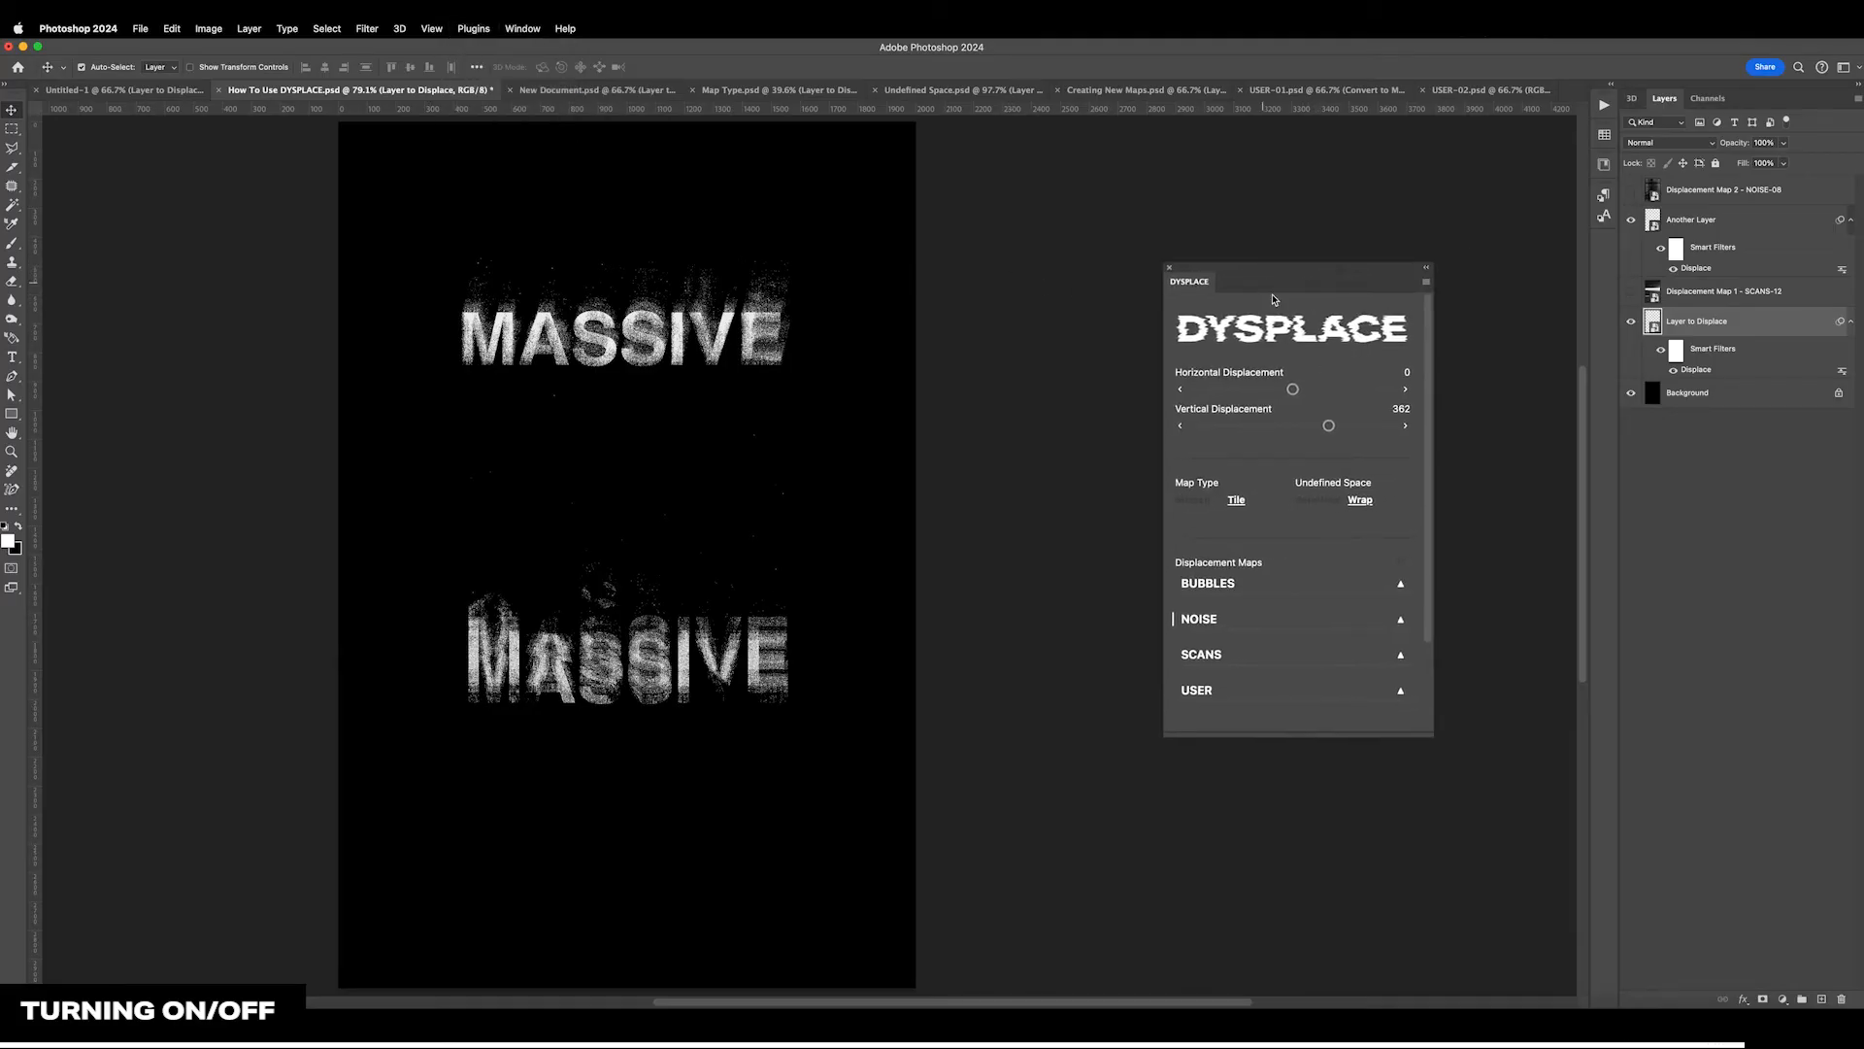
{"action": "left_click_drag", "start_coordinate": [1320, 425], "coordinate": [1344, 432]}
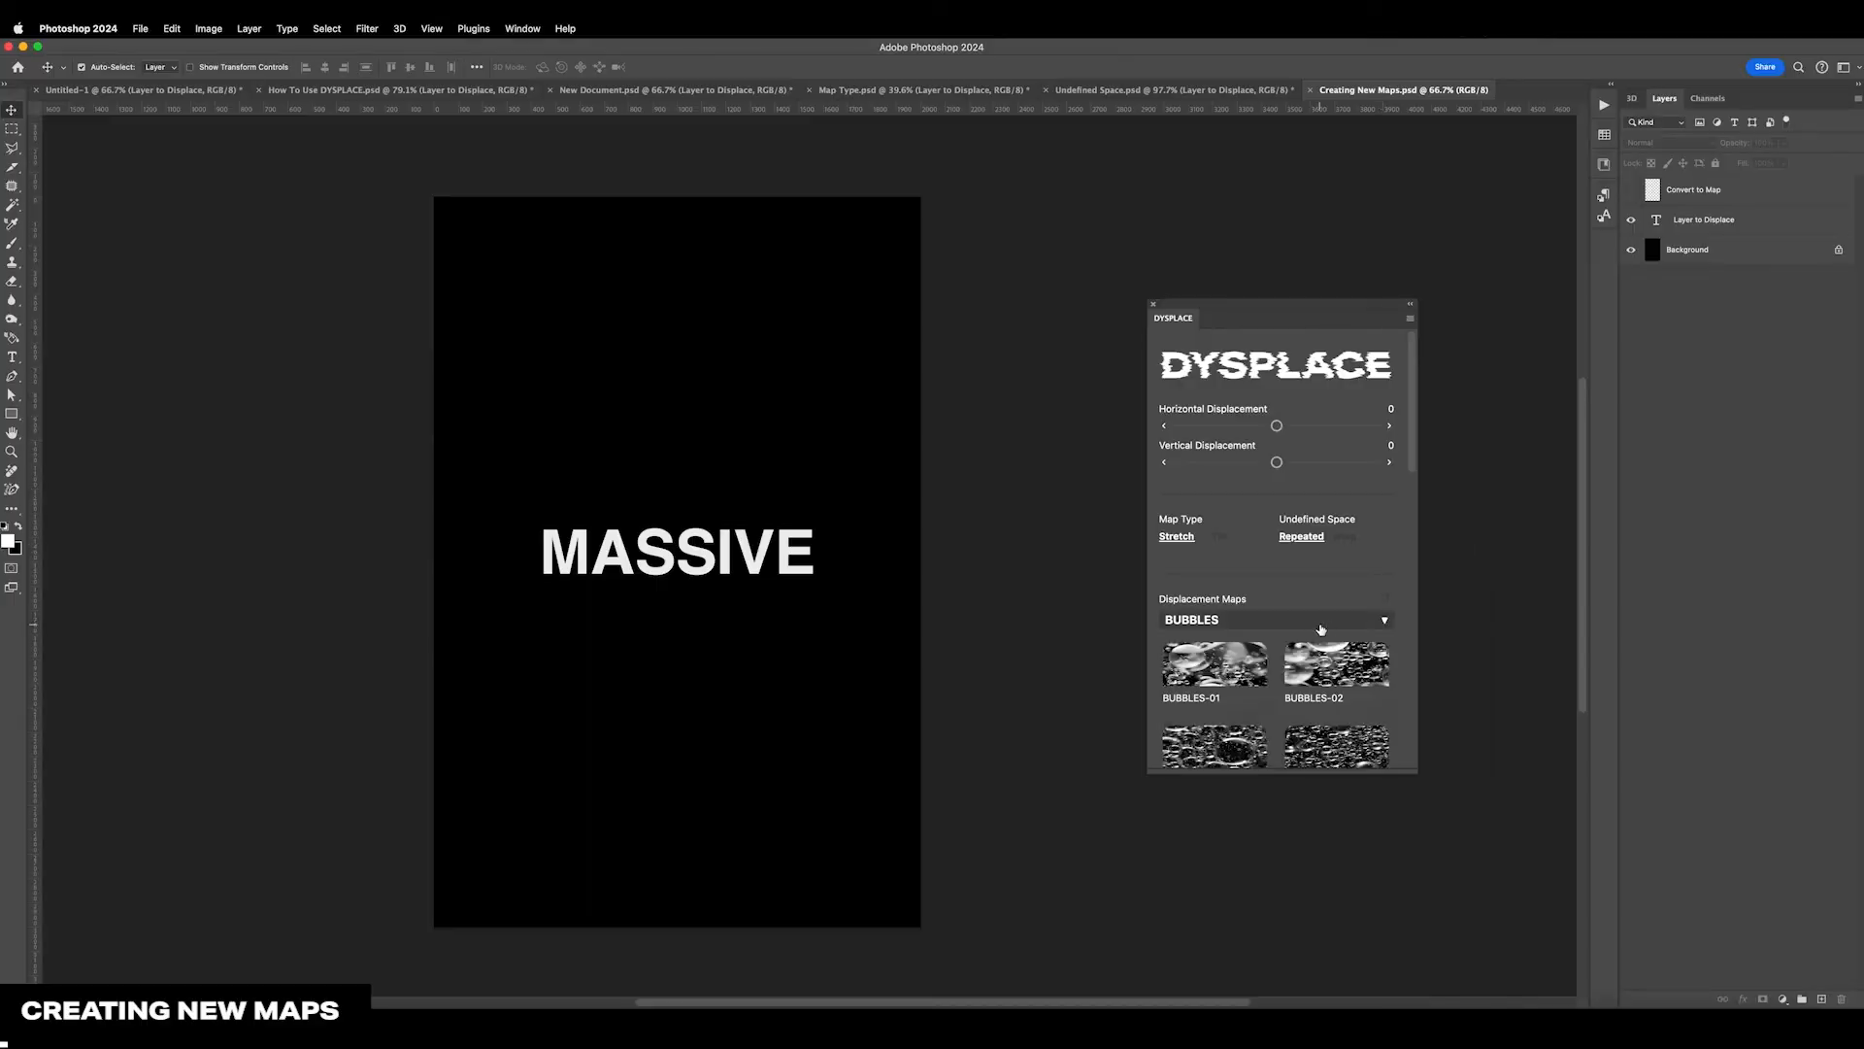
In Creating New Maps.psd, browse the BUBBLES, NOISE and SCANS displacement maps and collapse their groups
{"action": "scroll", "coordinate": [1321, 629], "scroll_direction": "down", "scroll_amount": 3}
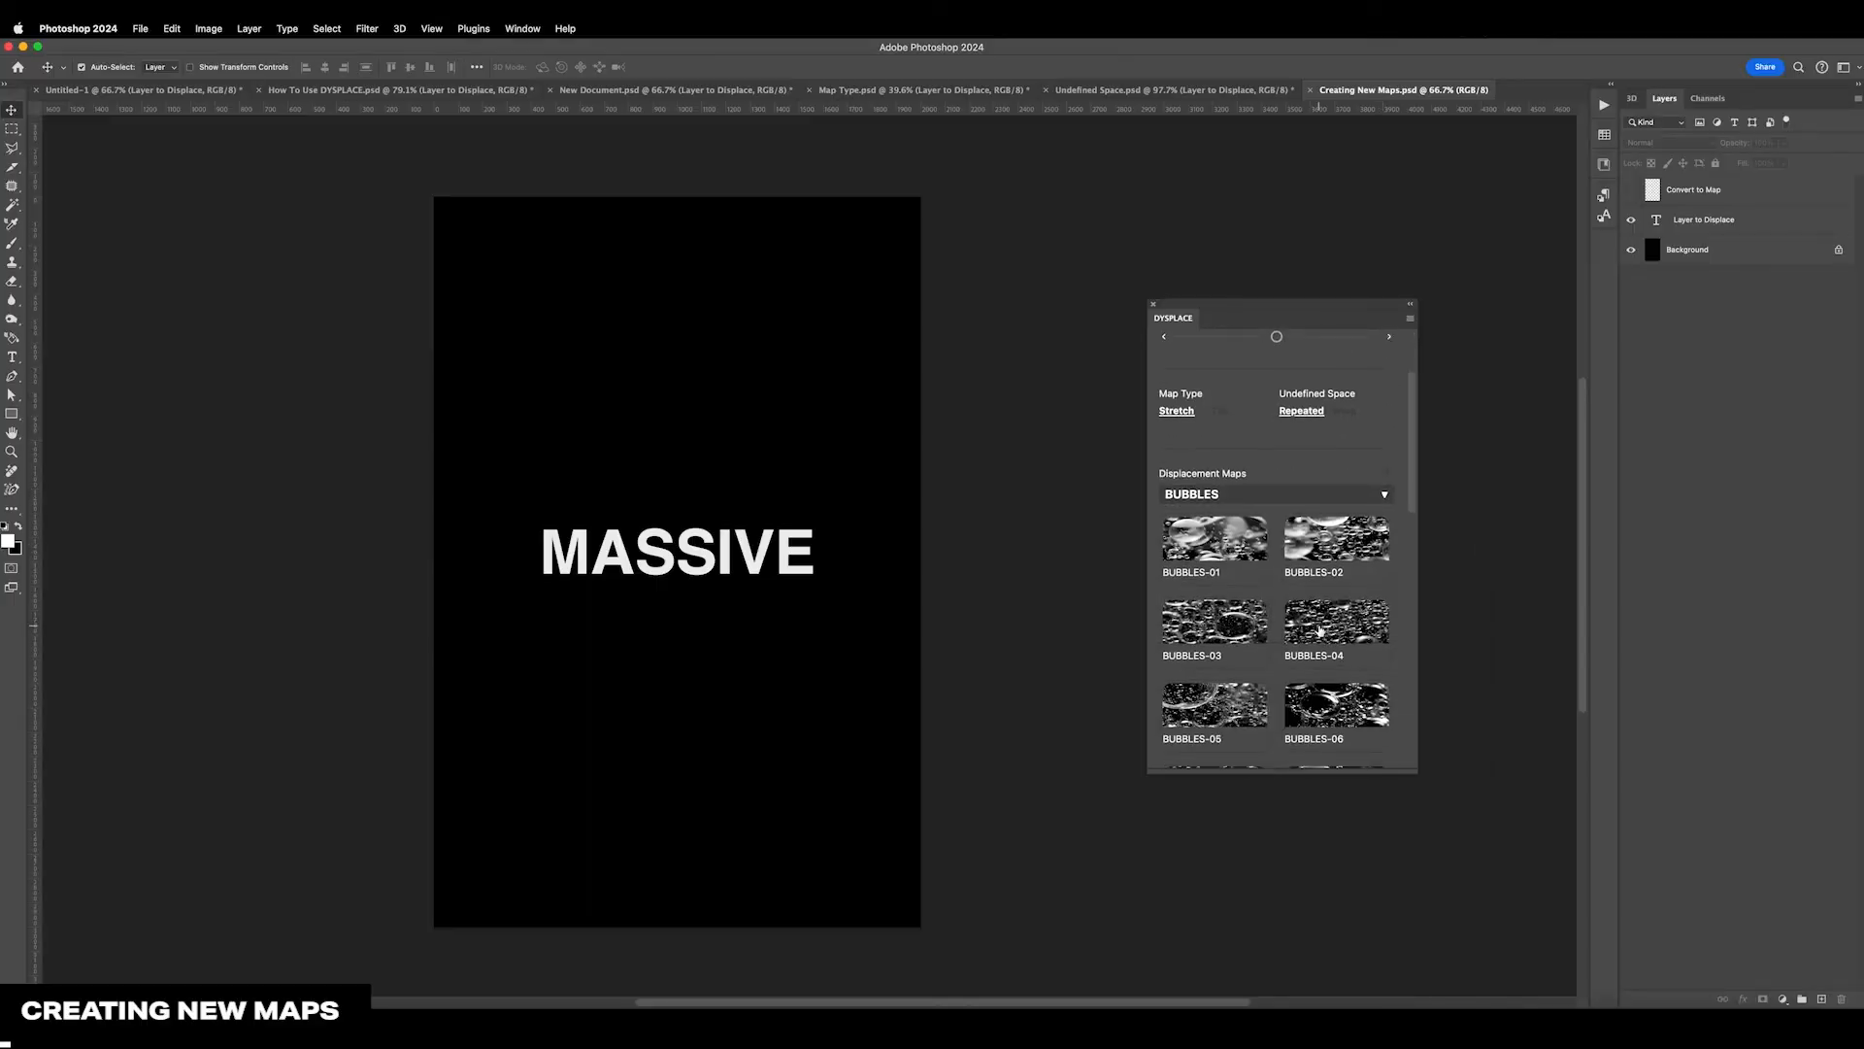
{"action": "left_click", "coordinate": [1291, 495]}
{"action": "left_click", "coordinate": [1246, 572]}
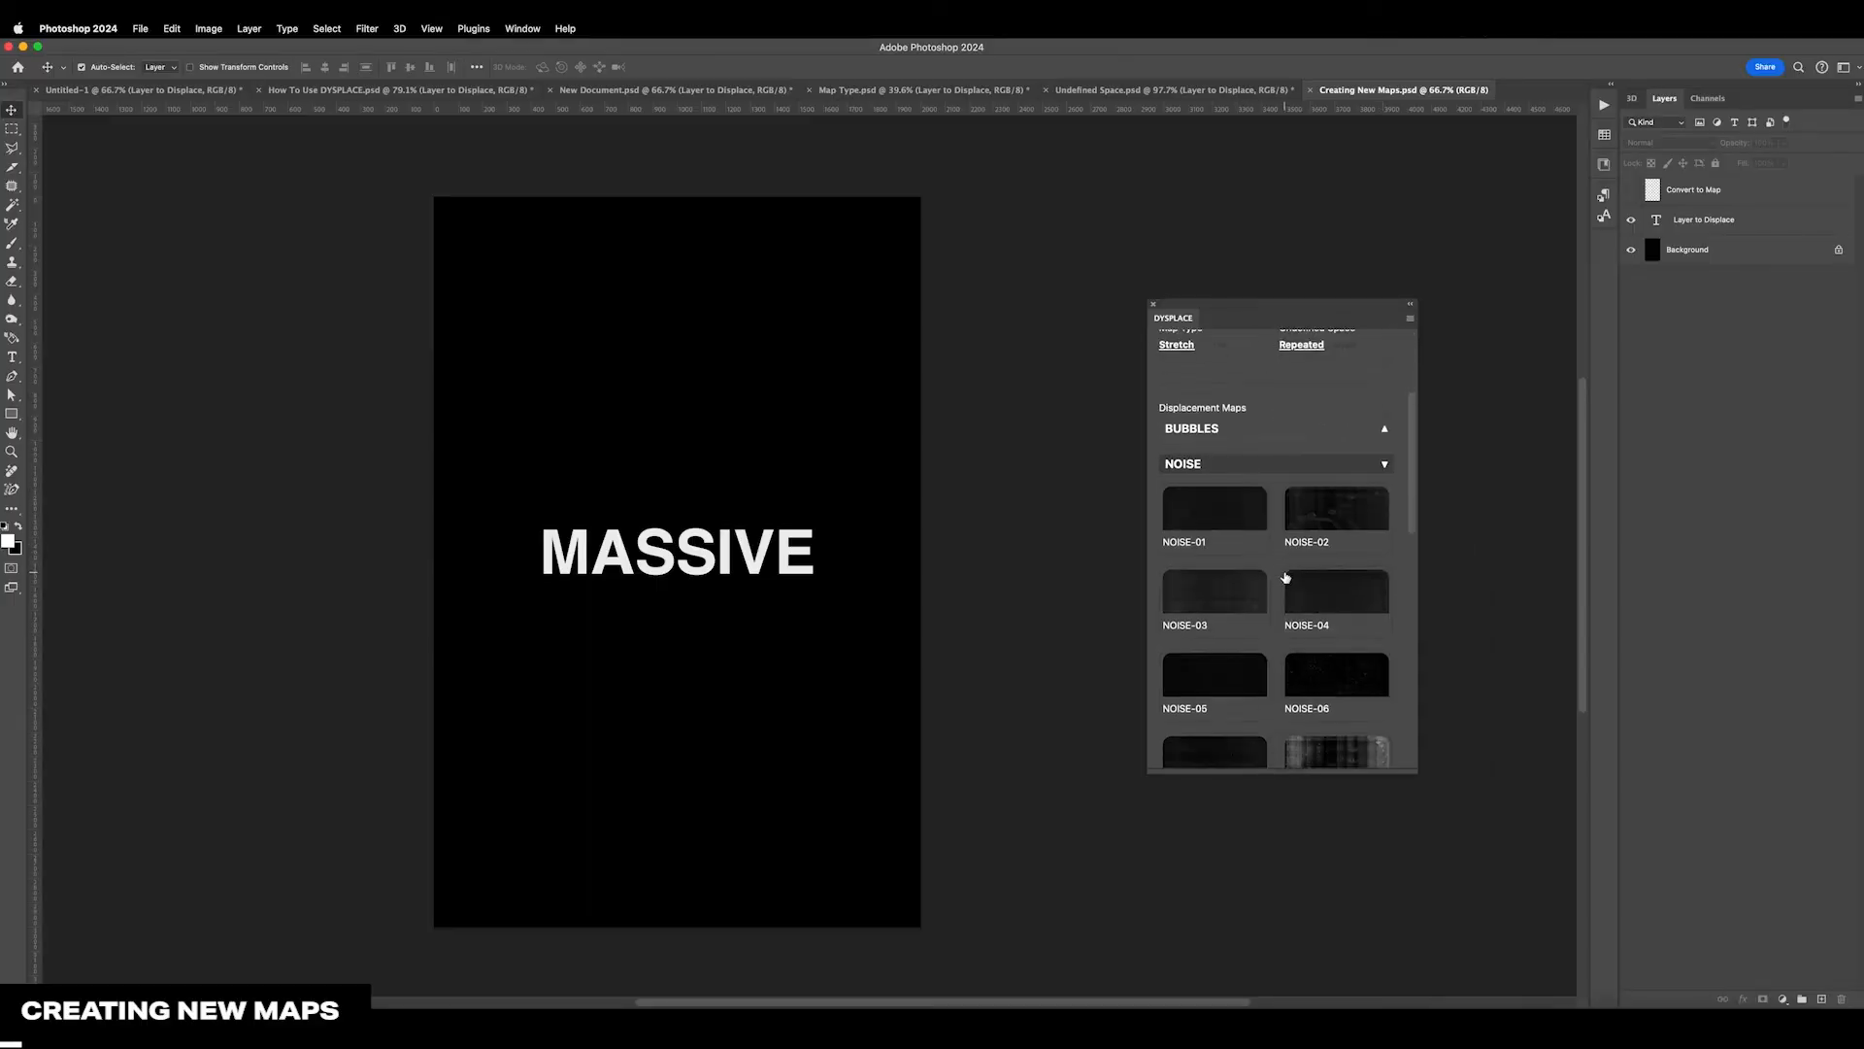
{"action": "left_click", "coordinate": [1246, 537]}
{"action": "left_click", "coordinate": [1247, 601]}
{"action": "scroll", "coordinate": [1267, 583], "scroll_direction": "down", "scroll_amount": 3}
{"action": "left_click", "coordinate": [1262, 480]}
{"action": "scroll", "coordinate": [1265, 621], "scroll_direction": "up", "scroll_amount": 3}
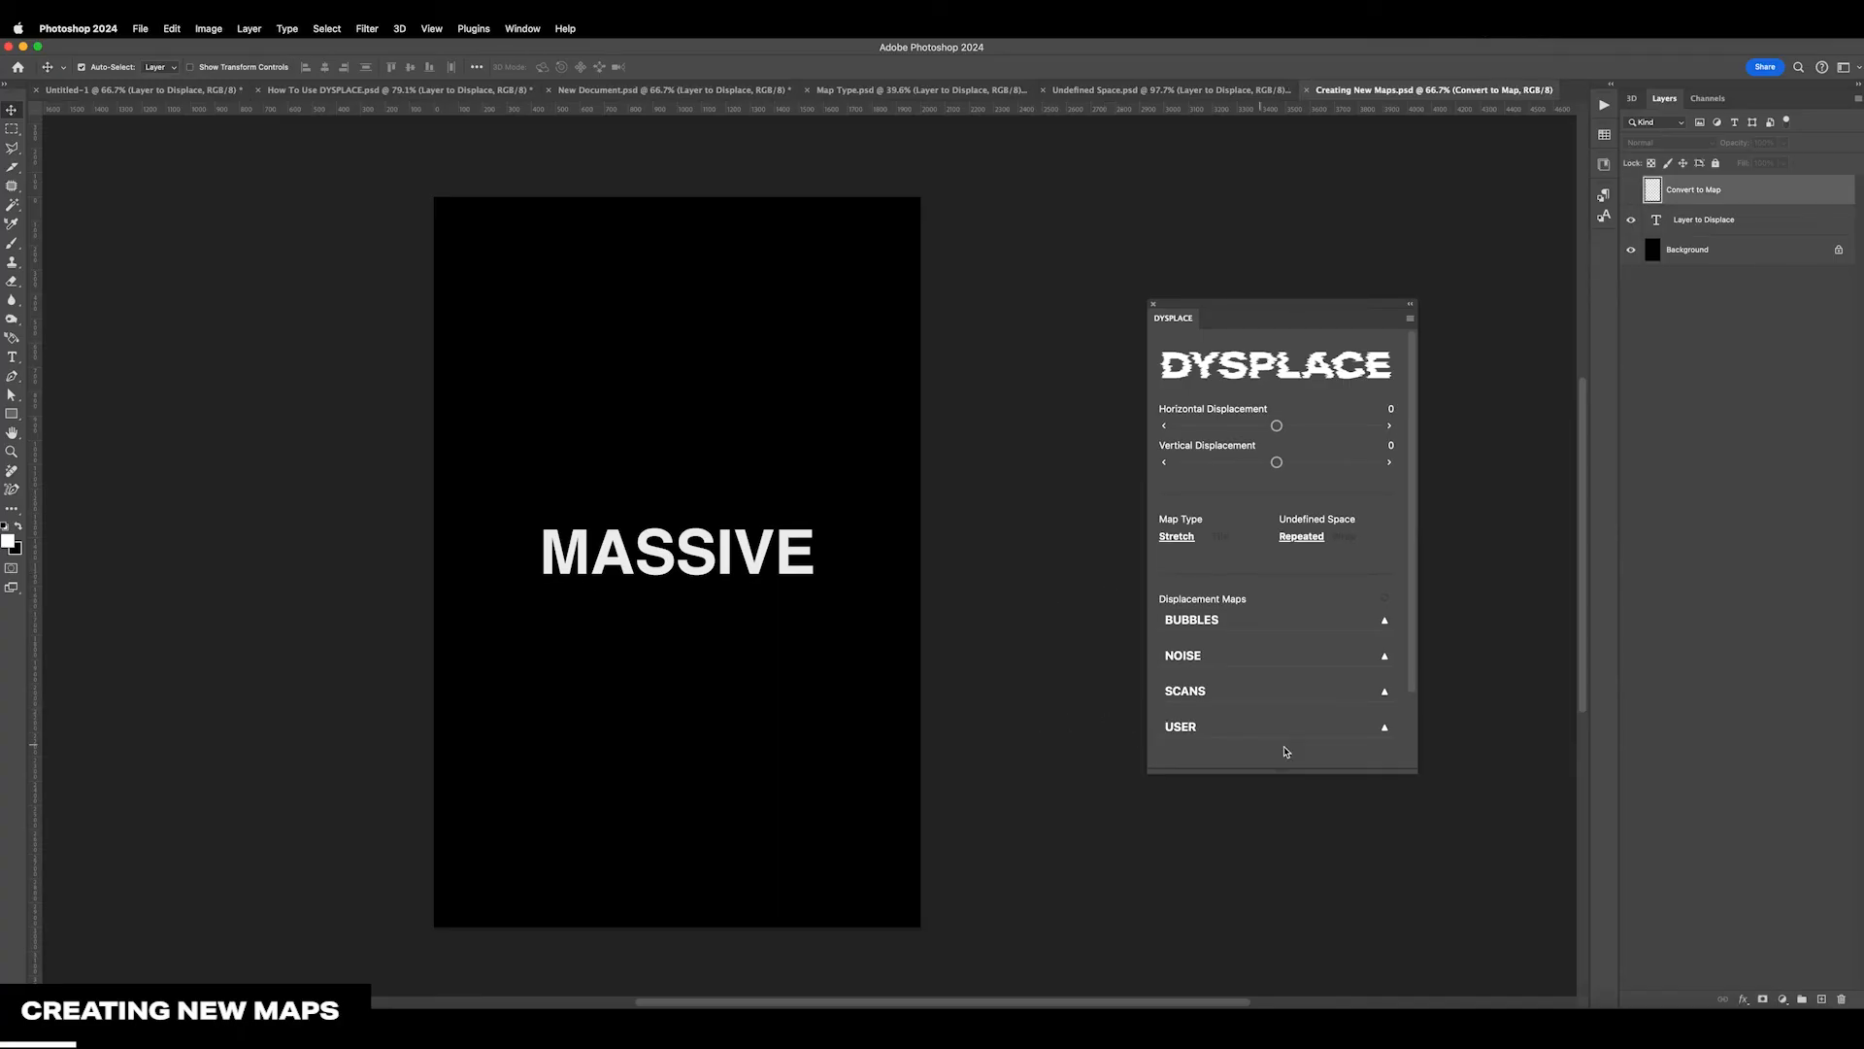
Expand the USER displacement map group, try its option for adding a map, and select Layer to Displace
{"action": "left_click", "coordinate": [1316, 735]}
{"action": "scroll", "coordinate": [1315, 736], "scroll_direction": "down", "scroll_amount": 3}
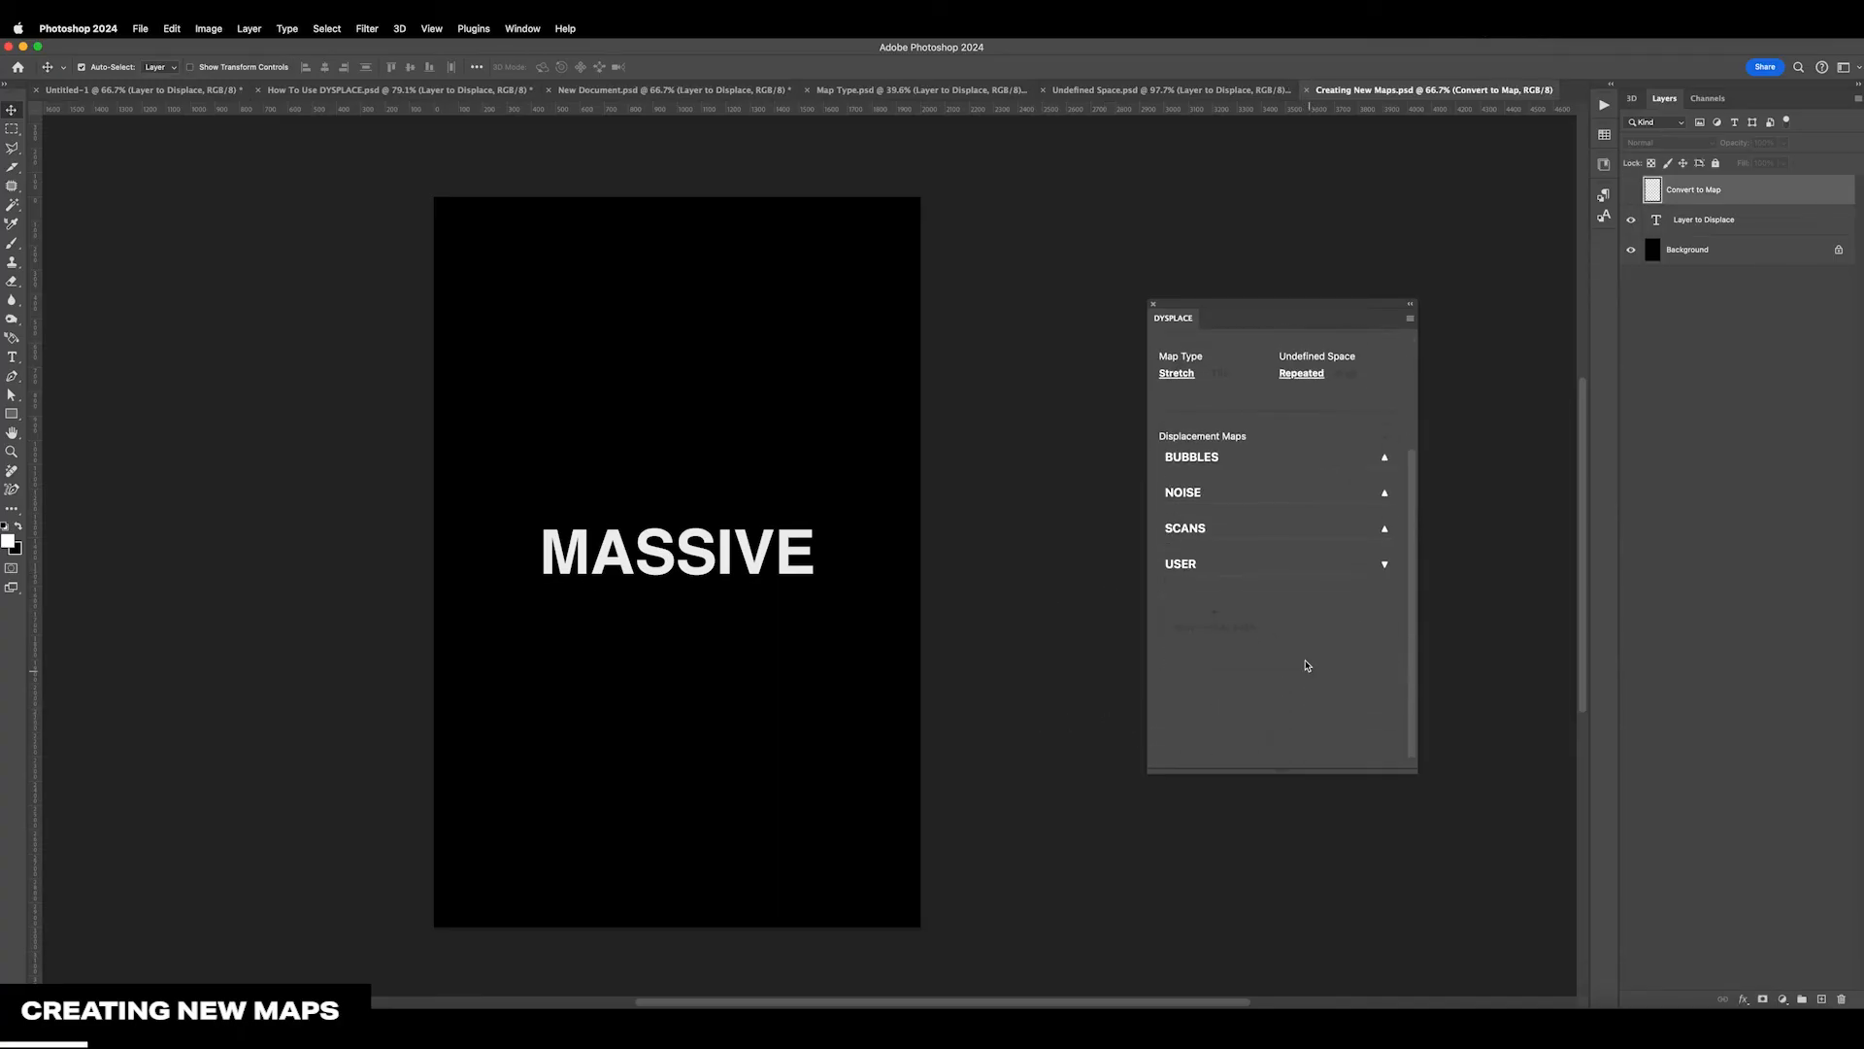
{"action": "left_click", "coordinate": [1239, 630]}
{"action": "left_click", "coordinate": [1695, 229]}
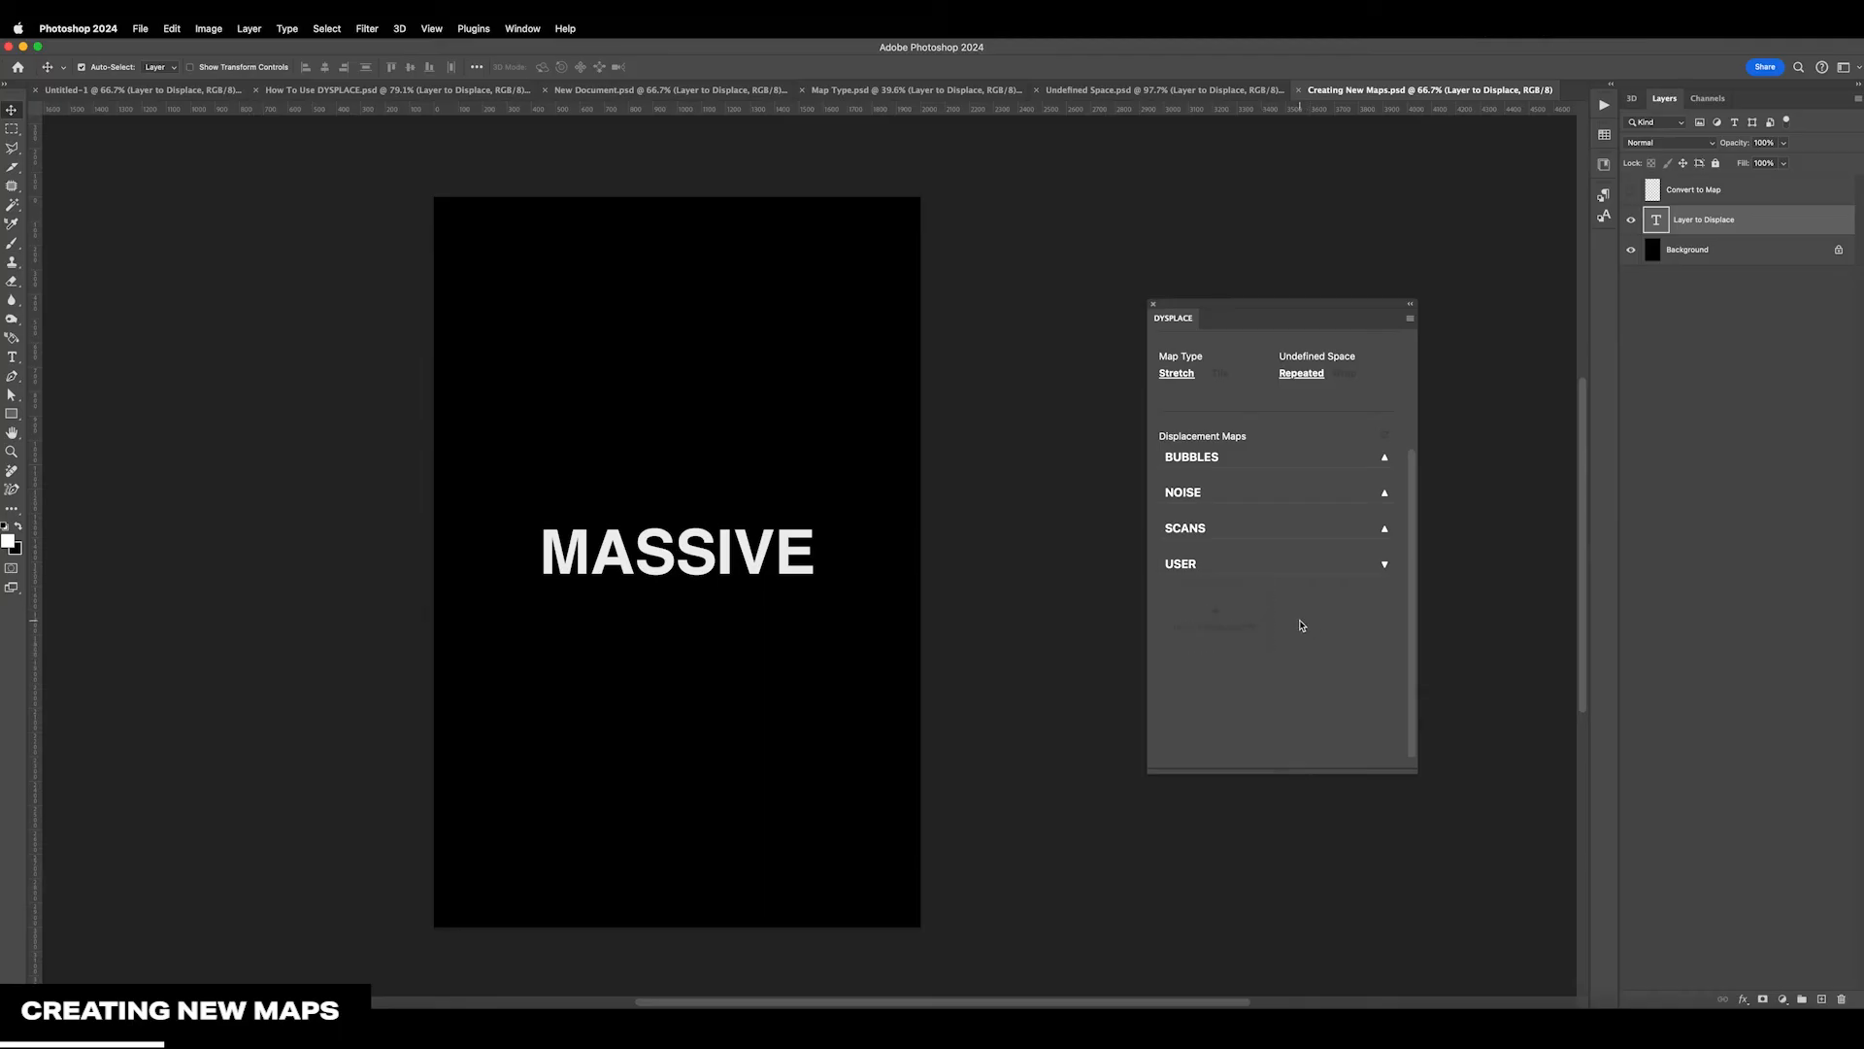
Make the Convert to Map layer visible and fill it with the Clouds render filter
{"action": "left_click", "coordinate": [1632, 193]}
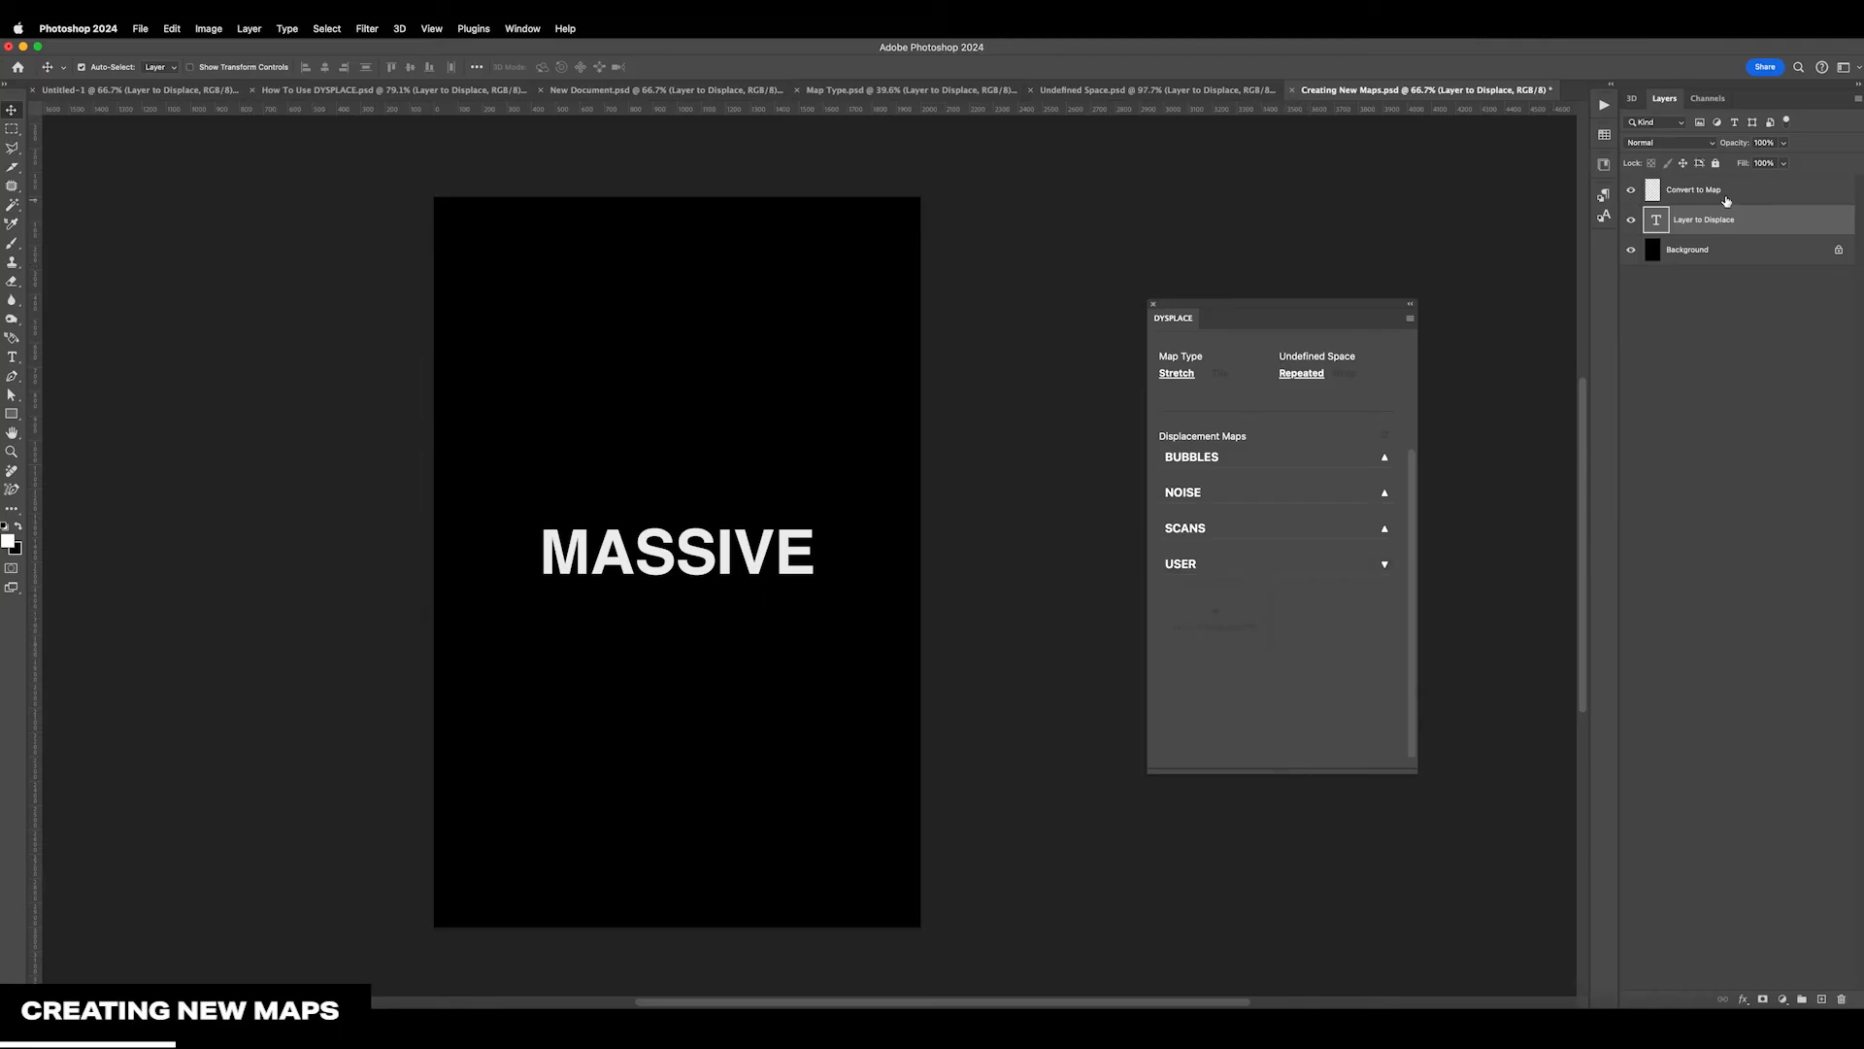
{"action": "left_click", "coordinate": [1729, 194]}
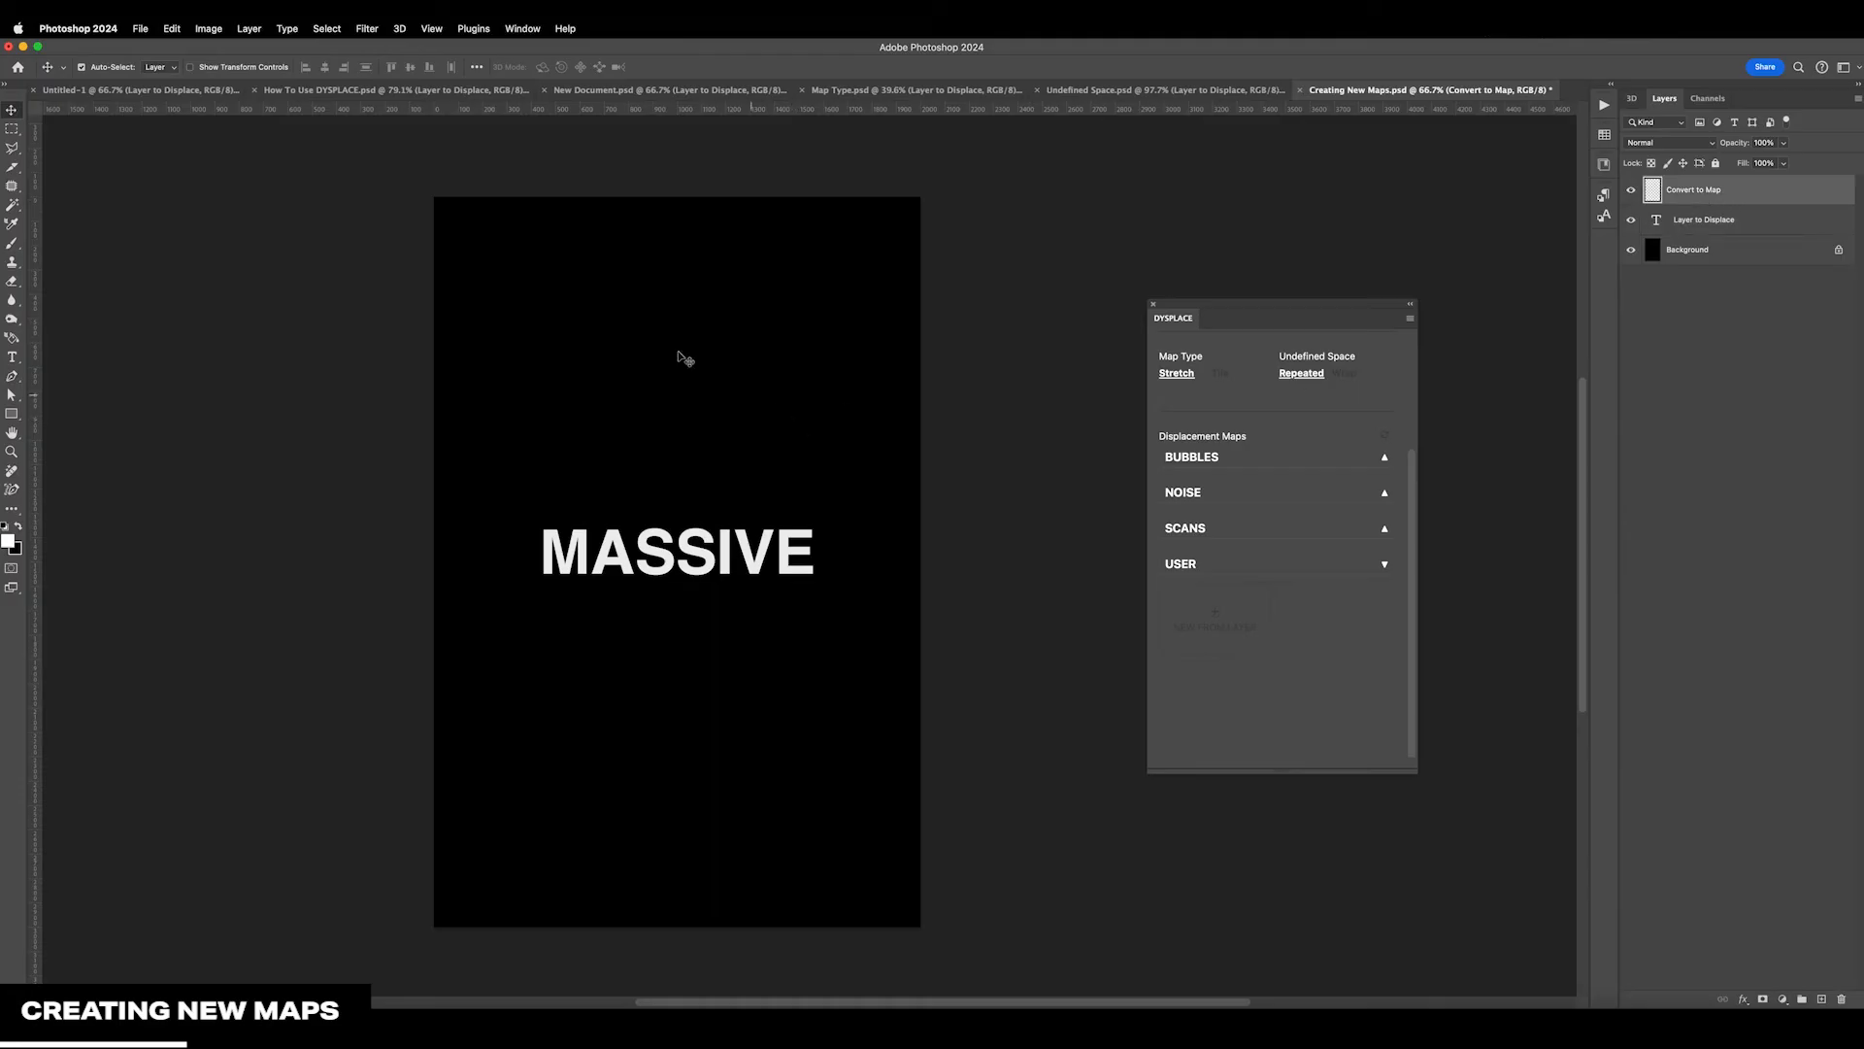
{"action": "left_click", "coordinate": [367, 28]}
{"action": "mouse_move", "coordinate": [401, 287]}
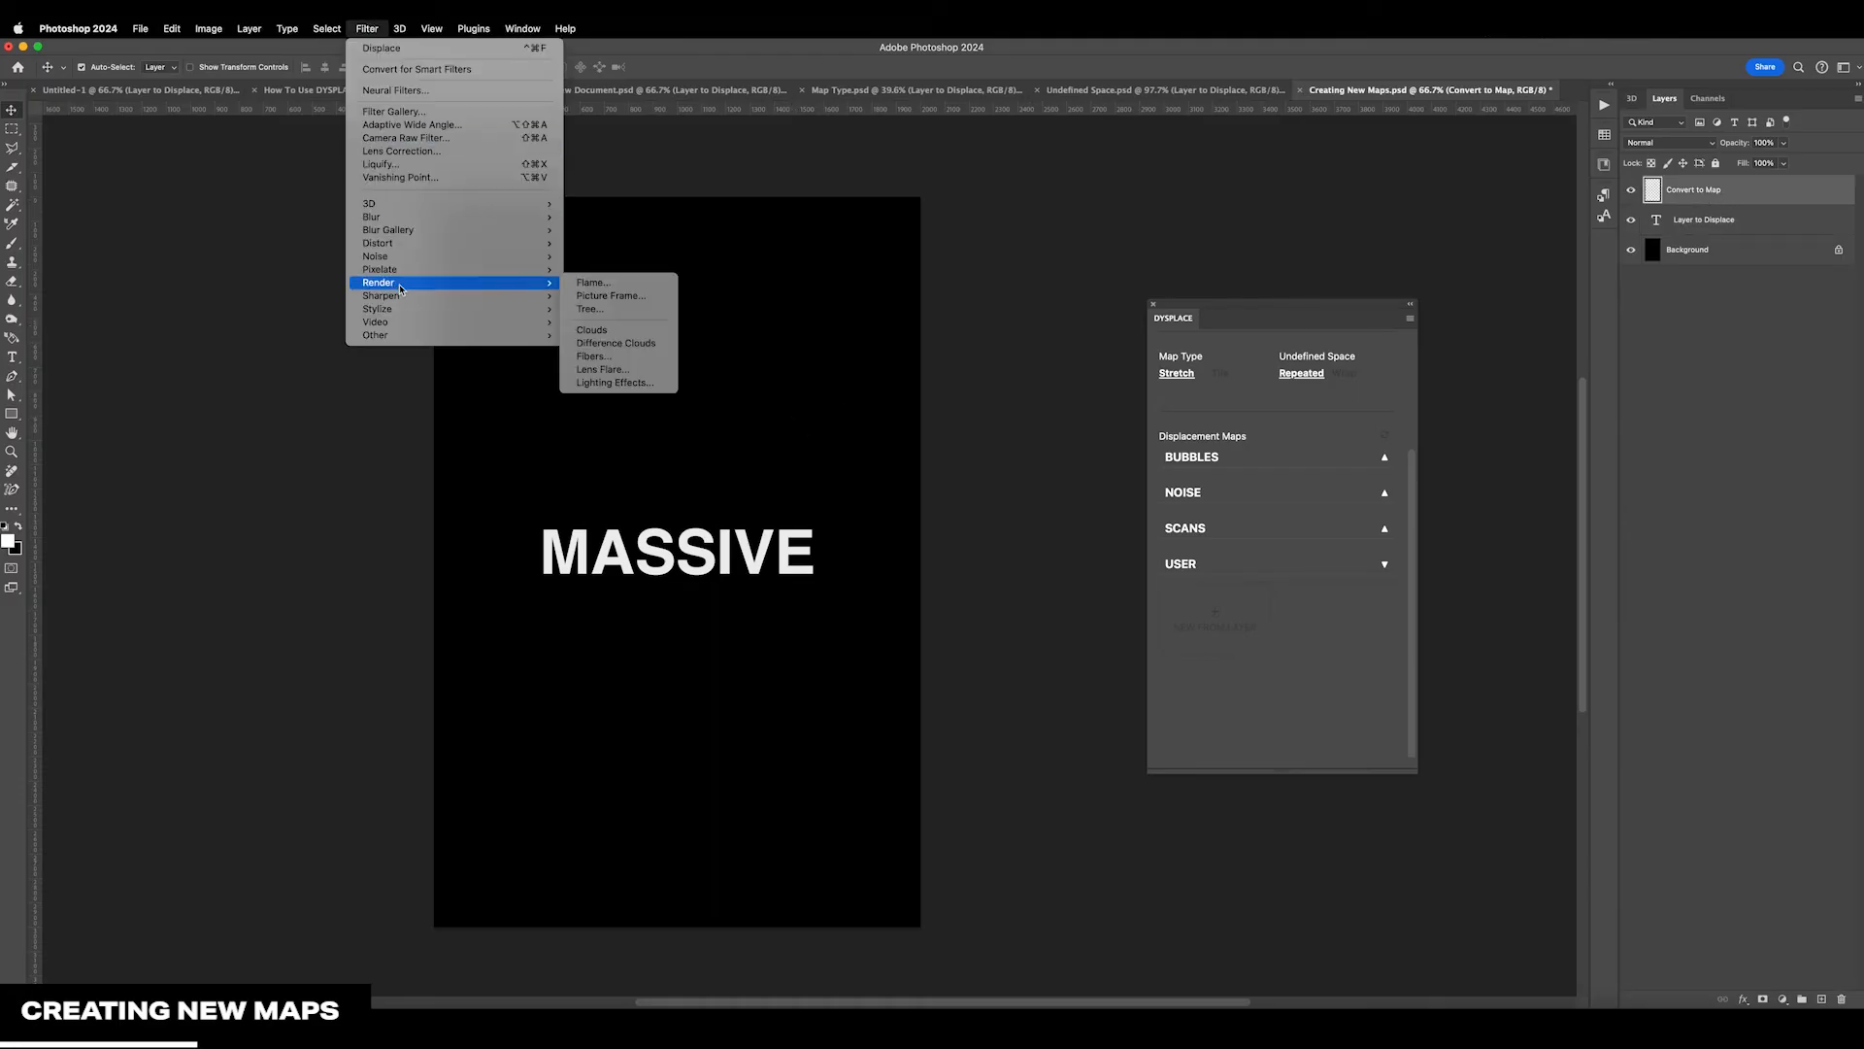
{"action": "left_click", "coordinate": [608, 335]}
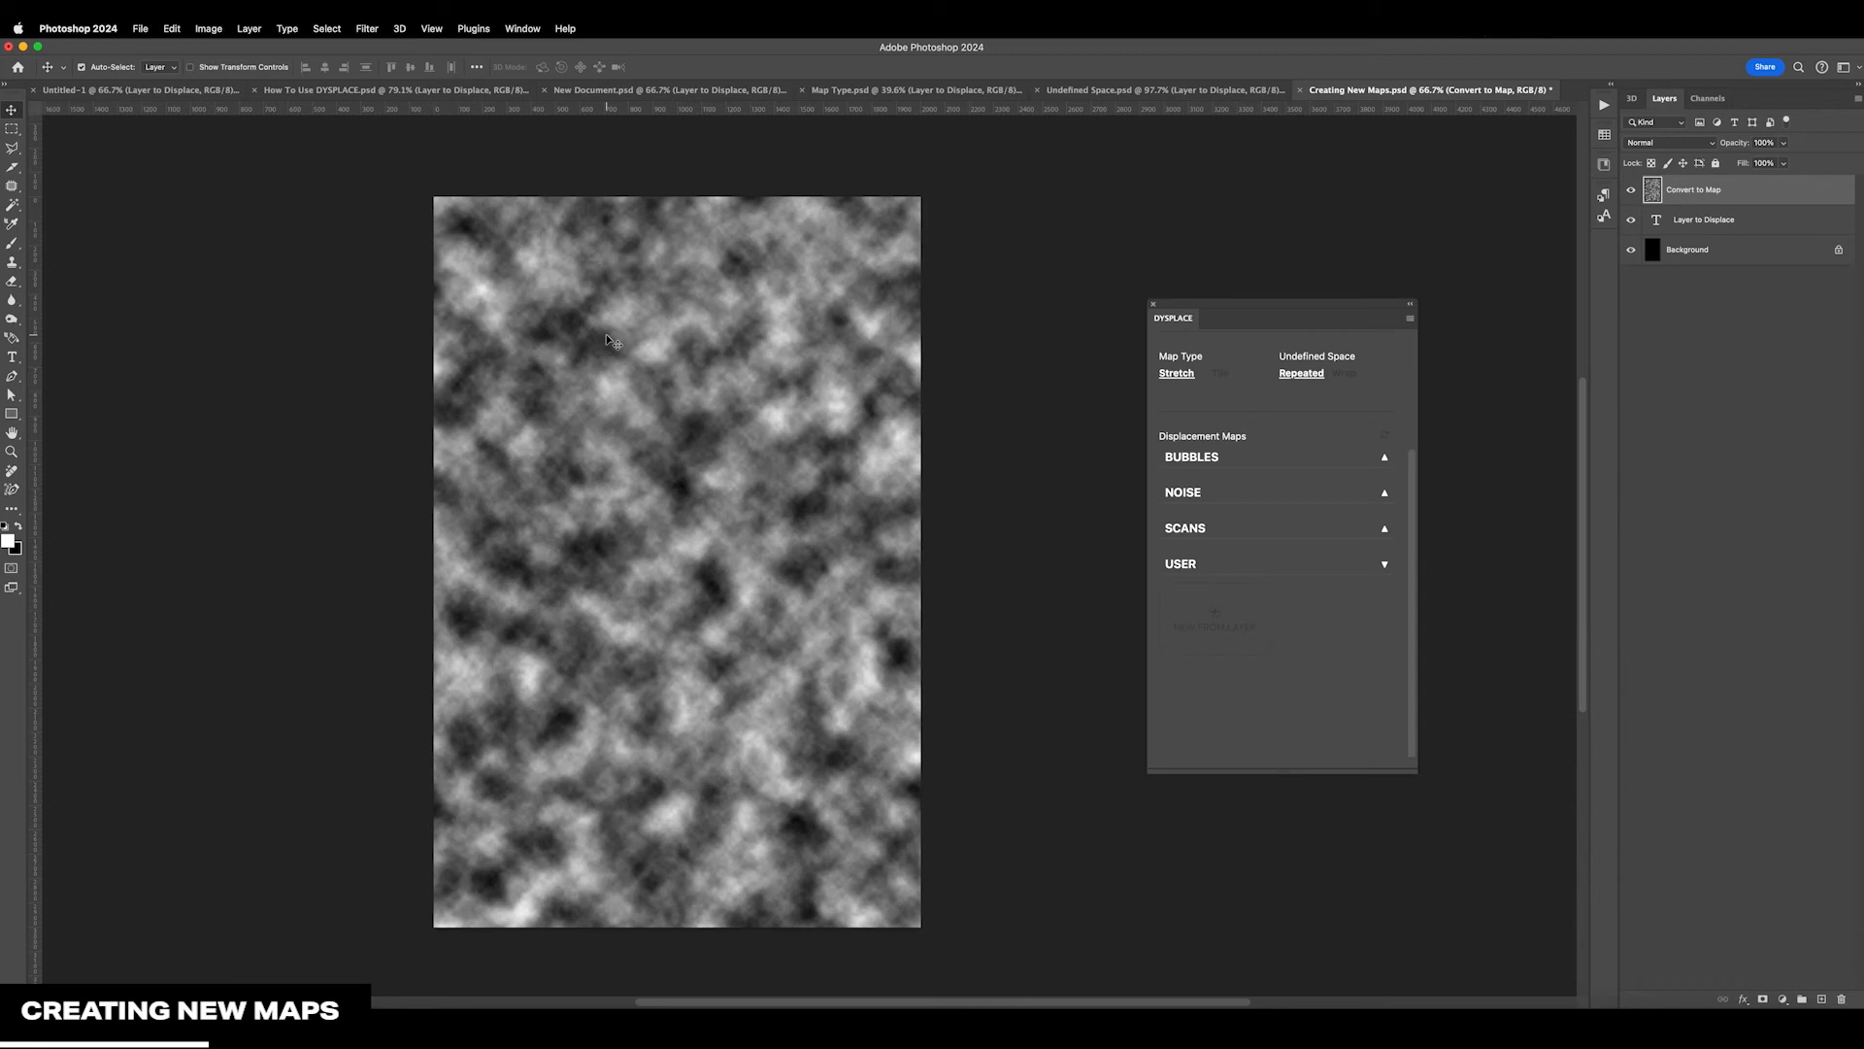
Increase the contrast of the clouds on the Convert to Map layer with a Levels adjustment
{"action": "key", "text": "super+l"}
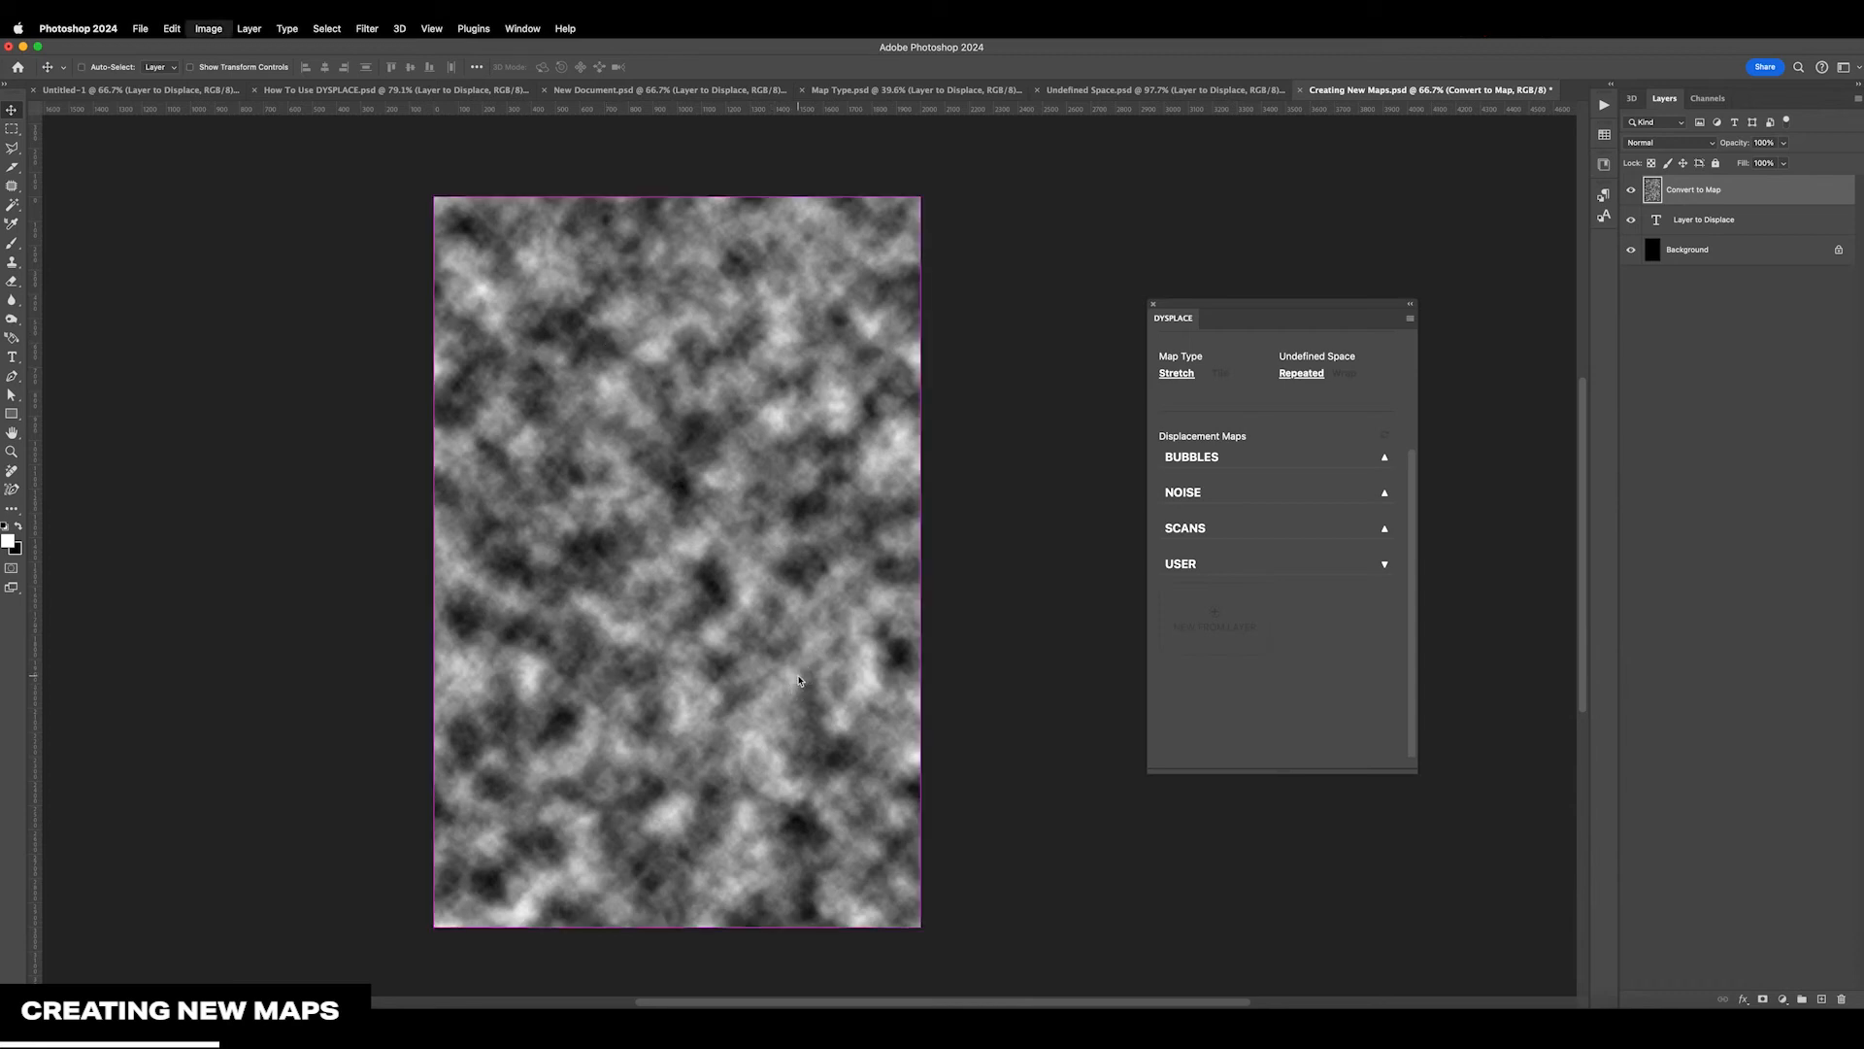
{"action": "left_click_drag", "start_coordinate": [875, 484], "coordinate": [997, 484]}
{"action": "key", "text": "Return"}
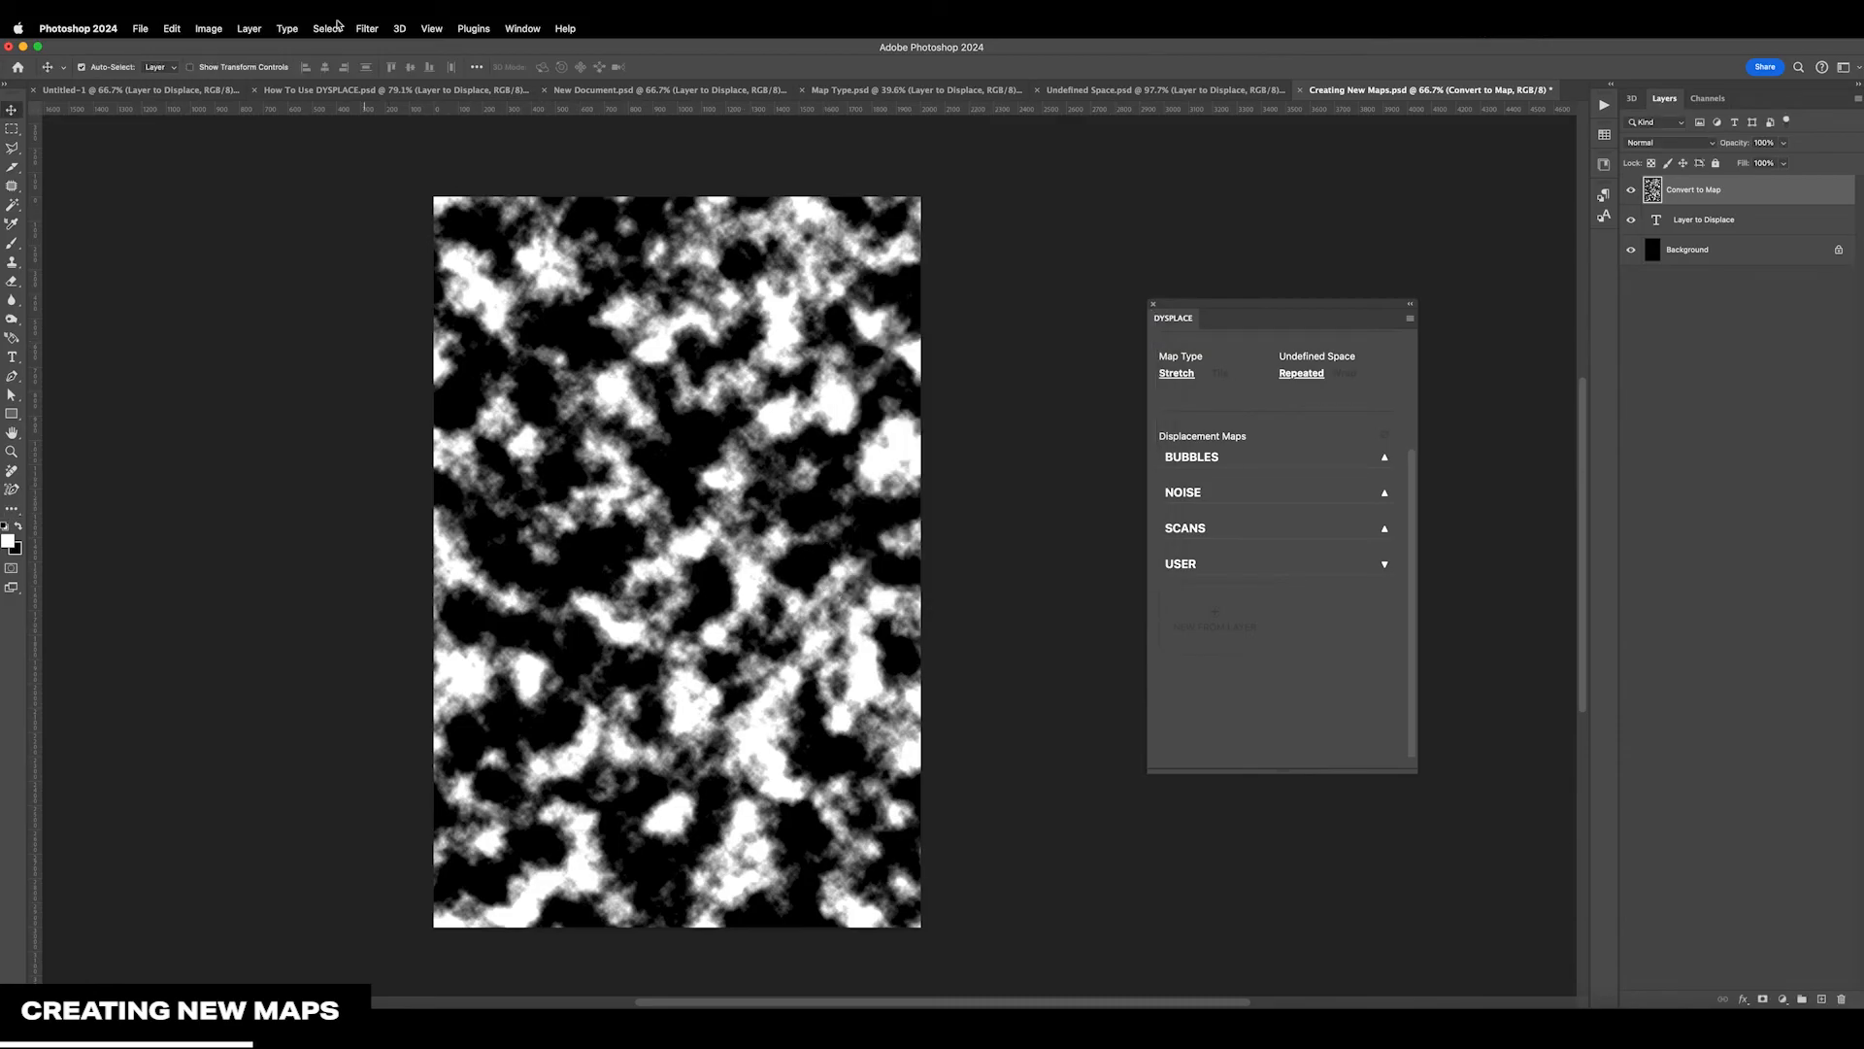
Apply a Motion Blur with a 45° angle and 255-pixel distance to Convert to Map, and activate the Brush tool
{"action": "left_click", "coordinate": [367, 28]}
{"action": "mouse_move", "coordinate": [474, 218]}
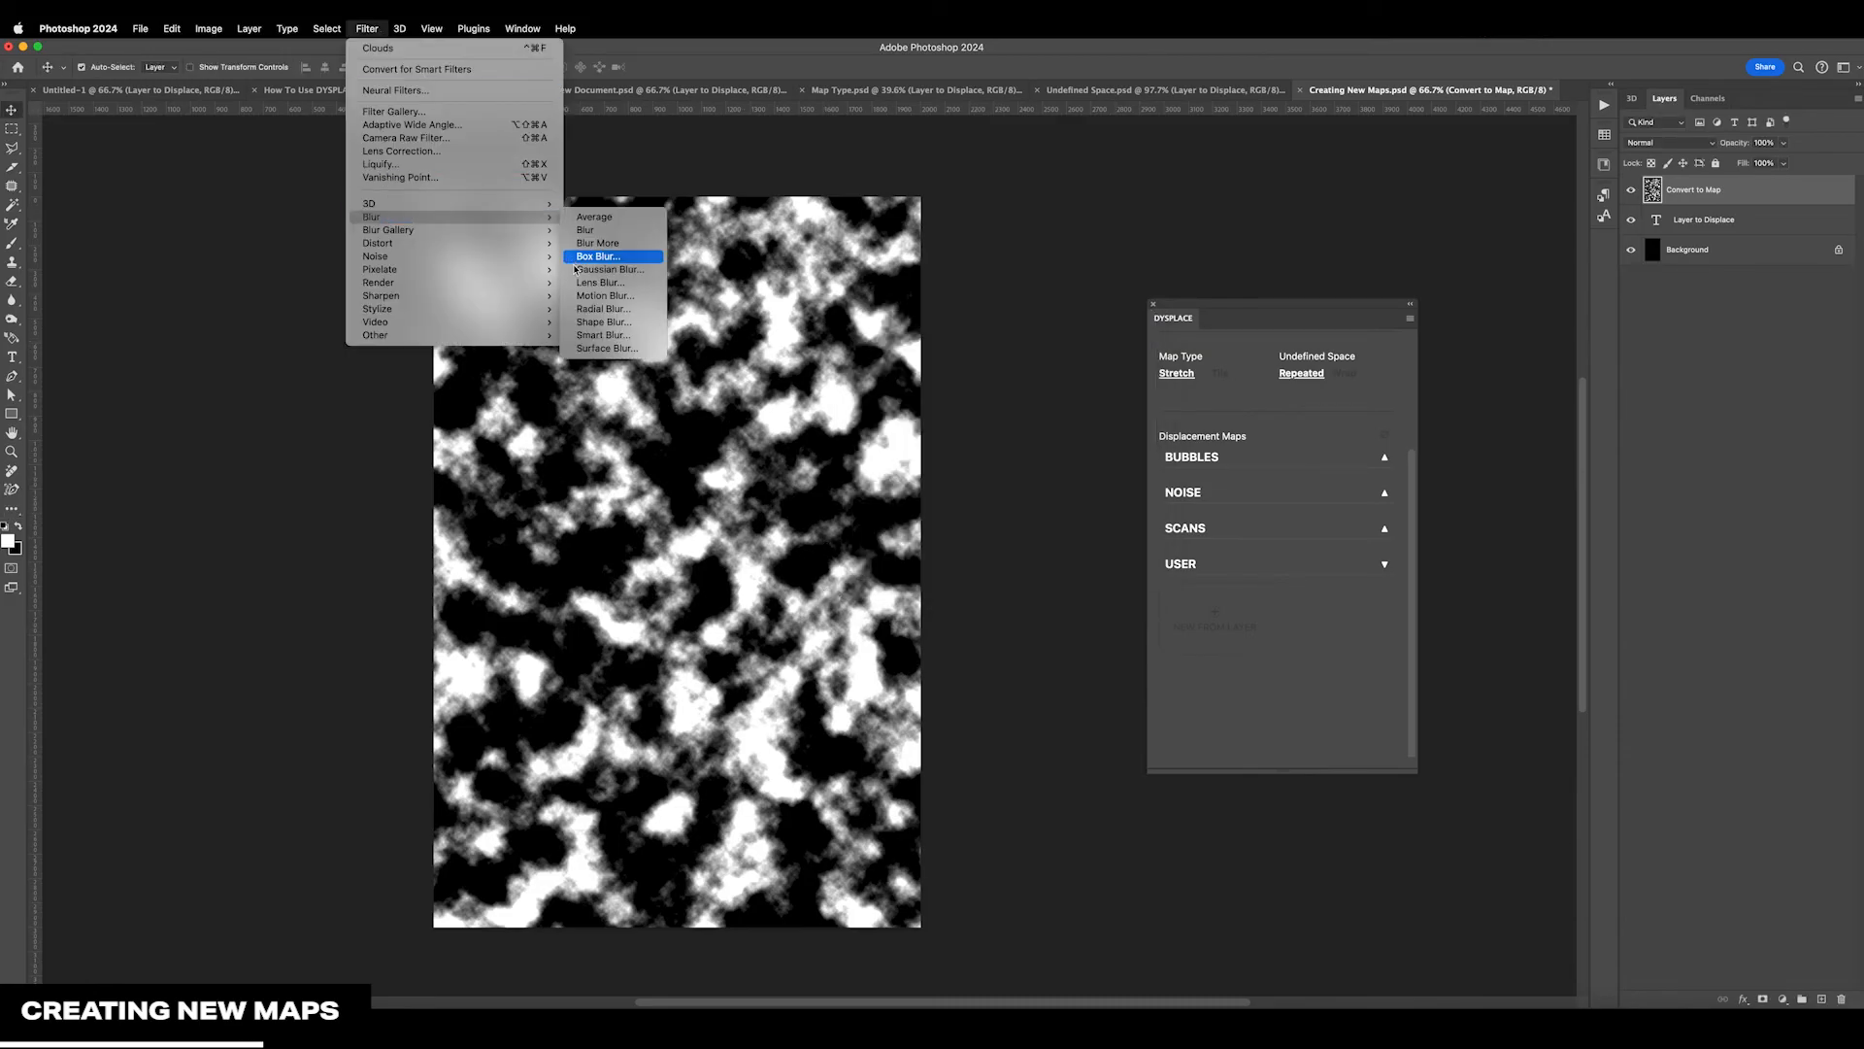
{"action": "left_click", "coordinate": [597, 295]}
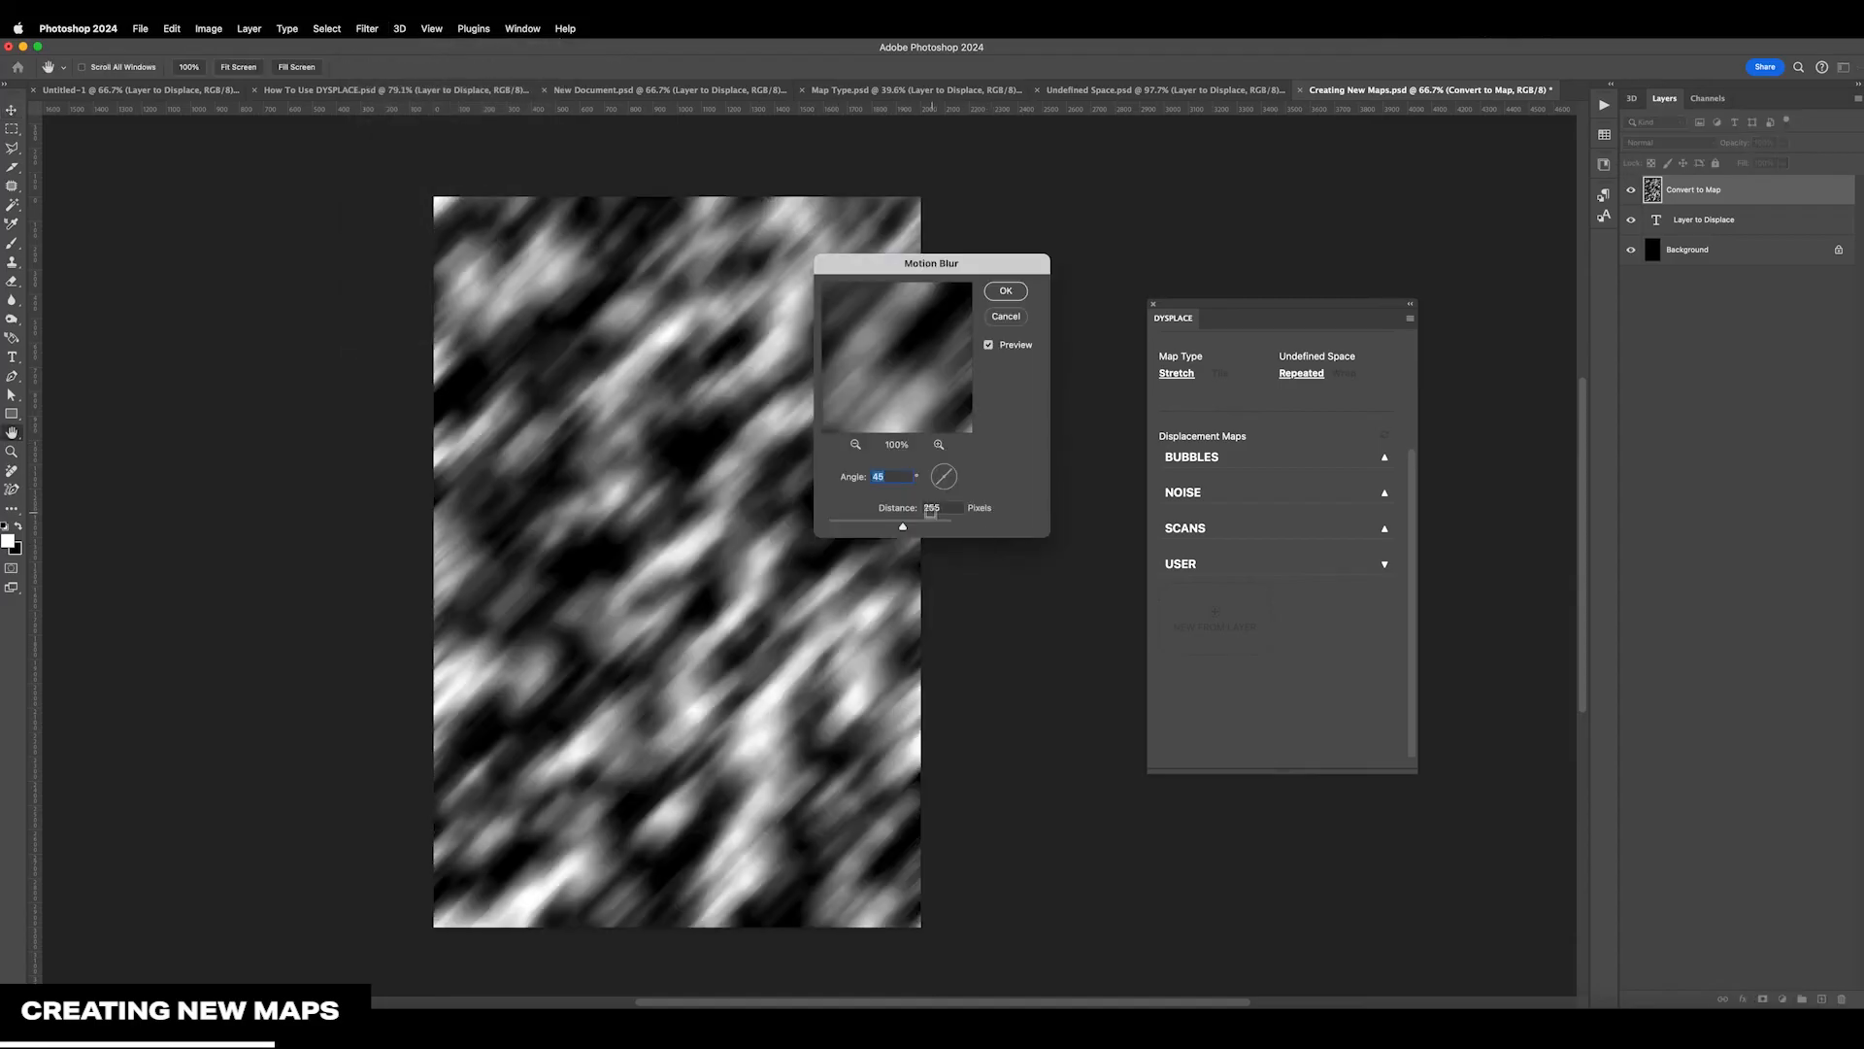
{"action": "left_click", "coordinate": [997, 290]}
{"action": "key", "text": "b"}
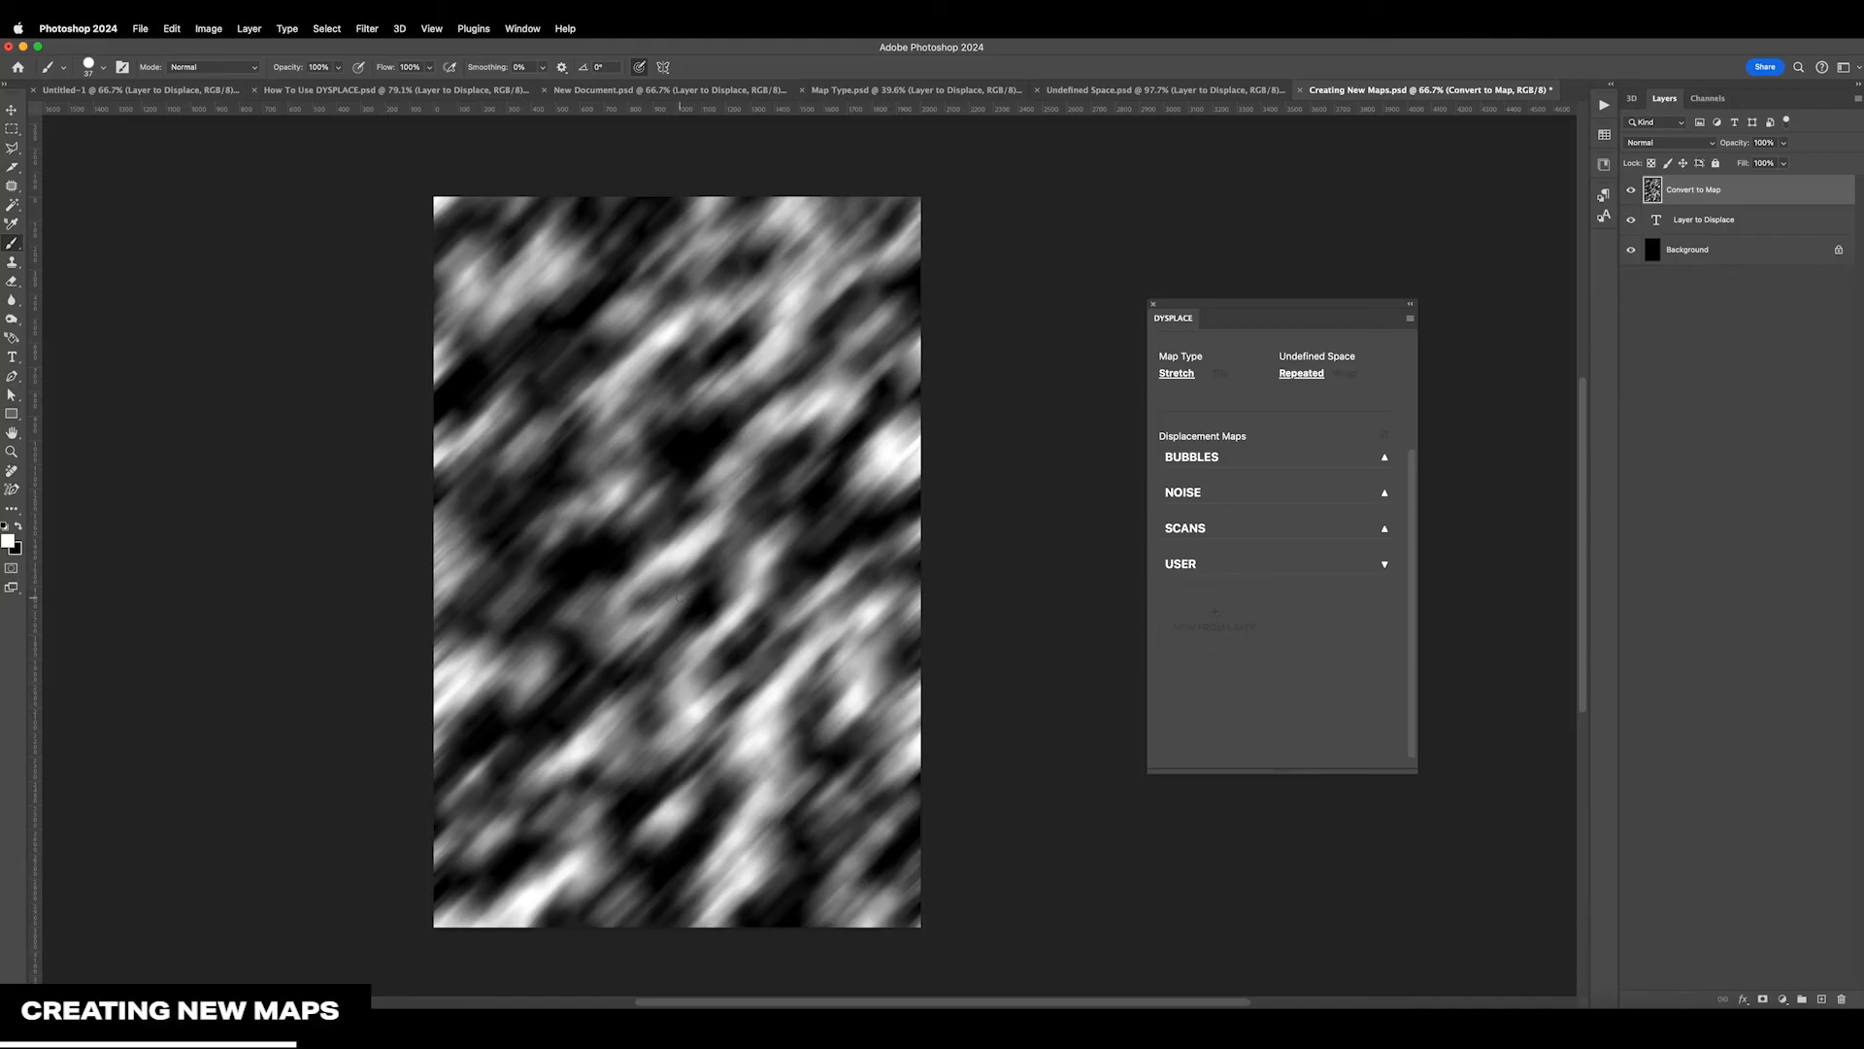
Enlarge the soft white brush to about 1083 pixels and paint a glowing white circle in the centre of Convert to Map
{"action": "left_click_drag", "start_coordinate": [678, 596], "coordinate": [680, 617]}
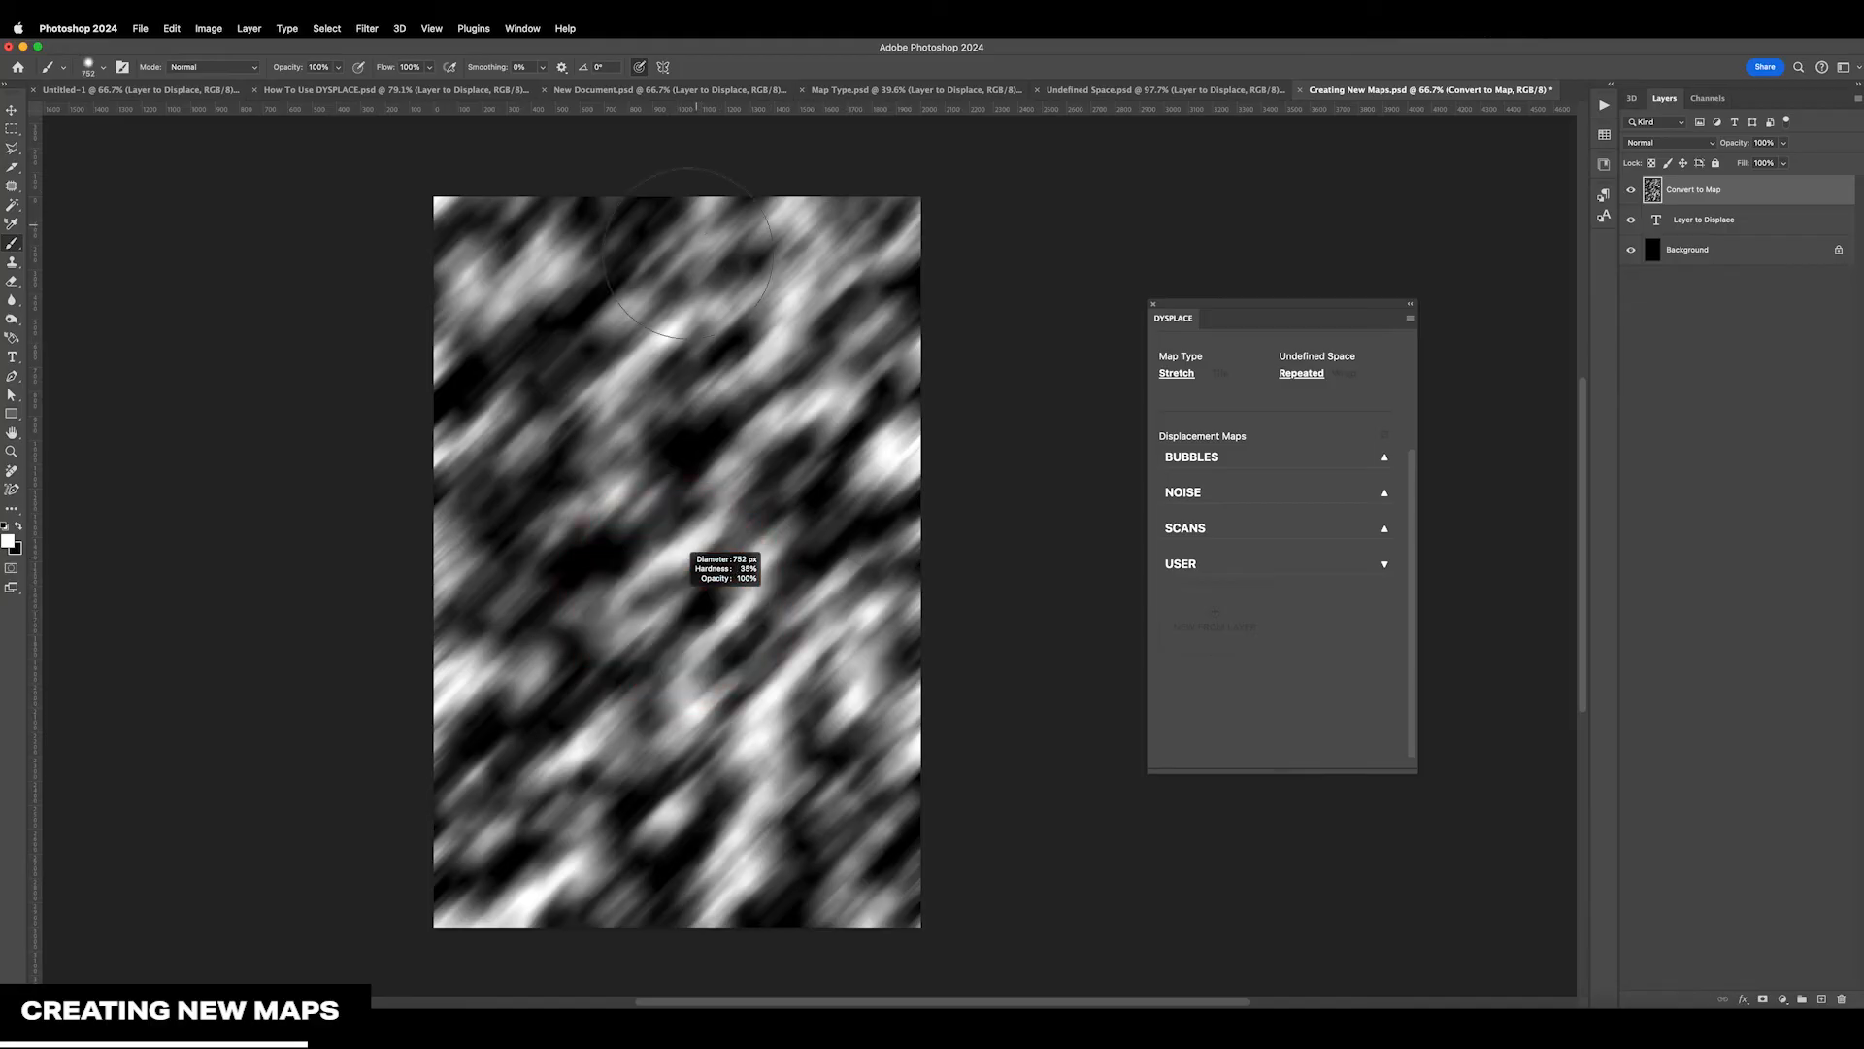
{"action": "mouse_move", "coordinate": [658, 541]}
{"action": "left_mouse_down"}
{"action": "mouse_move", "coordinate": [644, 530]}
{"action": "mouse_move", "coordinate": [684, 553]}
{"action": "left_mouse_up"}
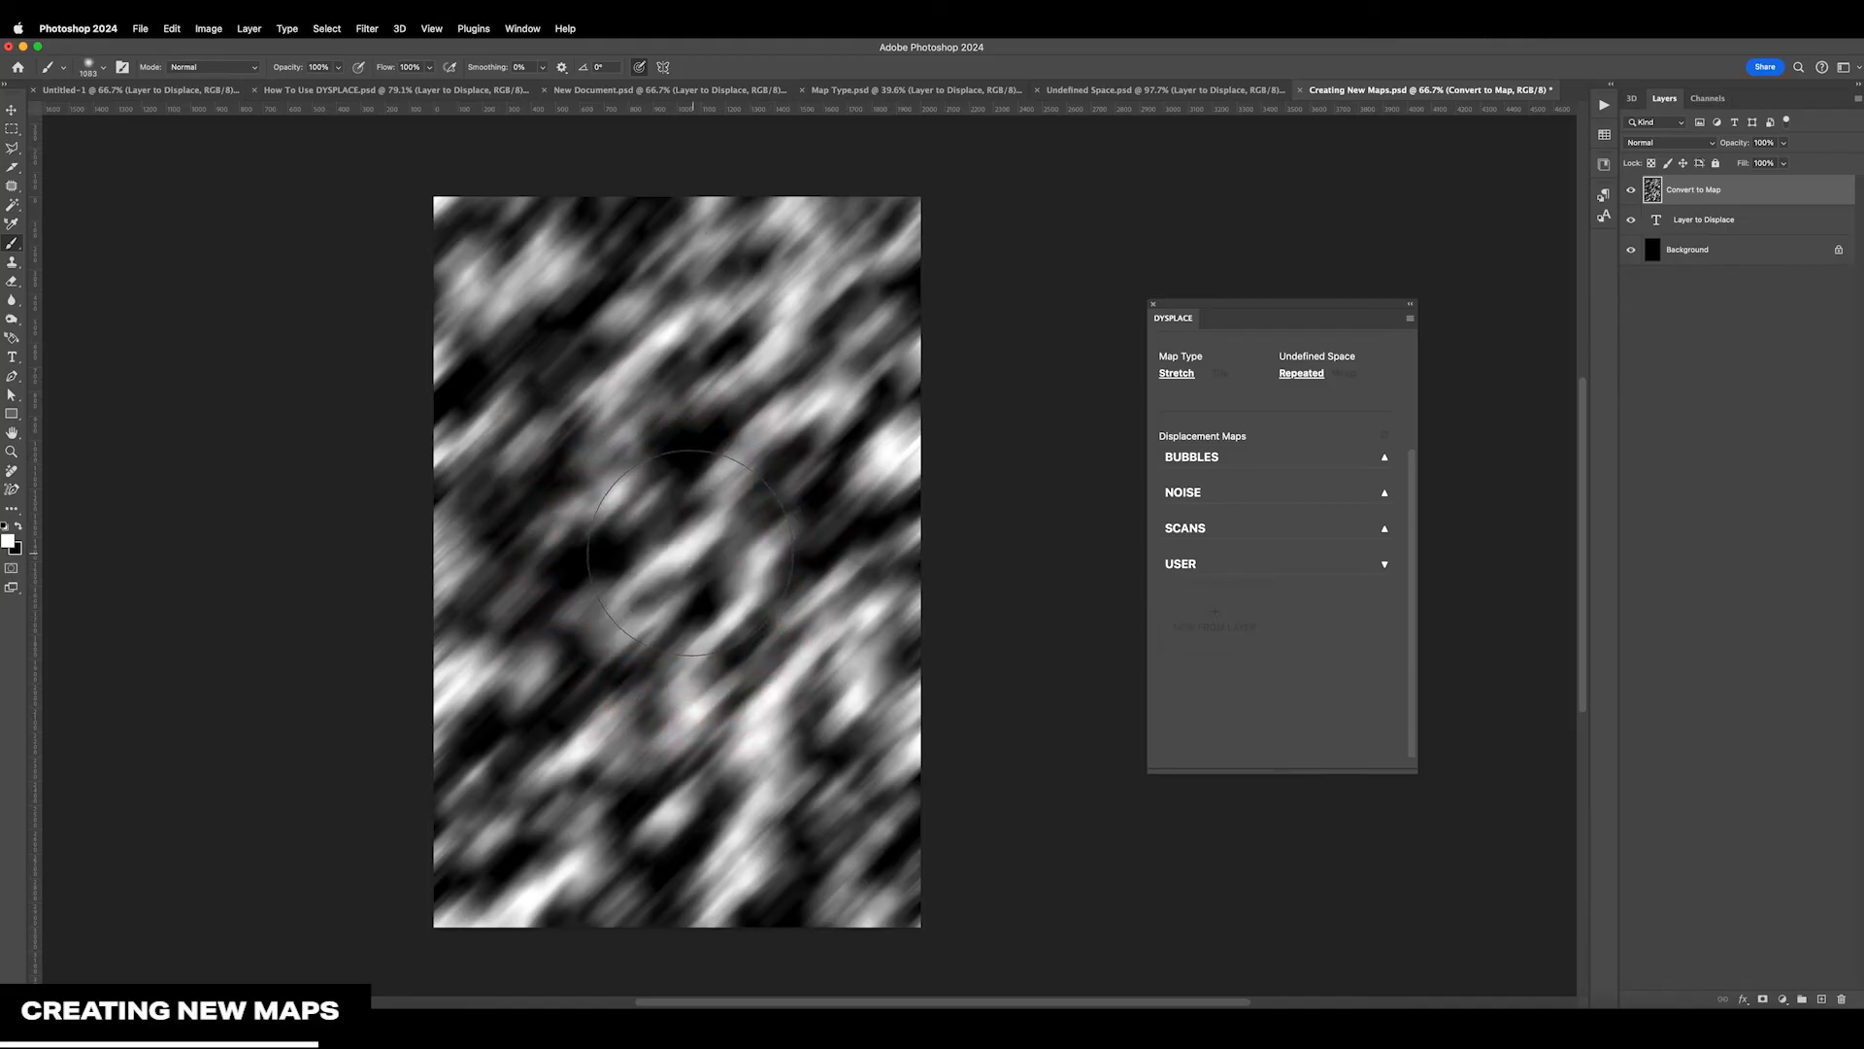
{"action": "left_click", "coordinate": [684, 554]}
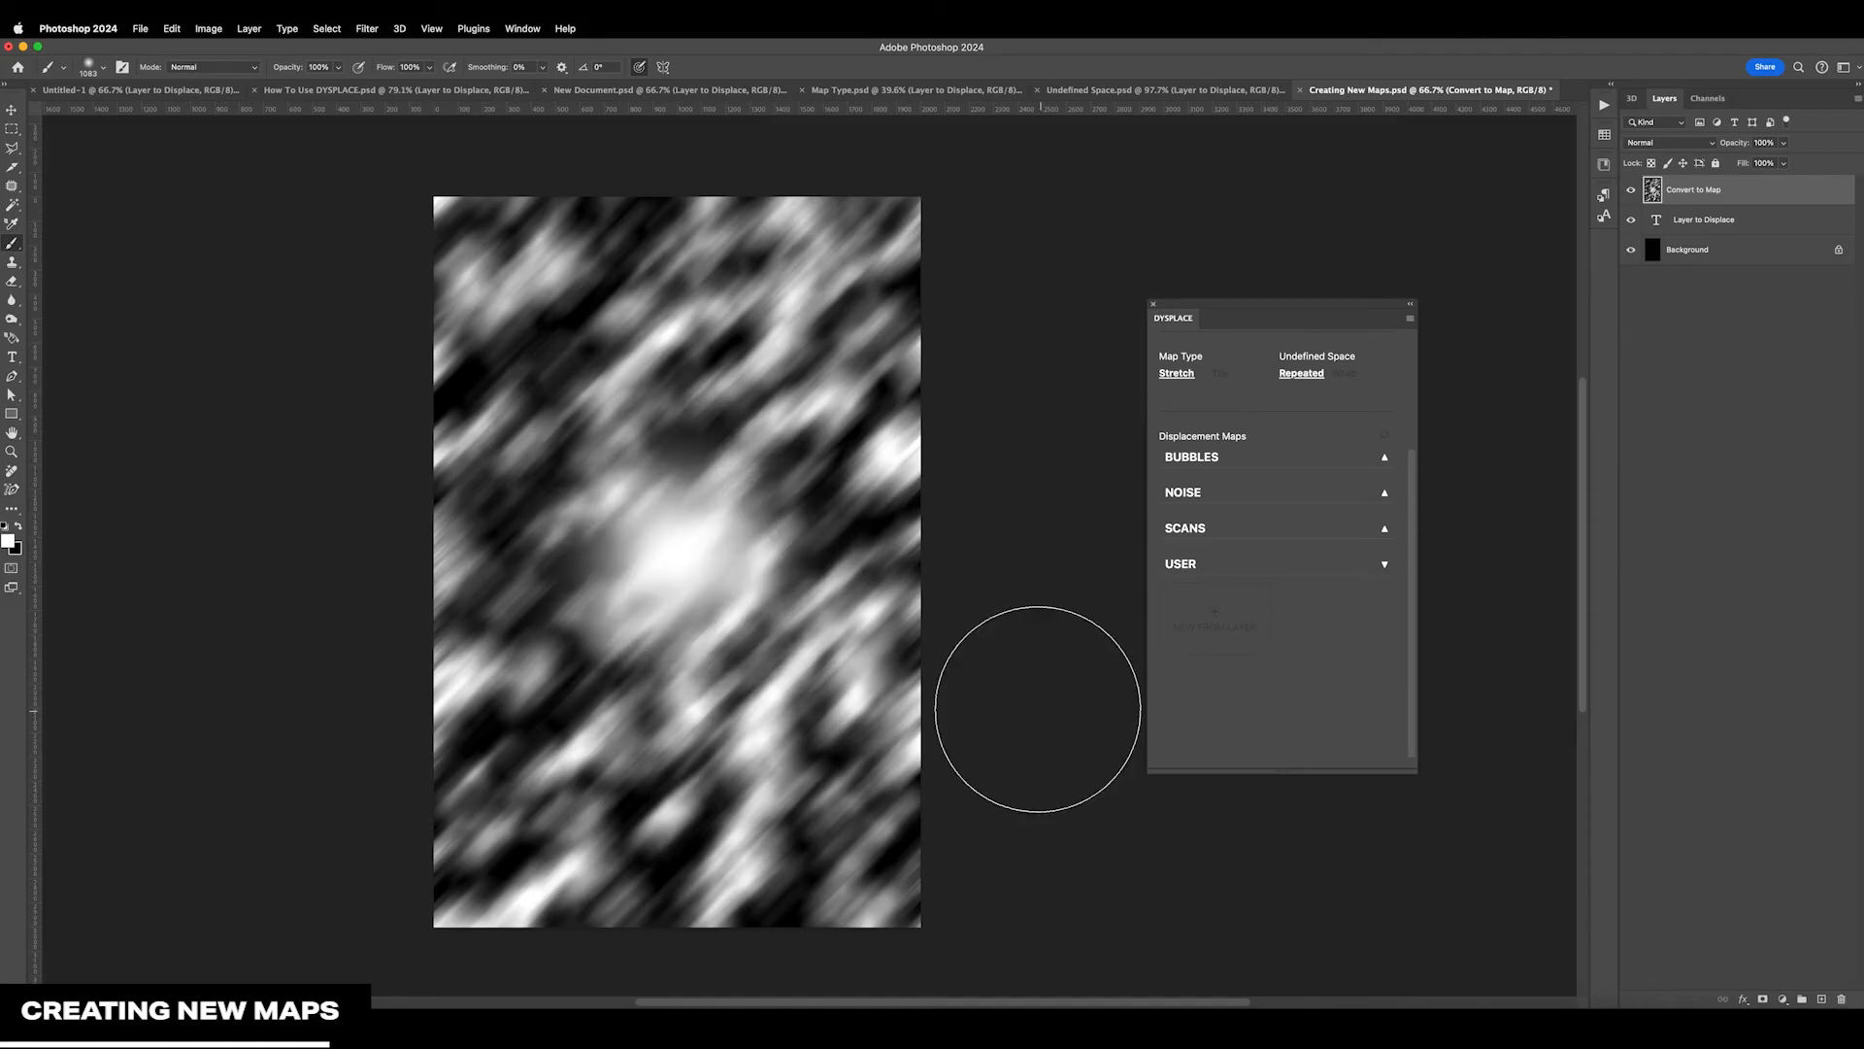
{"action": "left_click", "coordinate": [683, 559]}
{"action": "left_click", "coordinate": [681, 558]}
{"action": "left_click", "coordinate": [681, 558]}
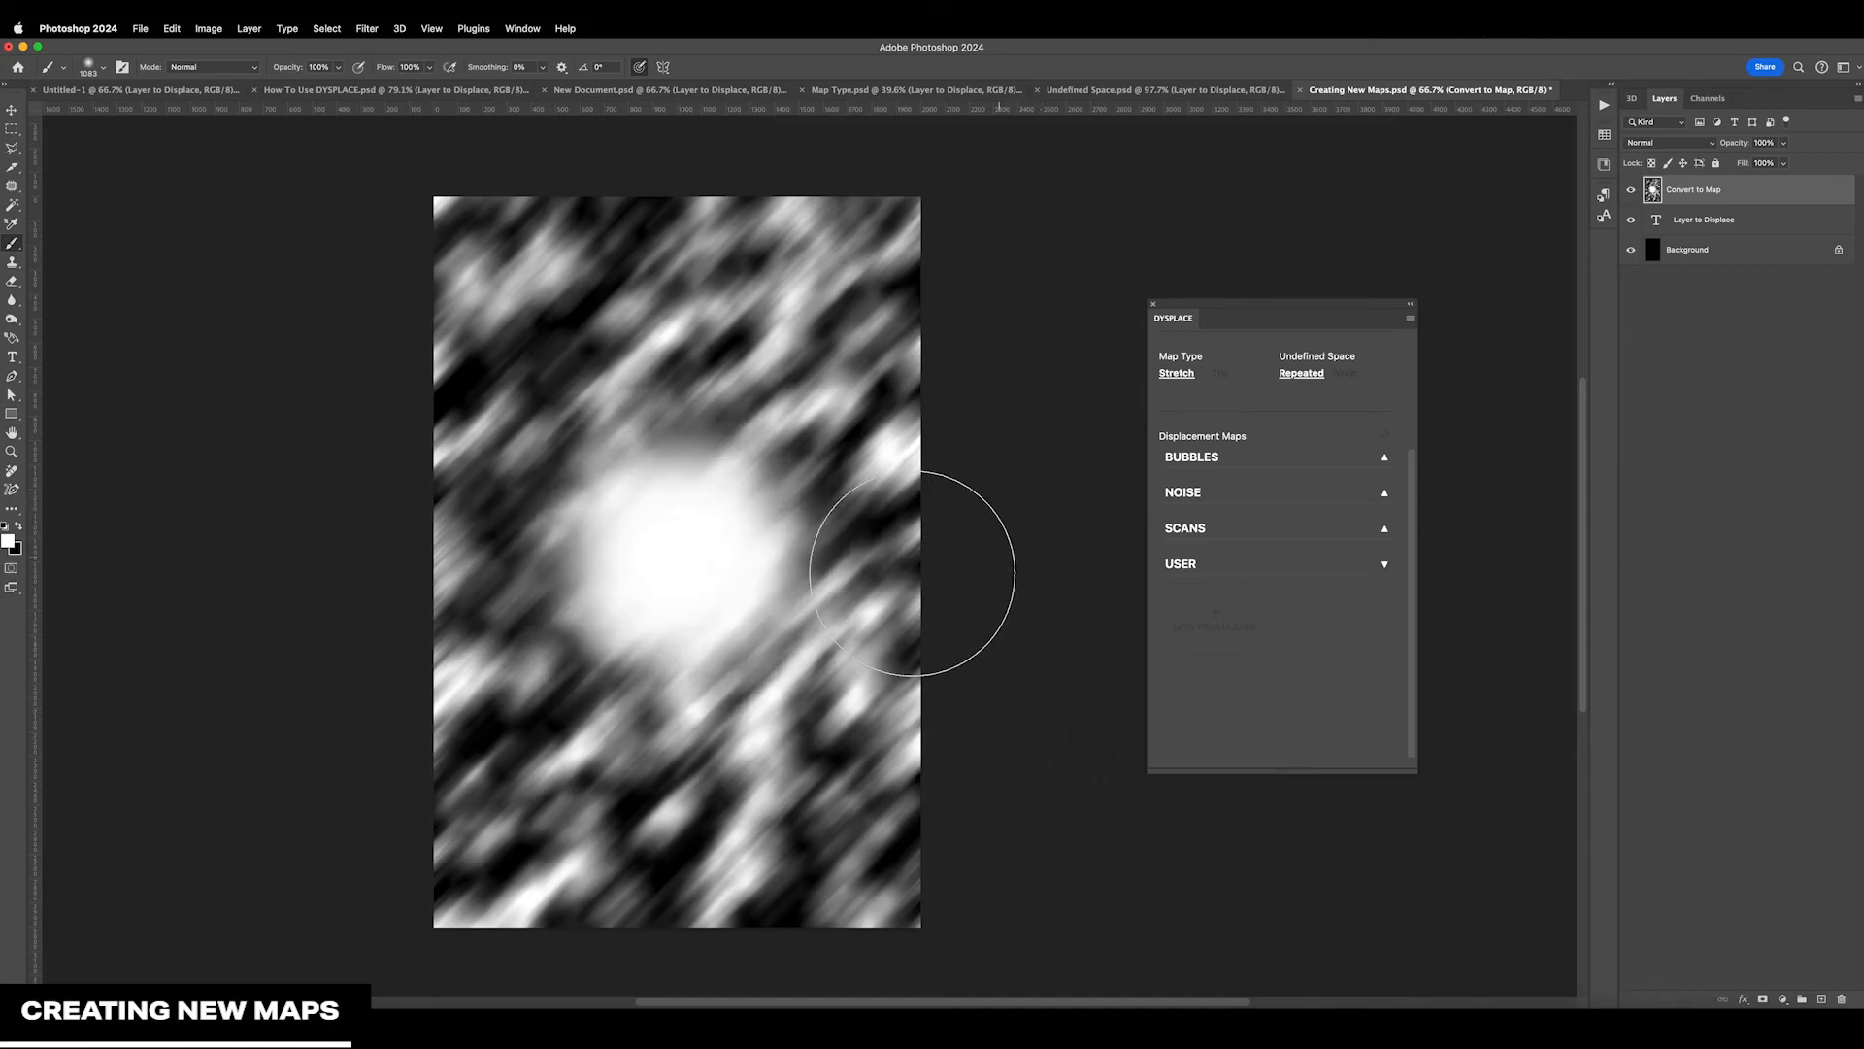
{"action": "left_click", "coordinate": [685, 558]}
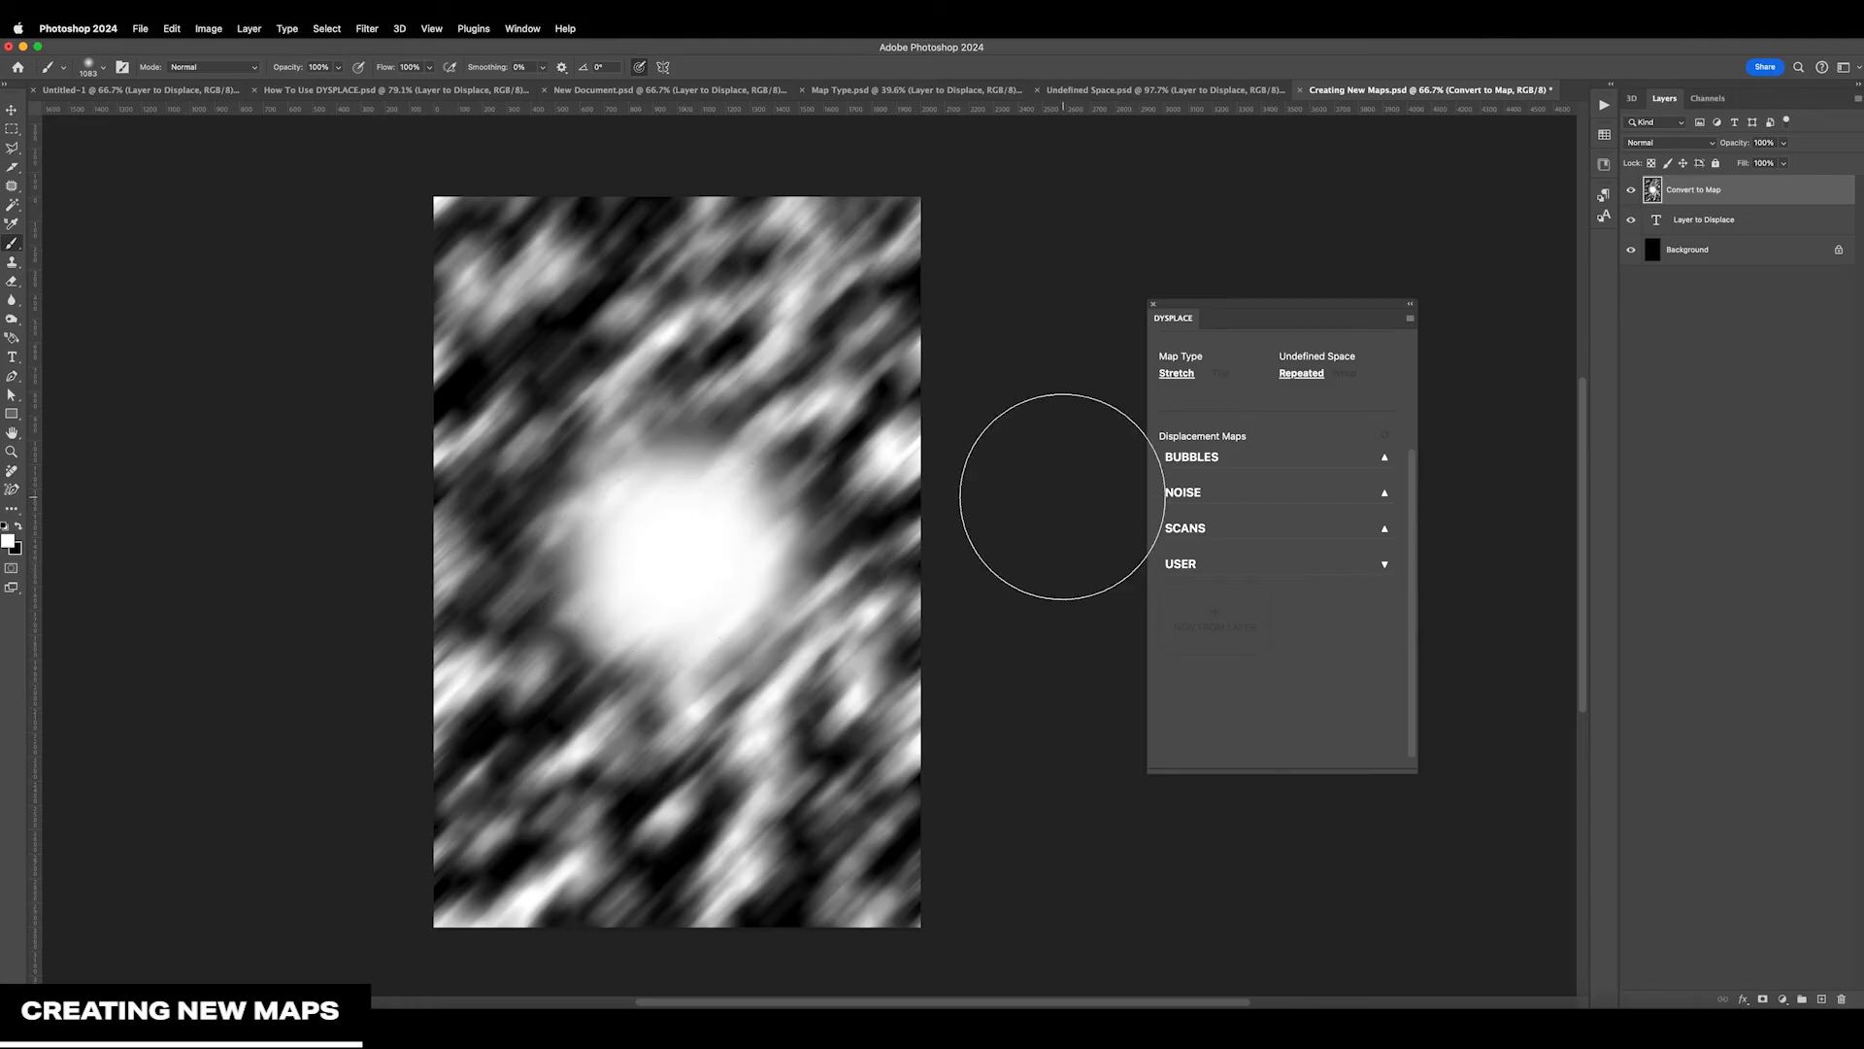
{"action": "key", "text": "v"}
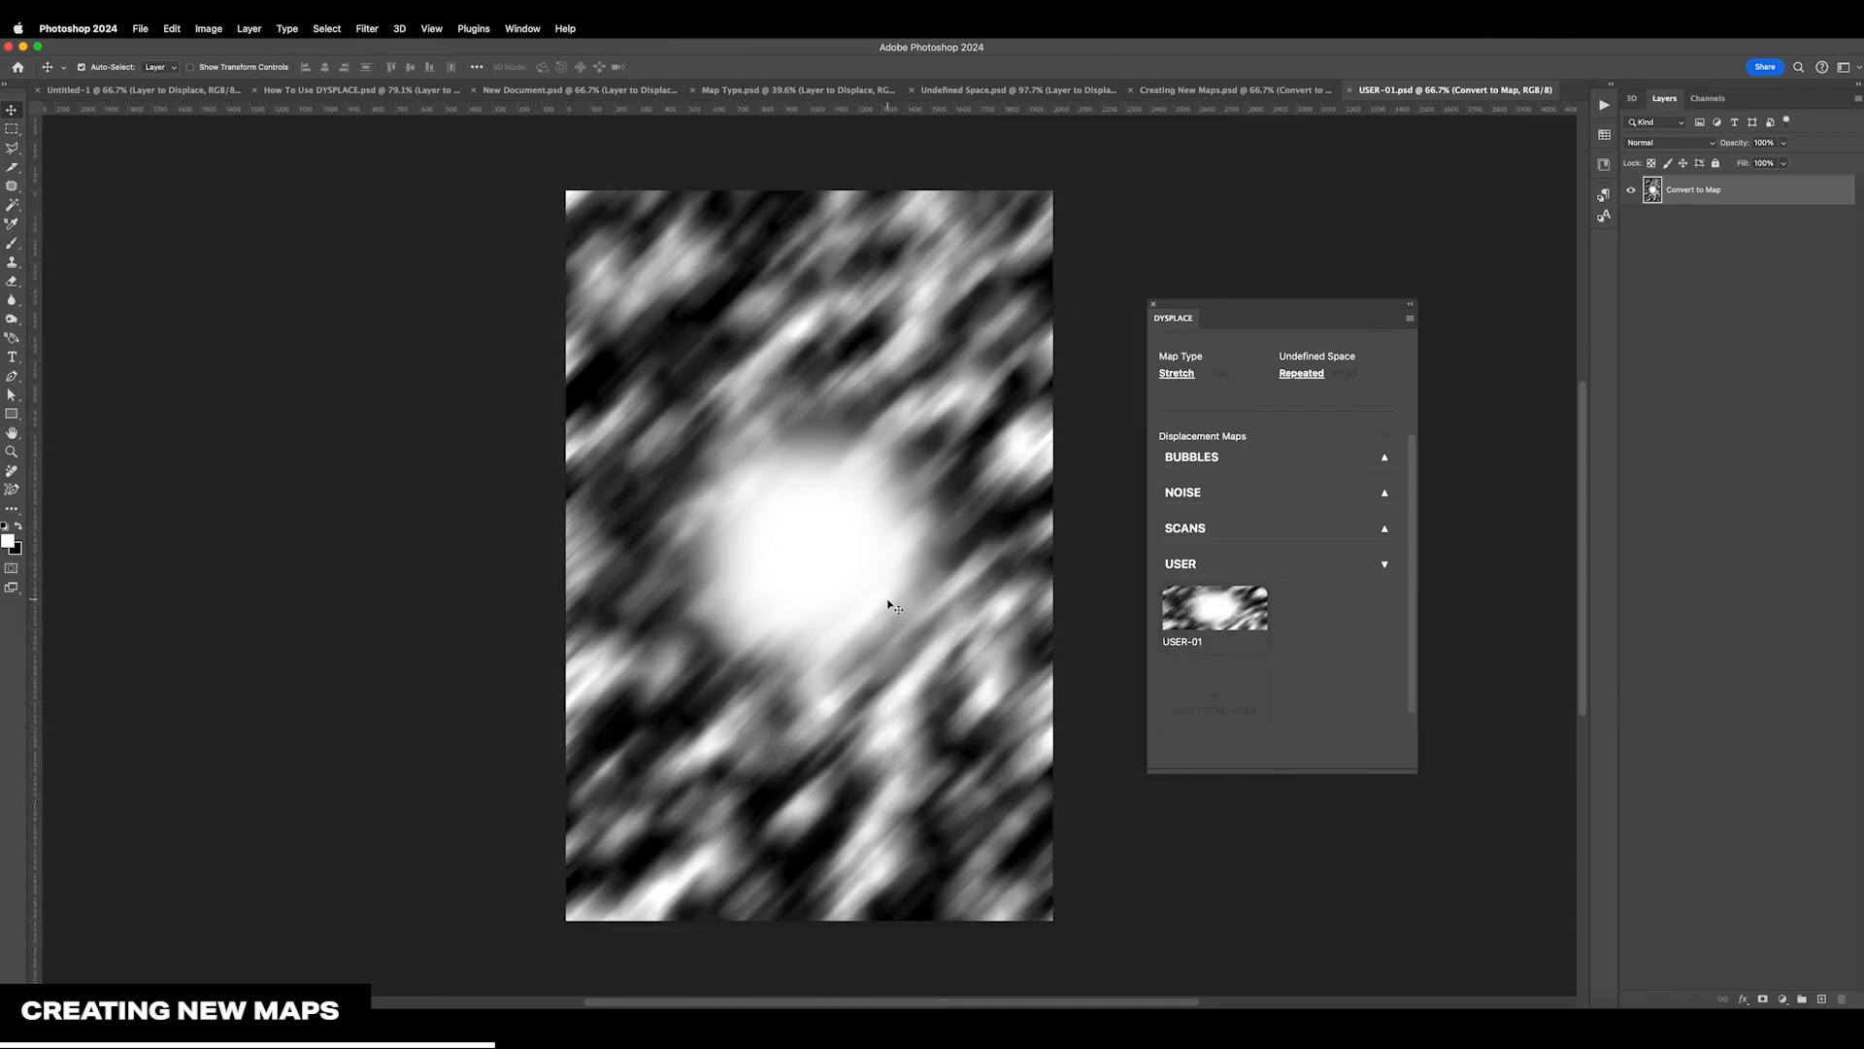
Return to Creating New Maps.psd, hide Convert to Map, and apply the USER-01 map to Layer to Displace
{"action": "left_click", "coordinate": [1244, 91]}
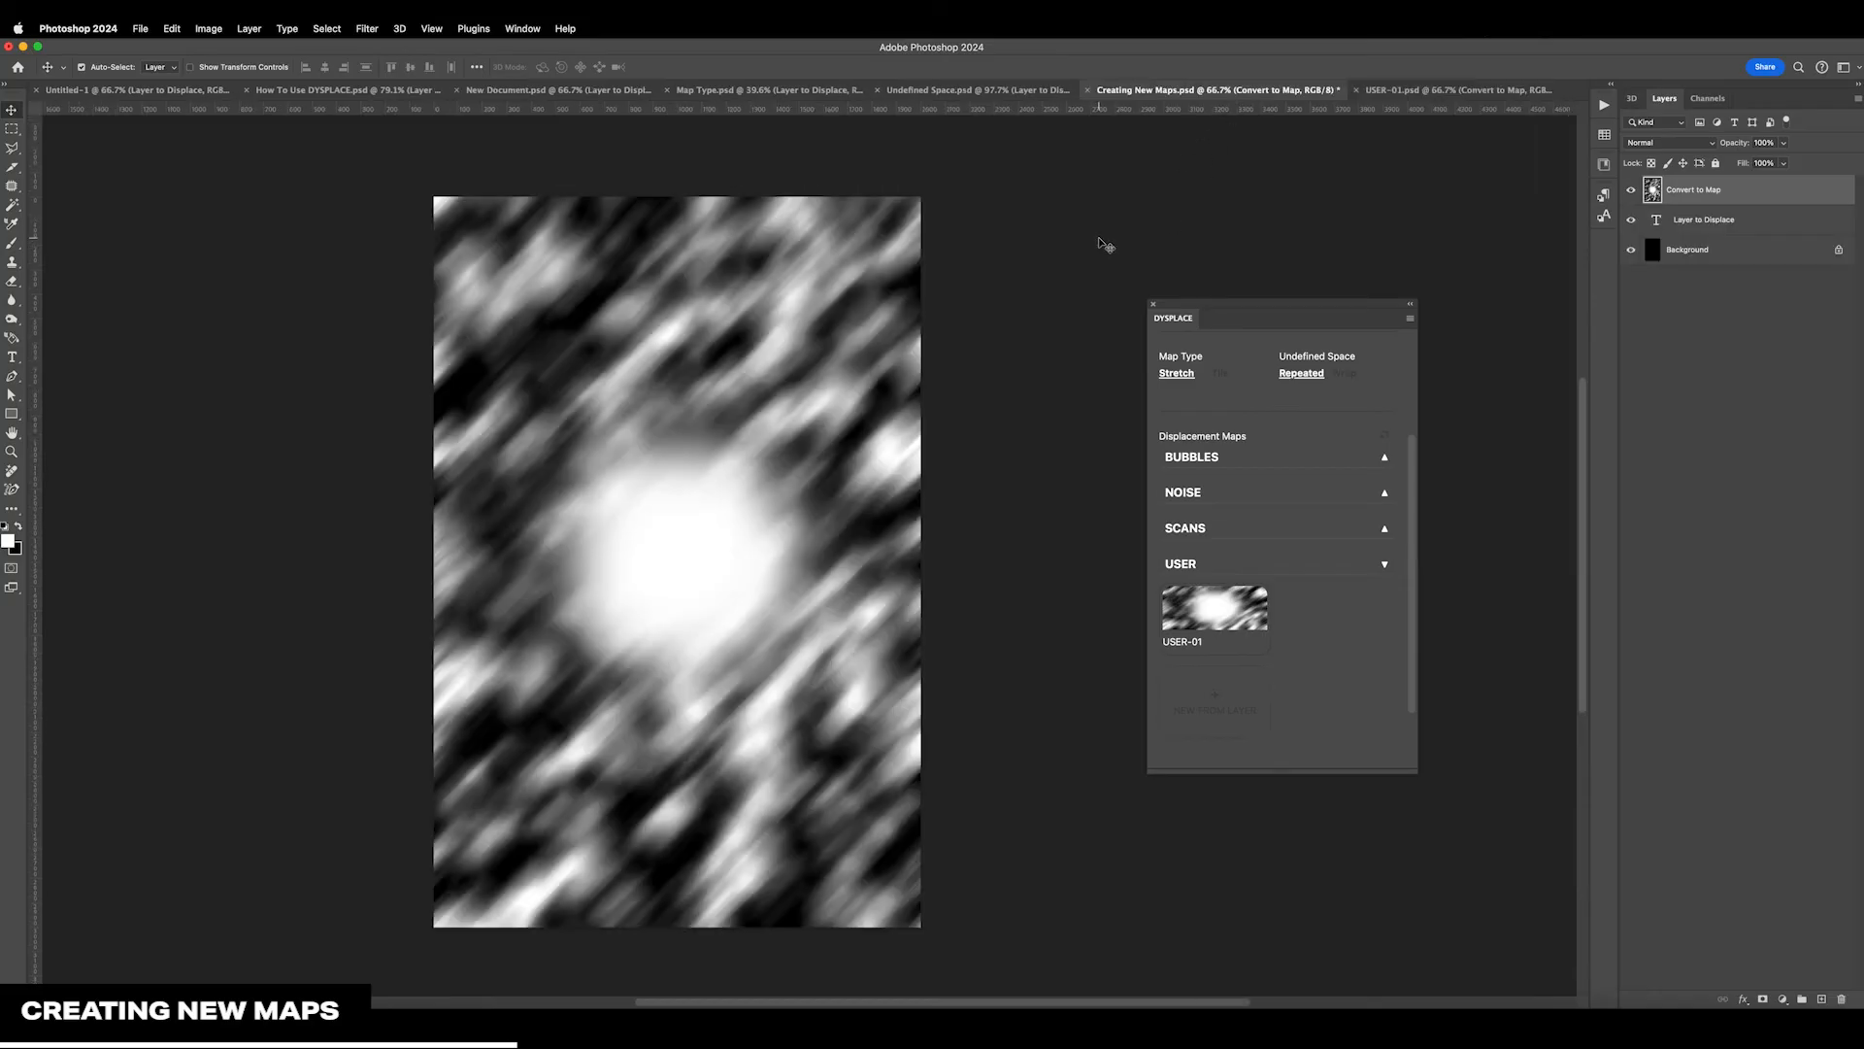
{"action": "scroll", "coordinate": [1103, 248], "scroll_direction": "left", "scroll_amount": 2}
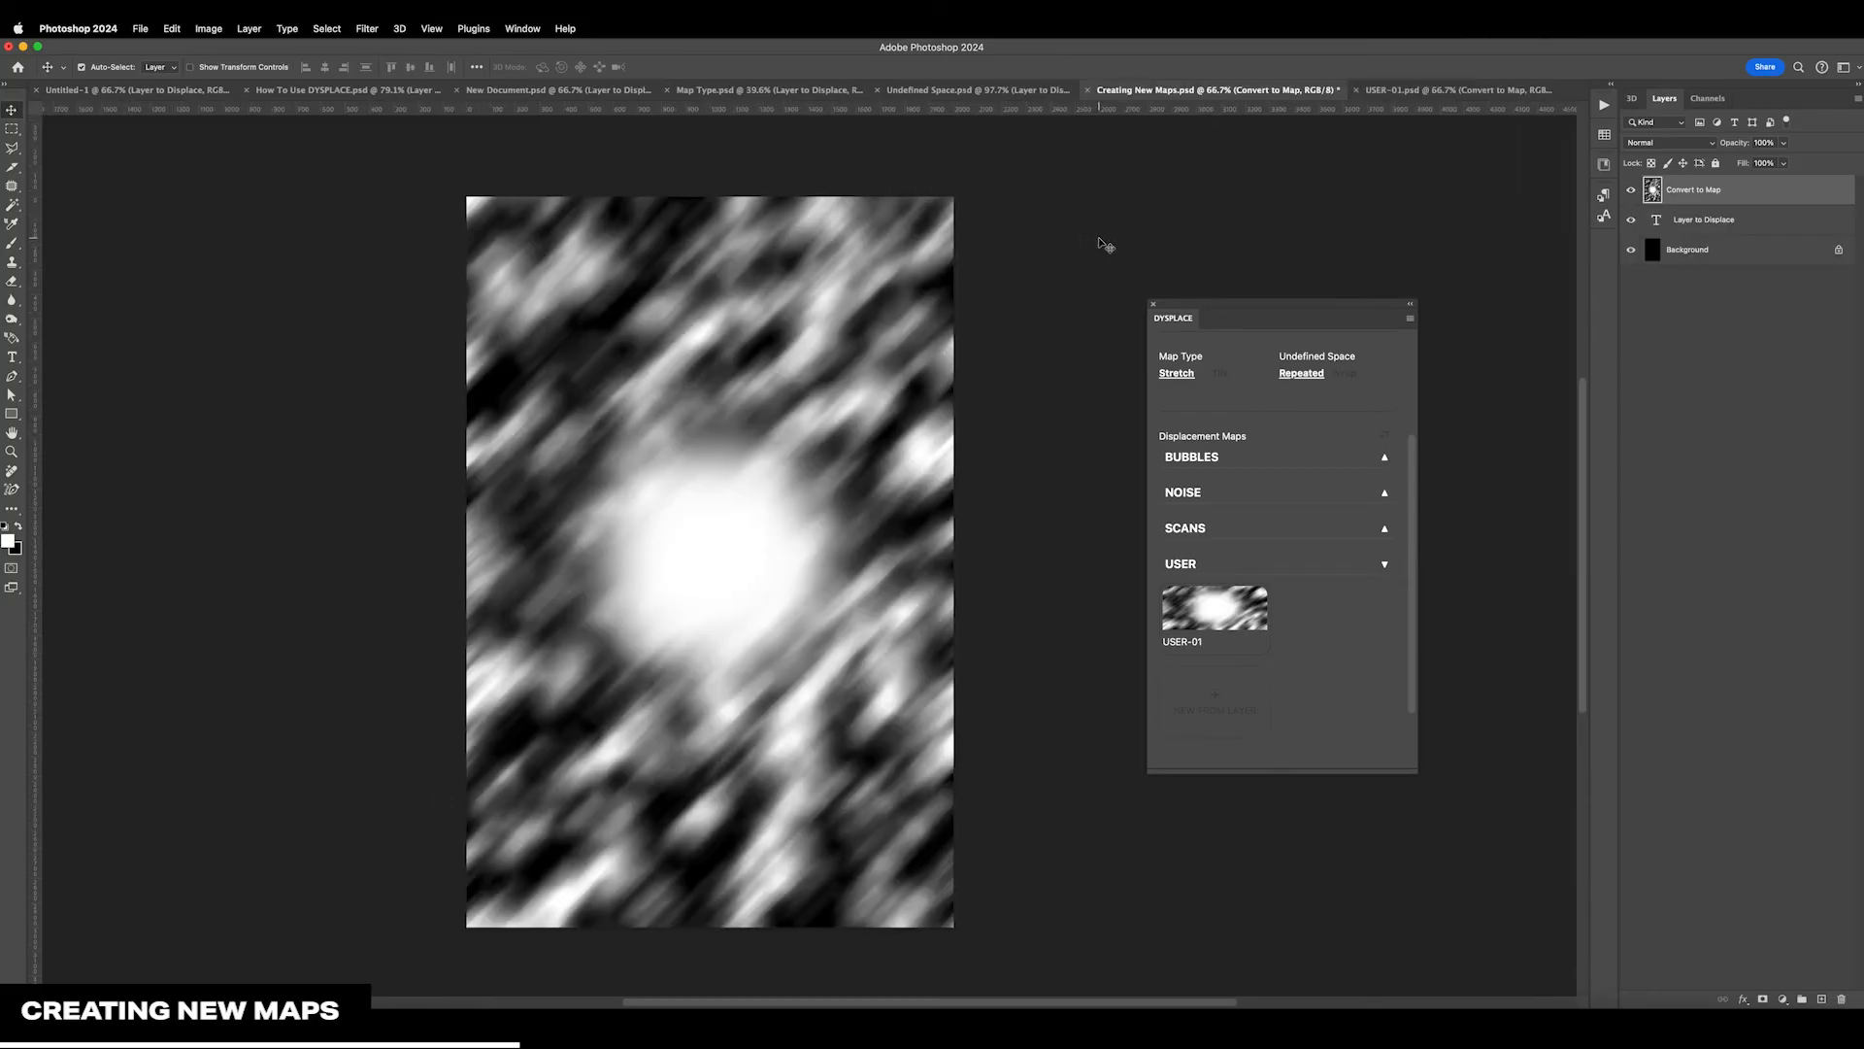
{"action": "left_click", "coordinate": [1631, 193]}
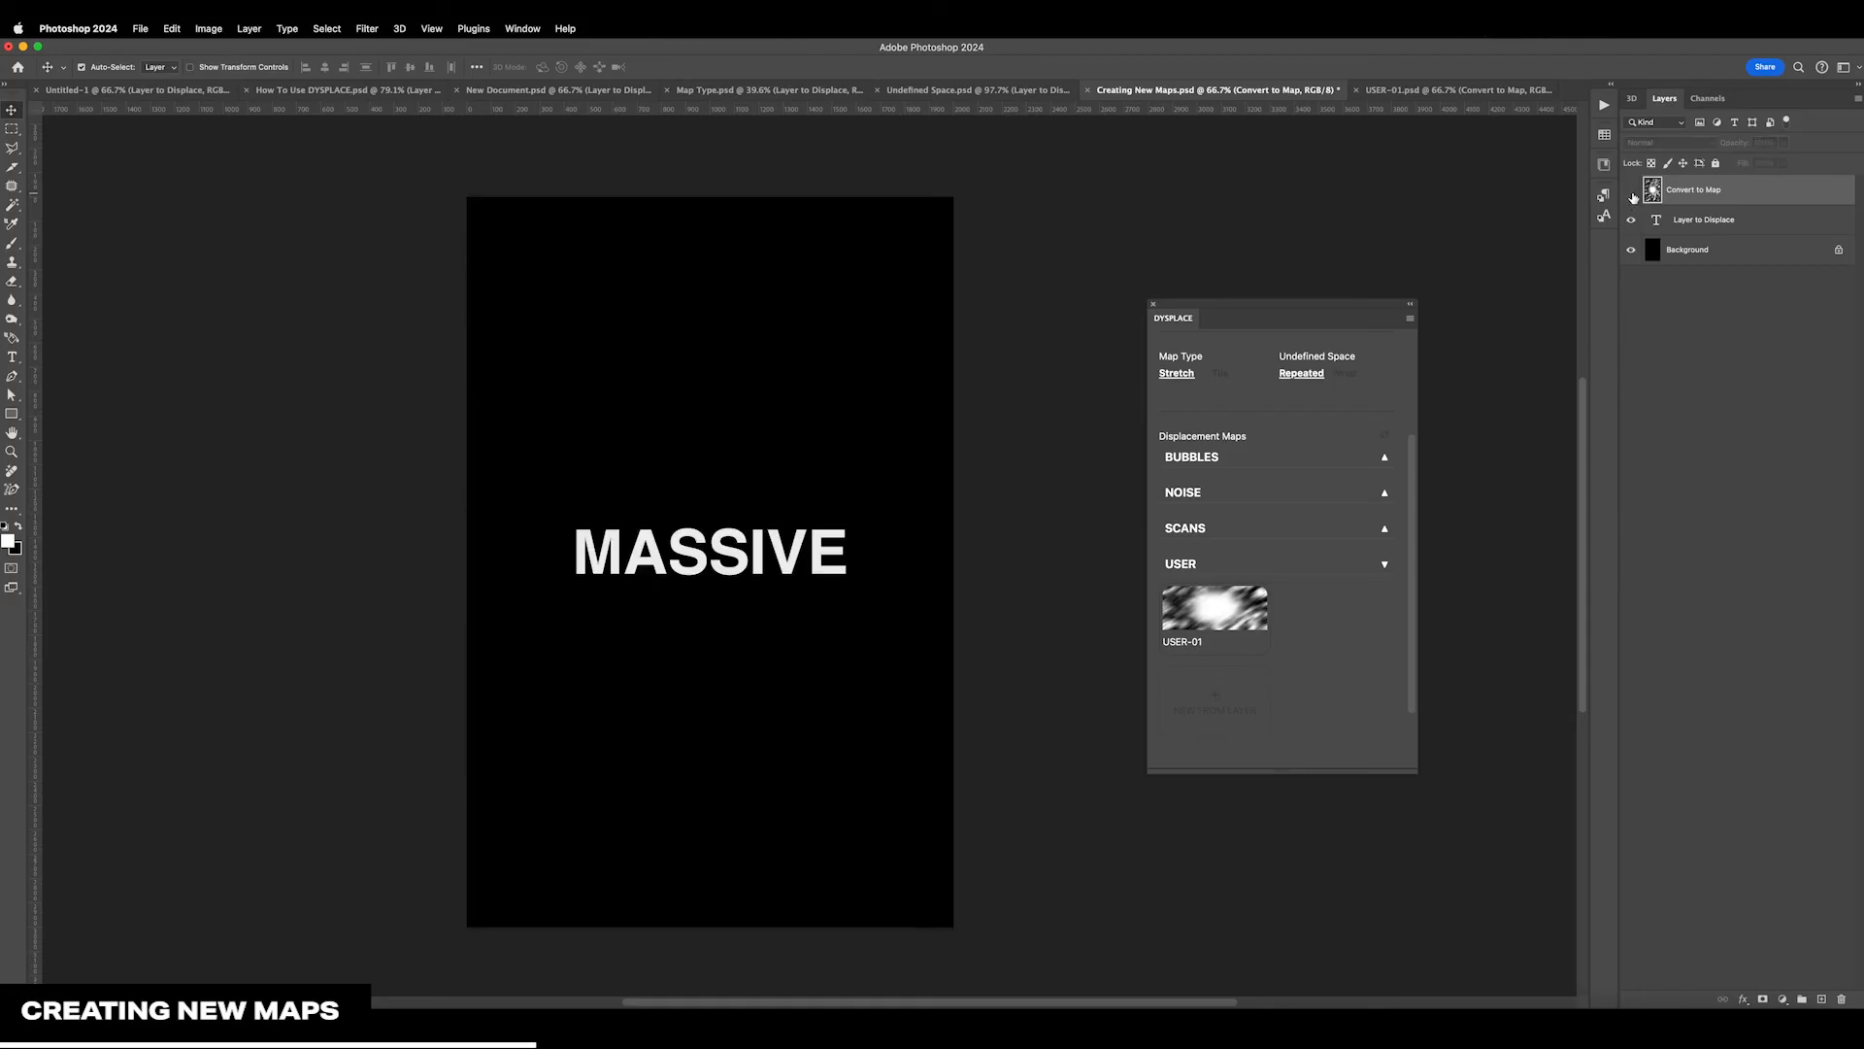
{"action": "left_click", "coordinate": [1710, 231]}
{"action": "left_click", "coordinate": [1236, 638]}
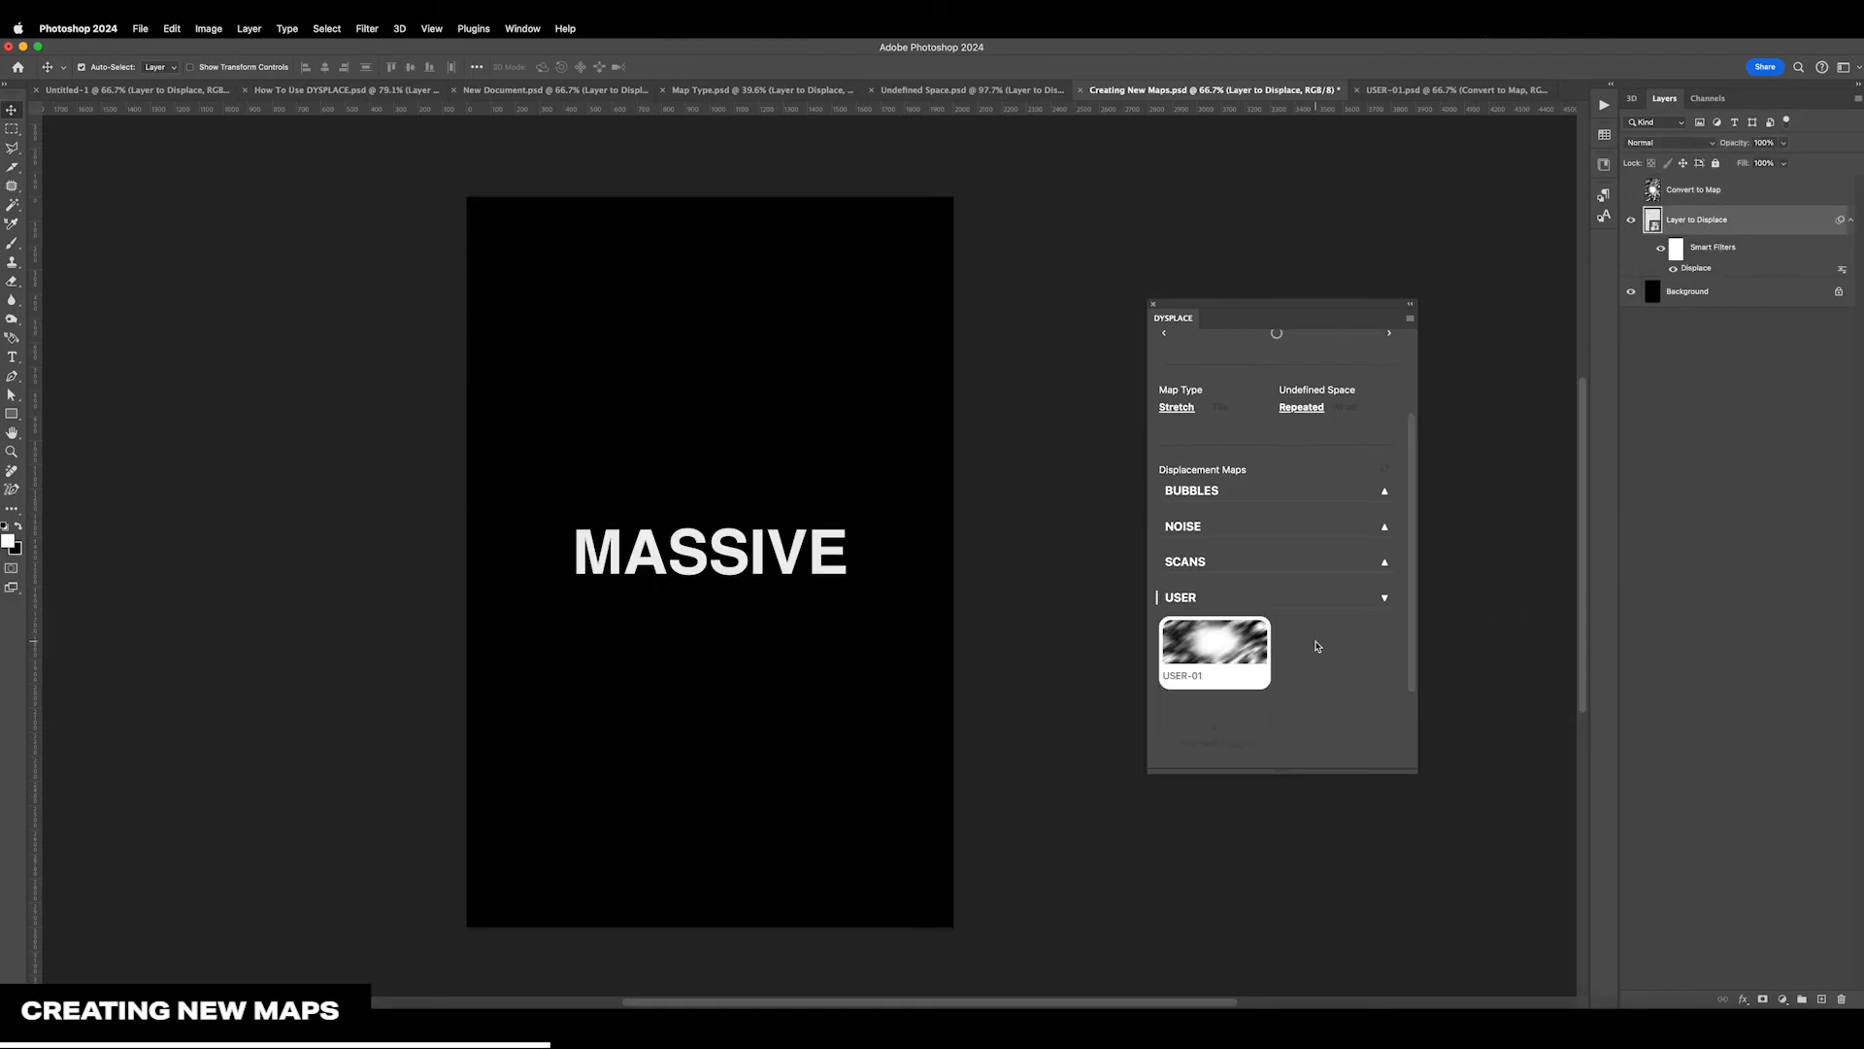
Set the text's displacement to 299 horizontal and 260 vertical, increase it further, and set Undefined Space to Wrap
{"action": "scroll", "coordinate": [1313, 648], "scroll_direction": "up", "scroll_amount": 3}
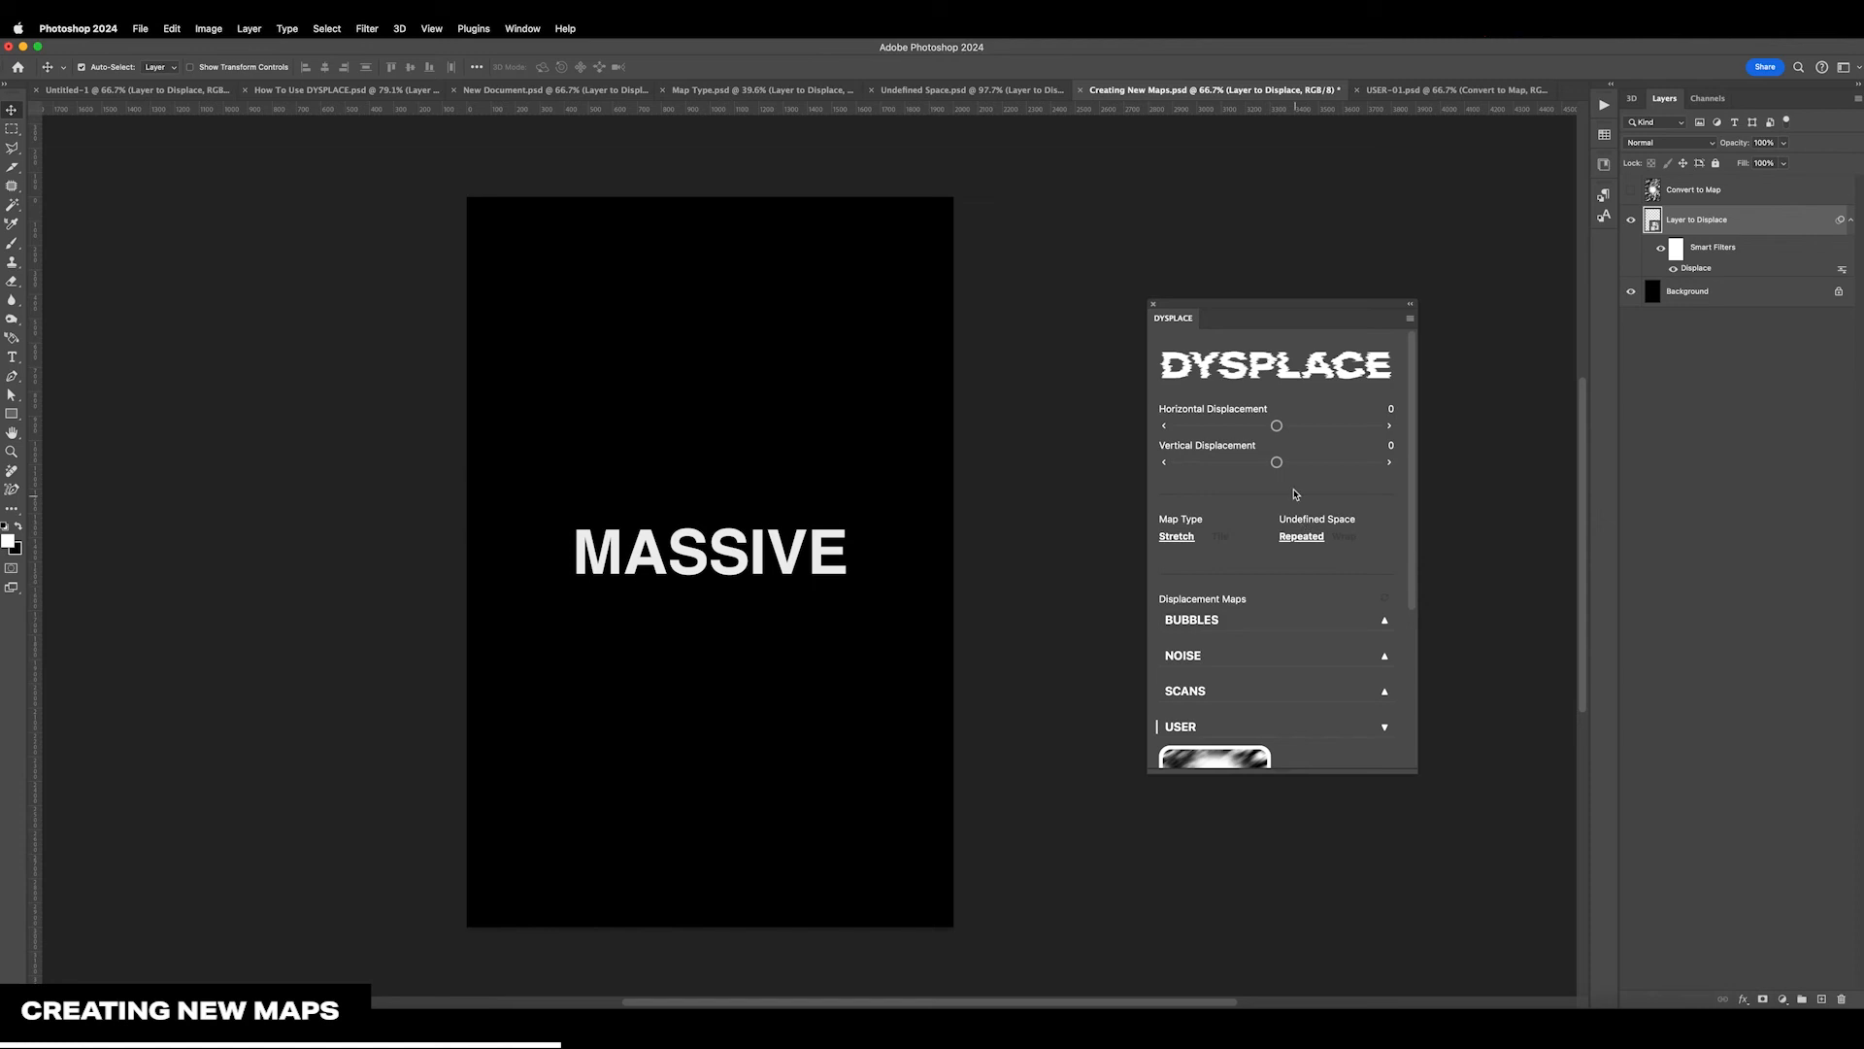
{"action": "mouse_move", "coordinate": [1284, 428]}
{"action": "left_mouse_down"}
{"action": "mouse_move", "coordinate": [1298, 466]}
{"action": "mouse_move", "coordinate": [1307, 427]}
{"action": "left_mouse_up"}
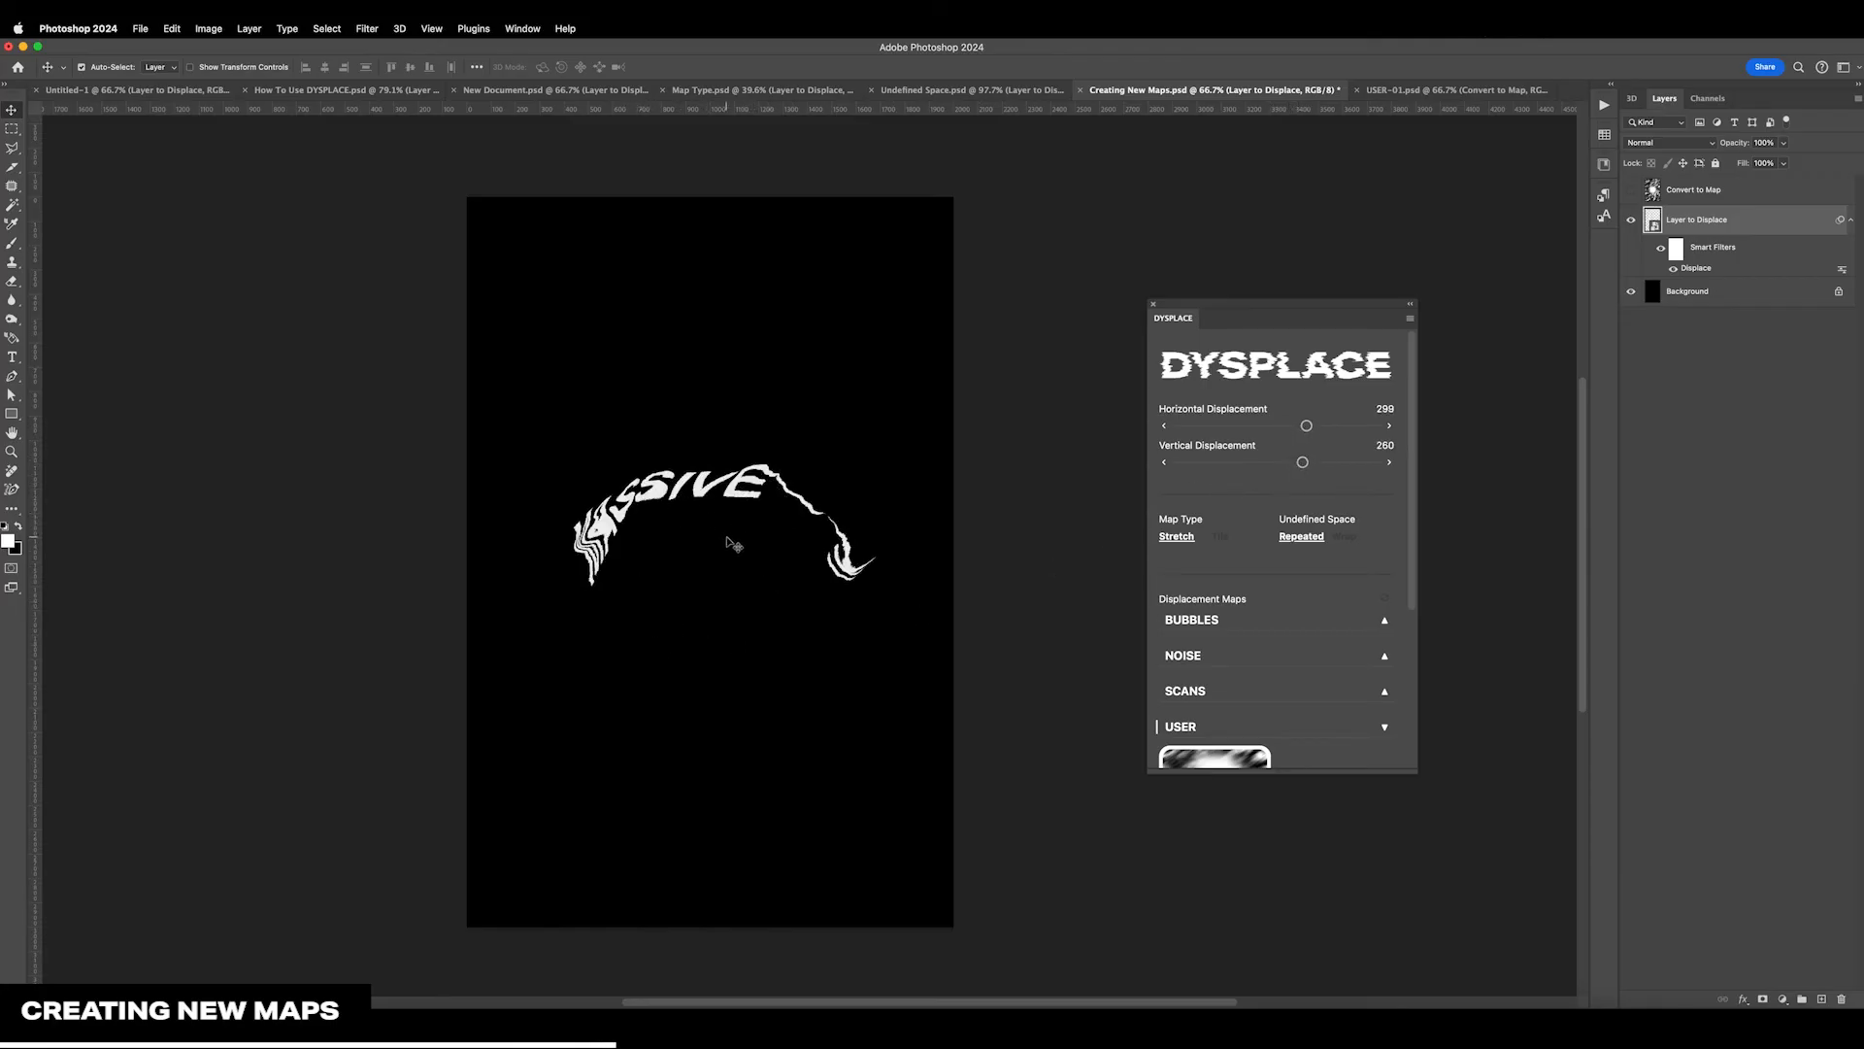
{"action": "left_click_drag", "start_coordinate": [1302, 462], "coordinate": [1326, 465]}
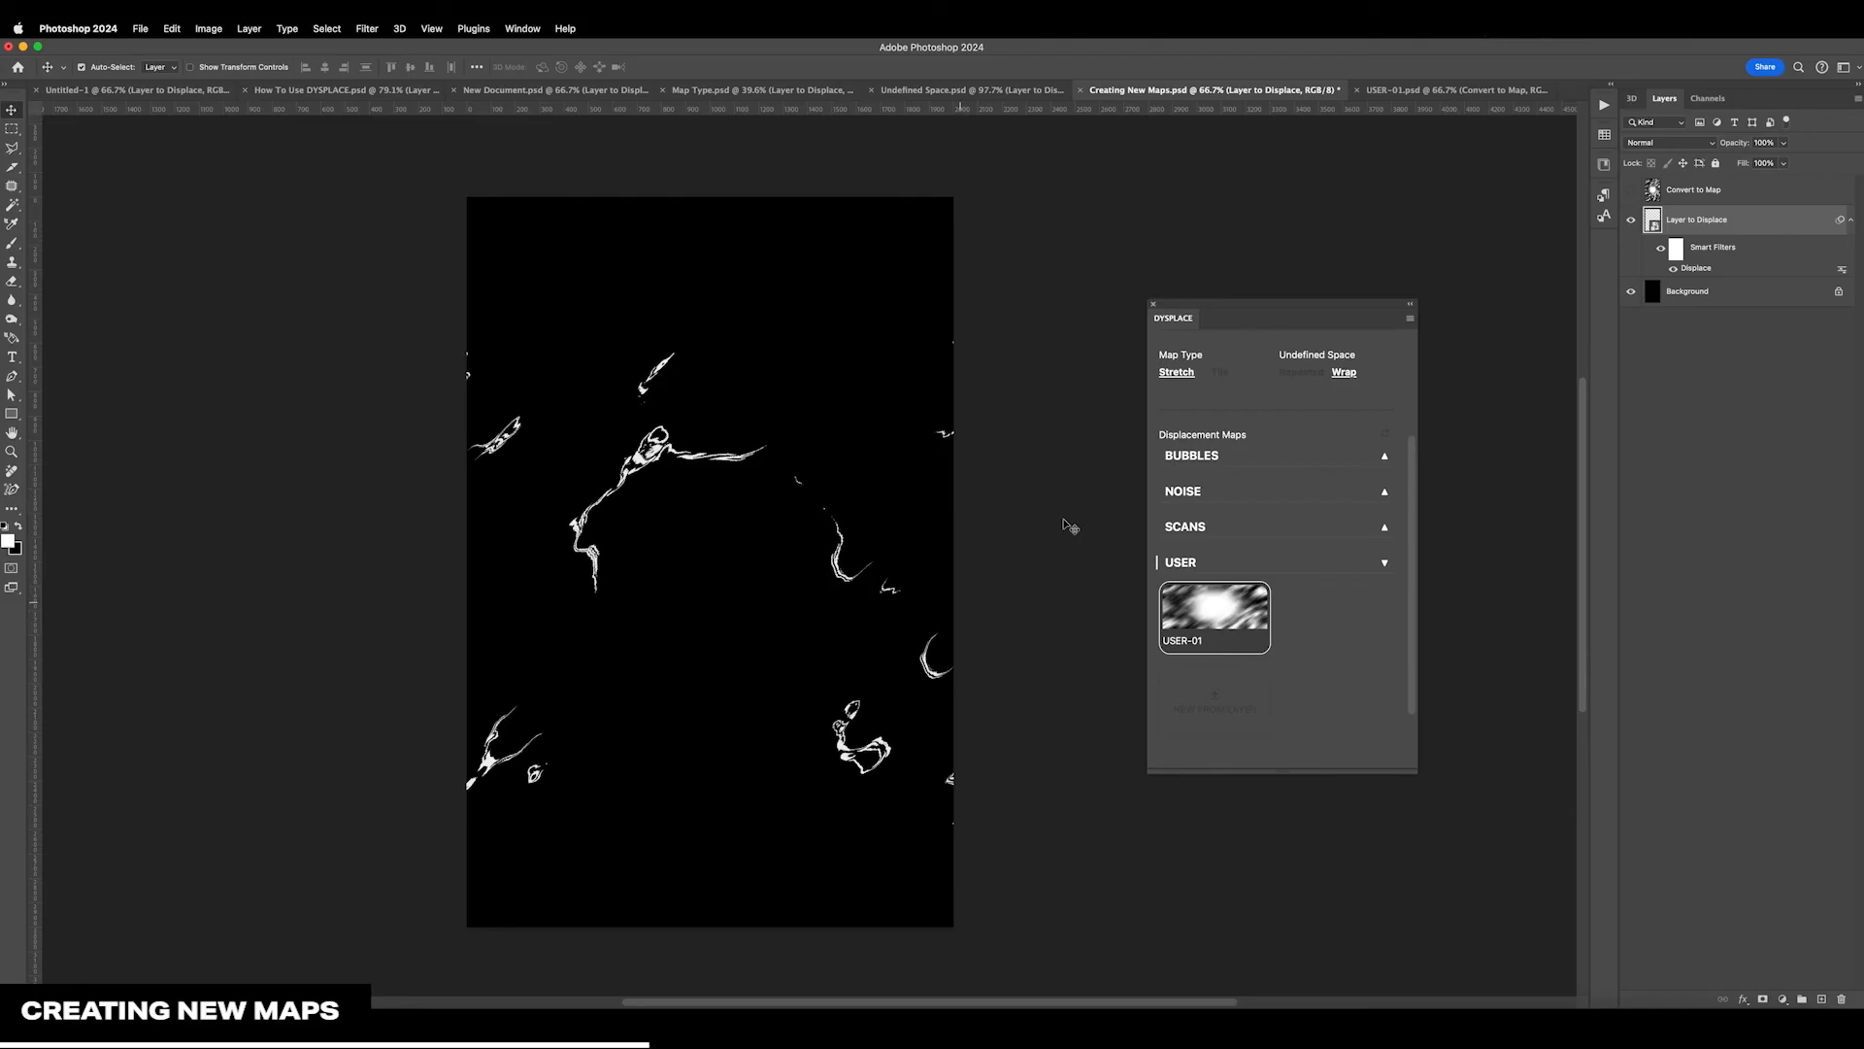
In USER-01.psd, paint a large soft black circle over the white centre and save the map
{"action": "left_click", "coordinate": [1441, 91]}
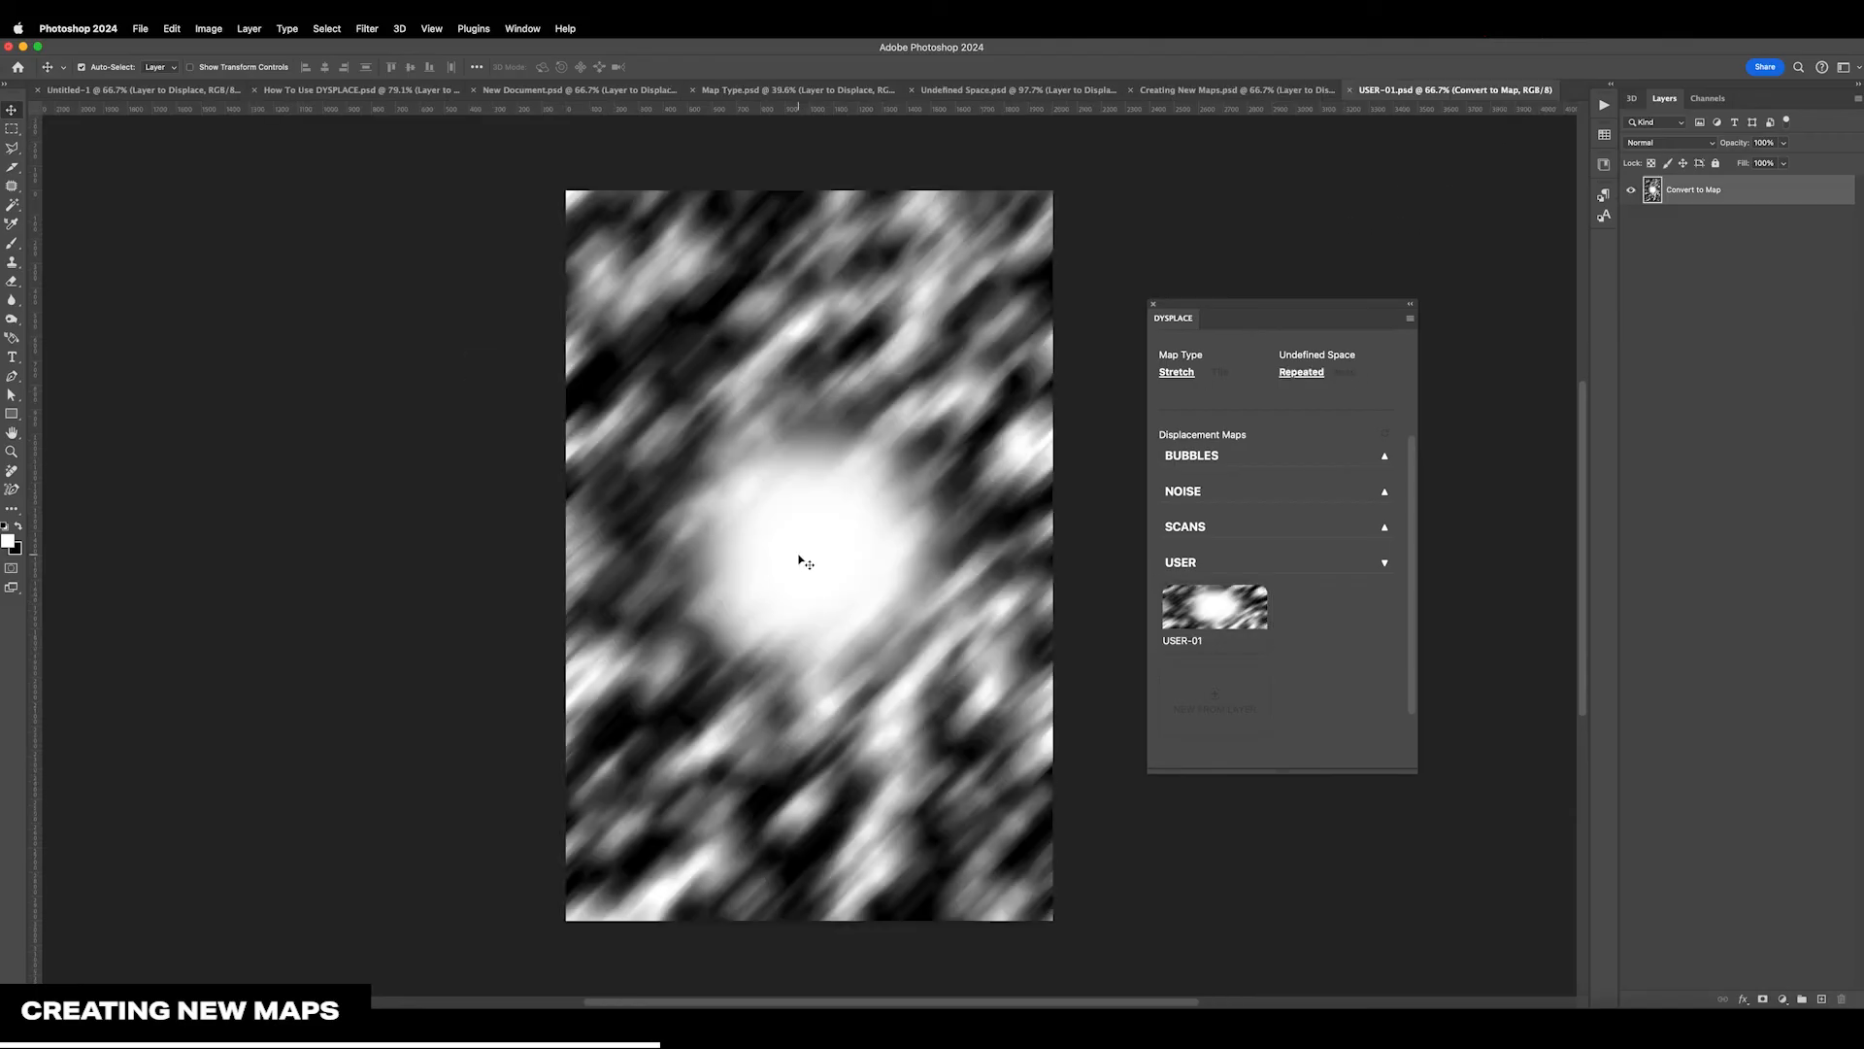
{"action": "key", "text": "b"}
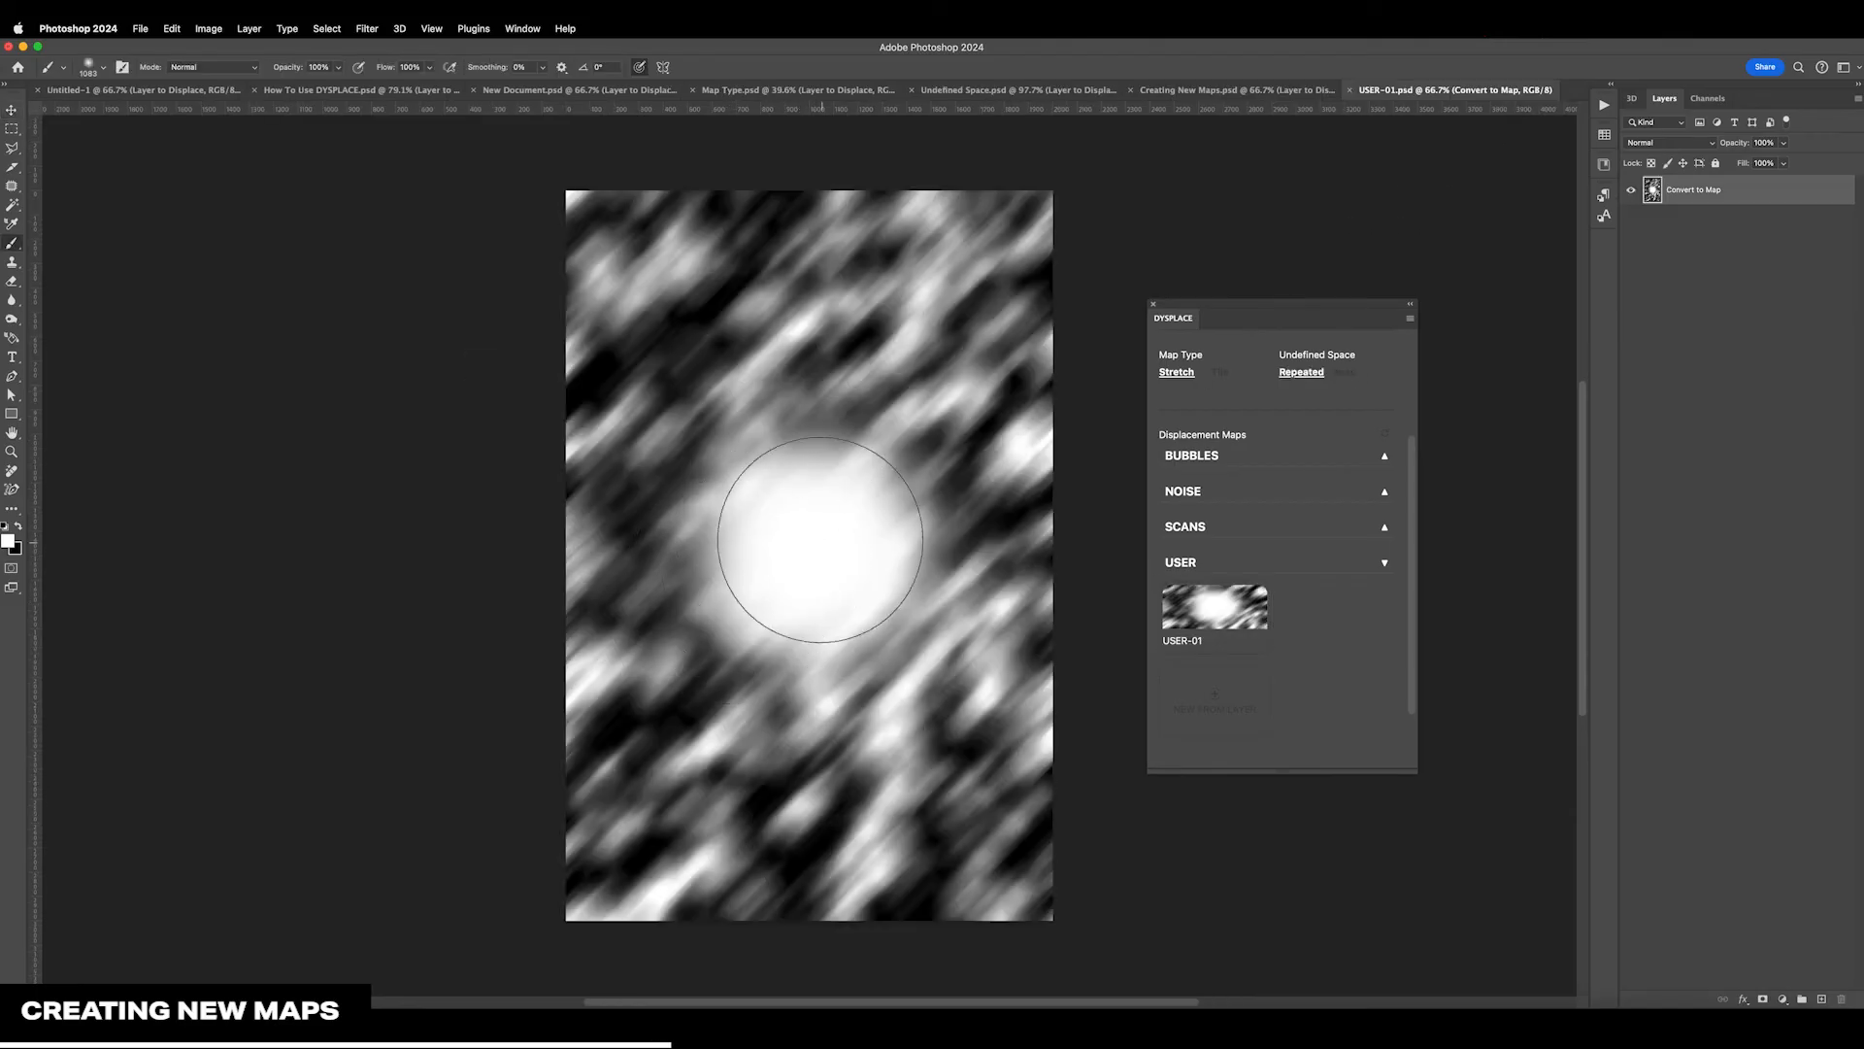
{"action": "key", "text": "x"}
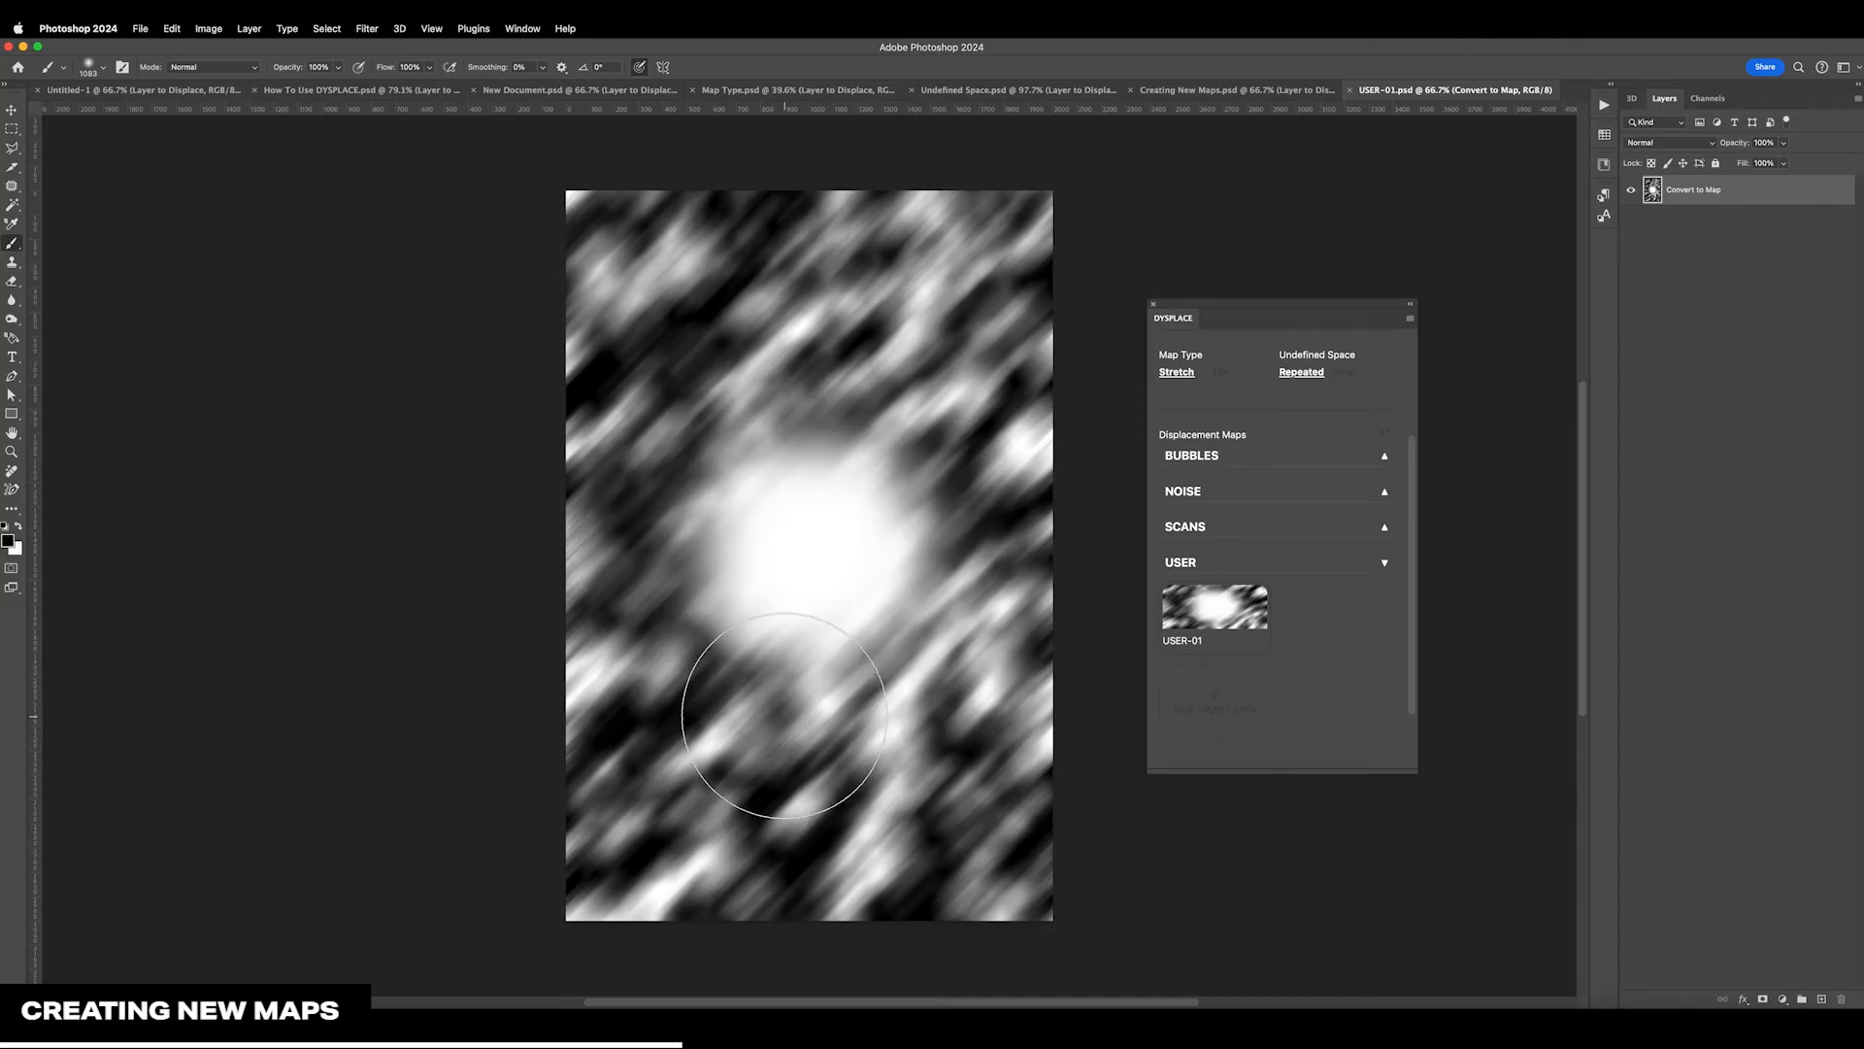
{"action": "mouse_move", "coordinate": [808, 566]}
{"action": "left_mouse_down"}
{"action": "mouse_move", "coordinate": [776, 602]}
{"action": "mouse_move", "coordinate": [791, 568]}
{"action": "mouse_move", "coordinate": [802, 599]}
{"action": "mouse_move", "coordinate": [777, 595]}
{"action": "mouse_move", "coordinate": [845, 543]}
{"action": "mouse_move", "coordinate": [778, 570]}
{"action": "mouse_move", "coordinate": [826, 590]}
{"action": "left_mouse_up"}
{"action": "key", "text": "ctrl+s"}
{"action": "key", "text": "v"}
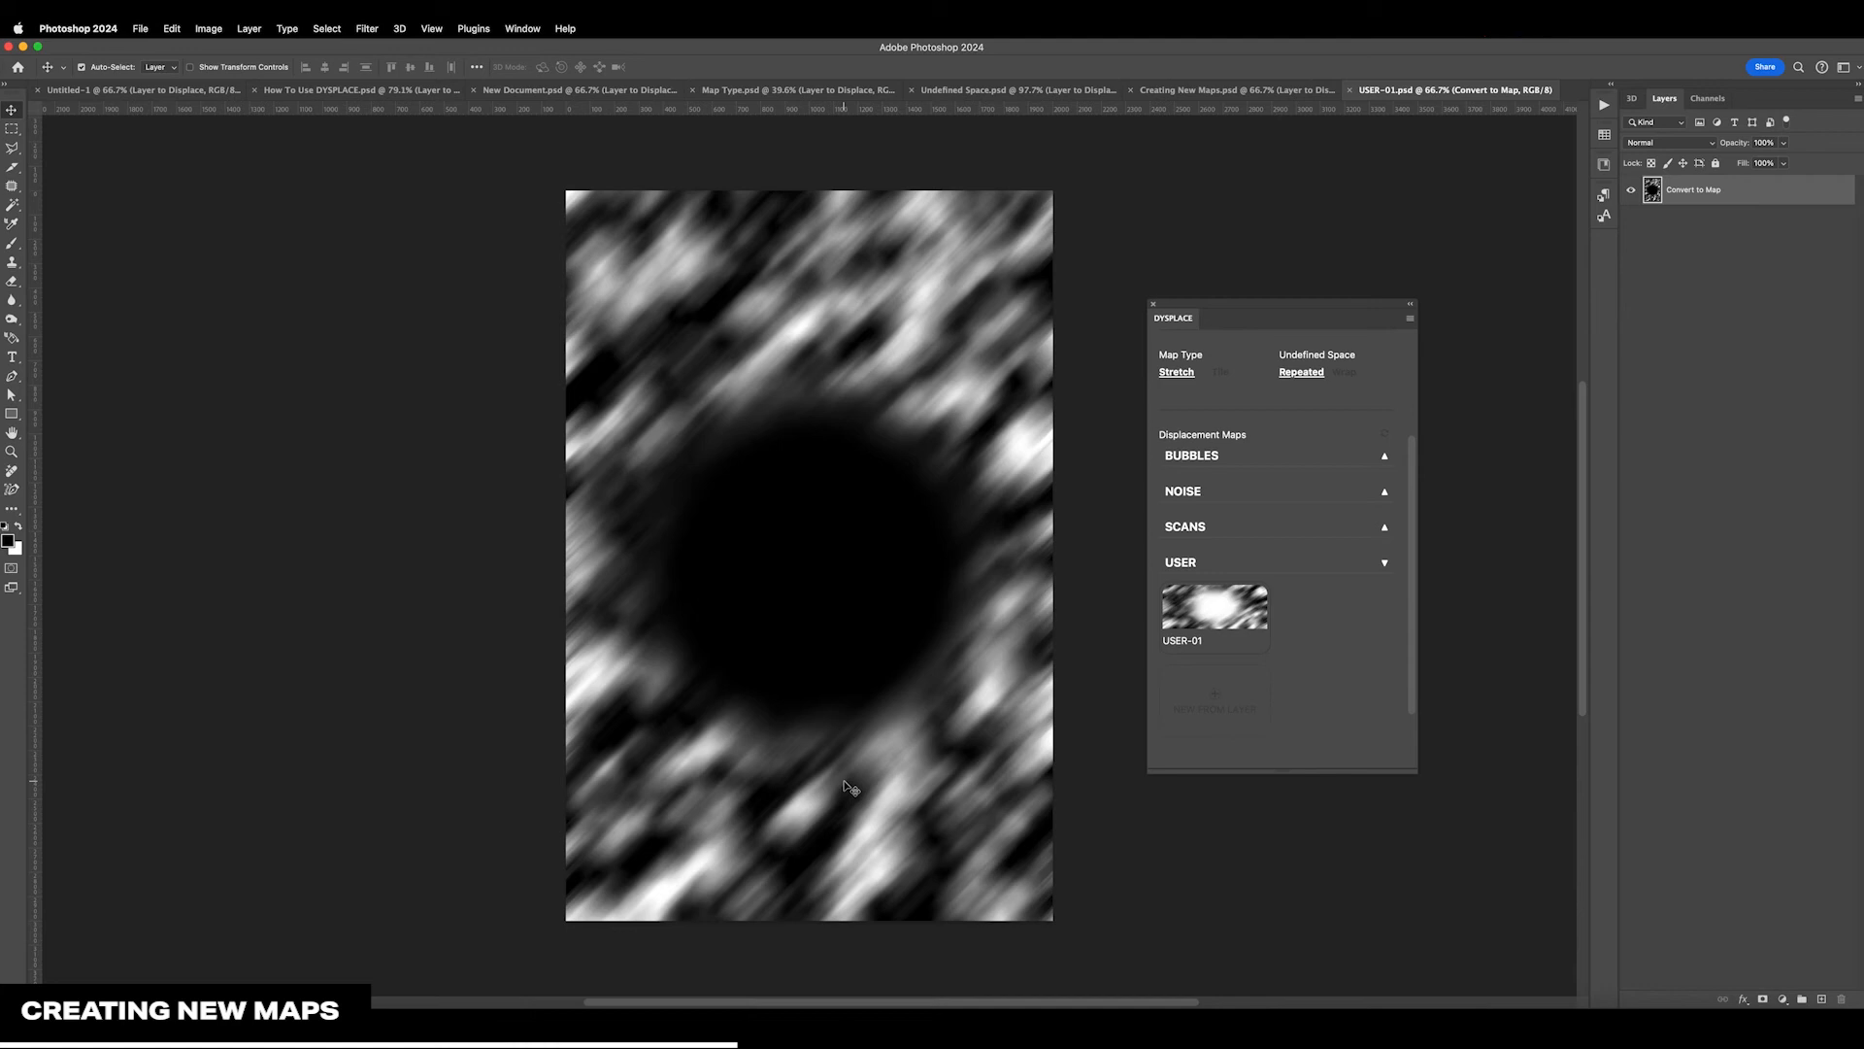
Reapply the edited USER-01 map to Layer to Displace in Creating New Maps.psd and reduce displacement to 297 horizontal and 288 vertical
{"action": "left_click", "coordinate": [1267, 92]}
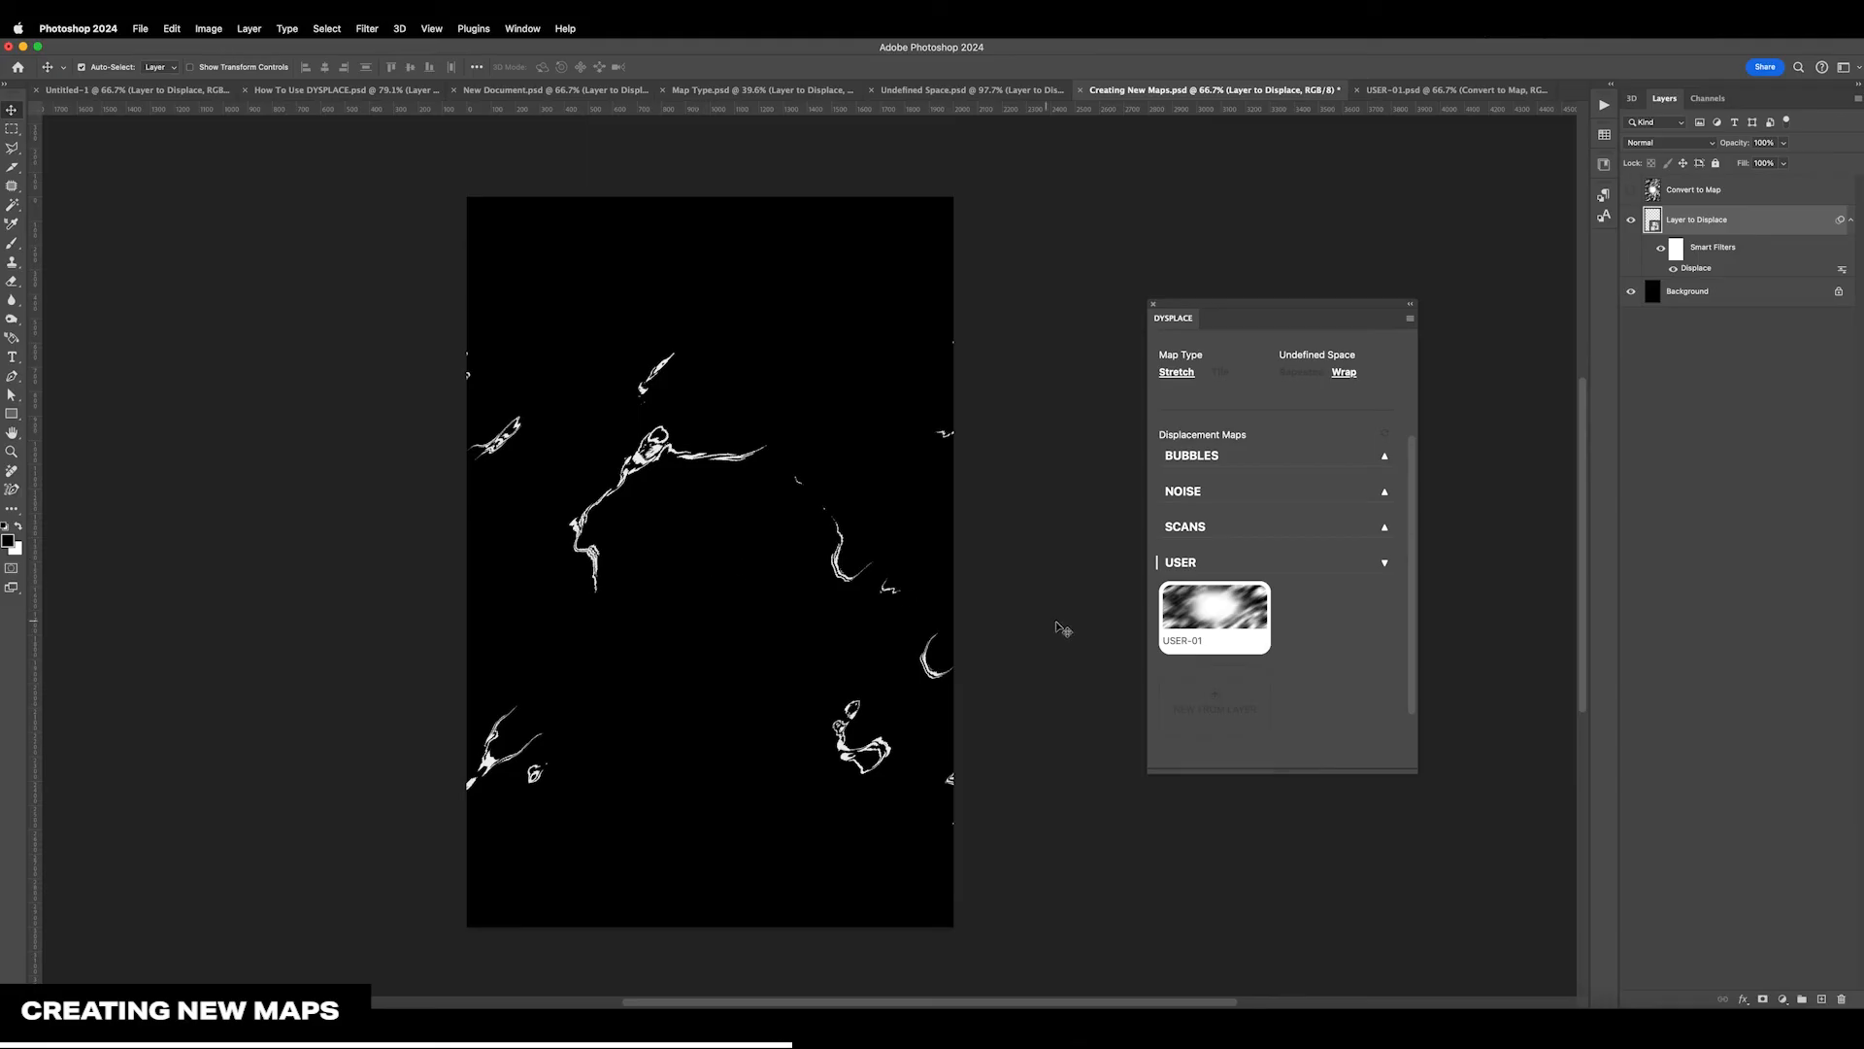
{"action": "left_click", "coordinate": [1233, 627]}
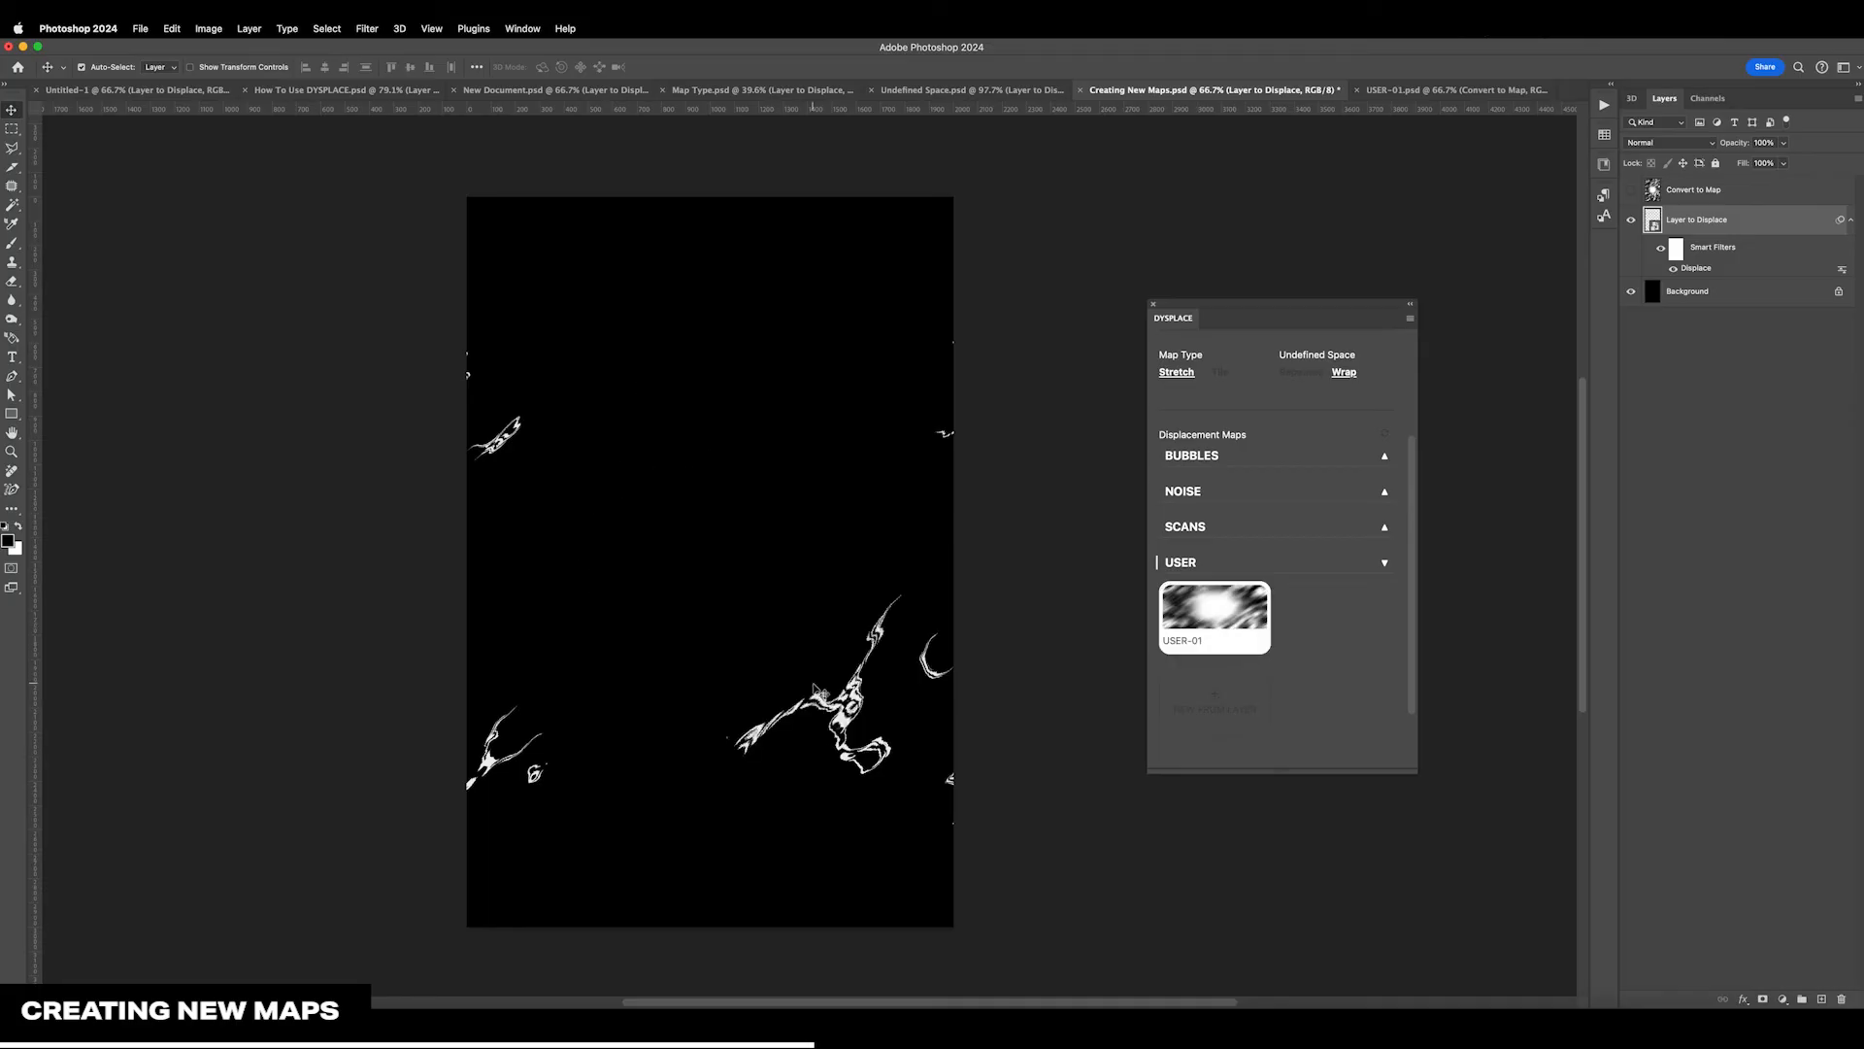
{"action": "scroll", "coordinate": [1284, 710], "scroll_direction": "up", "scroll_amount": 2}
{"action": "left_click_drag", "start_coordinate": [1357, 421], "coordinate": [1316, 385]}
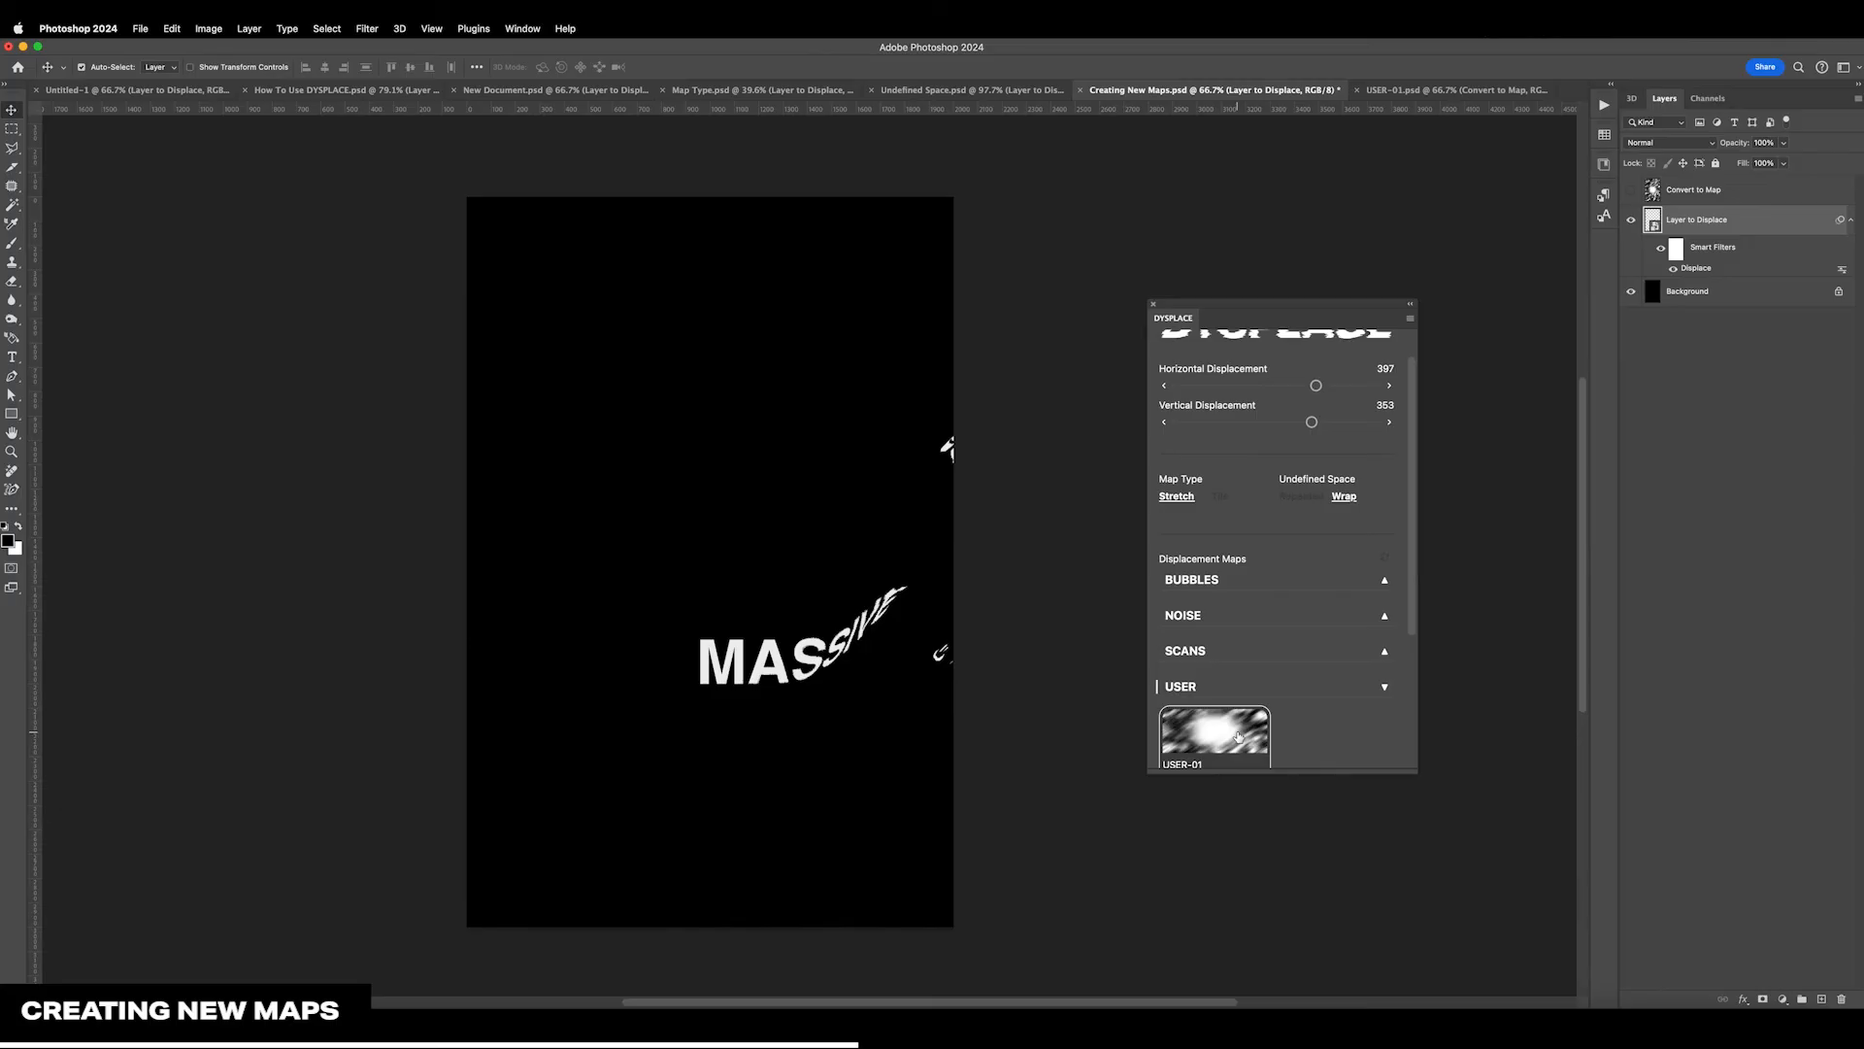
{"action": "scroll", "coordinate": [1236, 730], "scroll_direction": "down", "scroll_amount": 2}
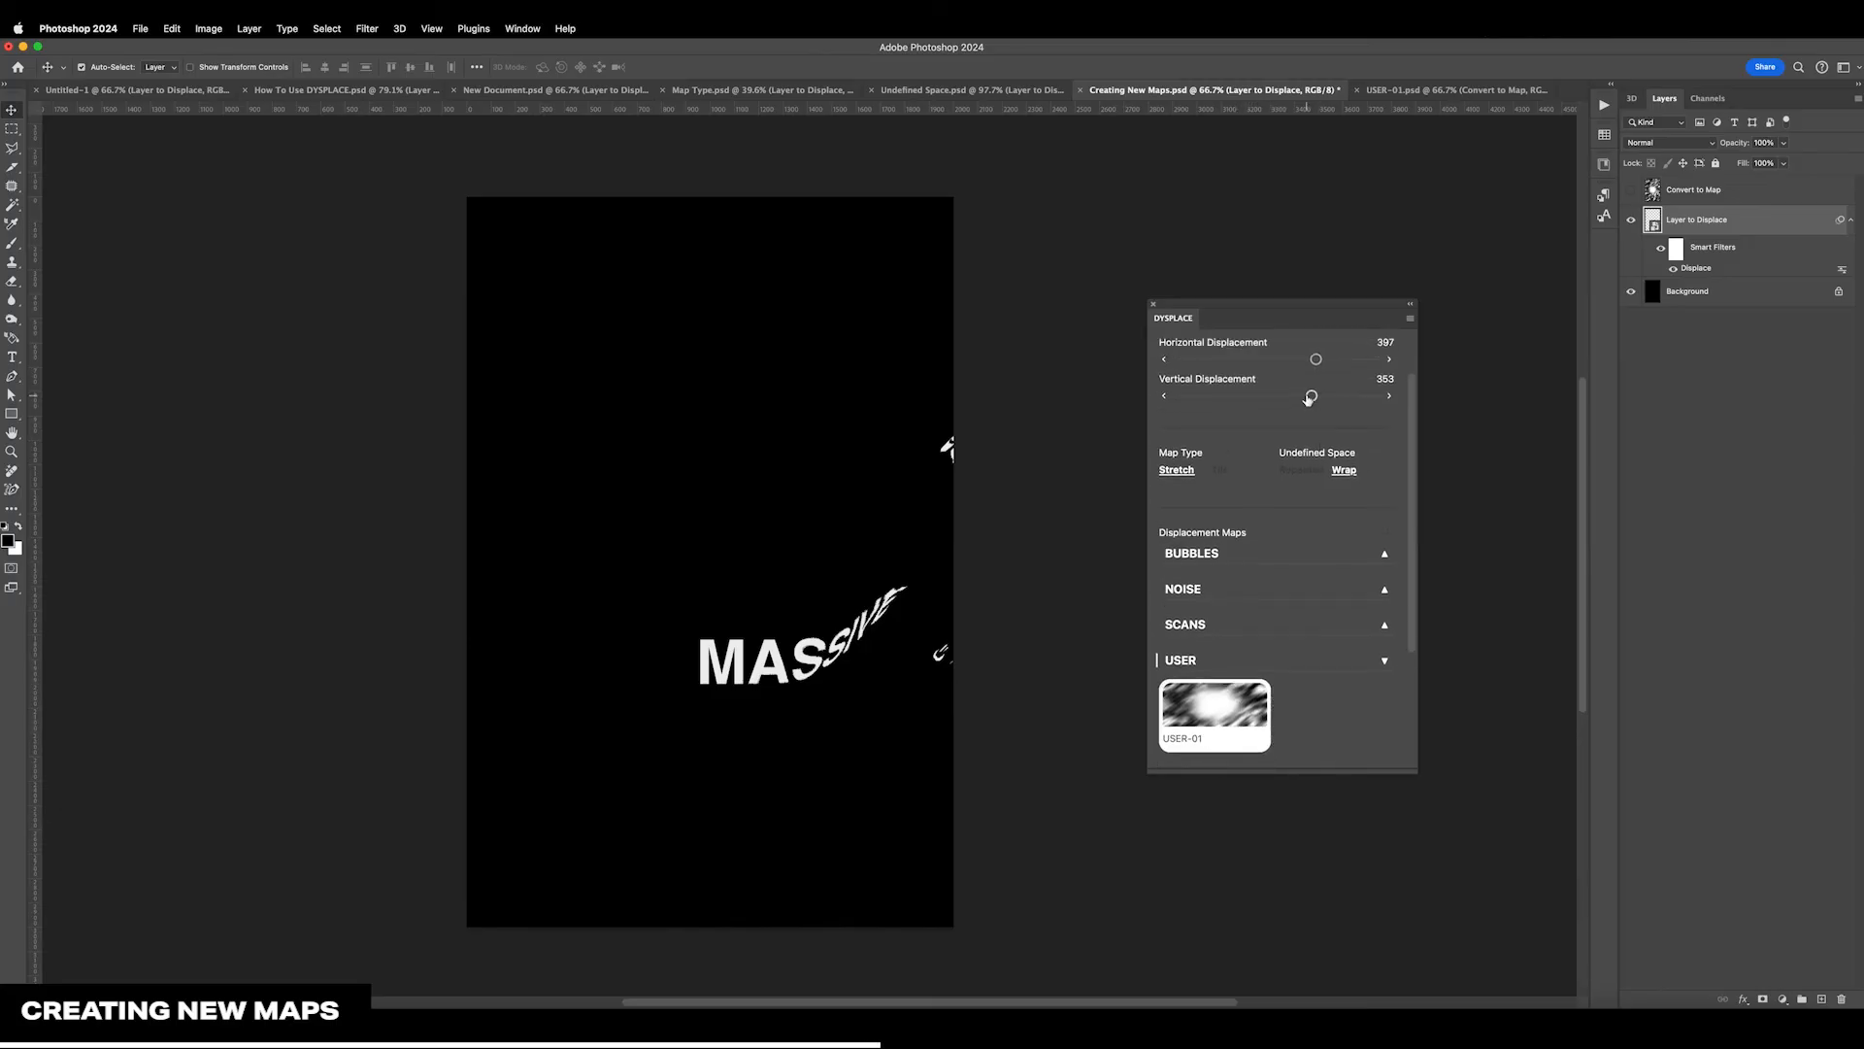
{"action": "left_click_drag", "start_coordinate": [1311, 397], "coordinate": [1293, 362]}
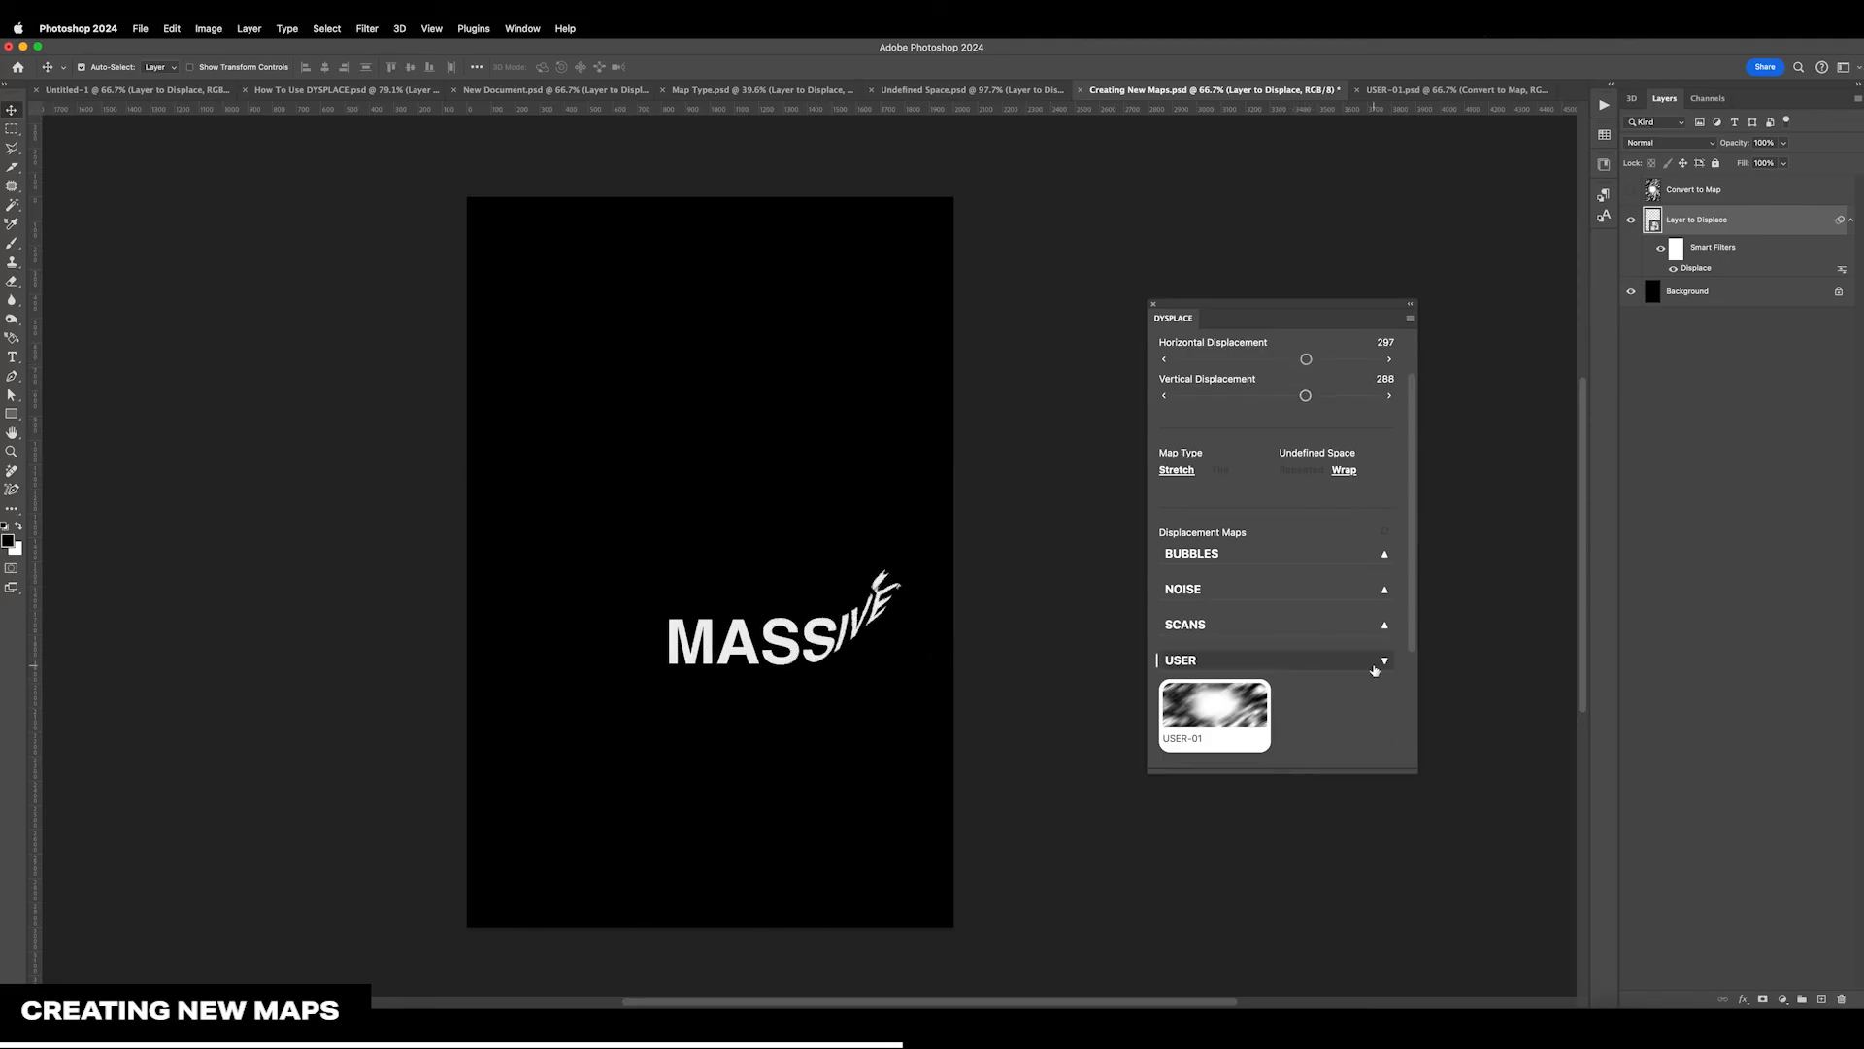
Collapse the USER group, expand SCANS, and make a copy of the SCANS-05 map
{"action": "left_click", "coordinate": [1374, 666]}
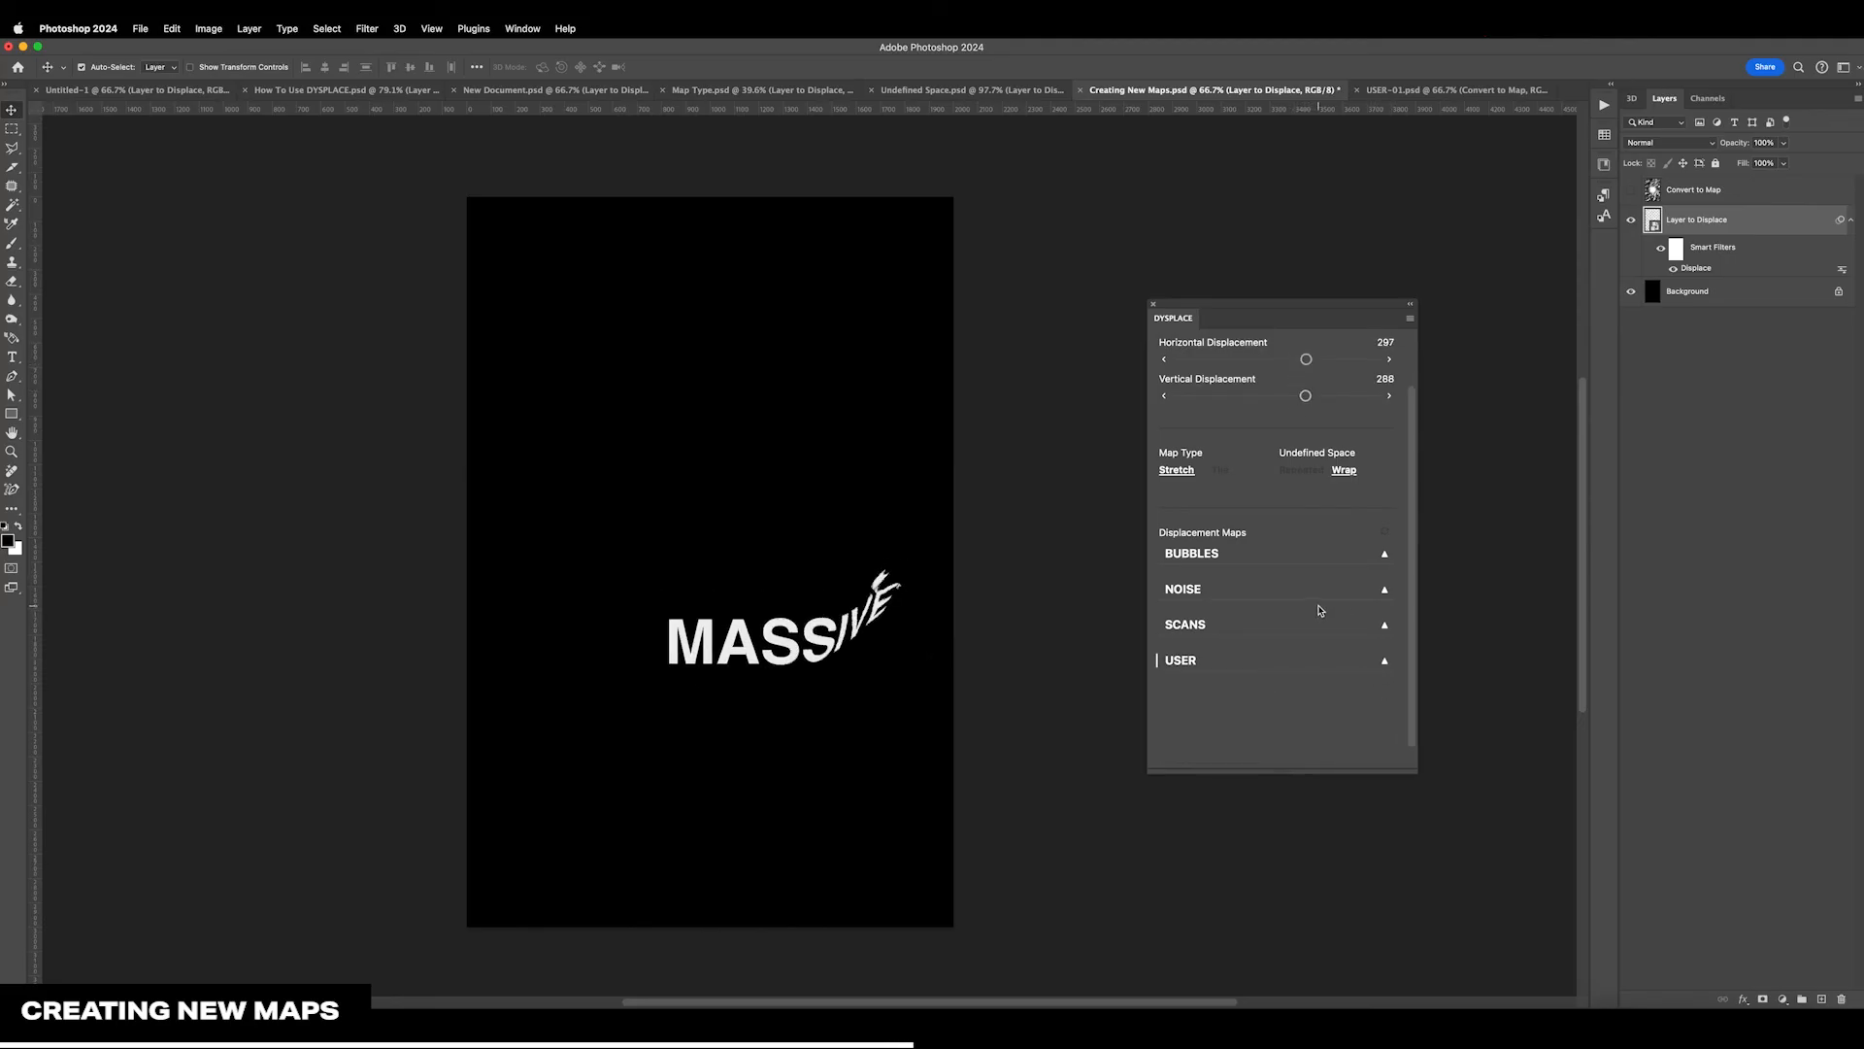
{"action": "left_click", "coordinate": [1277, 624]}
{"action": "scroll", "coordinate": [1277, 633], "scroll_direction": "down", "scroll_amount": 4}
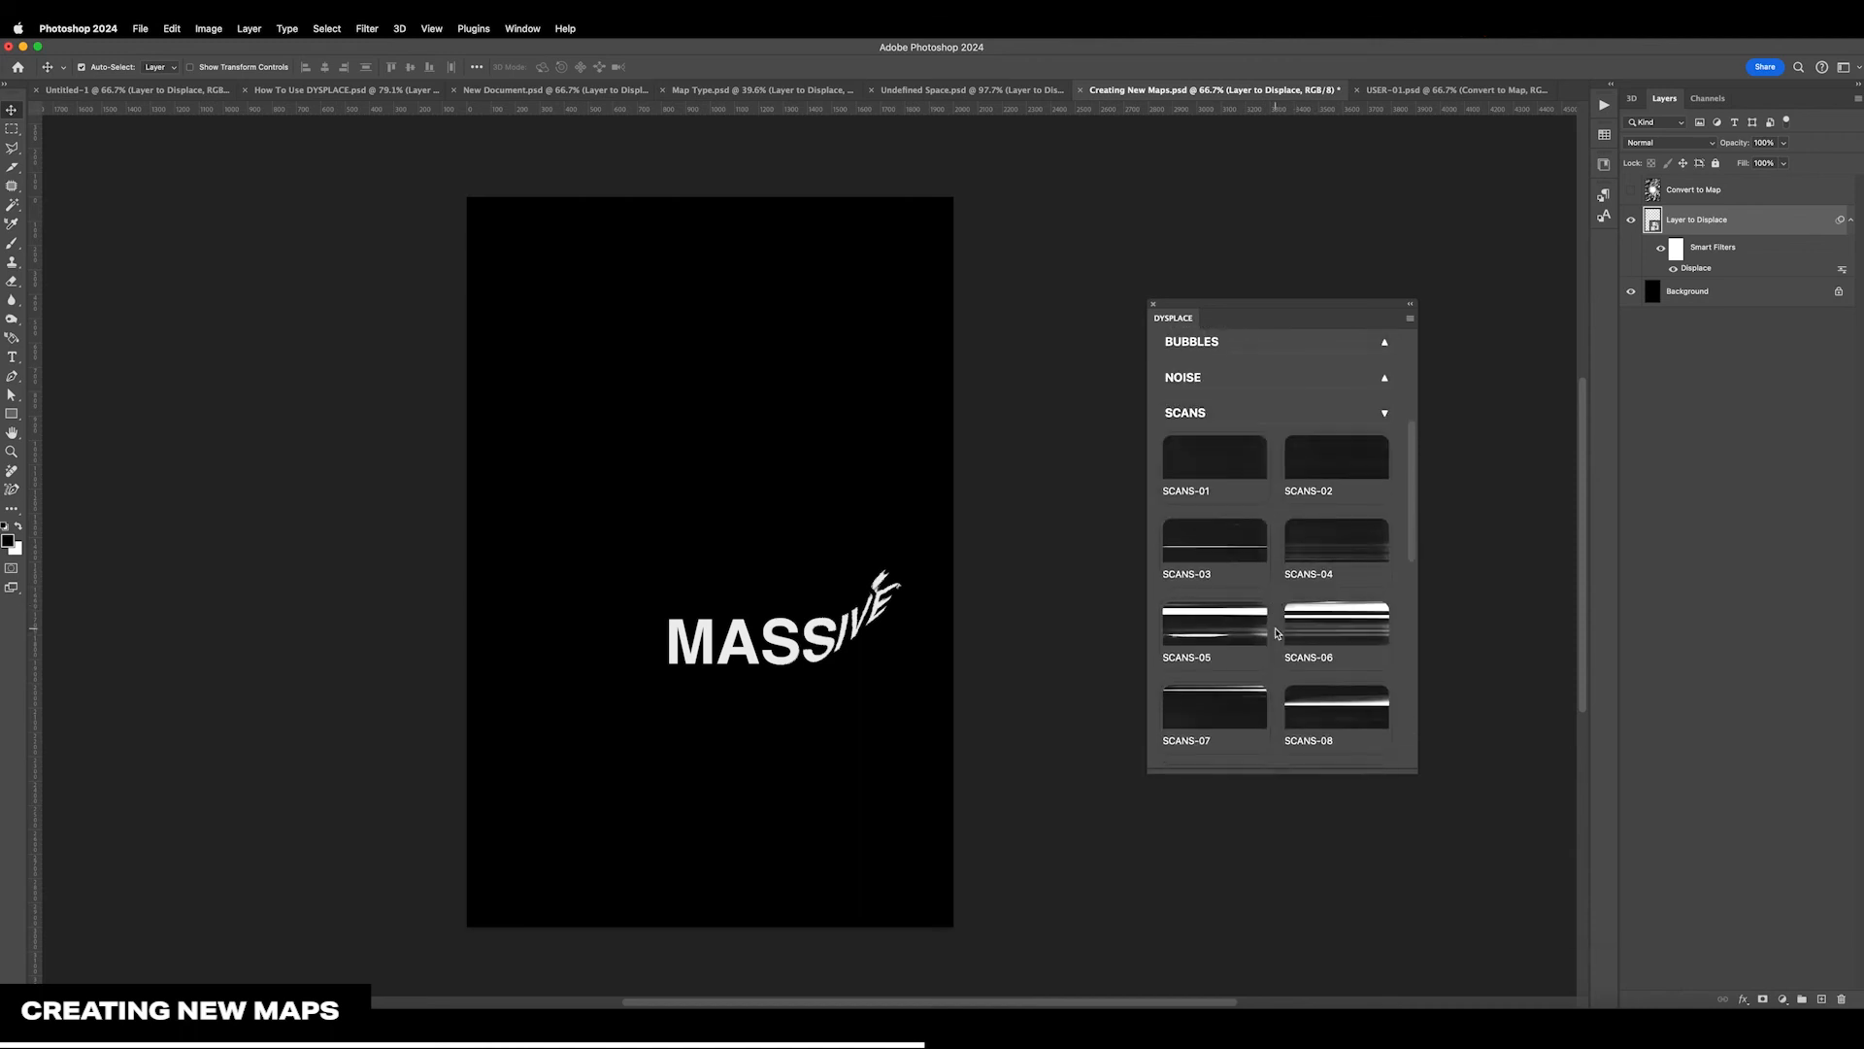
{"action": "scroll", "coordinate": [1277, 633], "scroll_direction": "up", "scroll_amount": 4}
{"action": "scroll", "coordinate": [1280, 476], "scroll_direction": "down", "scroll_amount": 4}
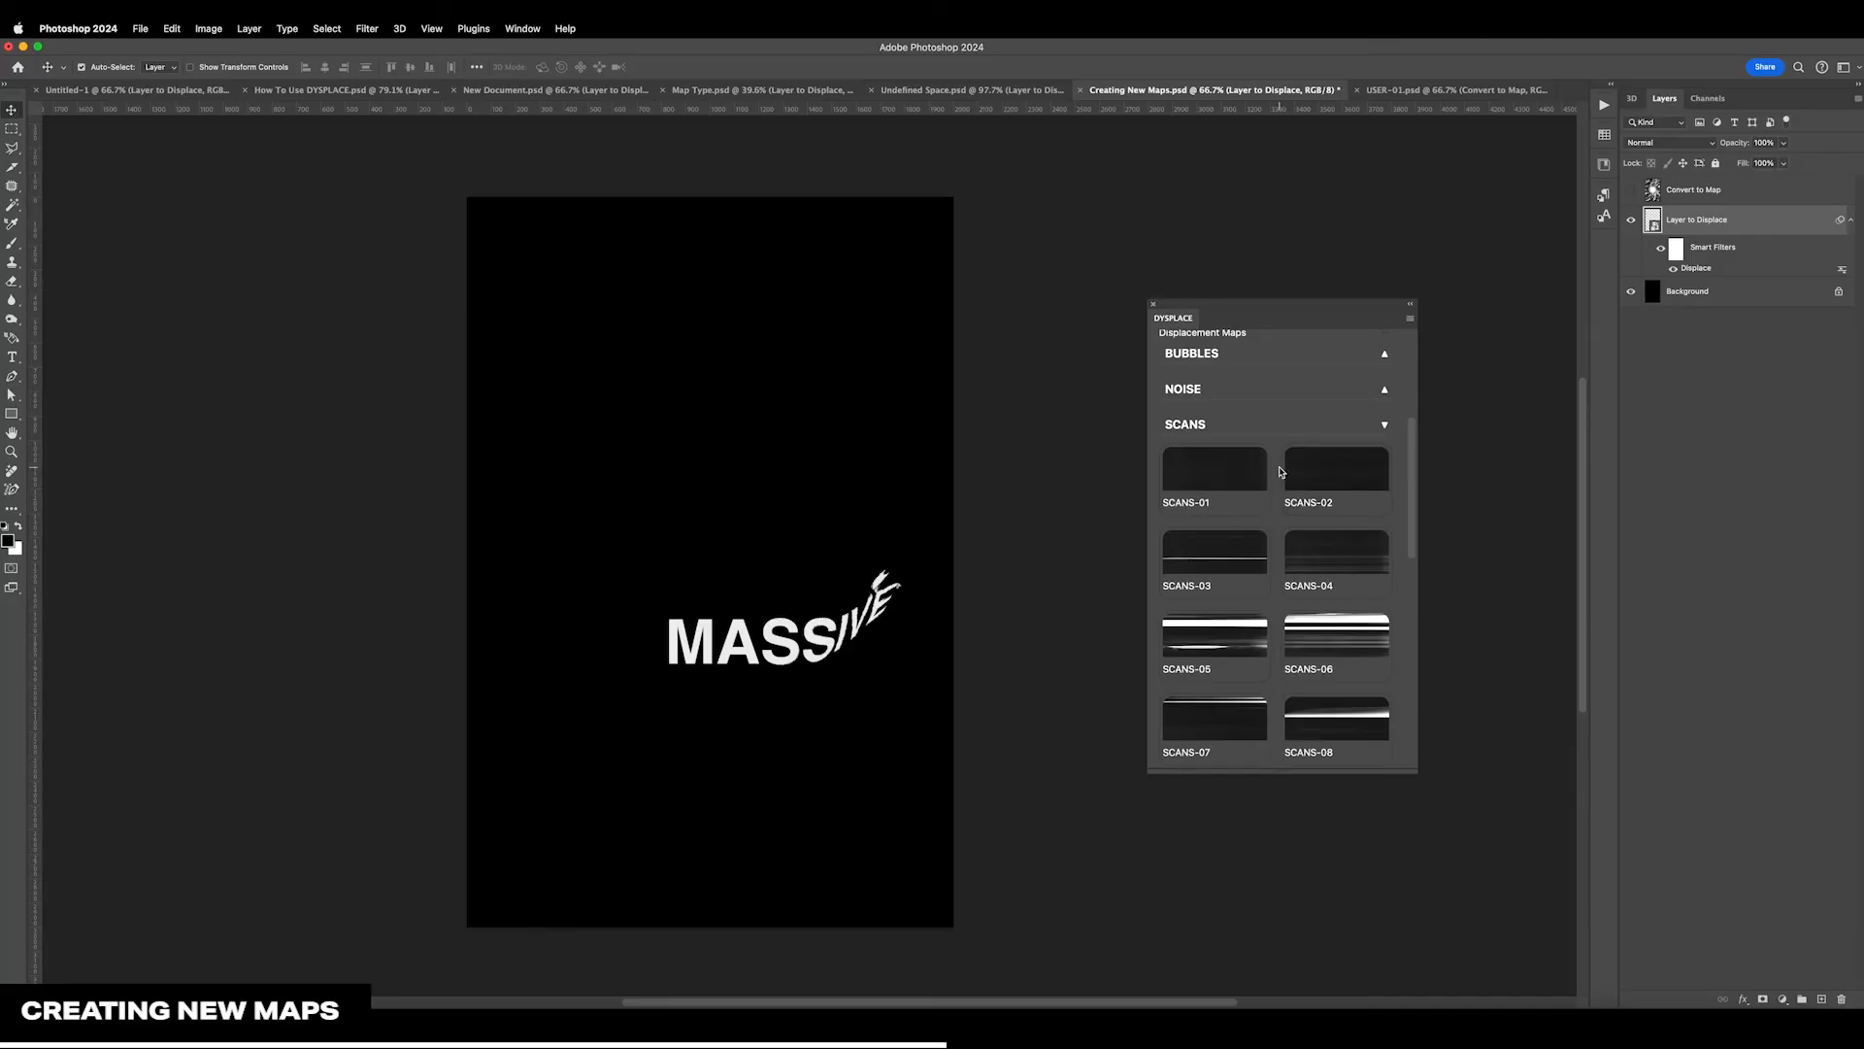
{"action": "scroll", "coordinate": [1280, 478], "scroll_direction": "down", "scroll_amount": 2}
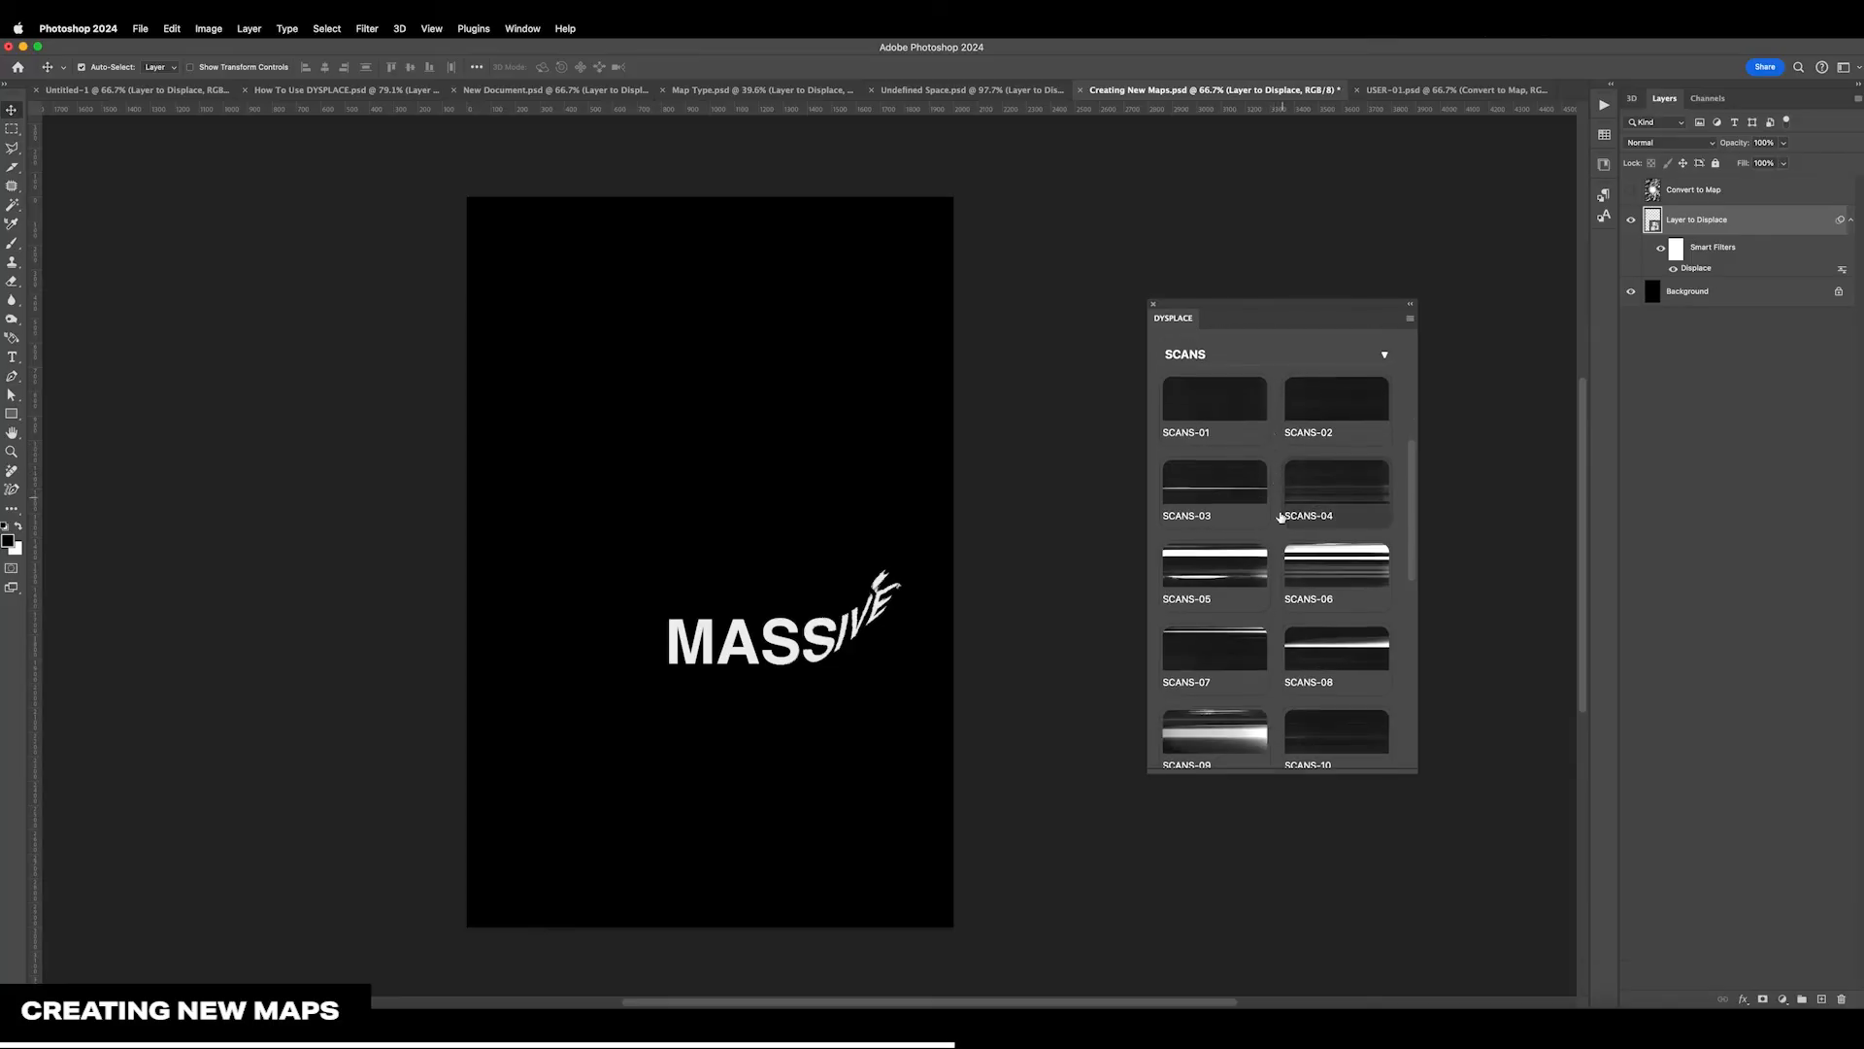
{"action": "right_click", "coordinate": [1223, 570]}
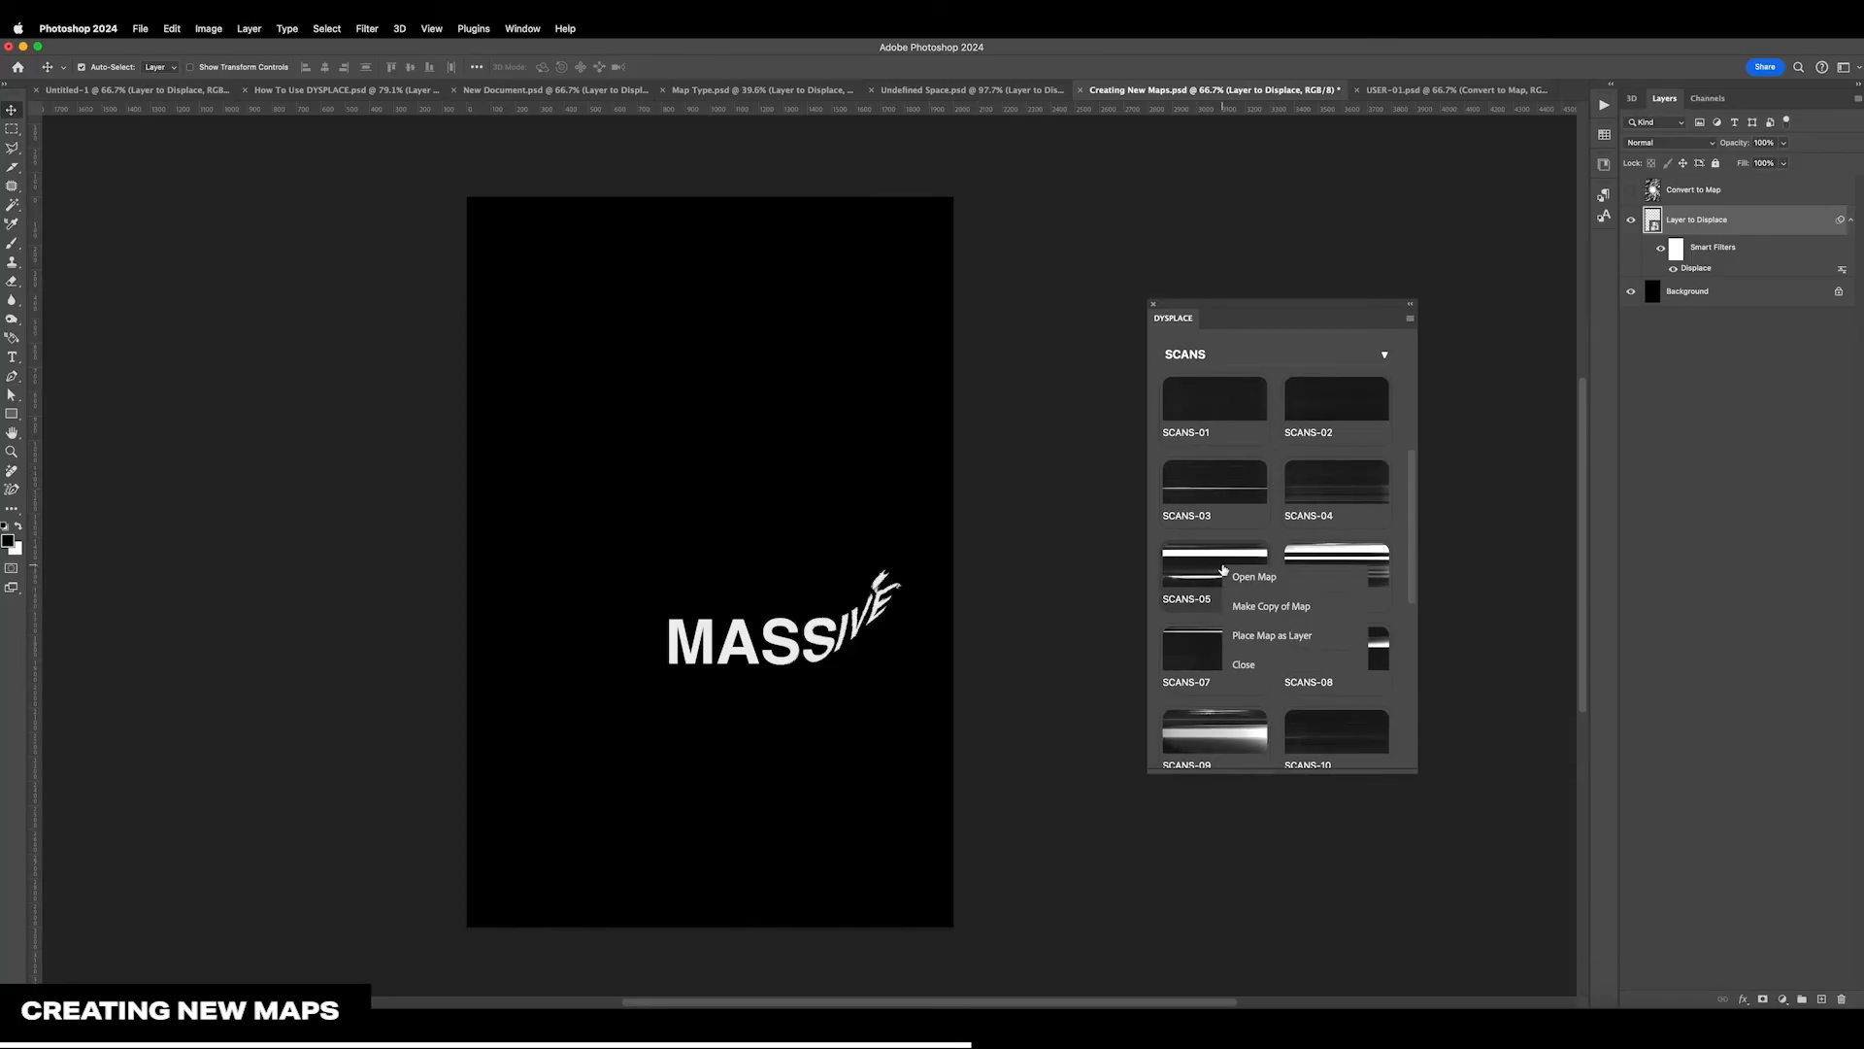
{"action": "left_click", "coordinate": [1268, 609]}
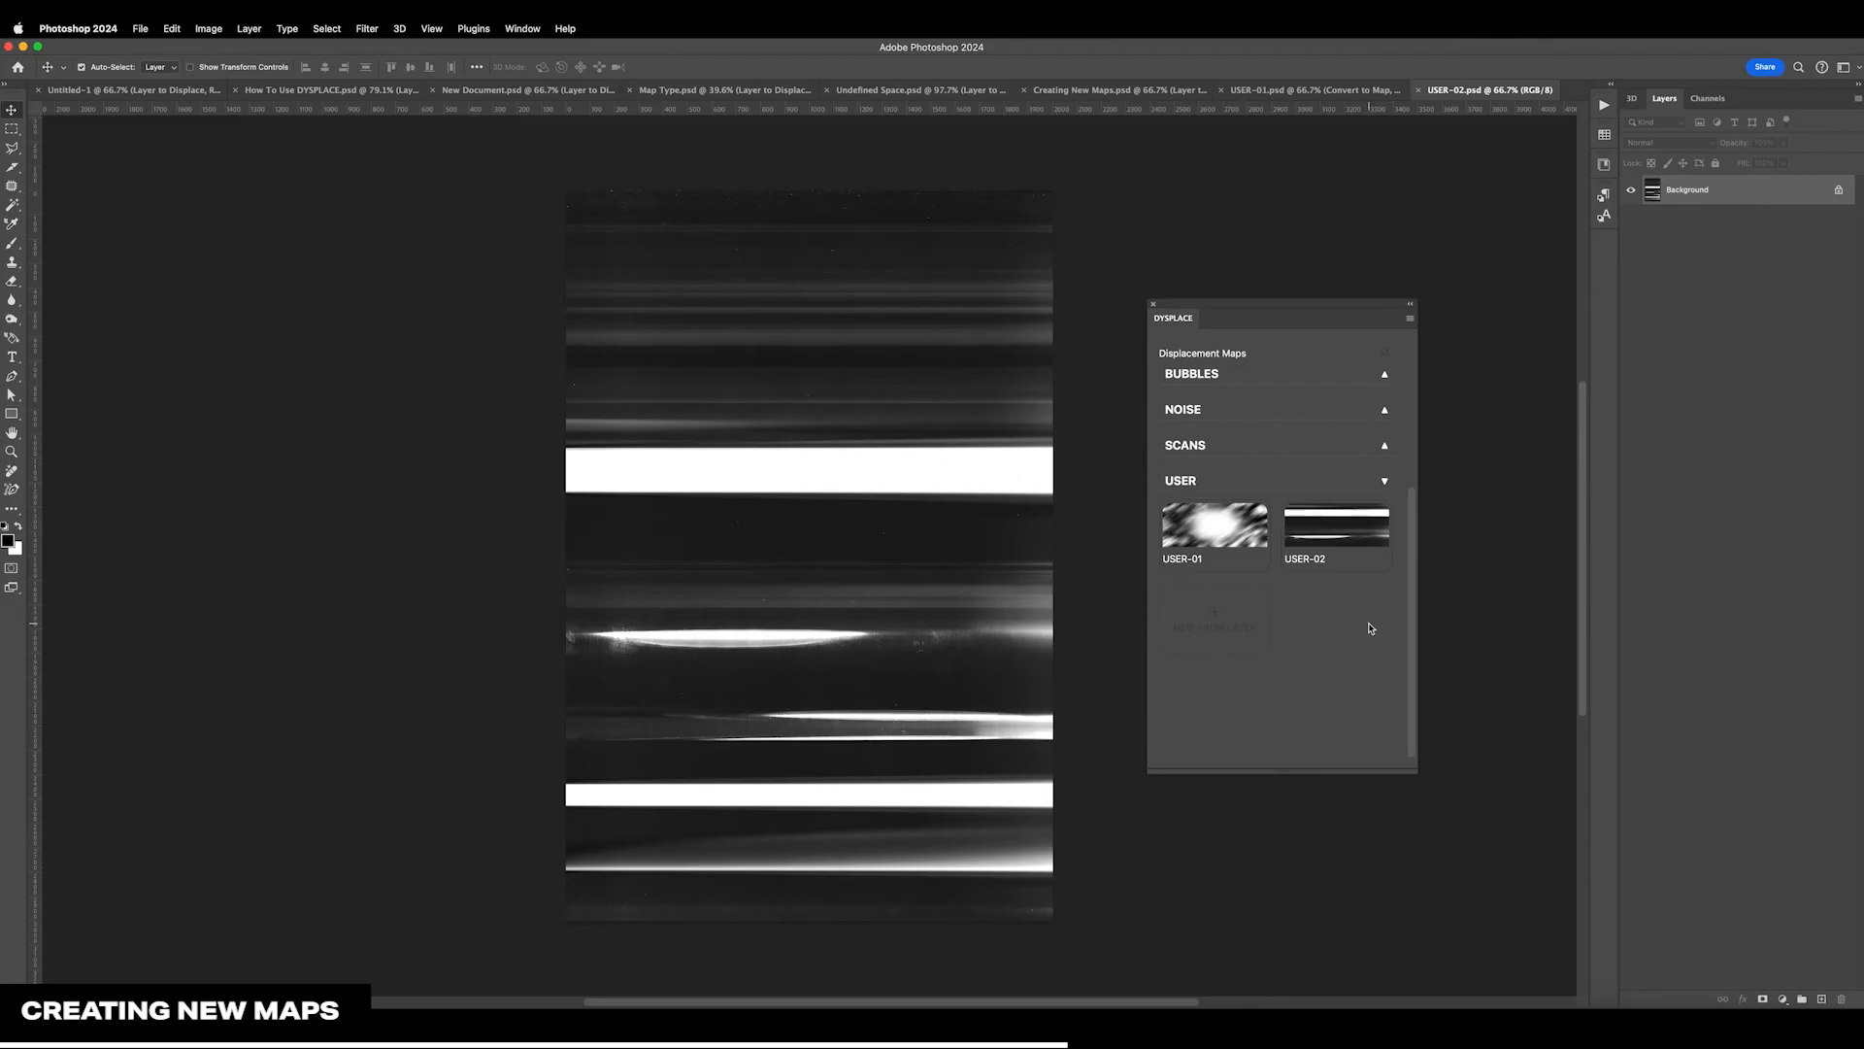
Paint a soft black circle over the upper middle of USER-02 and white across its lower edge, and save the map
{"action": "key", "text": "b"}
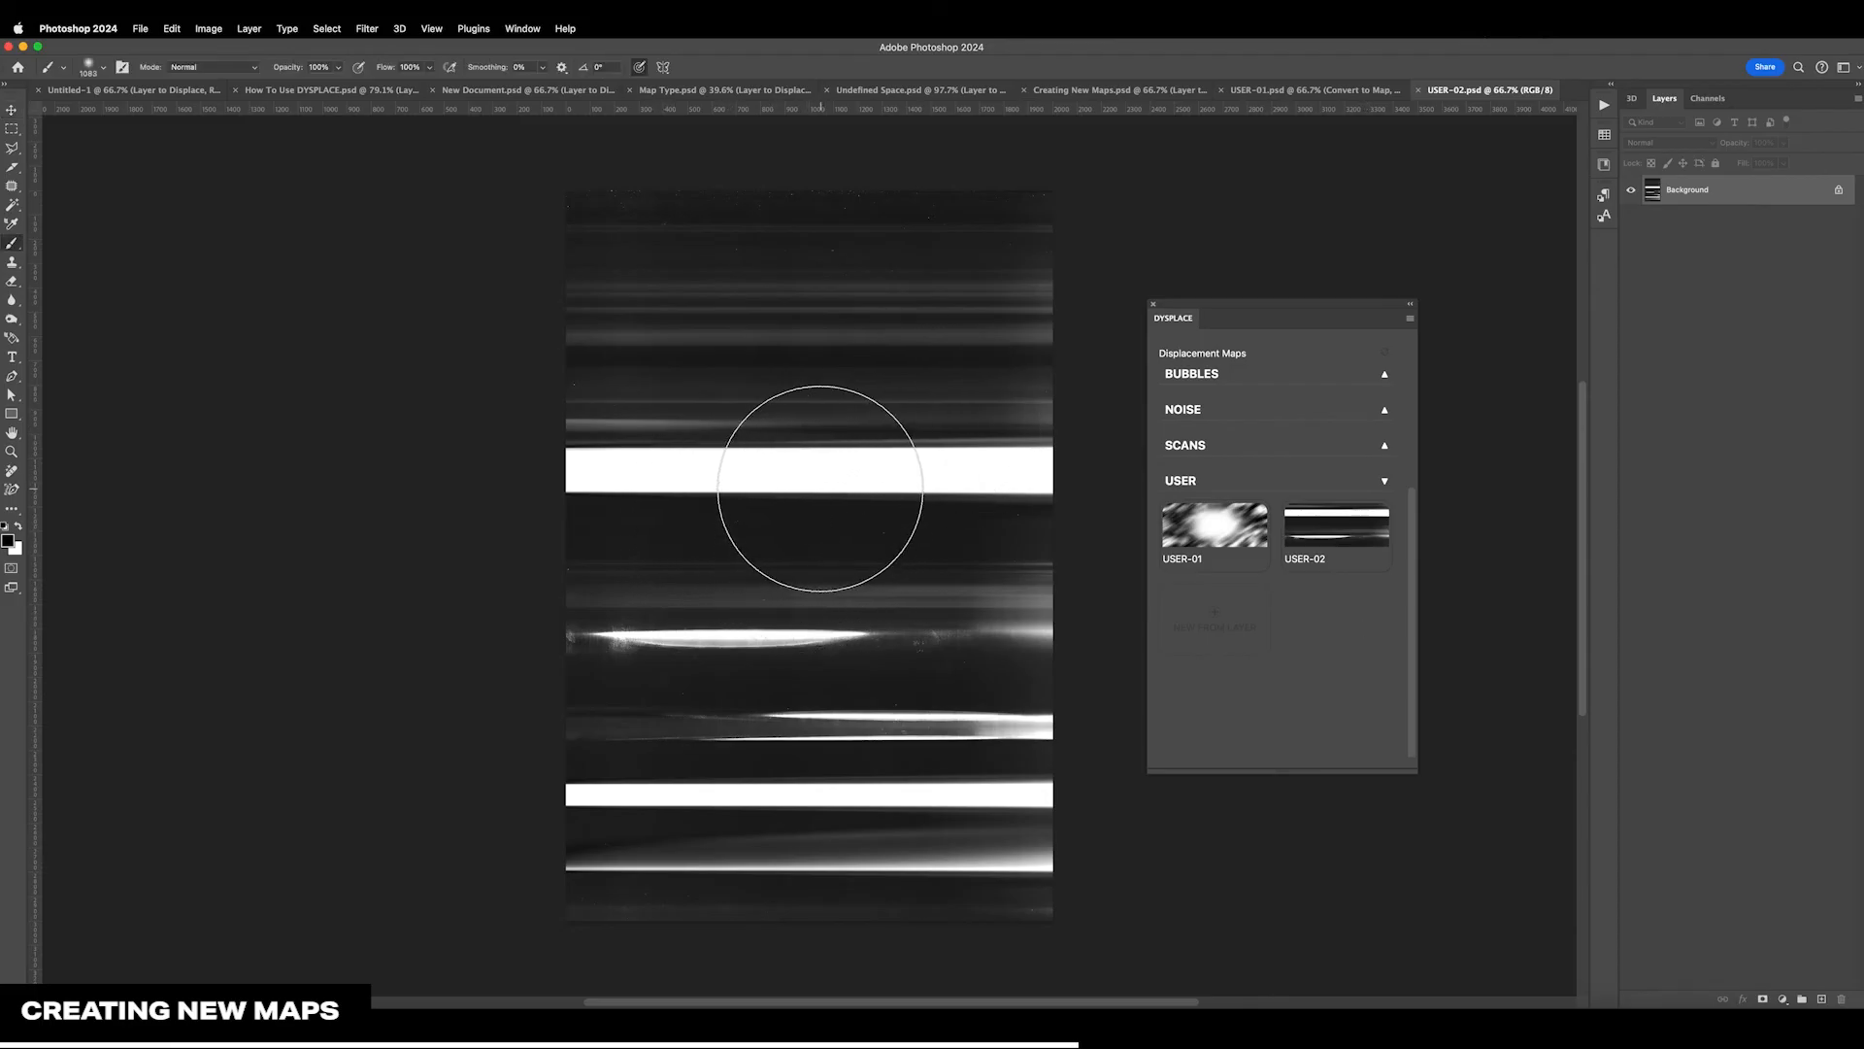
{"action": "mouse_move", "coordinate": [814, 483]}
{"action": "left_mouse_down"}
{"action": "mouse_move", "coordinate": [790, 520]}
{"action": "mouse_move", "coordinate": [791, 424]}
{"action": "mouse_move", "coordinate": [798, 450]}
{"action": "mouse_move", "coordinate": [832, 437]}
{"action": "mouse_move", "coordinate": [820, 449]}
{"action": "left_mouse_up"}
{"action": "key", "text": "x"}
{"action": "mouse_move", "coordinate": [991, 874]}
{"action": "left_mouse_down"}
{"action": "mouse_move", "coordinate": [959, 920]}
{"action": "mouse_move", "coordinate": [1041, 864]}
{"action": "mouse_move", "coordinate": [699, 922]}
{"action": "mouse_move", "coordinate": [489, 803]}
{"action": "mouse_move", "coordinate": [570, 901]}
{"action": "mouse_move", "coordinate": [1063, 831]}
{"action": "mouse_move", "coordinate": [1110, 776]}
{"action": "mouse_move", "coordinate": [679, 923]}
{"action": "left_mouse_up"}
{"action": "key", "text": "super+s"}
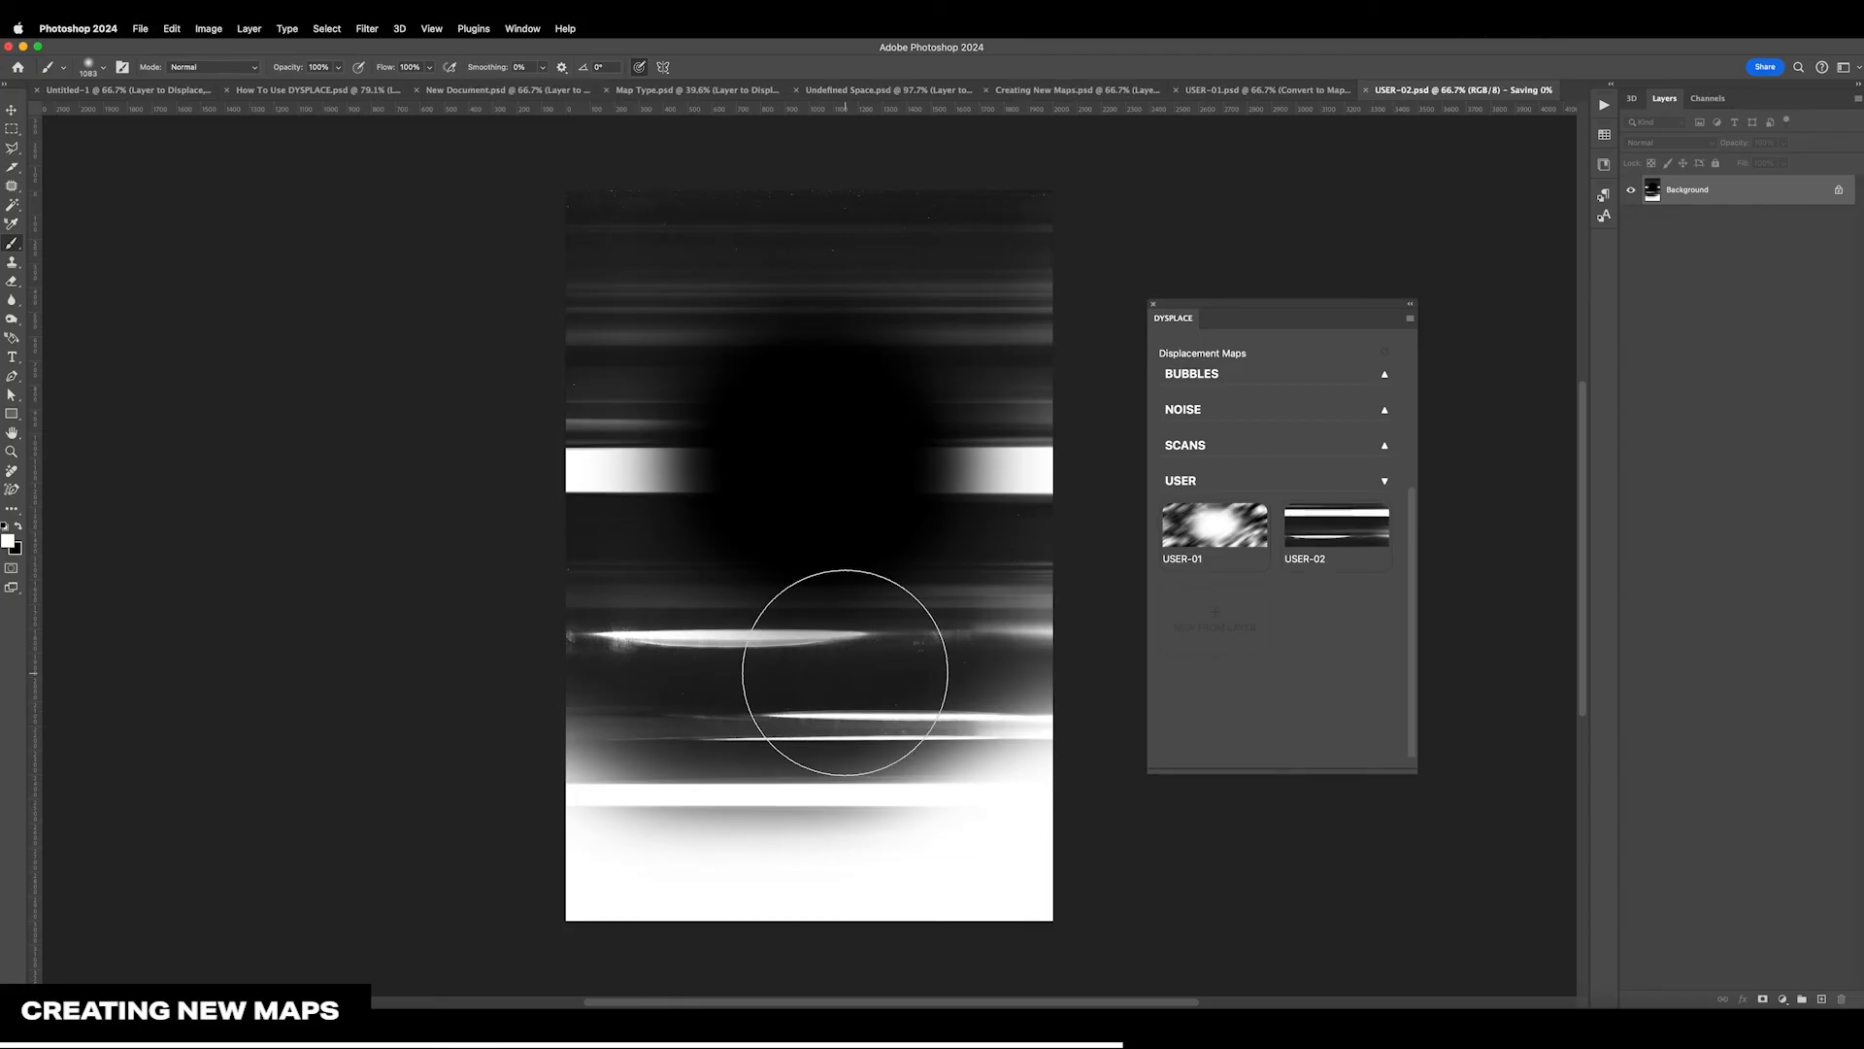
{"action": "key", "text": "v"}
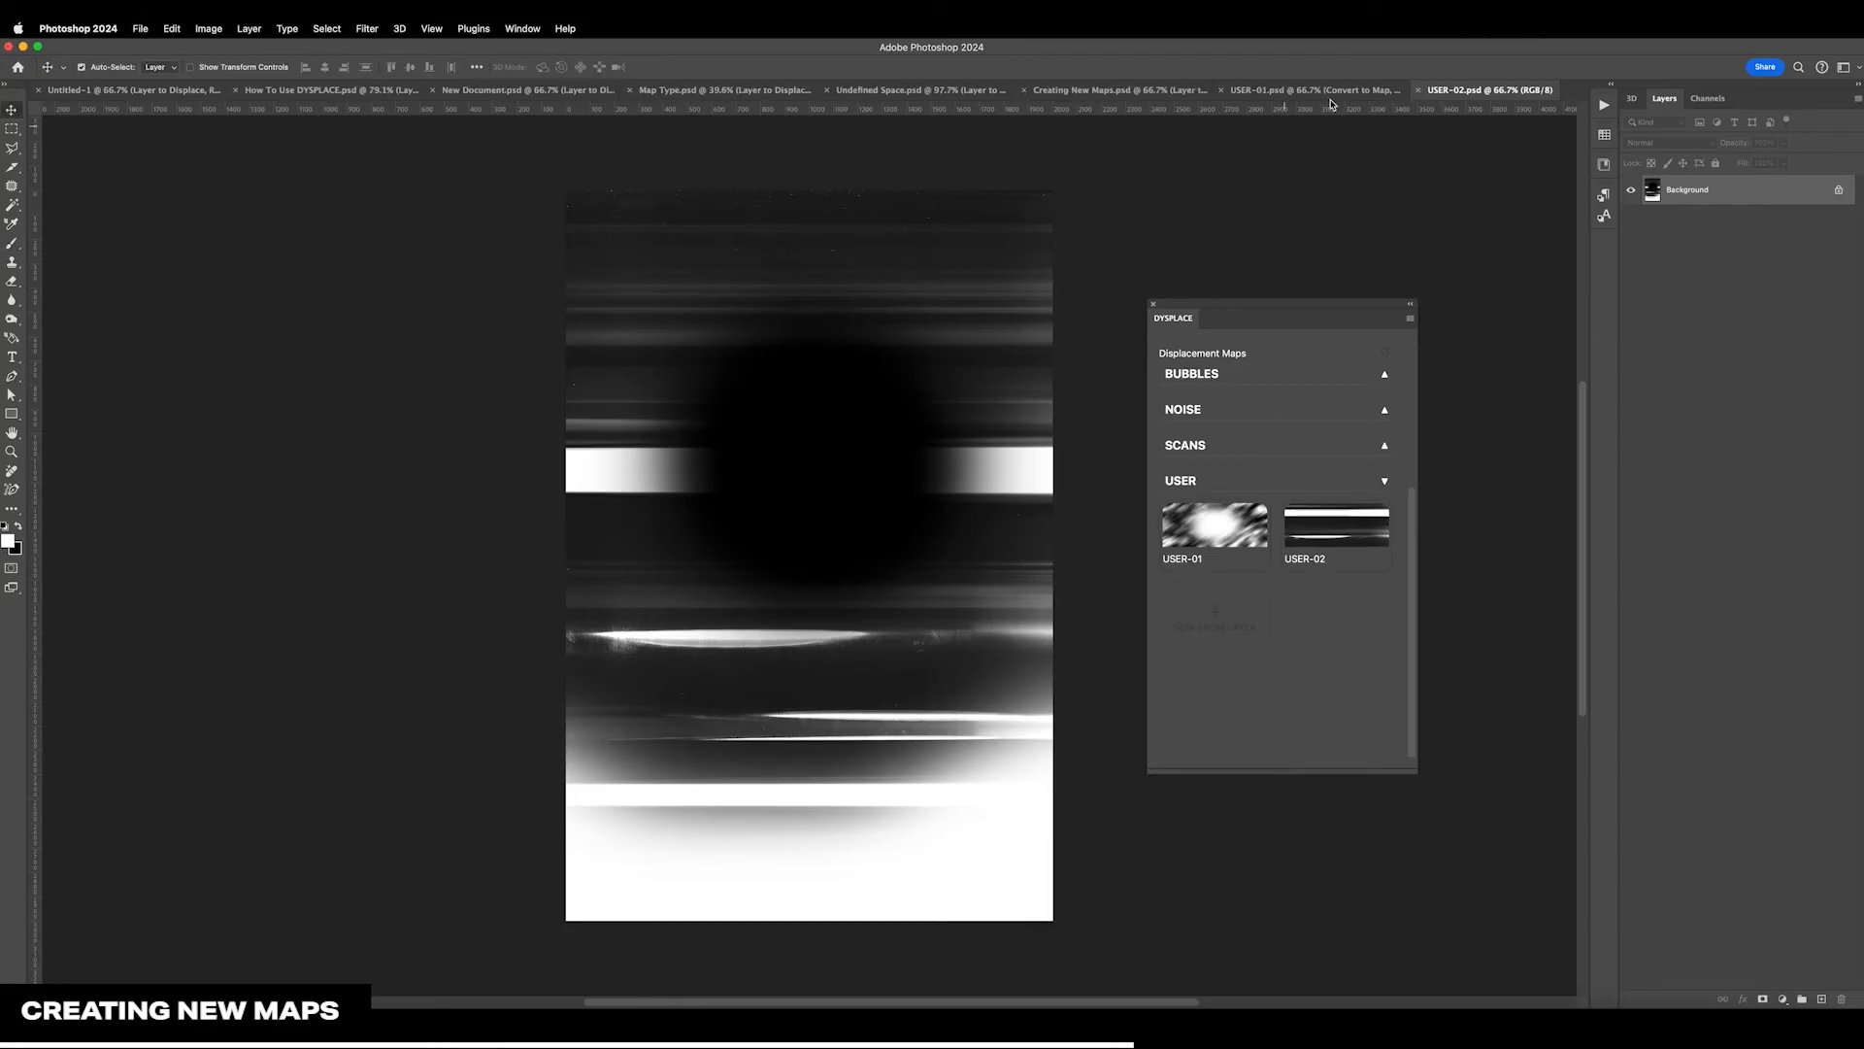
Apply USER-02 to Layer to Displace in Creating New Maps.psd, increase the horizontal displacement, and set the vertical displacement to 728
{"action": "left_click", "coordinate": [1107, 90]}
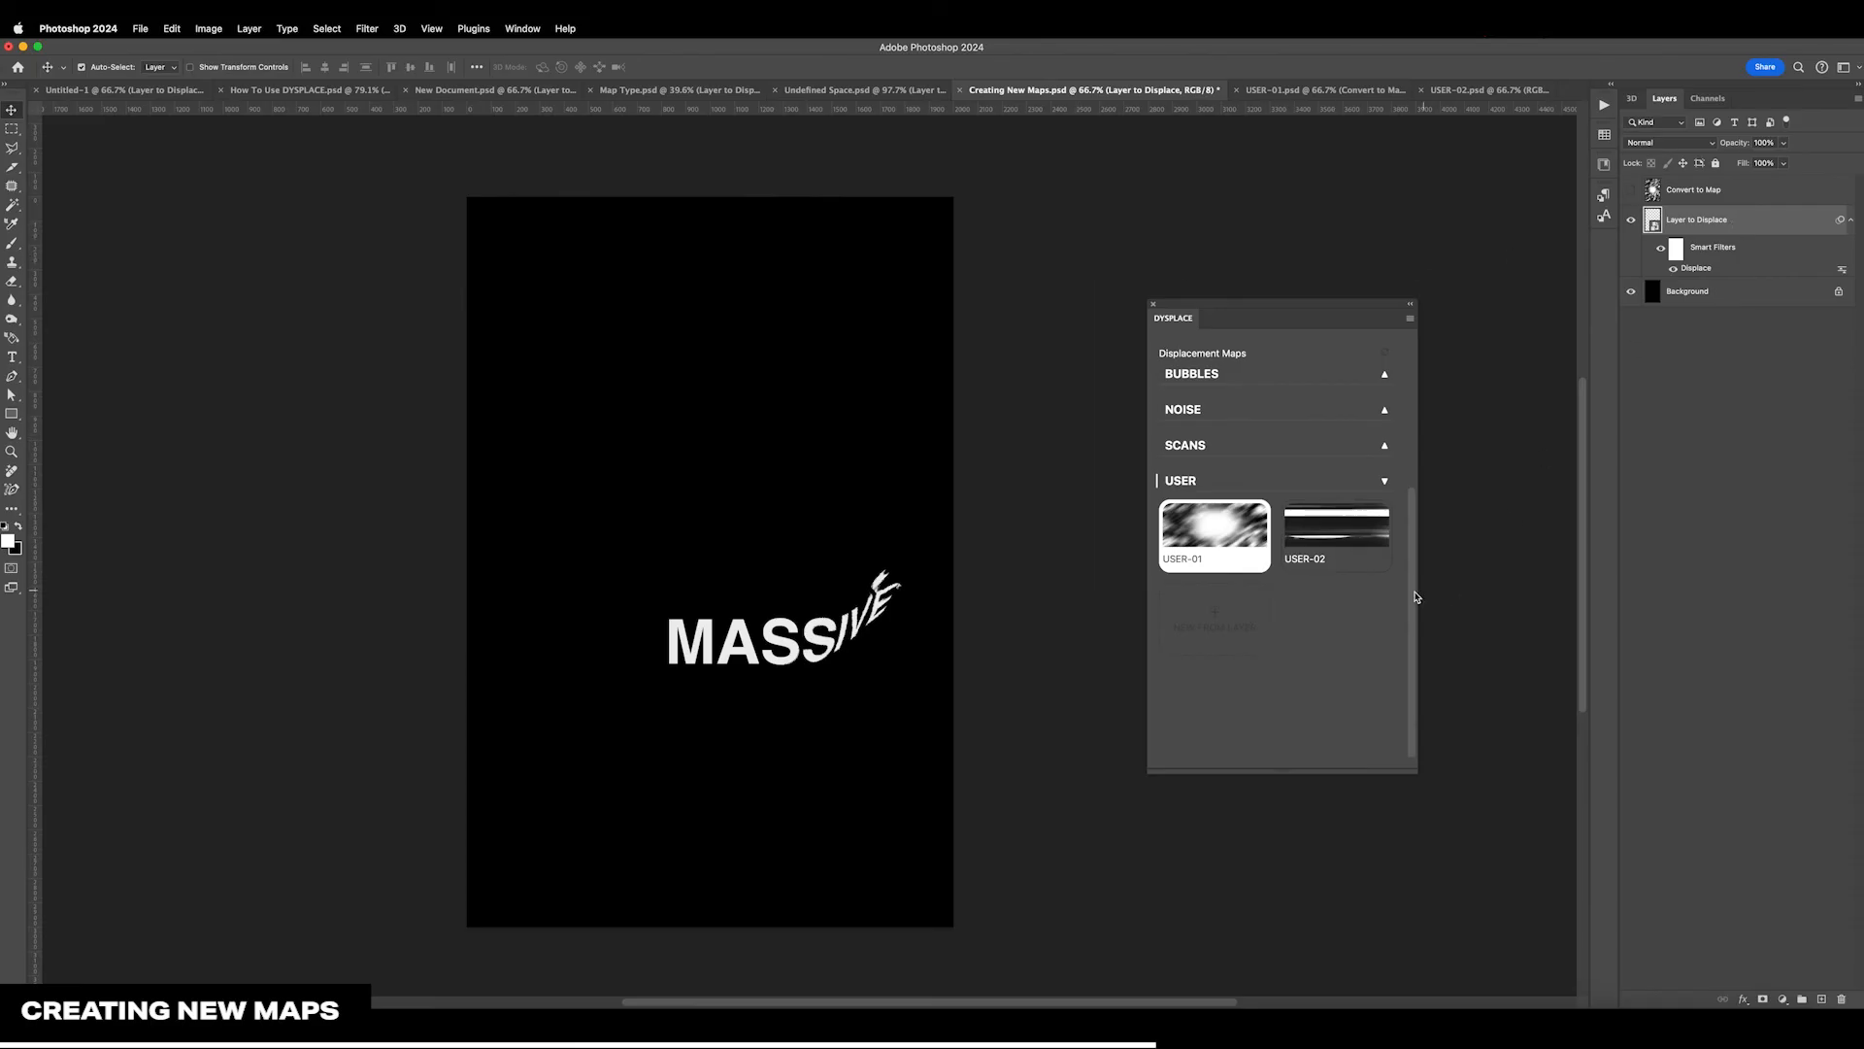
{"action": "left_click", "coordinate": [1367, 568]}
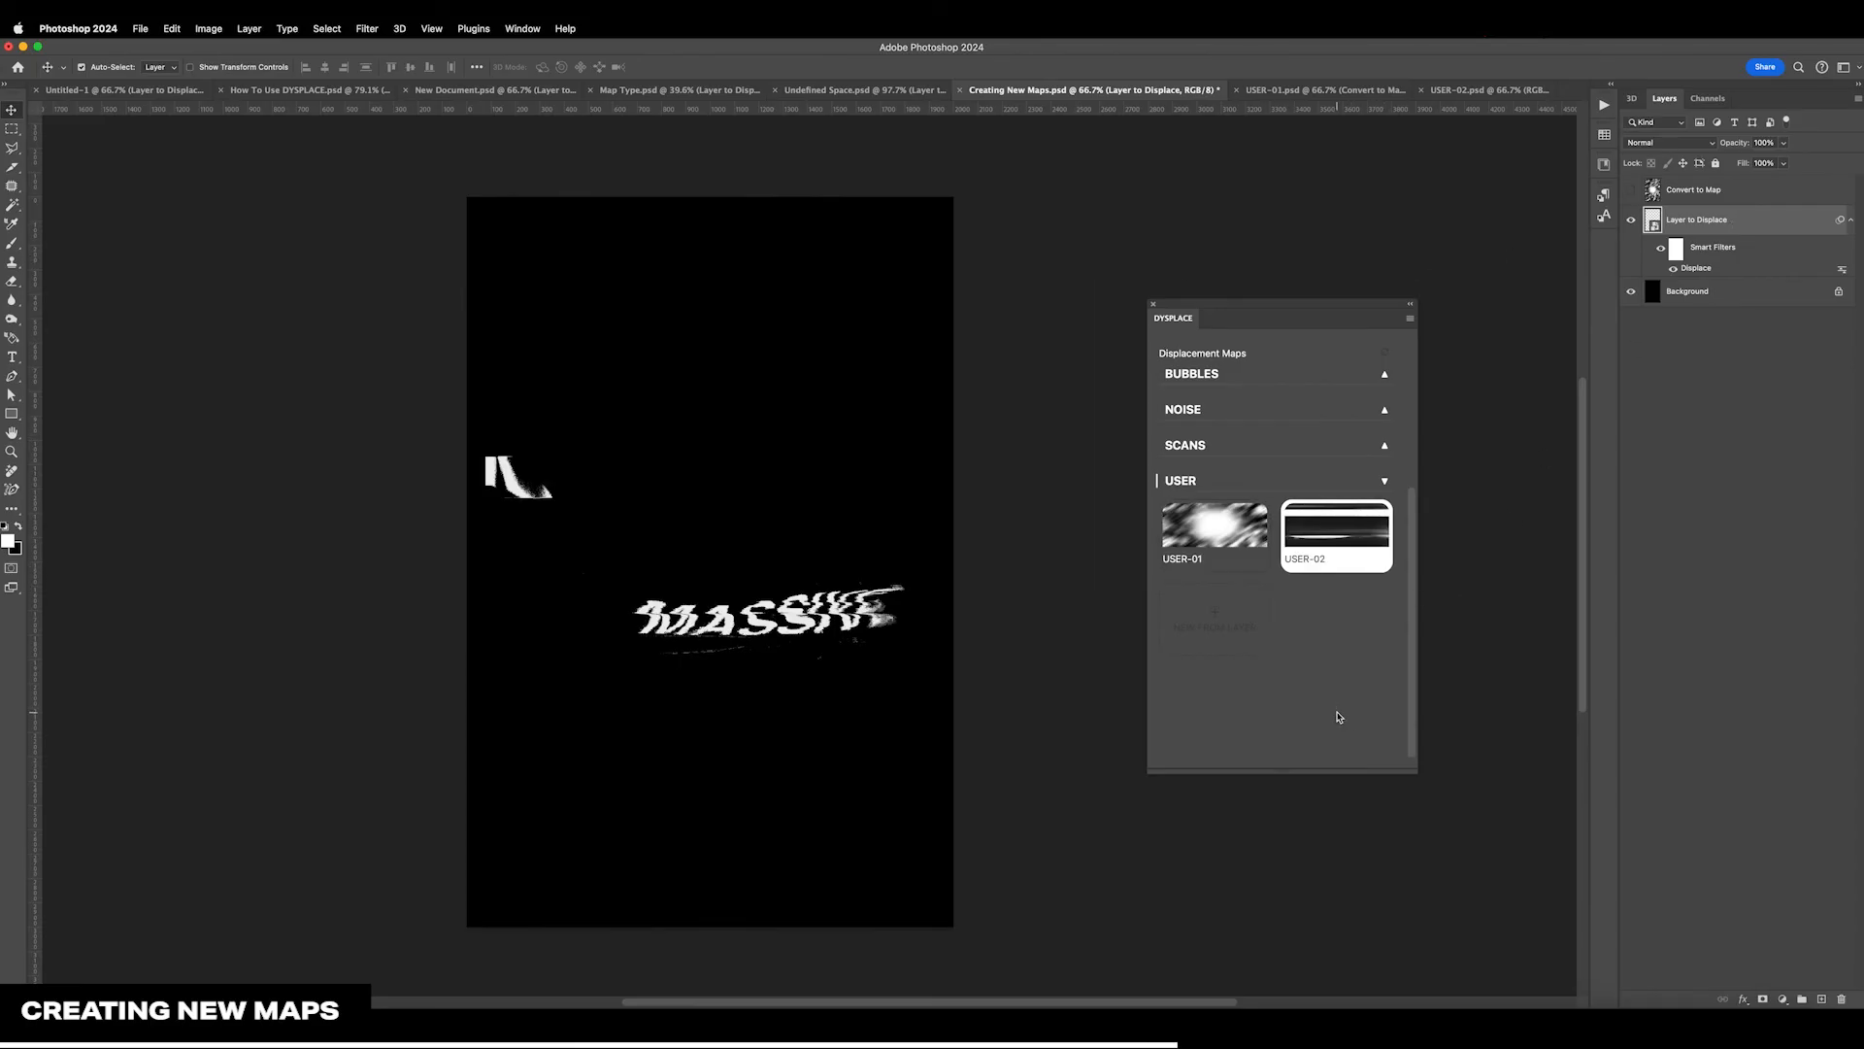
{"action": "scroll", "coordinate": [1338, 717], "scroll_direction": "up", "scroll_amount": 5}
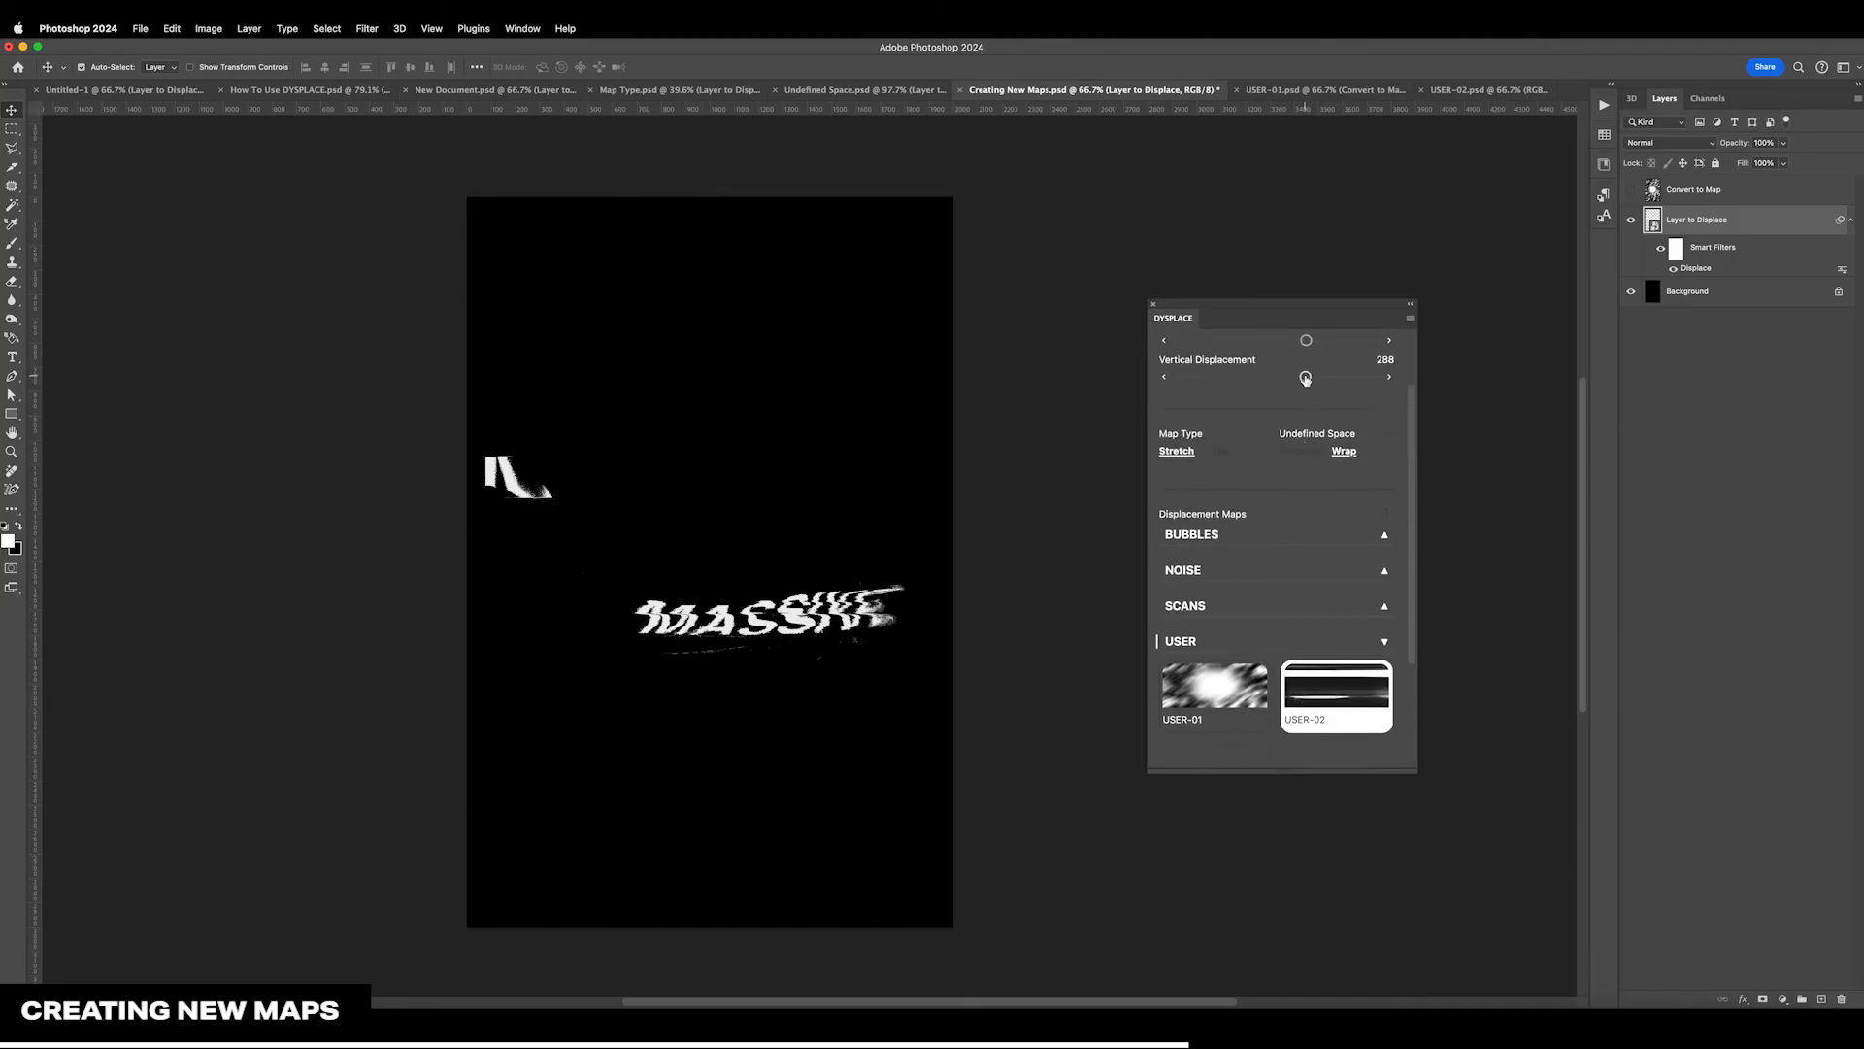
{"action": "left_click_drag", "start_coordinate": [1306, 377], "coordinate": [1336, 340]}
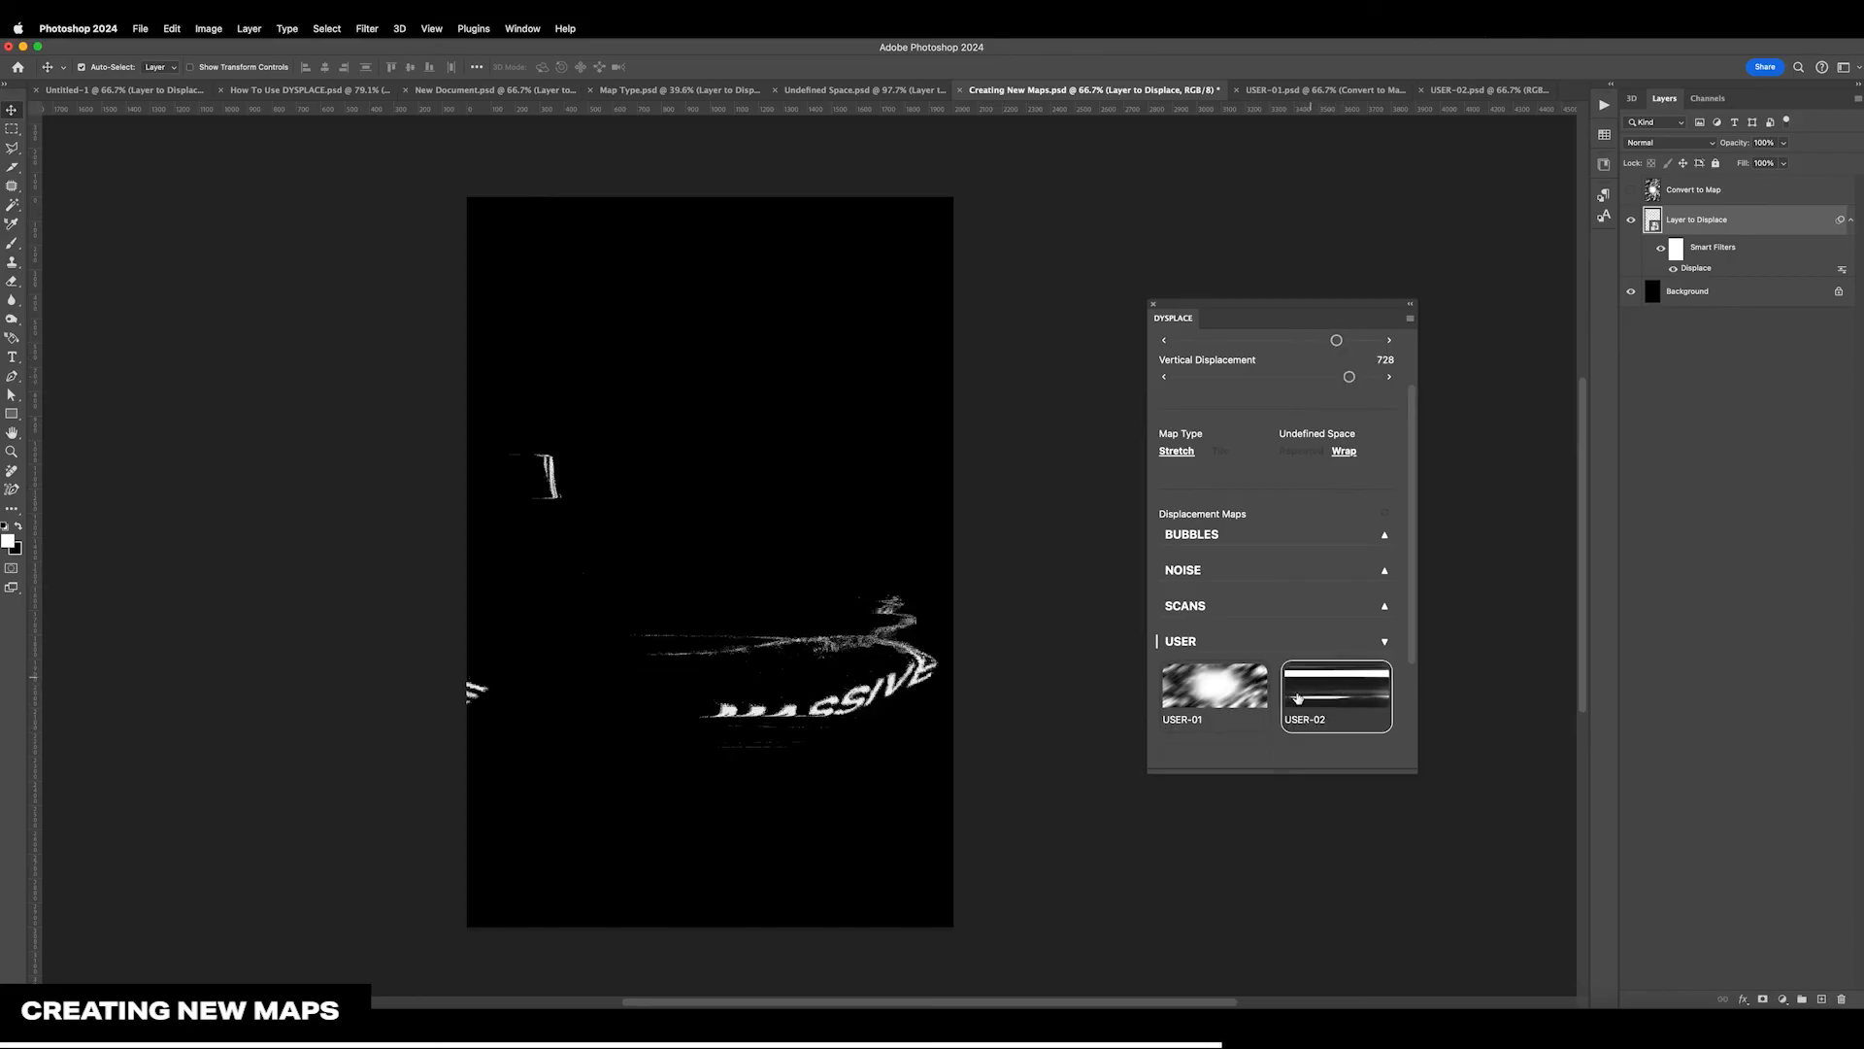
Switch Layer to Displace between the USER-02 and USER-01 maps, finishing on USER-02
{"action": "left_click", "coordinate": [1317, 669]}
{"action": "left_click", "coordinate": [1260, 716]}
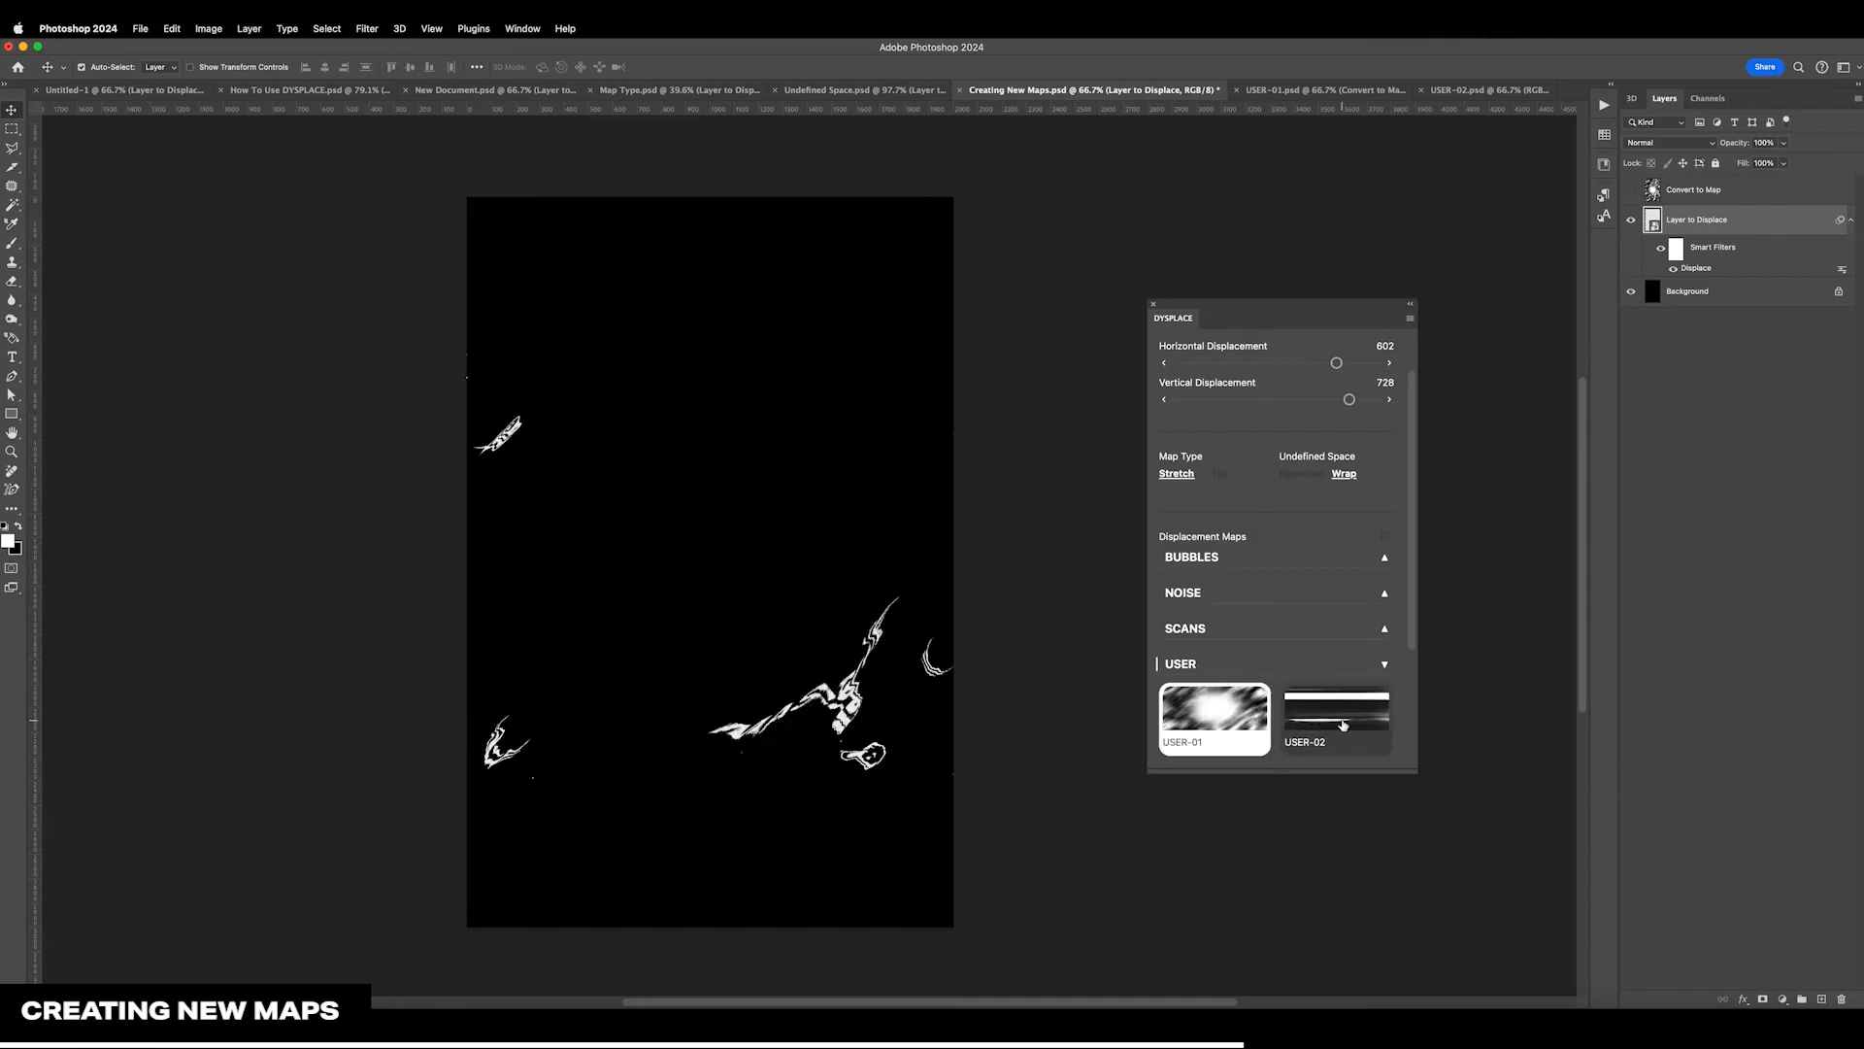
{"action": "left_click", "coordinate": [1334, 721]}
Try the SCANS-01 map on Layer to Displace, and reapply USER-02 from the USER group
{"action": "left_click", "coordinate": [1250, 668]}
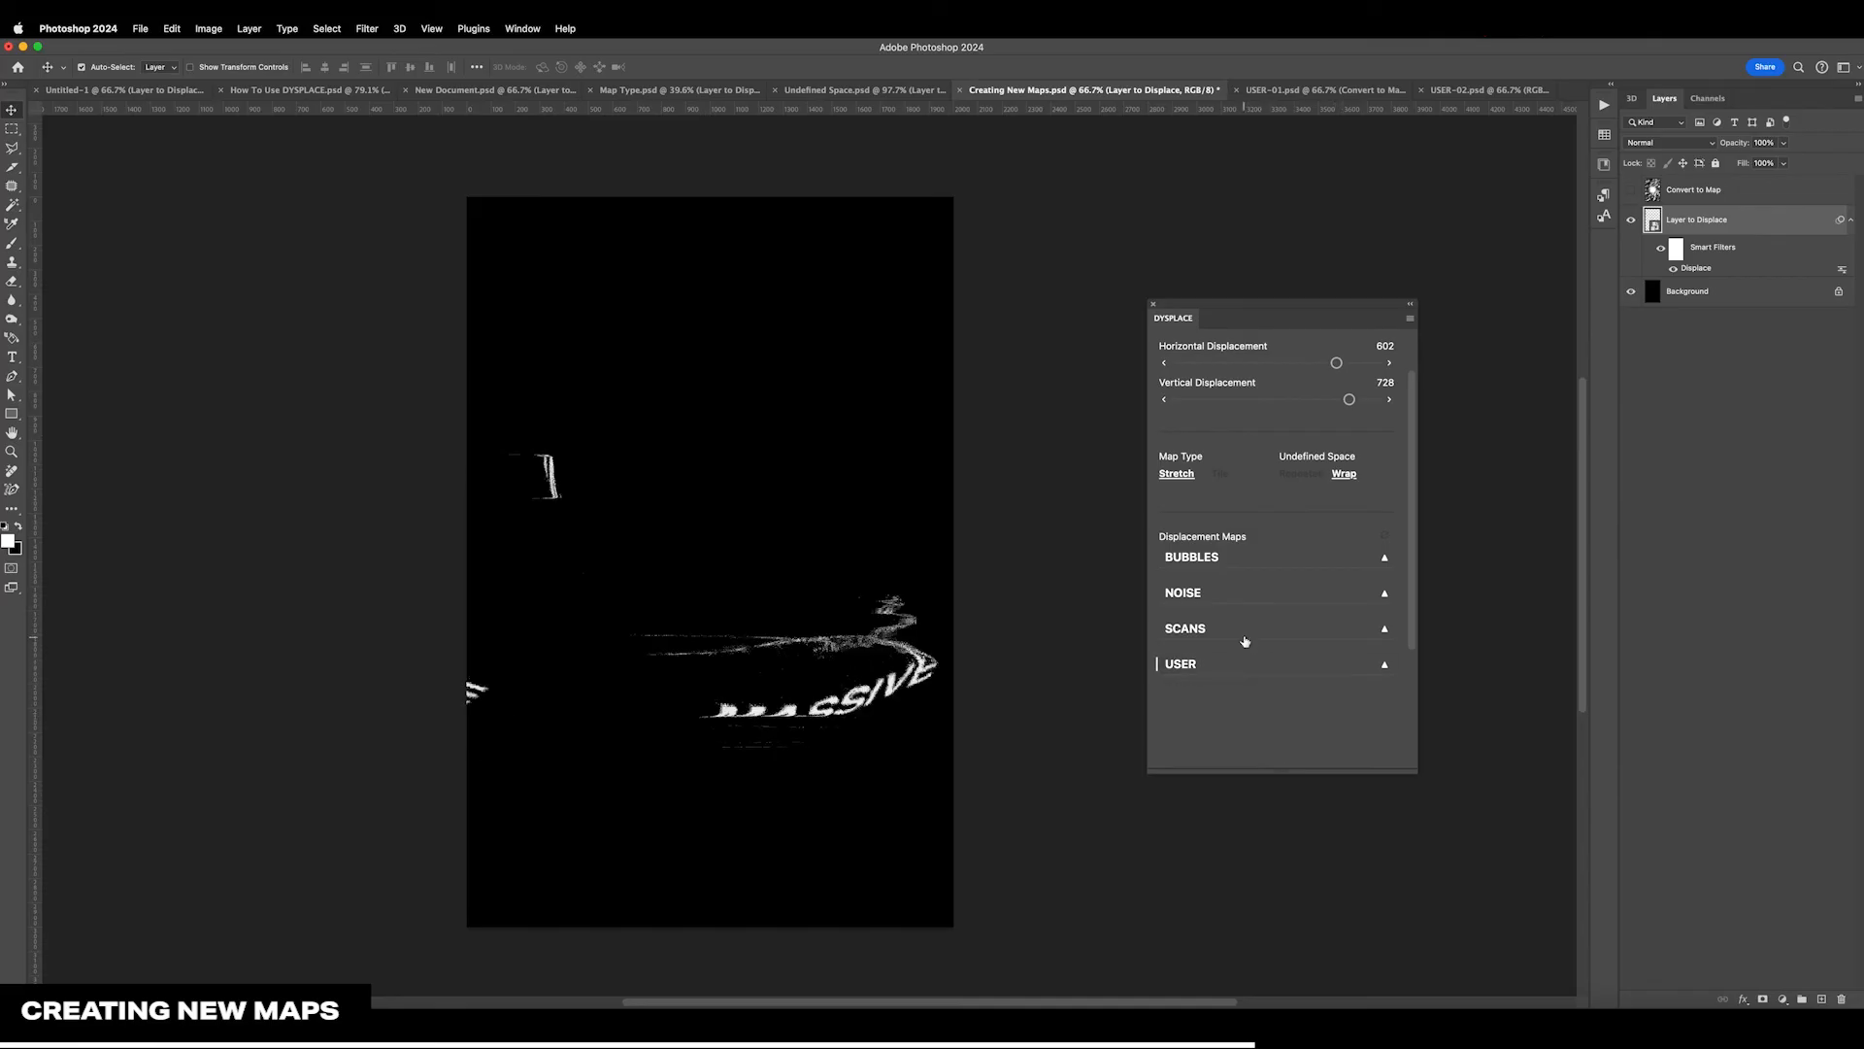
{"action": "left_click", "coordinate": [1241, 633]}
{"action": "left_click", "coordinate": [1249, 674]}
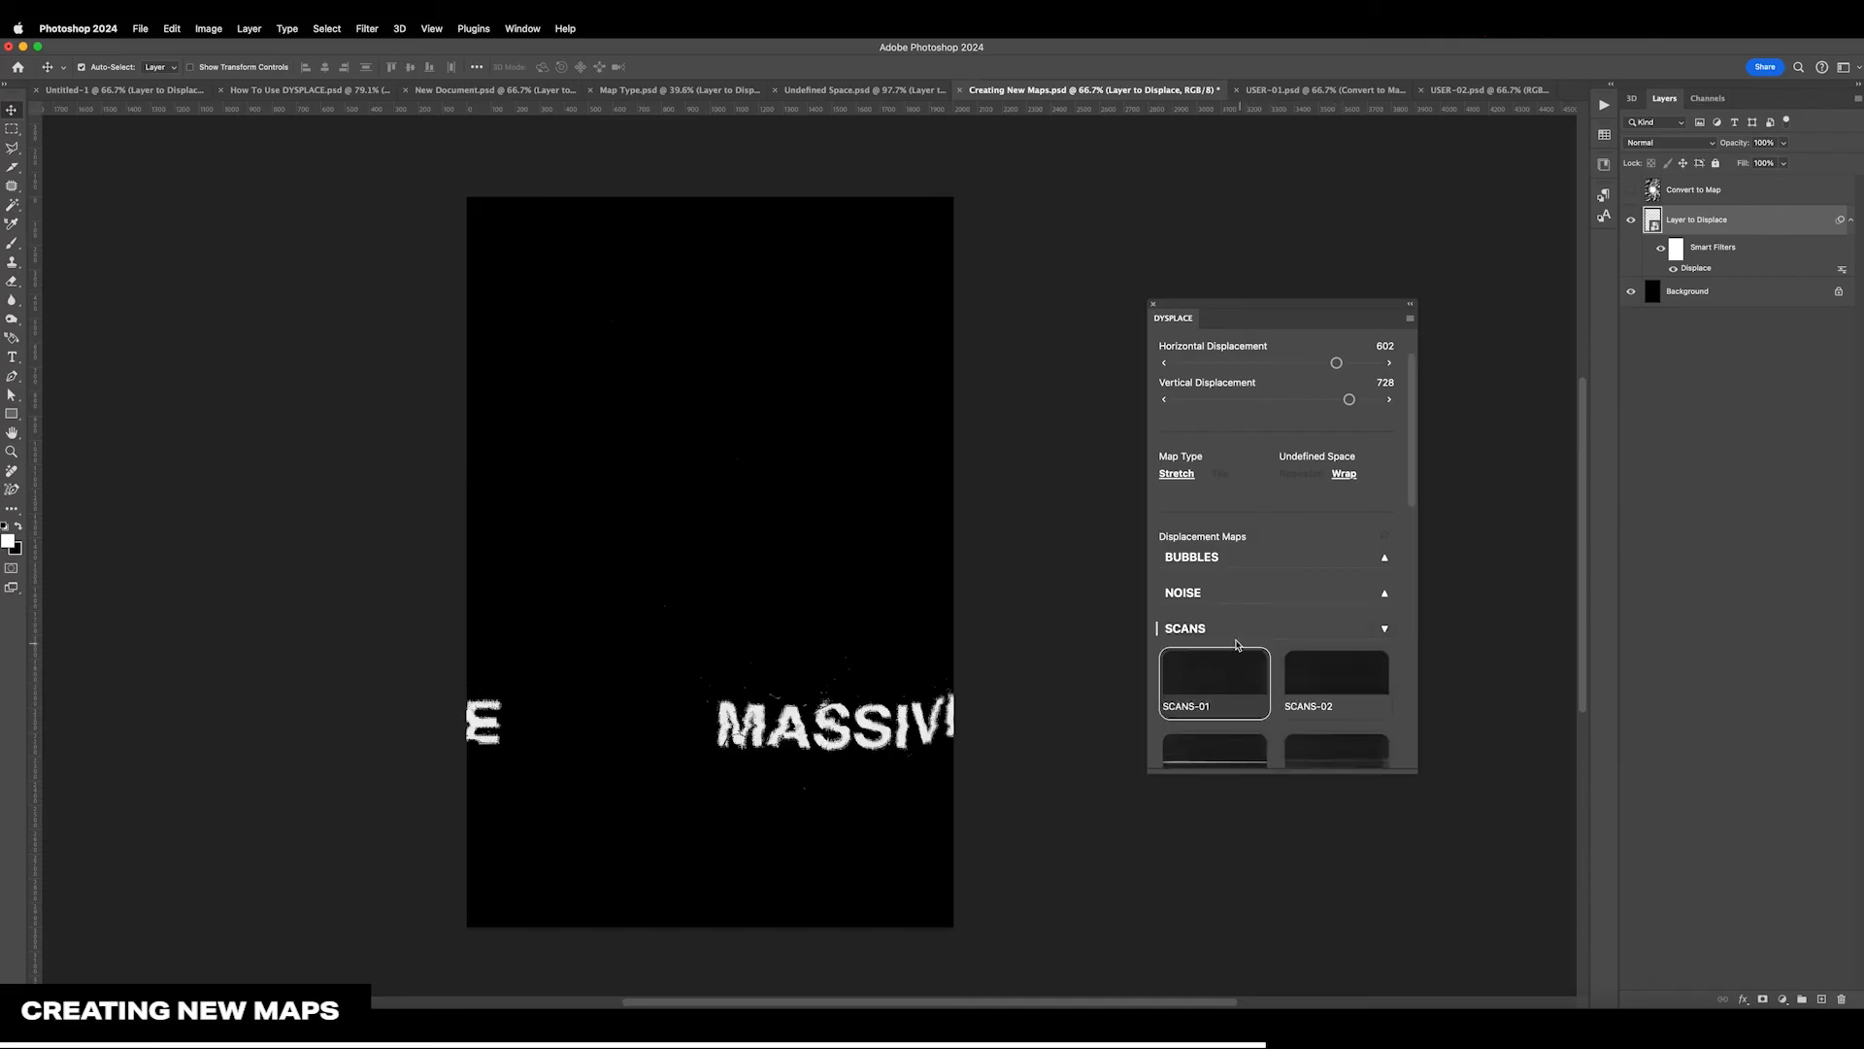
{"action": "left_click", "coordinate": [1238, 633]}
{"action": "left_click", "coordinate": [1233, 661]}
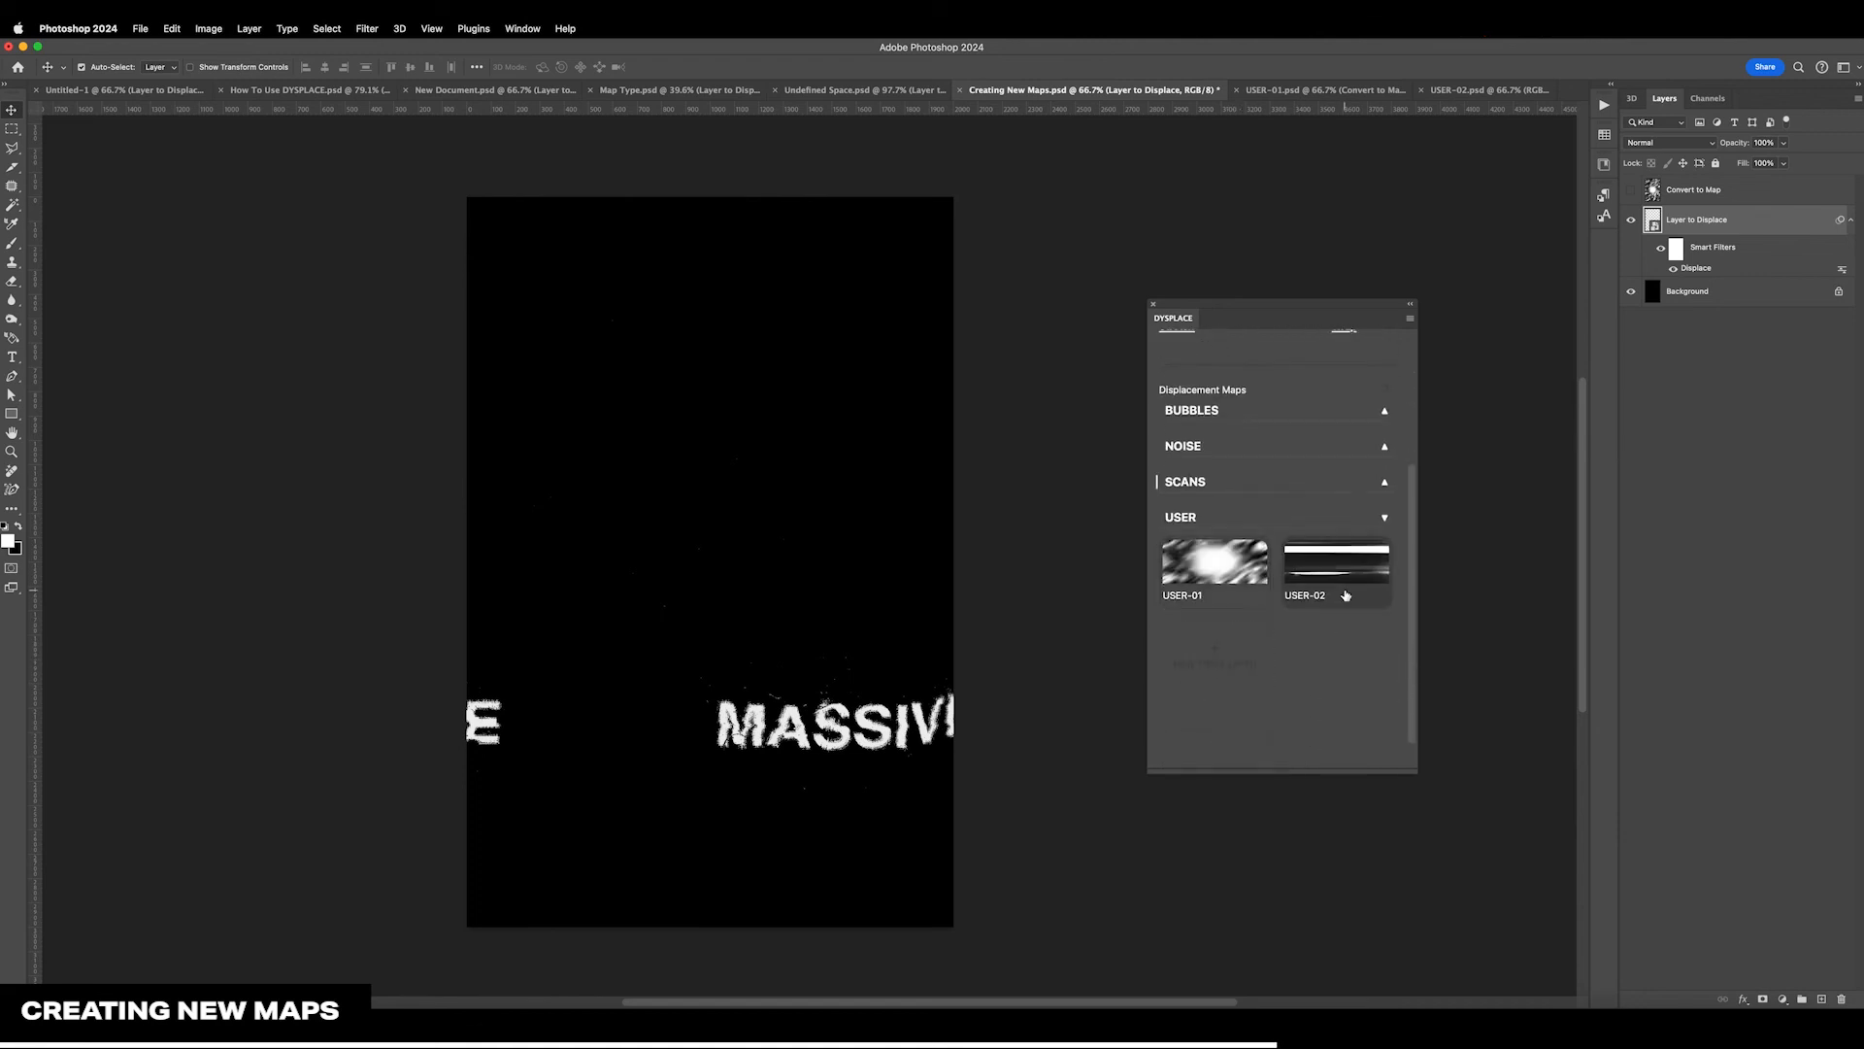
{"action": "left_click", "coordinate": [1317, 602]}
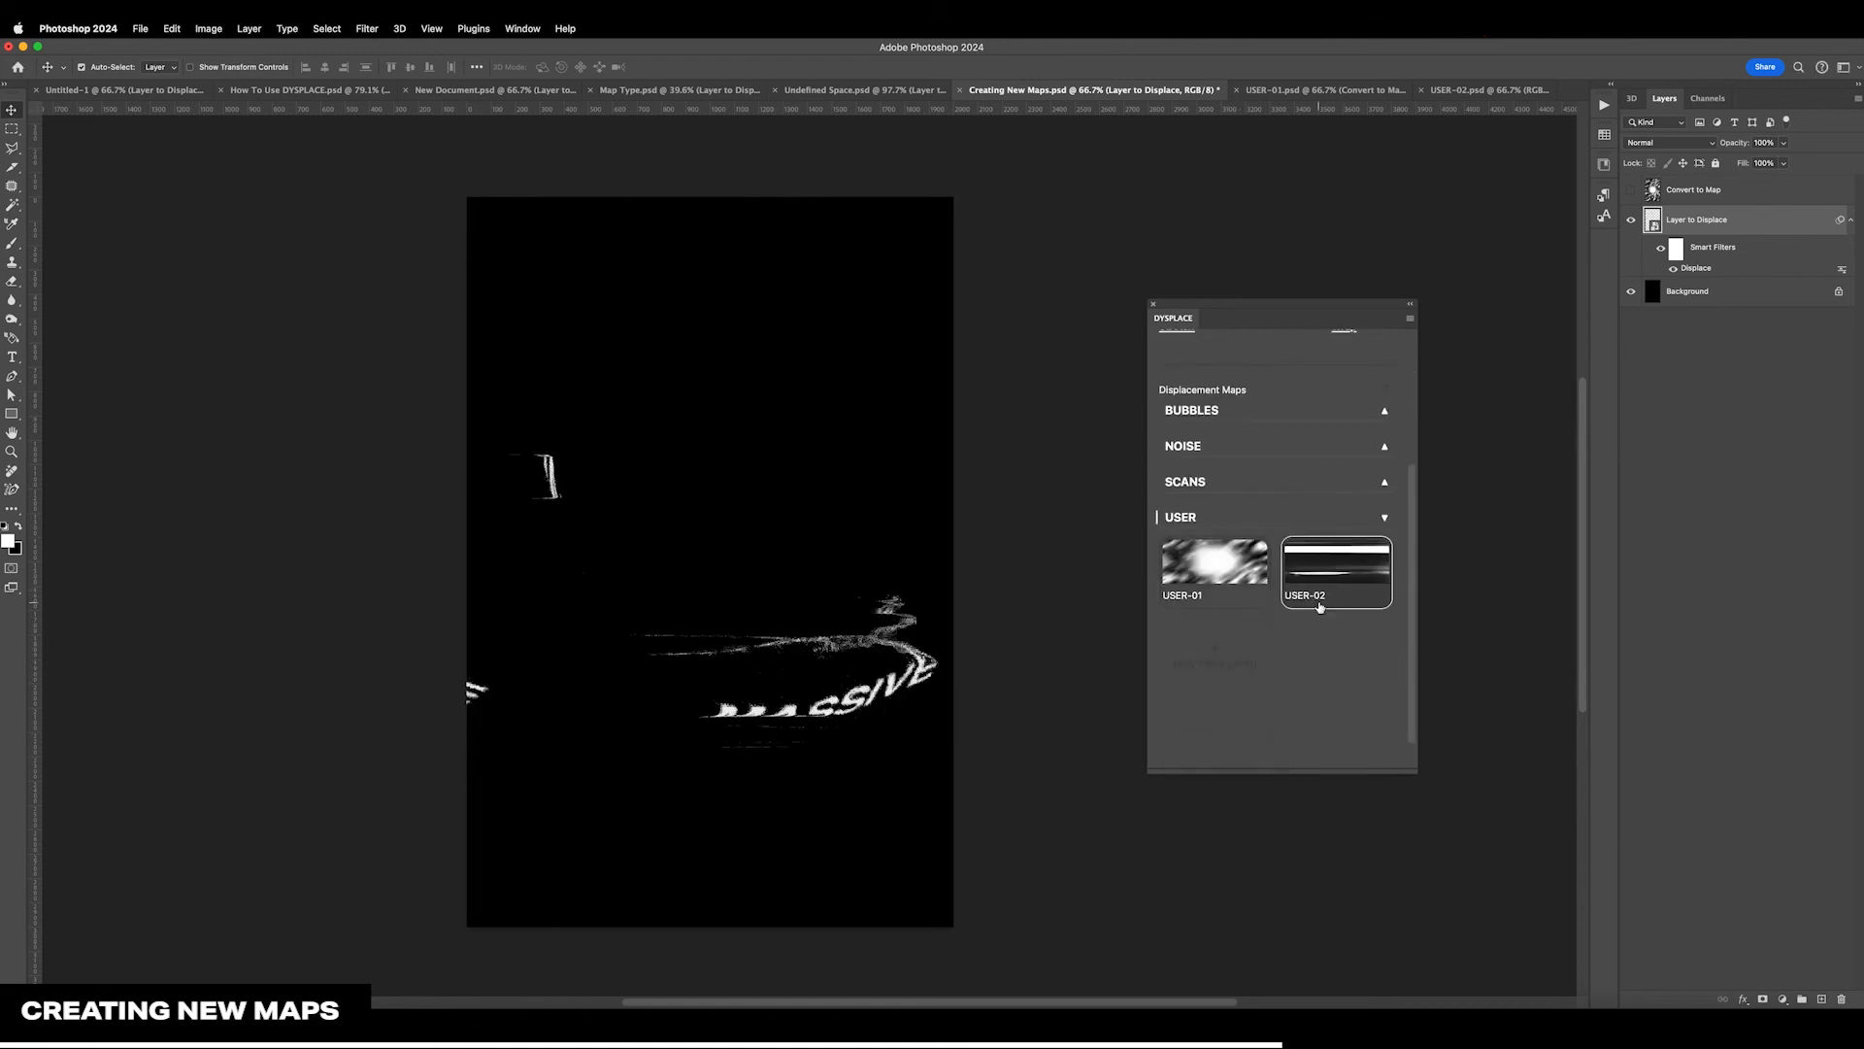
Open the USER-02 map document, browse the SCANS group, and show the map options for SCANS-09
{"action": "right_click", "coordinate": [1314, 560]}
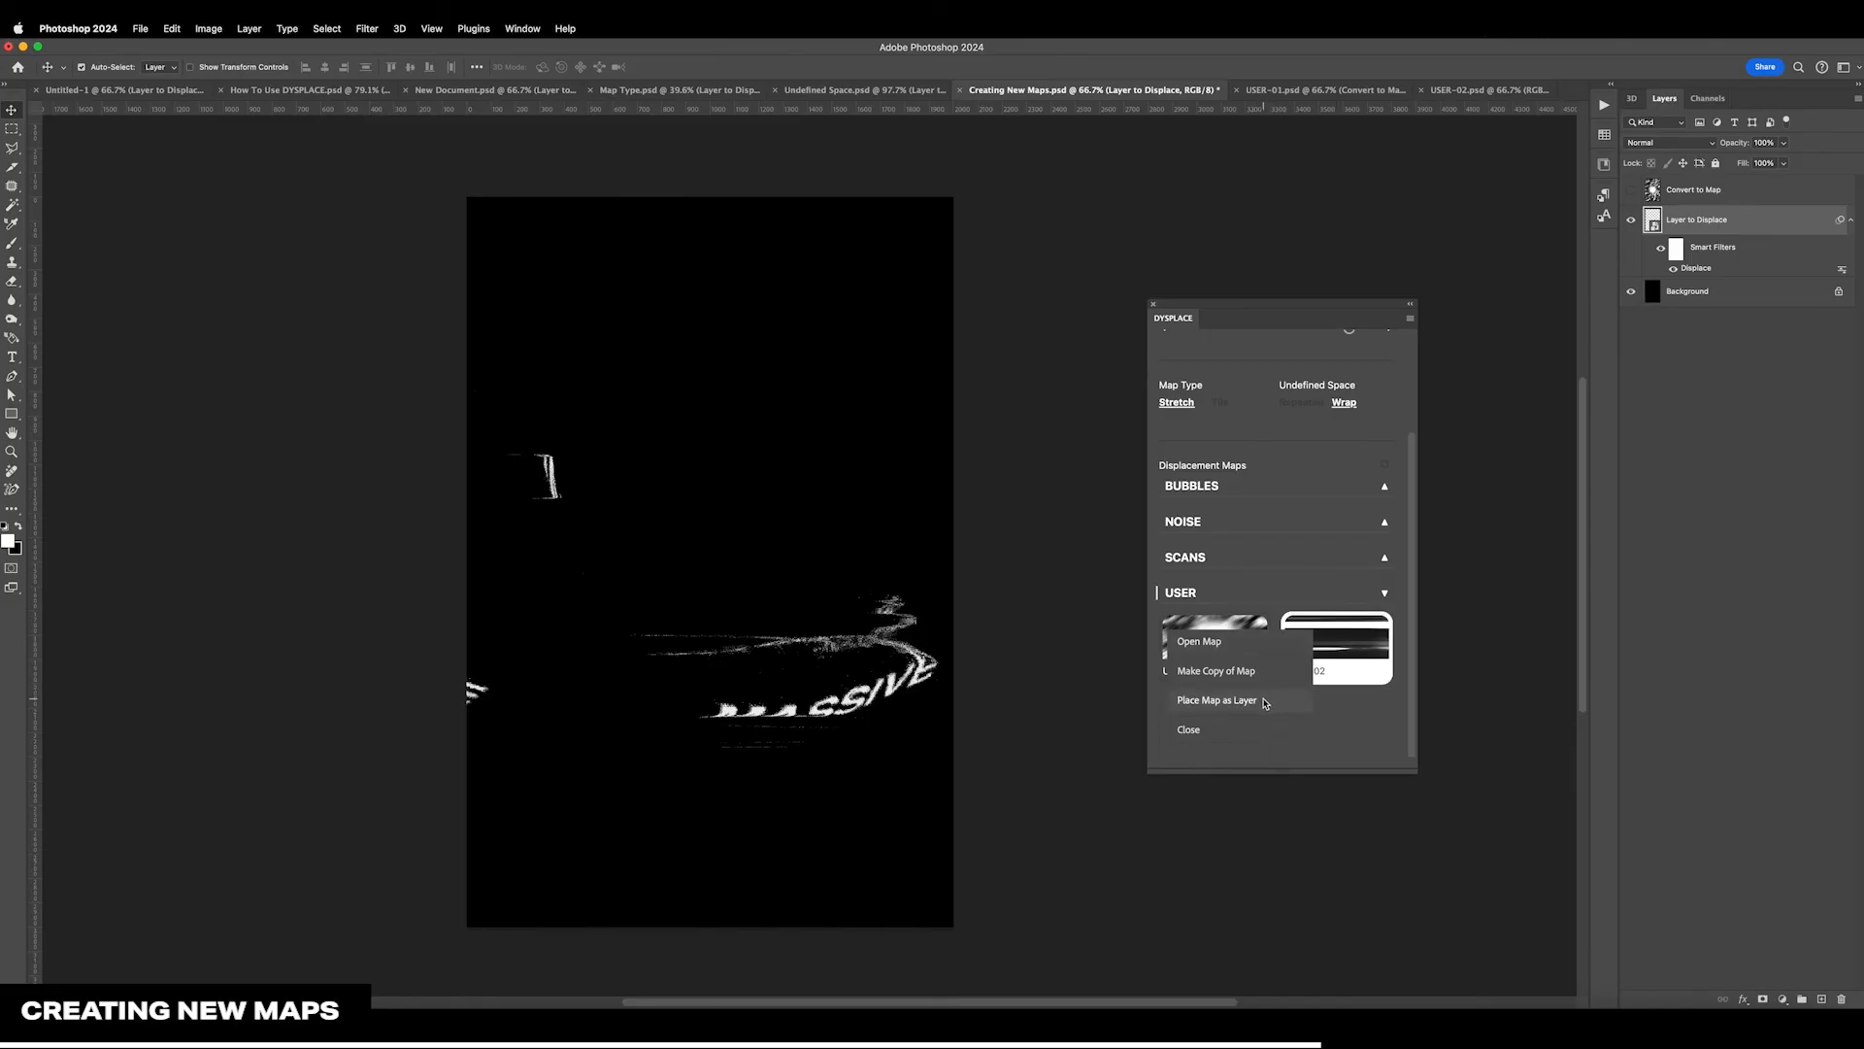
{"action": "left_click", "coordinate": [1228, 652]}
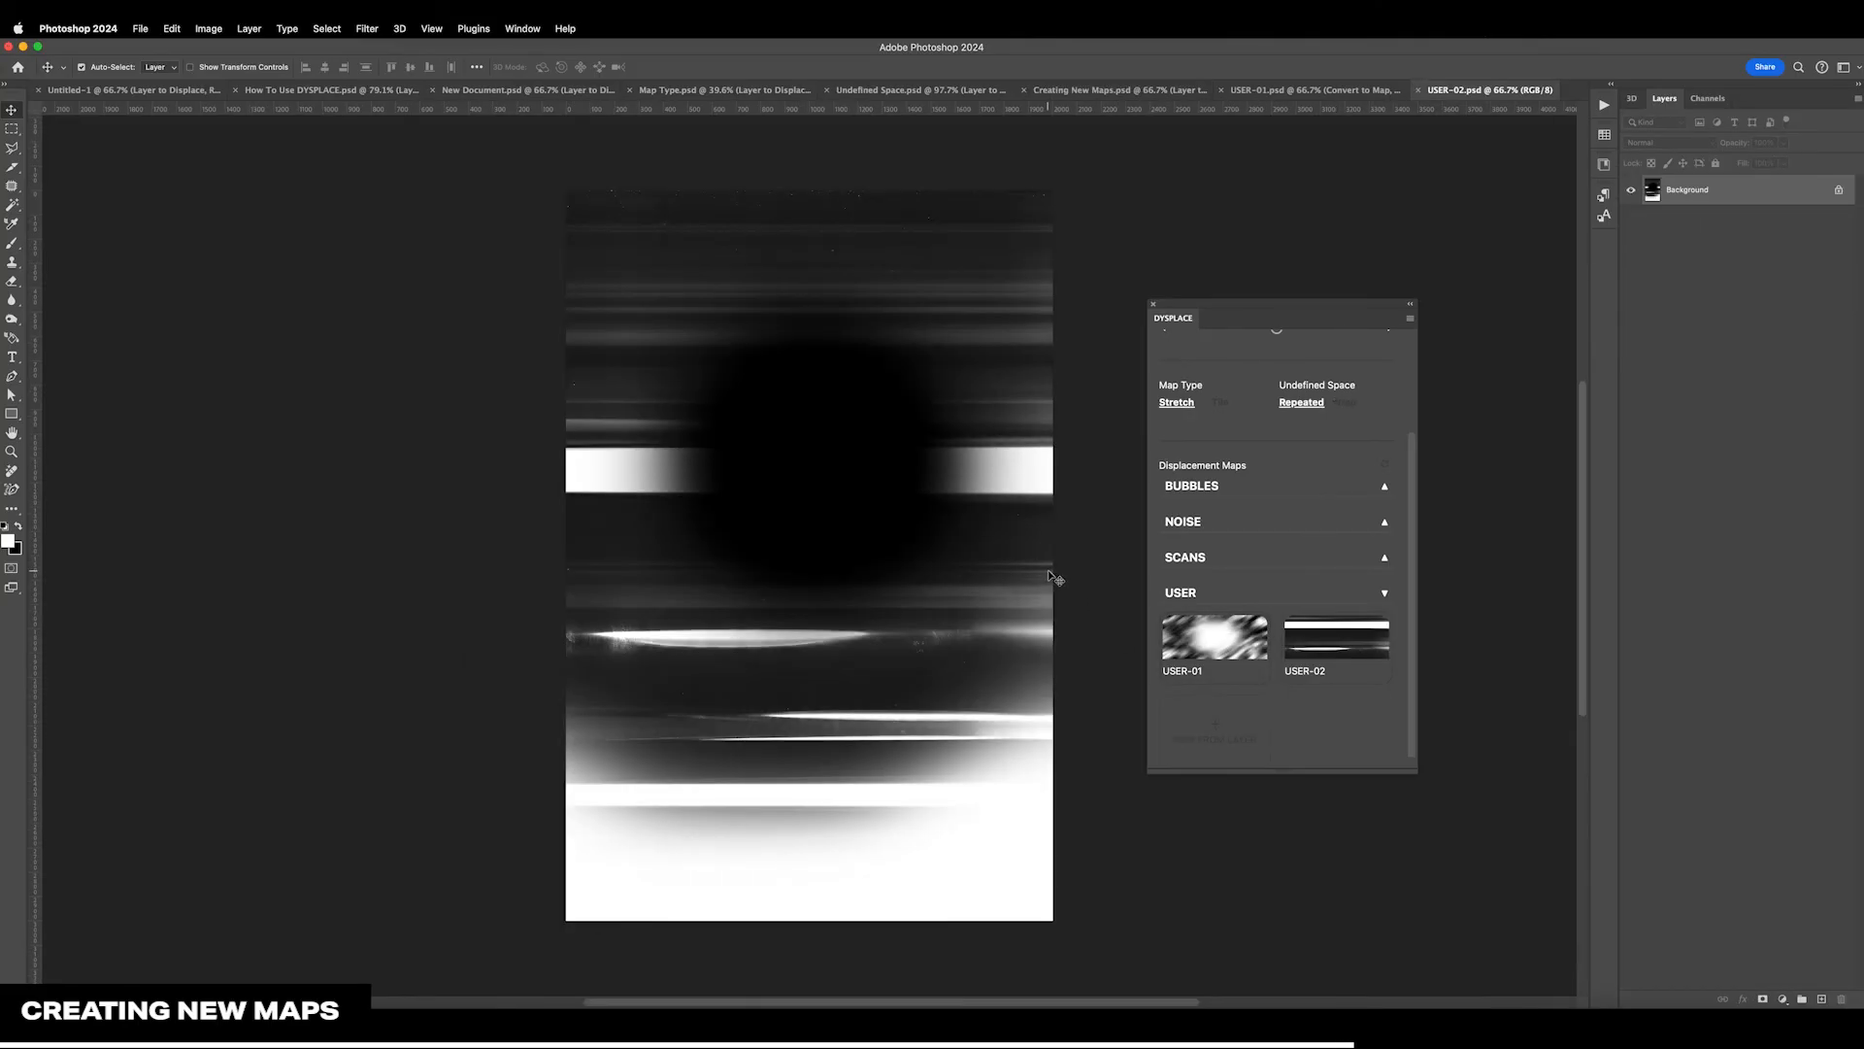
{"action": "left_click", "coordinate": [1210, 556]}
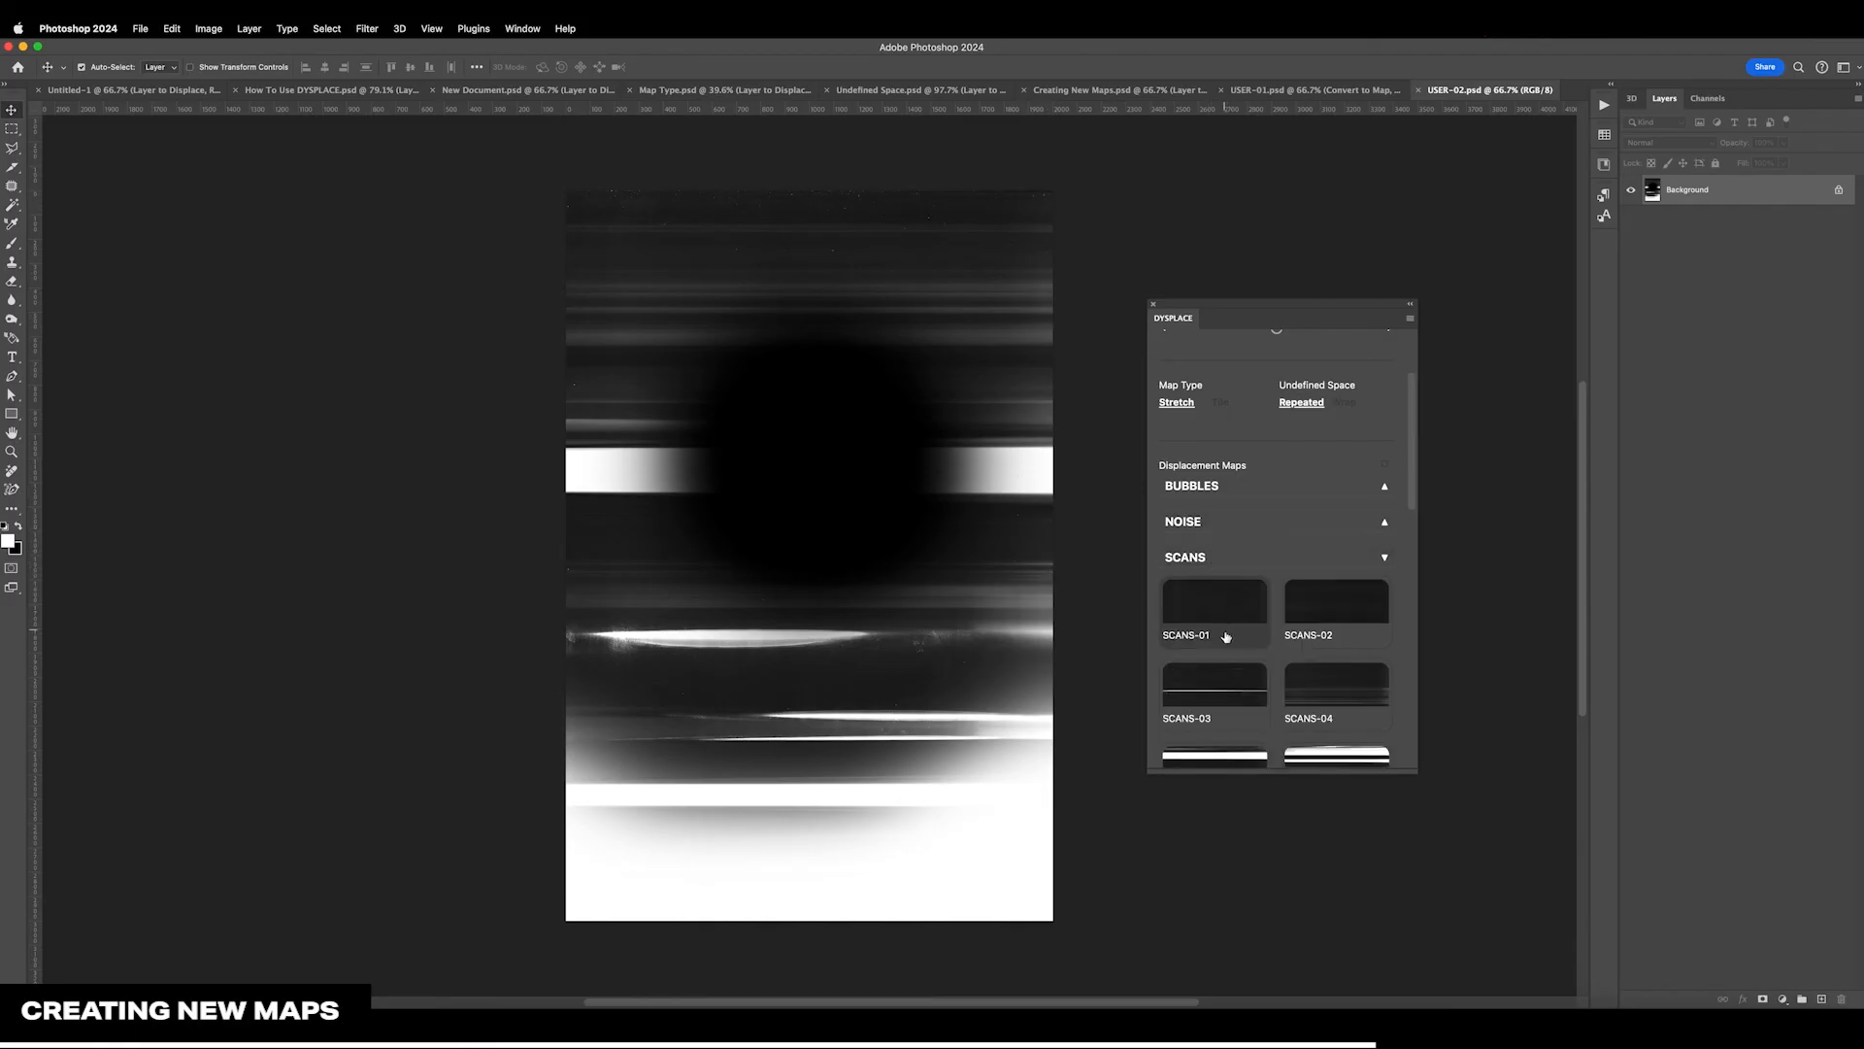
{"action": "scroll", "coordinate": [1272, 646], "scroll_direction": "down", "scroll_amount": 3}
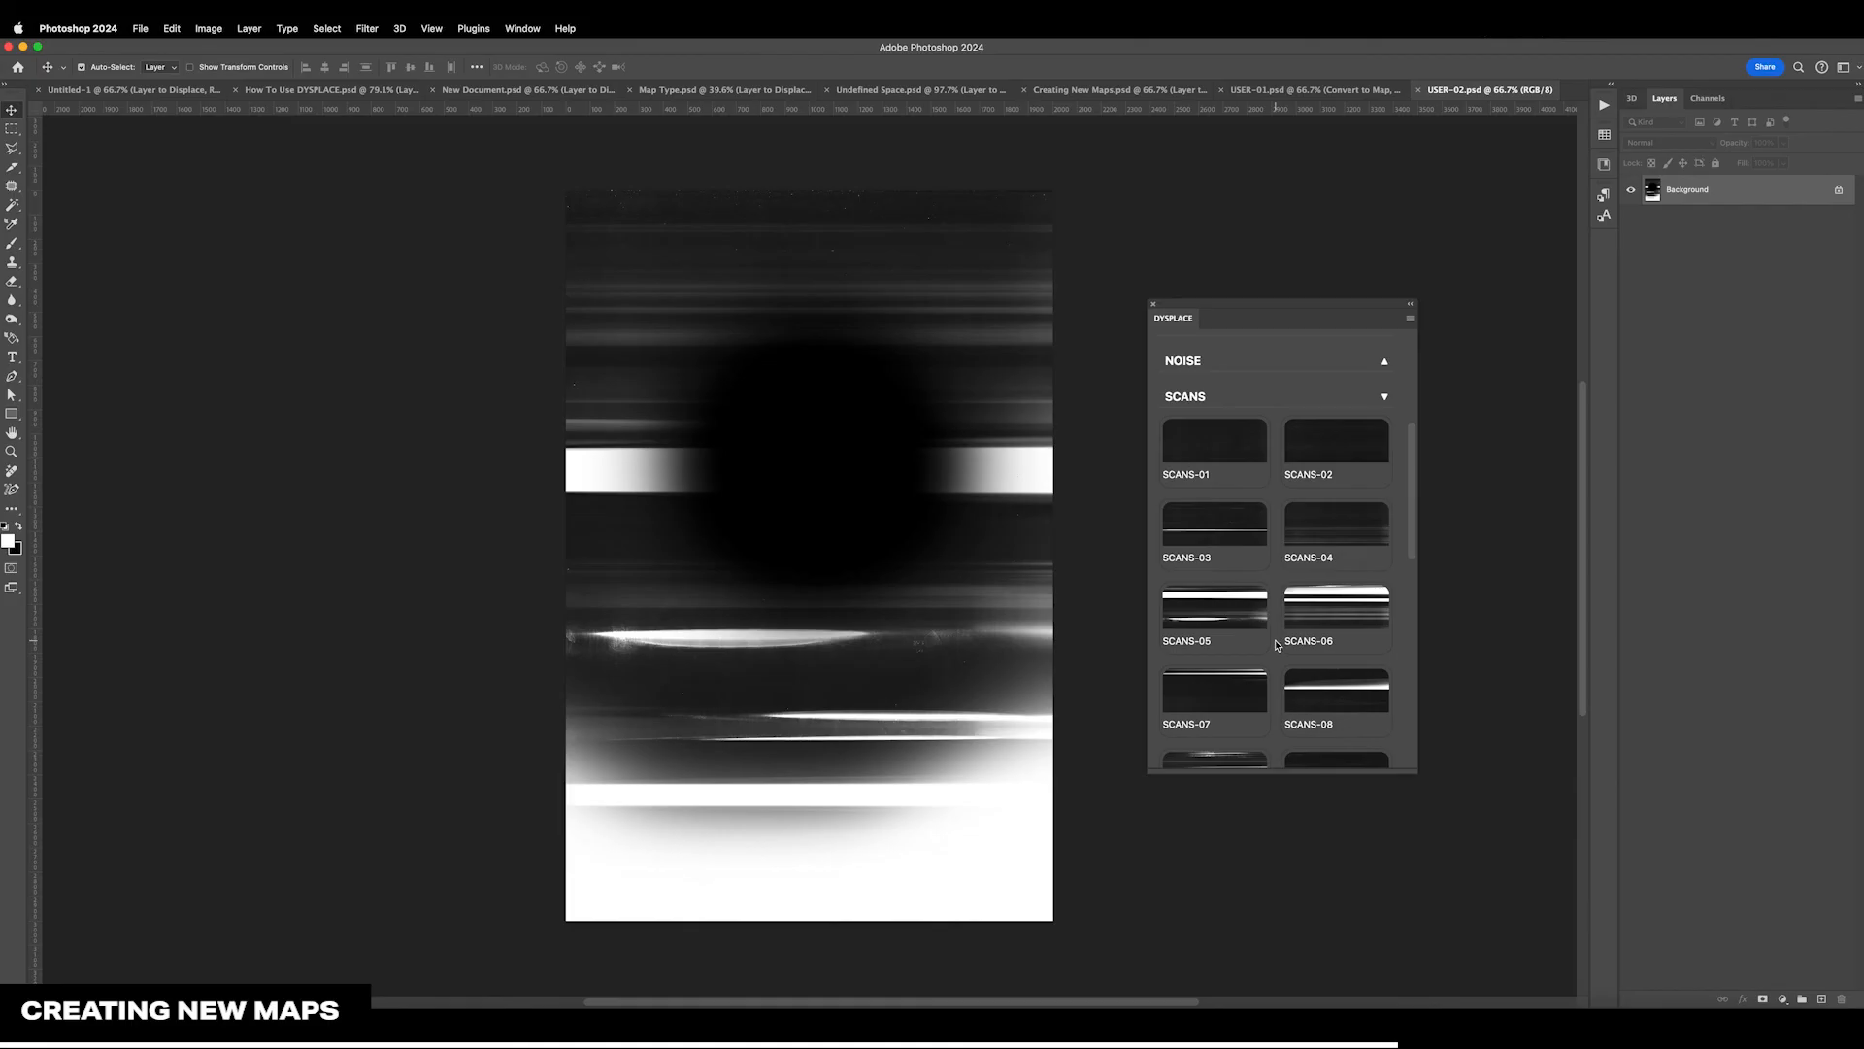
{"action": "scroll", "coordinate": [1276, 645], "scroll_direction": "down", "scroll_amount": 1}
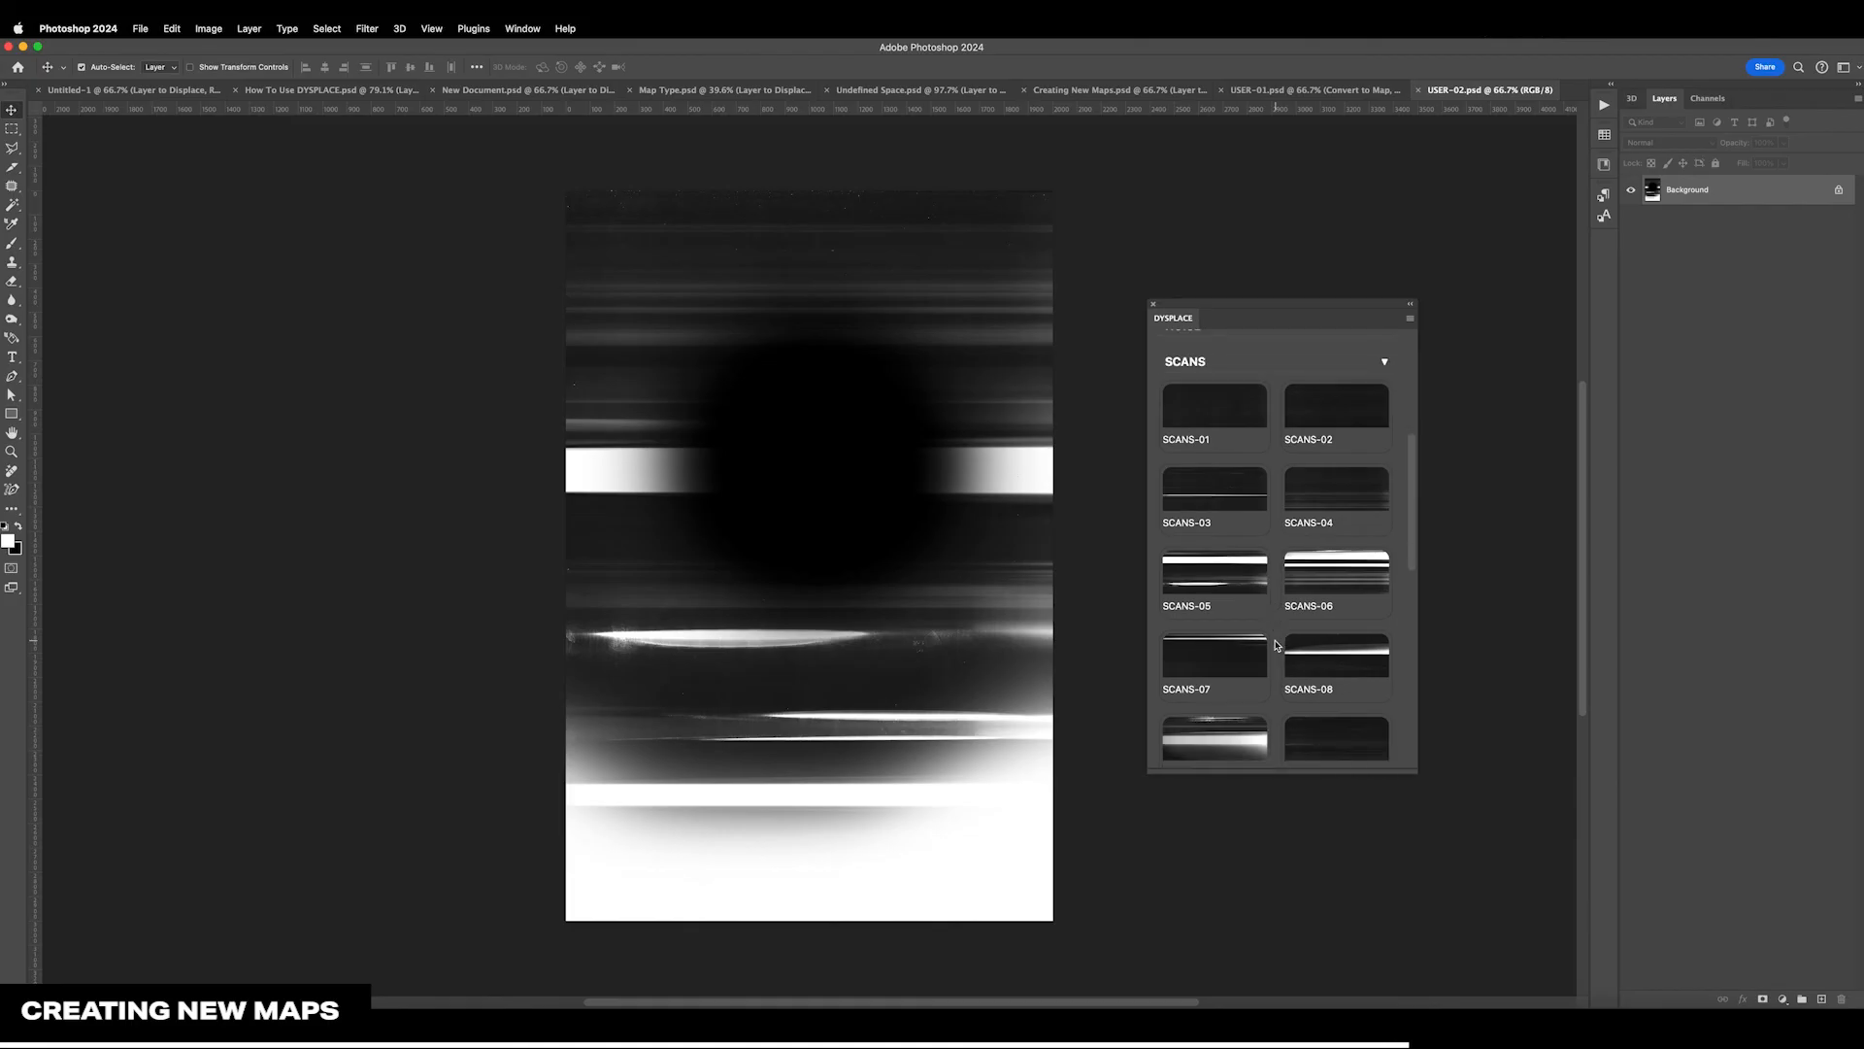
{"action": "scroll", "coordinate": [1276, 644], "scroll_direction": "down", "scroll_amount": 3}
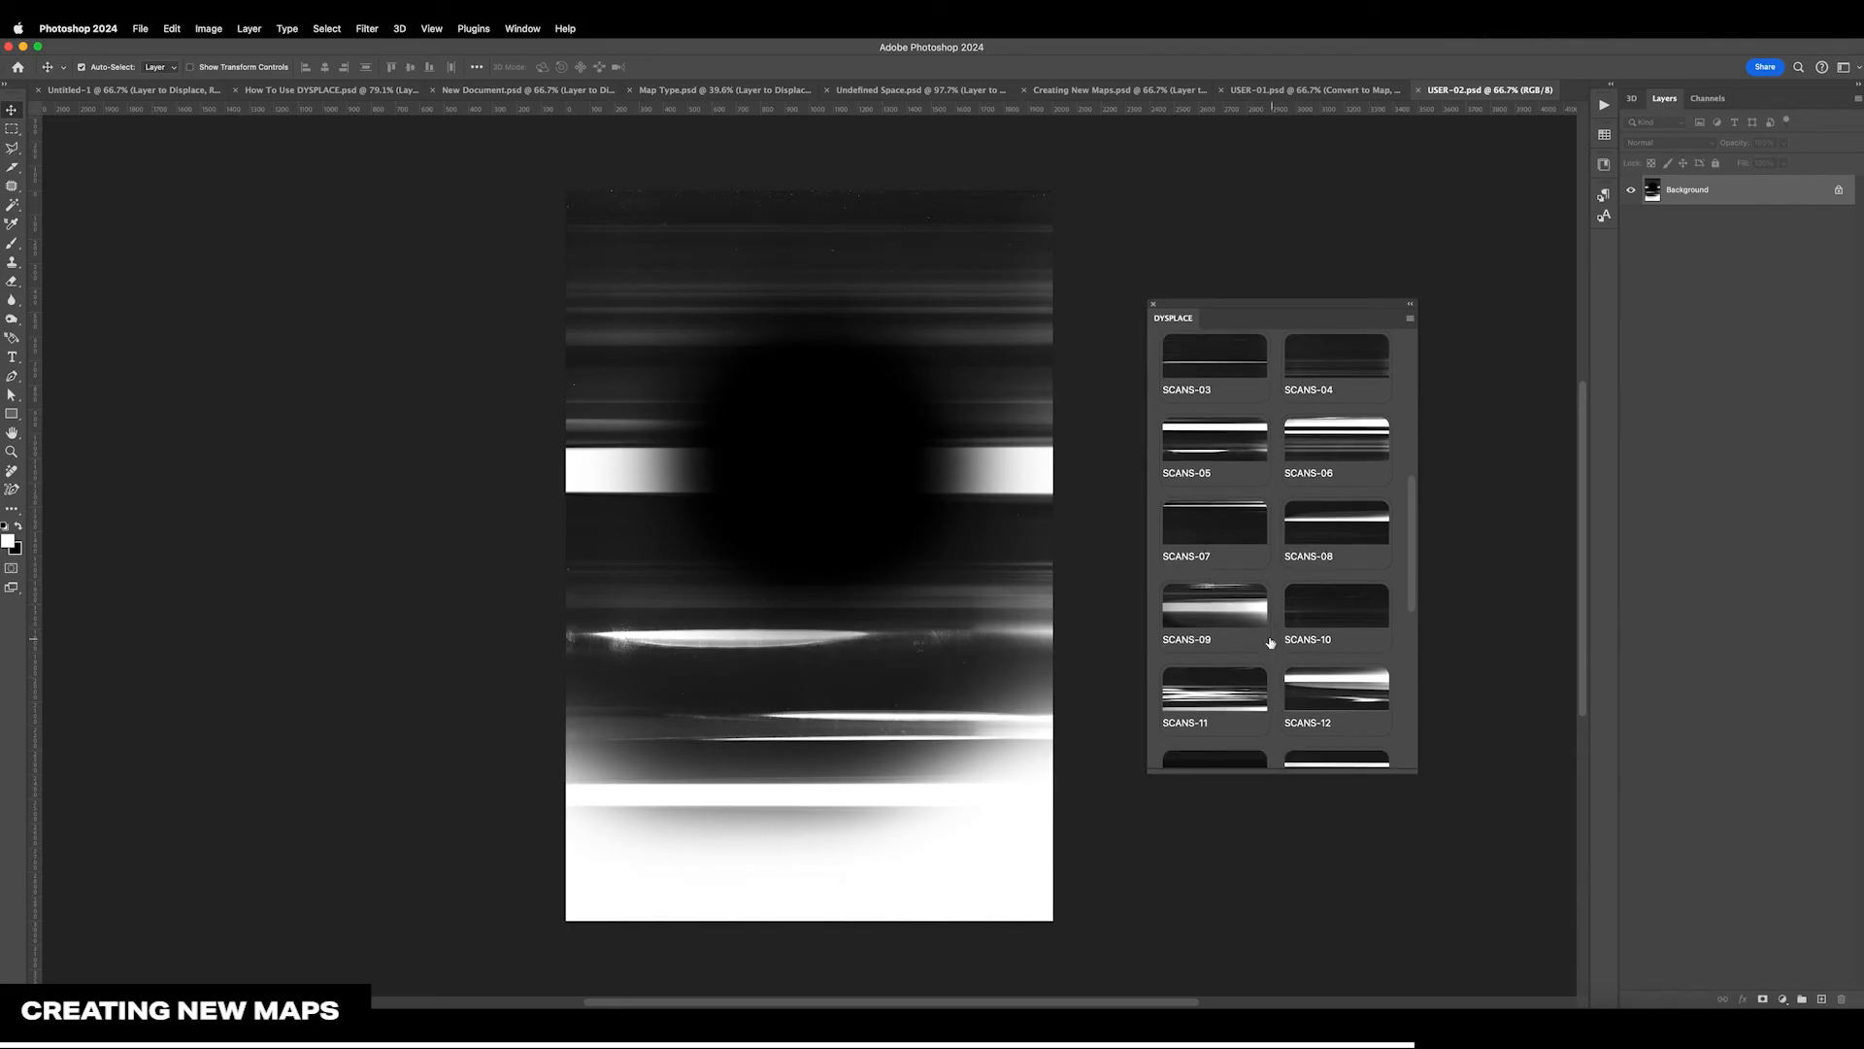
{"action": "right_click", "coordinate": [1193, 609]}
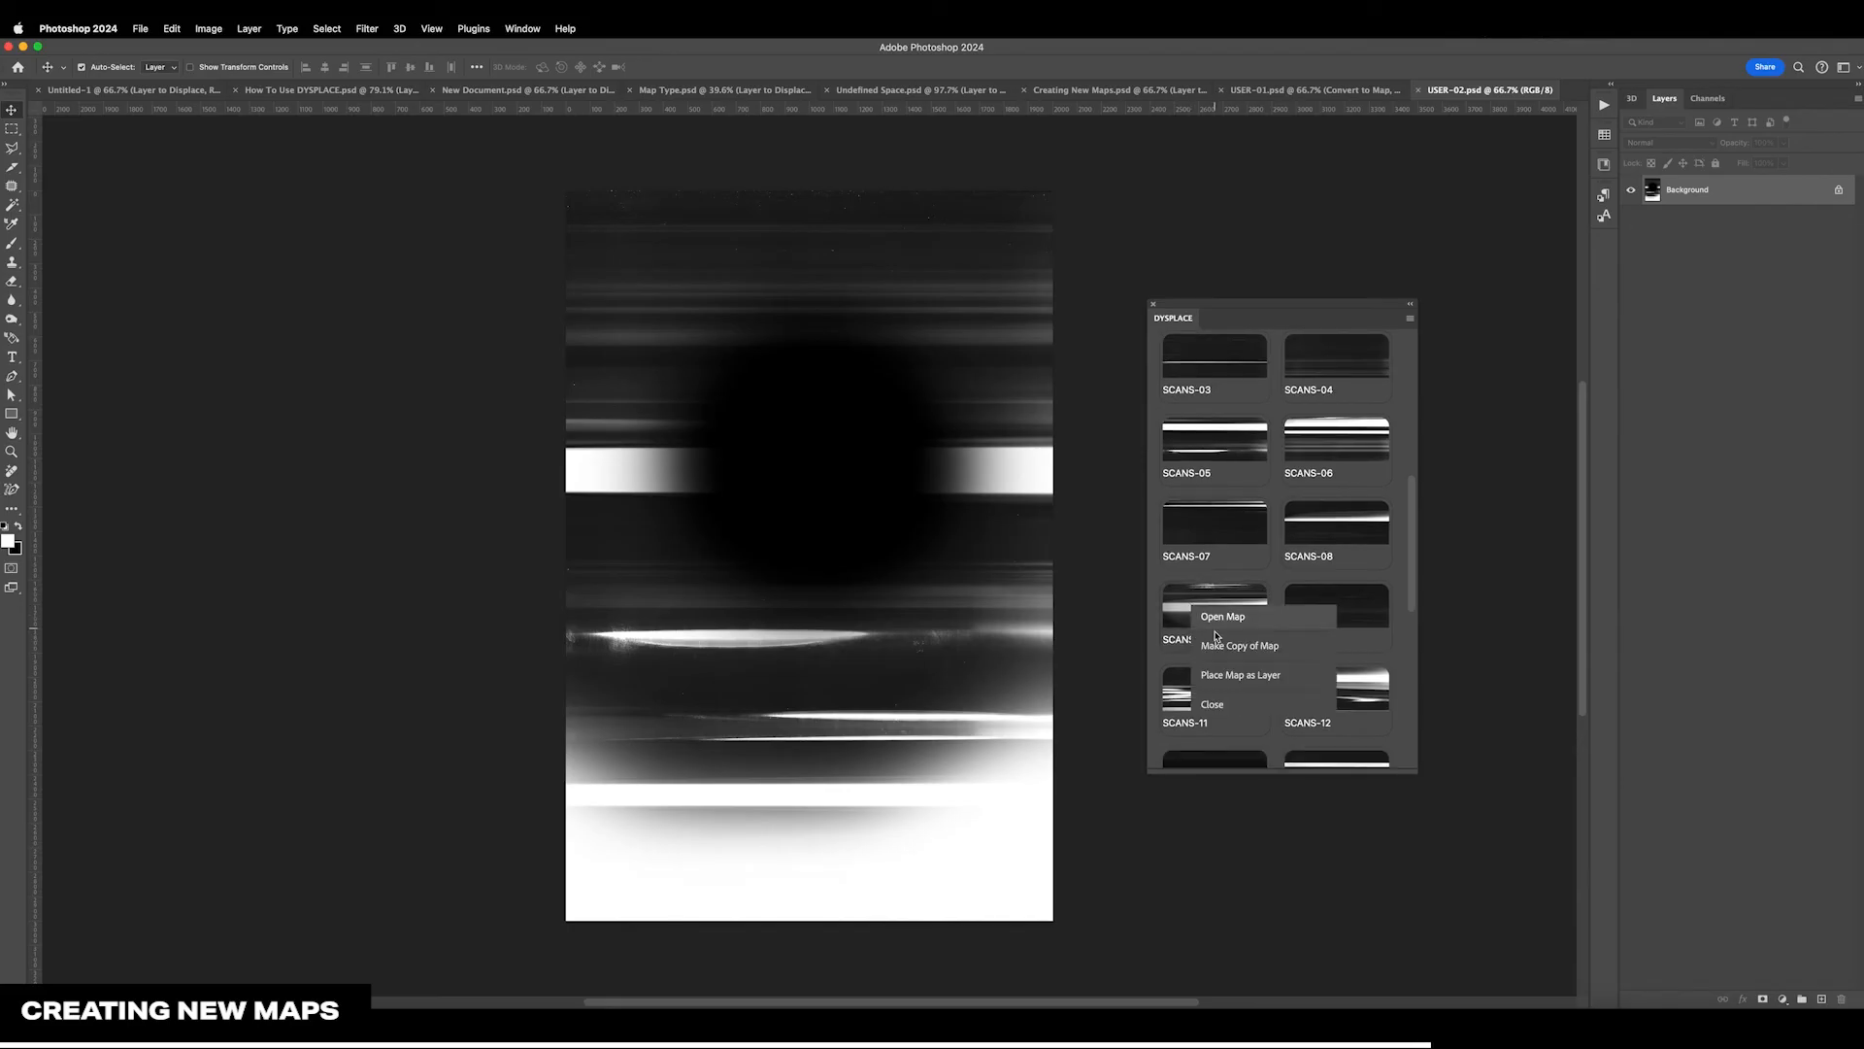
{"action": "left_click", "coordinate": [1154, 588]}
{"action": "scroll", "coordinate": [1178, 592], "scroll_direction": "up", "scroll_amount": 10}
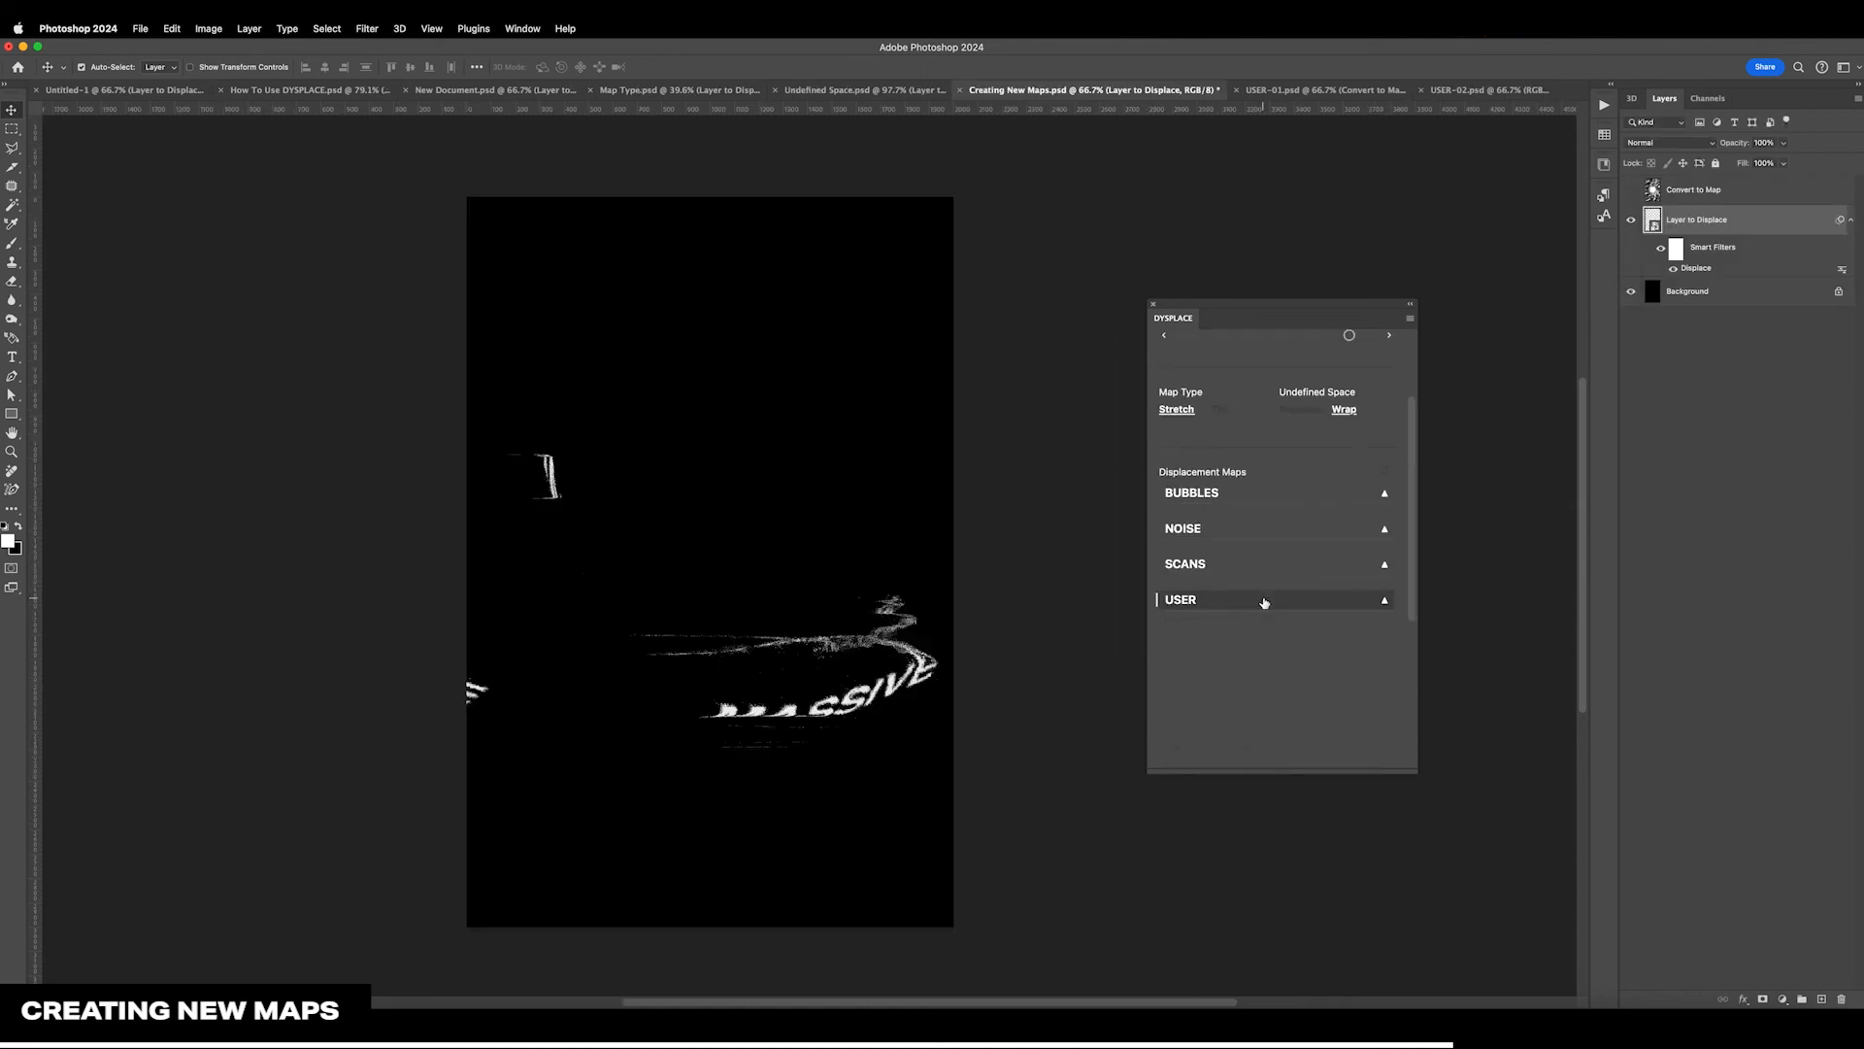
Place the USER-02 map as a layer in Creating New Maps.psd and set its blend mode to Screen
{"action": "left_click", "coordinate": [1256, 603]}
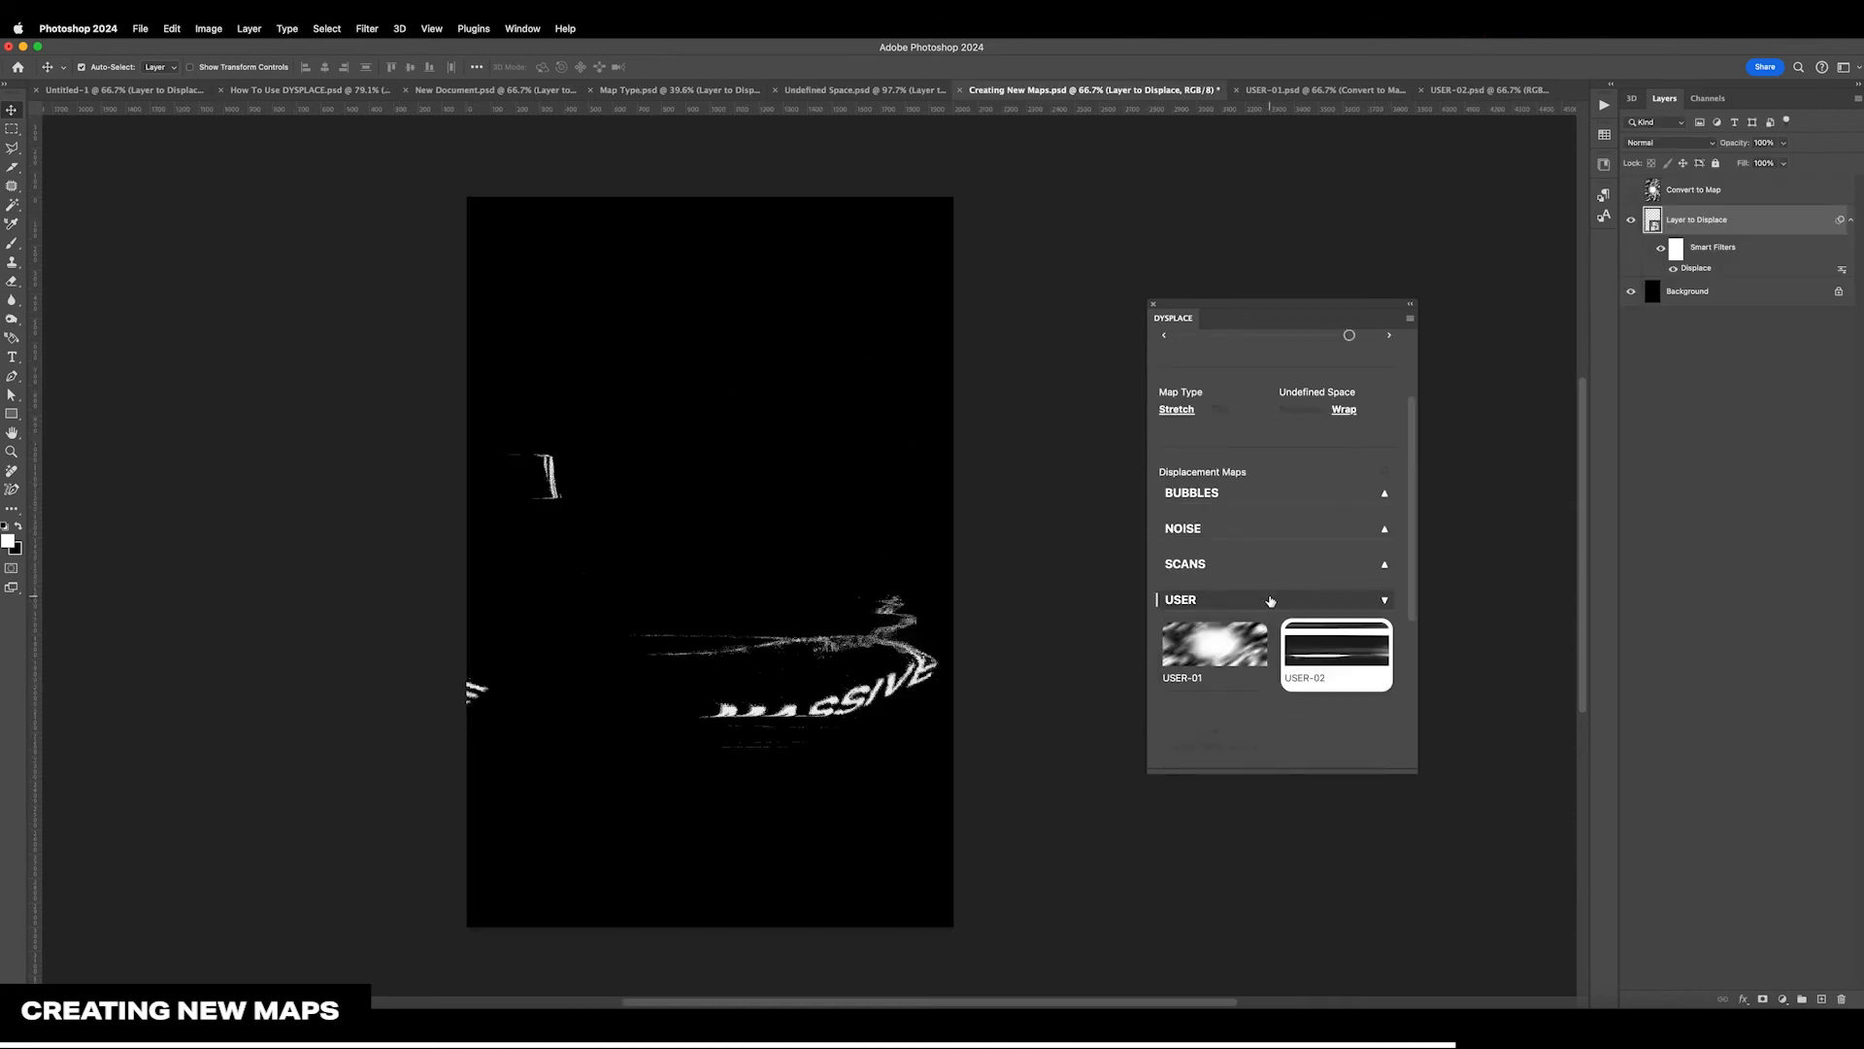
{"action": "right_click", "coordinate": [1323, 644]}
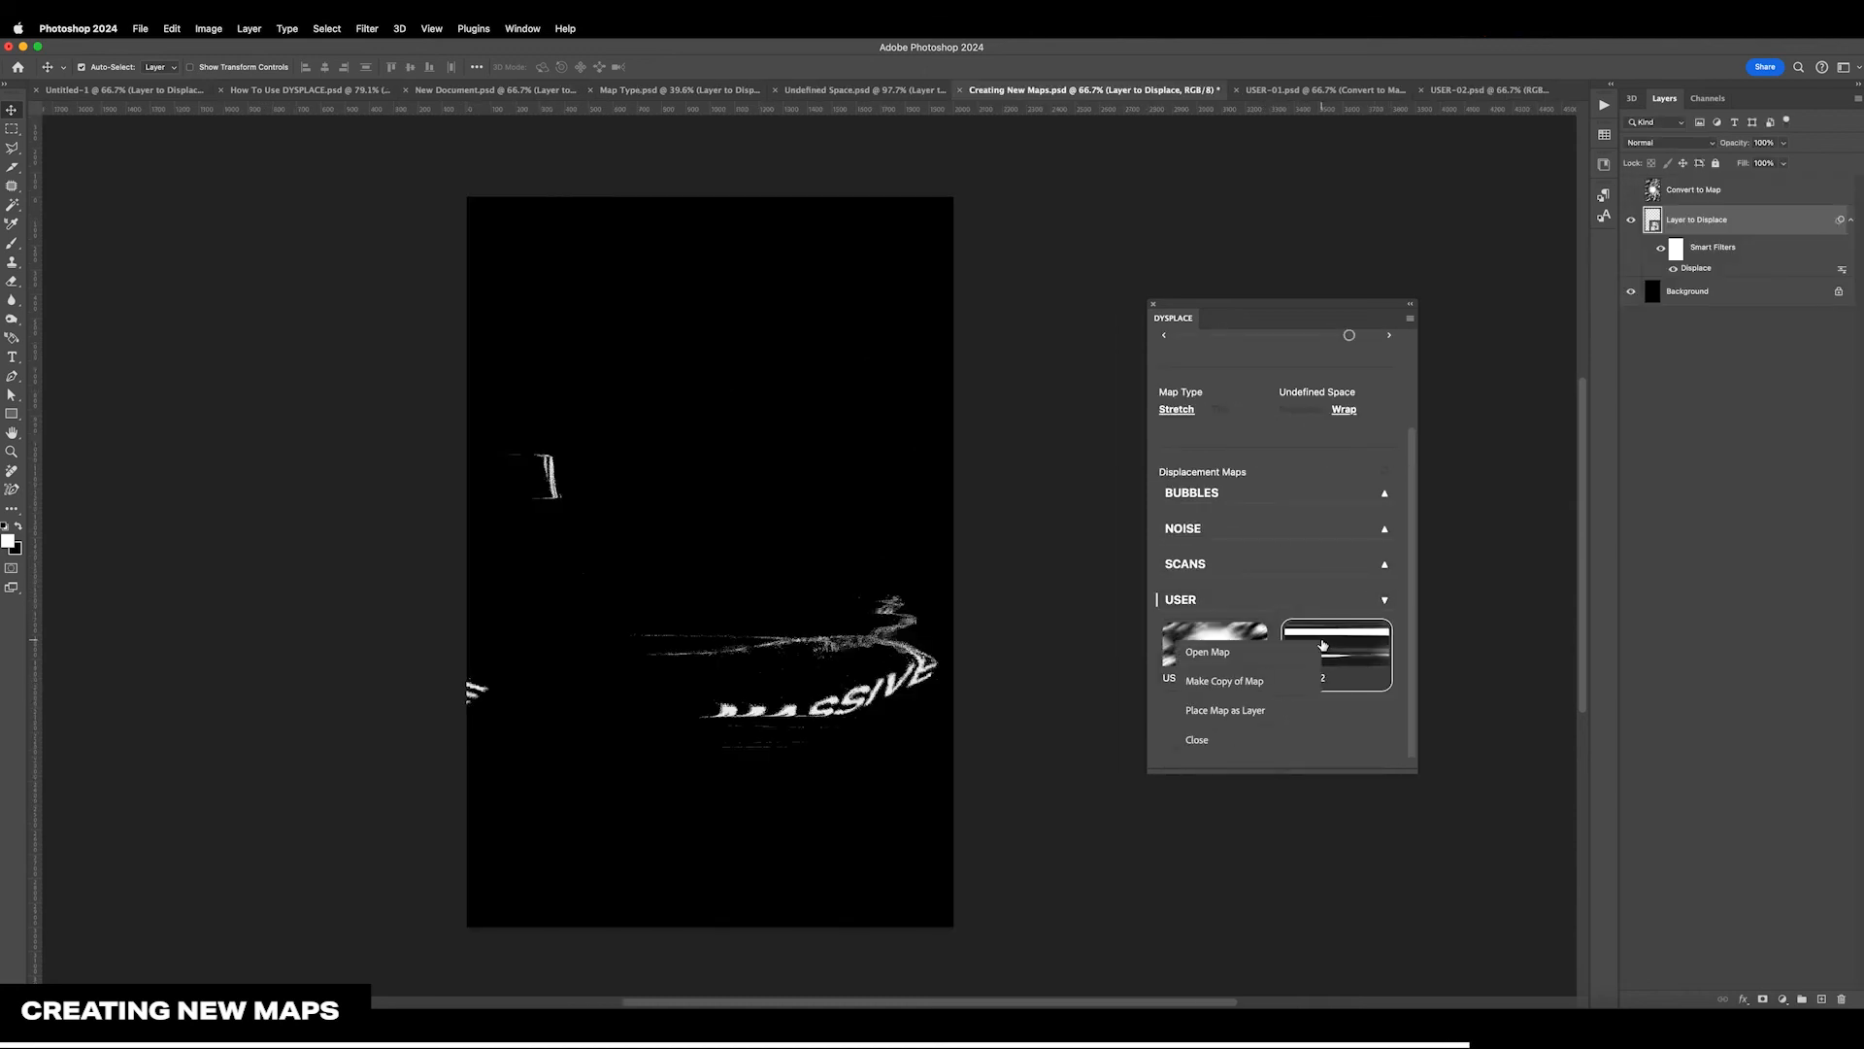
{"action": "left_click", "coordinate": [1272, 719]}
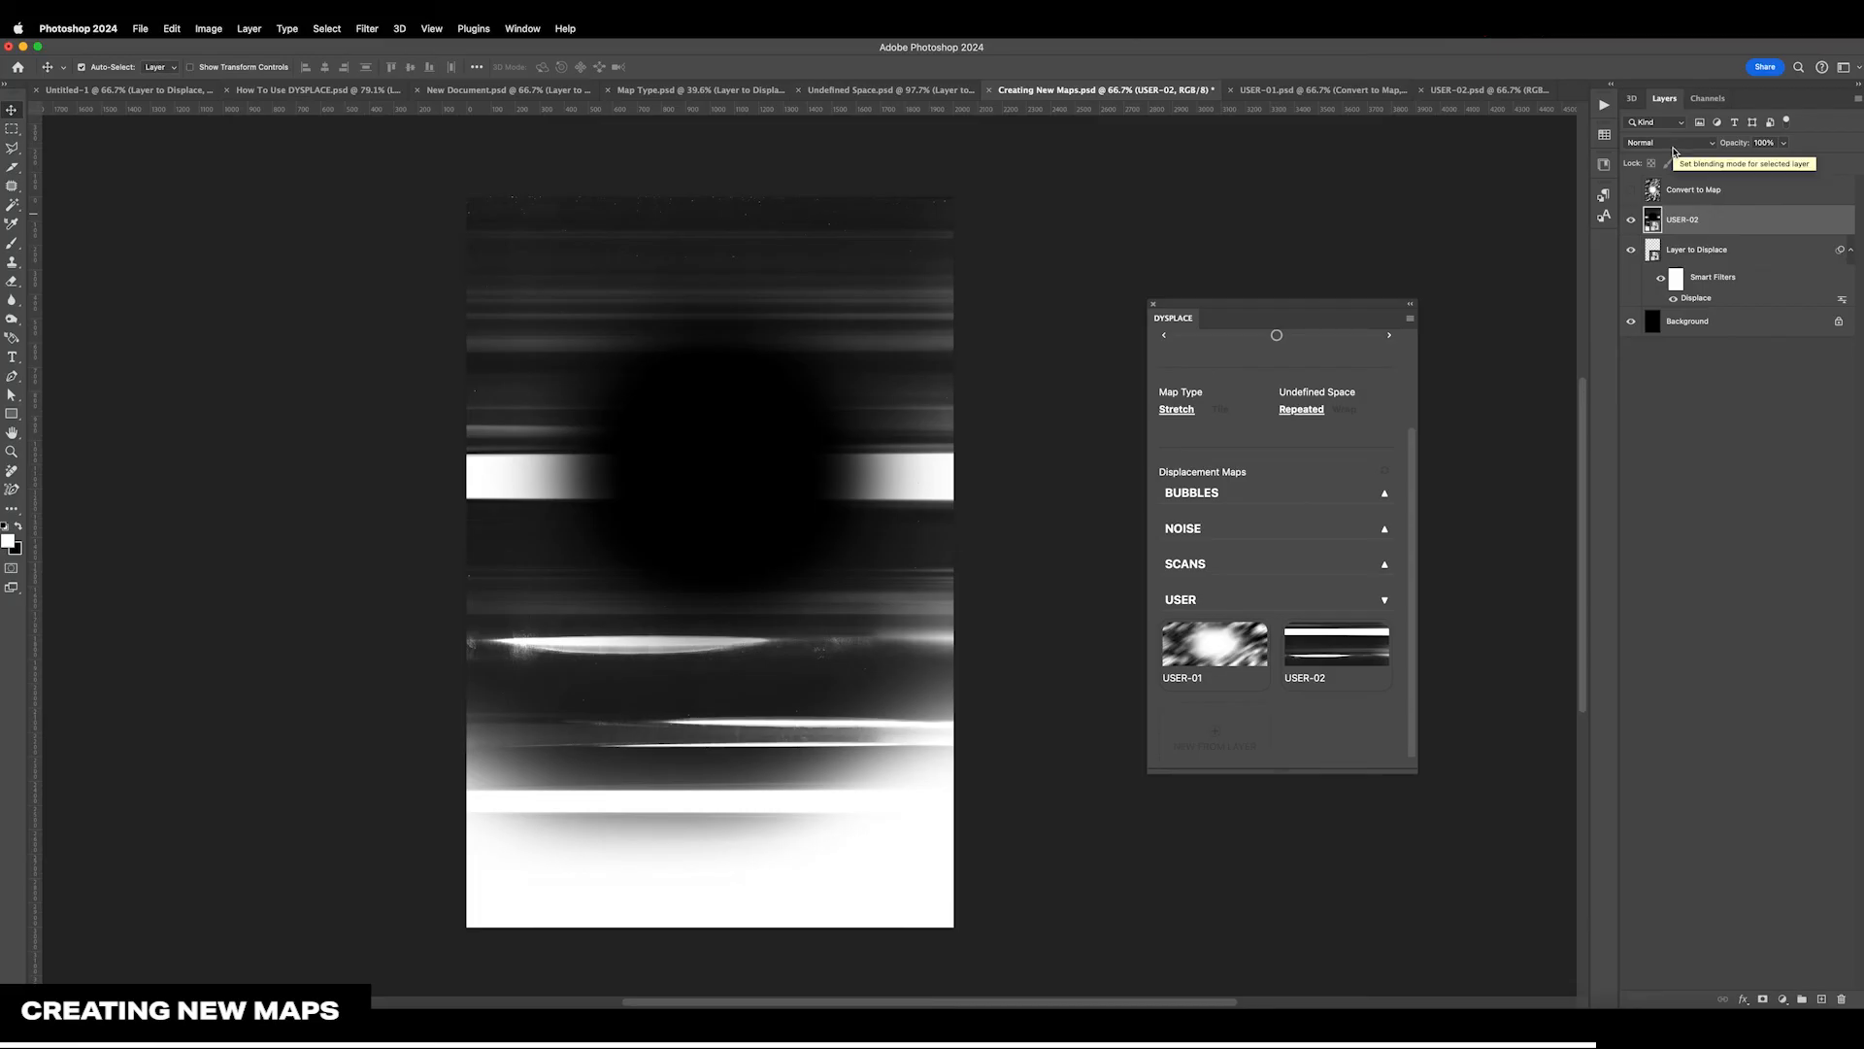
{"action": "right_click", "coordinate": [1186, 641]}
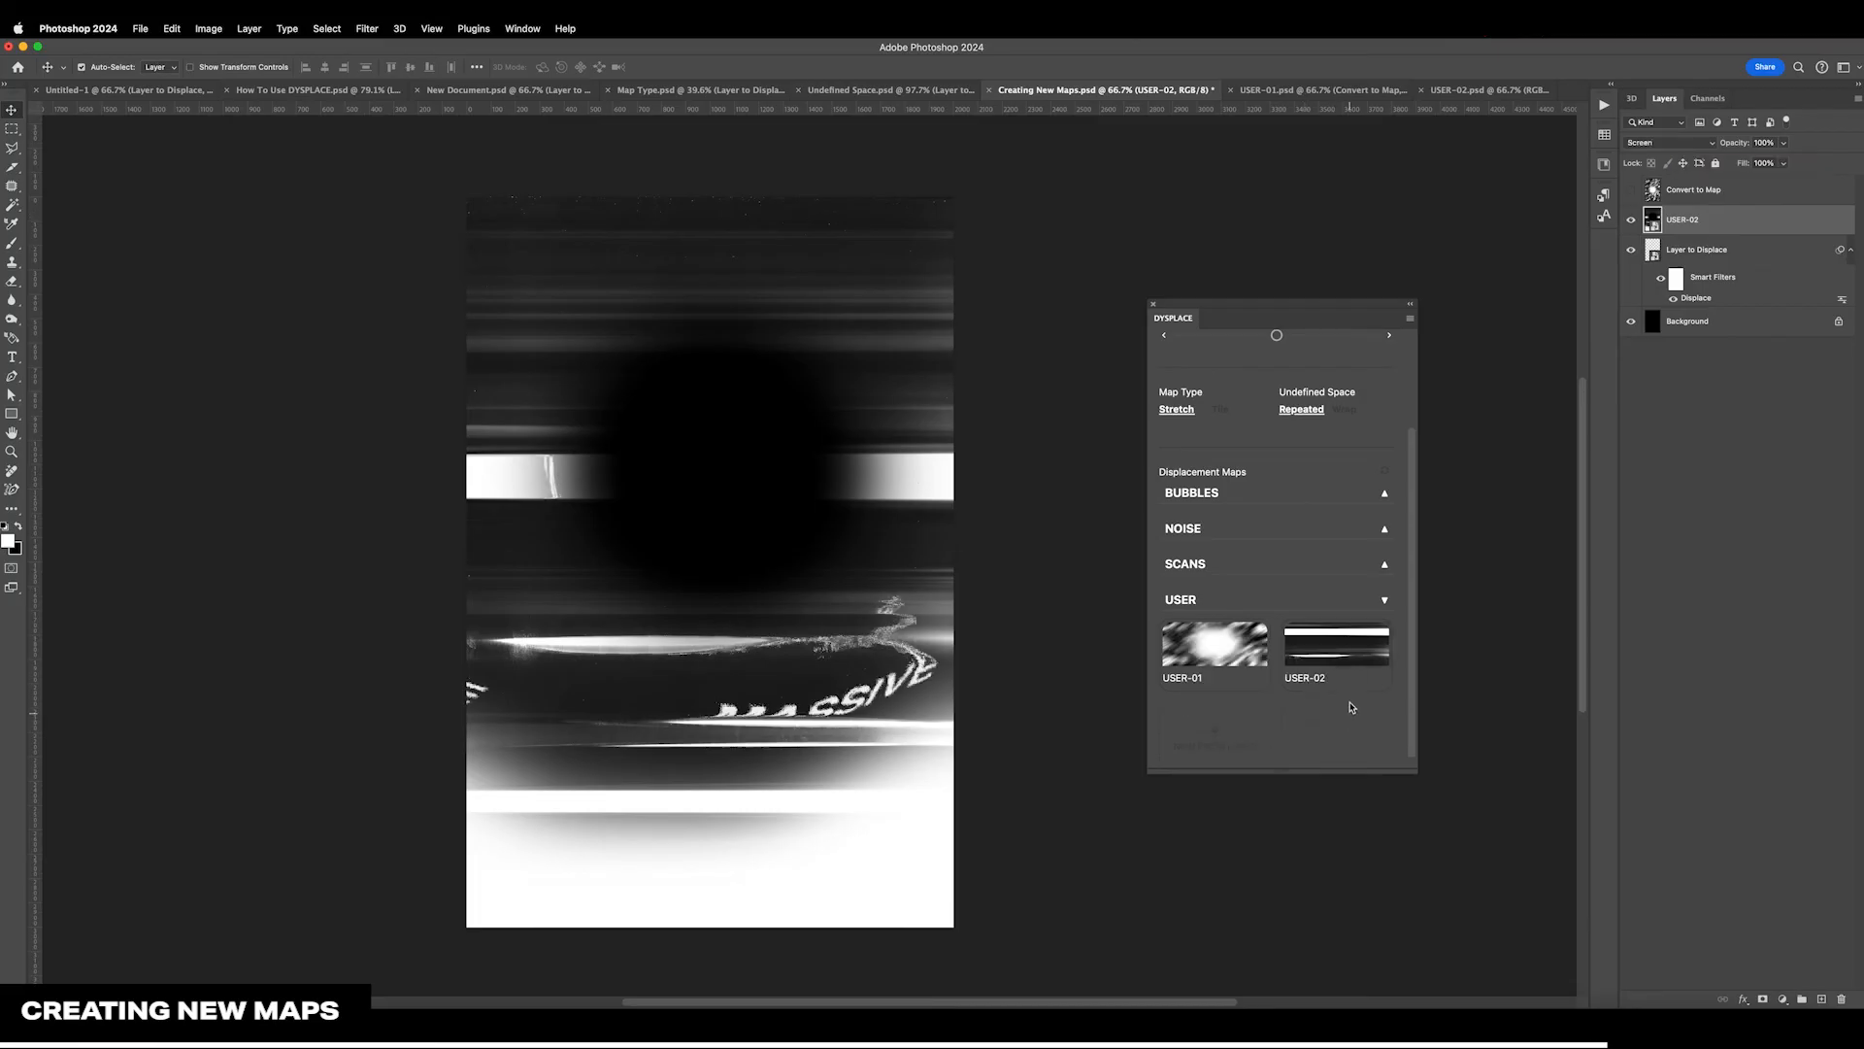
{"action": "left_click", "coordinate": [1316, 609]}
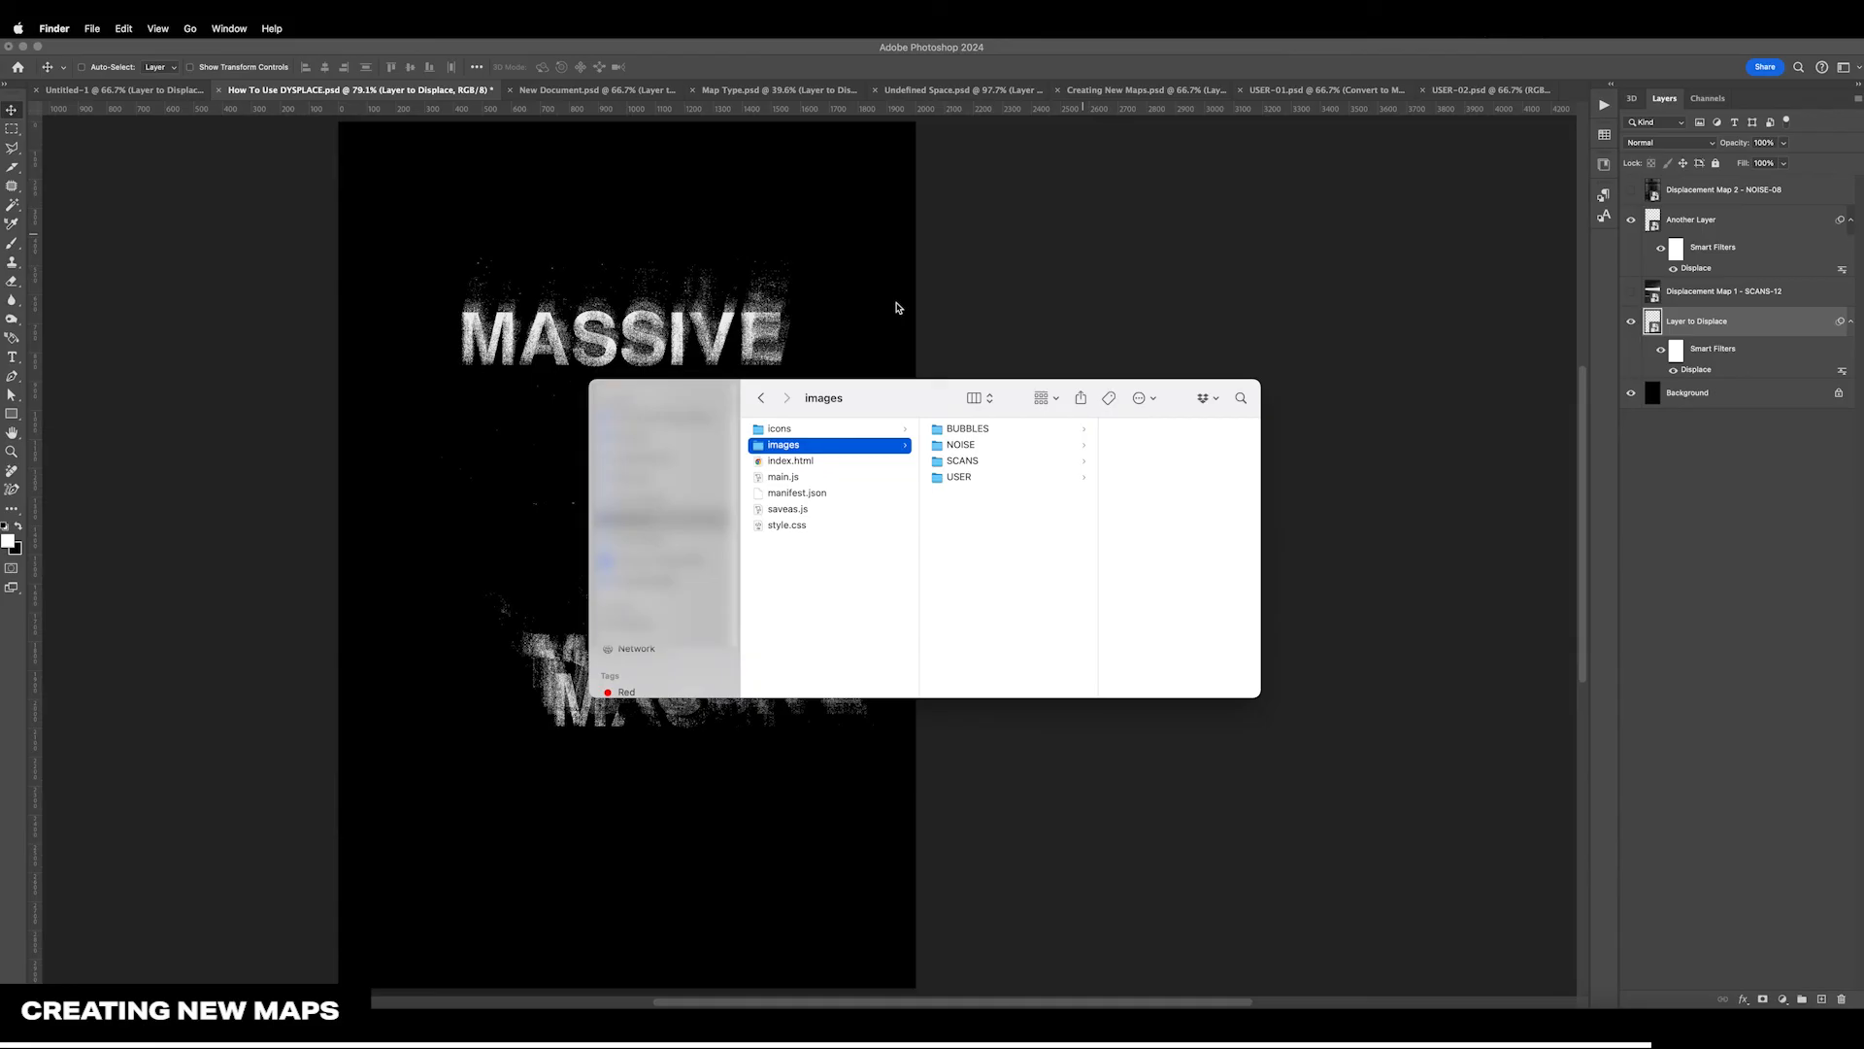
In Finder, examine the plugin's images/USER folder and preview USER-01.psd and USER-02.psd
{"action": "left_click", "coordinate": [980, 479]}
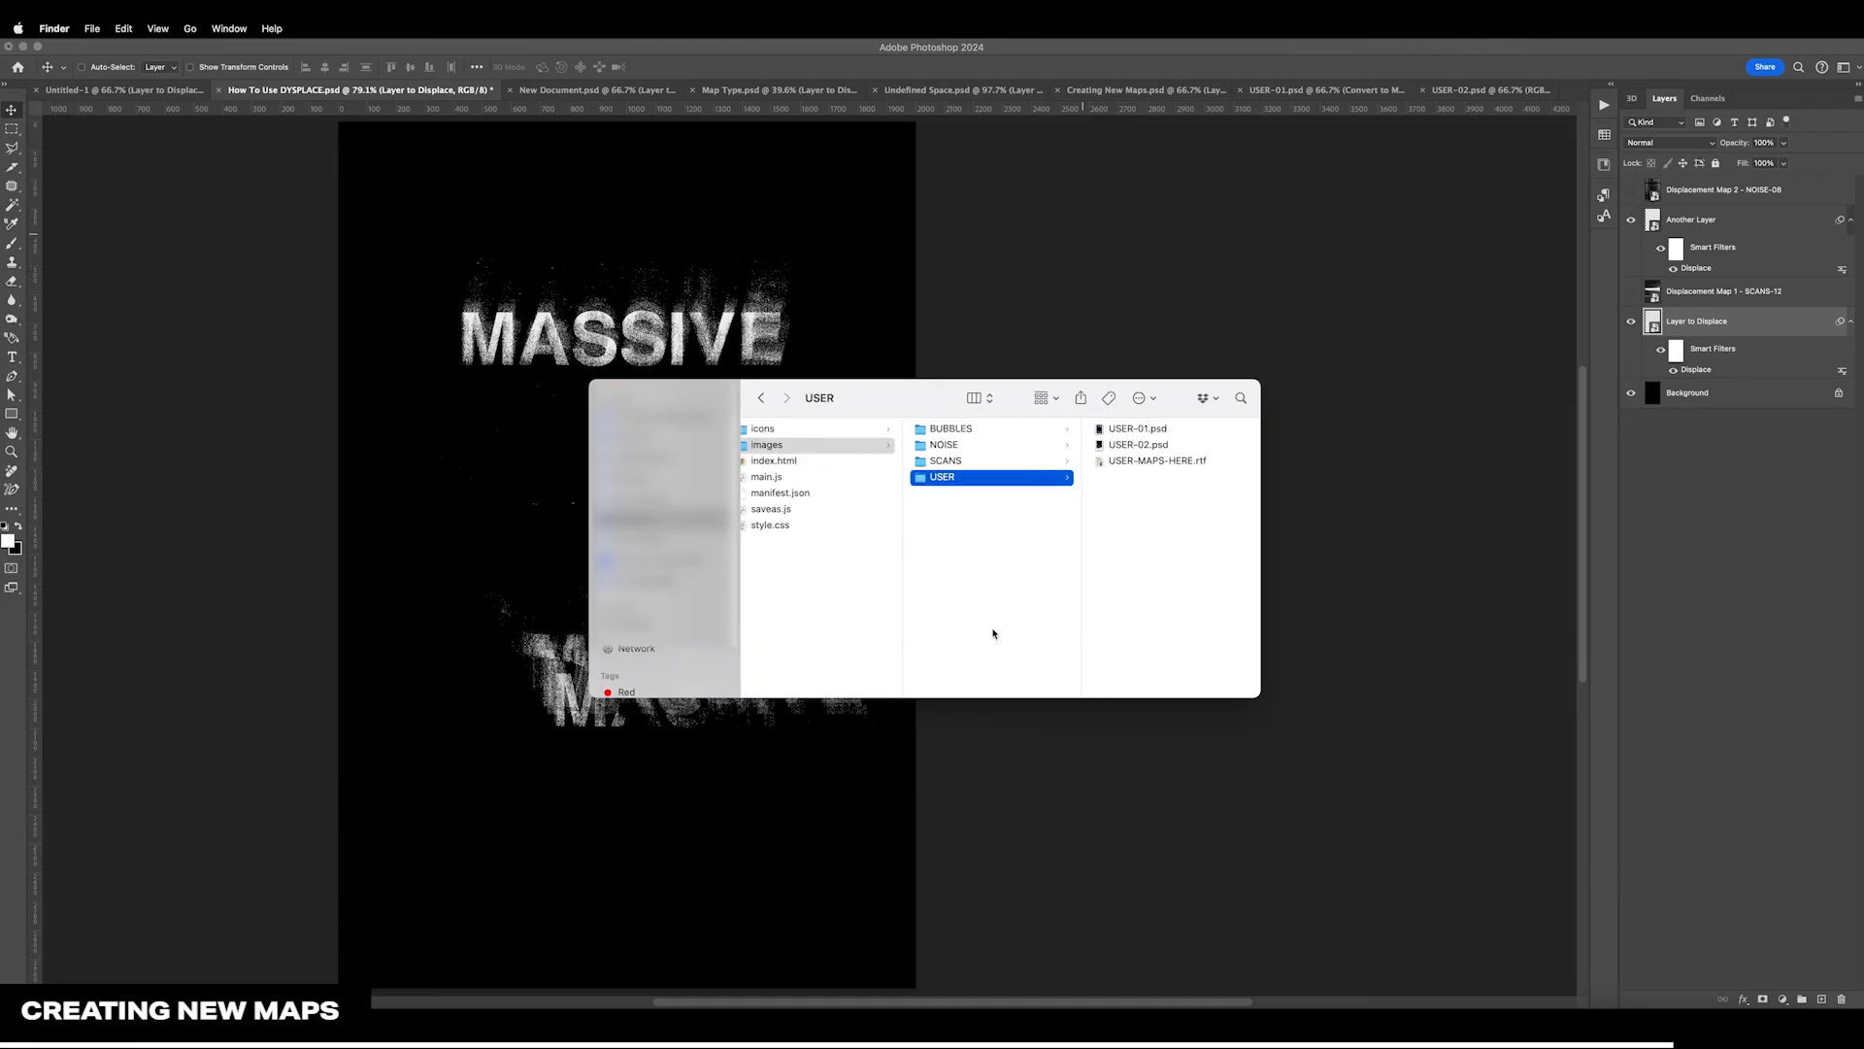
{"action": "left_click", "coordinate": [1157, 430]}
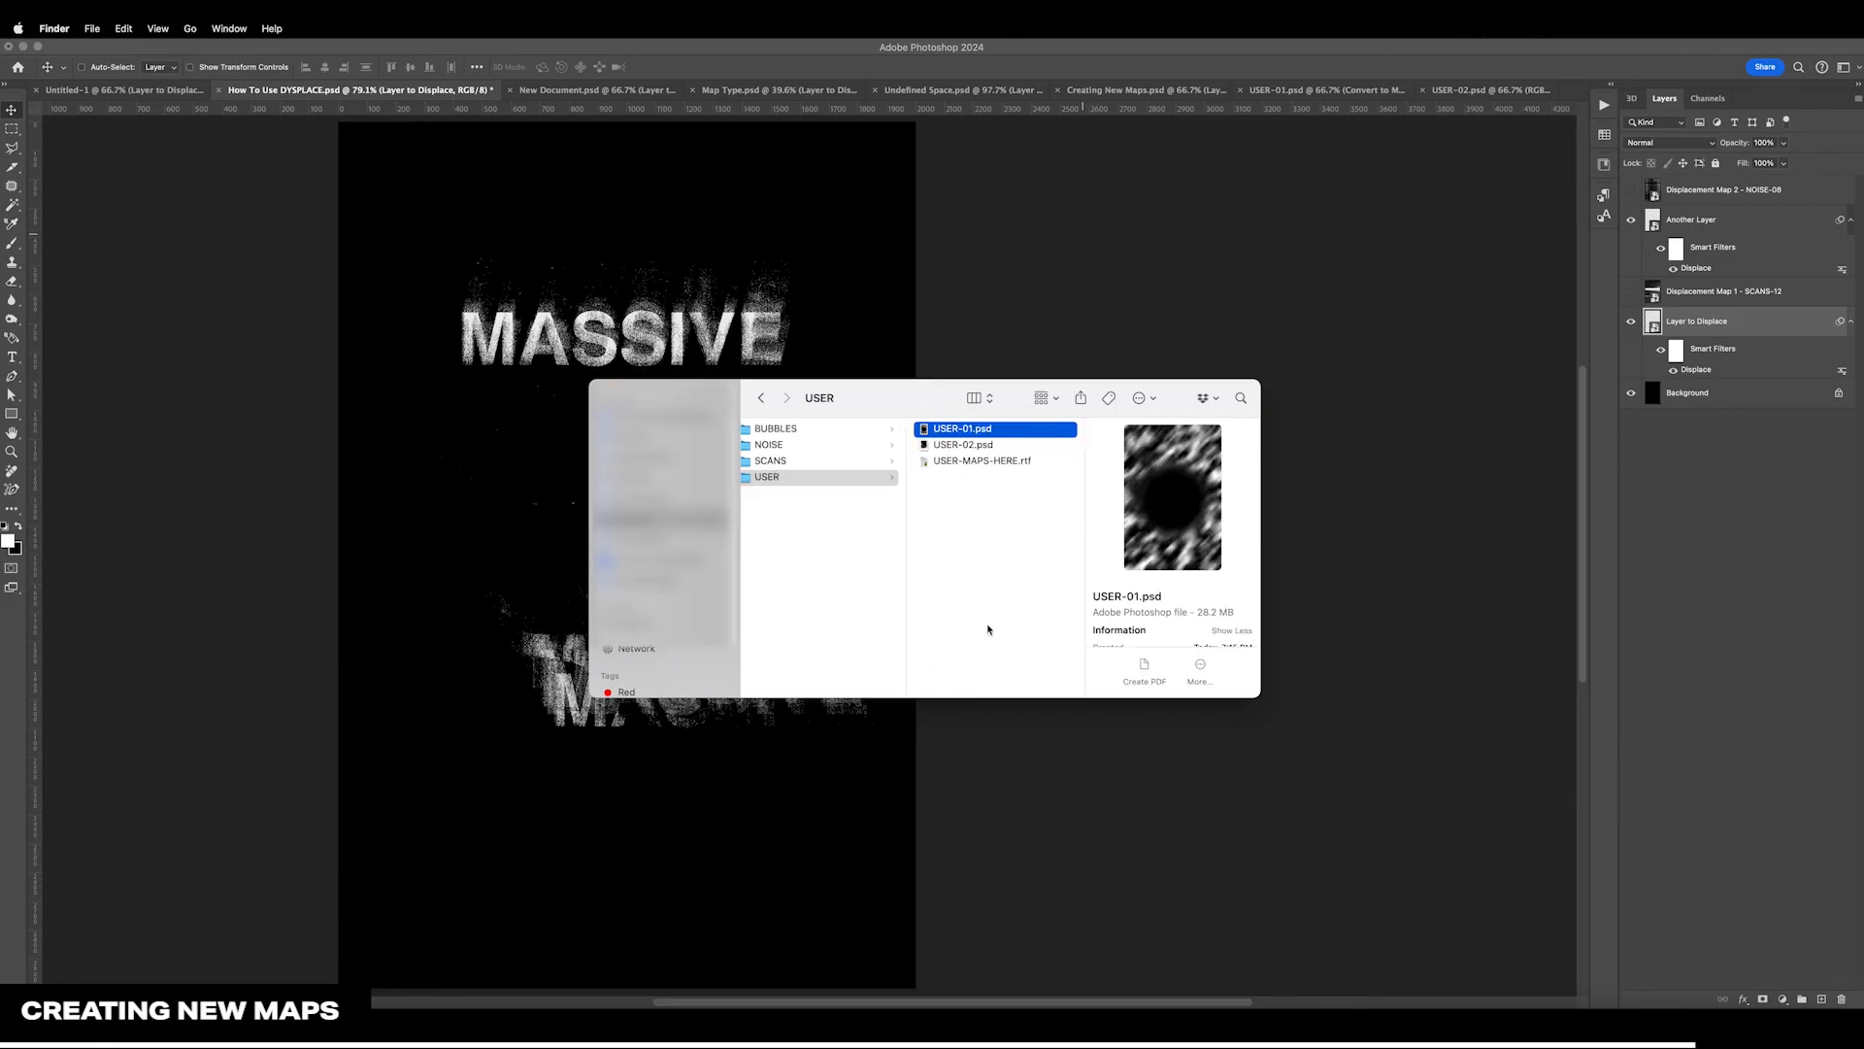
{"action": "key", "text": "Down"}
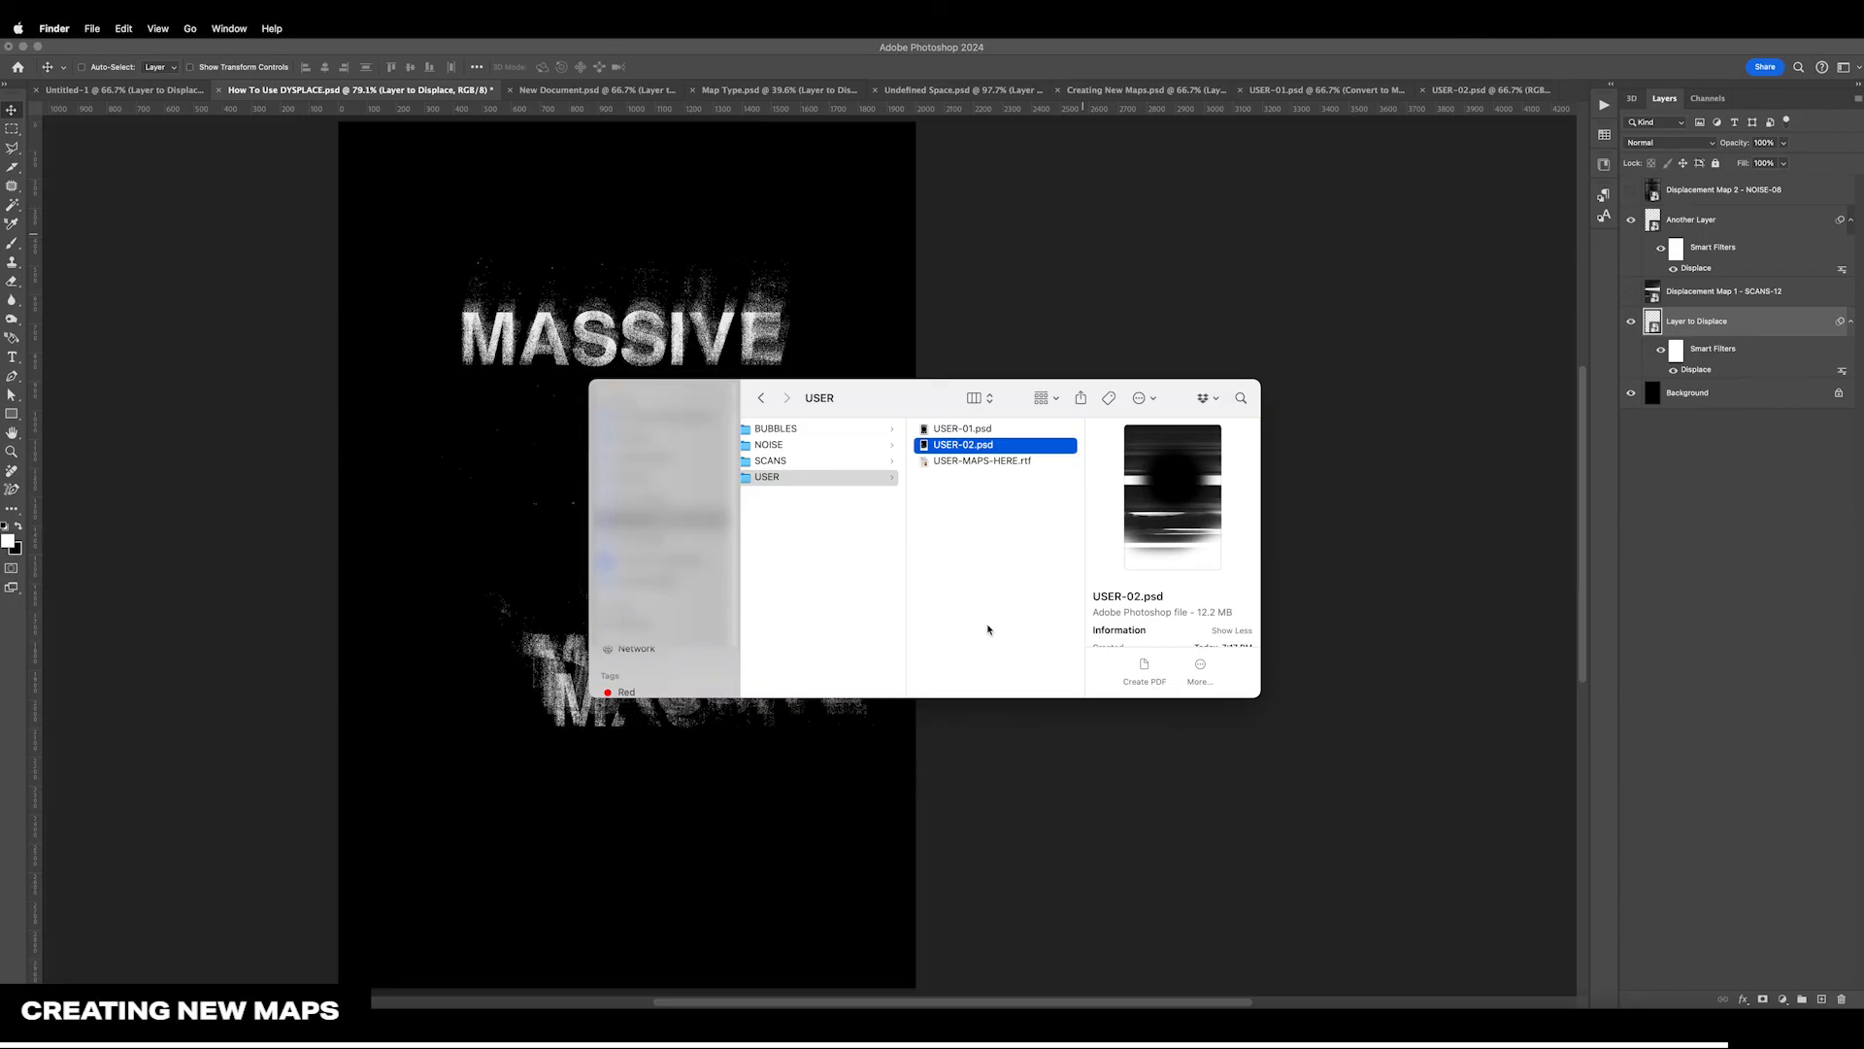
{"action": "scroll", "coordinate": [989, 629], "scroll_direction": "left", "scroll_amount": 2}
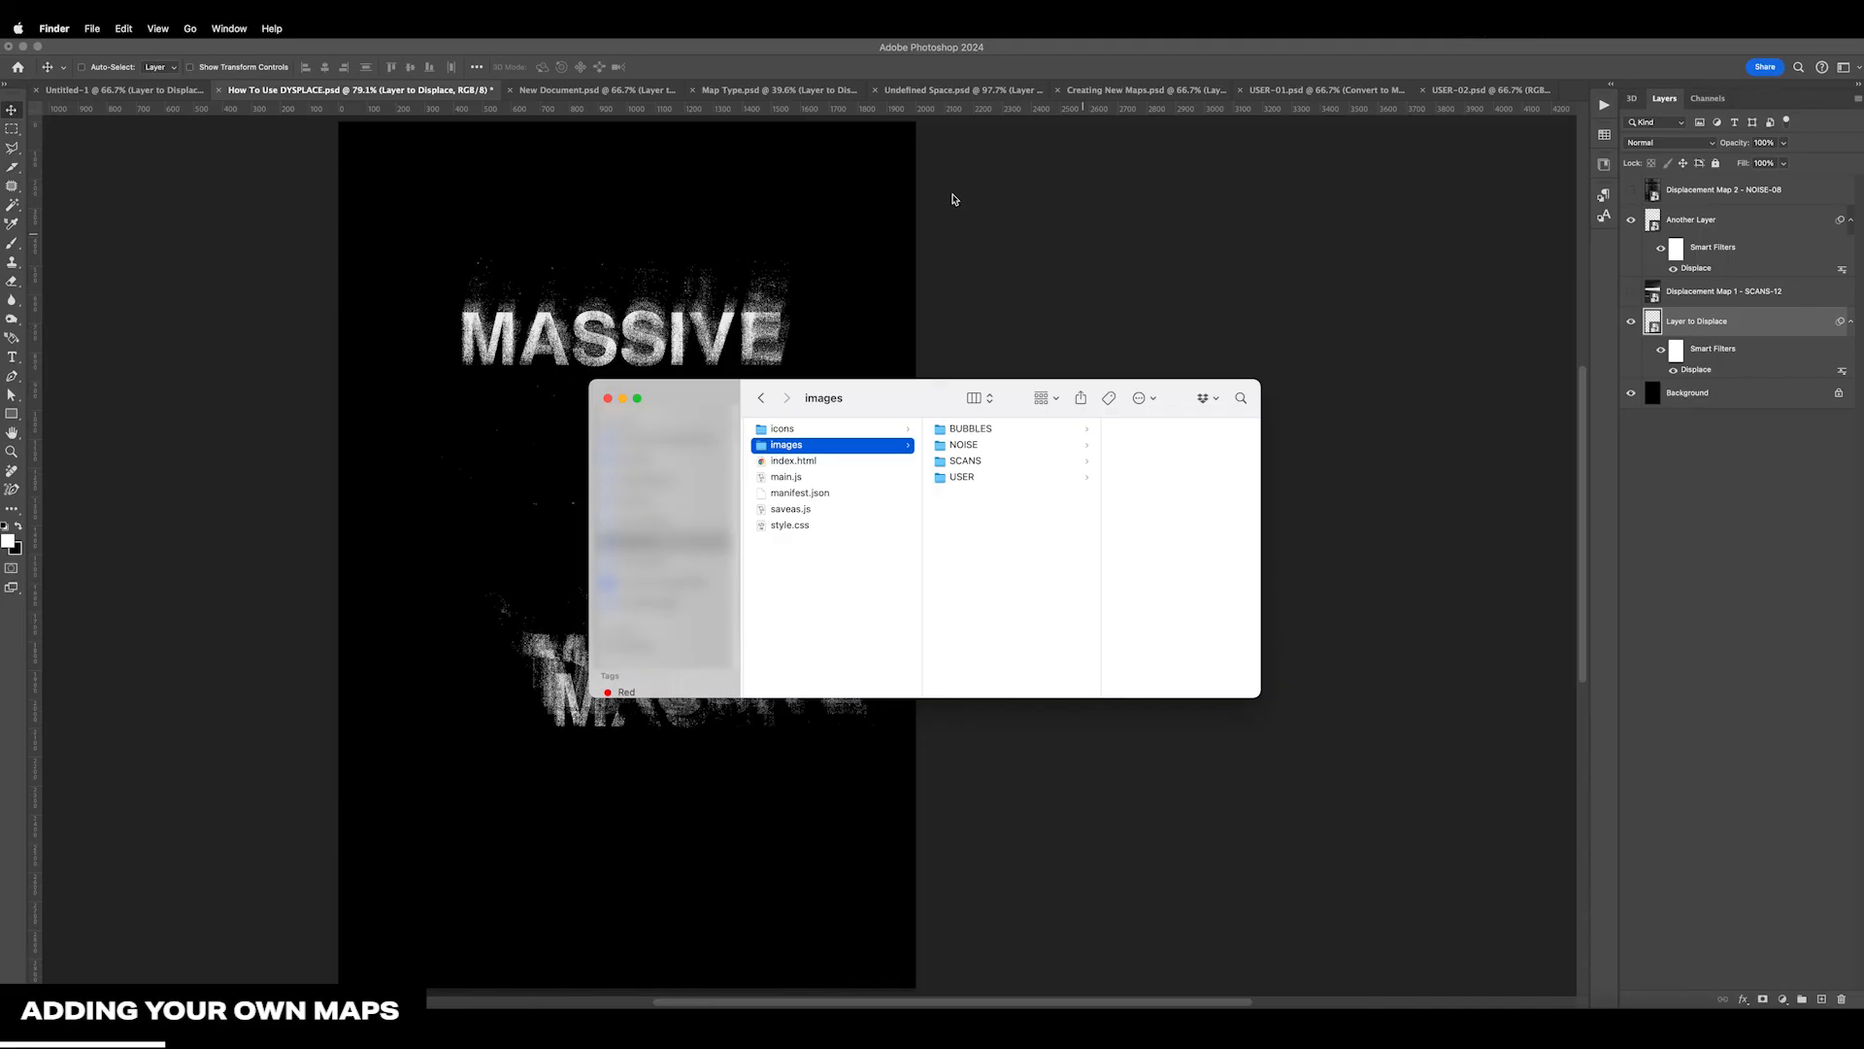
Create a folder named CUSTOM inside the images folder and add displace.psd, test.psd and test2.psd to it
{"action": "key", "text": "super+shift+n"}
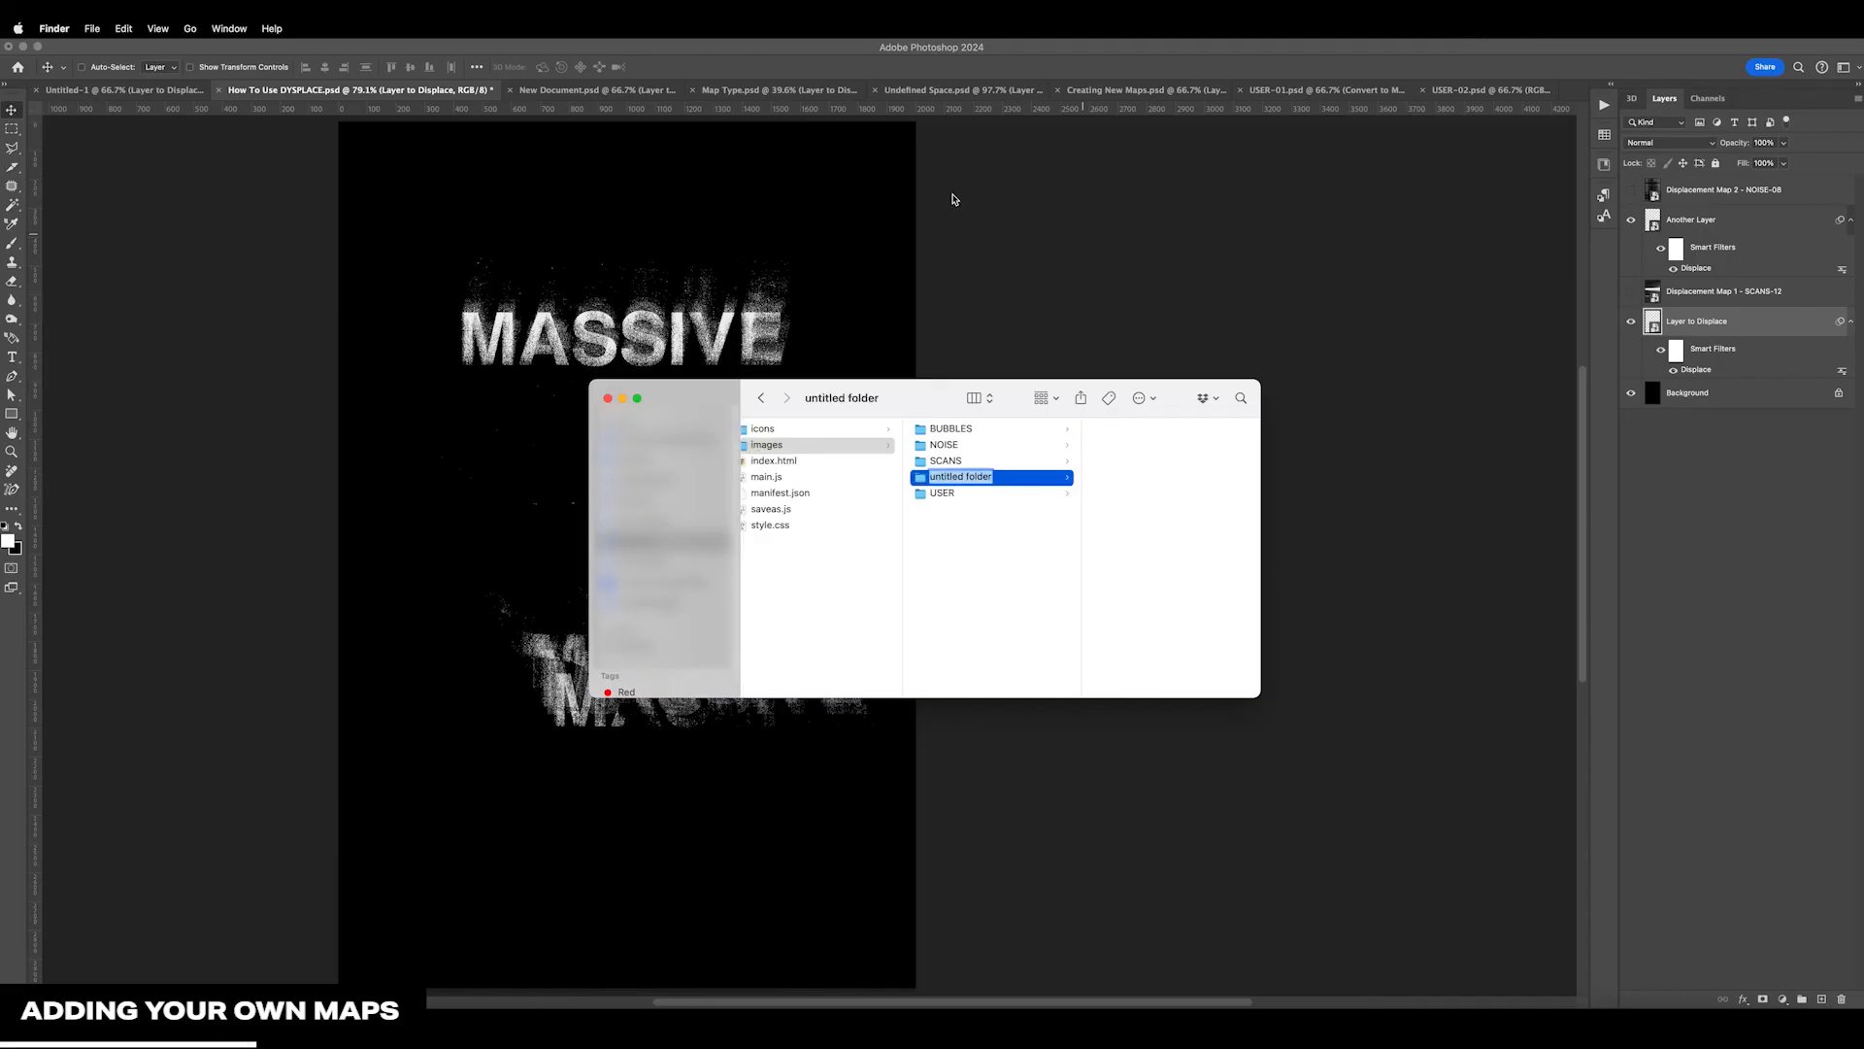
{"action": "type", "text": "CUSTOM"}
{"action": "key", "text": "Return"}
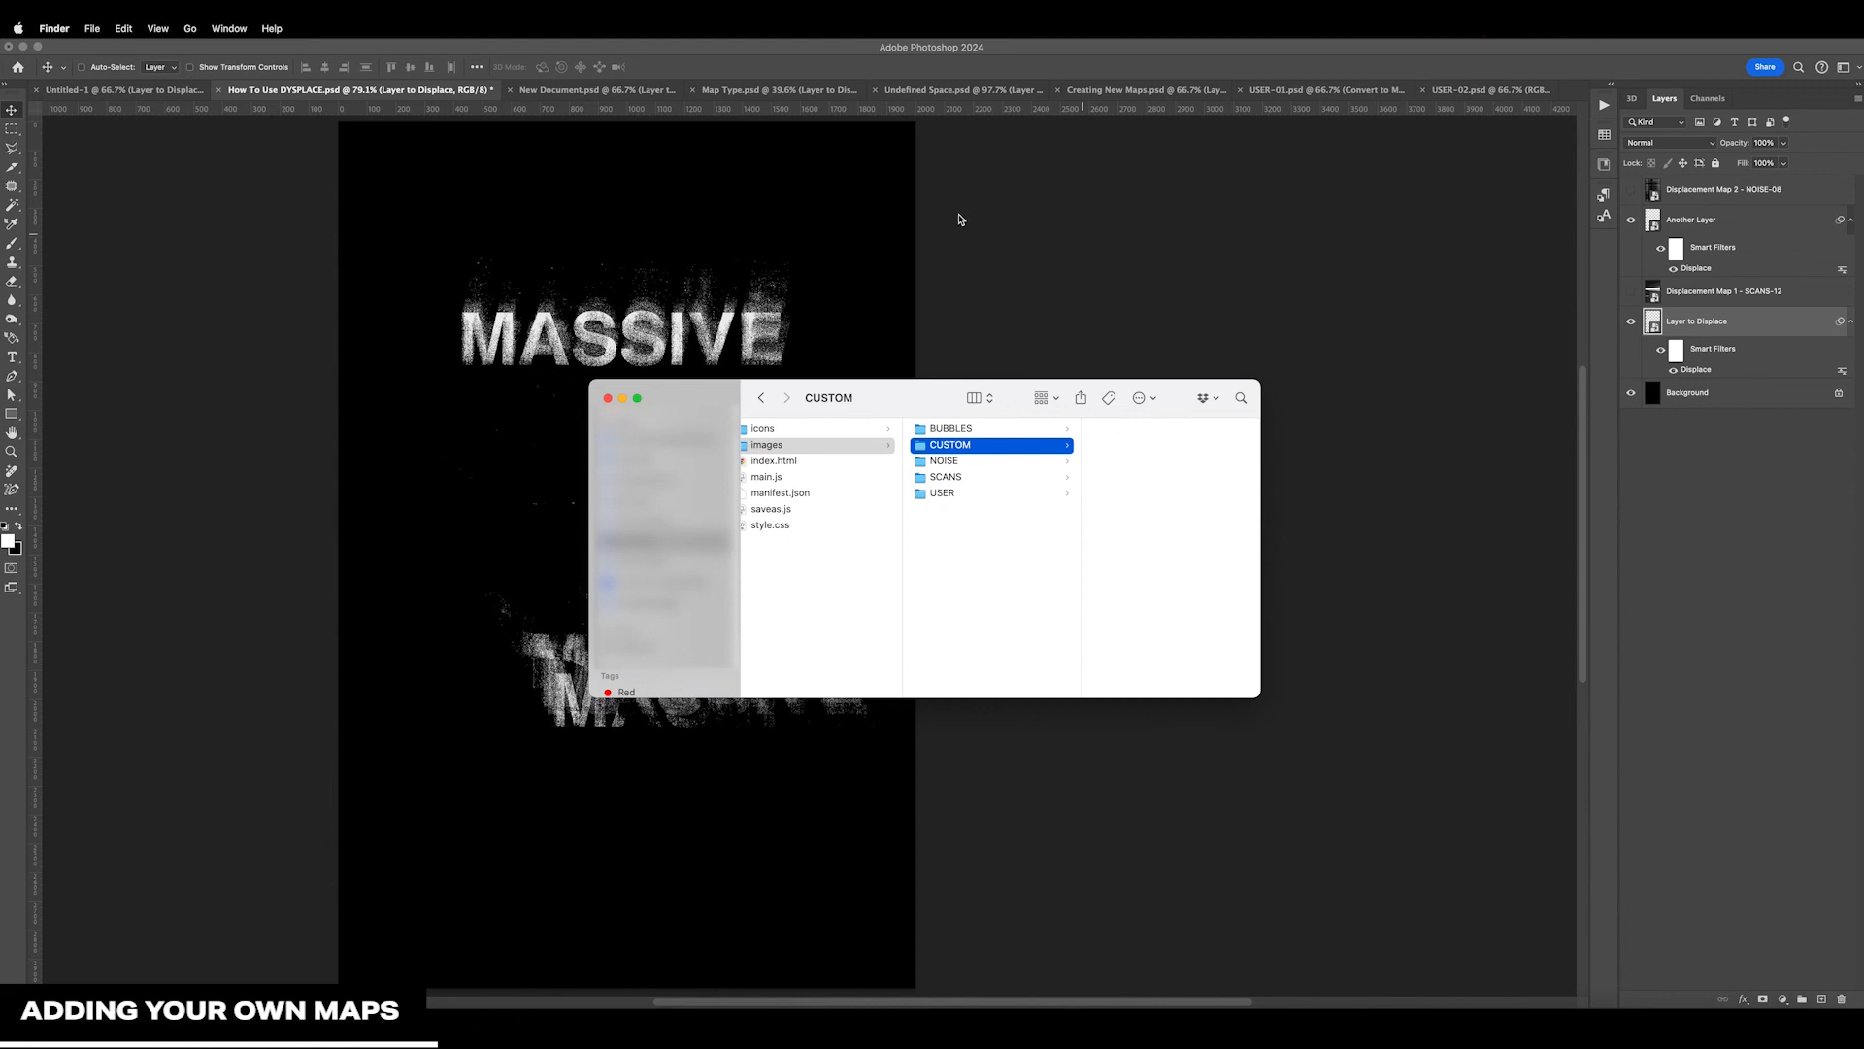
{"action": "left_click_drag", "start_coordinate": [1713, 849], "coordinate": [1204, 617]}
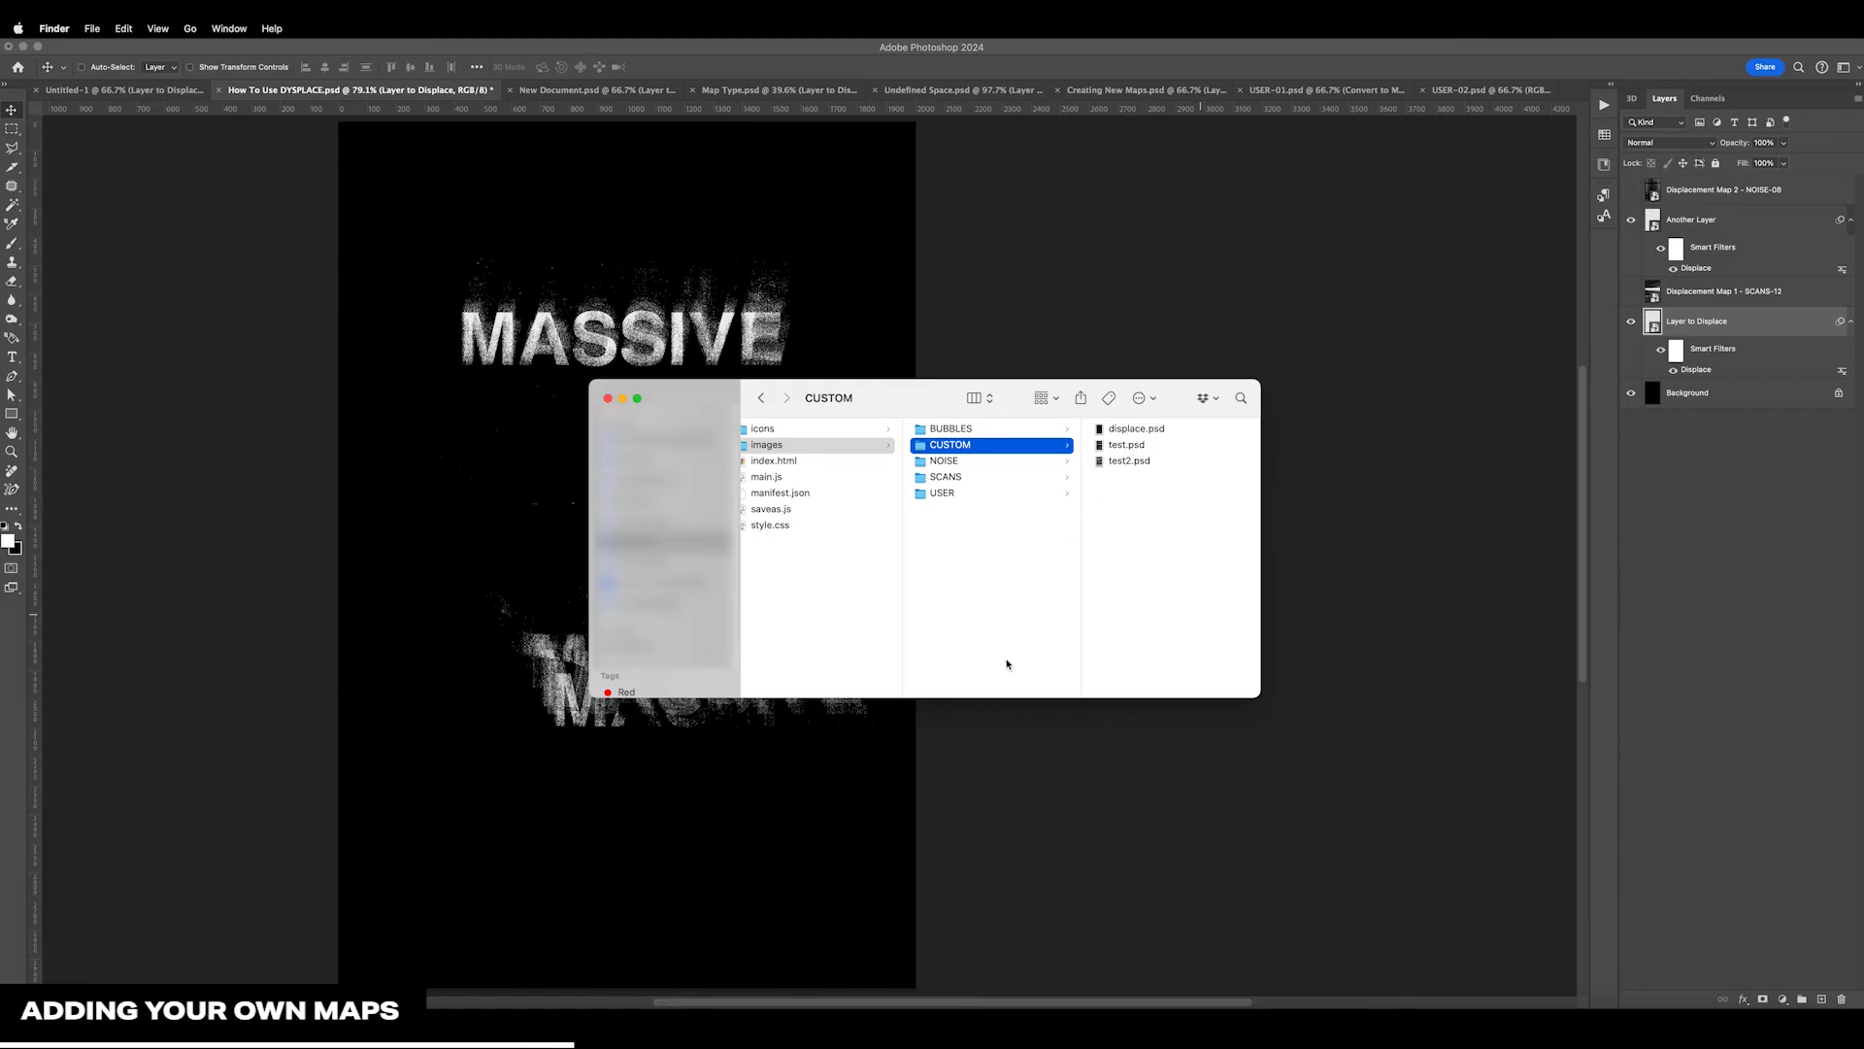
Switch to Photoshop and reload the displacement maps in the DYSPLACE plugin
{"action": "left_click", "coordinate": [1705, 636]}
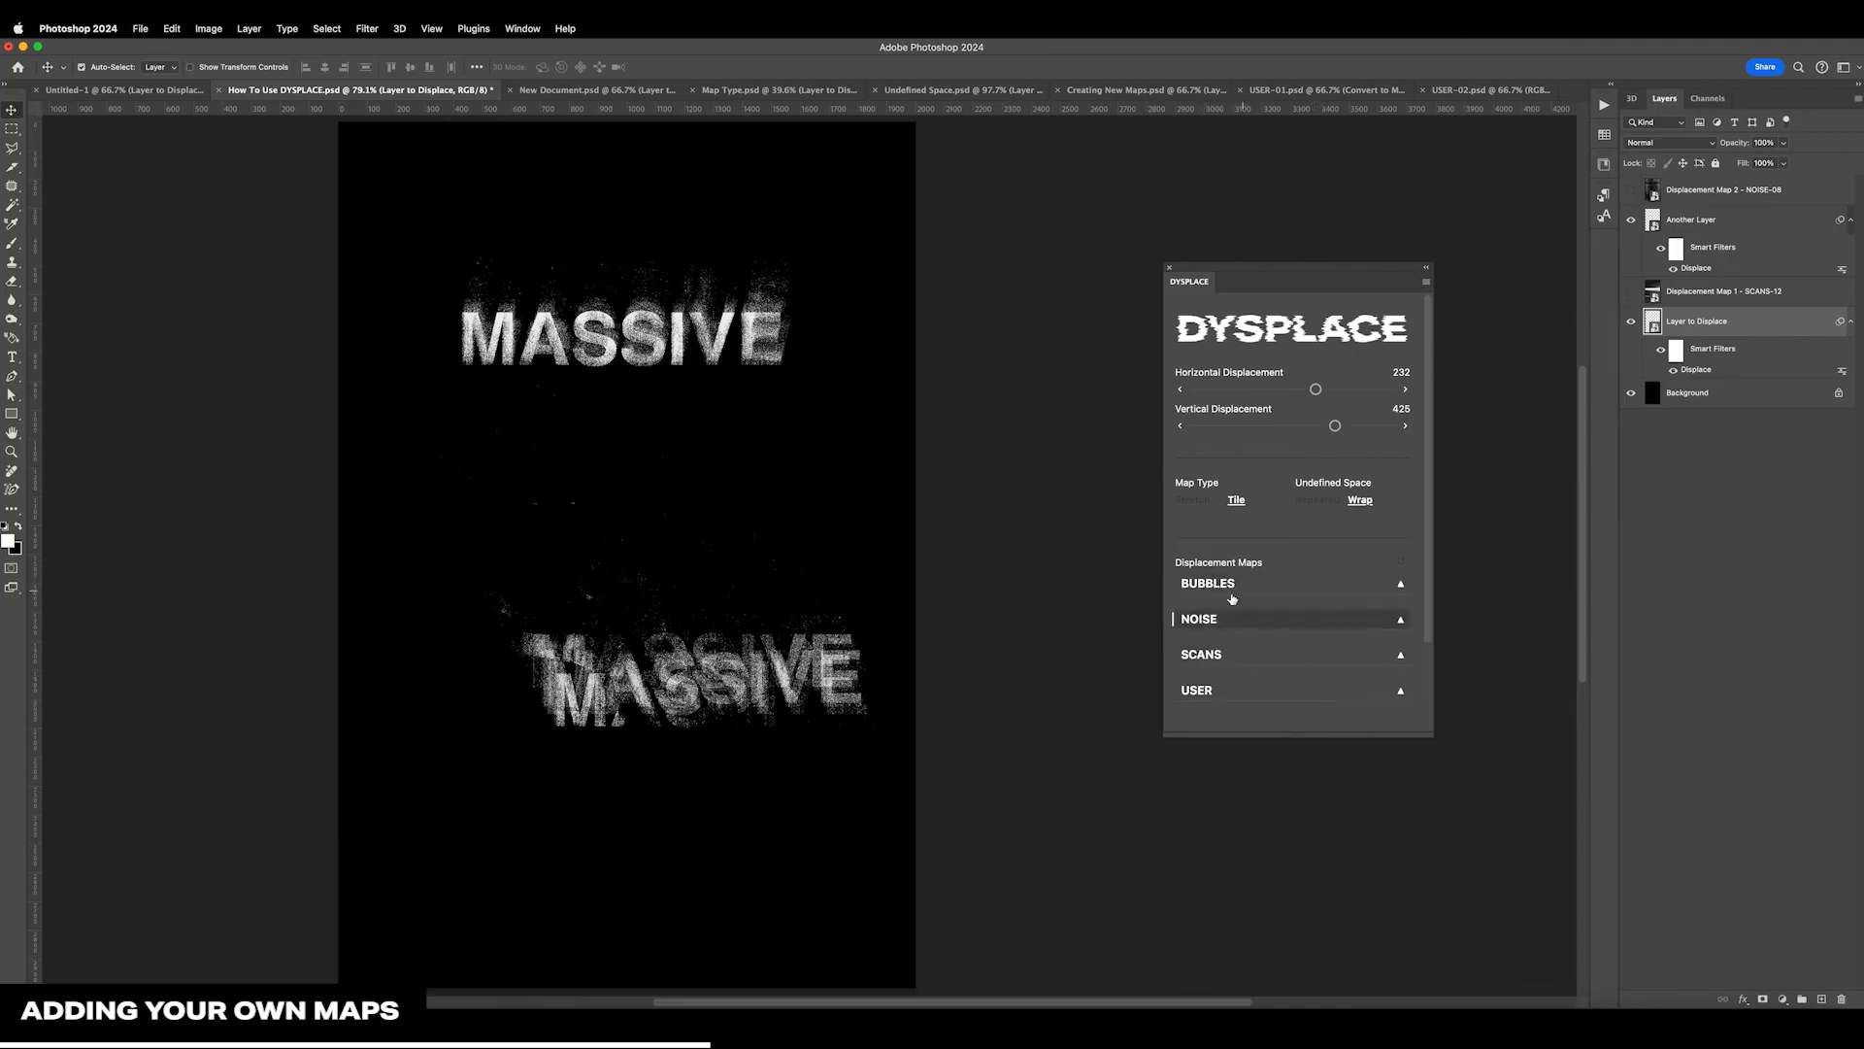
{"action": "left_click", "coordinate": [1401, 563]}
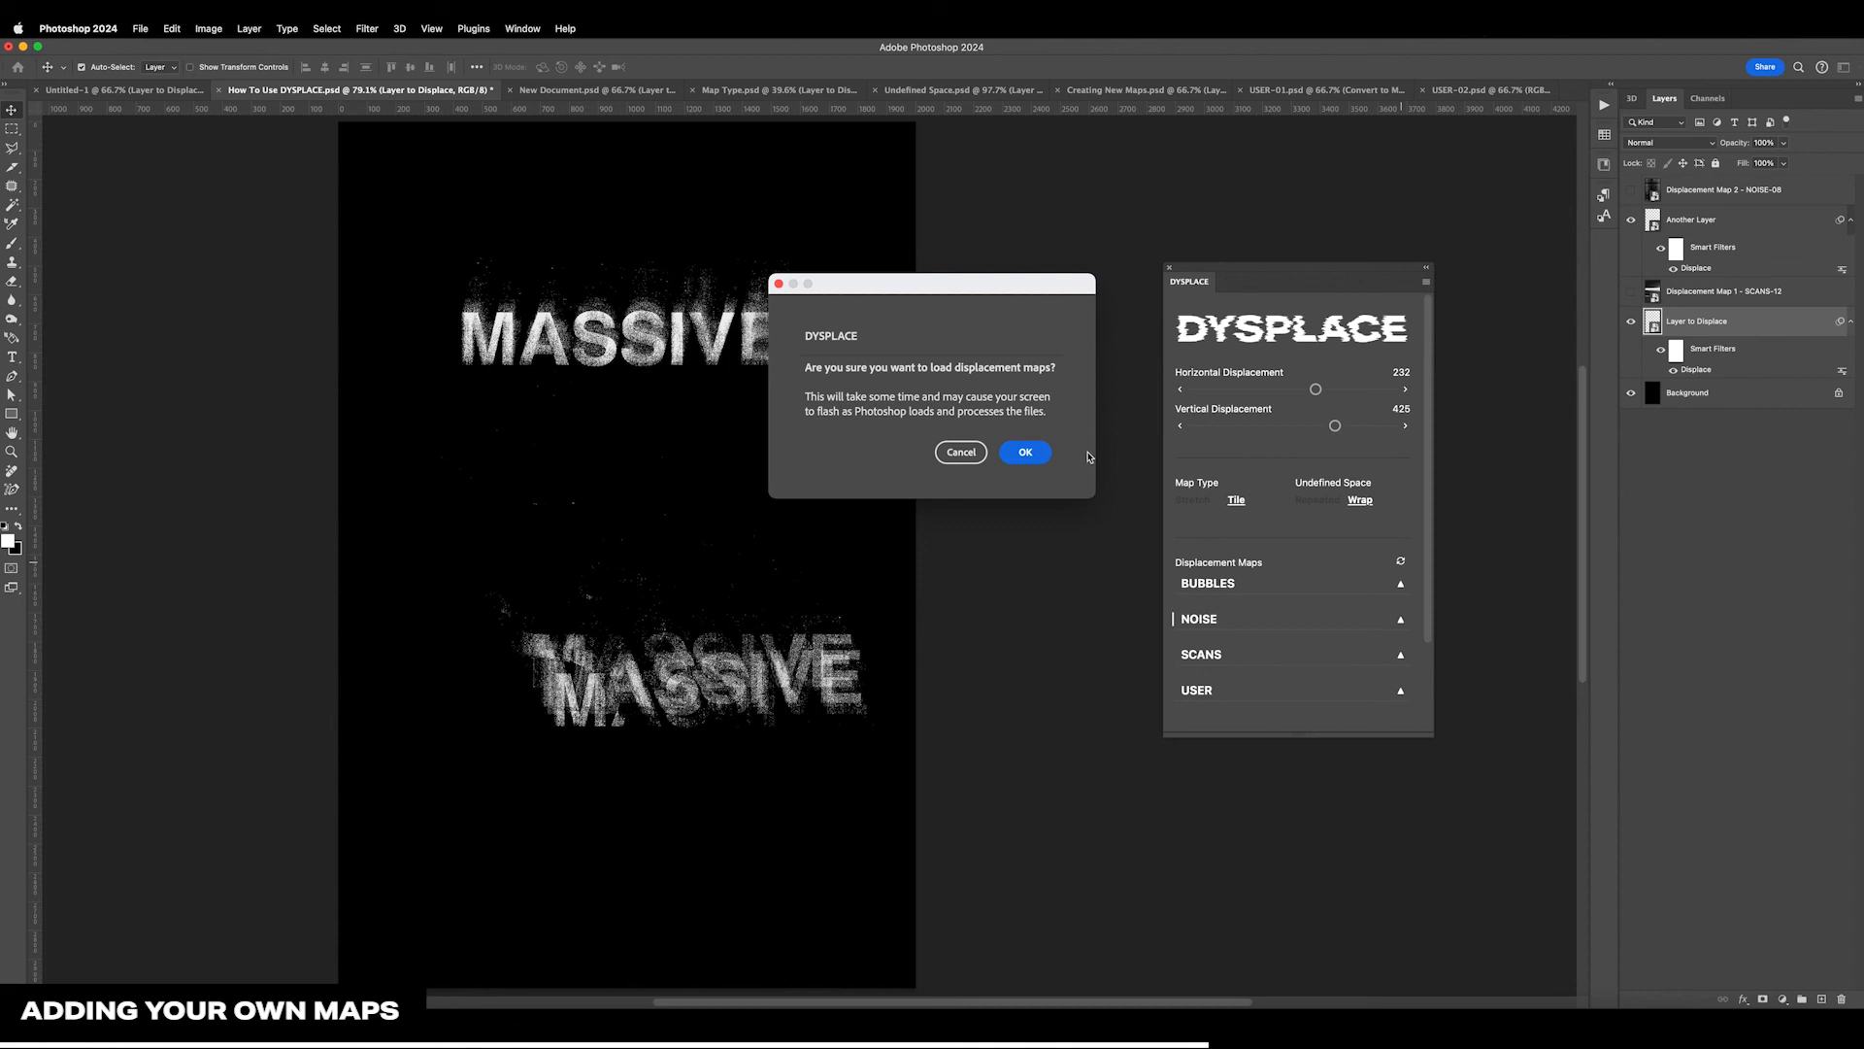
{"action": "left_click", "coordinate": [1027, 453]}
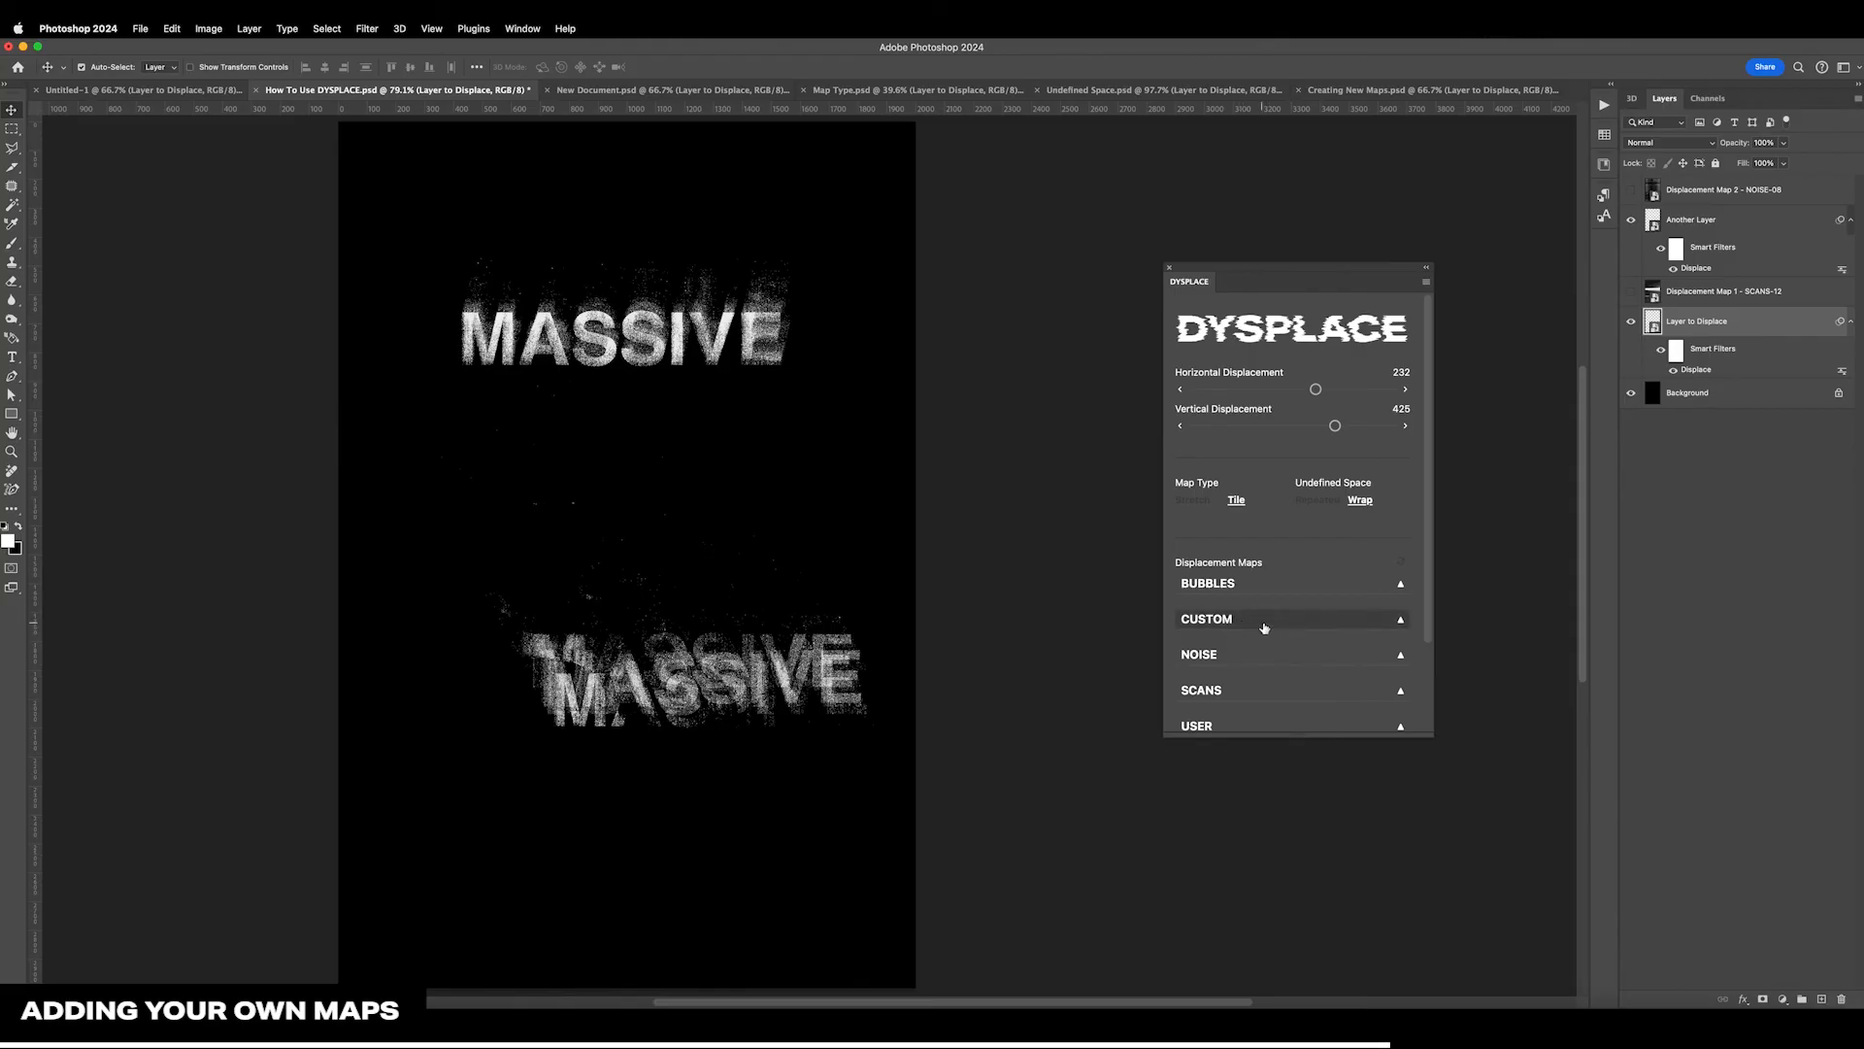
Expand the CUSTOM map group and apply its test map to Layer to Displace in How To Use DYSPLACE.psd
{"action": "left_click", "coordinate": [1316, 624]}
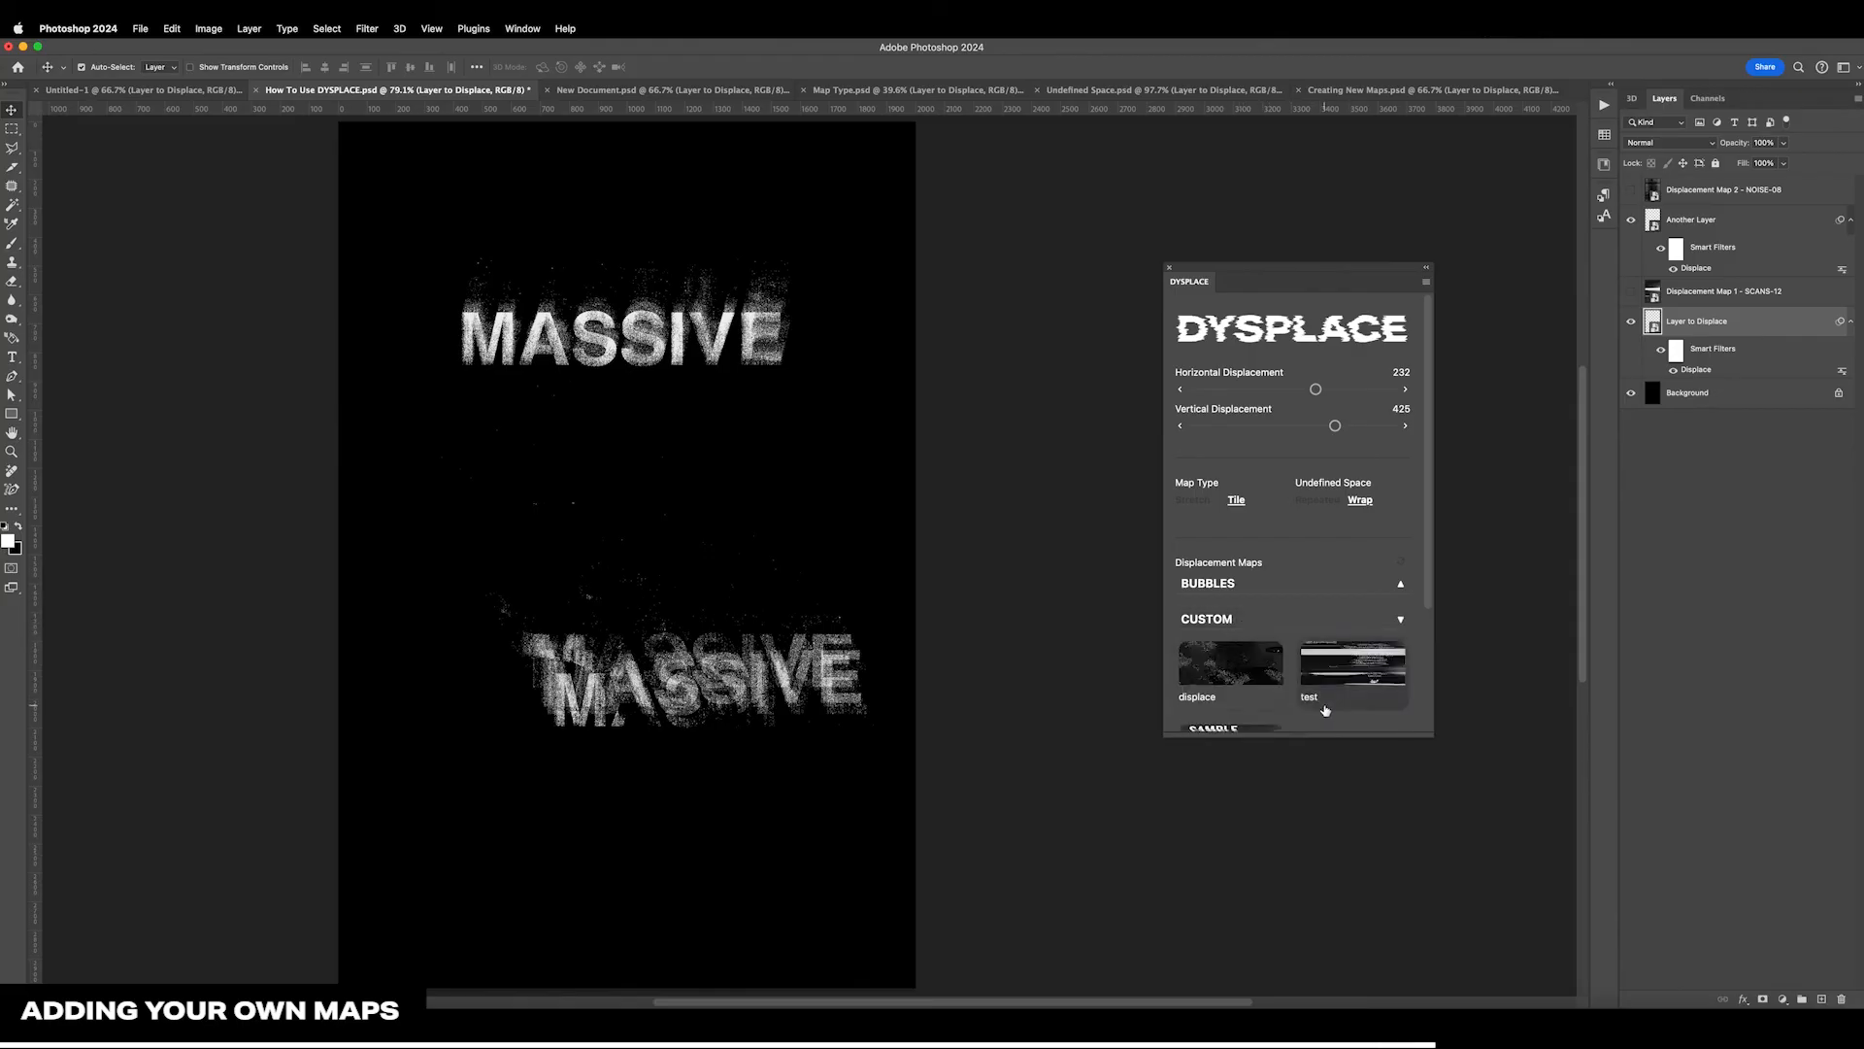
{"action": "scroll", "coordinate": [1297, 693], "scroll_direction": "down", "scroll_amount": 2}
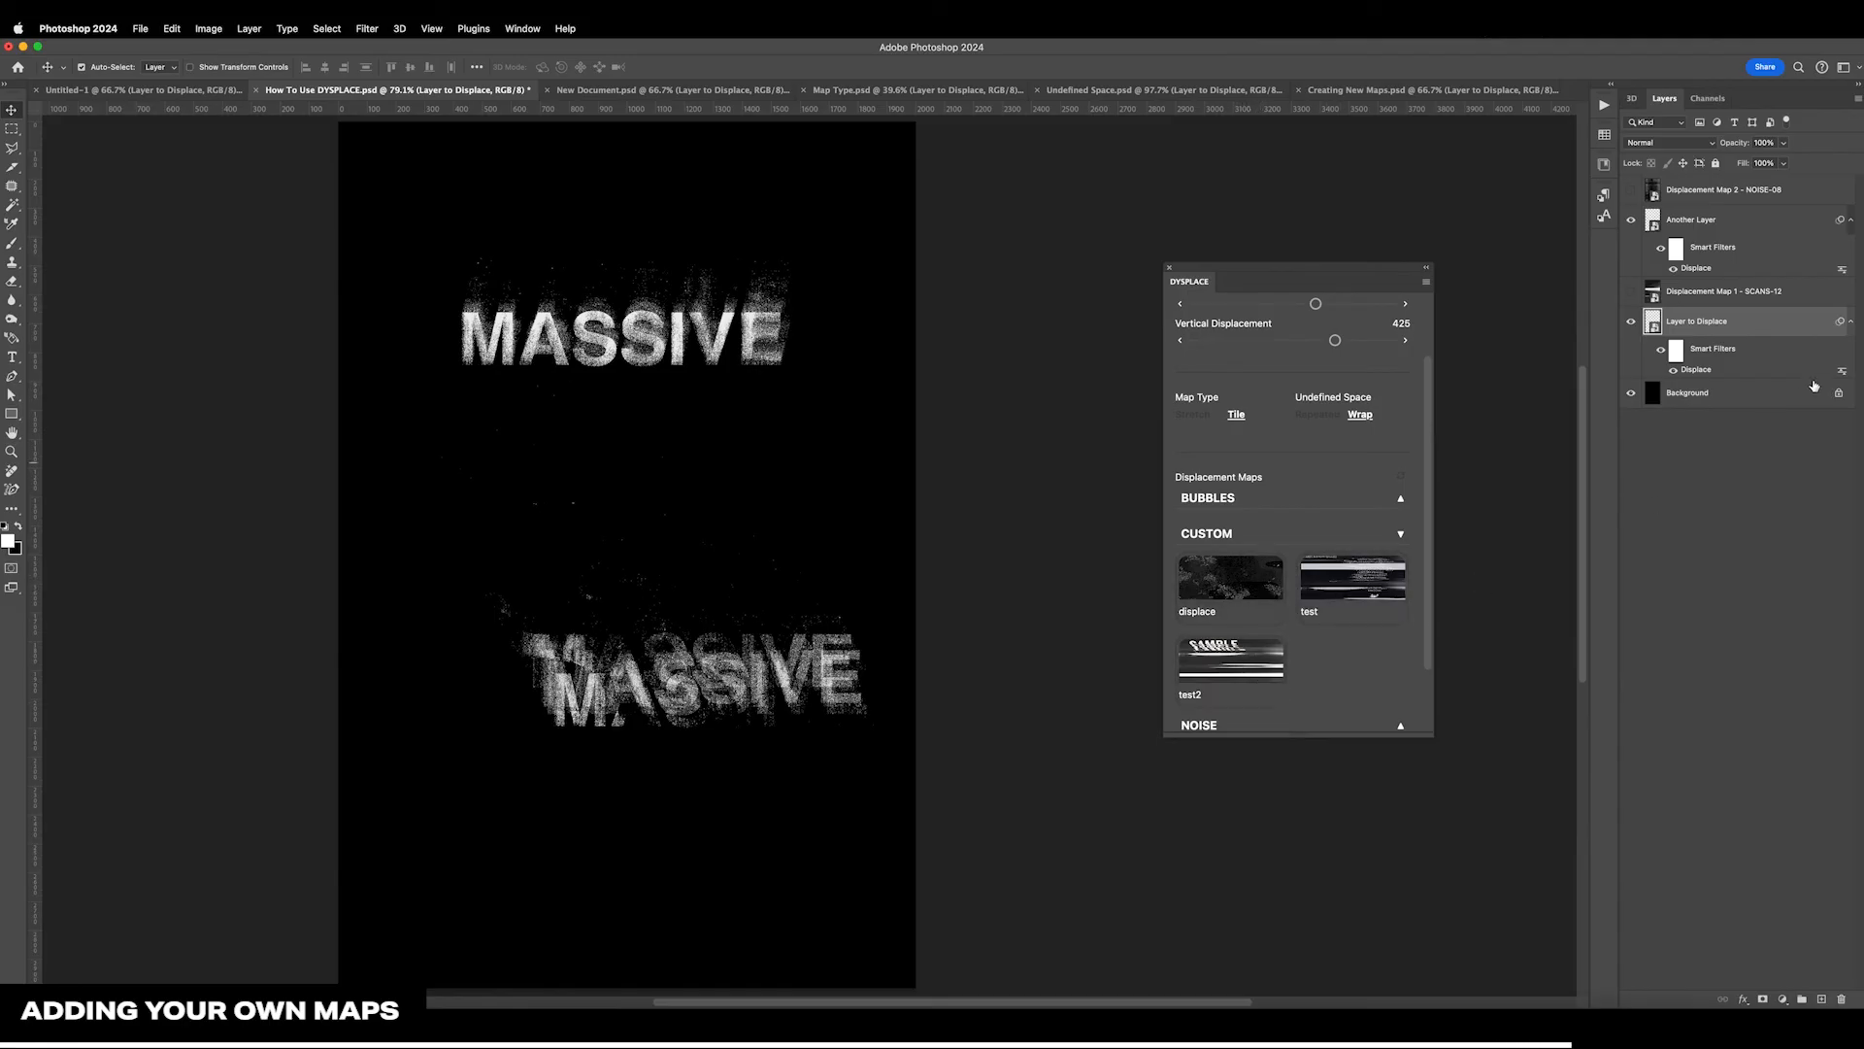
{"action": "left_click", "coordinate": [1372, 608]}
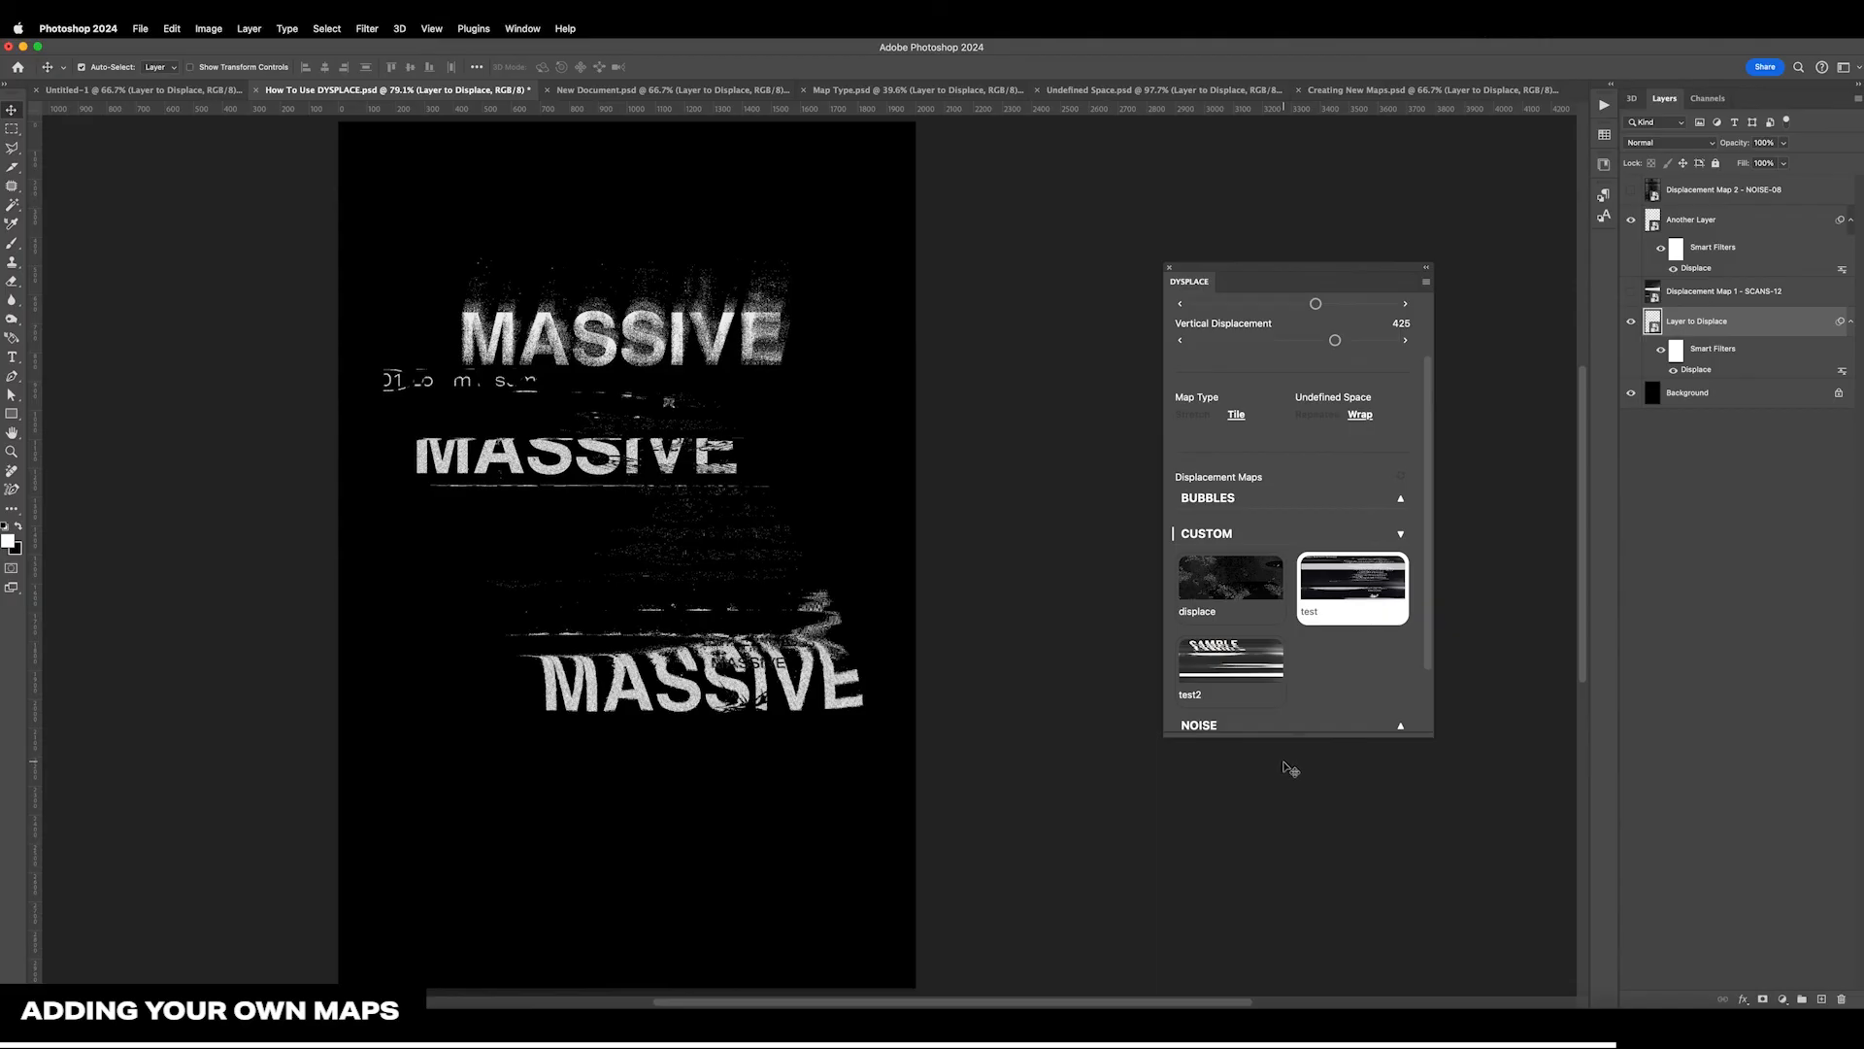
Try the test2 and displace maps, reapply test with 125 horizontal and 132 vertical displacement, and hide Another Layer
{"action": "left_click", "coordinate": [1252, 667]}
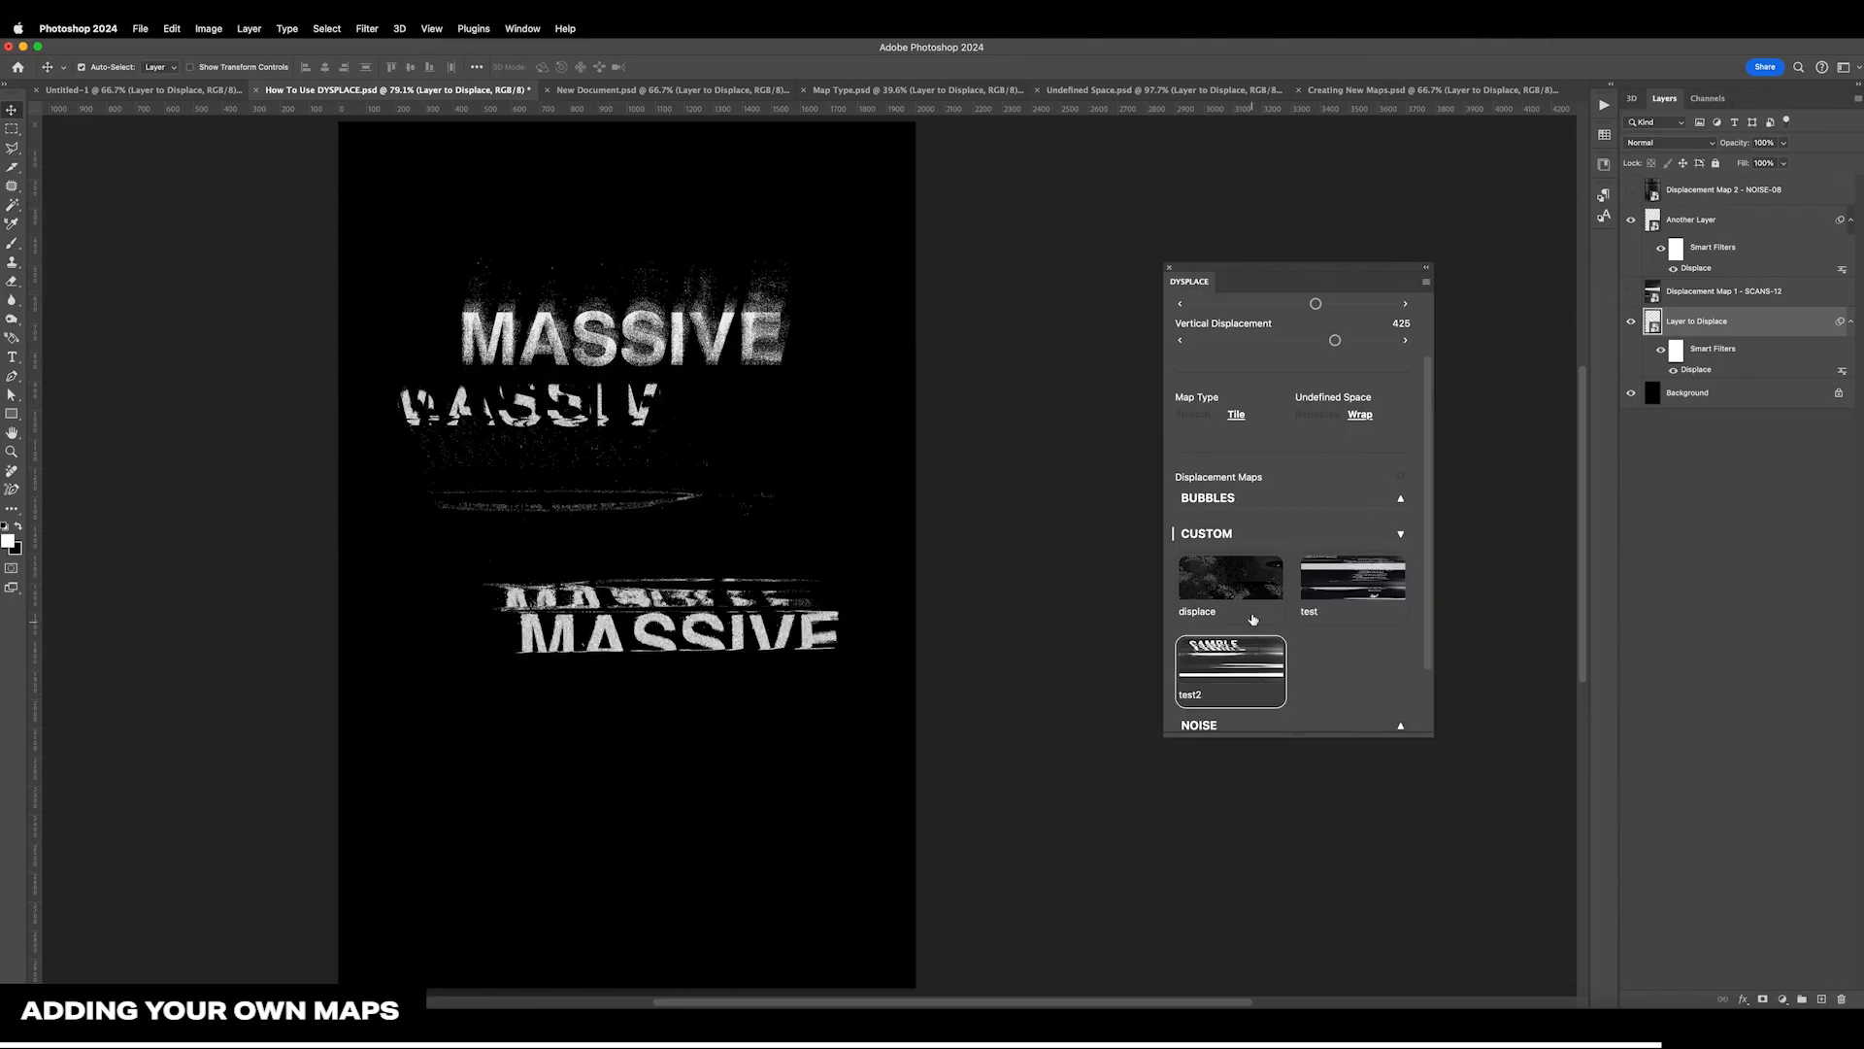
{"action": "left_click", "coordinate": [1252, 594]}
{"action": "left_click", "coordinate": [1354, 604]}
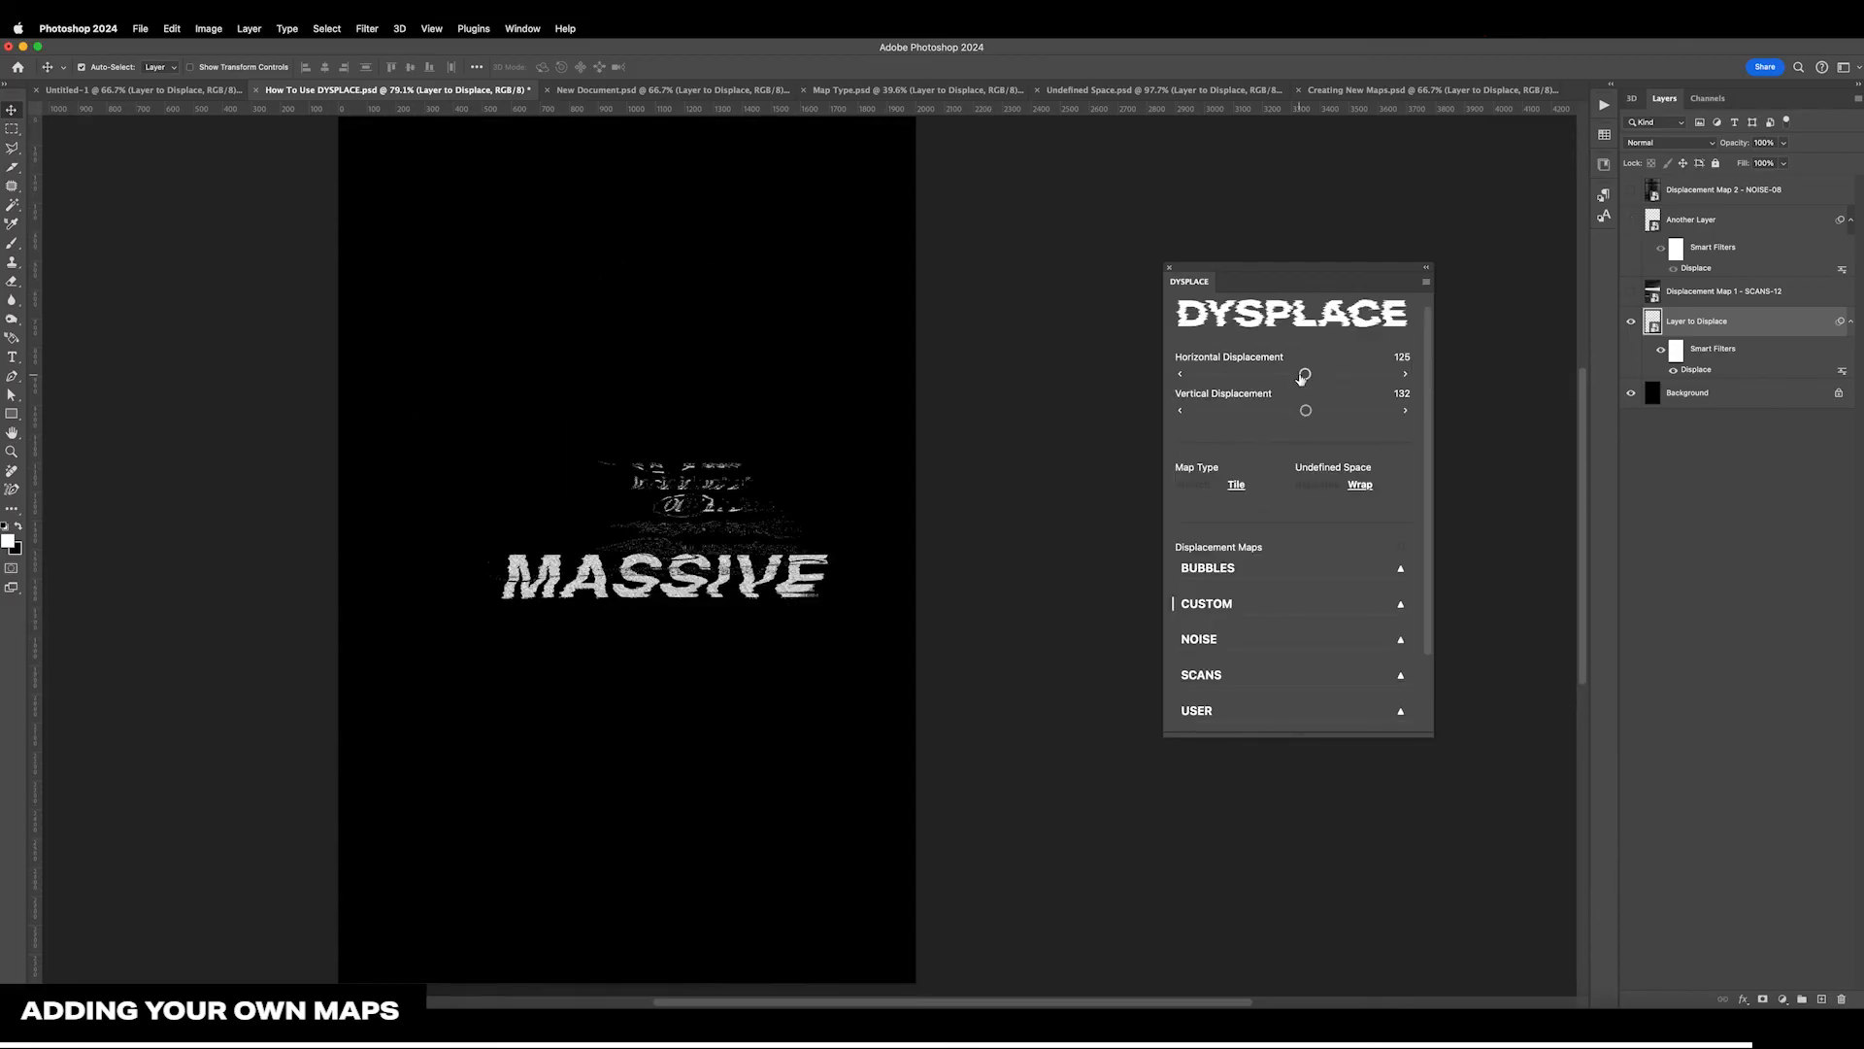
{"action": "scroll", "coordinate": [1247, 367], "scroll_direction": "up", "scroll_amount": 1}
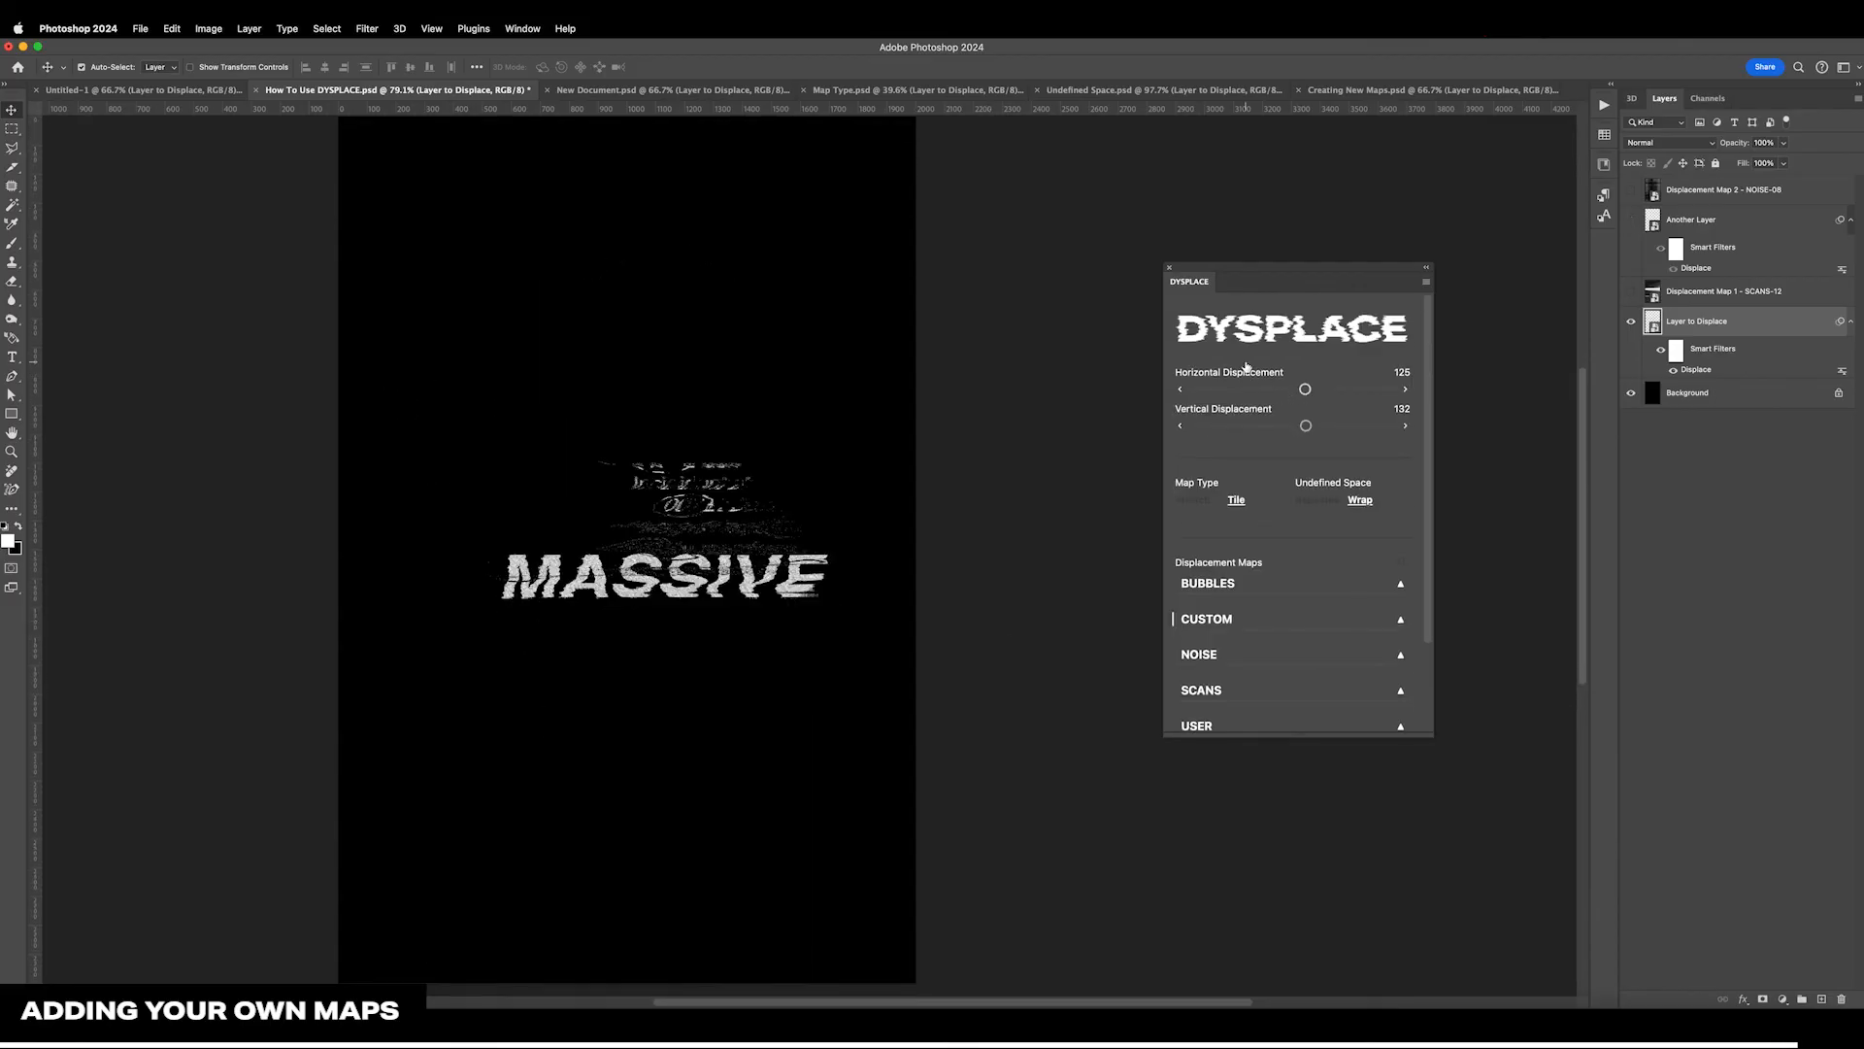